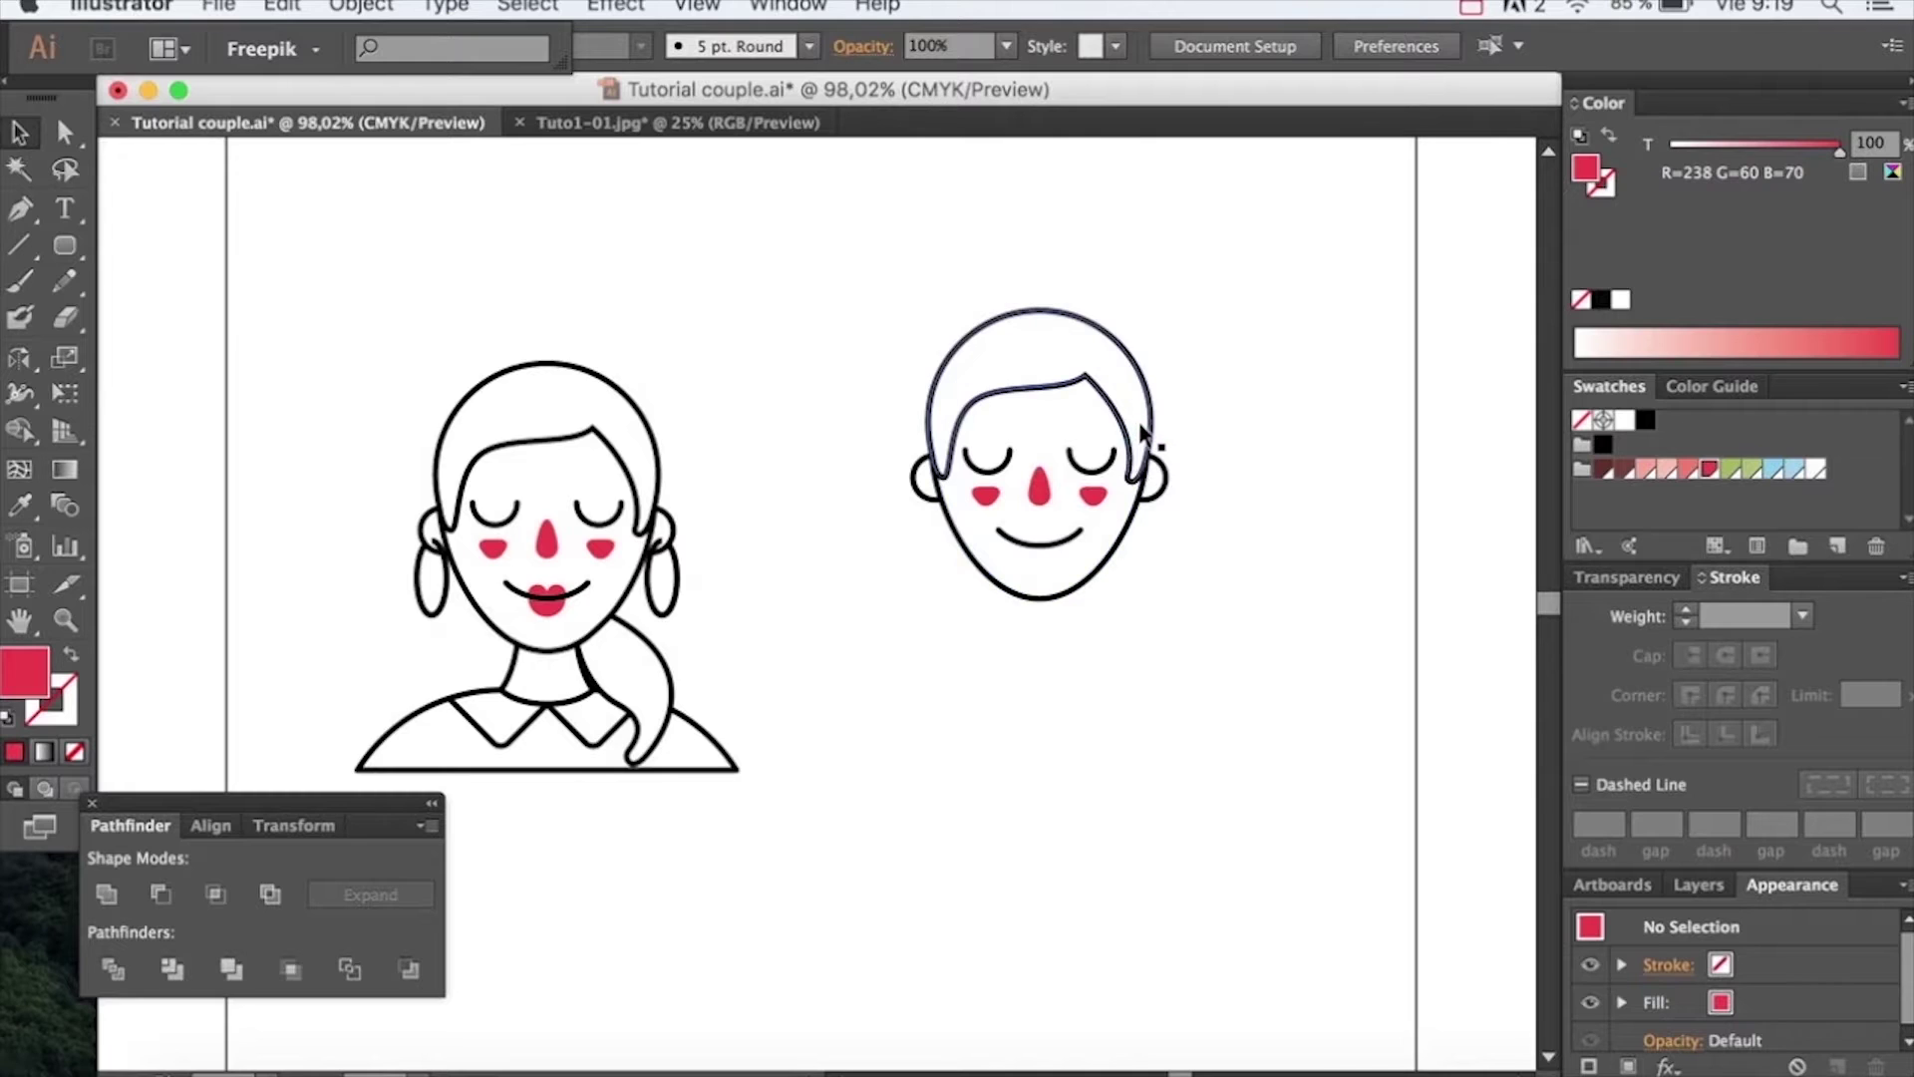
# Delete the hair shape from the man's head
pyautogui.click(1125, 422)
pyautogui.press('Delete')
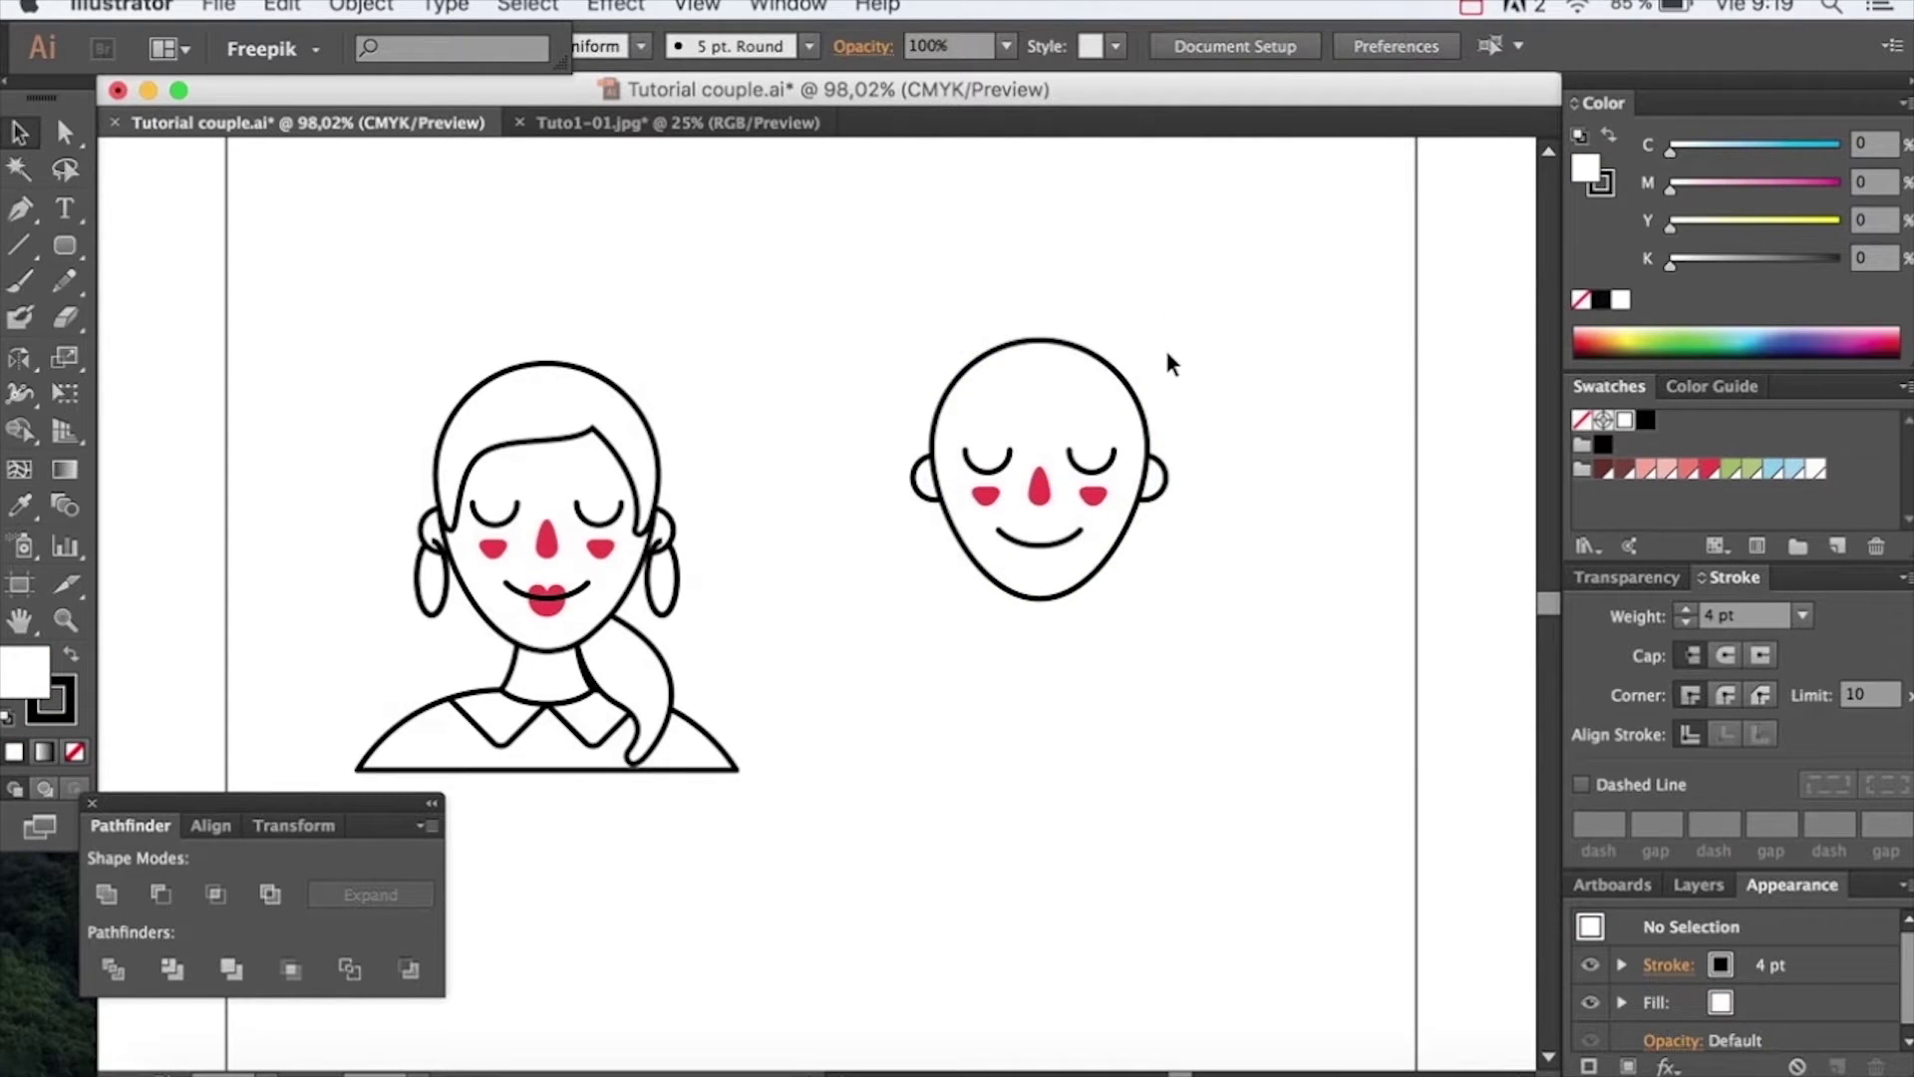
# Reflect the man's closed eyes across the horizontal axis so they arc upward
pyautogui.click(1087, 471)
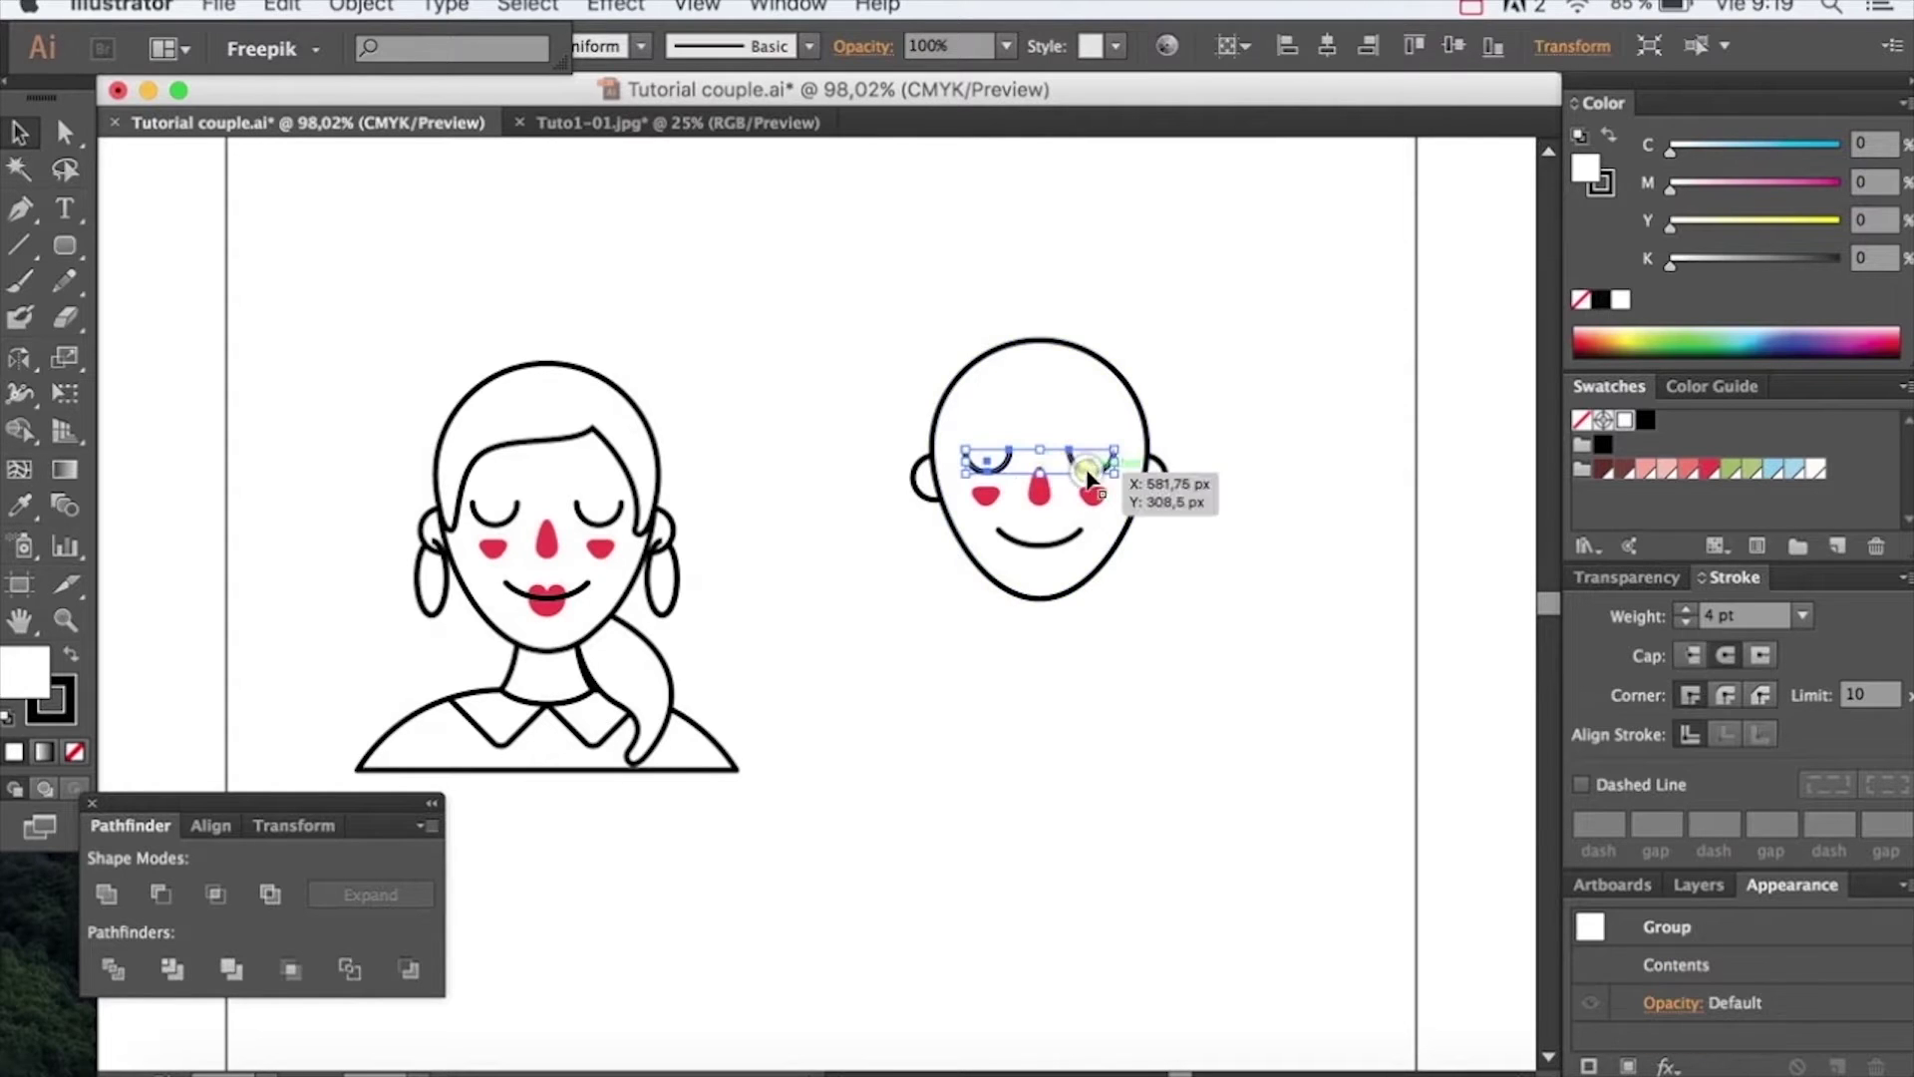
pyautogui.press('o')
pyautogui.keyDown('alt'); pyautogui.click(1025, 477); pyautogui.keyUp('alt')
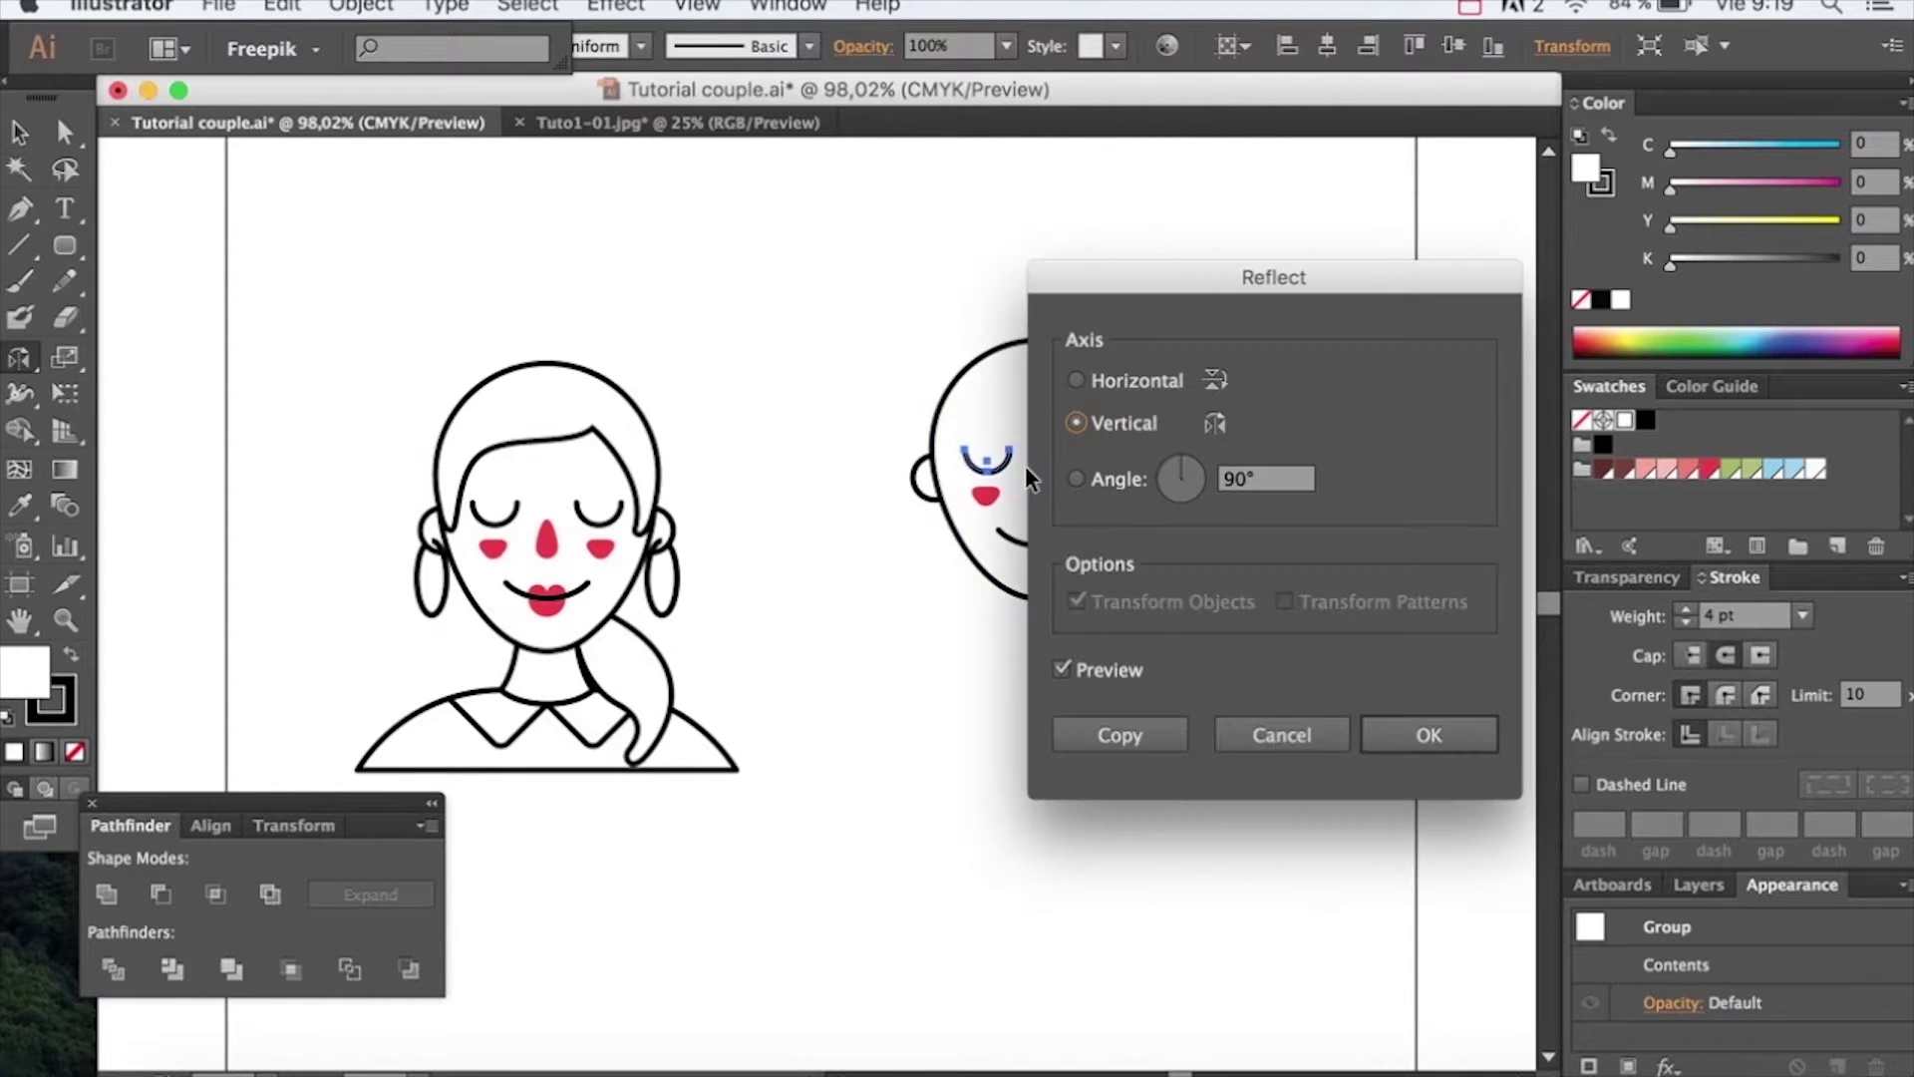
pyautogui.click(1095, 380)
pyautogui.click(1376, 723)
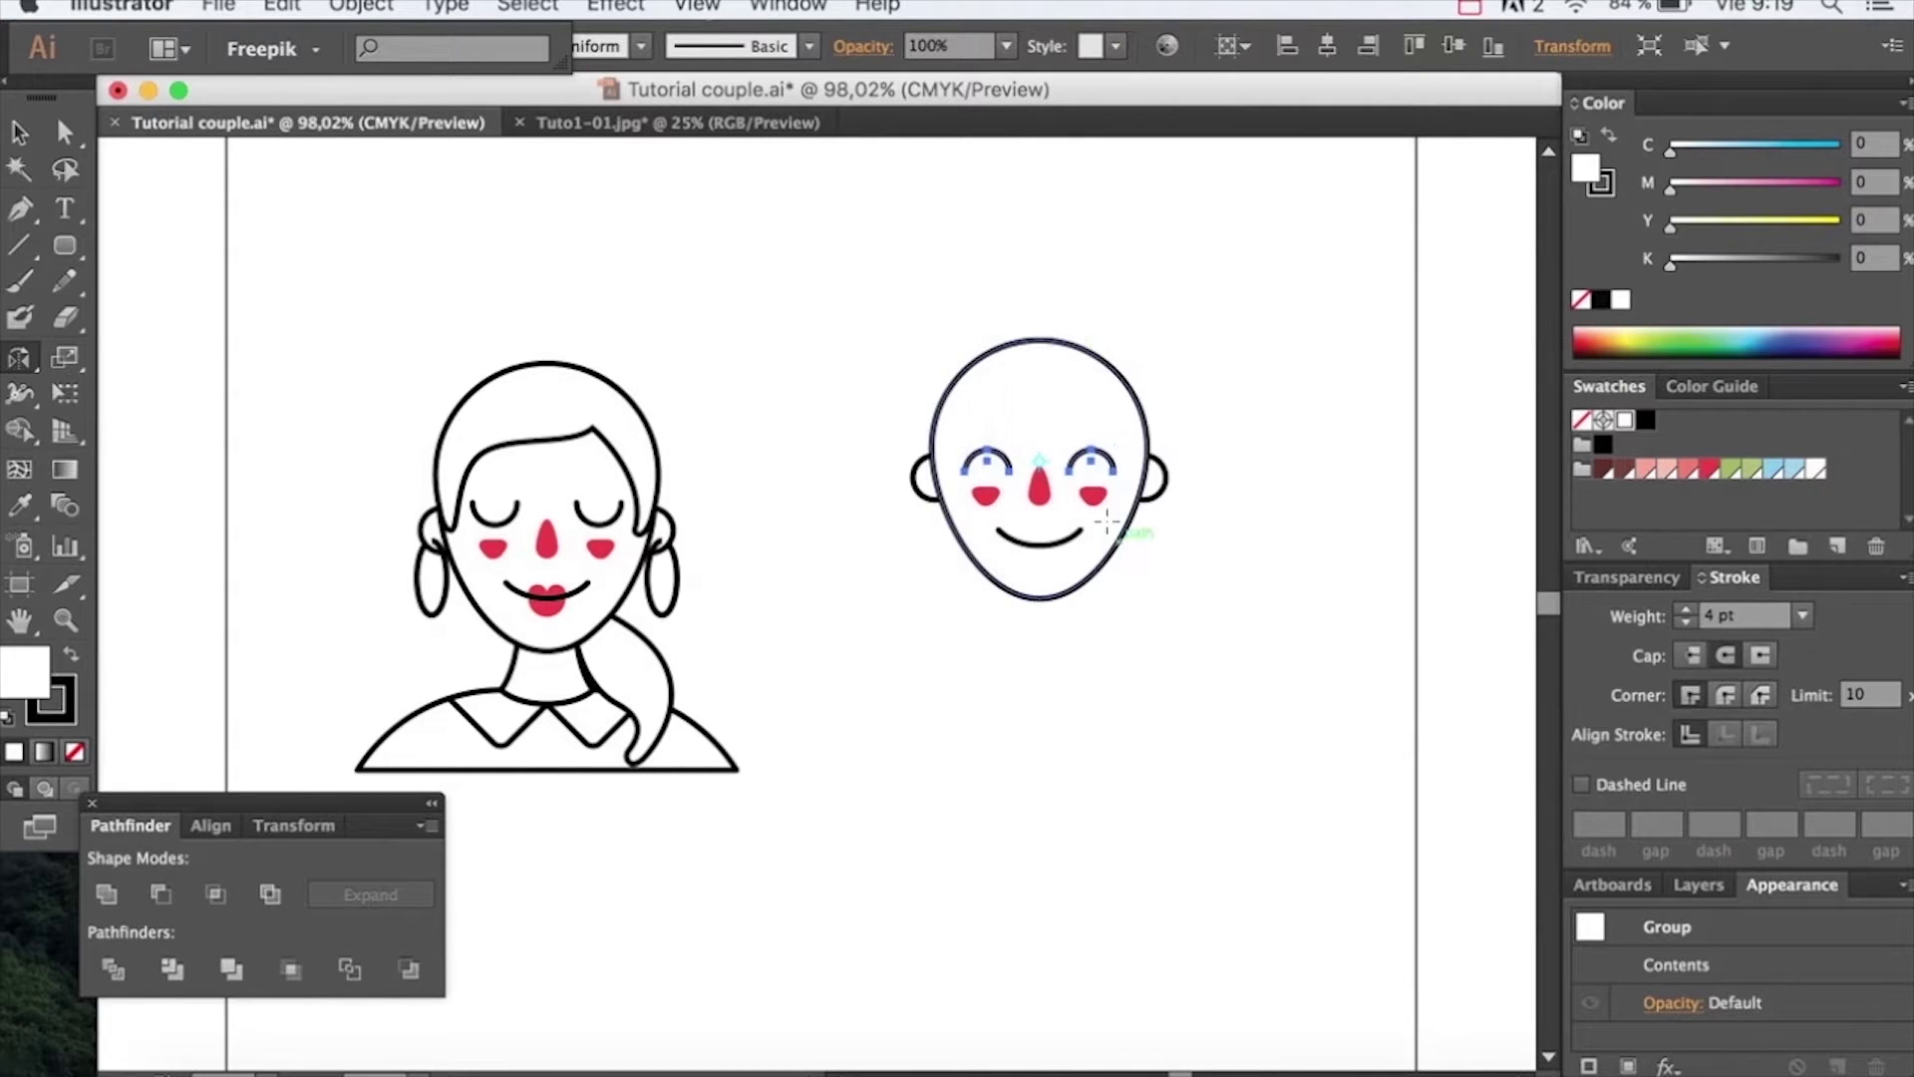
# Move the eyes and the red nose up about 8 px
pyautogui.press('v')
pyautogui.moveTo(1097, 469); pyautogui.dragTo(1100, 442)
pyautogui.click(1239, 435)
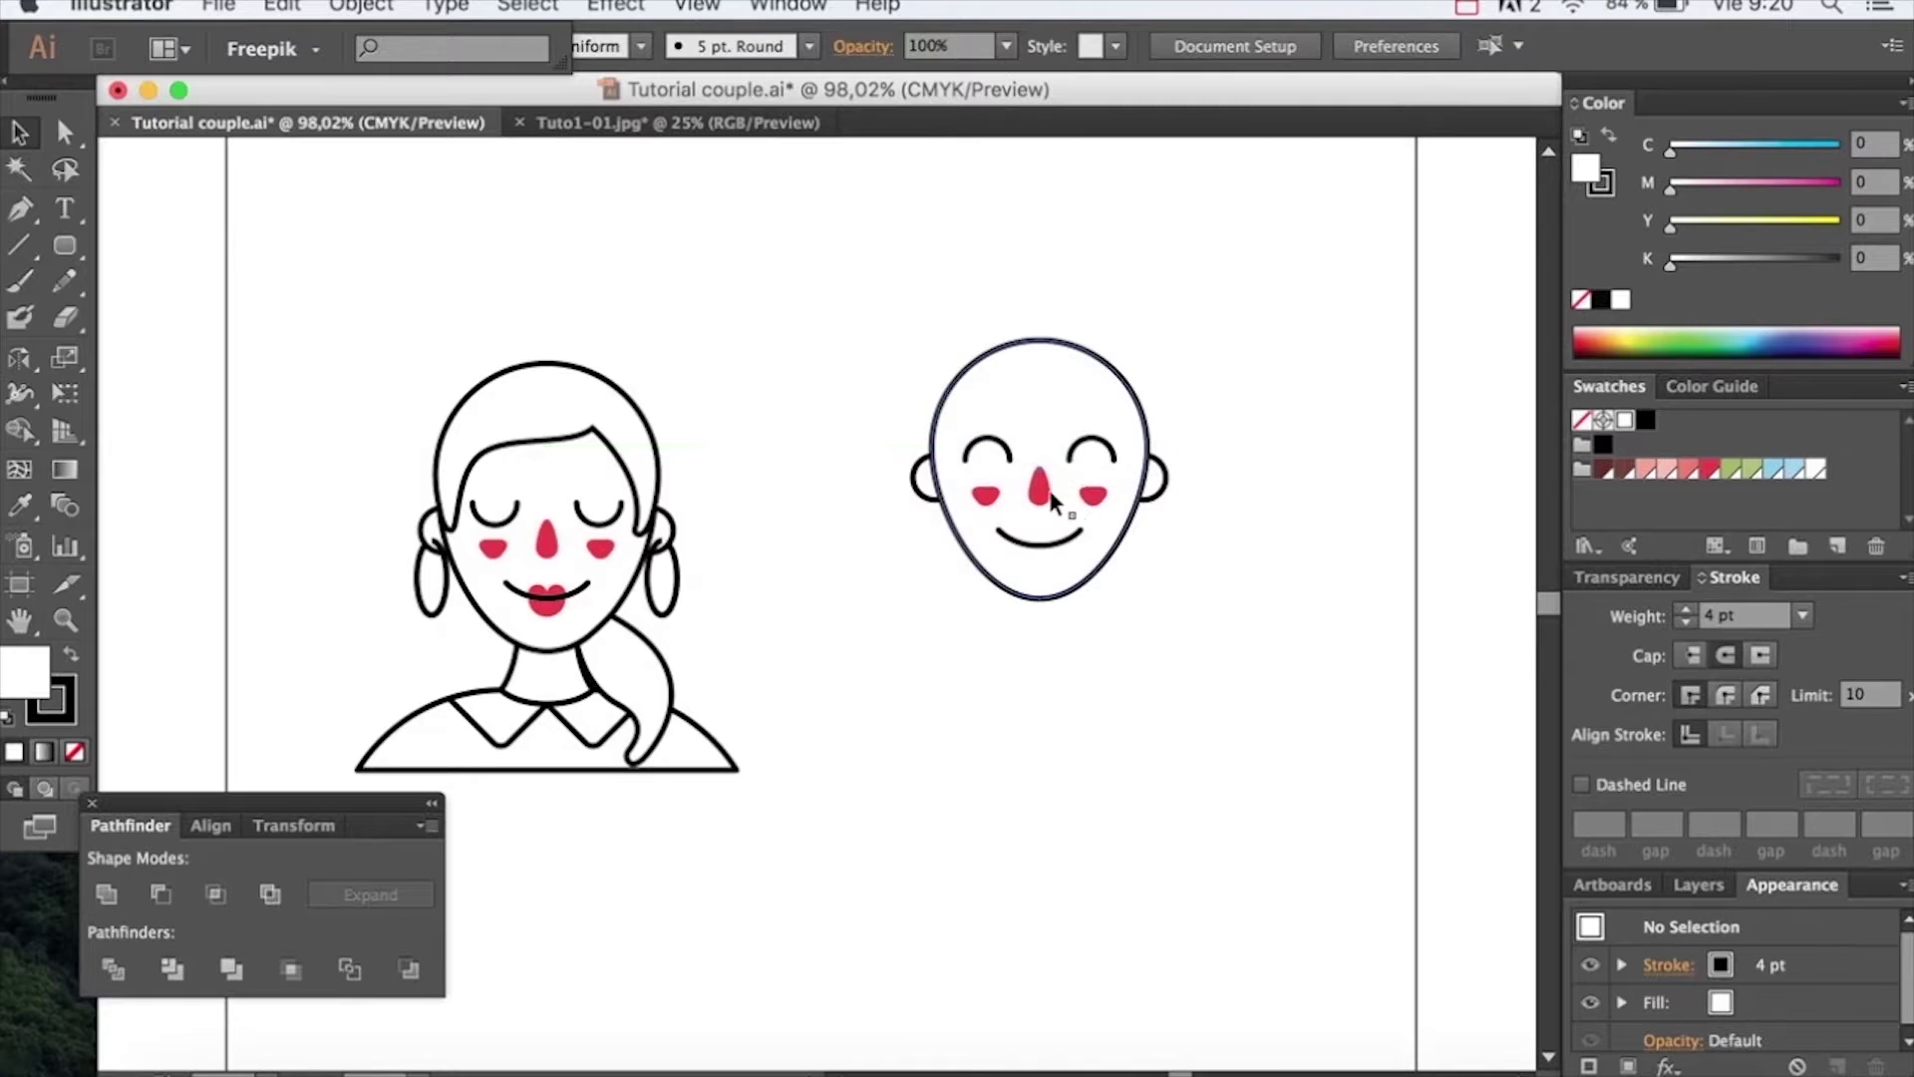
pyautogui.click(1041, 494)
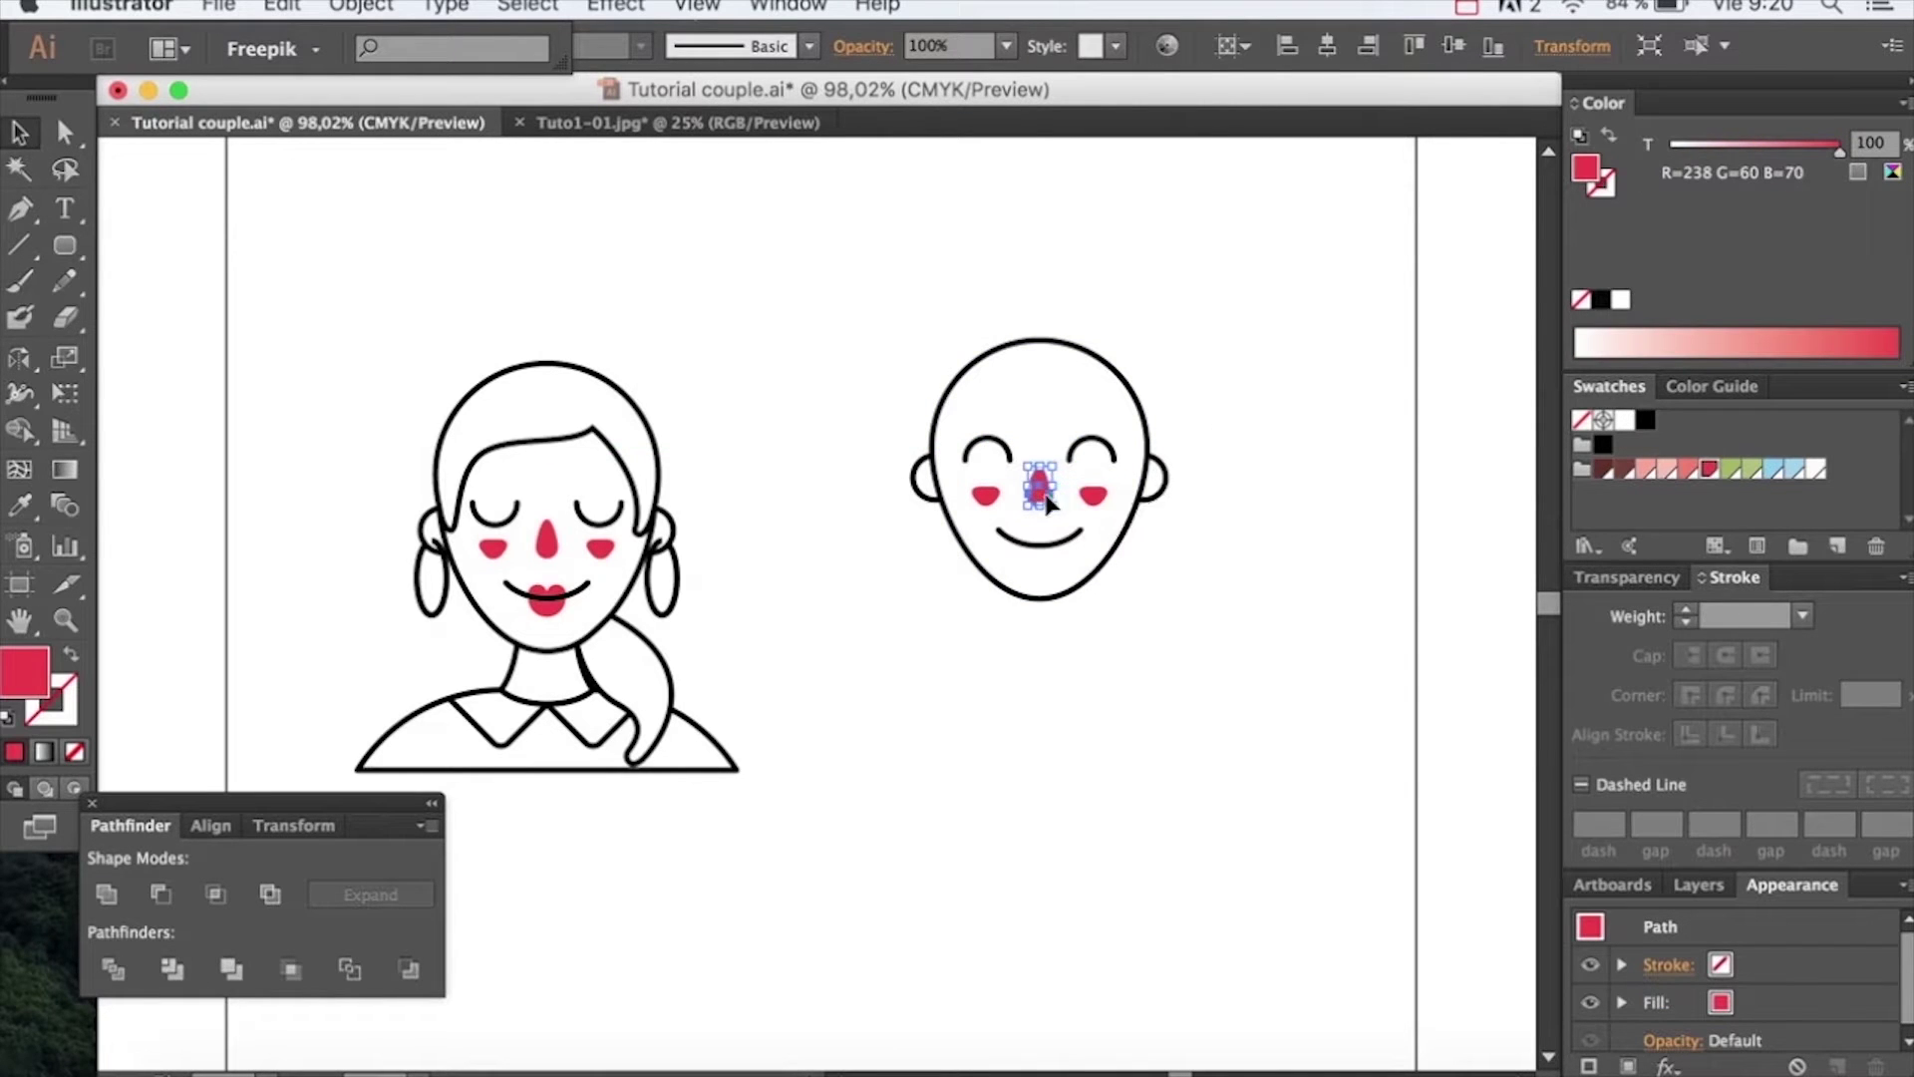
pyautogui.moveTo(1046, 493); pyautogui.dragTo(1046, 486)
pyautogui.click(1225, 494)
pyautogui.moveTo(1219, 417); pyautogui.dragTo(1133, 532)
pyautogui.moveTo(812, 429); pyautogui.dragTo(1187, 988)
pyautogui.moveTo(842, 555); pyautogui.dragTo(1042, 623)
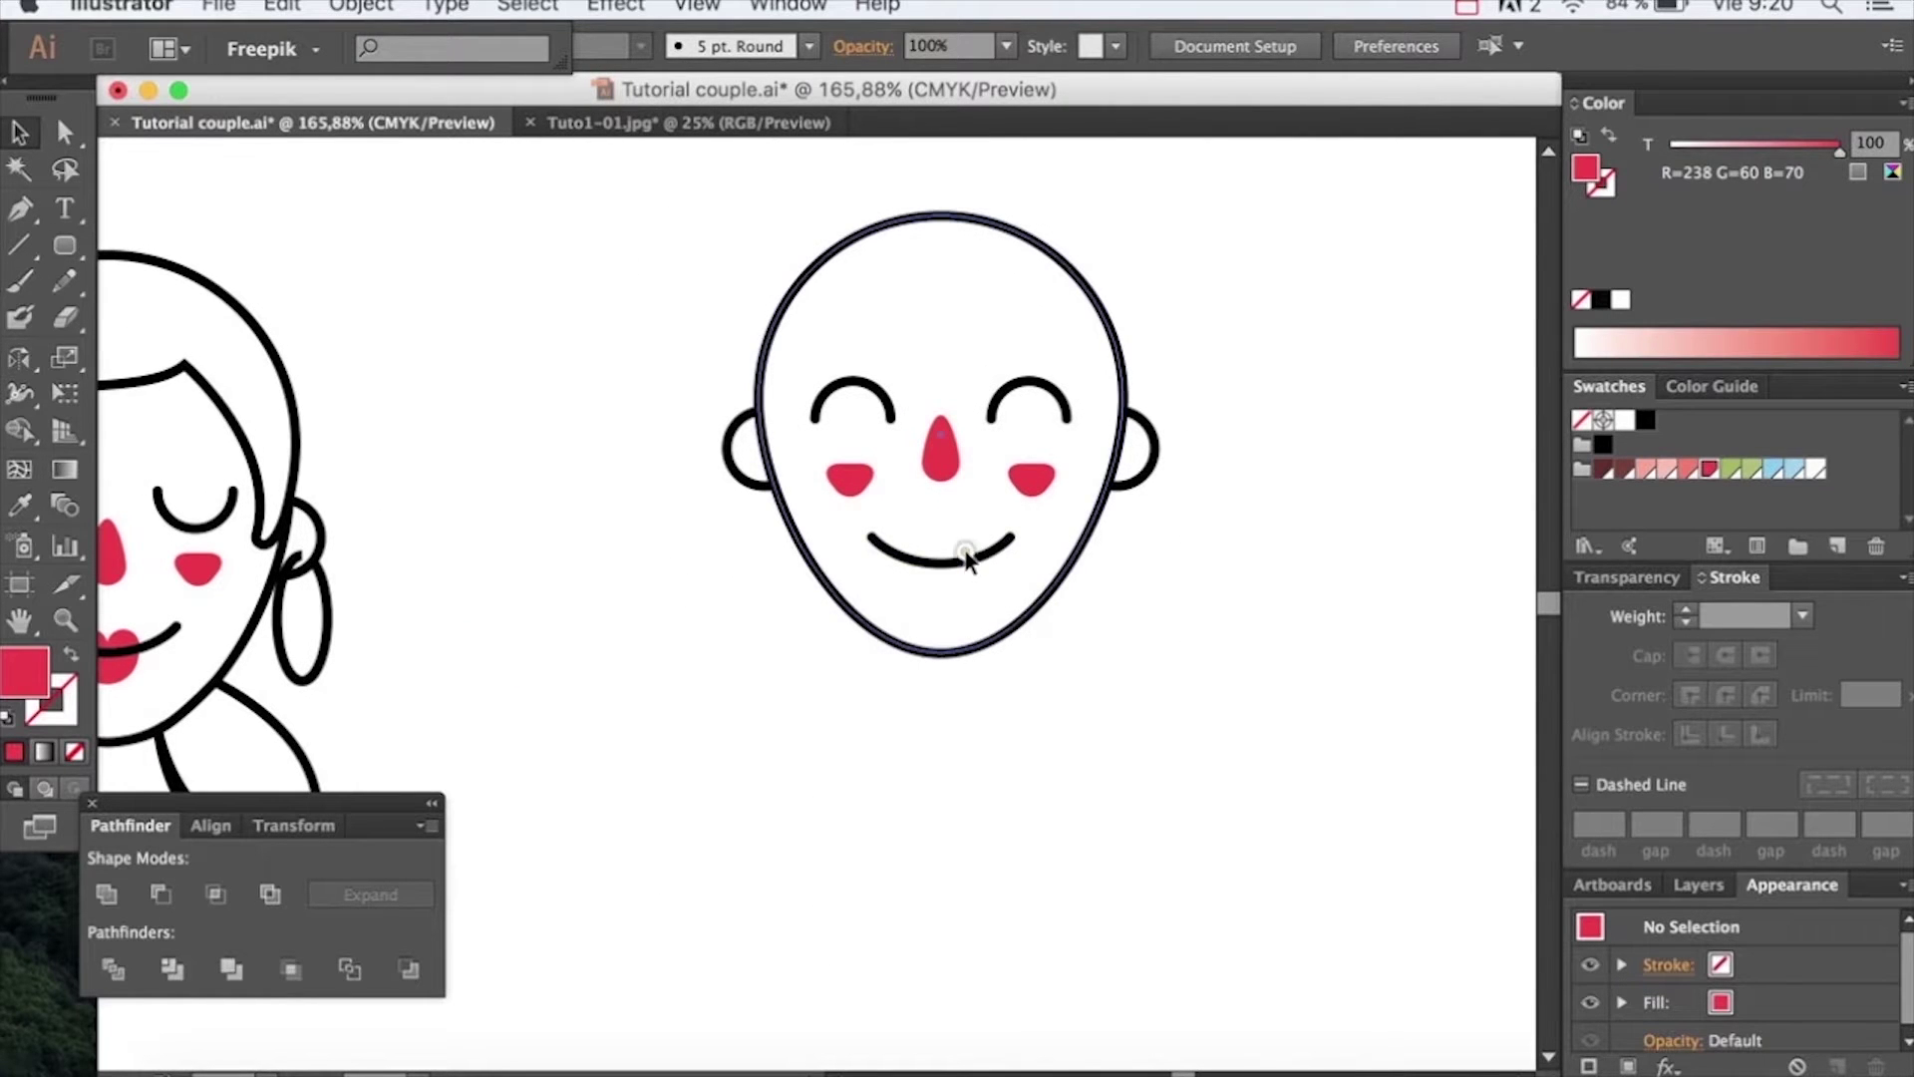
# Duplicate the red nose down onto the chin and shrink it to about 14 × 25 px
pyautogui.click(974, 560)
pyautogui.click(959, 555)
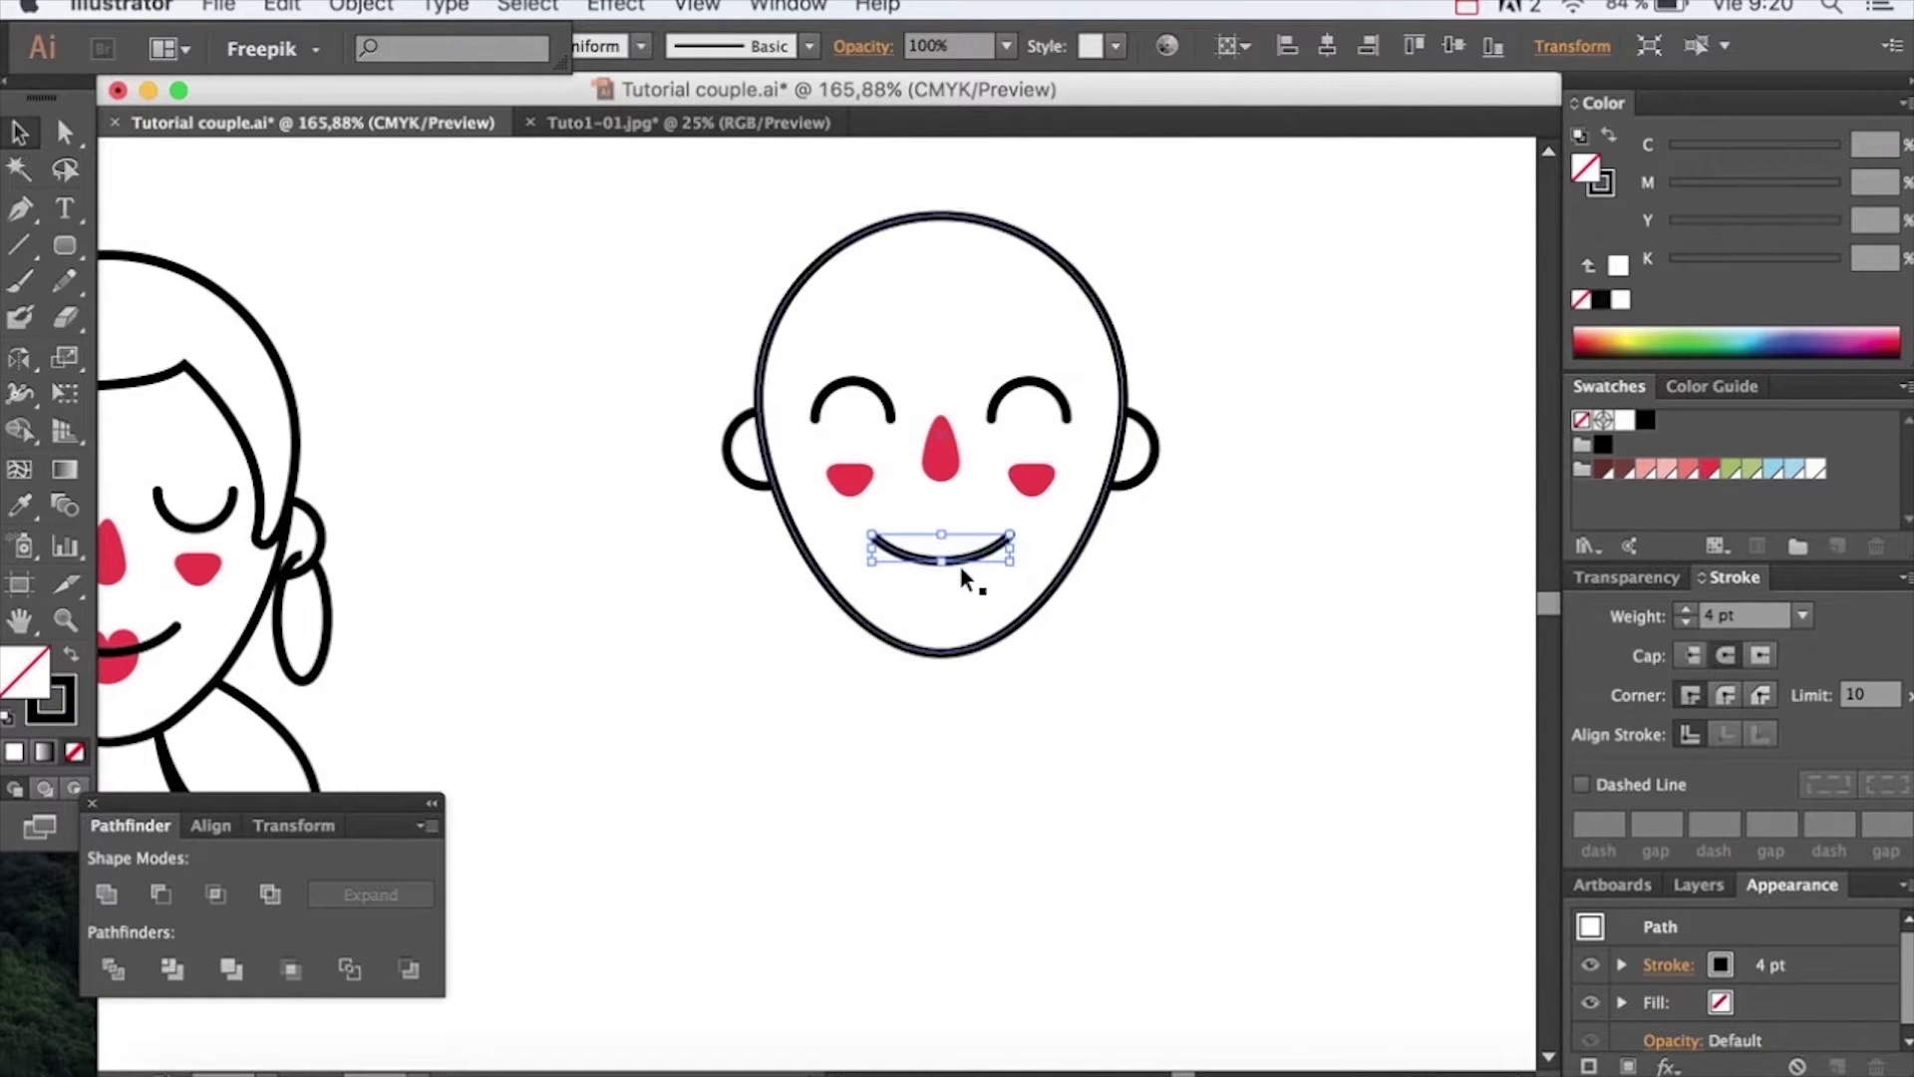
pyautogui.click(947, 465)
pyautogui.moveTo(949, 474); pyautogui.dragTo(959, 619)
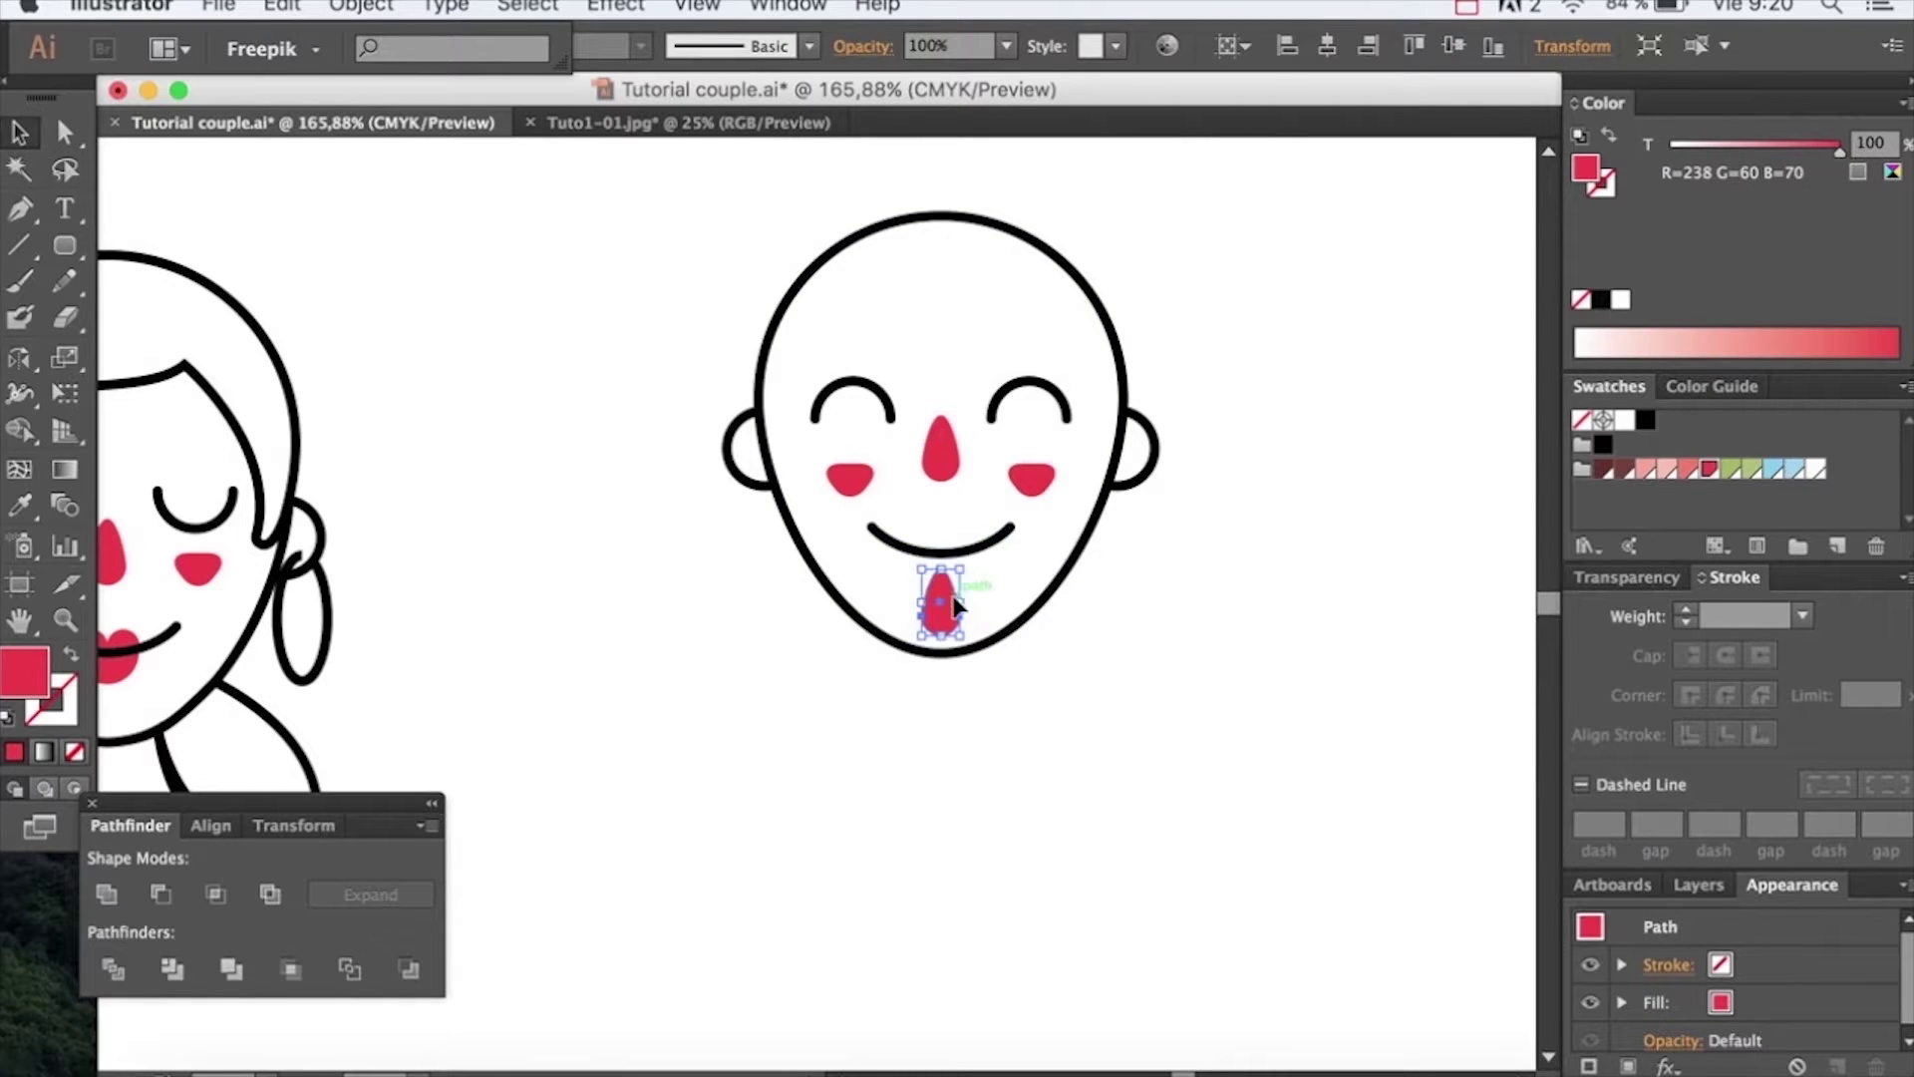
pyautogui.moveTo(961, 570); pyautogui.dragTo(963, 573)
# Give the chin drop the face outline's white fill and black stroke with the Eyedropper
pyautogui.press('i')
pyautogui.click(1063, 561)
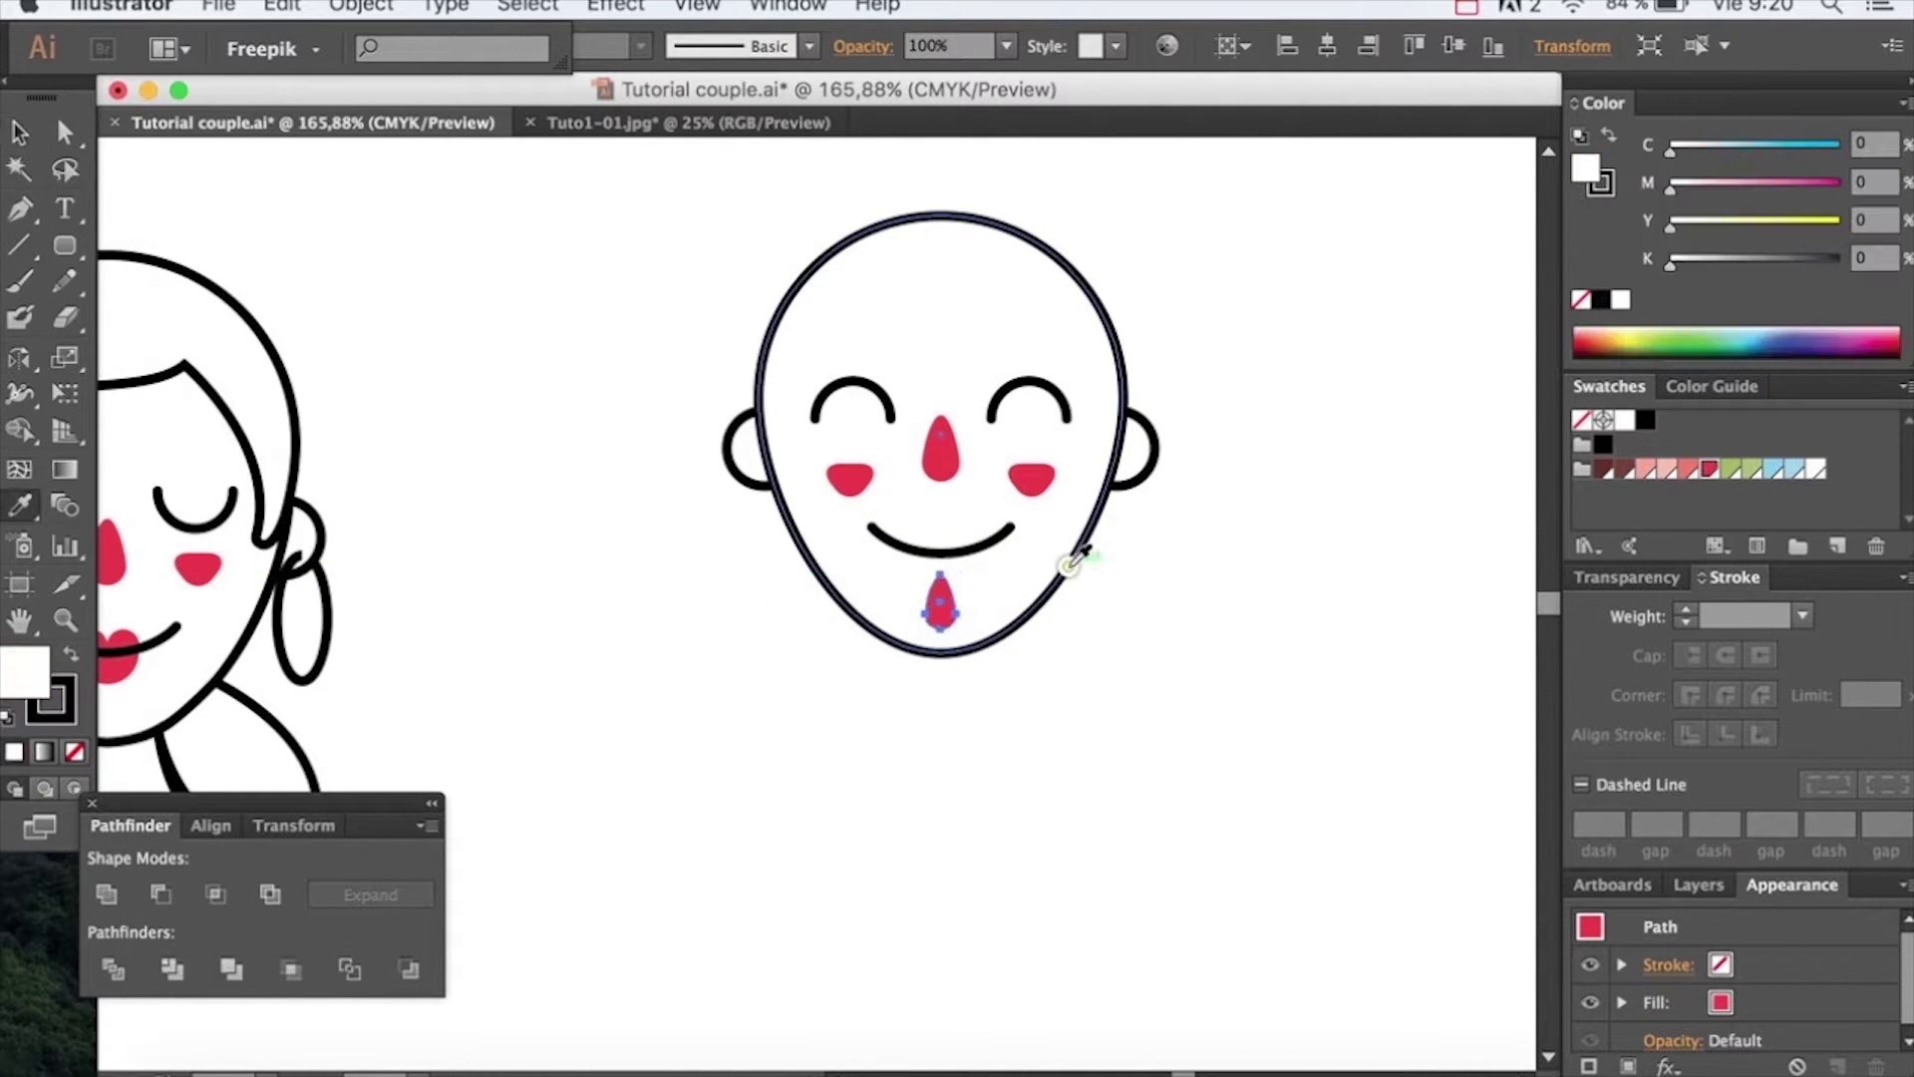
pyautogui.press('v')
pyautogui.click(1126, 599)
pyautogui.press('space')
pyautogui.moveTo(1016, 565)
pyautogui.mouseDown()
pyautogui.moveTo(1069, 575)
pyautogui.moveTo(1002, 593)
pyautogui.mouseUp()
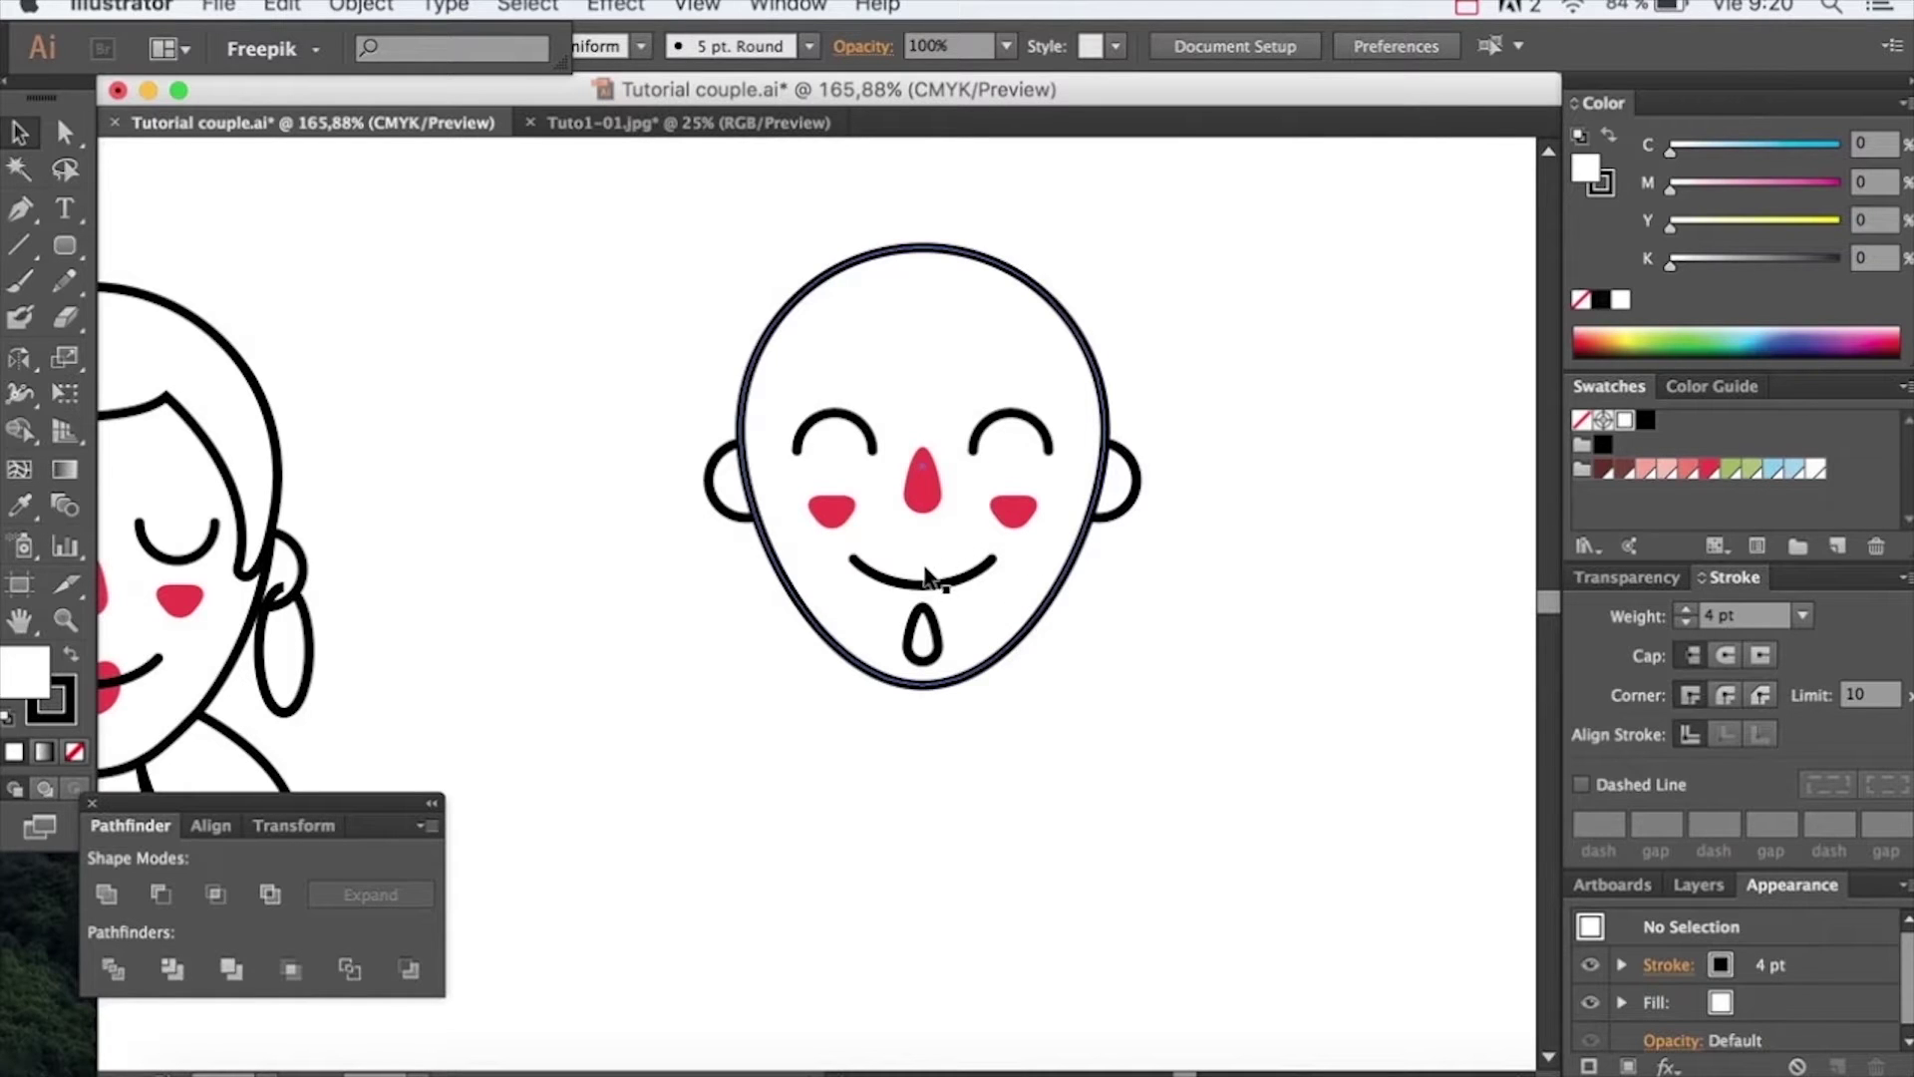
# Draw a 230 × 230 px circle and move it up beneath the man's head
pyautogui.press('l')
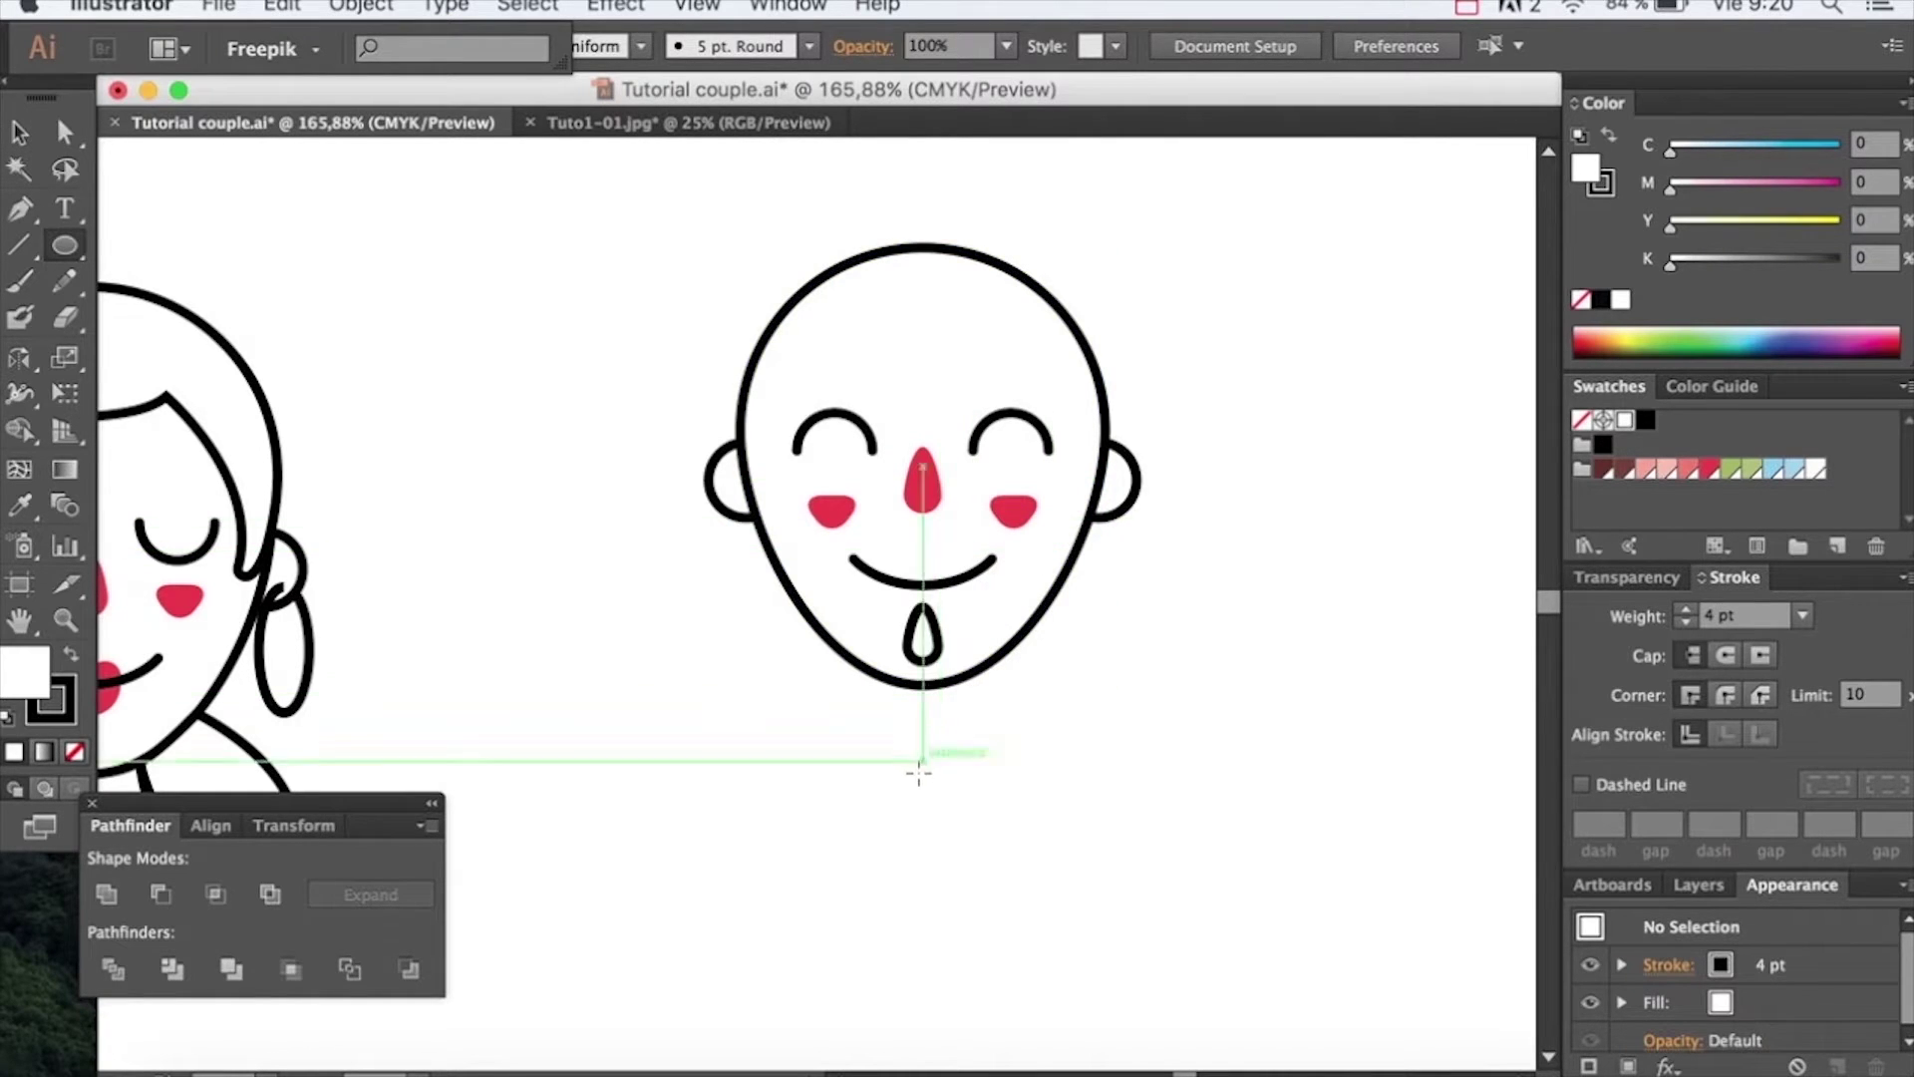
pyautogui.click(923, 793)
pyautogui.click(910, 541)
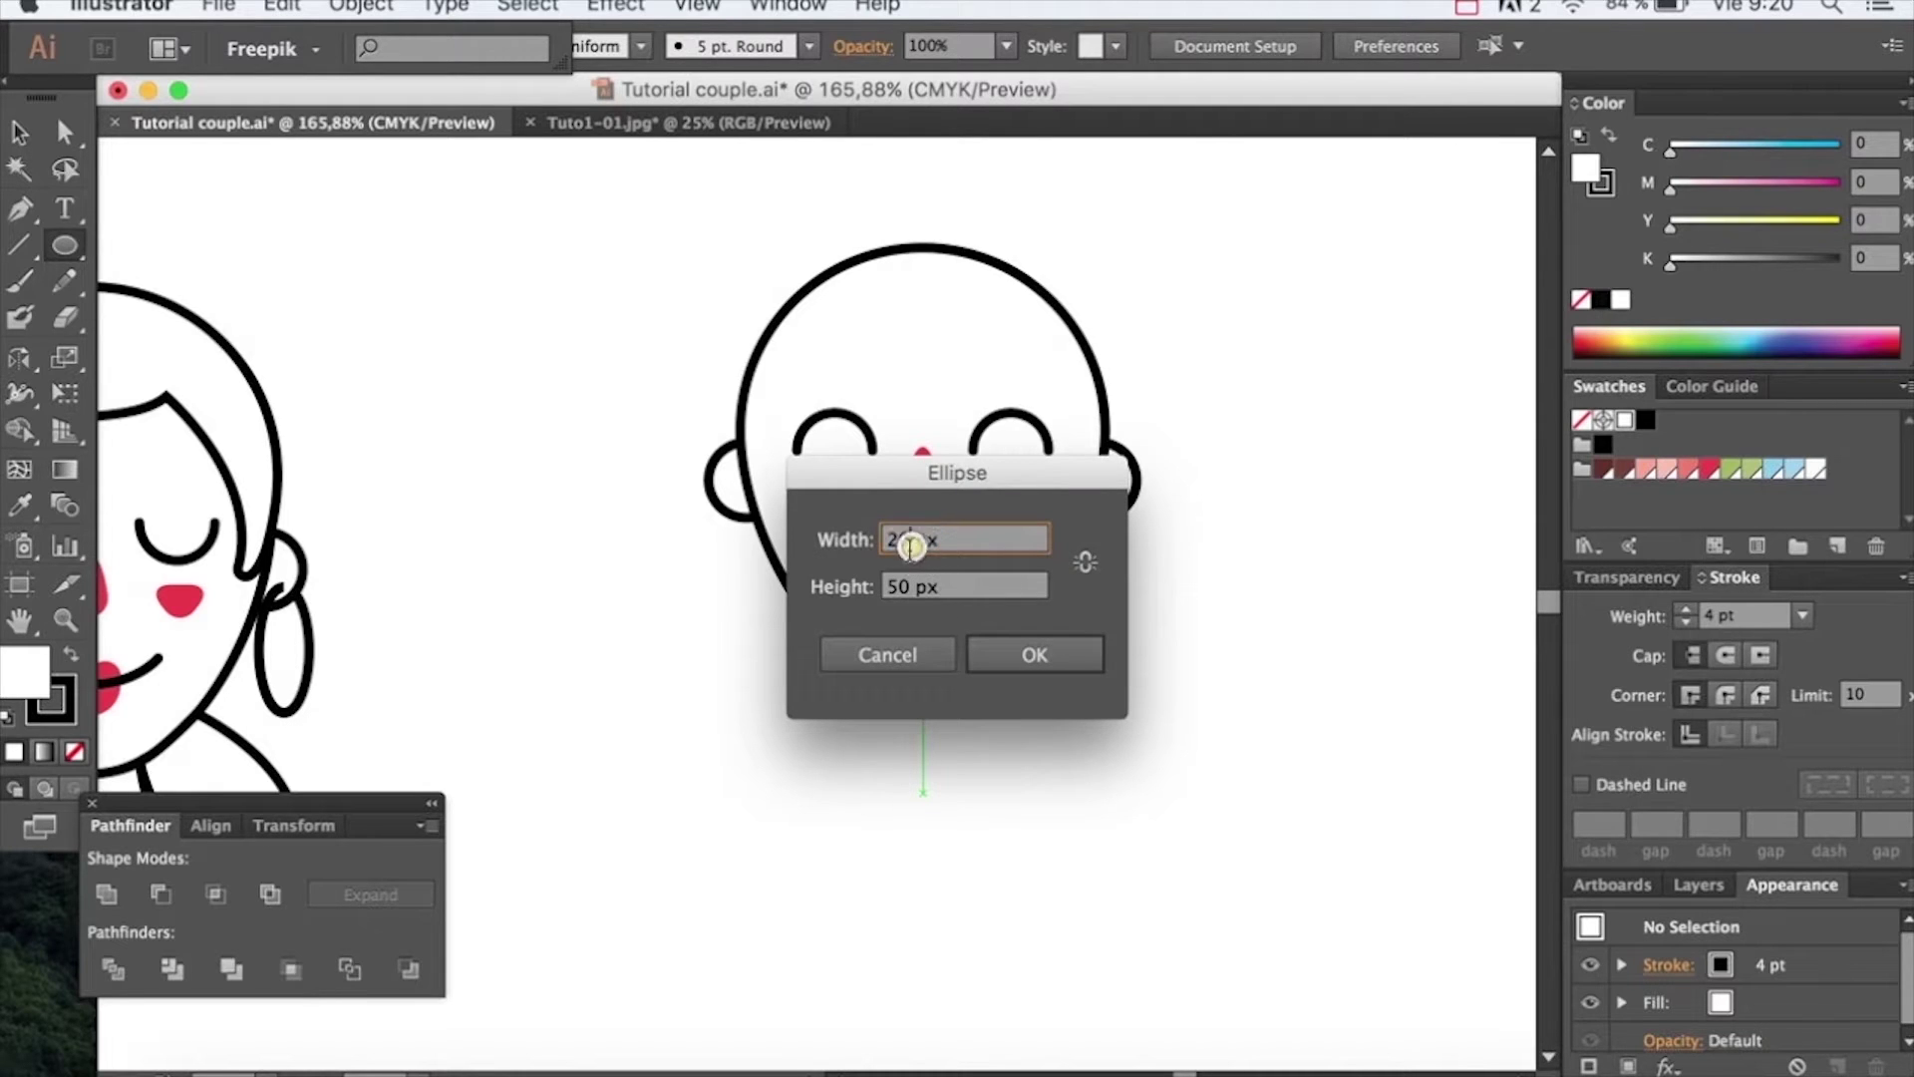
pyautogui.moveTo(912, 542); pyautogui.dragTo(846, 551)
pyautogui.moveTo(905, 589); pyautogui.dragTo(852, 592)
pyautogui.write('230')
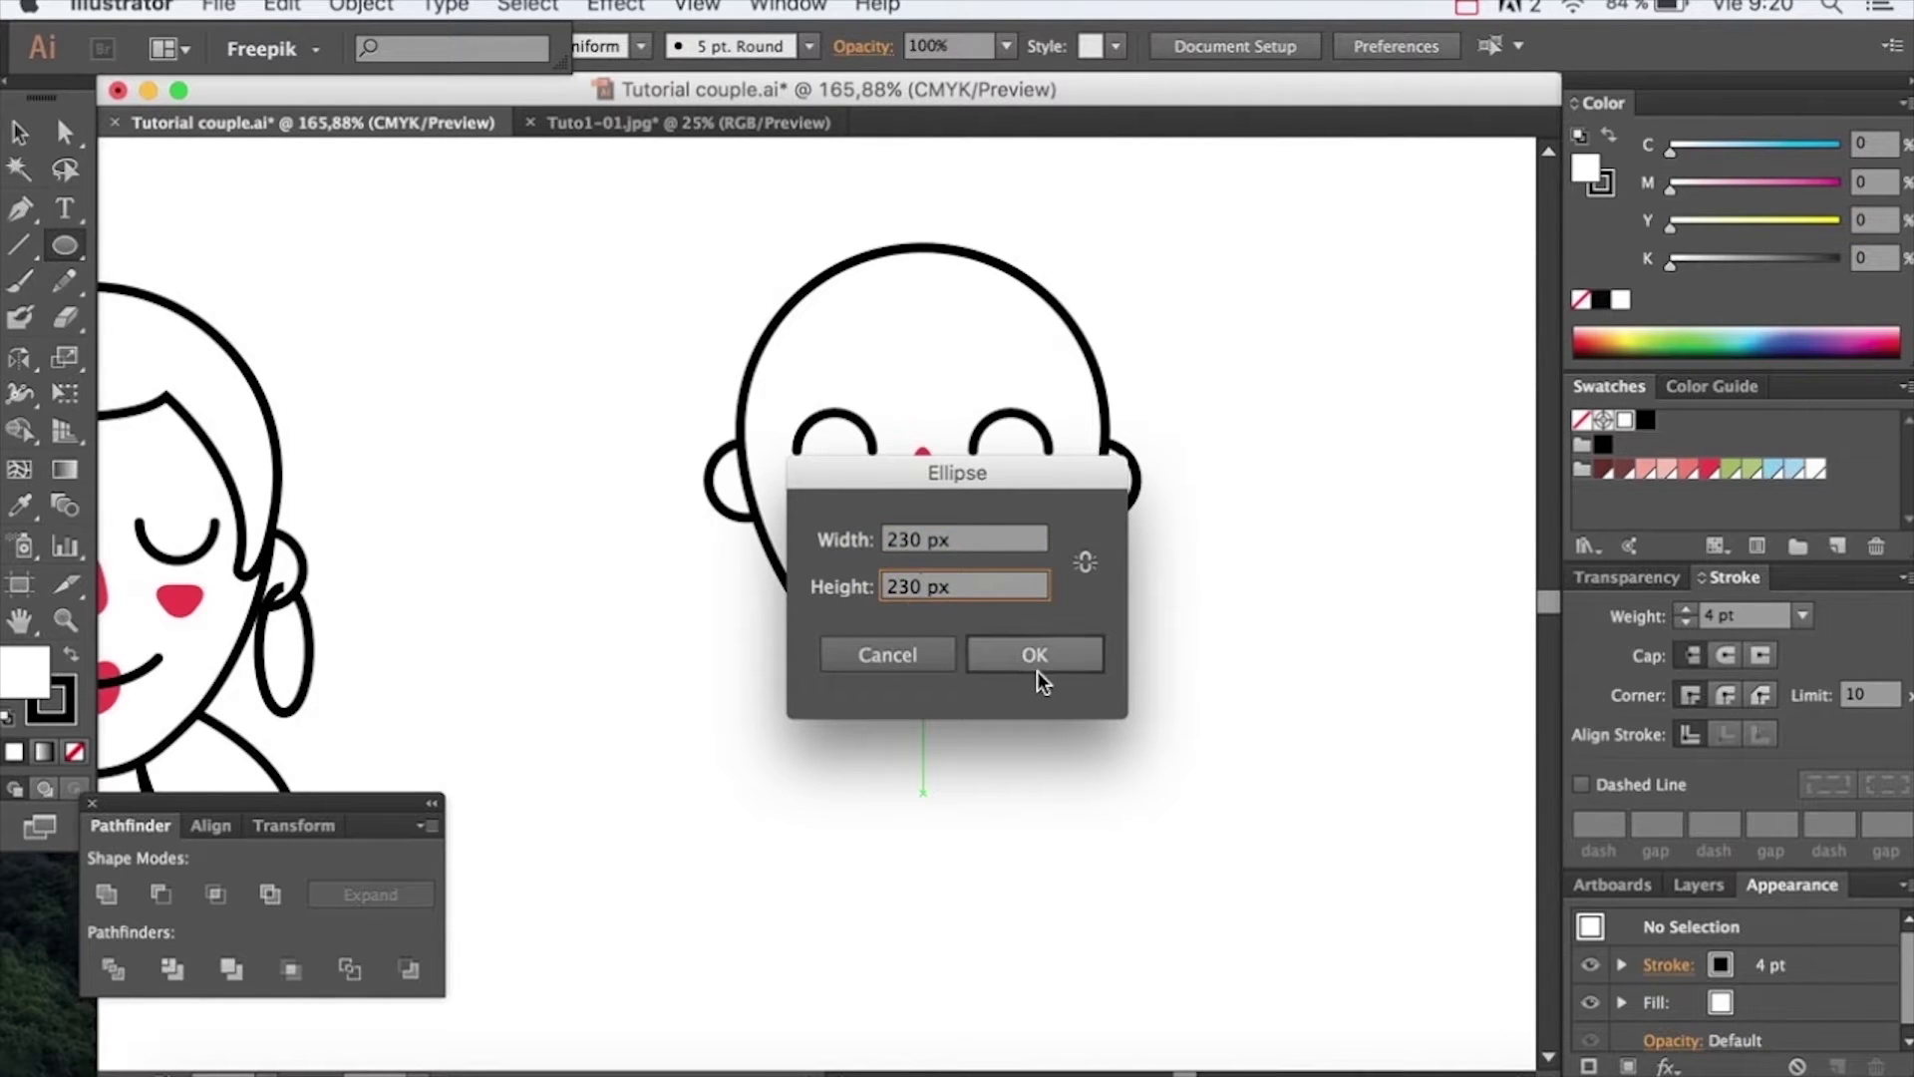
pyautogui.click(1037, 670)
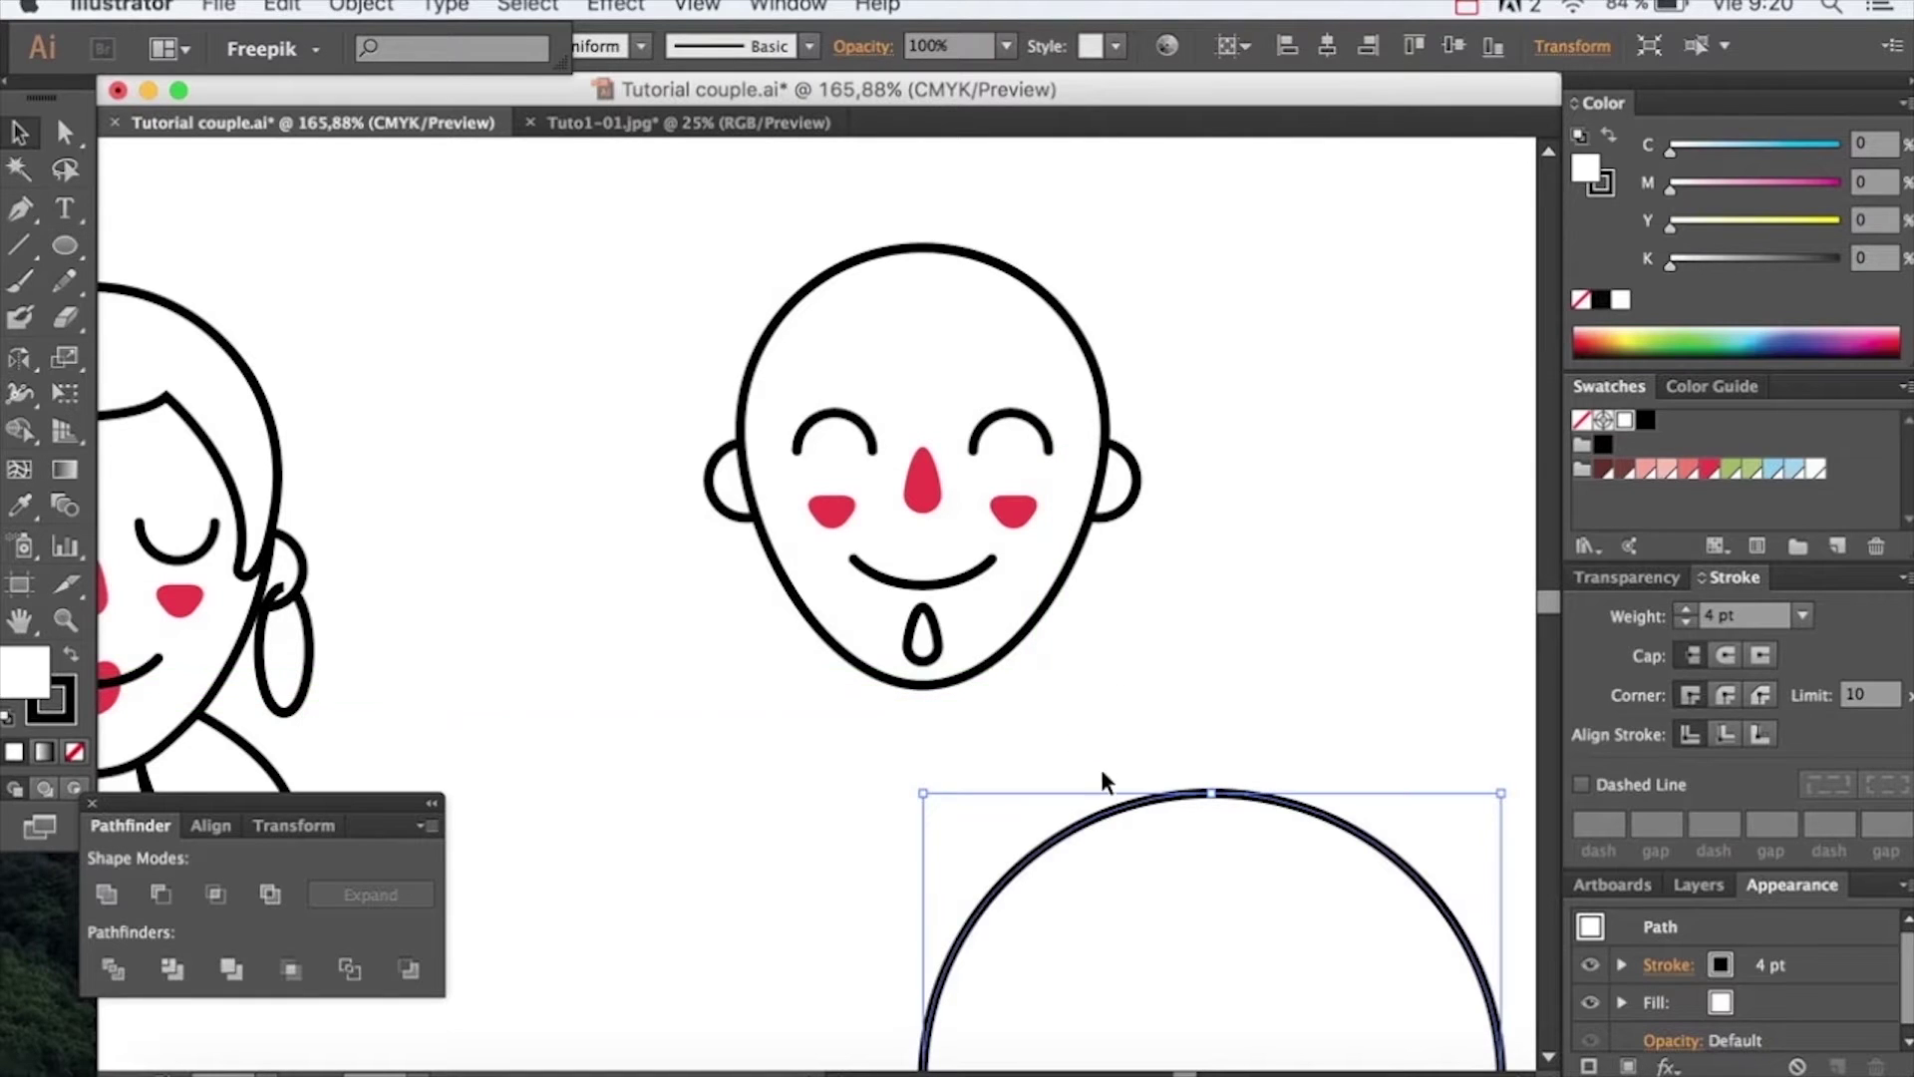
pyautogui.moveTo(1100, 811); pyautogui.dragTo(818, 559)
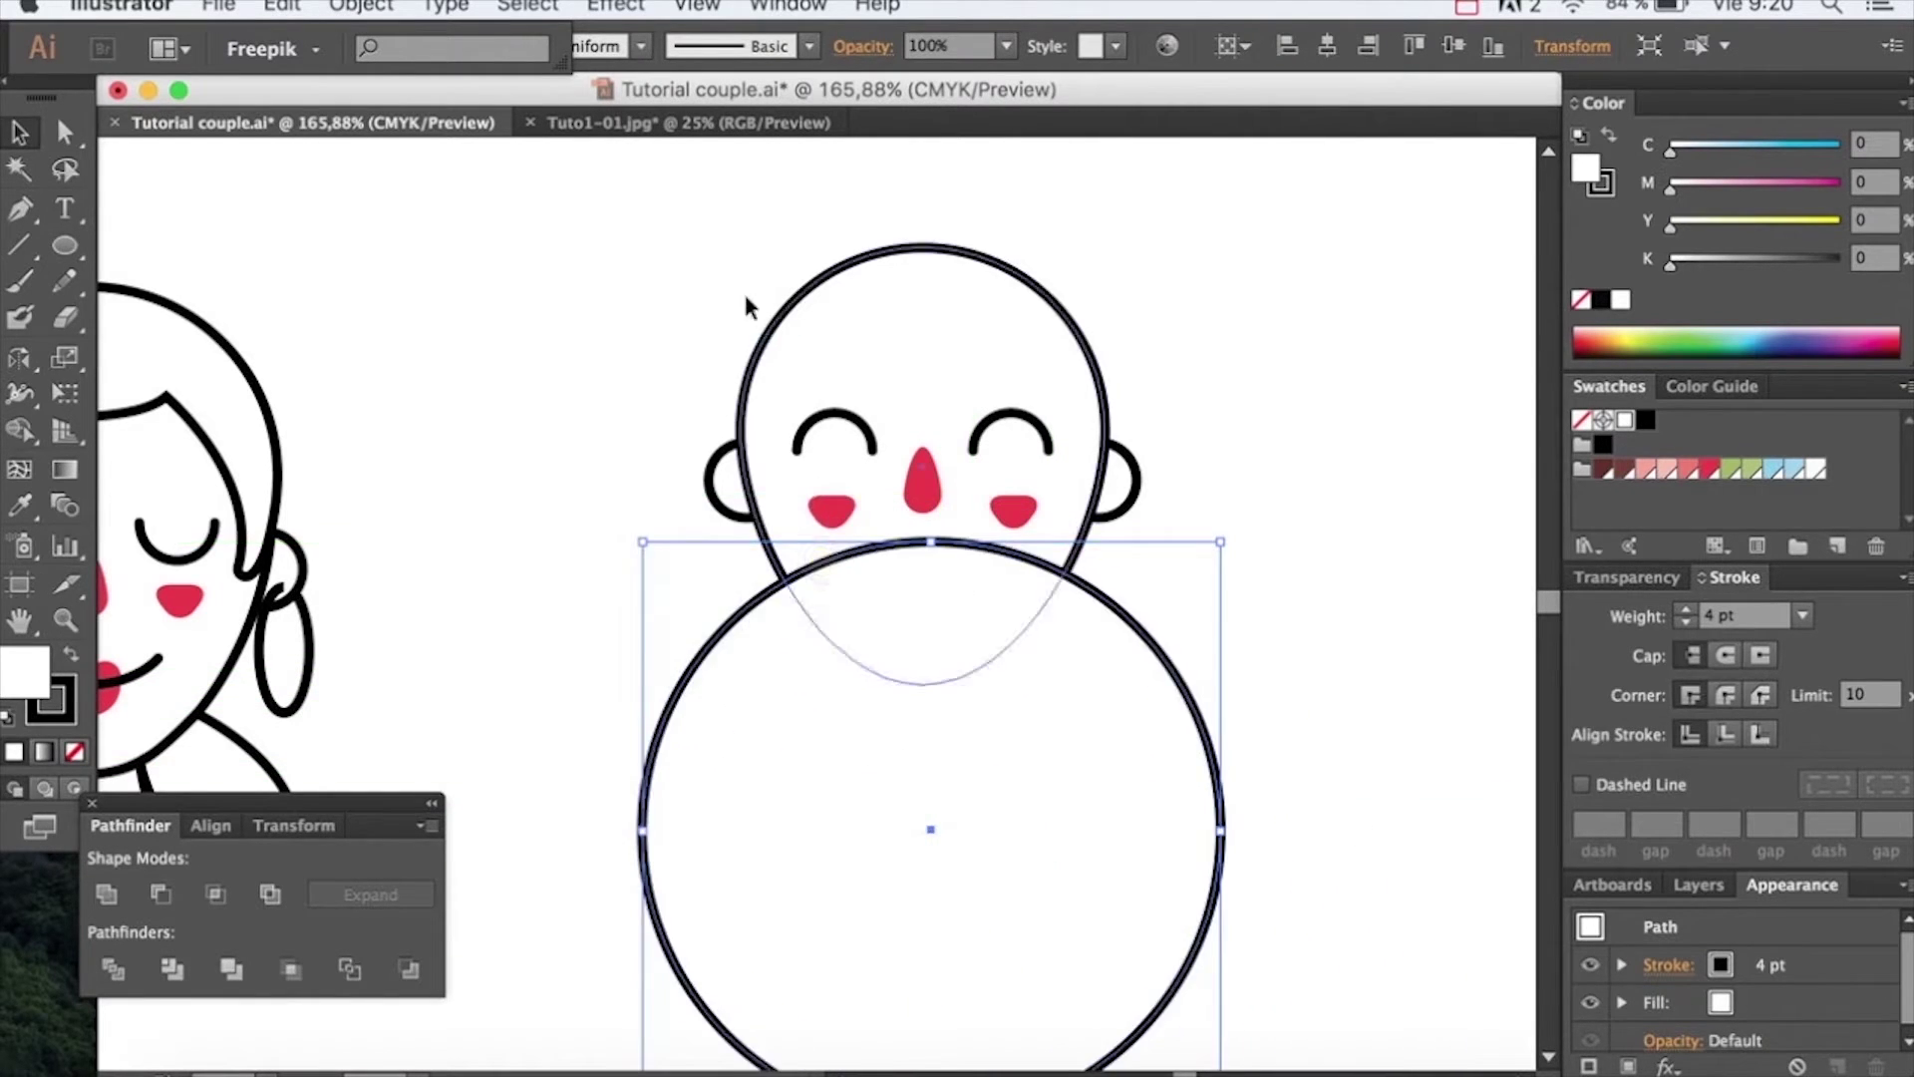
pyautogui.click(616, 8)
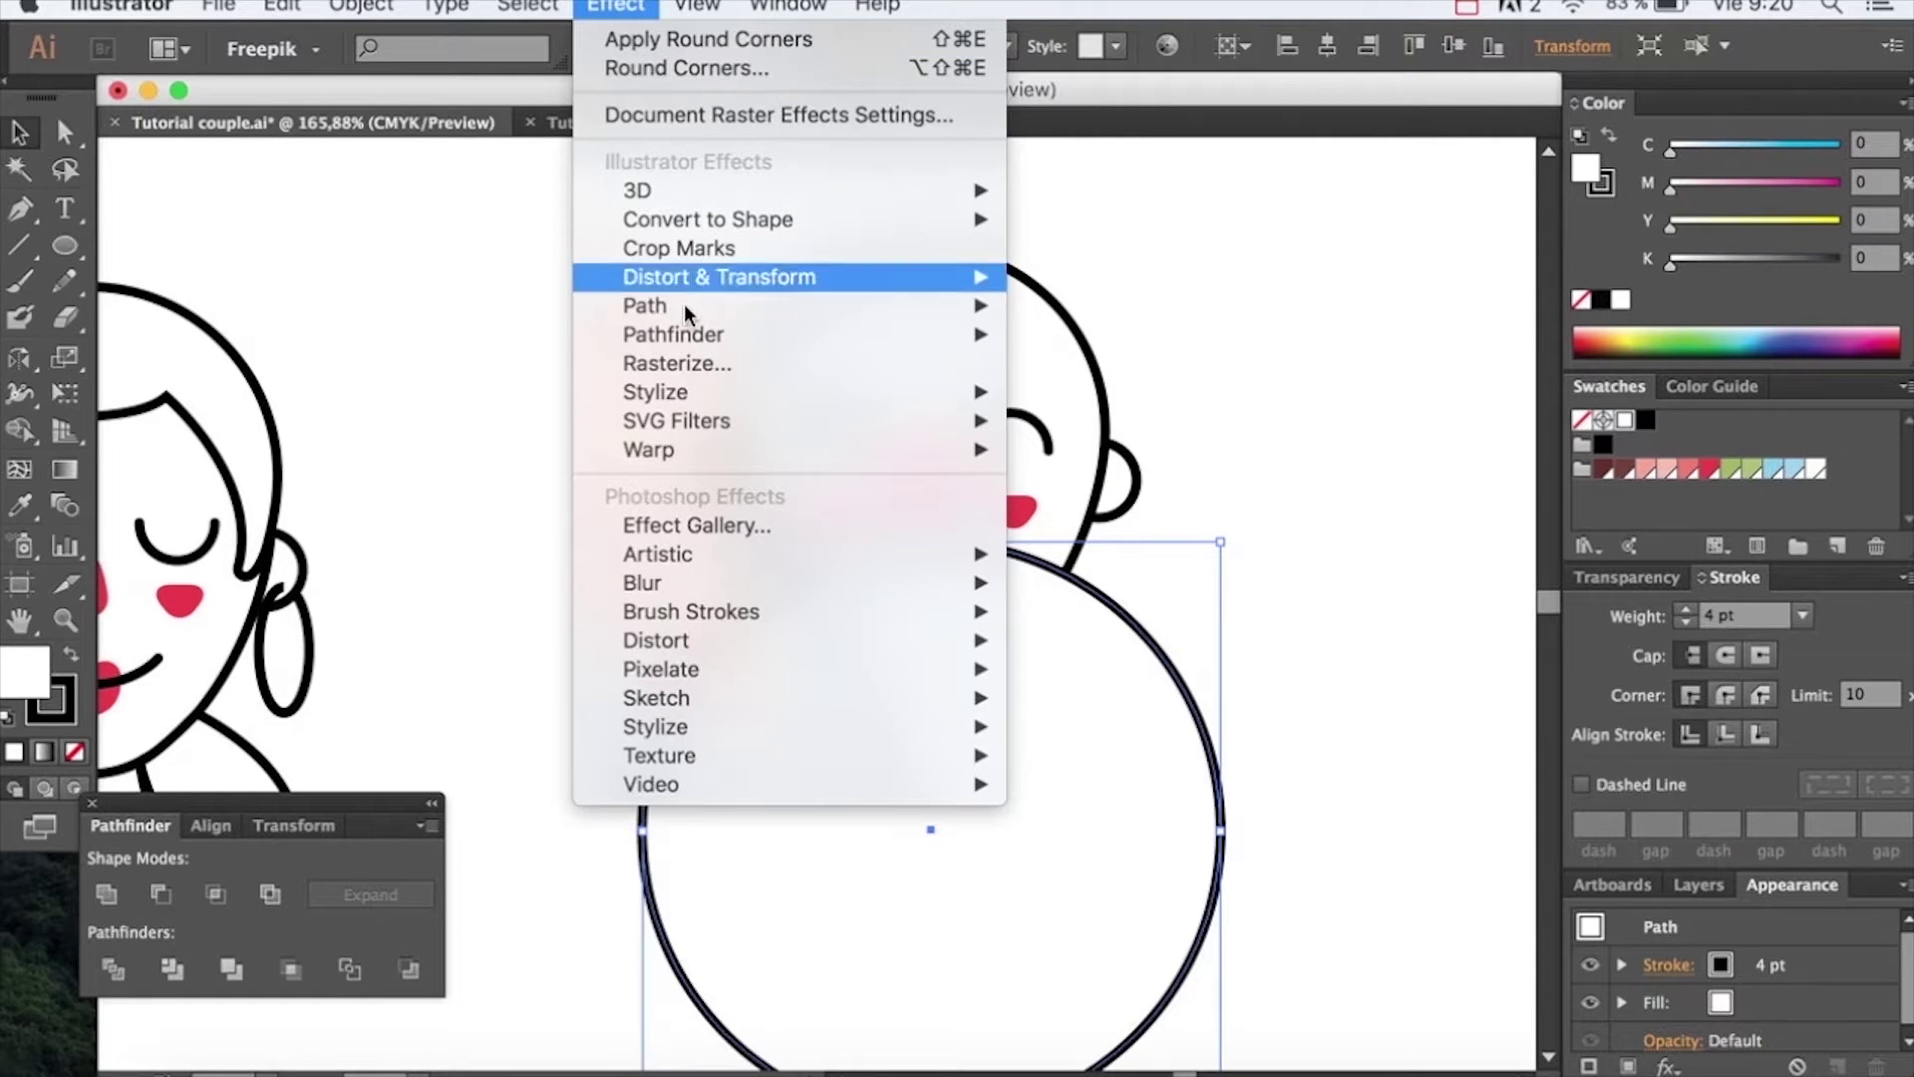
# Apply a Zig Zag effect to the circle: size 7 px, 6 ridges, smooth points
pyautogui.moveTo(692, 271)
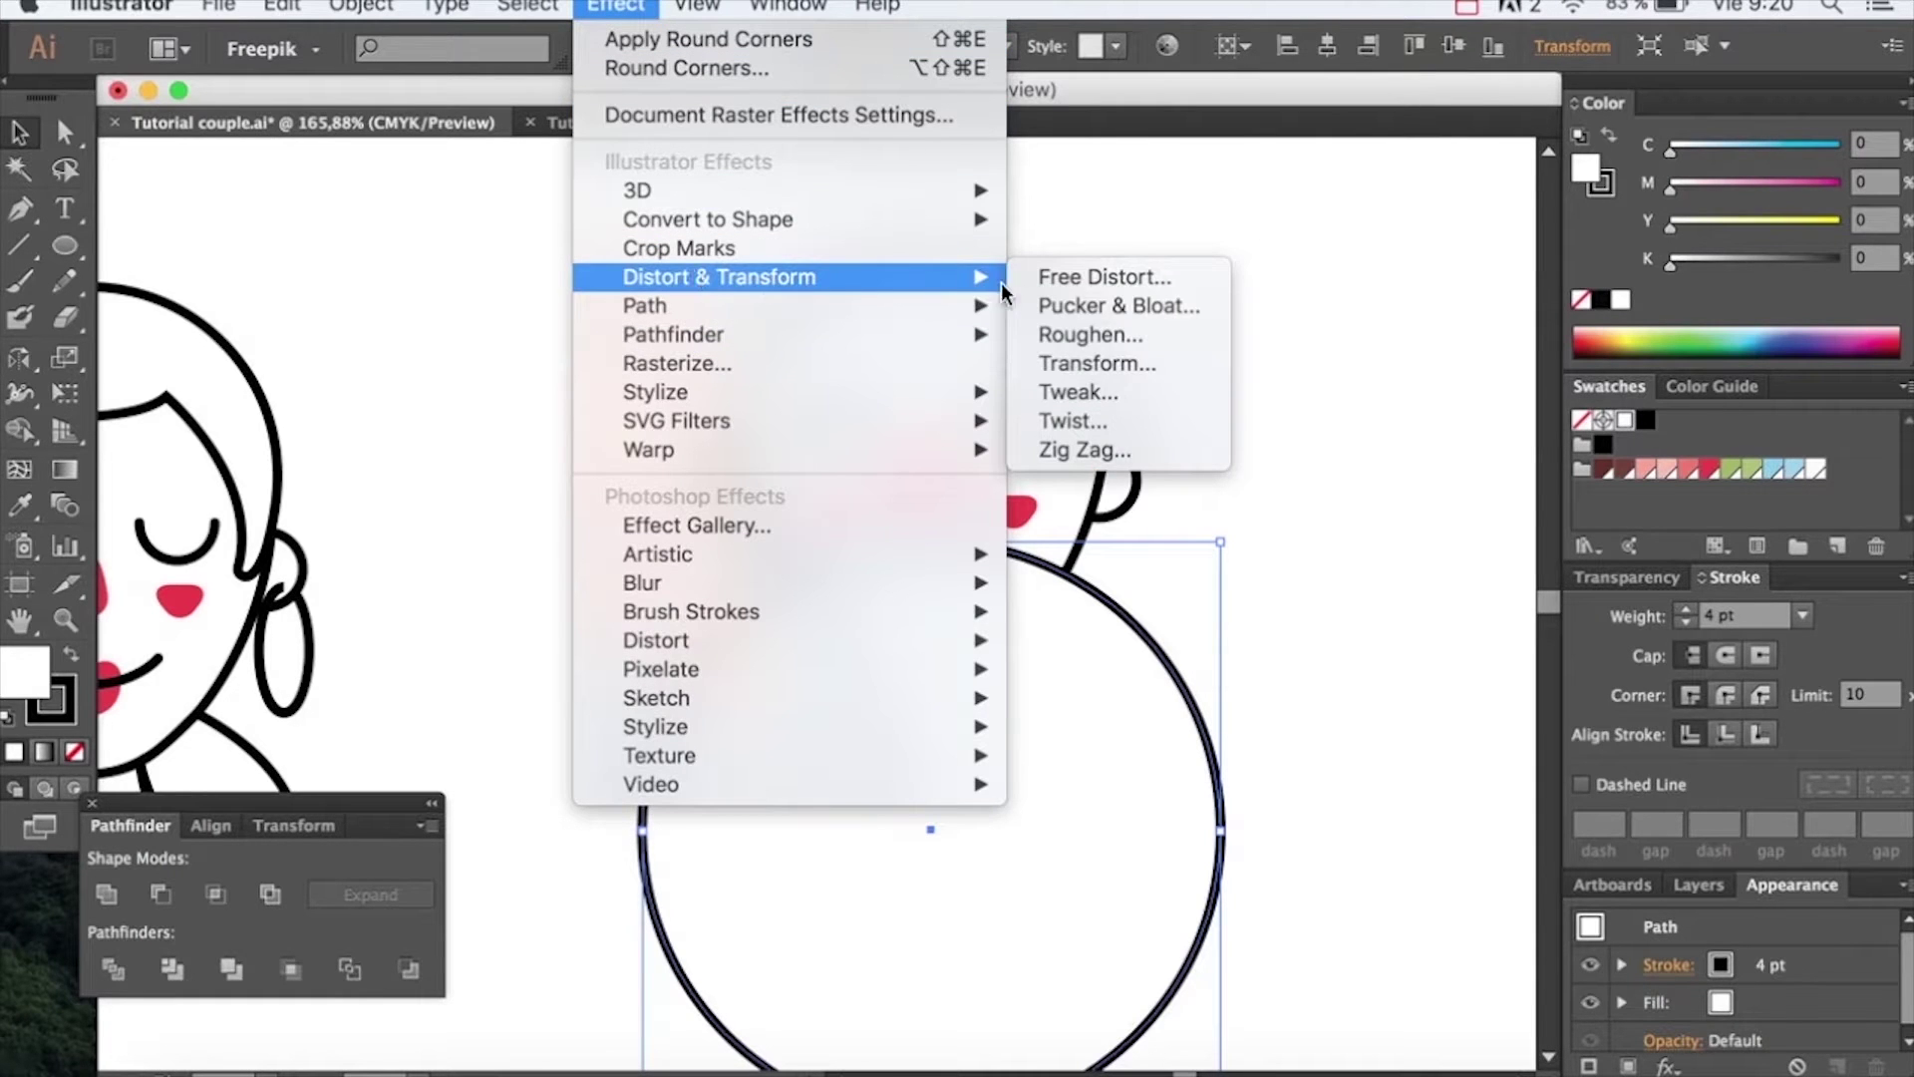
pyautogui.click(1059, 452)
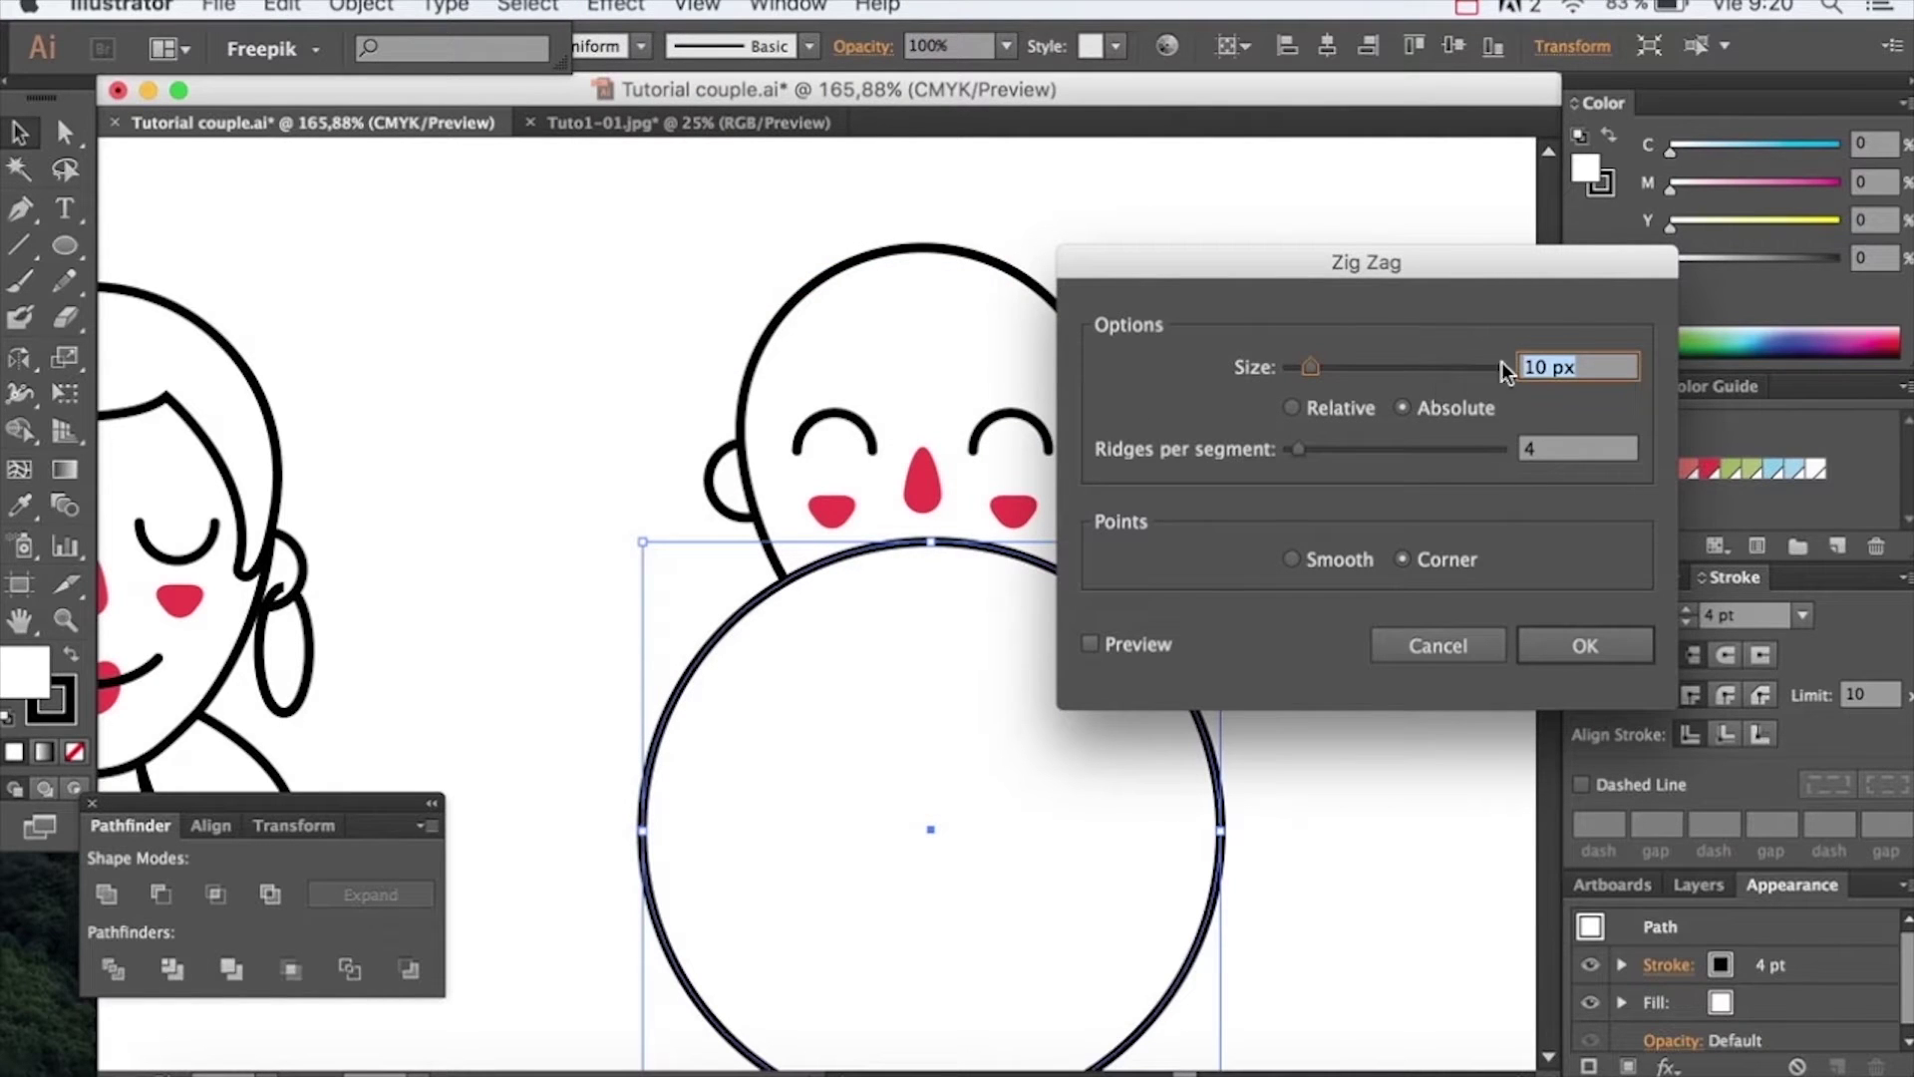
pyautogui.click(1543, 368)
pyautogui.write('7')
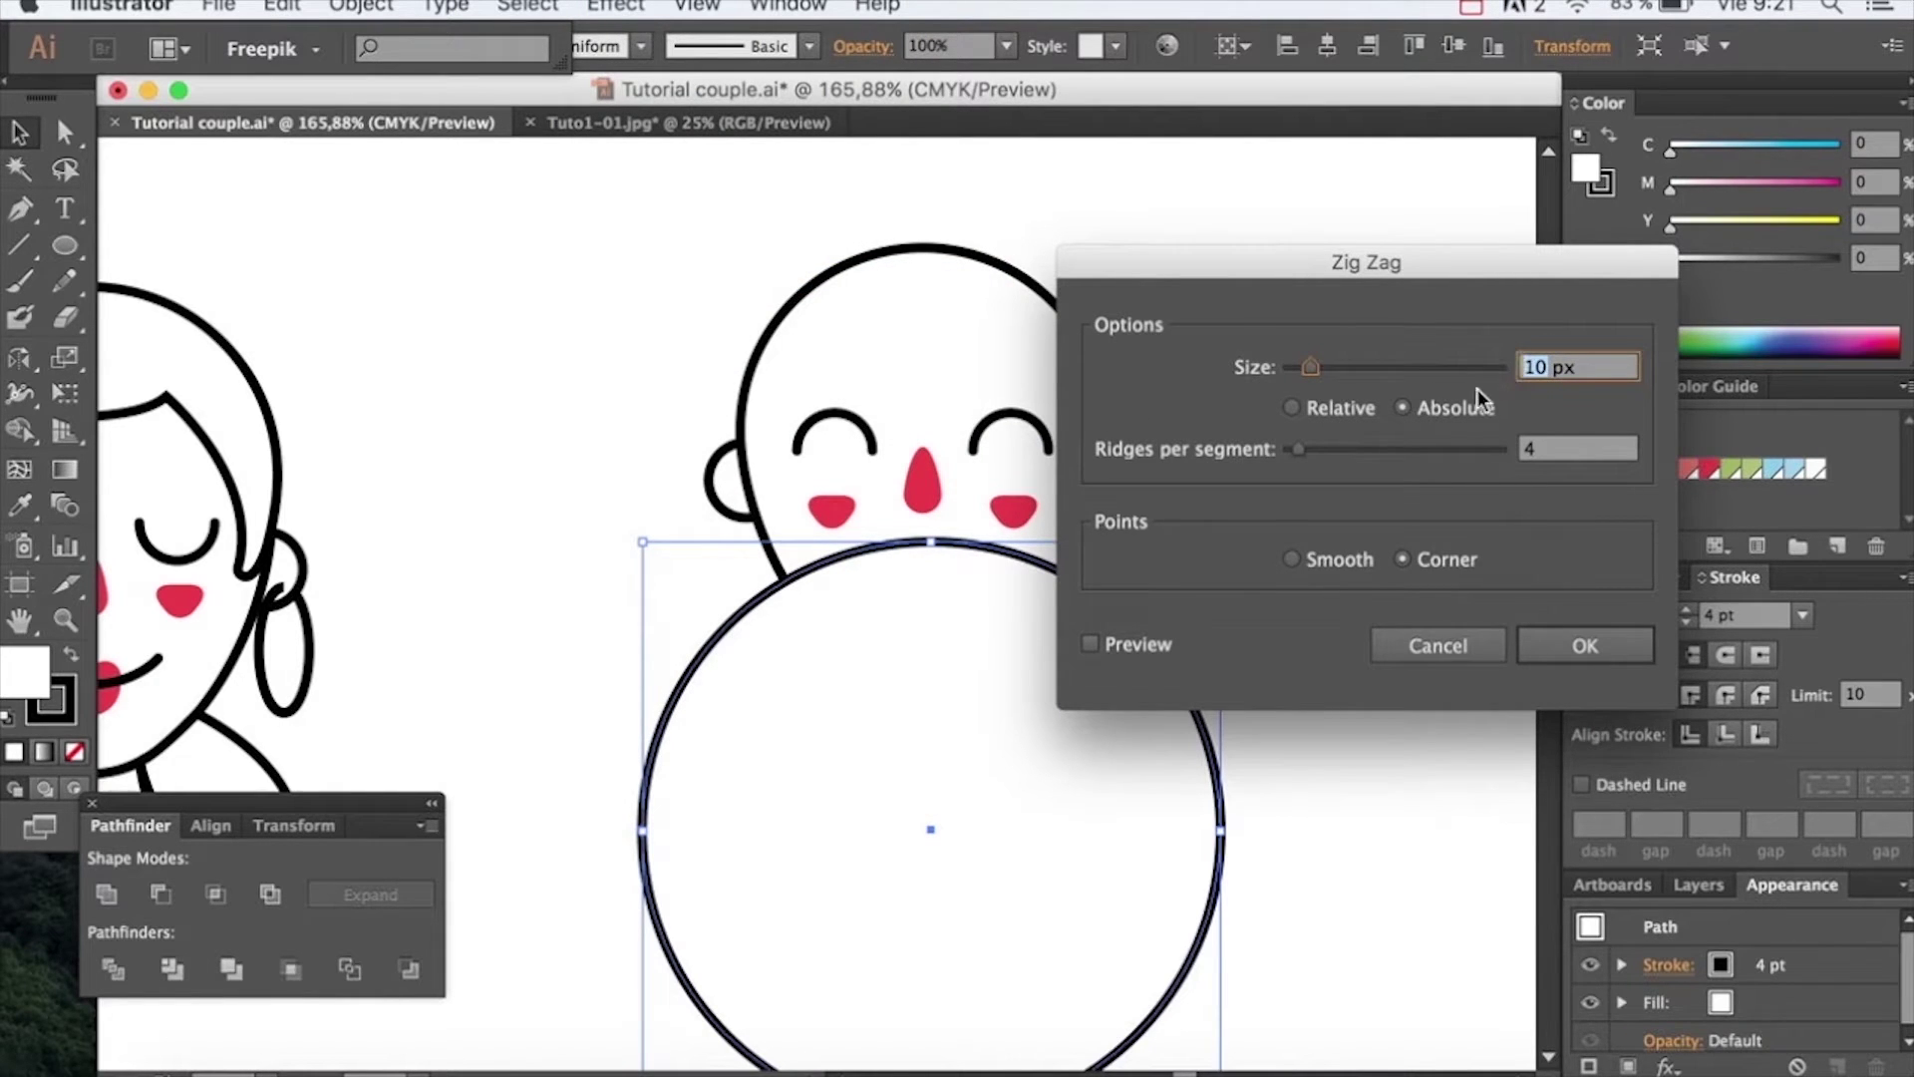
pyautogui.click(1542, 451)
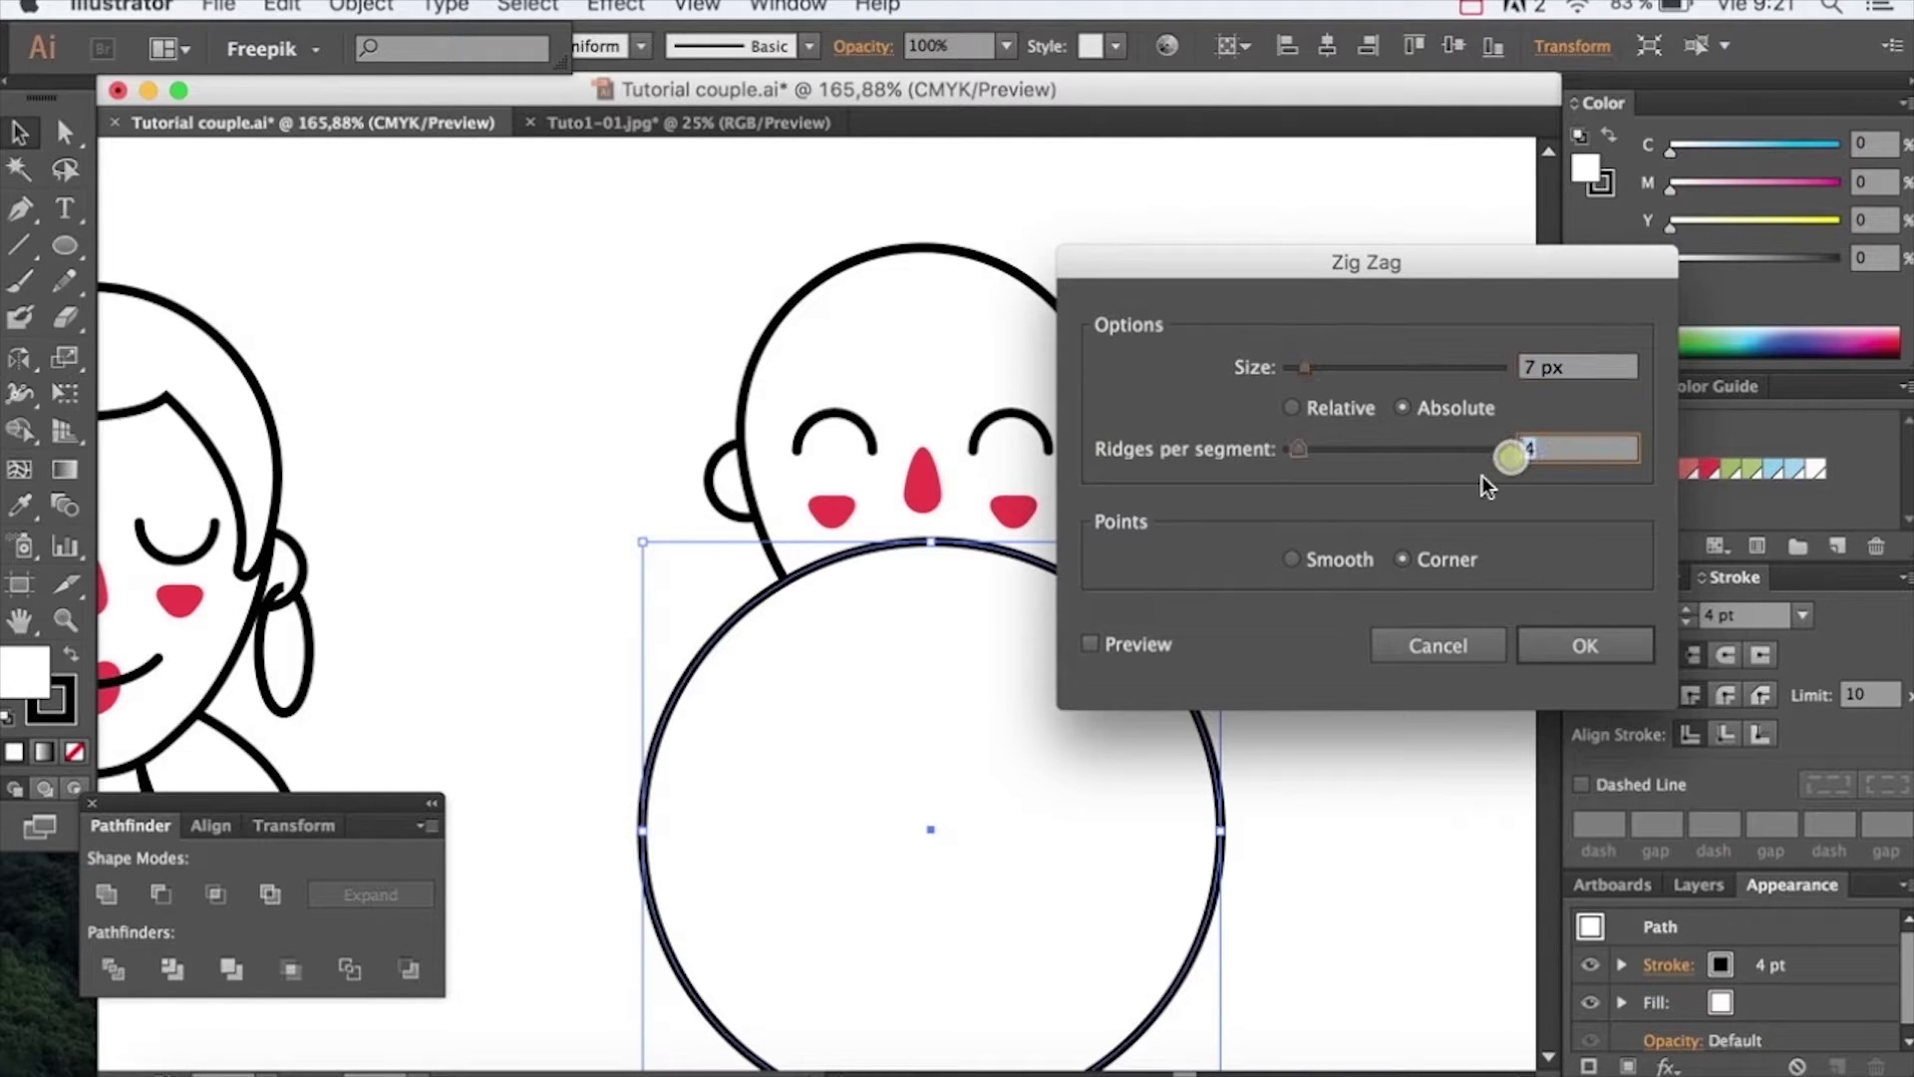
pyautogui.write('6')
pyautogui.click(1318, 556)
pyautogui.click(1150, 649)
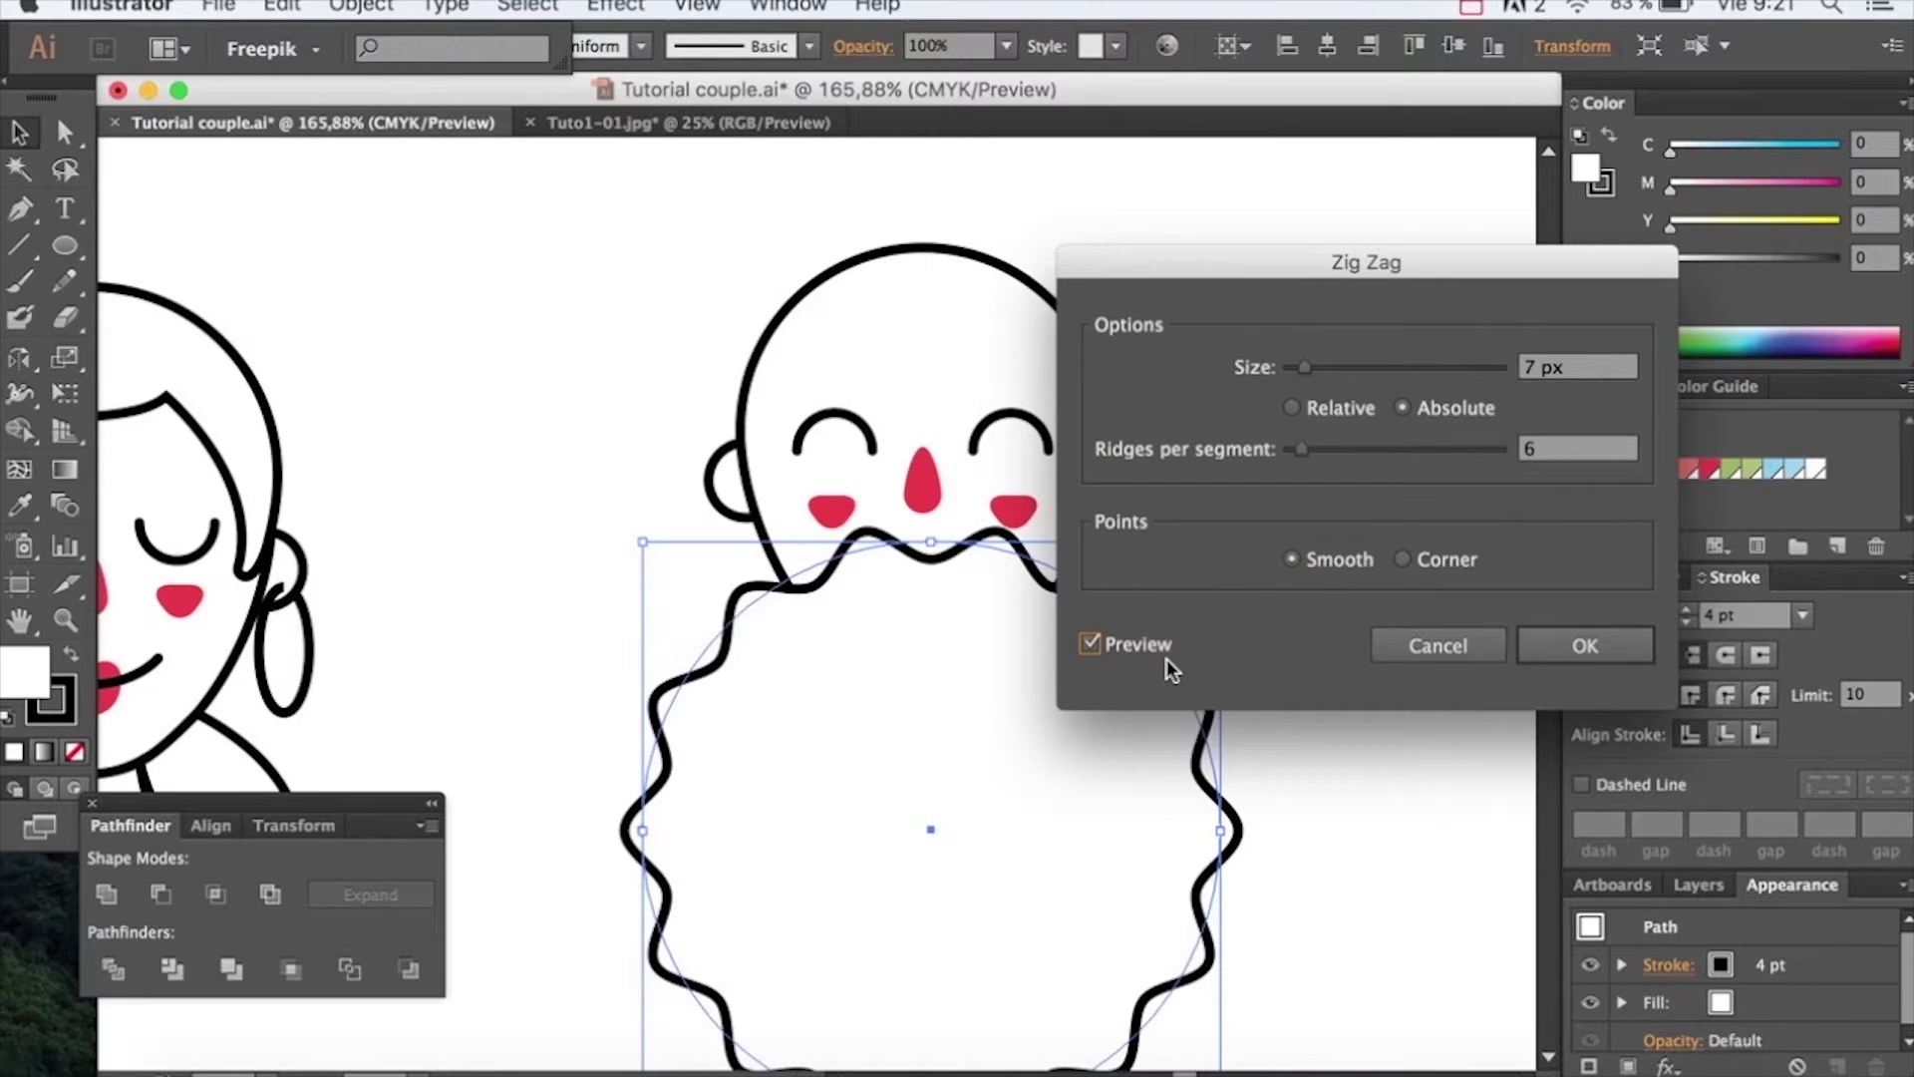
pyautogui.click(1538, 656)
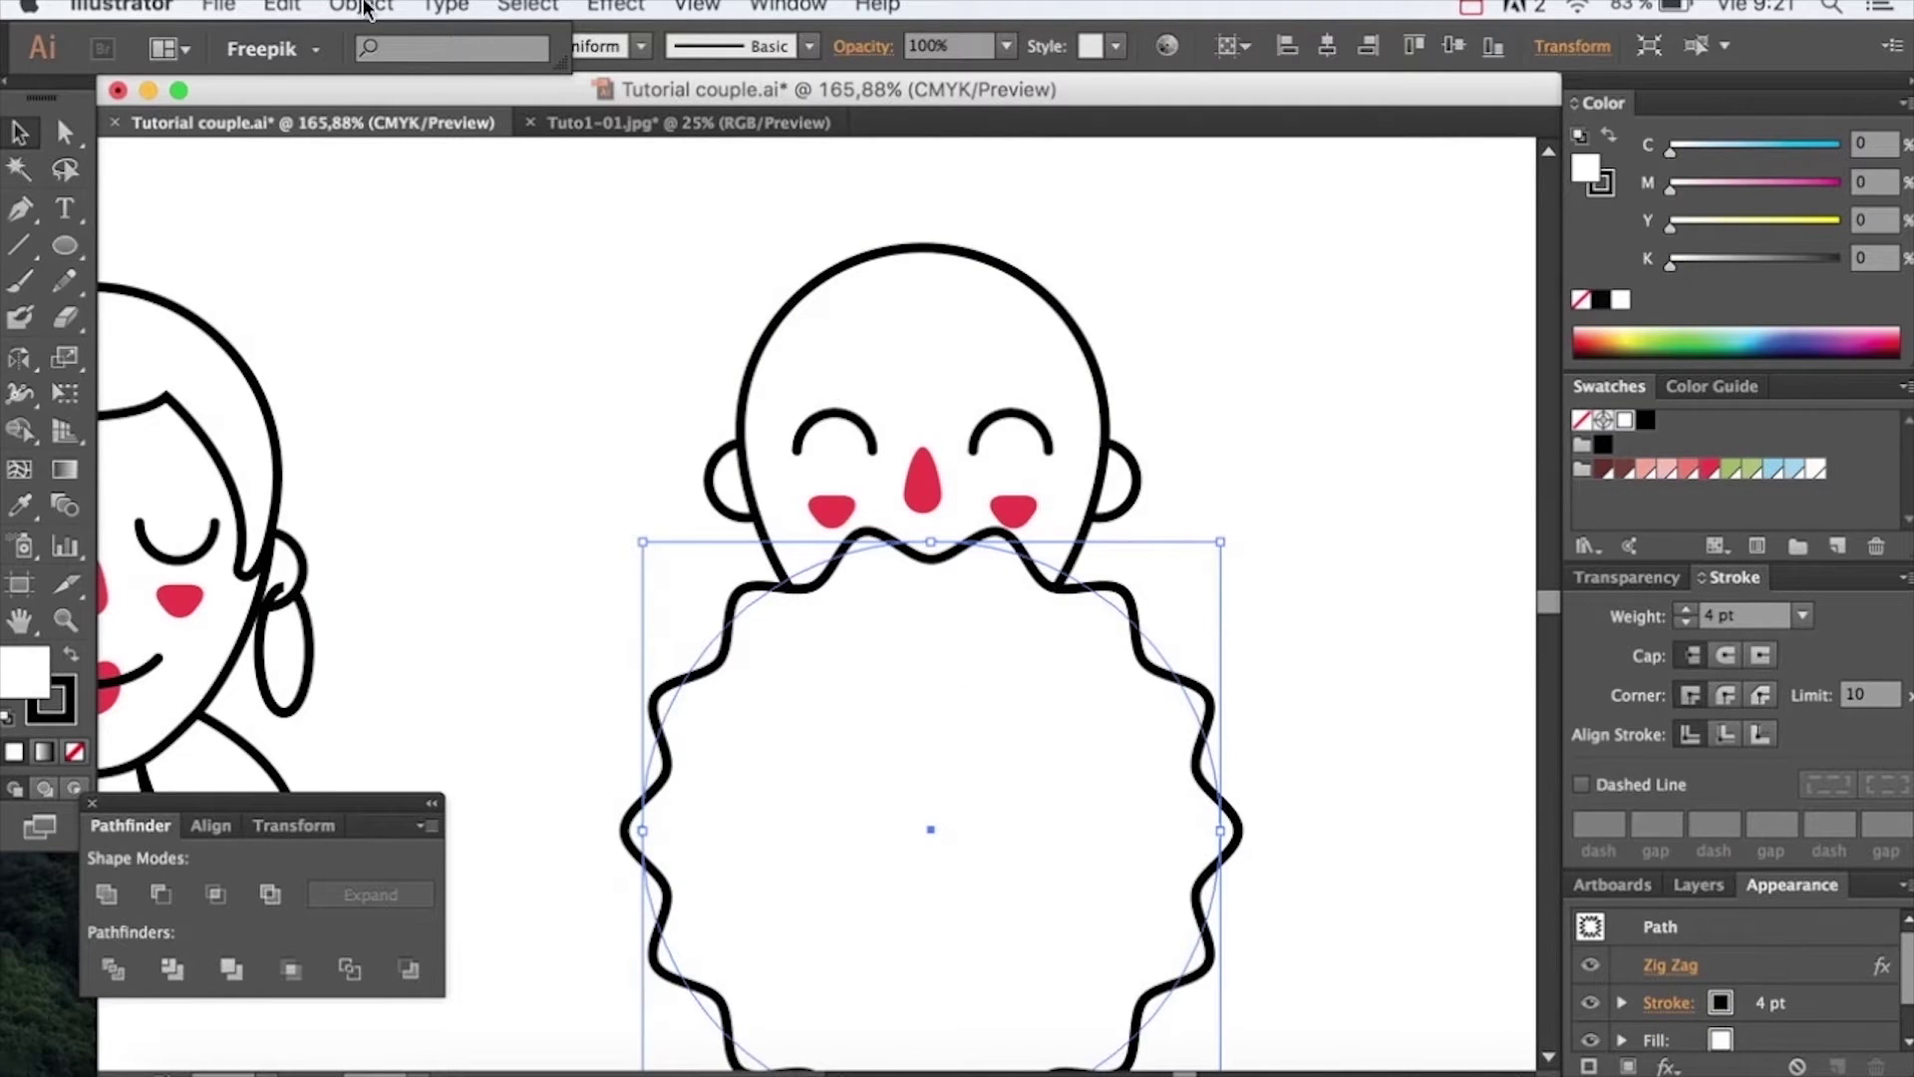
# Expand the wavy shape's appearance, send it to the back, and move it up behind the head
pyautogui.click(363, 8)
pyautogui.click(416, 339)
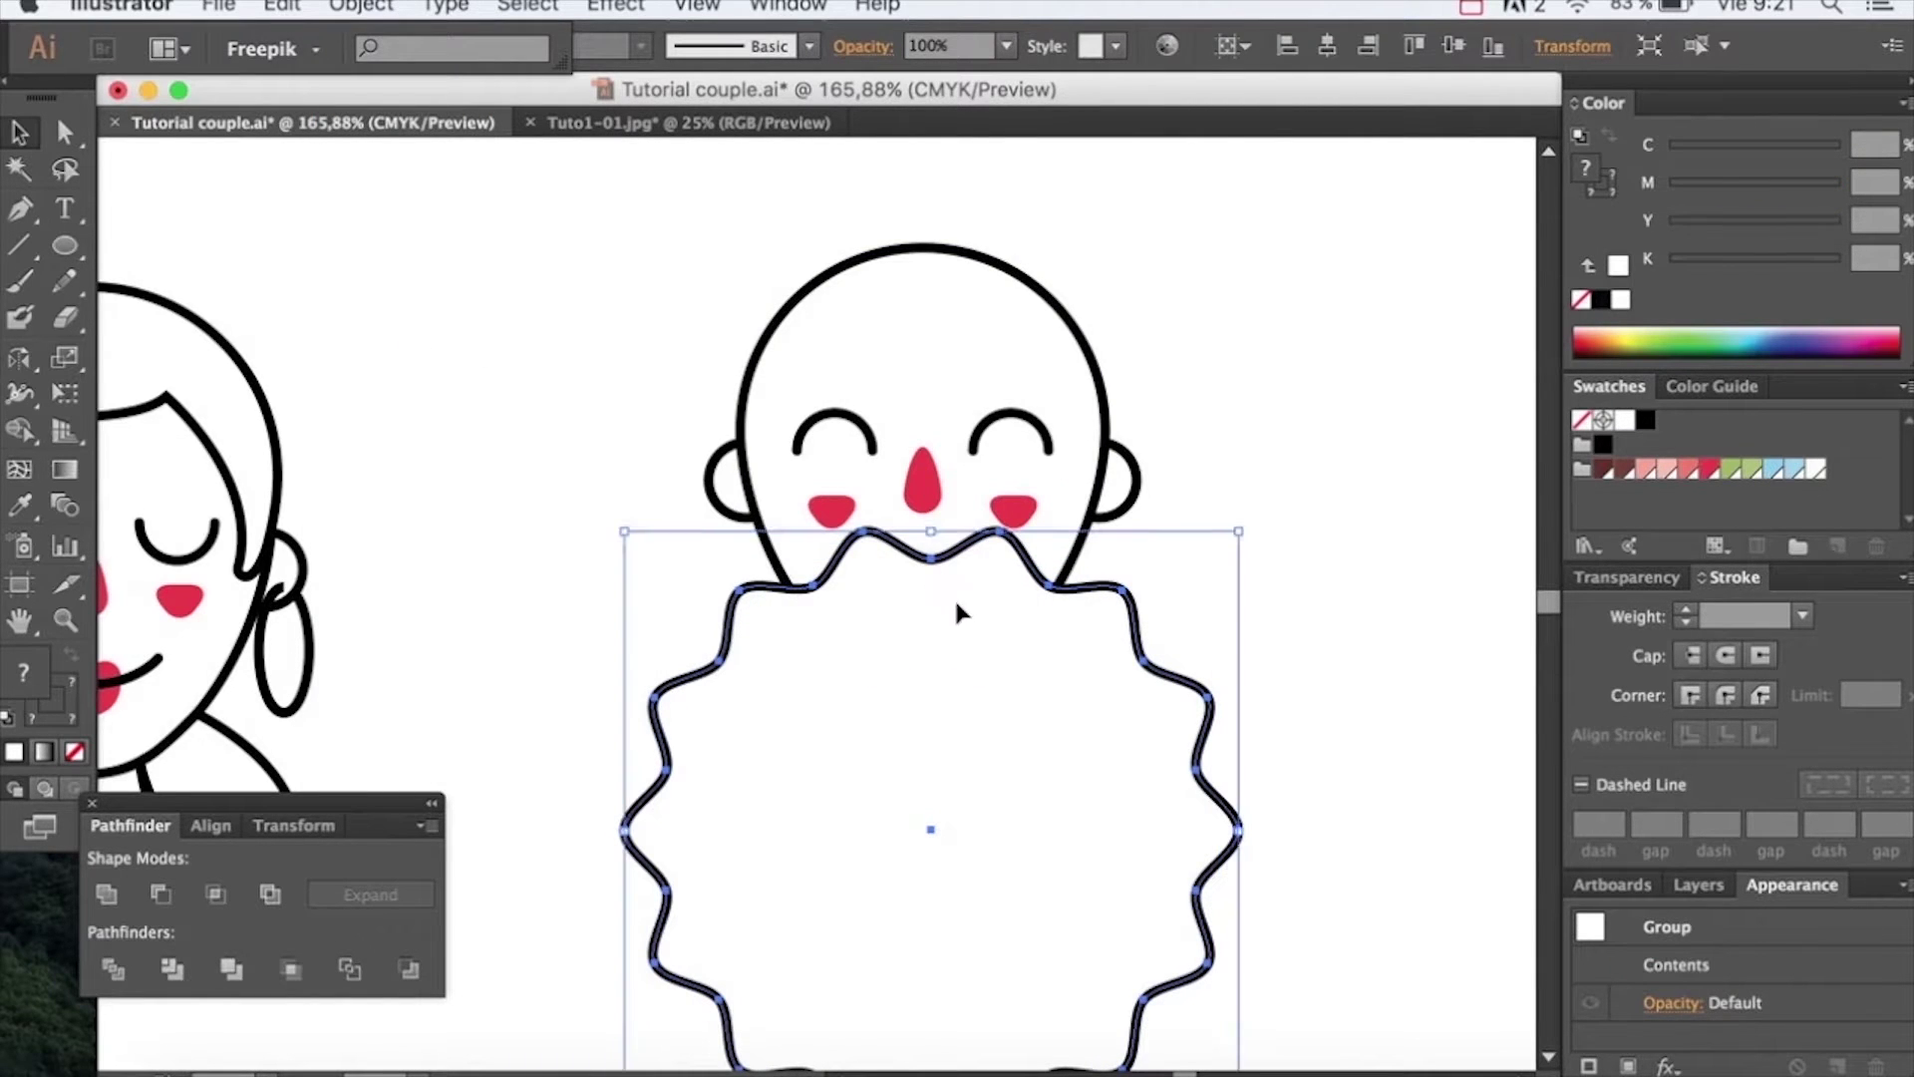
pyautogui.press('super+shift+9')
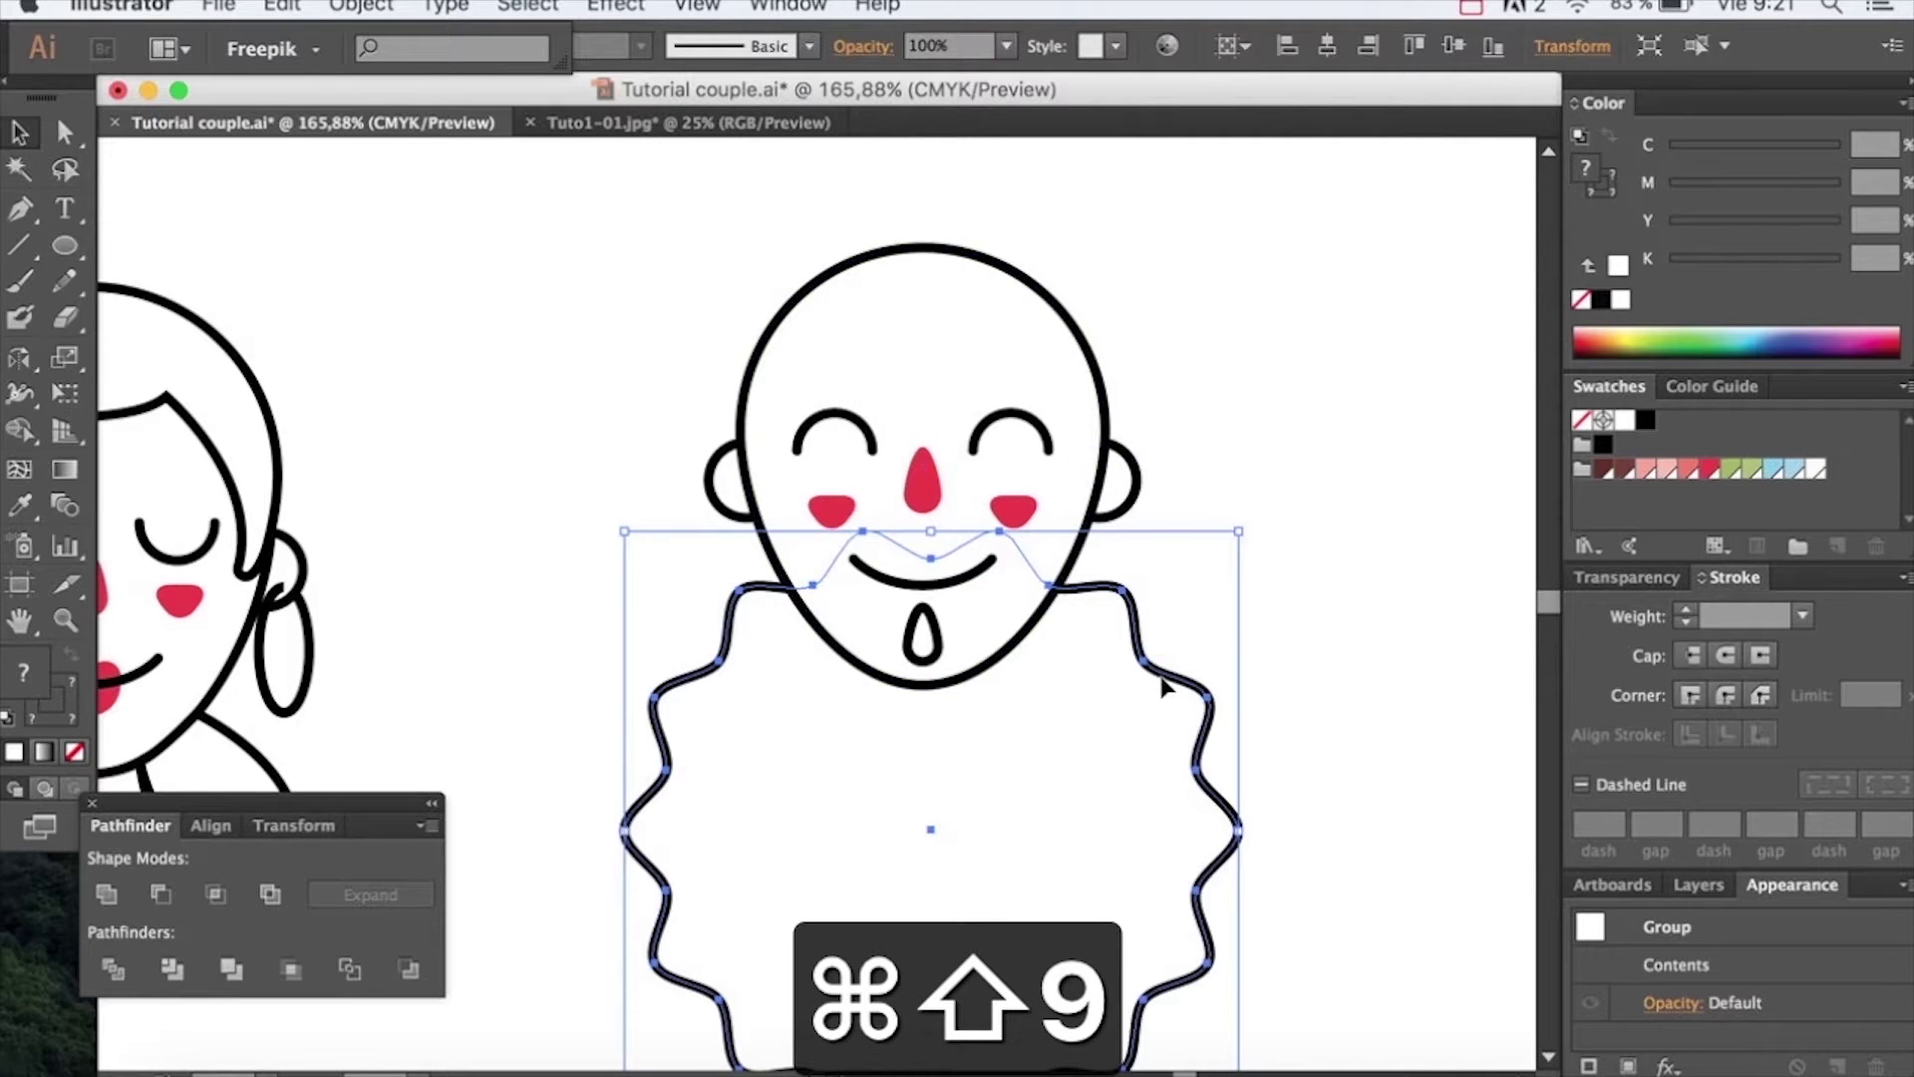
pyautogui.moveTo(1145, 658); pyautogui.dragTo(1153, 263)
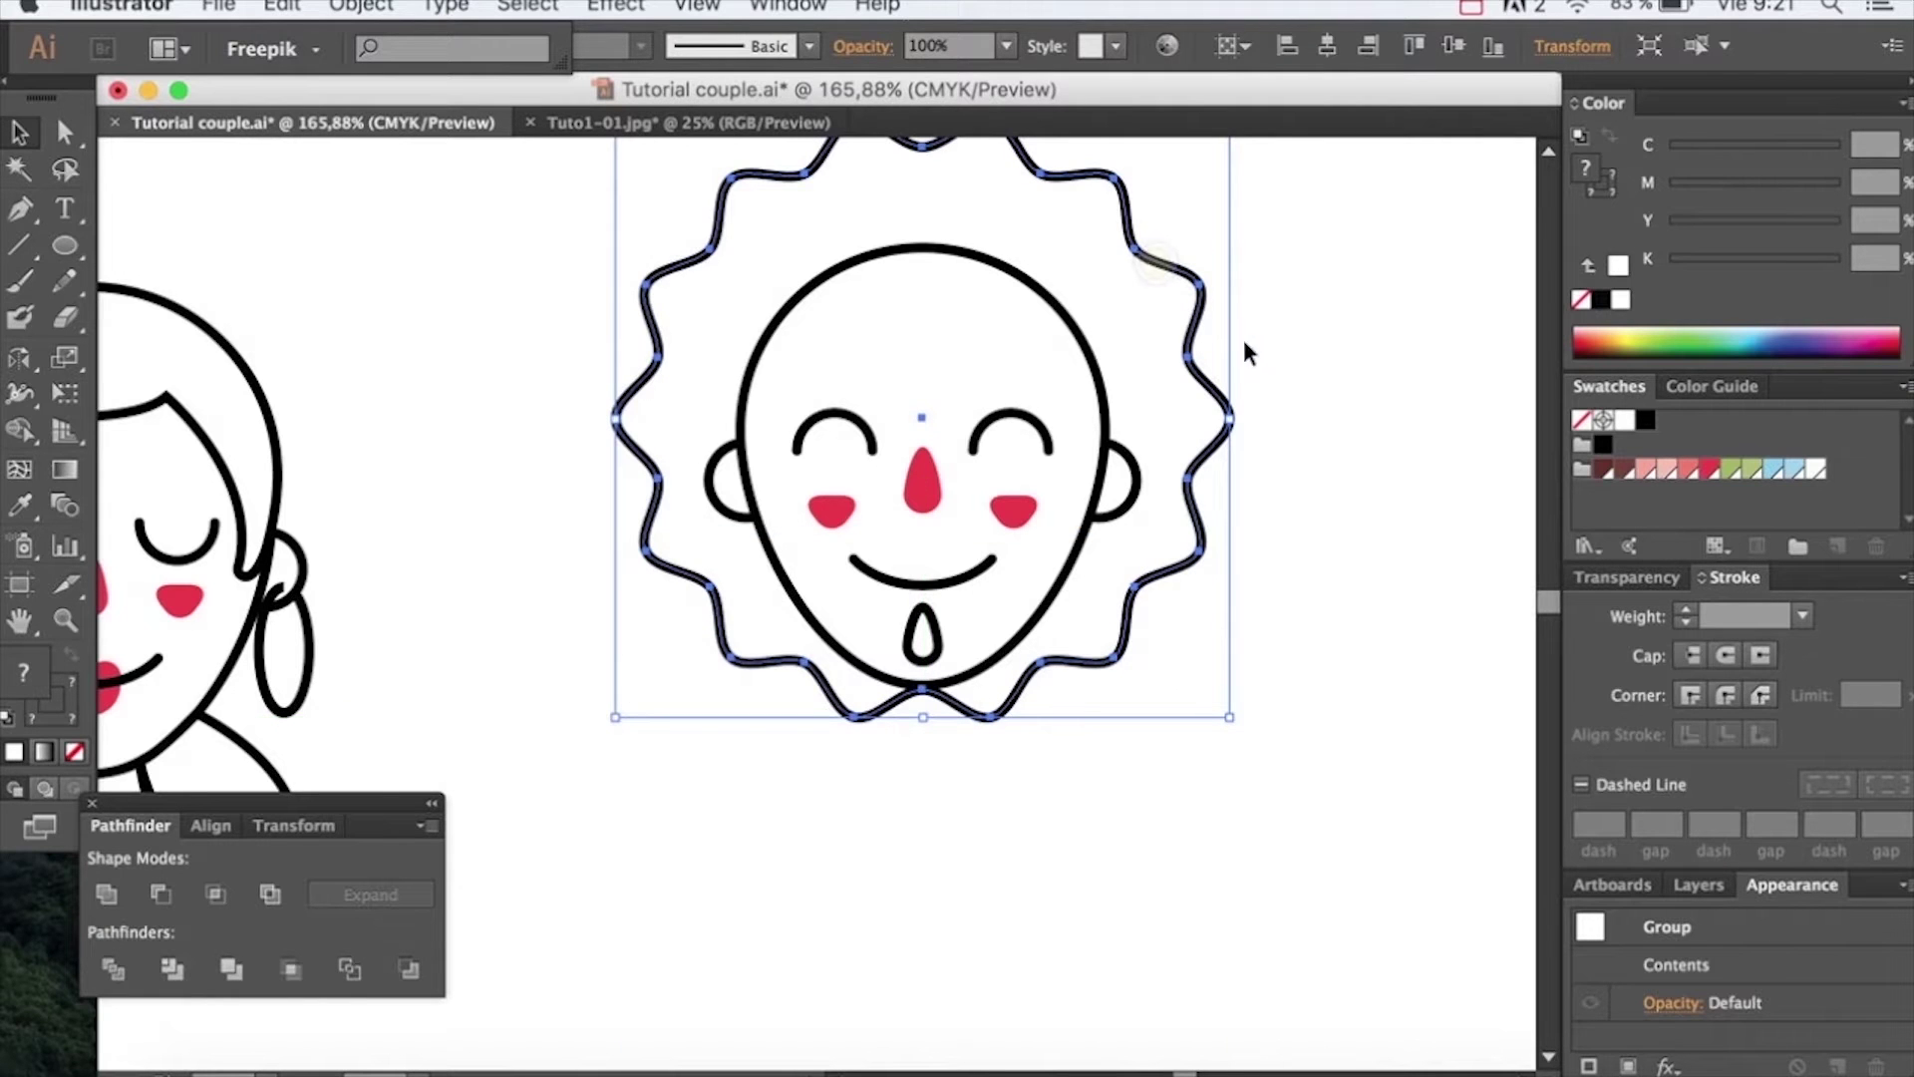
pyautogui.click(1261, 436)
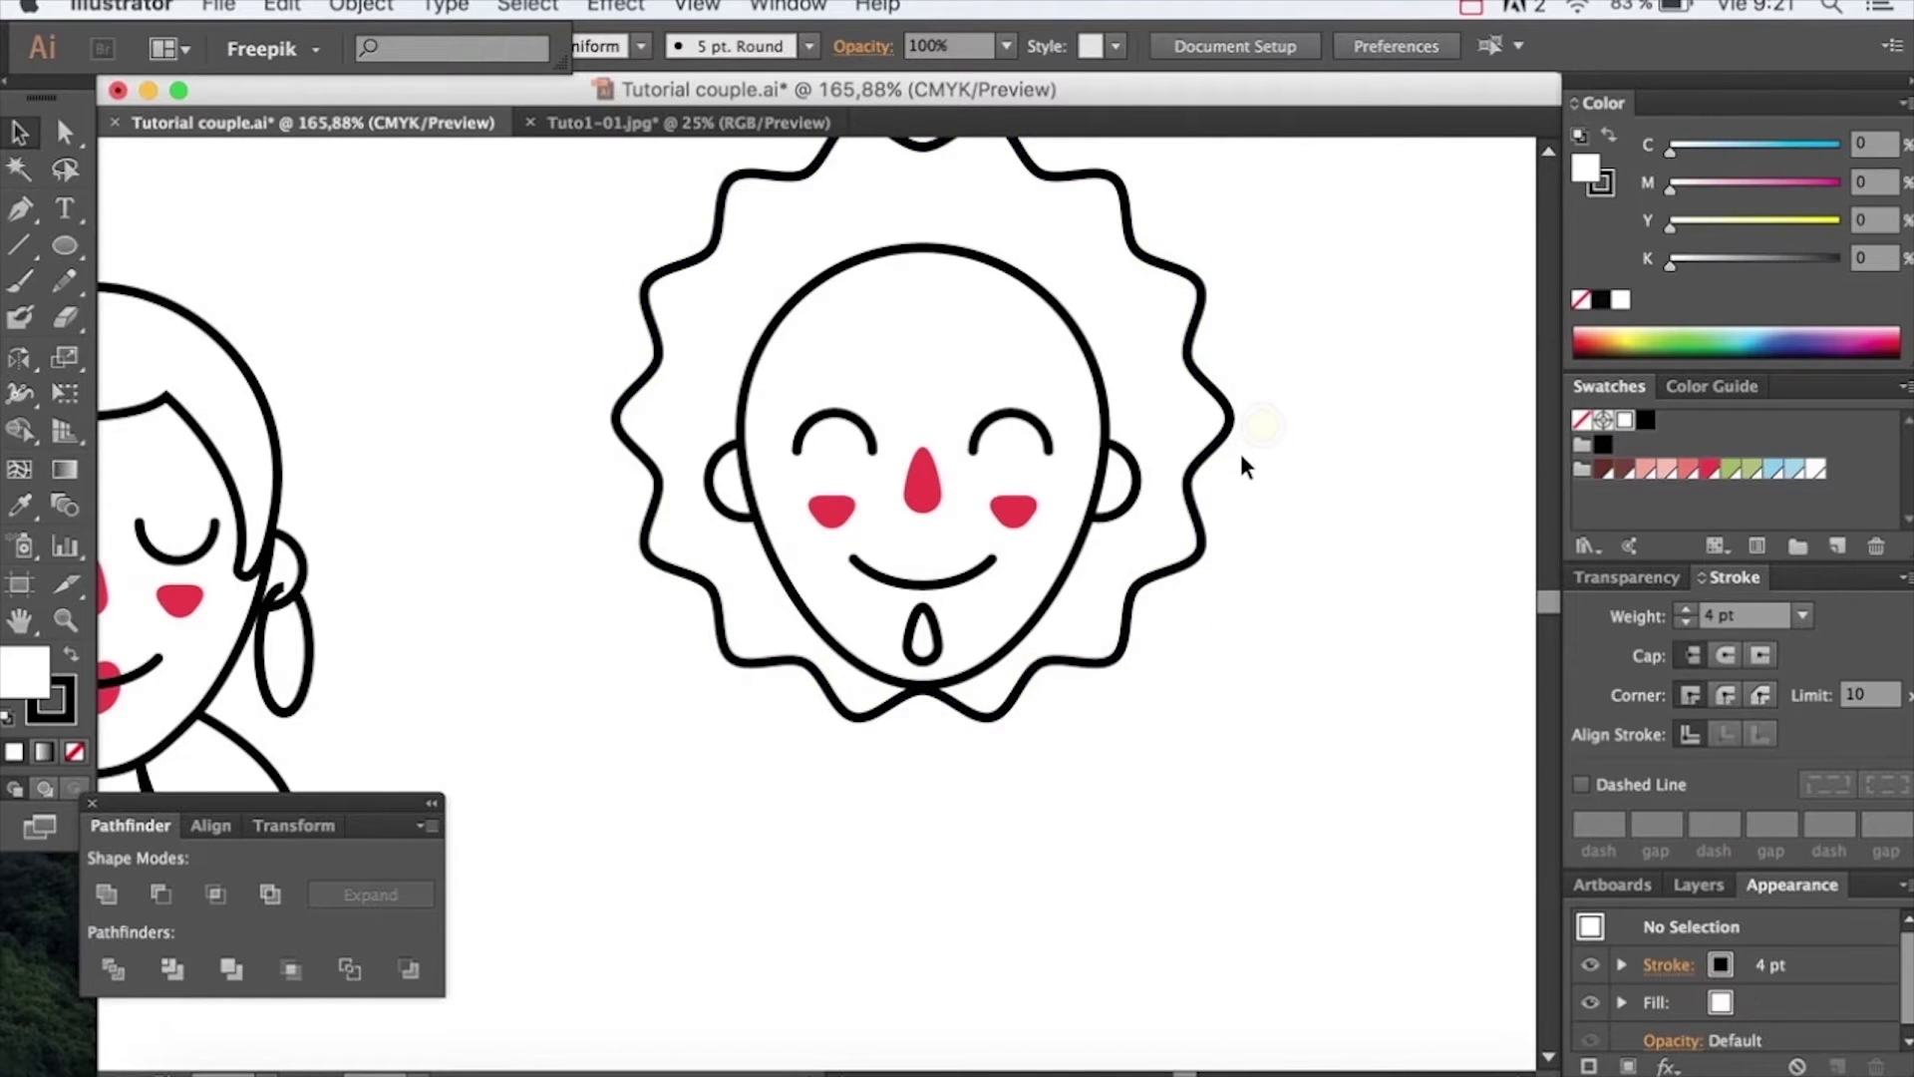
# Nudge the wavy hair path up slightly in Outline view, then return to Preview
pyautogui.moveTo(1224, 456); pyautogui.dragTo(1163, 528)
pyautogui.keyDown('alt'); pyautogui.keyDown('super'); pyautogui.click(924, 548); pyautogui.keyUp('super'); pyautogui.keyUp('alt')
pyautogui.moveTo(986, 525); pyautogui.dragTo(1098, 458)
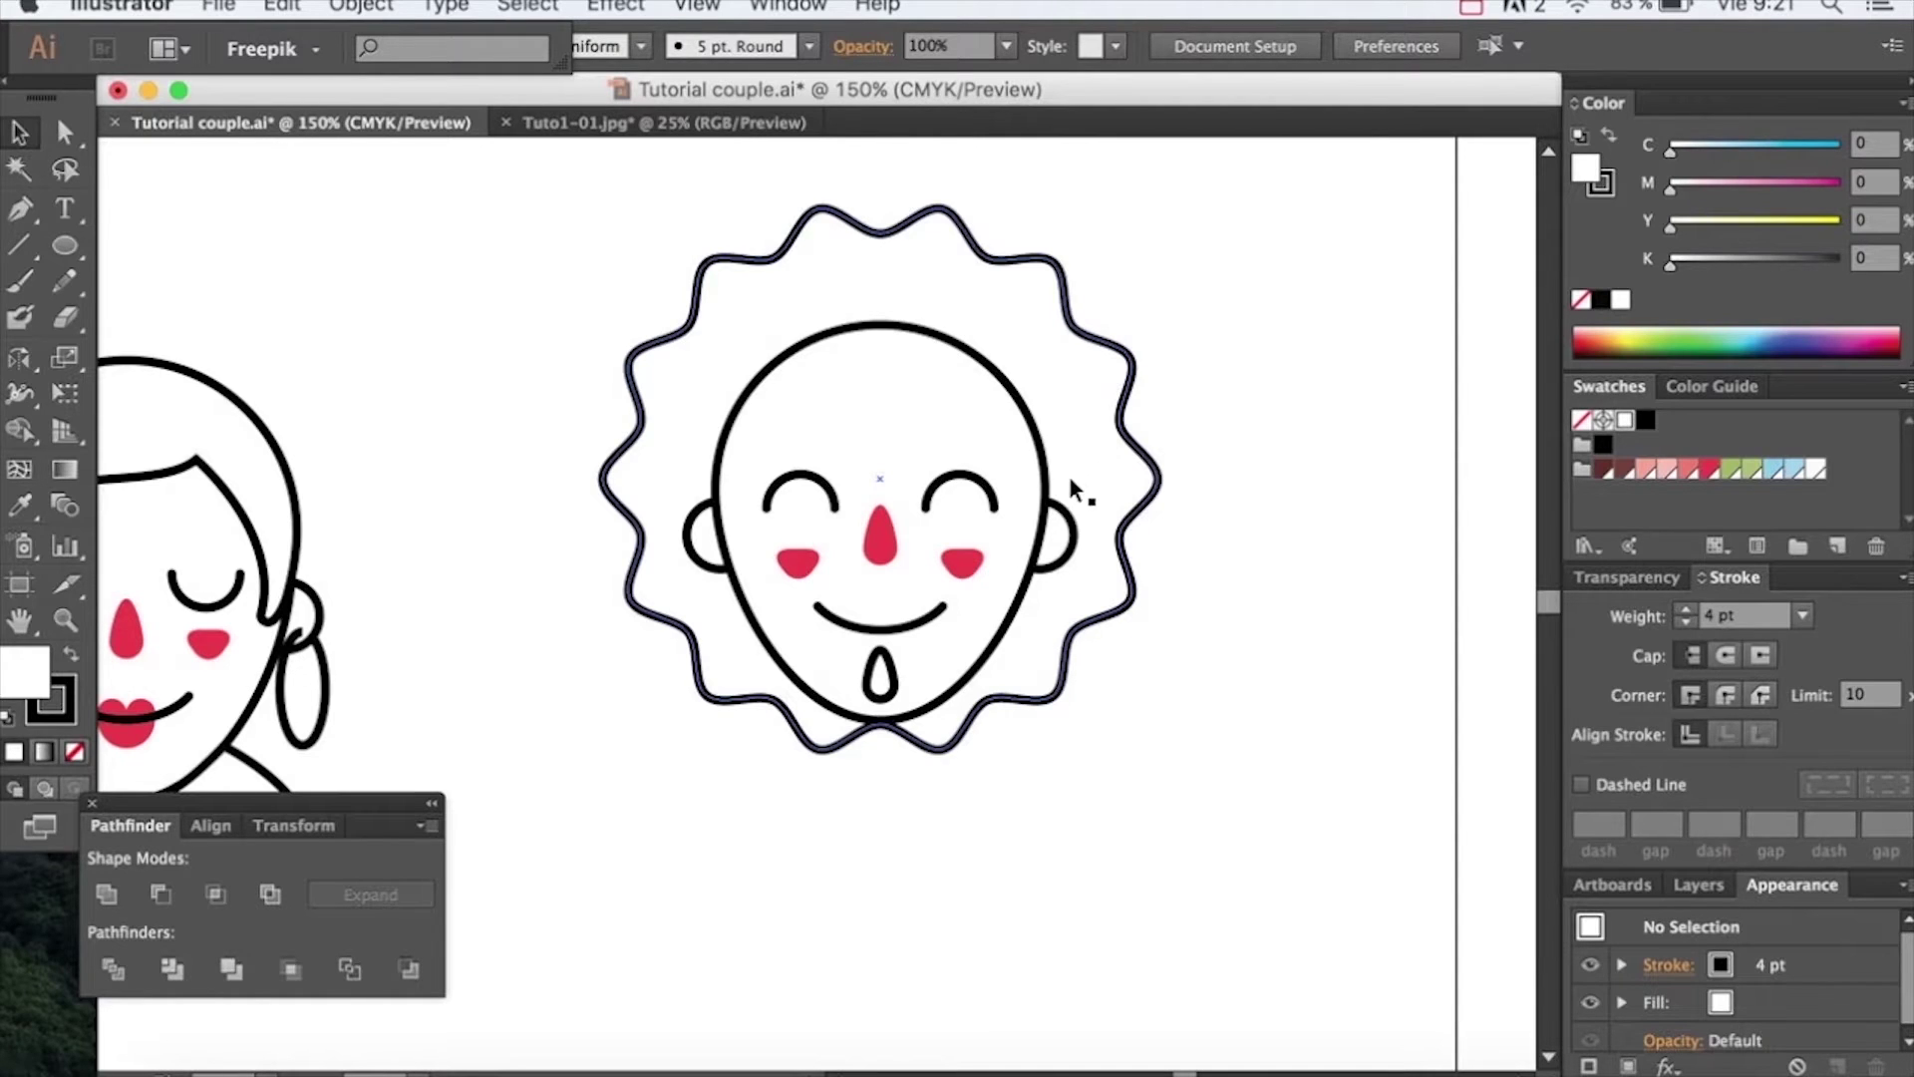
pyautogui.press('super+y')
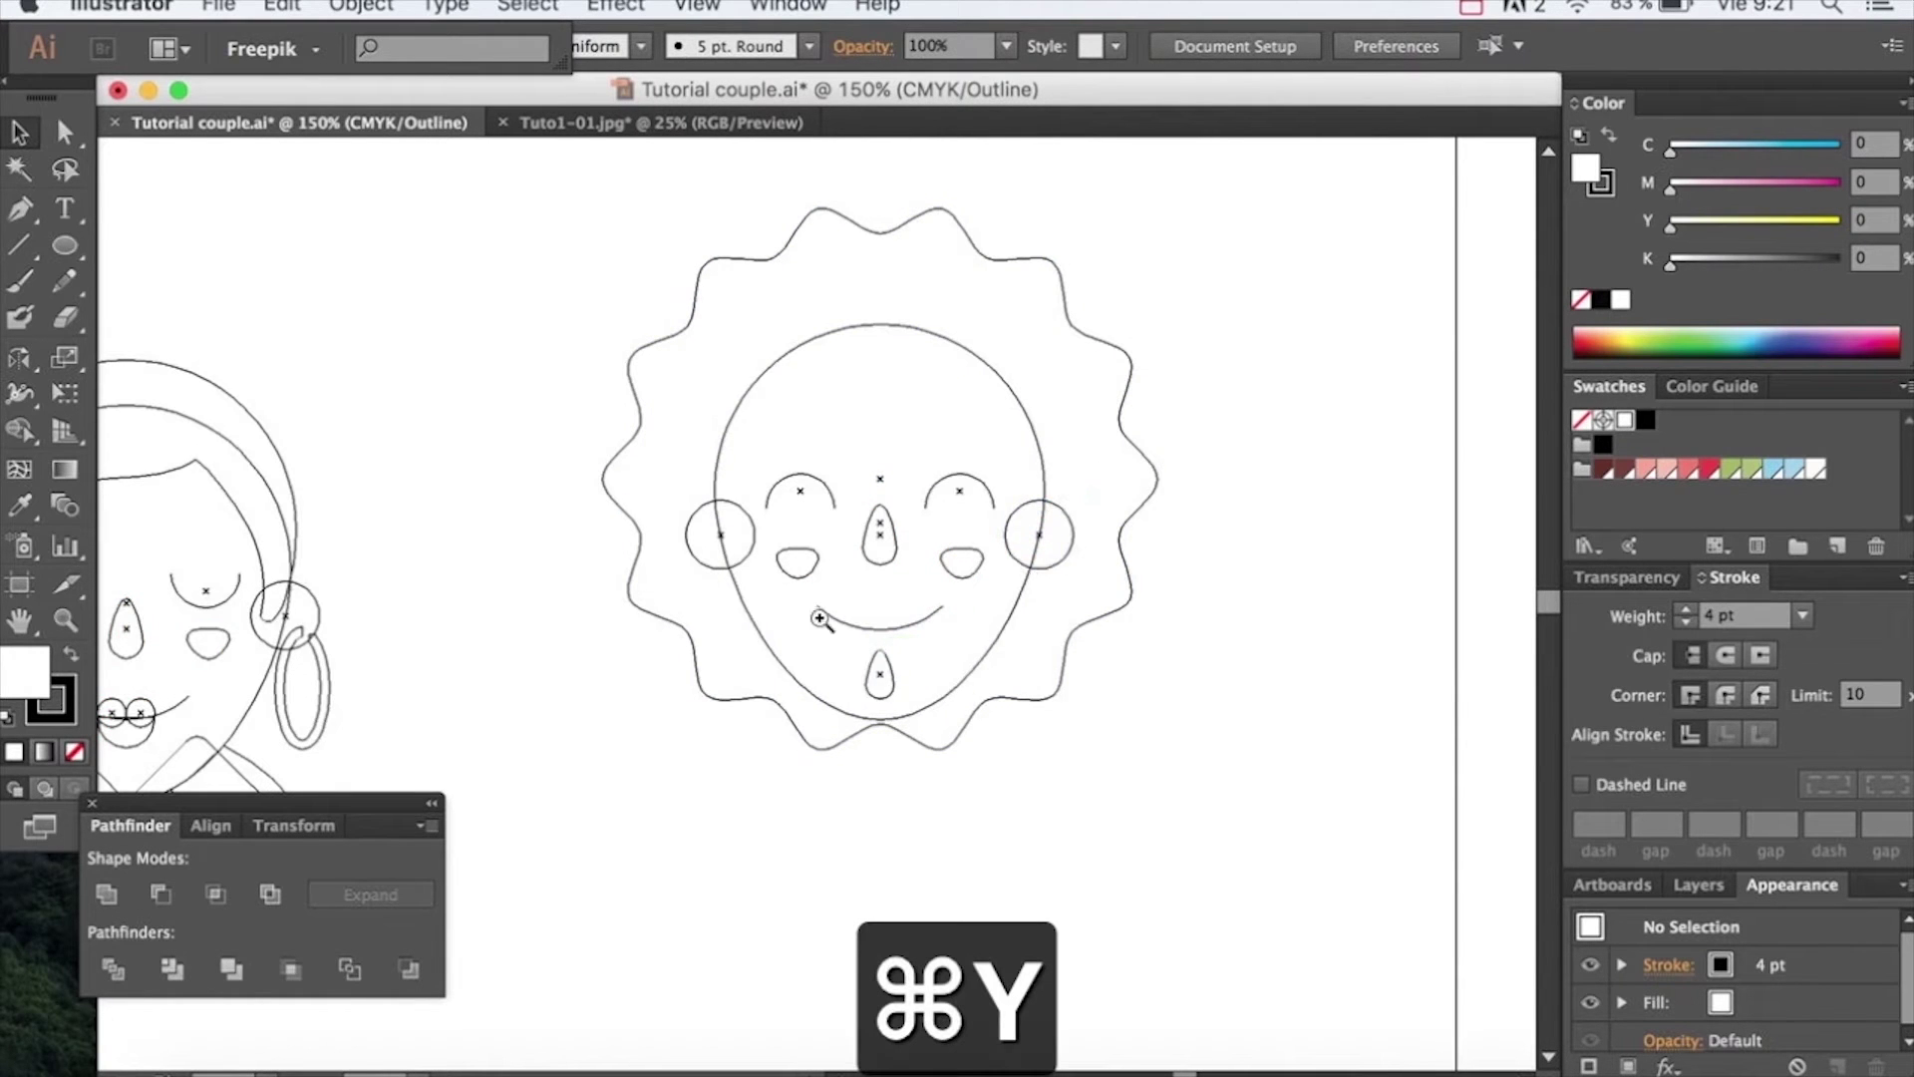
pyautogui.moveTo(817, 628); pyautogui.dragTo(925, 720)
pyautogui.moveTo(897, 654); pyautogui.dragTo(900, 640)
pyautogui.click(859, 744)
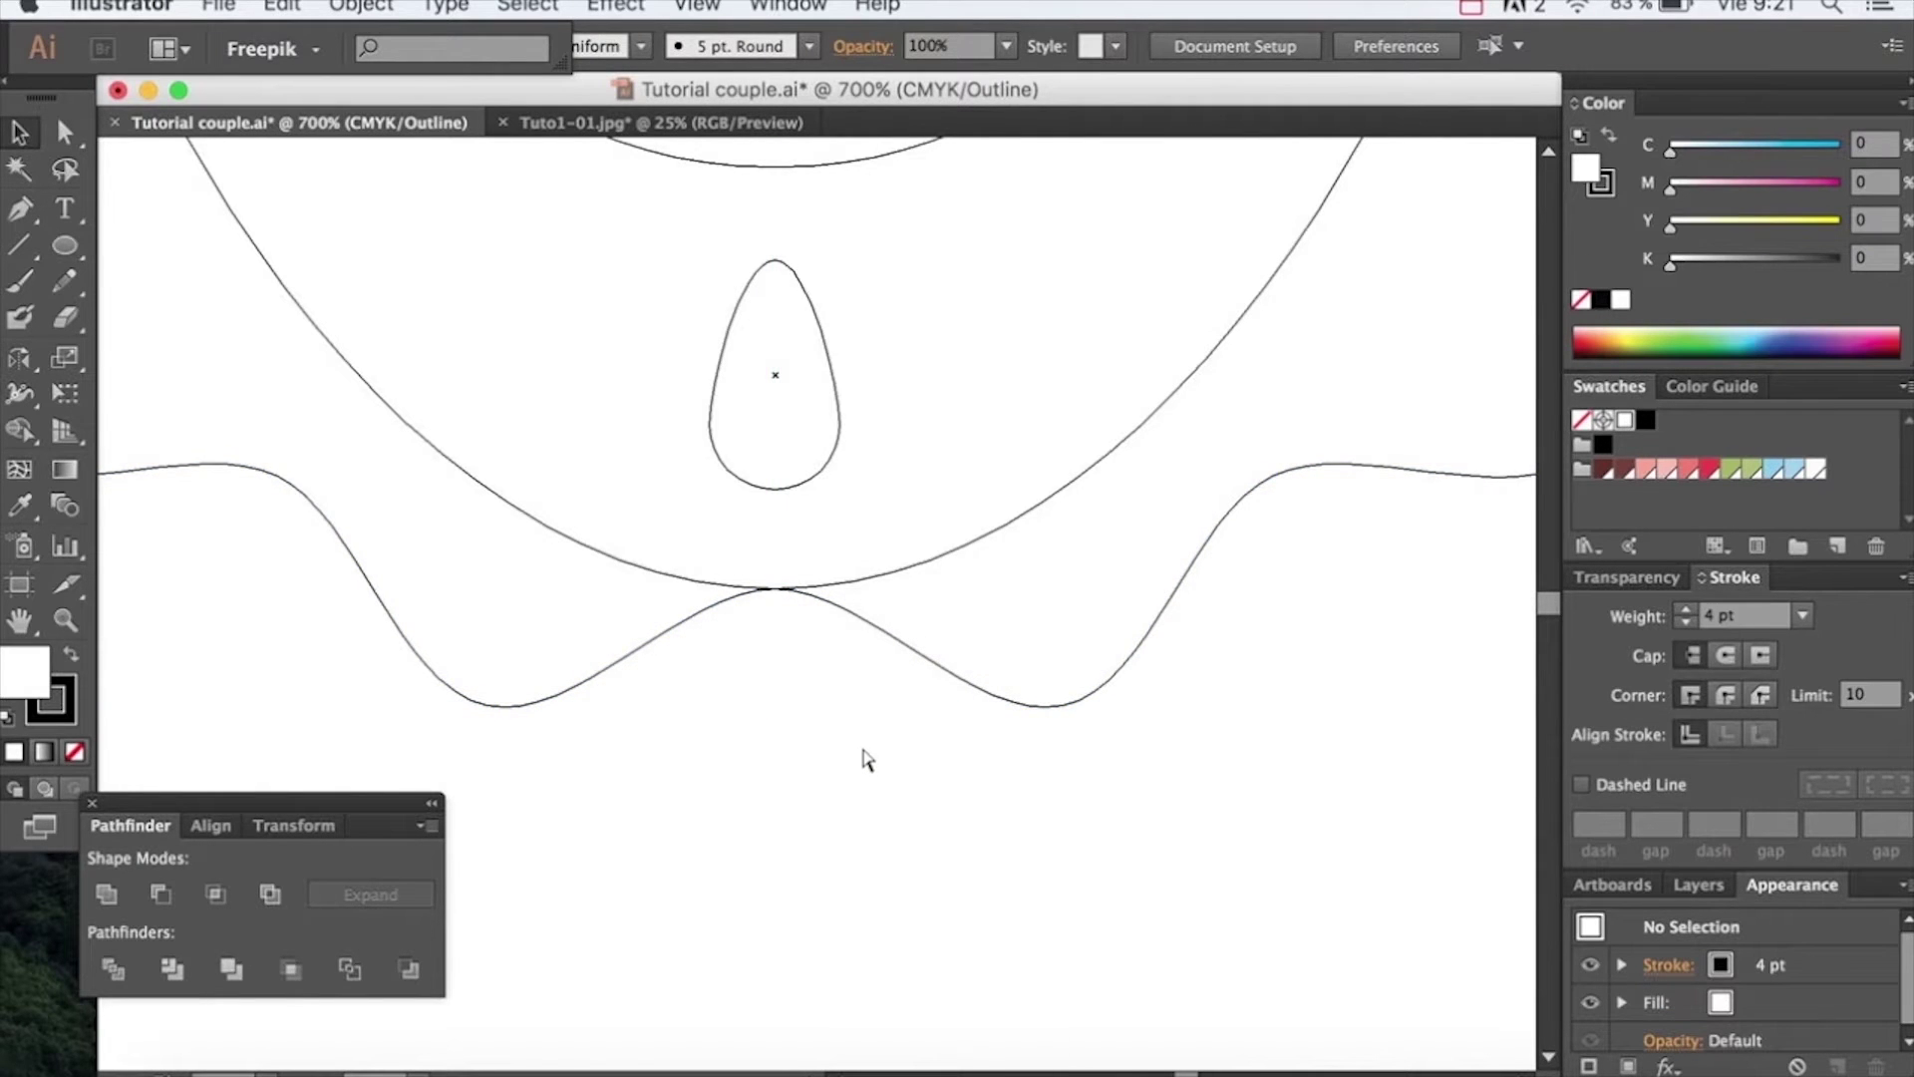
pyautogui.press('super+y')
pyautogui.keyDown('alt'); pyautogui.keyDown('super'); pyautogui.click(858, 474); pyautogui.keyUp('super'); pyautogui.keyUp('alt')
pyautogui.keyDown('alt'); pyautogui.keyDown('super'); pyautogui.click(858, 473); pyautogui.keyUp('super'); pyautogui.keyUp('alt')
pyautogui.keyDown('alt'); pyautogui.keyDown('super'); pyautogui.click(858, 474); pyautogui.keyUp('super'); pyautogui.keyUp('alt')
pyautogui.keyDown('alt'); pyautogui.keyDown('super'); pyautogui.click(859, 474); pyautogui.keyUp('super'); pyautogui.keyUp('alt')
pyautogui.keyDown('alt'); pyautogui.keyDown('super'); pyautogui.click(863, 474); pyautogui.keyUp('super'); pyautogui.keyUp('alt')
pyautogui.moveTo(843, 596); pyautogui.dragTo(859, 548)
# Create a 65 × 35 px rectangle below the man's face
pyautogui.press('m')
pyautogui.click(727, 859)
pyautogui.write('65')
pyautogui.doubleClick(902, 585)
pyautogui.write('35')
pyautogui.click(1029, 658)
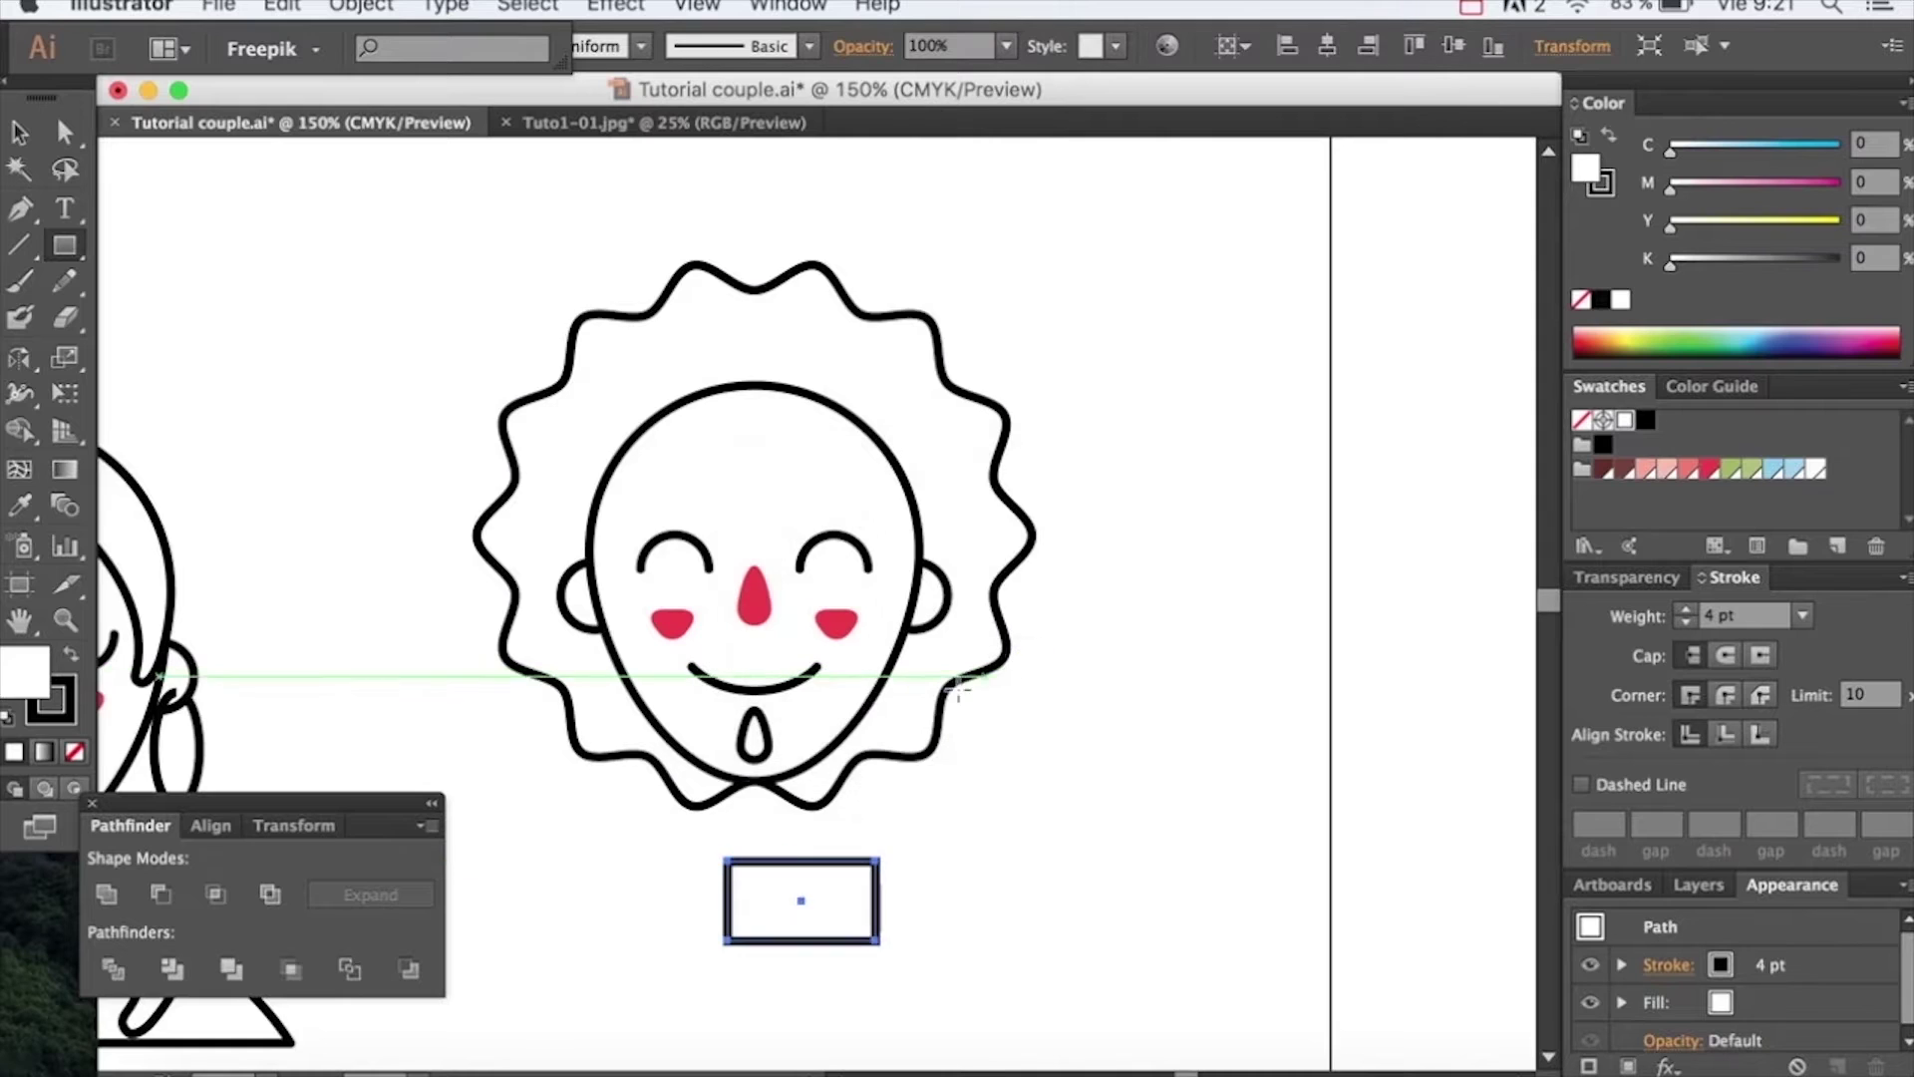
# Position the 65 × 35 px rectangle just under the chin as the neck
pyautogui.press('v')
pyautogui.moveTo(810, 872)
pyautogui.mouseDown()
pyautogui.moveTo(860, 866)
pyautogui.moveTo(787, 788)
pyautogui.moveTo(789, 854)
pyautogui.mouseUp()
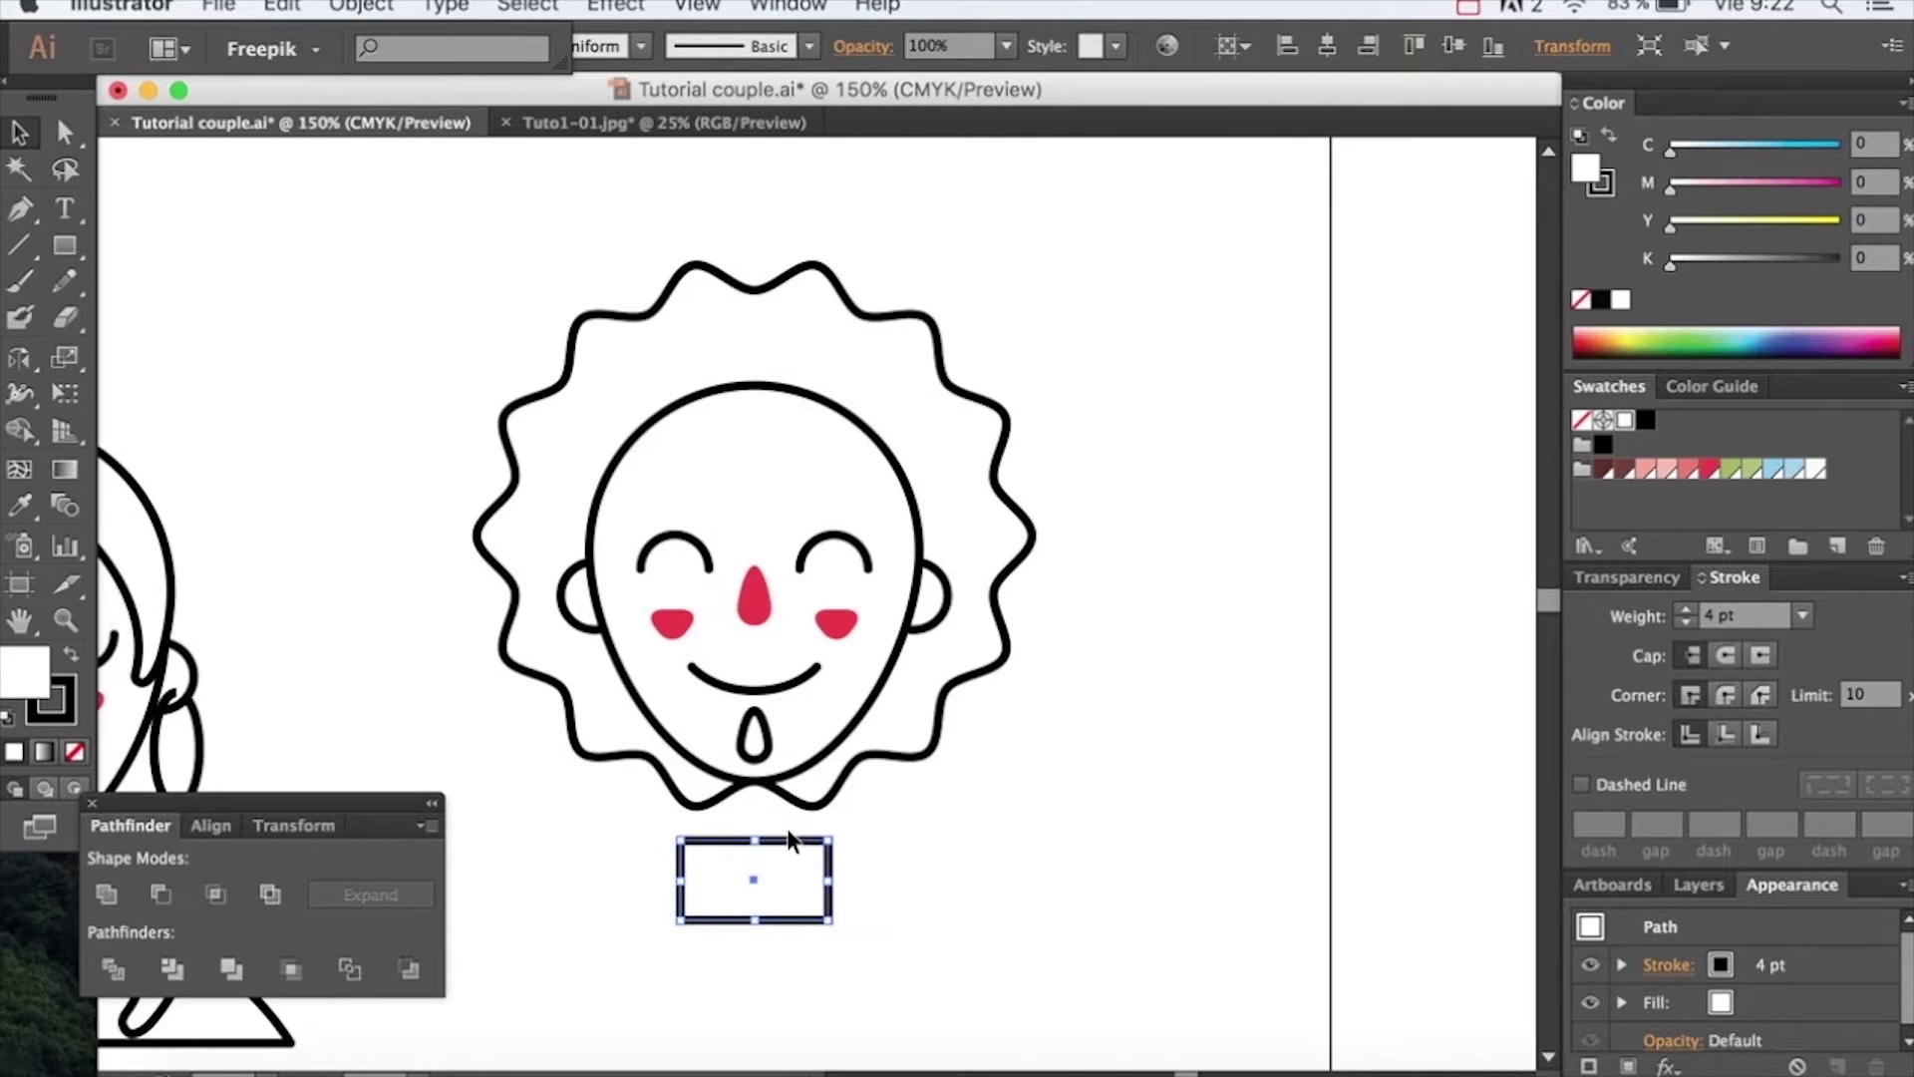
pyautogui.moveTo(780, 836); pyautogui.dragTo(805, 766)
pyautogui.click(841, 882)
pyautogui.moveTo(829, 866); pyautogui.dragTo(845, 786)
pyautogui.moveTo(666, 557); pyautogui.dragTo(913, 915)
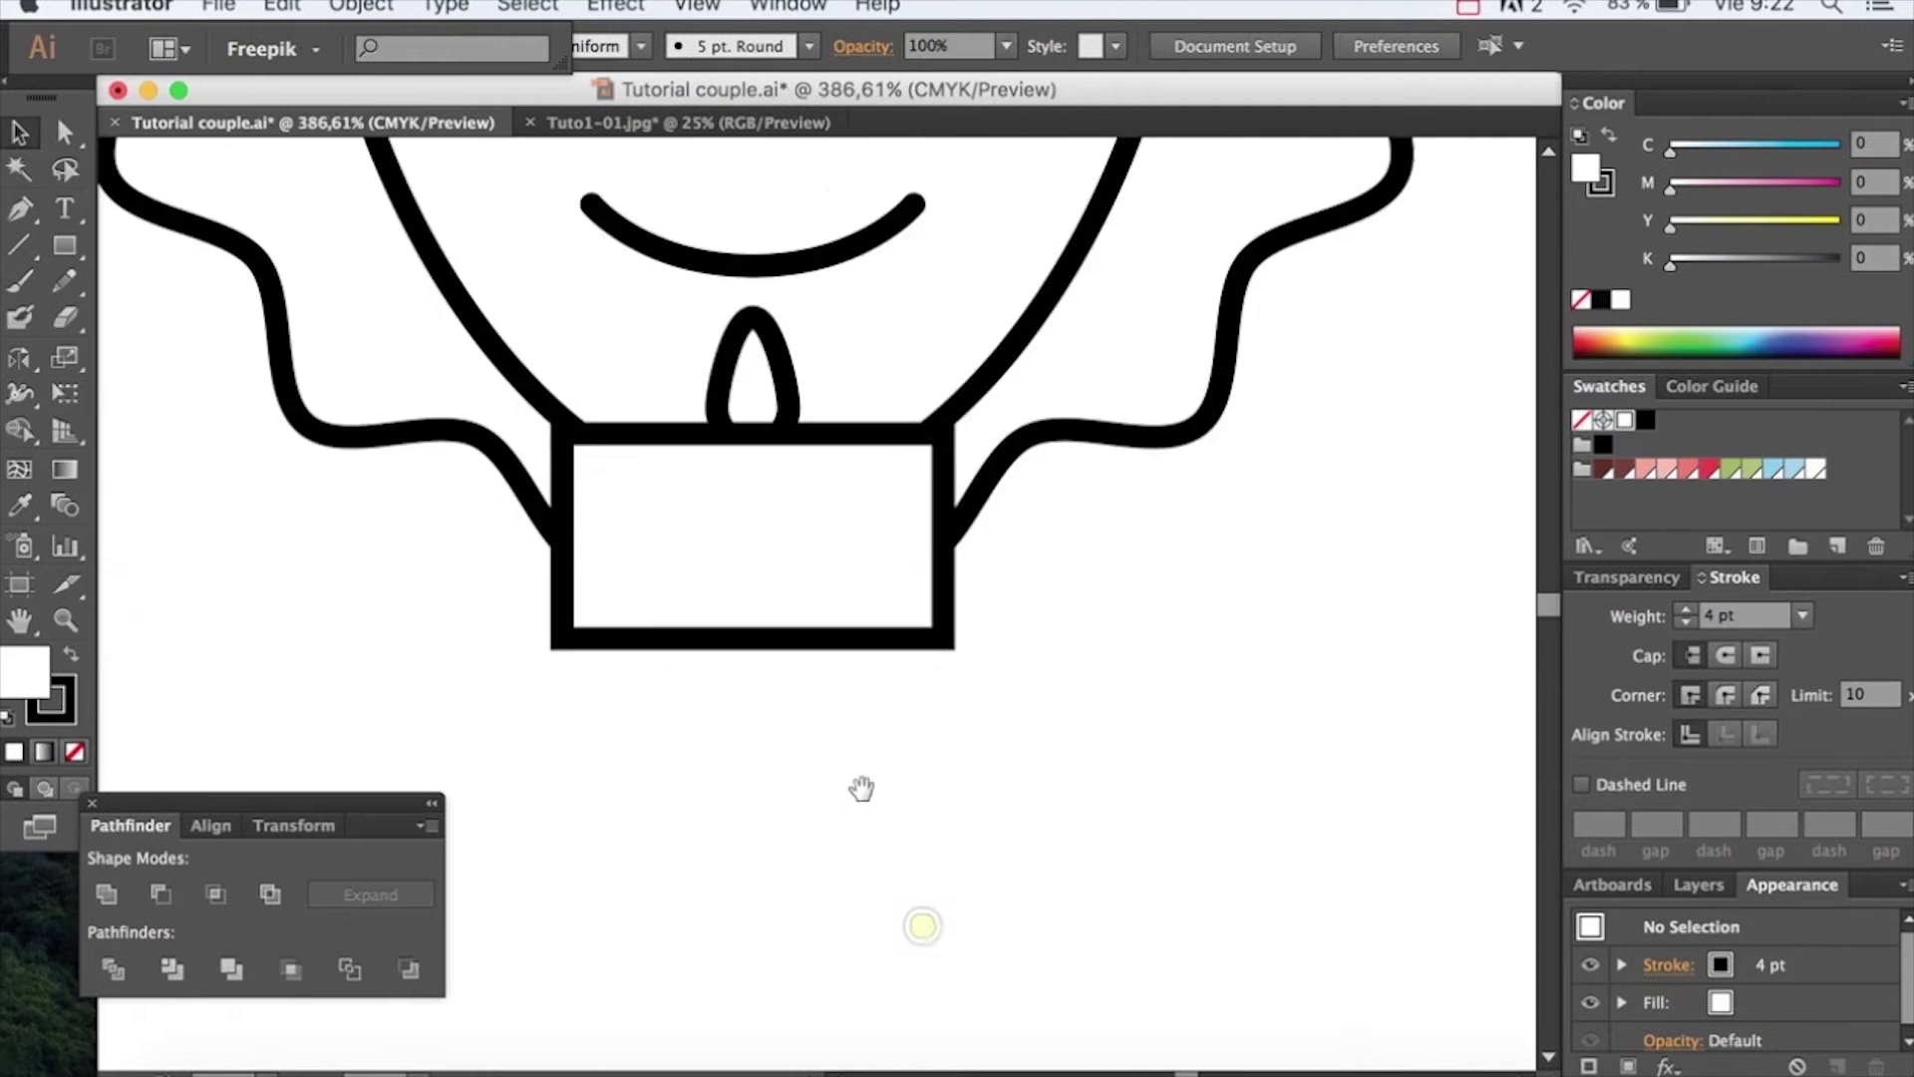
pyautogui.press('super+y')
pyautogui.moveTo(836, 635); pyautogui.dragTo(859, 670)
pyautogui.click(834, 676)
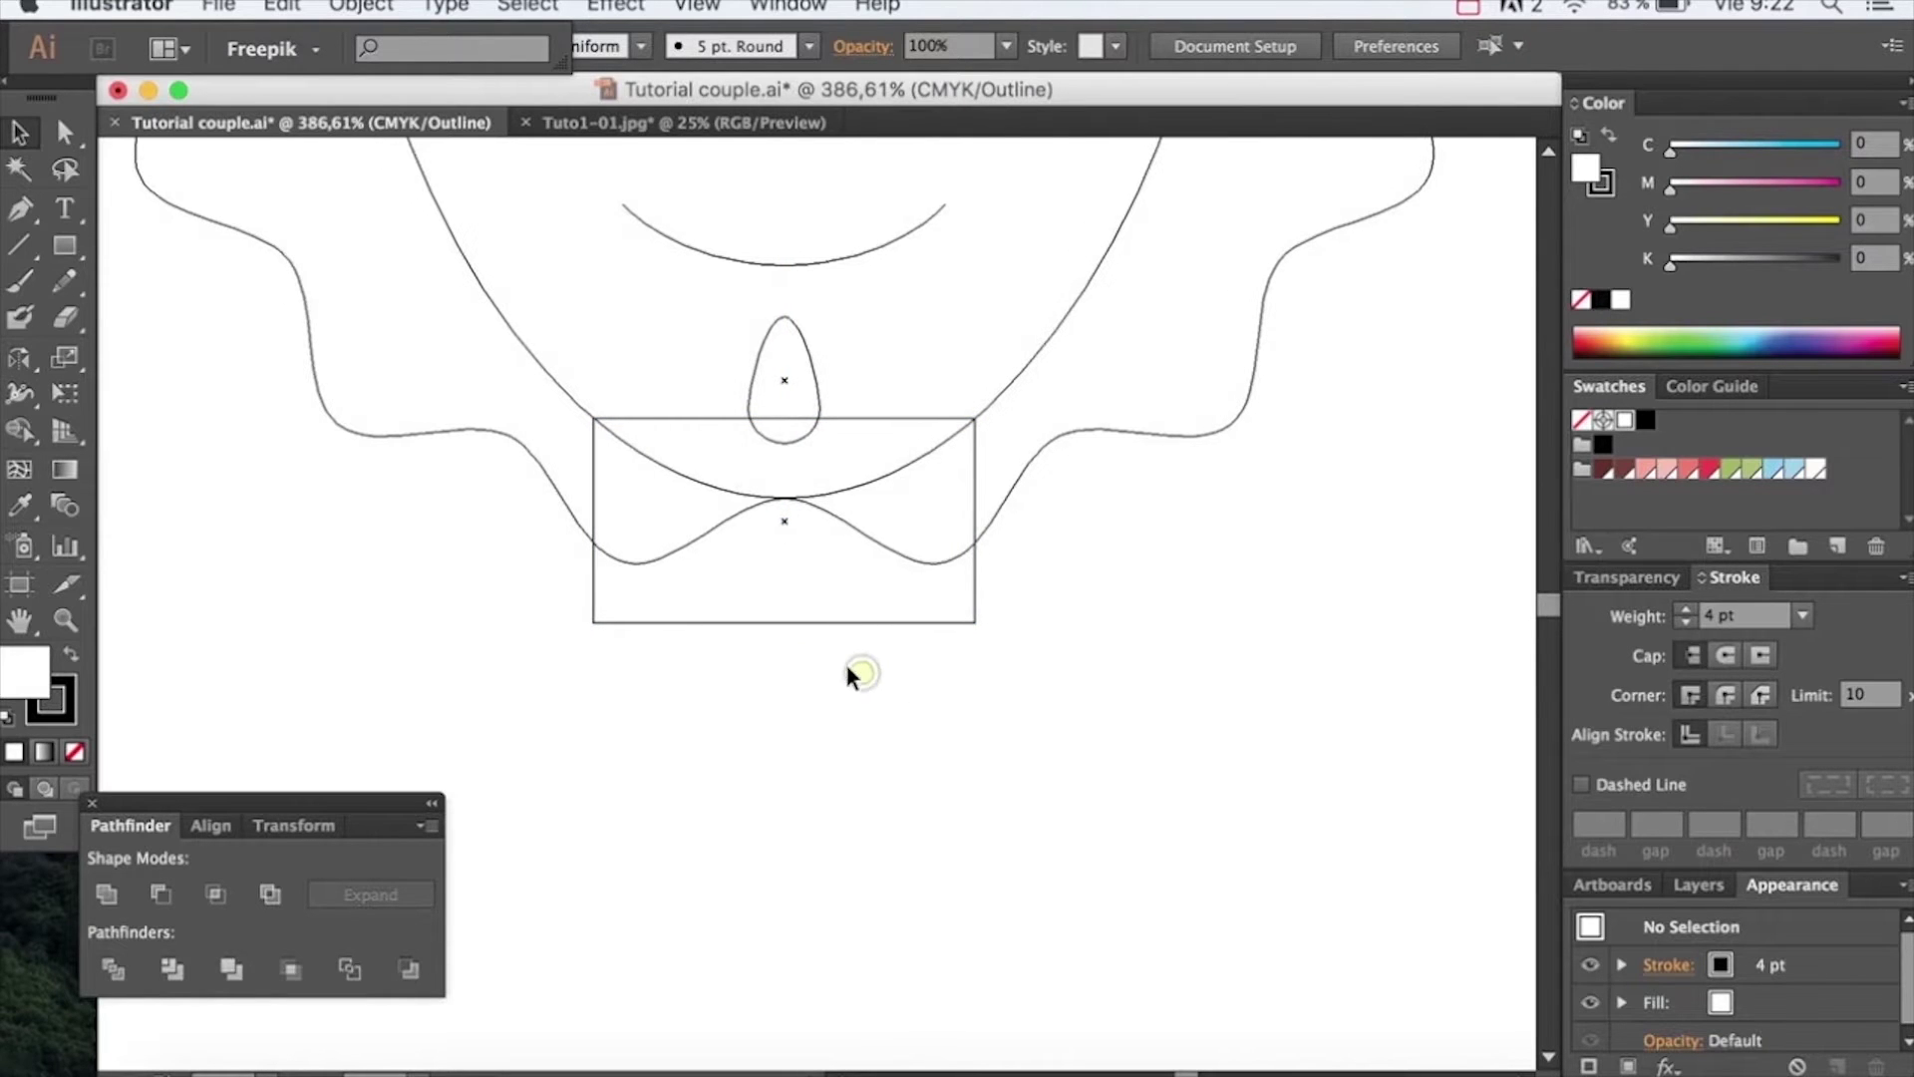
# Create a 65 × 23 px ellipse
pyautogui.press('l')
pyautogui.click(792, 678)
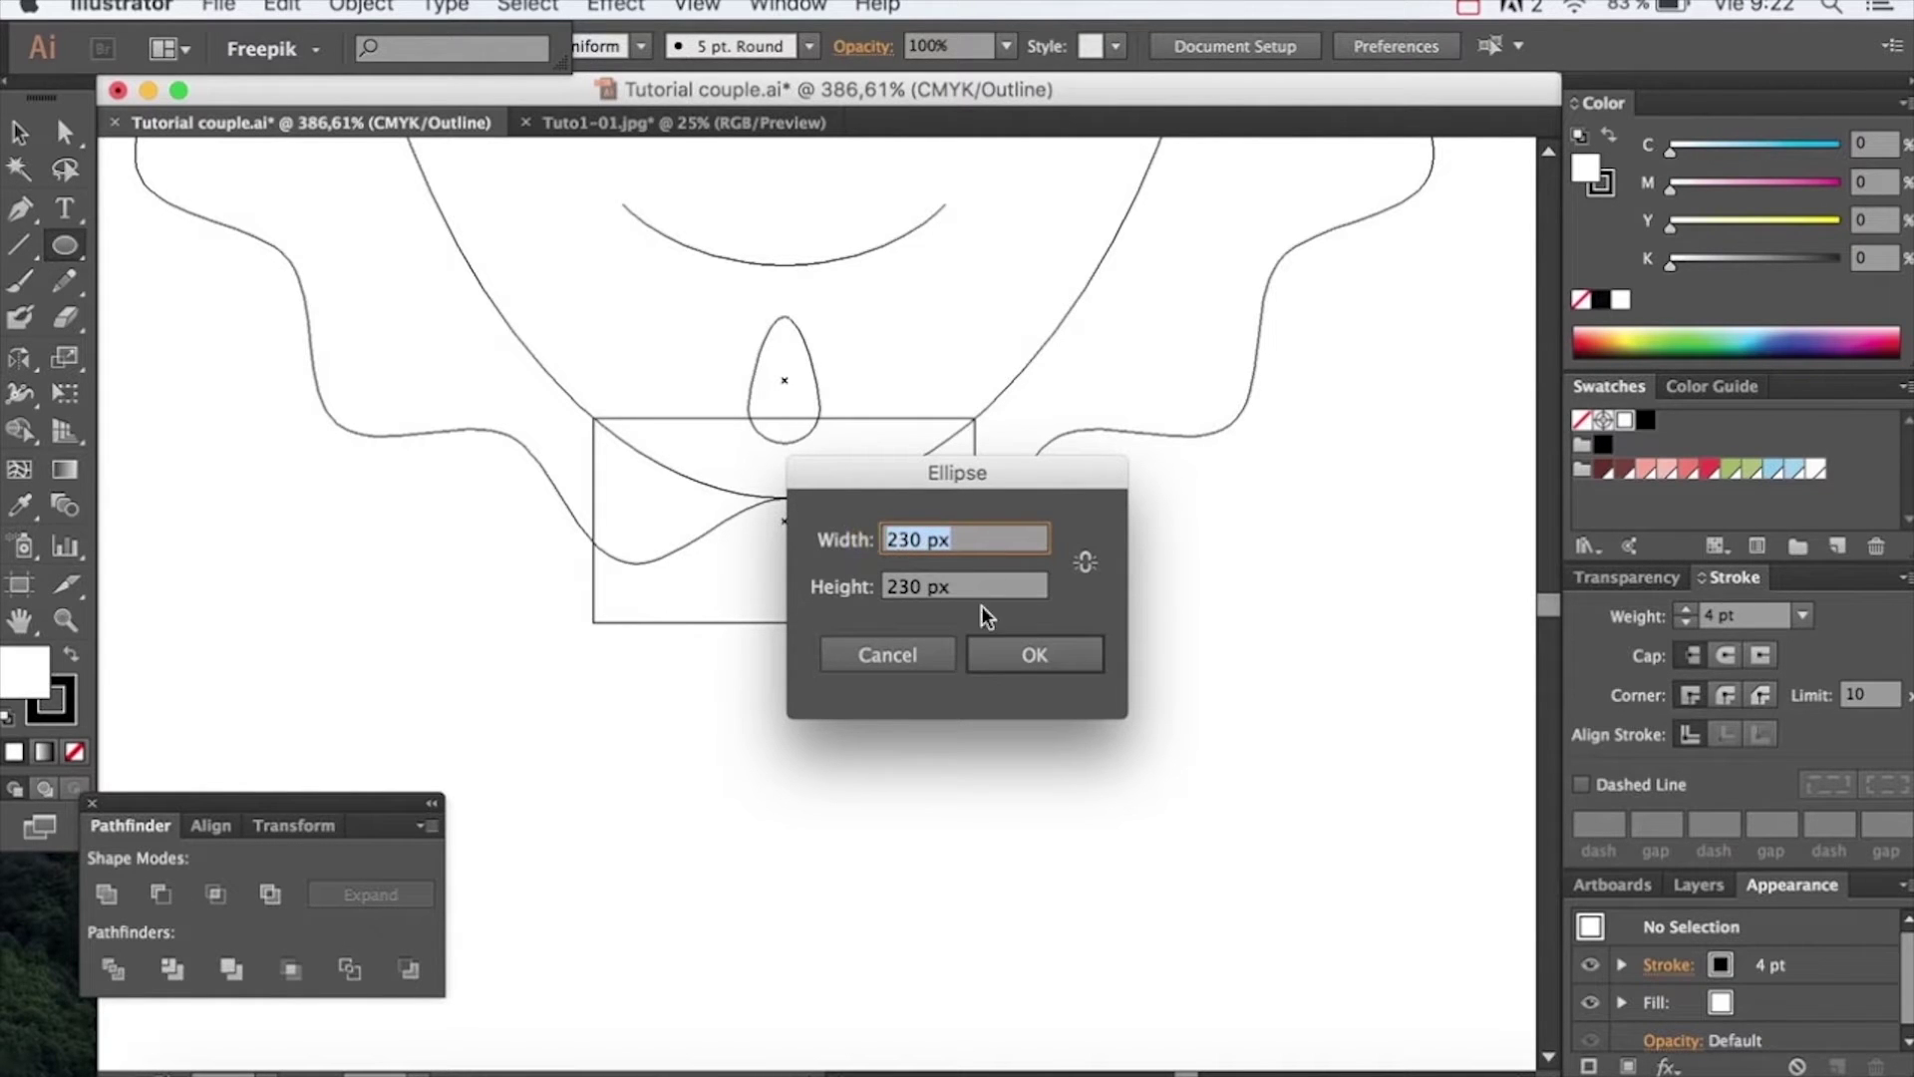
pyautogui.moveTo(924, 538); pyautogui.dragTo(847, 549)
pyautogui.click(911, 591)
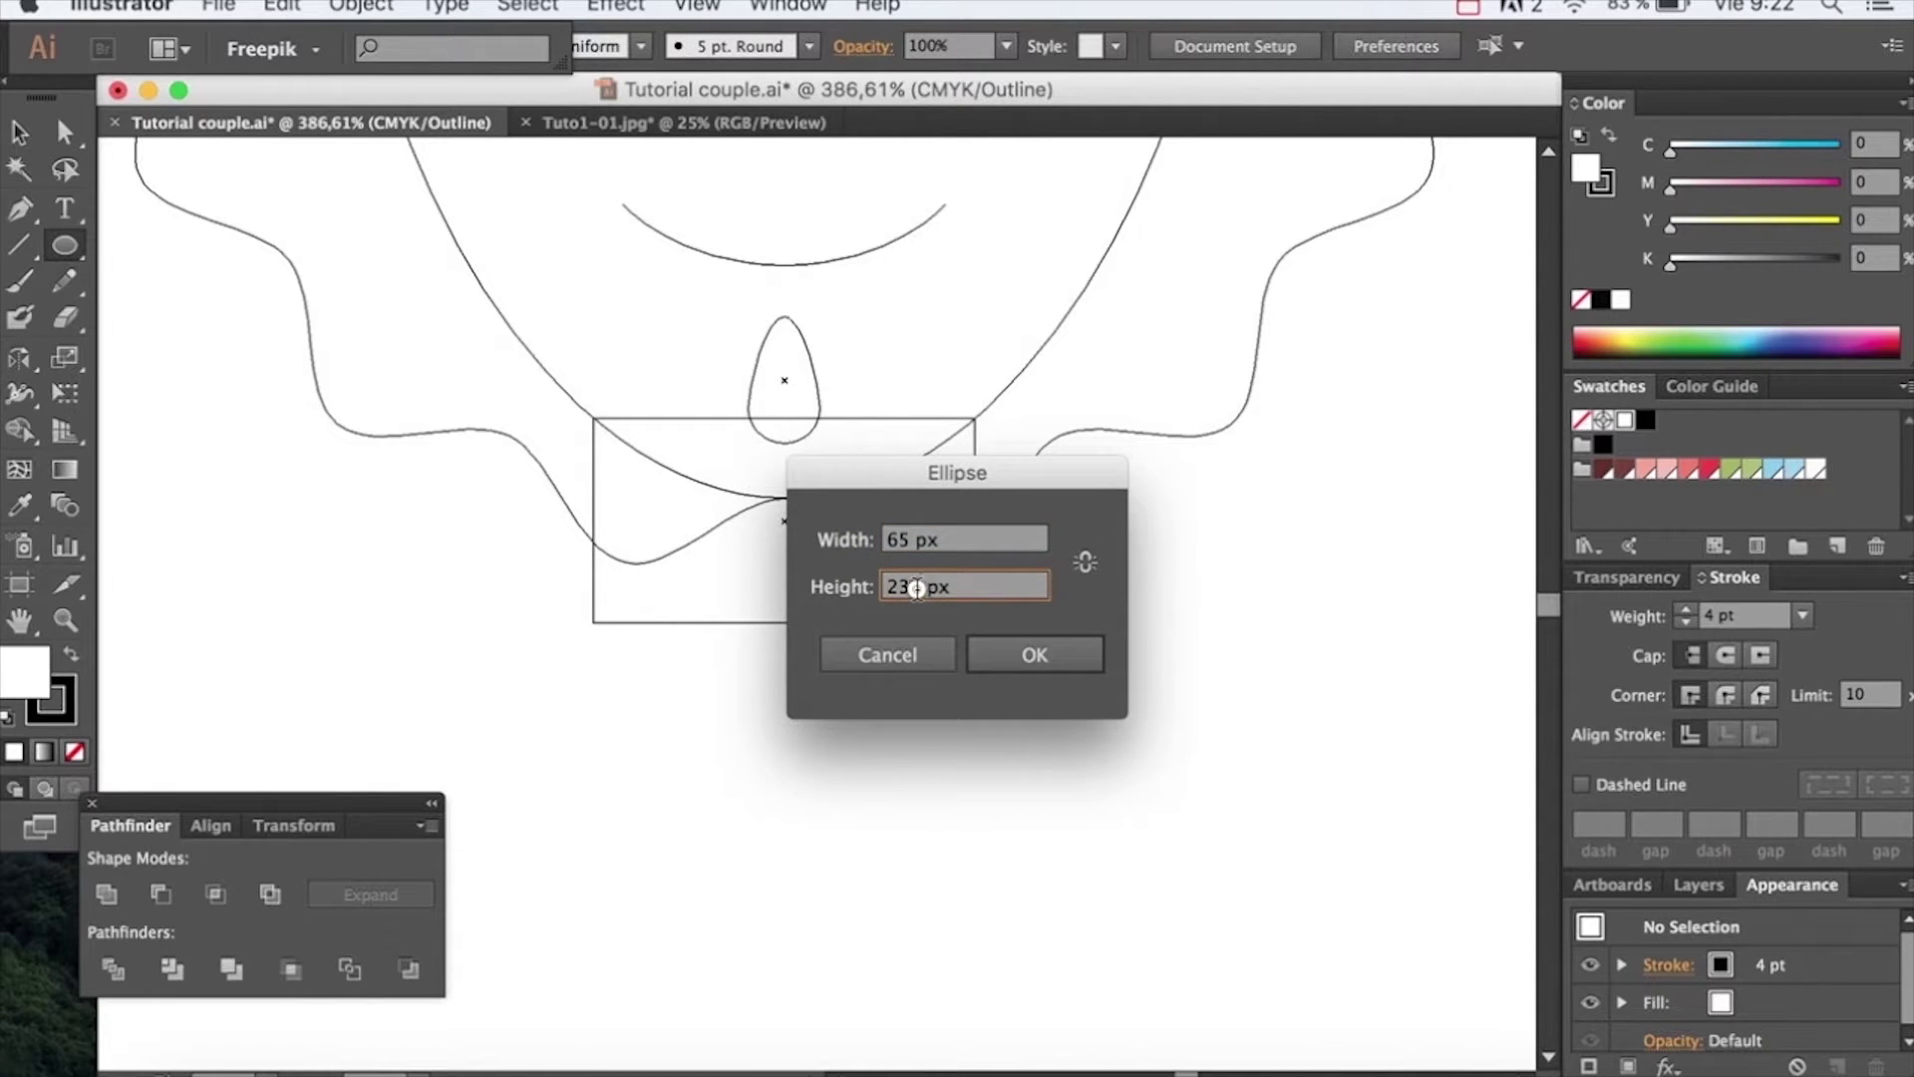
pyautogui.press('BackSpace')
pyautogui.click(1035, 655)
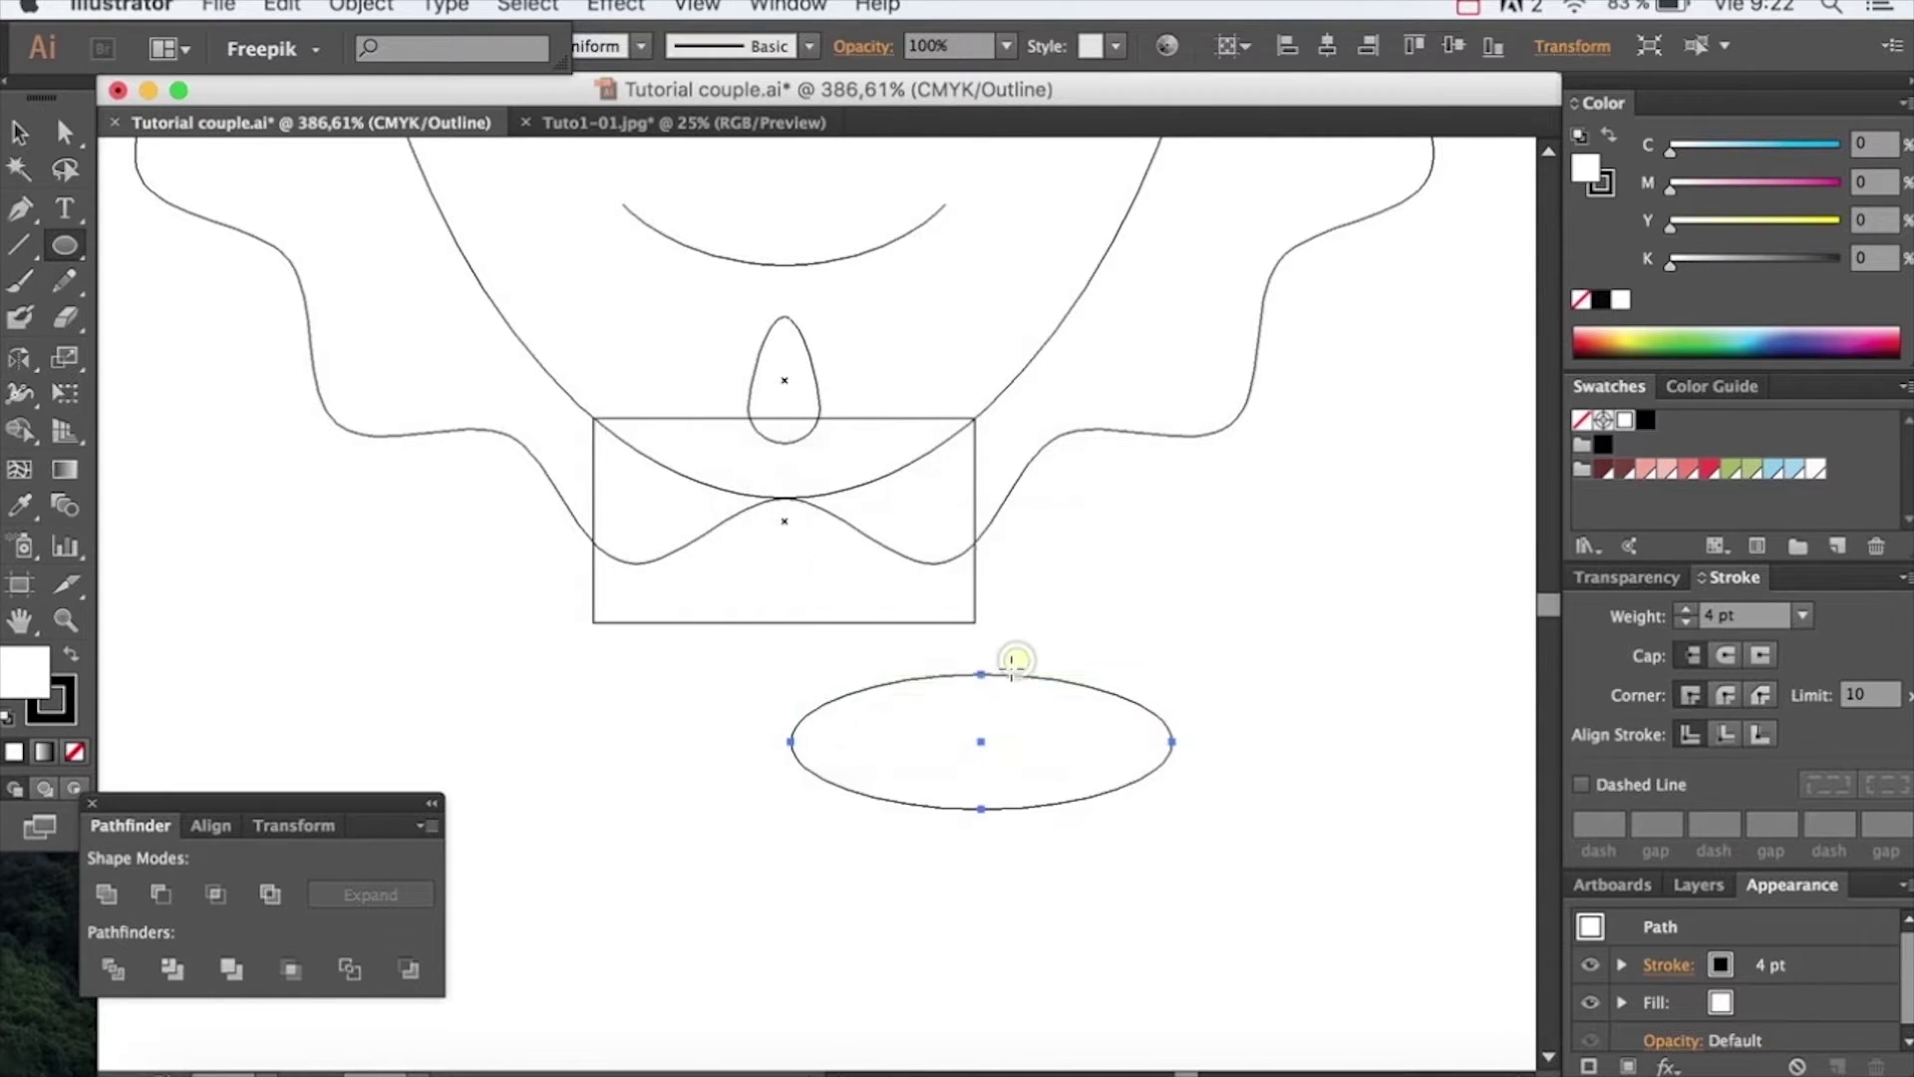
# Place the ellipse at the rectangle's bottom and Unite them into one neck shape
pyautogui.press('v')
pyautogui.moveTo(1013, 675); pyautogui.dragTo(819, 558)
pyautogui.click(830, 743)
pyautogui.moveTo(940, 734); pyautogui.dragTo(782, 612)
pyautogui.click(107, 895)
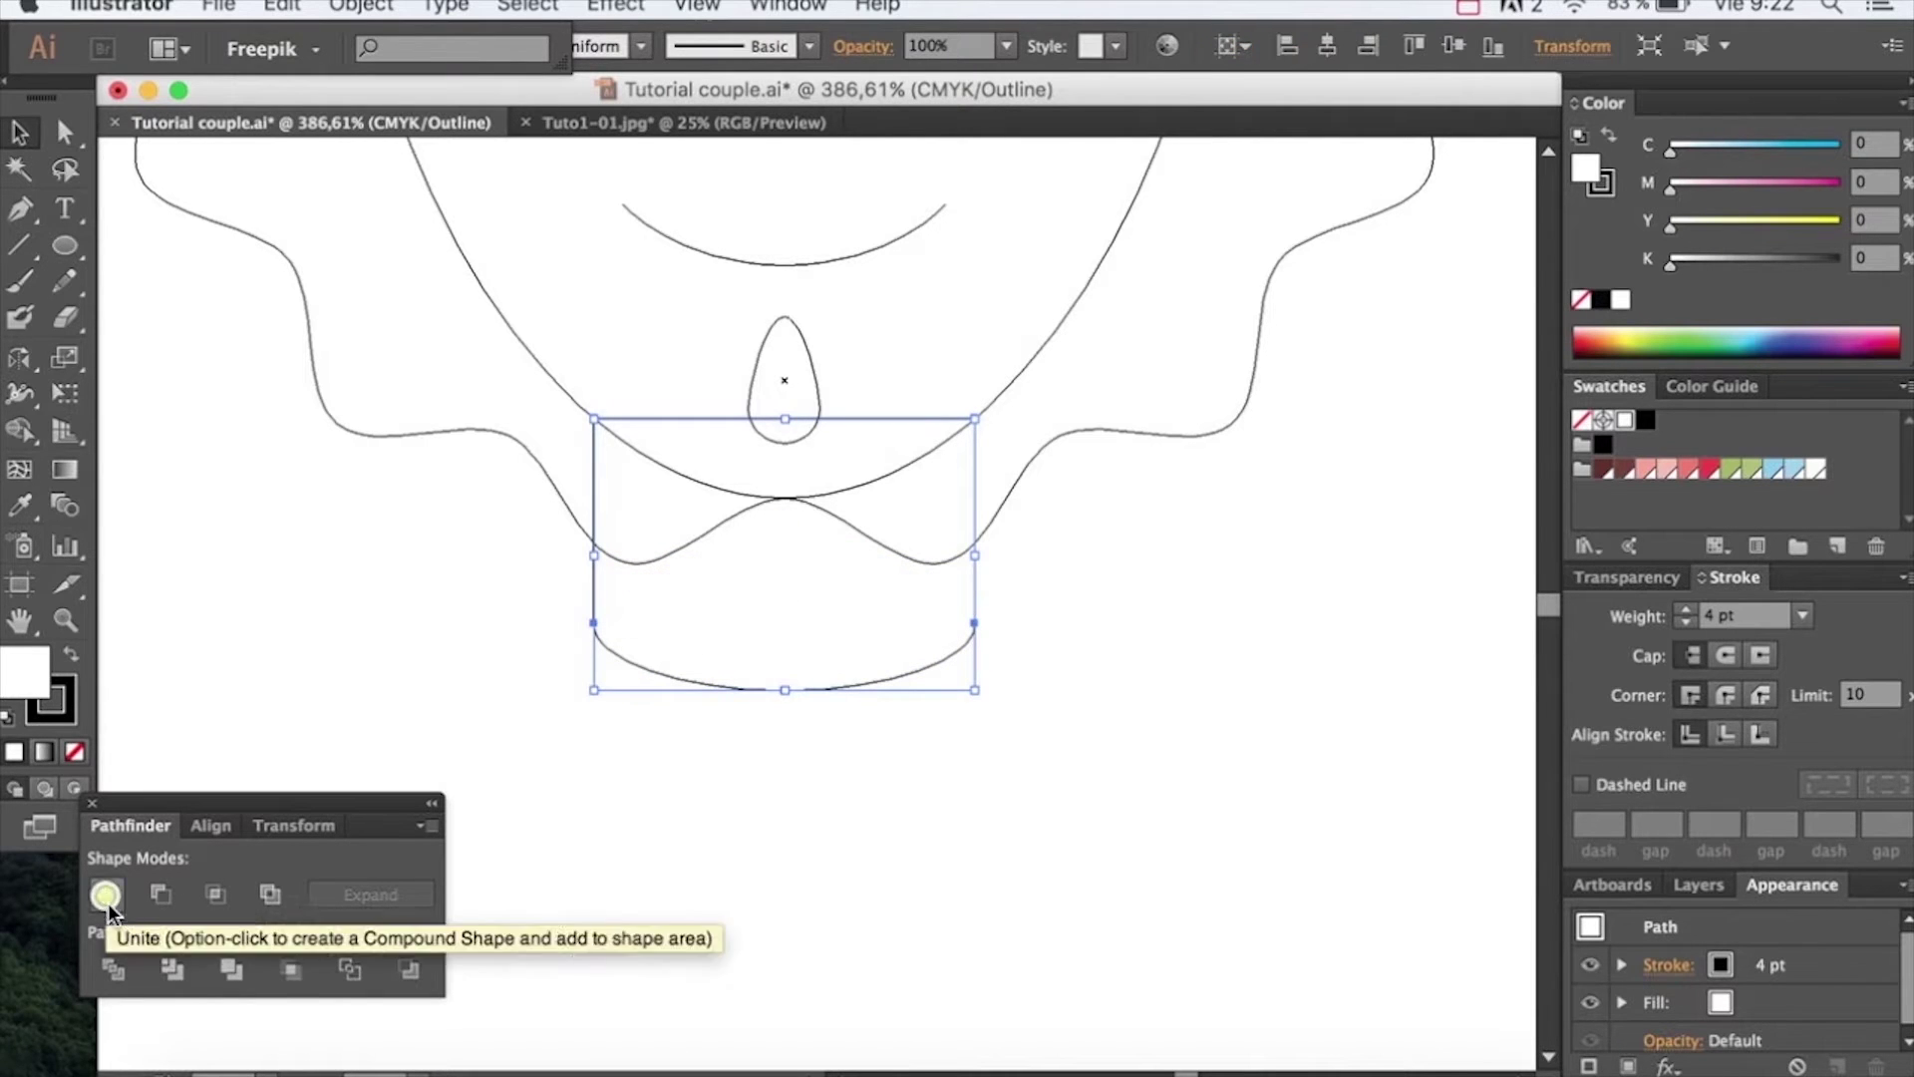
pyautogui.click(782, 791)
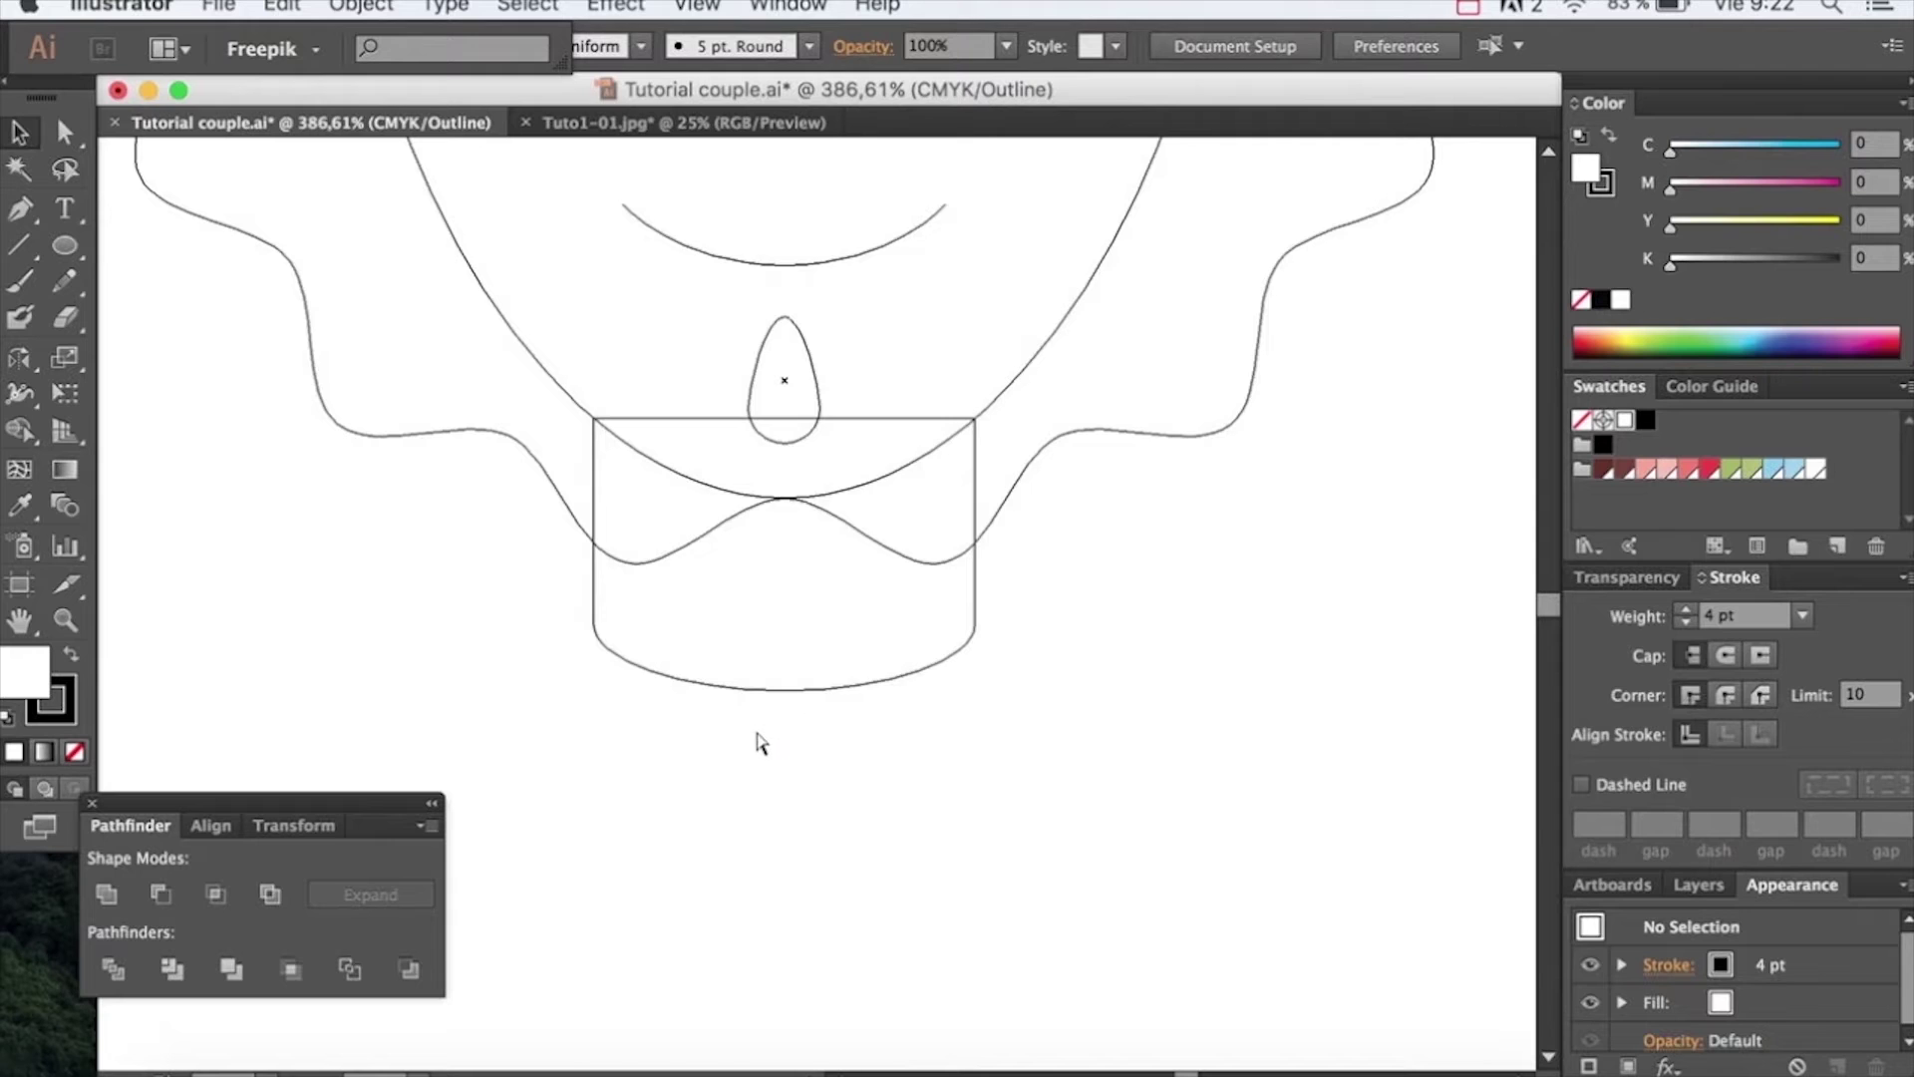
pyautogui.press('super+y')
pyautogui.keyDown('alt'); pyautogui.click(820, 496); pyautogui.keyUp('alt')
pyautogui.keyDown('alt'); pyautogui.click(815, 513); pyautogui.keyUp('alt')
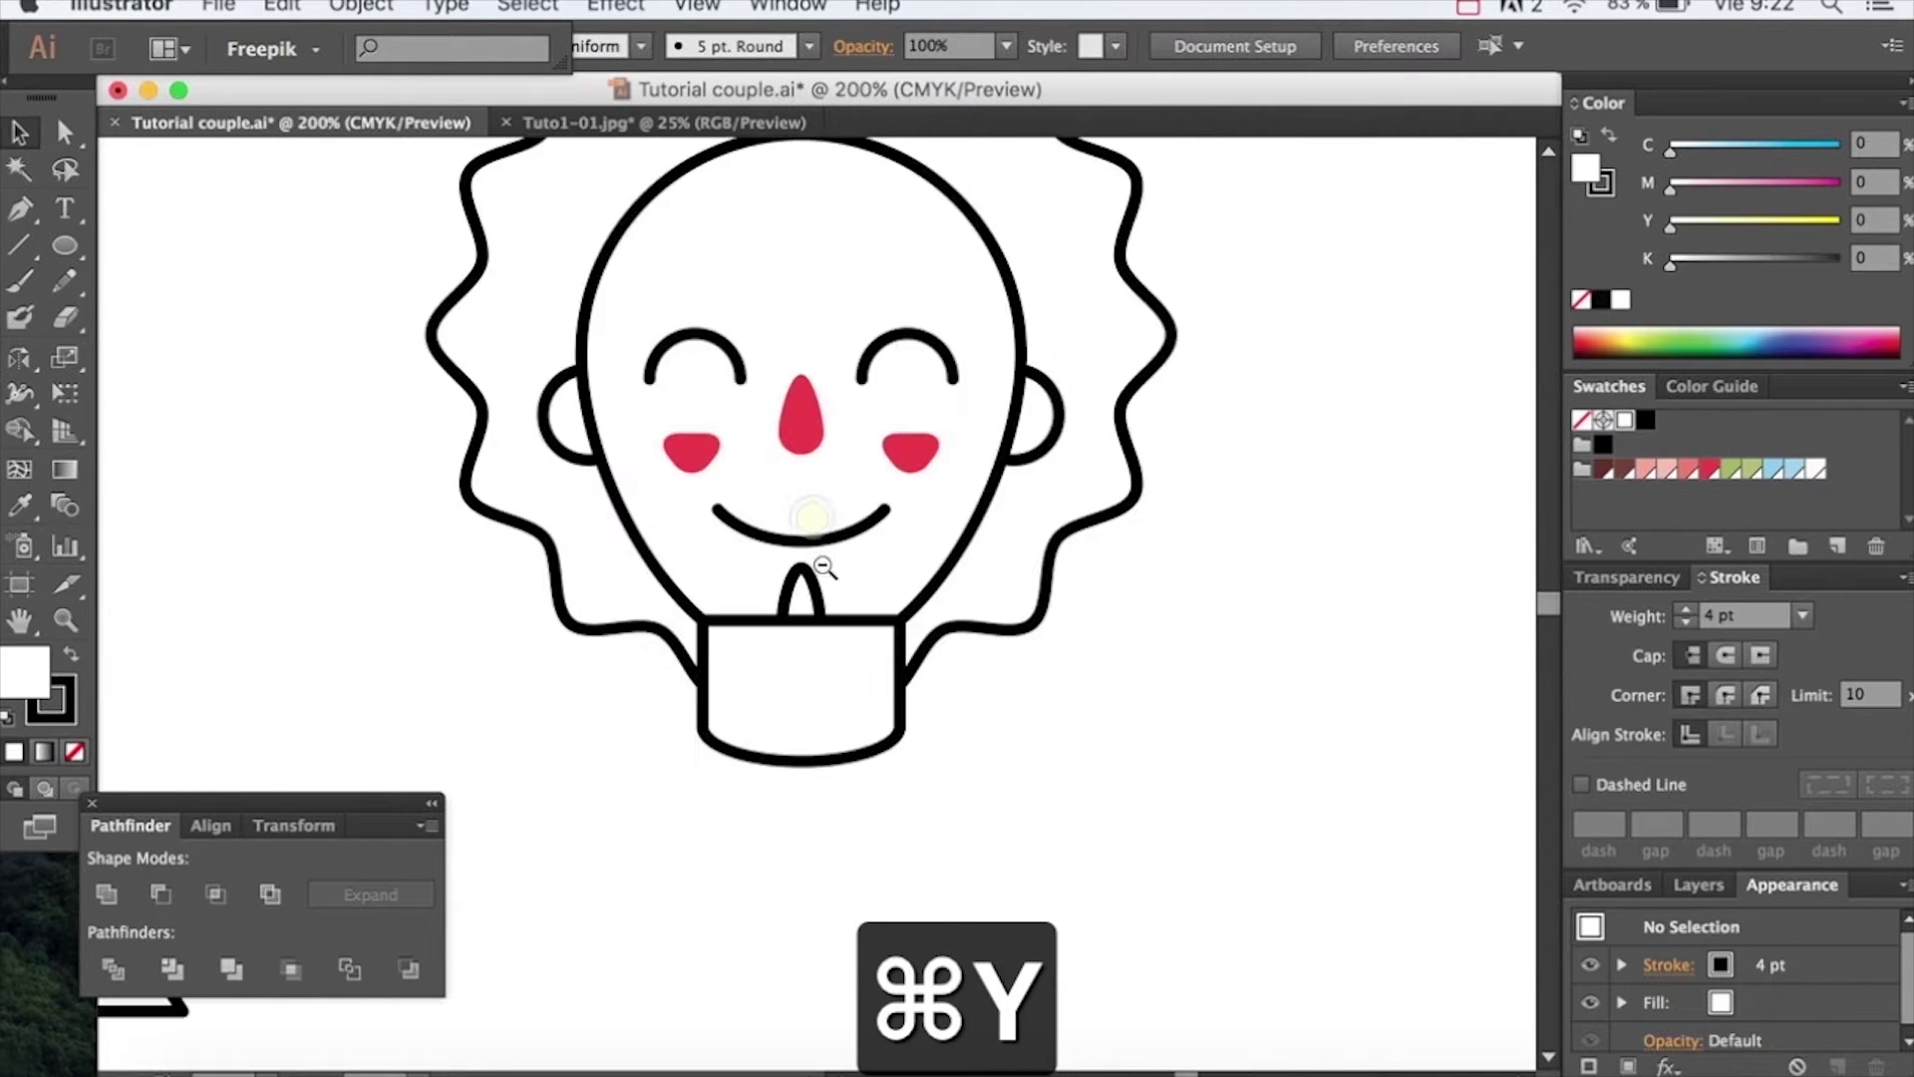
# Send the wavy hair and neck paths to the back, behind the face
pyautogui.keyDown('alt'); pyautogui.click(813, 516); pyautogui.keyUp('alt')
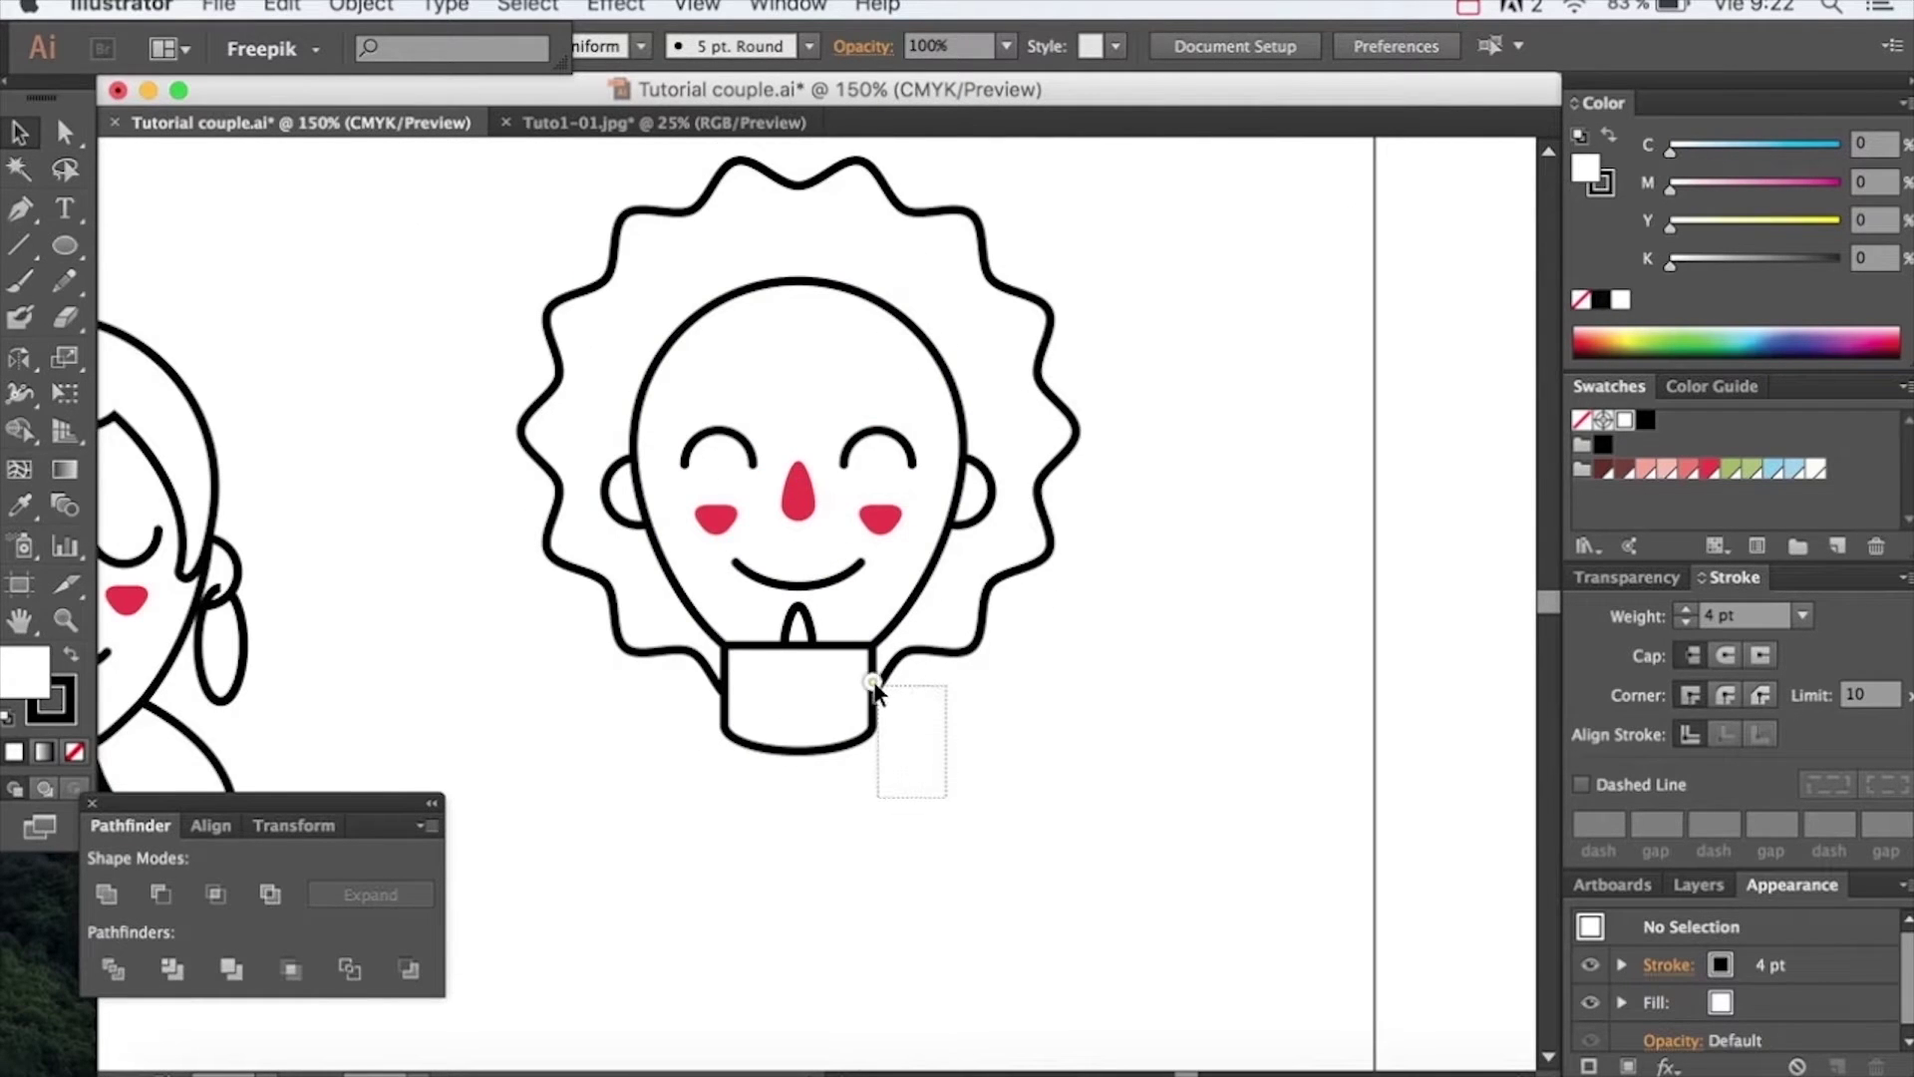
pyautogui.moveTo(873, 686); pyautogui.dragTo(883, 686)
pyautogui.press('super+shift+9')
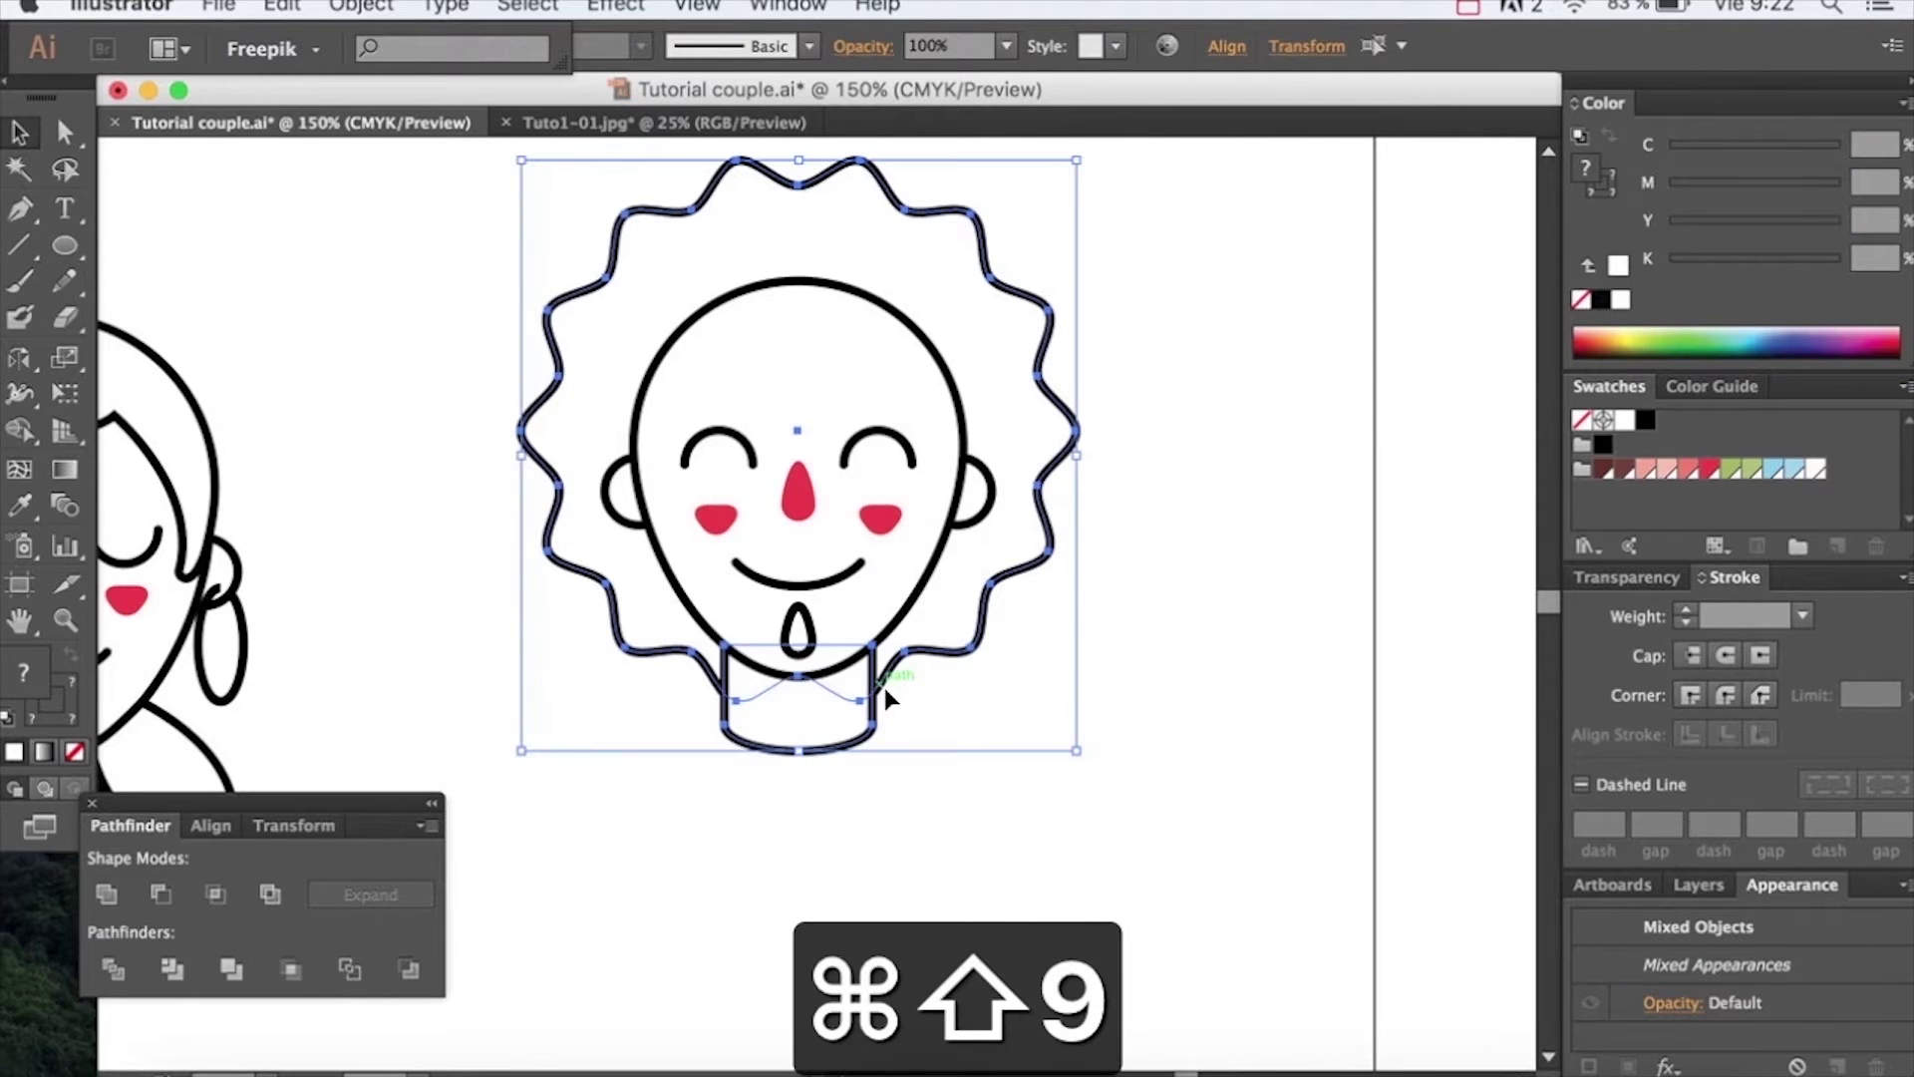
pyautogui.click(1098, 596)
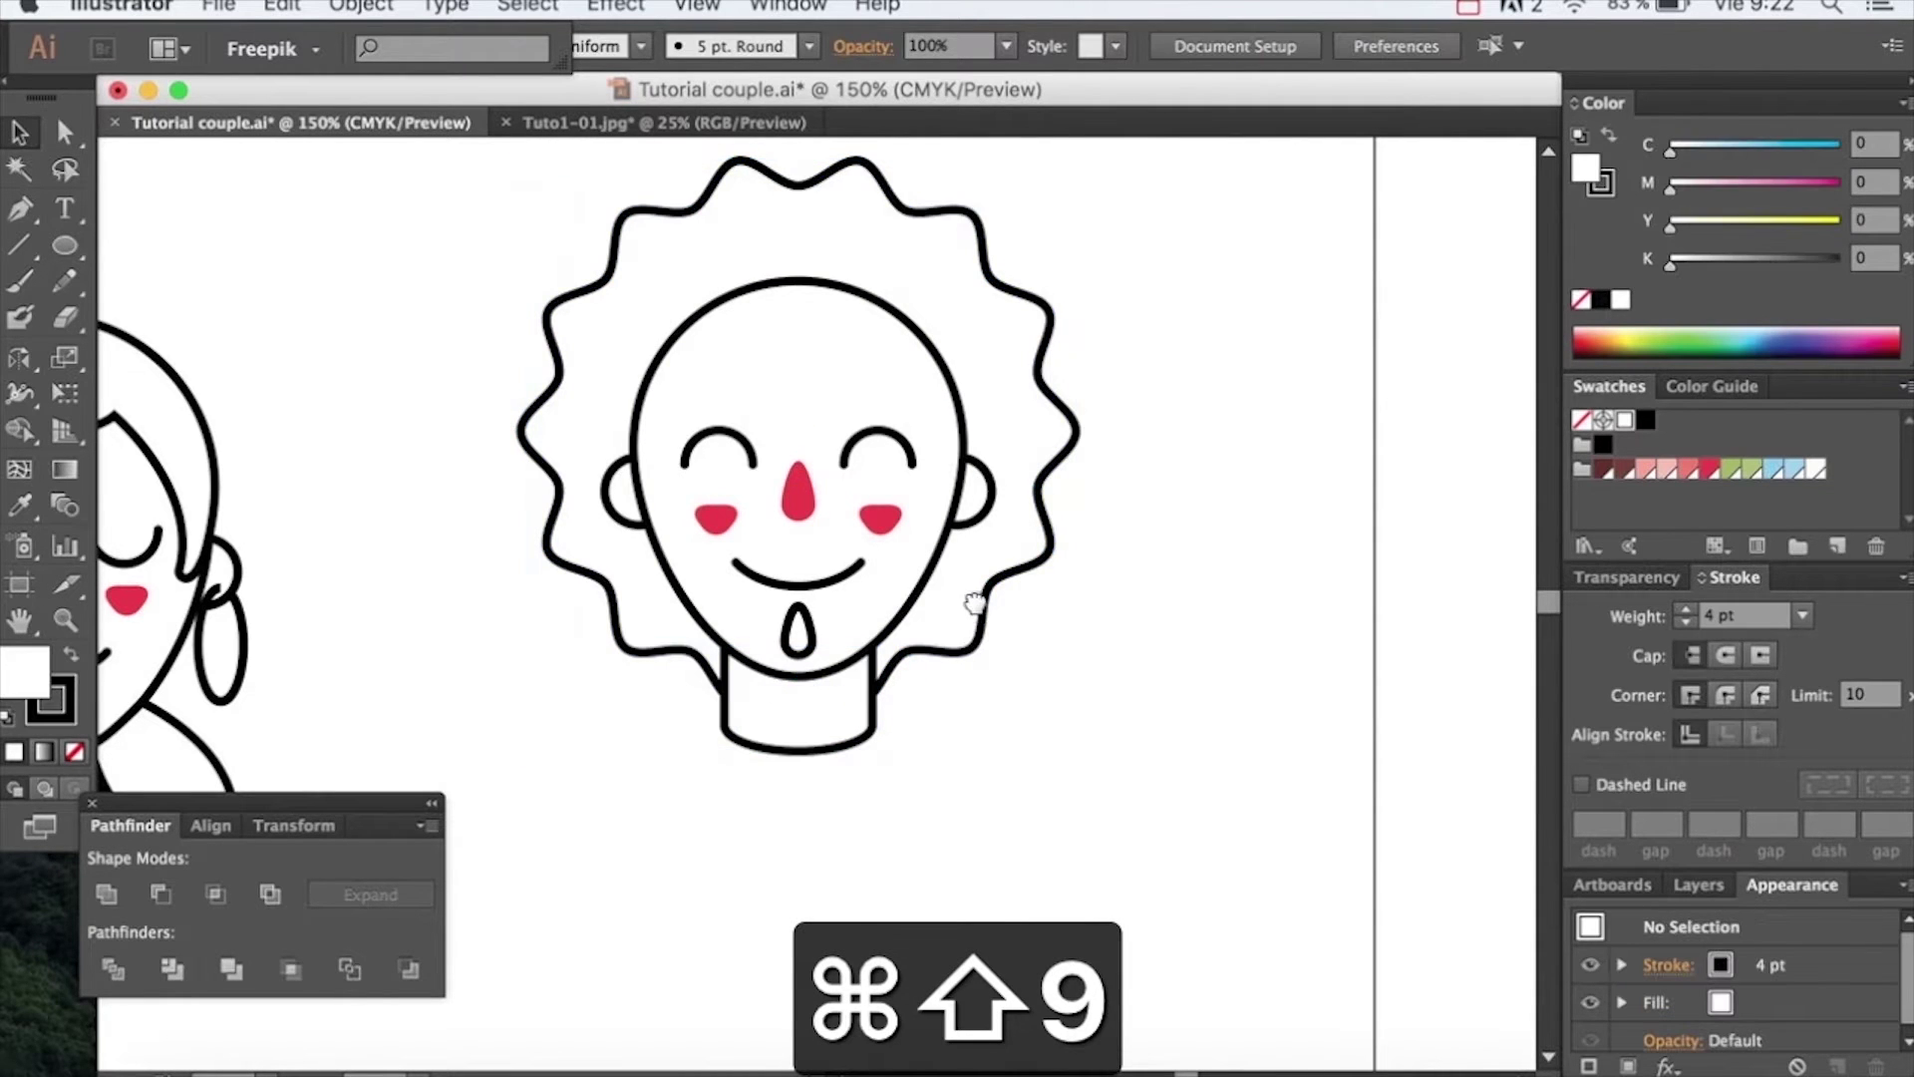
pyautogui.moveTo(975, 603); pyautogui.dragTo(982, 572)
pyautogui.moveTo(839, 571); pyautogui.dragTo(838, 521)
pyautogui.moveTo(85, 247); pyautogui.dragTo(130, 239)
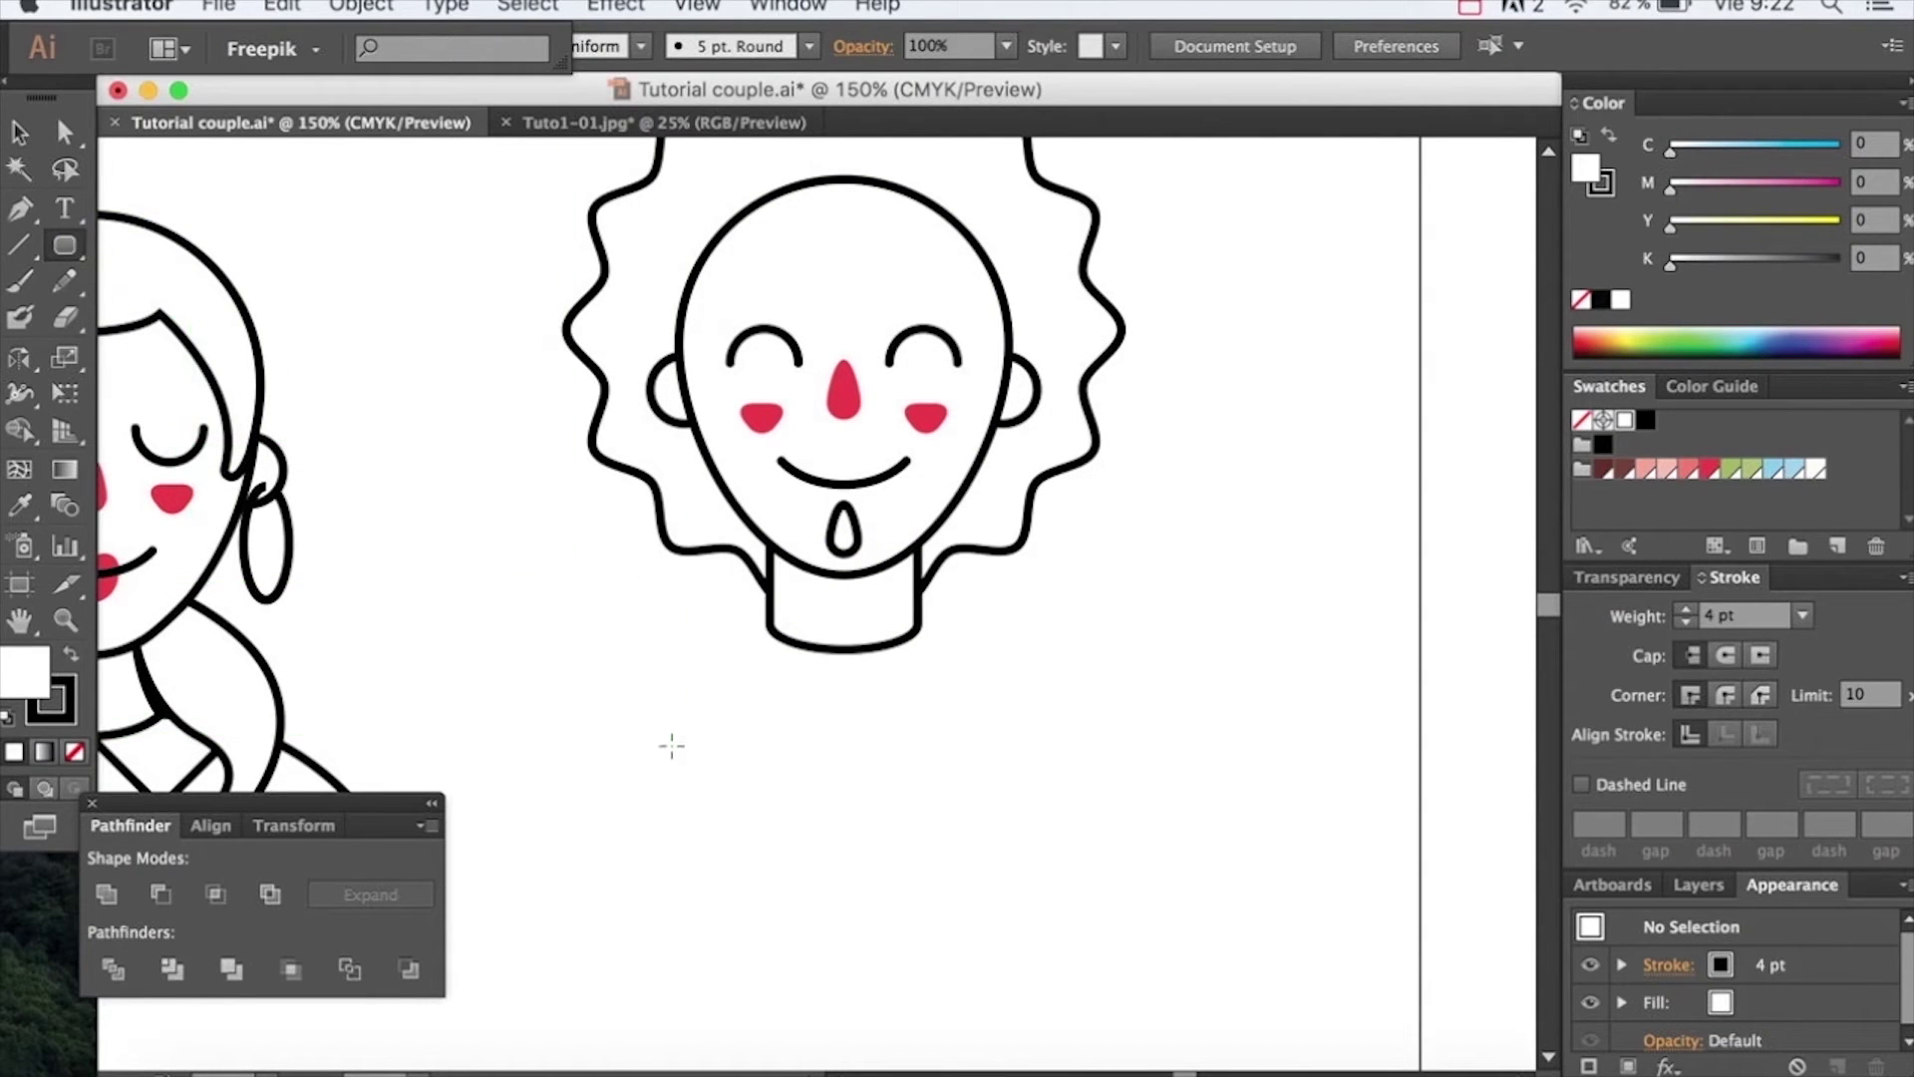
# Create a 285 × 237 px rounded rectangle with a 90 px corner radius
pyautogui.click(672, 745)
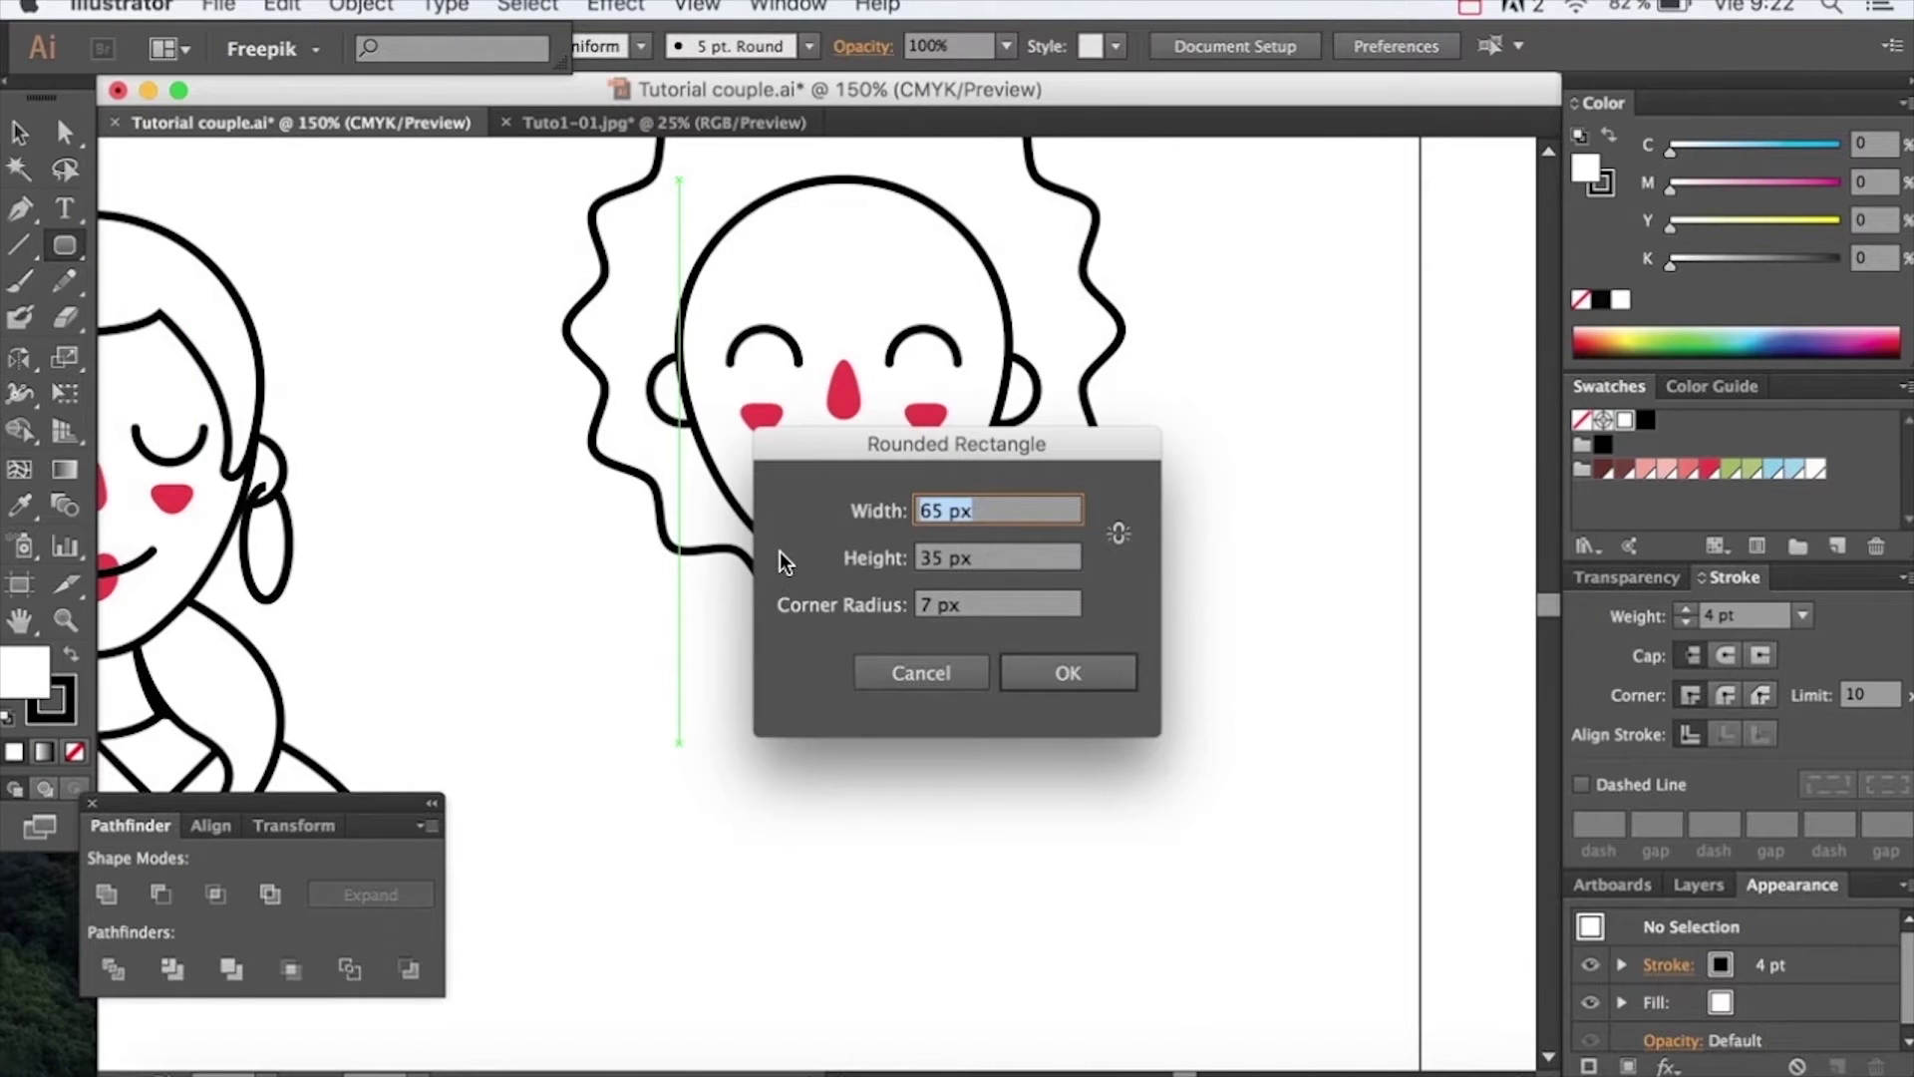
pyautogui.moveTo(943, 510); pyautogui.dragTo(888, 518)
pyautogui.write('285')
pyautogui.doubleClick(941, 560)
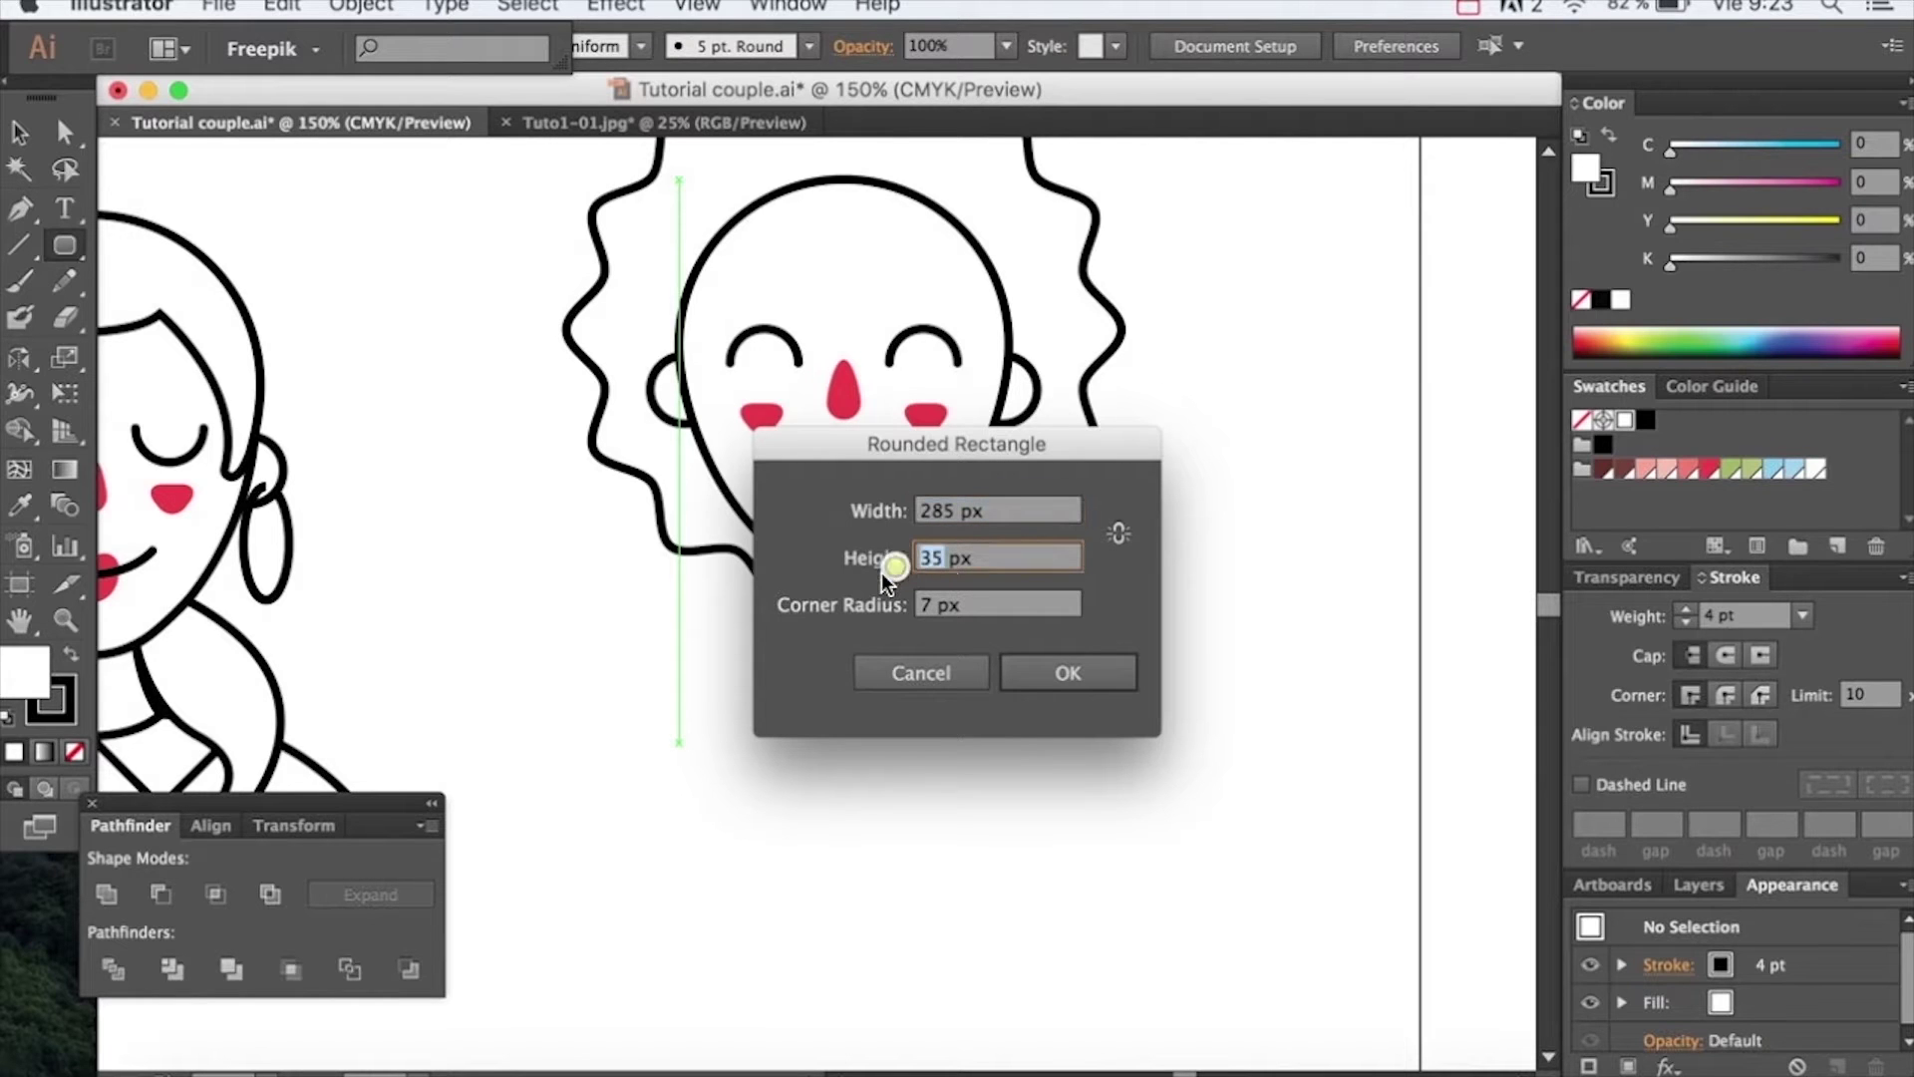
pyautogui.write('237')
pyautogui.click(936, 604)
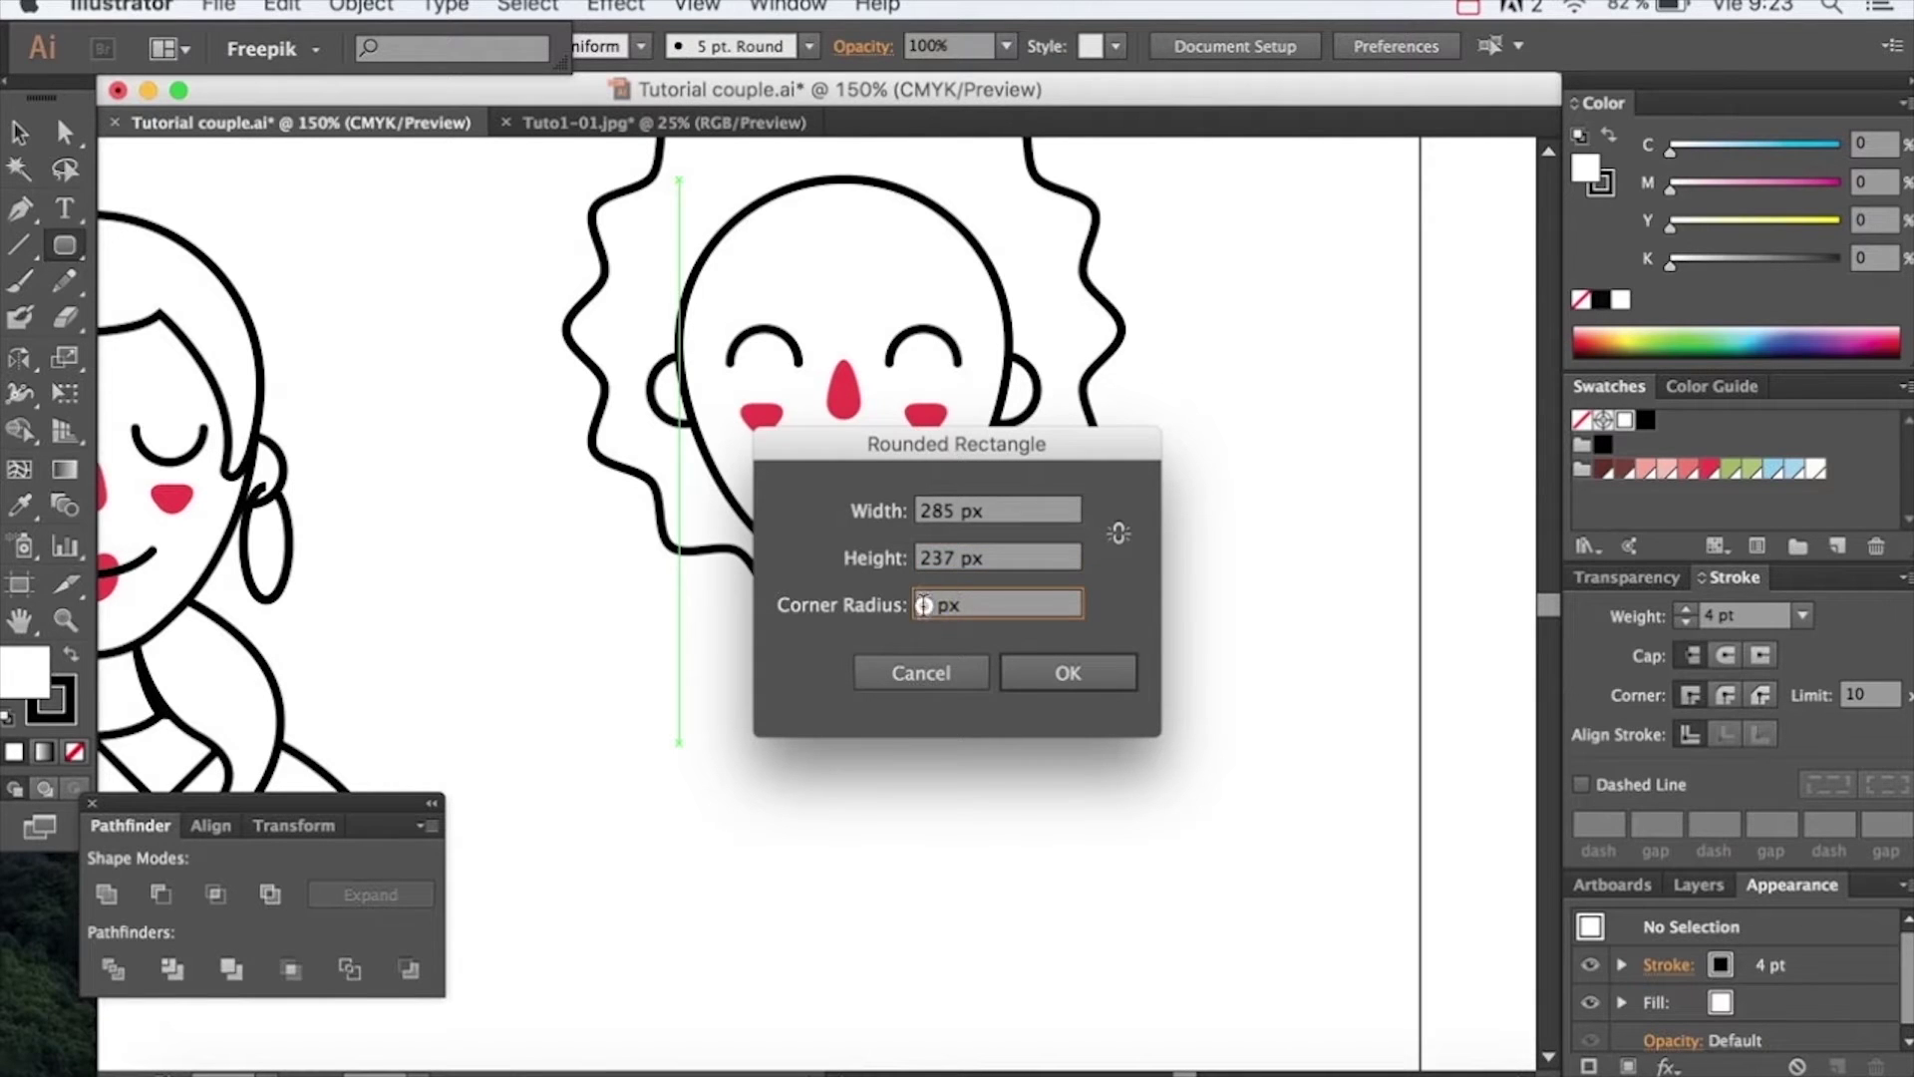
pyautogui.write('90')
pyautogui.click(1056, 678)
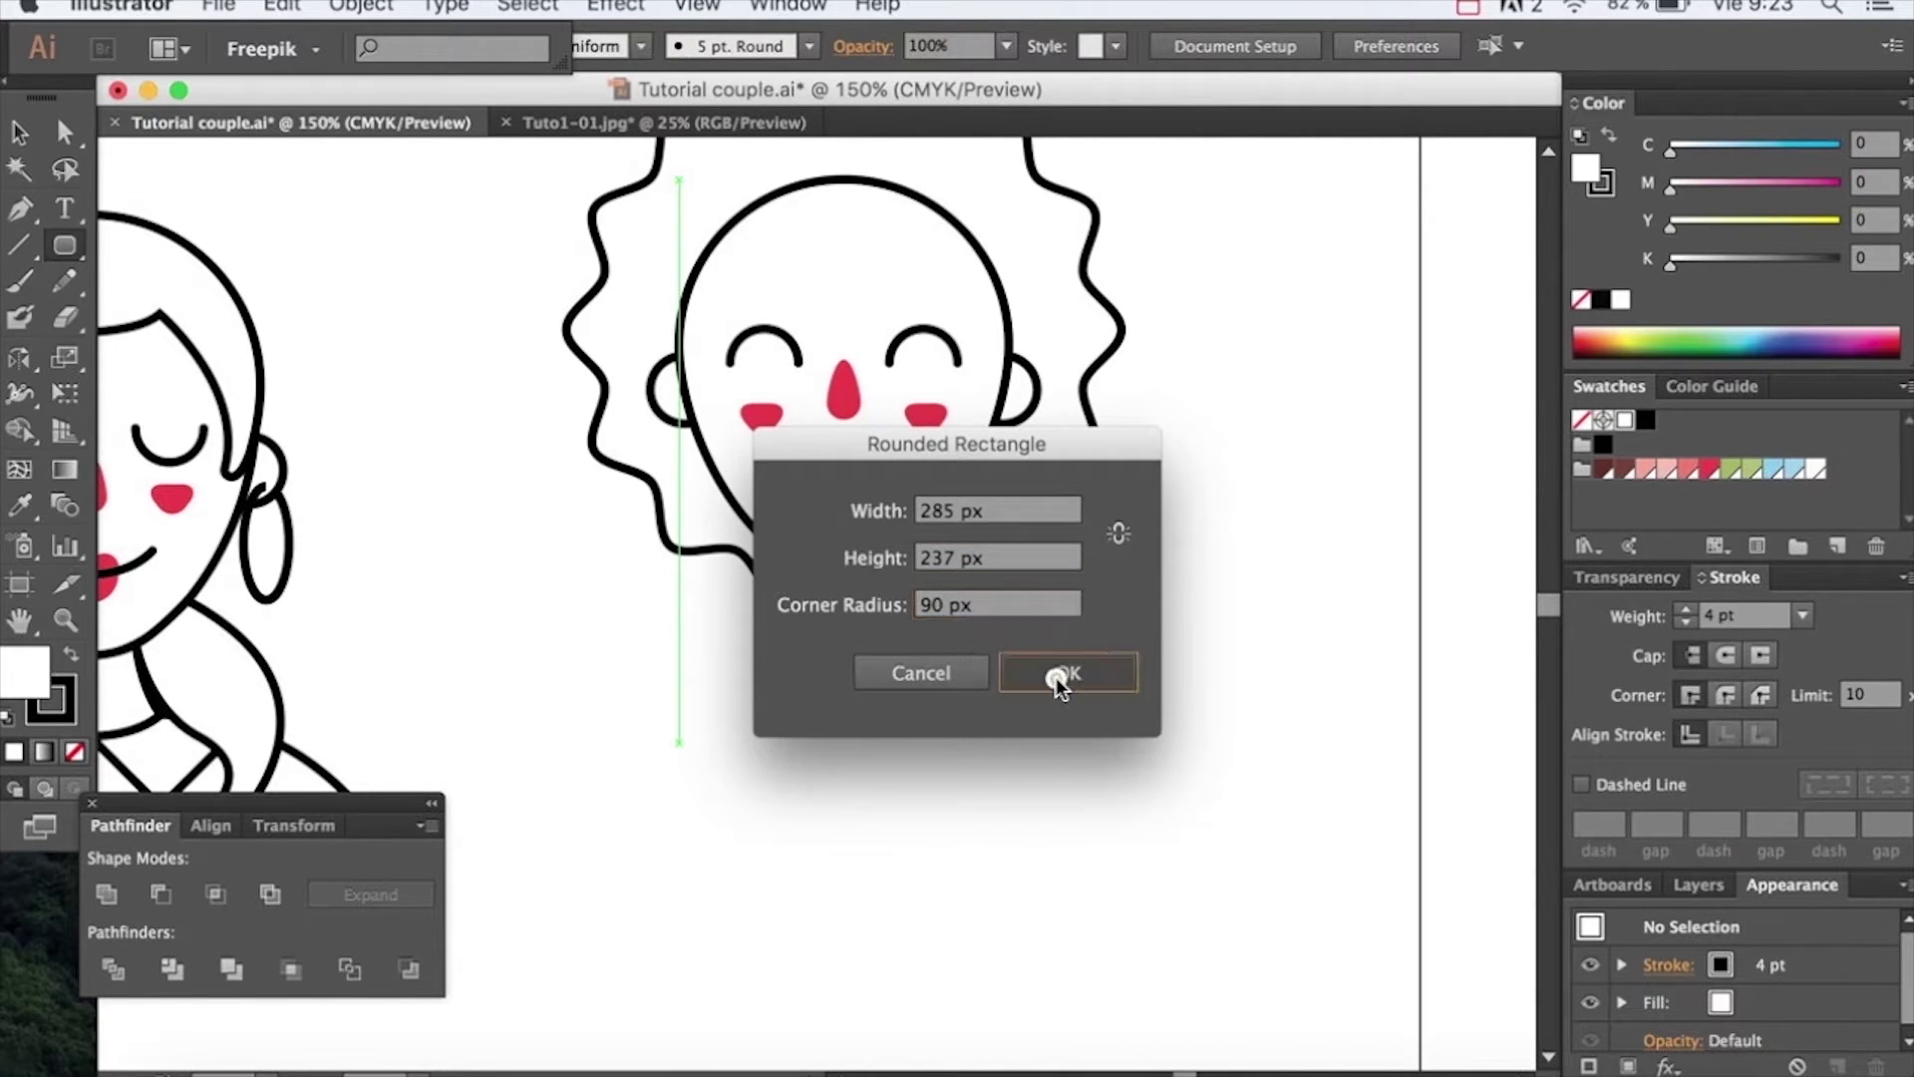
# Move the rounded rectangle under the neck and send it behind everything
pyautogui.press('v')
pyautogui.moveTo(1024, 745); pyautogui.dragTo(867, 632)
pyautogui.press('super+y')
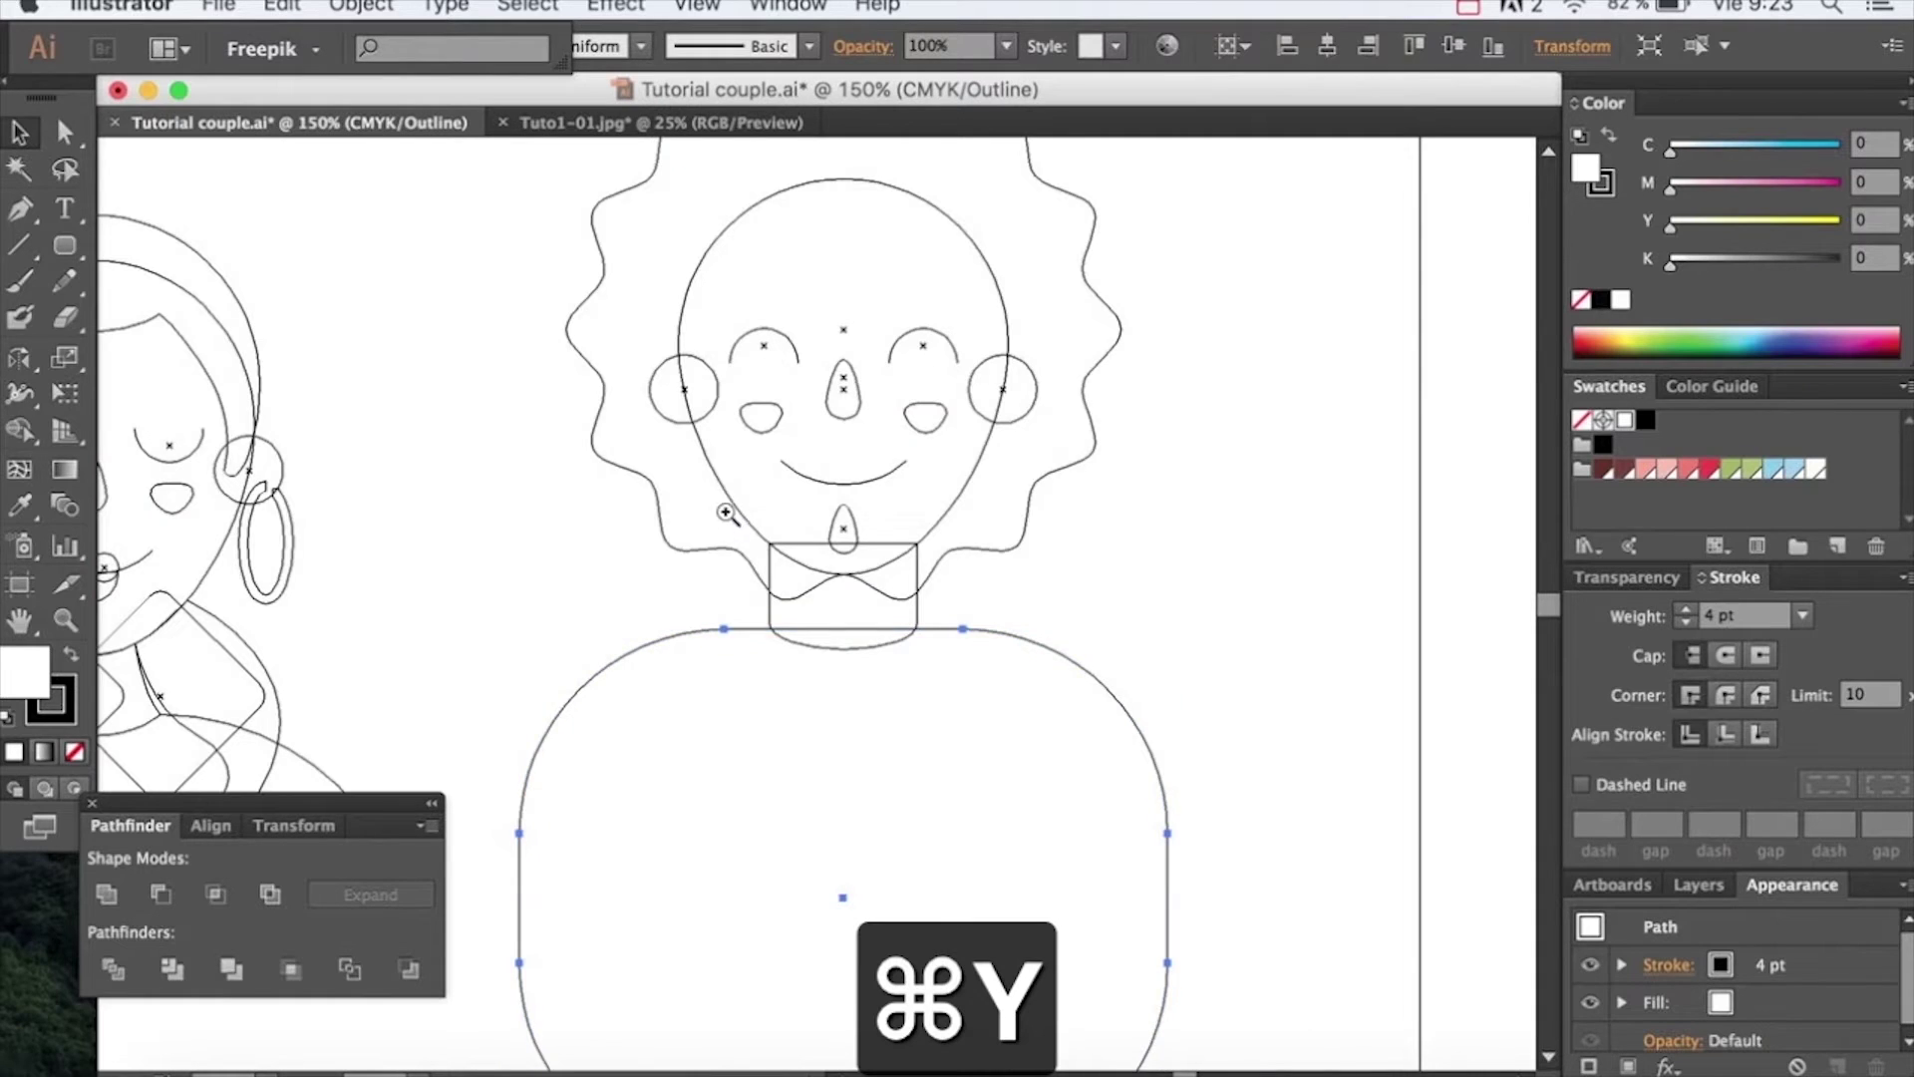
pyautogui.moveTo(726, 511); pyautogui.dragTo(957, 748)
pyautogui.moveTo(725, 580); pyautogui.dragTo(726, 561)
pyautogui.press('super+shift+0')
pyautogui.press('super+shift+9')
pyautogui.press('super+y')
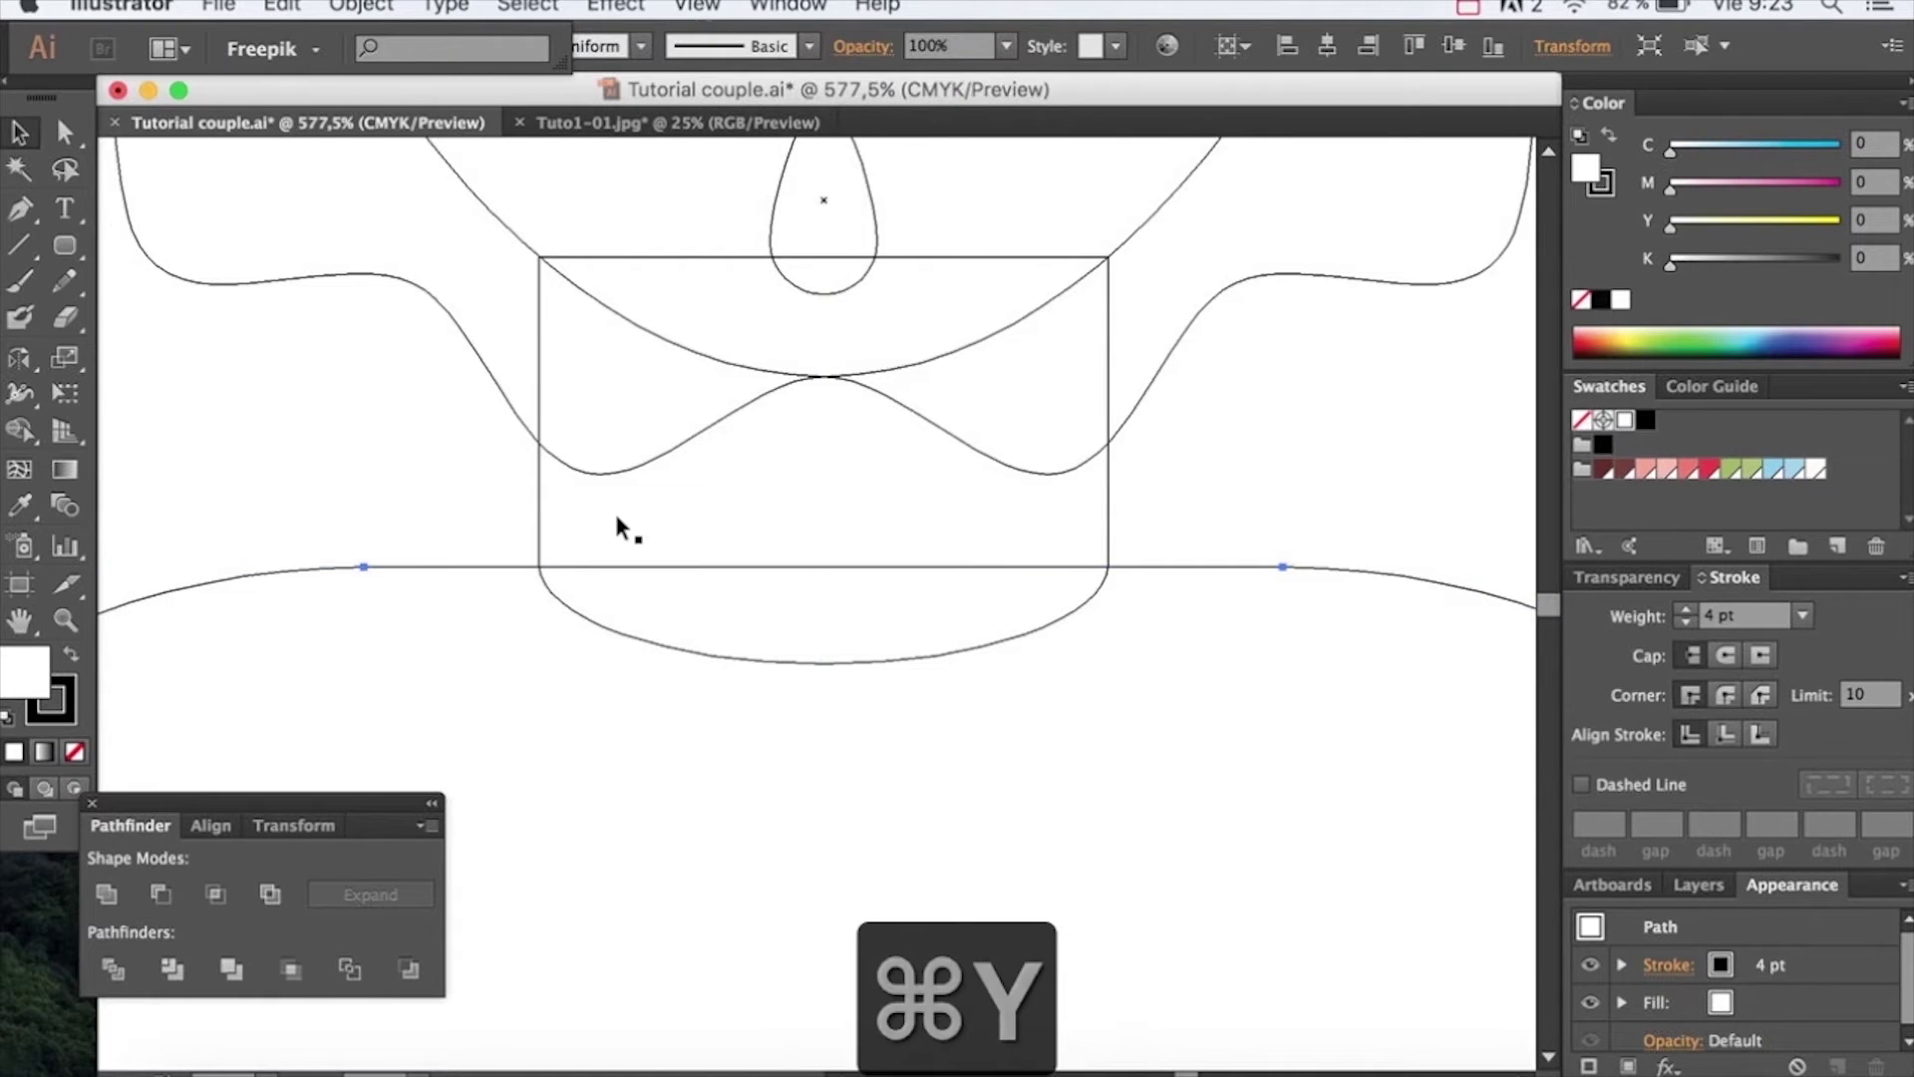
# Erase the lower half of the body shape to give it a flat bottom
pyautogui.keyDown('alt'); pyautogui.keyDown('super'); pyautogui.click(826, 581); pyautogui.keyUp('super'); pyautogui.keyUp('alt')
pyautogui.keyDown('alt'); pyautogui.keyDown('super'); pyautogui.click(827, 585); pyautogui.keyUp('super'); pyautogui.keyUp('alt')
pyautogui.keyDown('alt'); pyautogui.keyDown('super'); pyautogui.click(827, 592); pyautogui.keyUp('super'); pyautogui.keyUp('alt')
pyautogui.keyDown('alt'); pyautogui.keyDown('super'); pyautogui.click(825, 596); pyautogui.keyUp('super'); pyautogui.keyUp('alt')
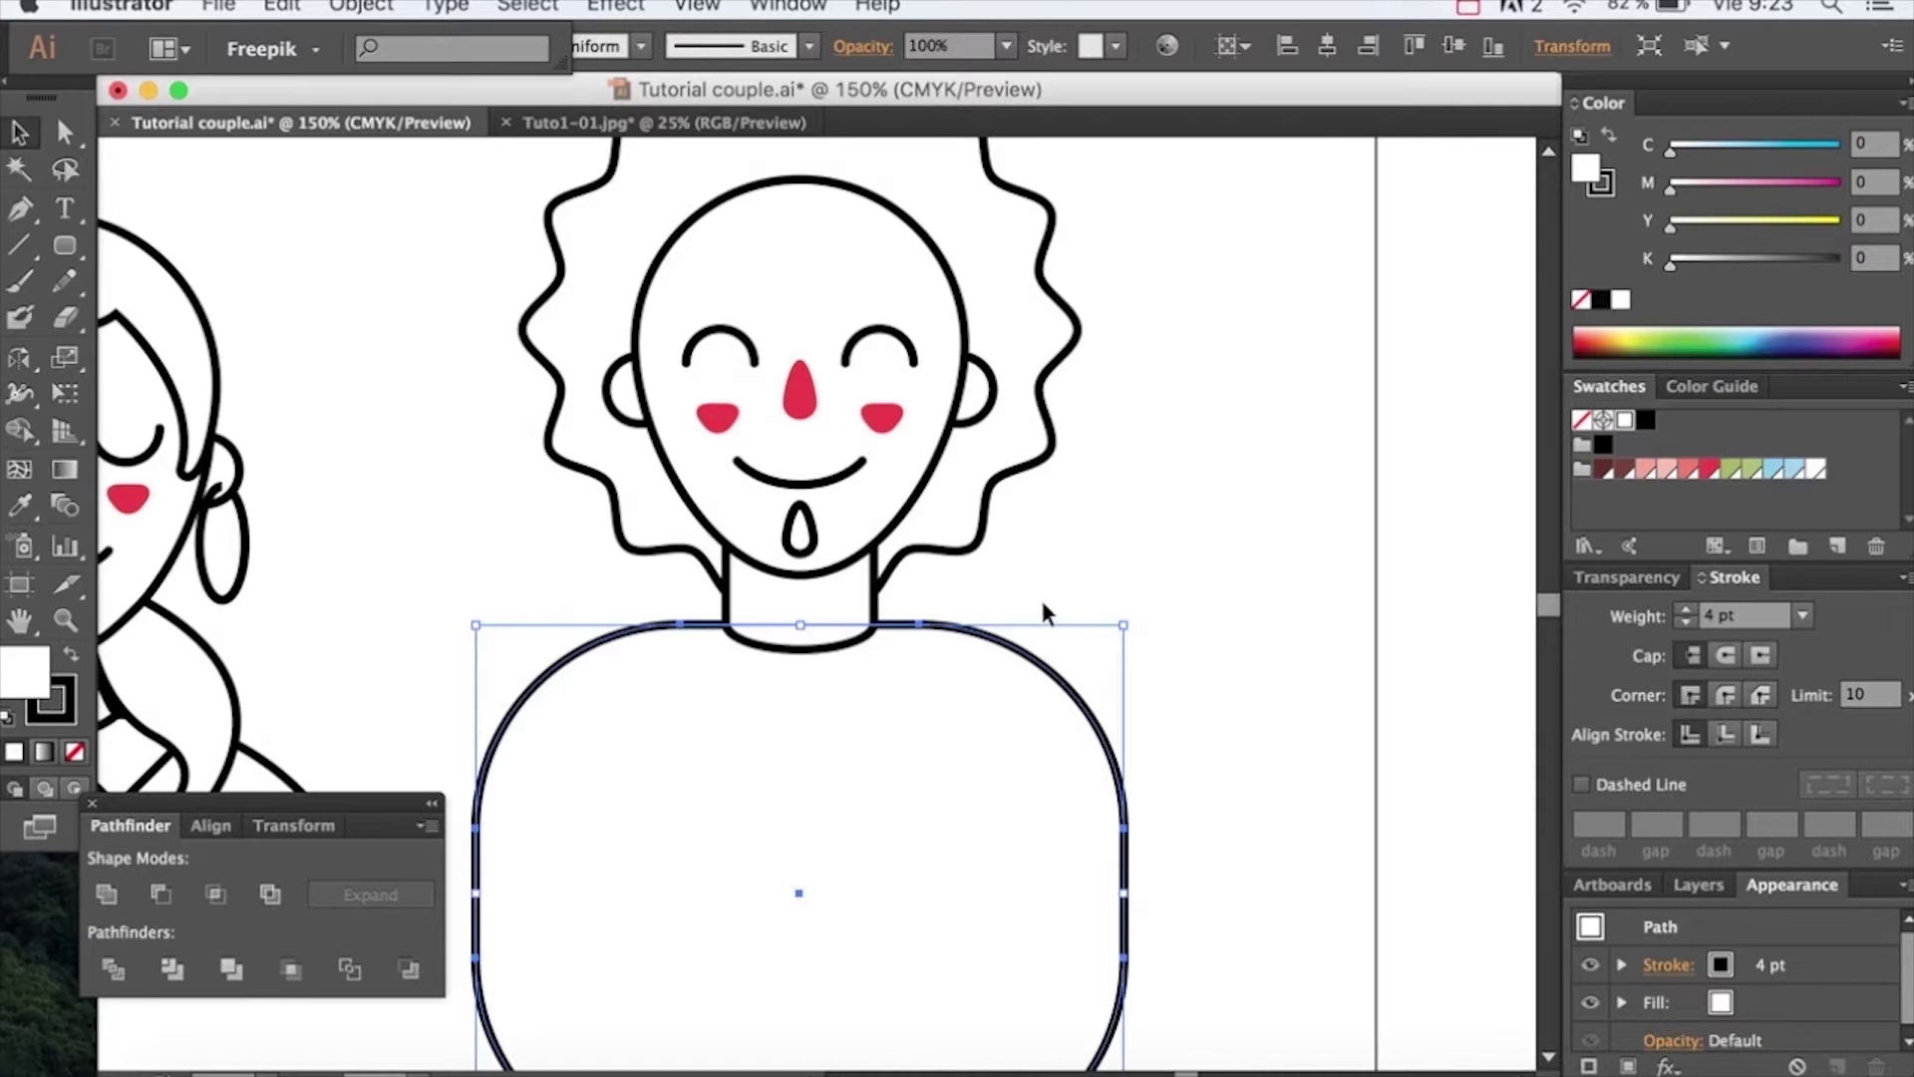
pyautogui.click(1059, 574)
pyautogui.moveTo(991, 585); pyautogui.dragTo(1004, 479)
pyautogui.keyDown('alt'); pyautogui.keyDown('super'); pyautogui.click(808, 591); pyautogui.keyUp('super'); pyautogui.keyUp('alt')
pyautogui.moveTo(790, 611); pyautogui.dragTo(827, 666)
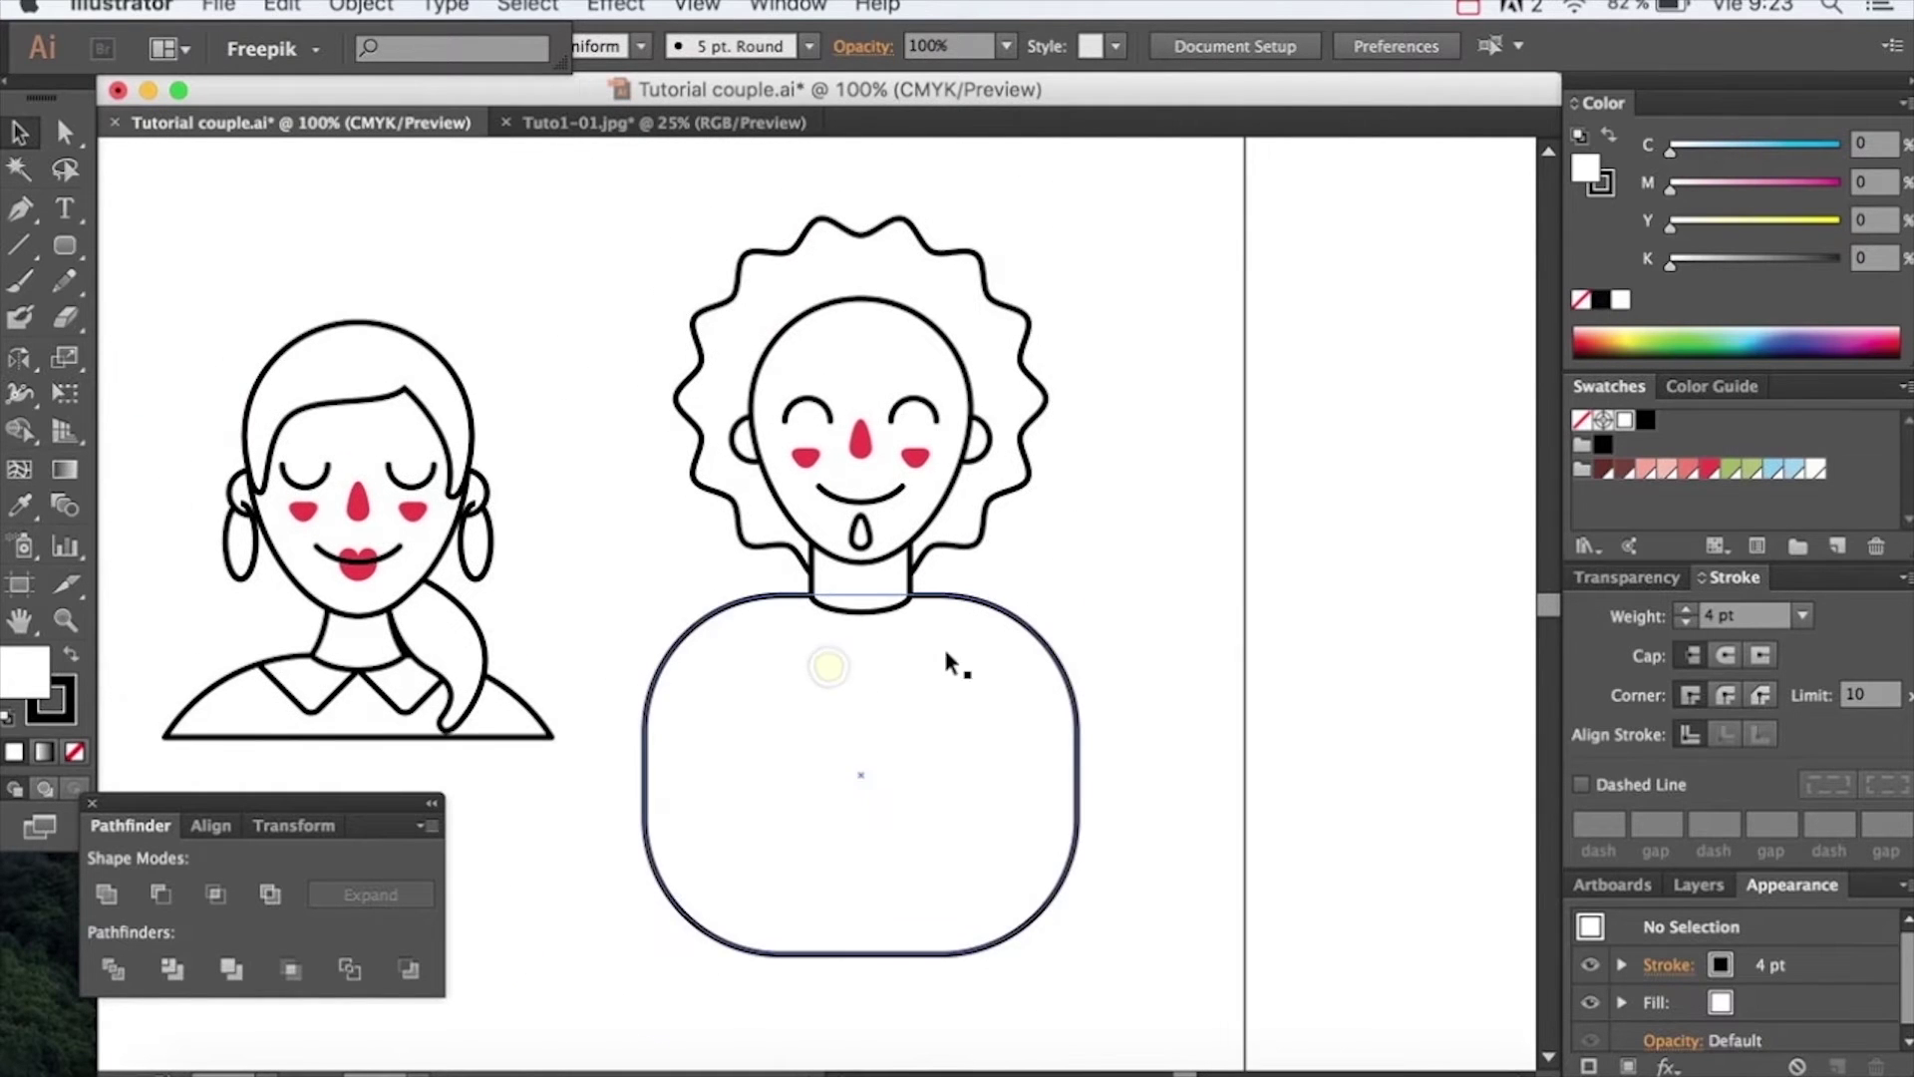
pyautogui.click(1075, 750)
pyautogui.hotkey('shift', 'e')
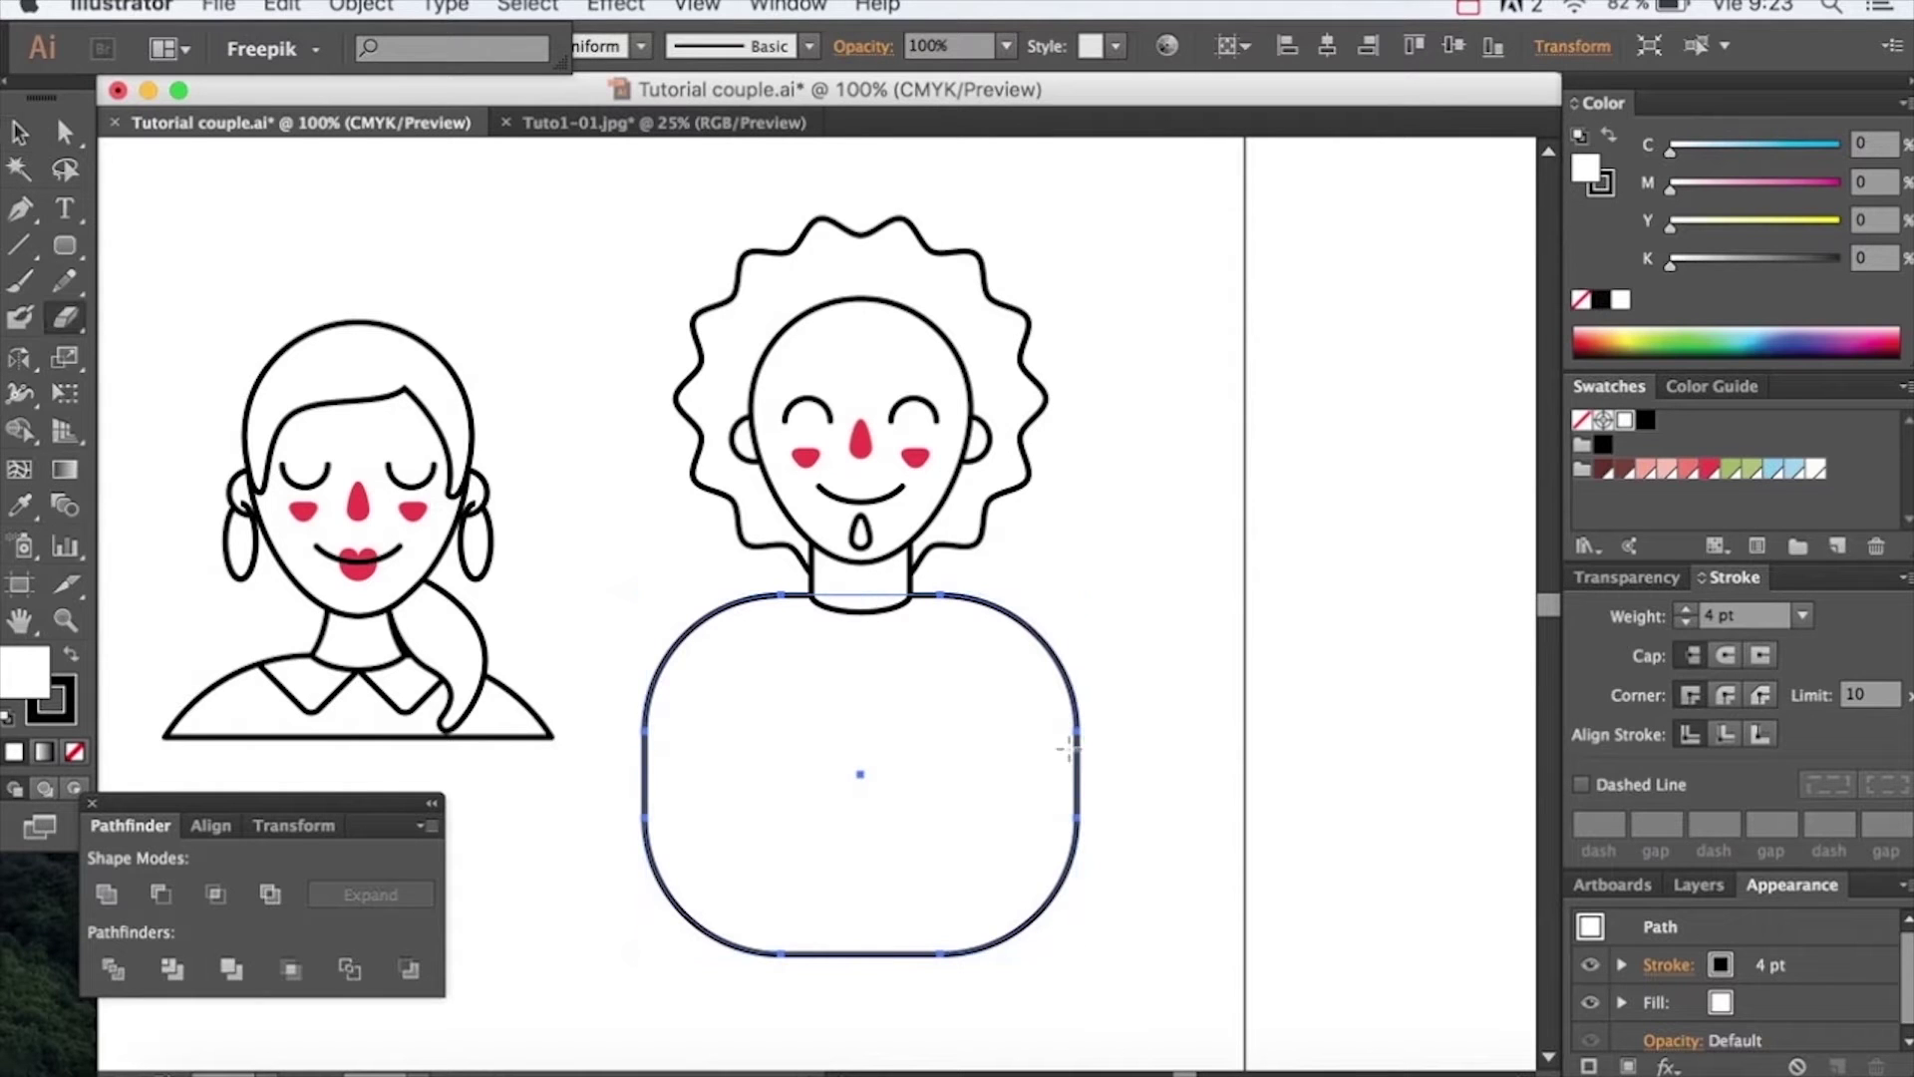
pyautogui.moveTo(1123, 1015)
pyautogui.mouseDown()
pyautogui.moveTo(568, 727)
pyautogui.moveTo(503, 738)
pyautogui.mouseUp()
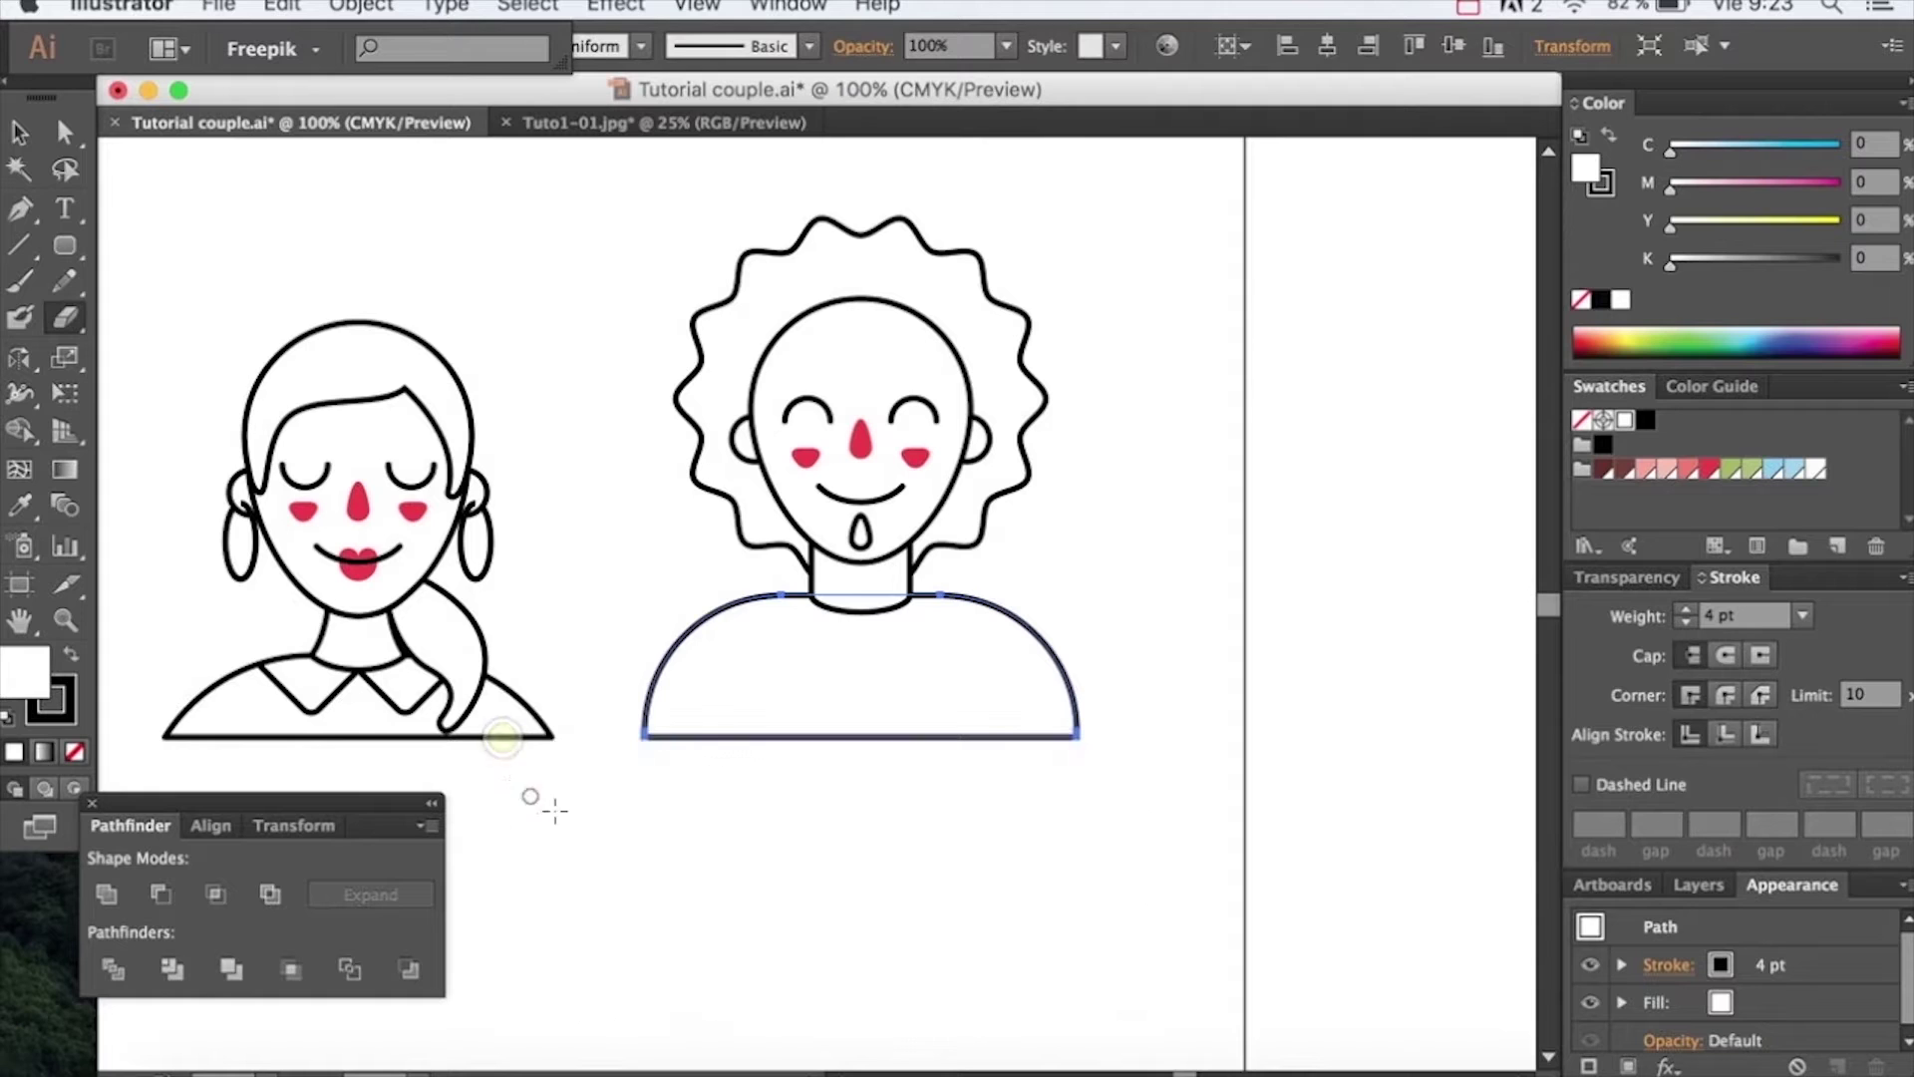
pyautogui.press('v')
pyautogui.click(640, 829)
# Move the whole man drawing down so it sits level with the woman
pyautogui.keyDown('alt'); pyautogui.keyDown('super'); pyautogui.click(717, 686); pyautogui.keyUp('super'); pyautogui.keyUp('alt')
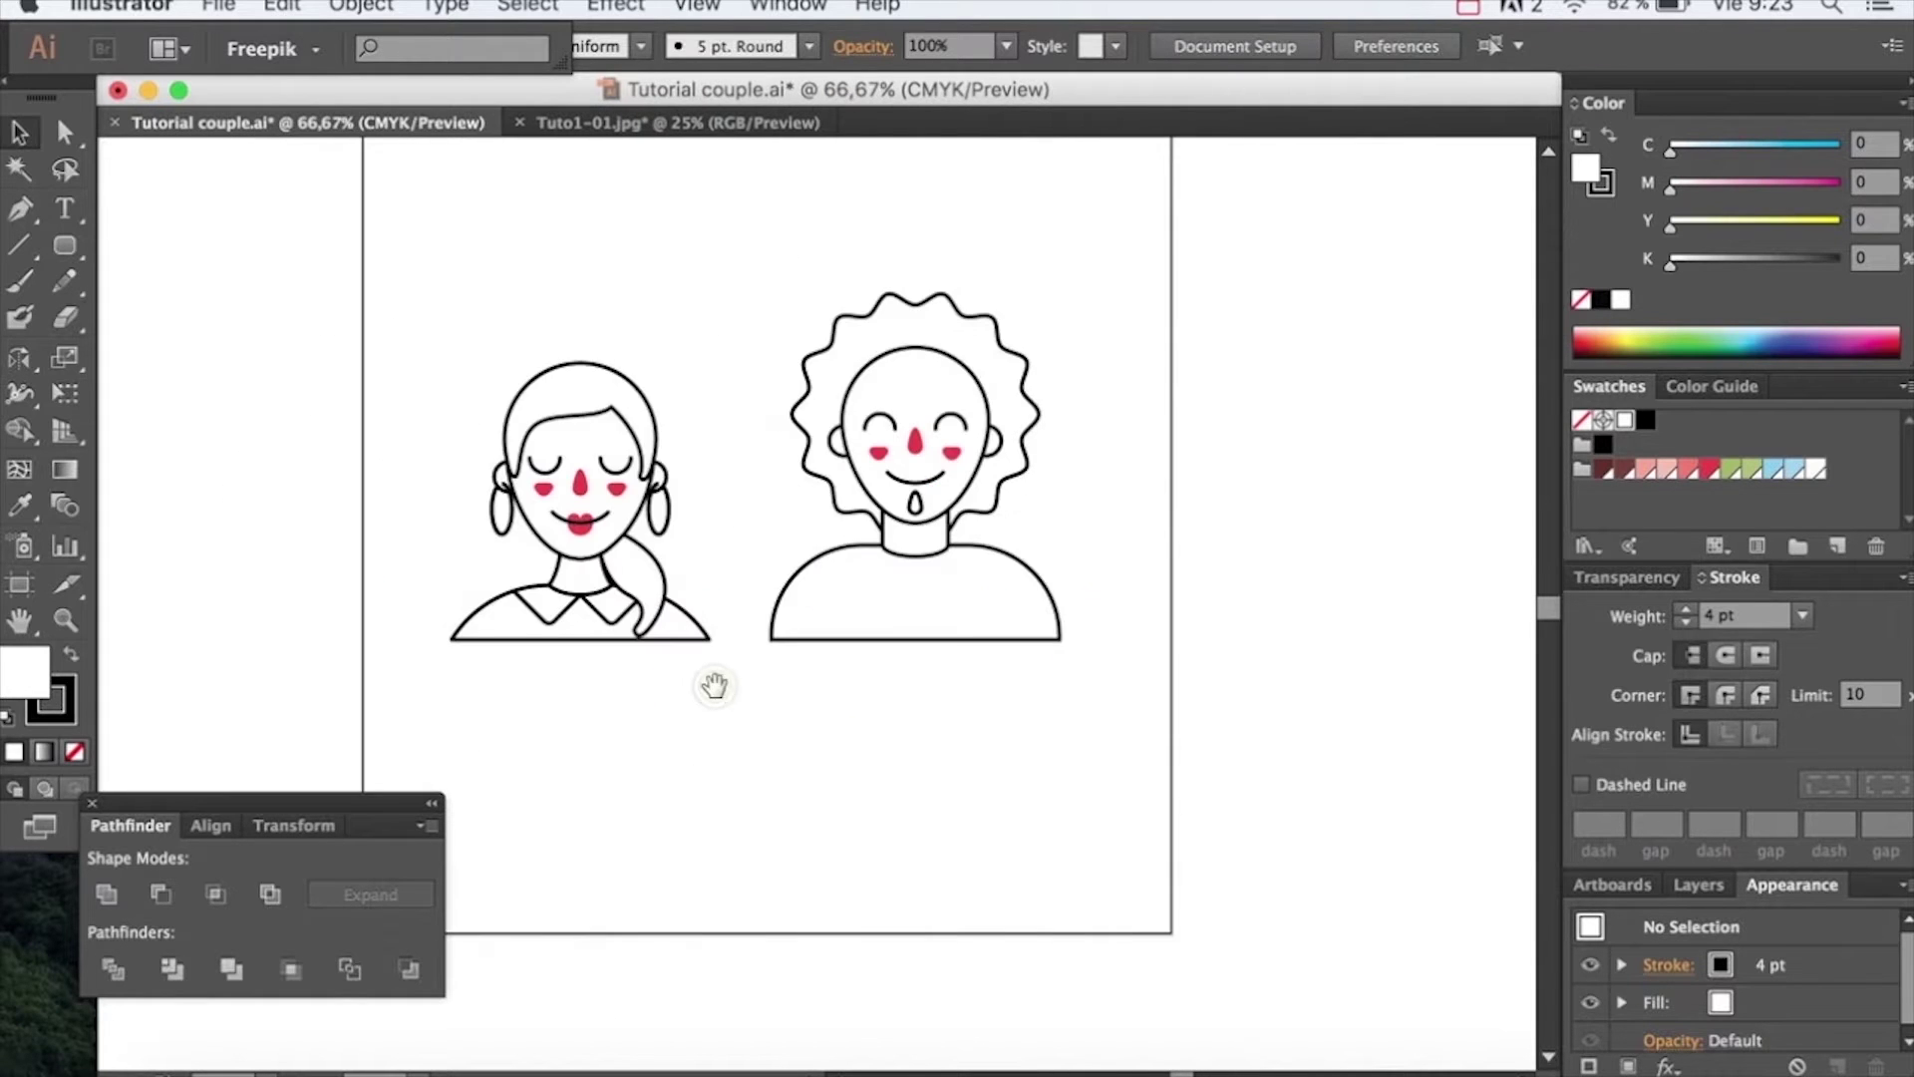
pyautogui.moveTo(718, 688); pyautogui.dragTo(755, 743)
pyautogui.moveTo(1114, 329); pyautogui.dragTo(794, 741)
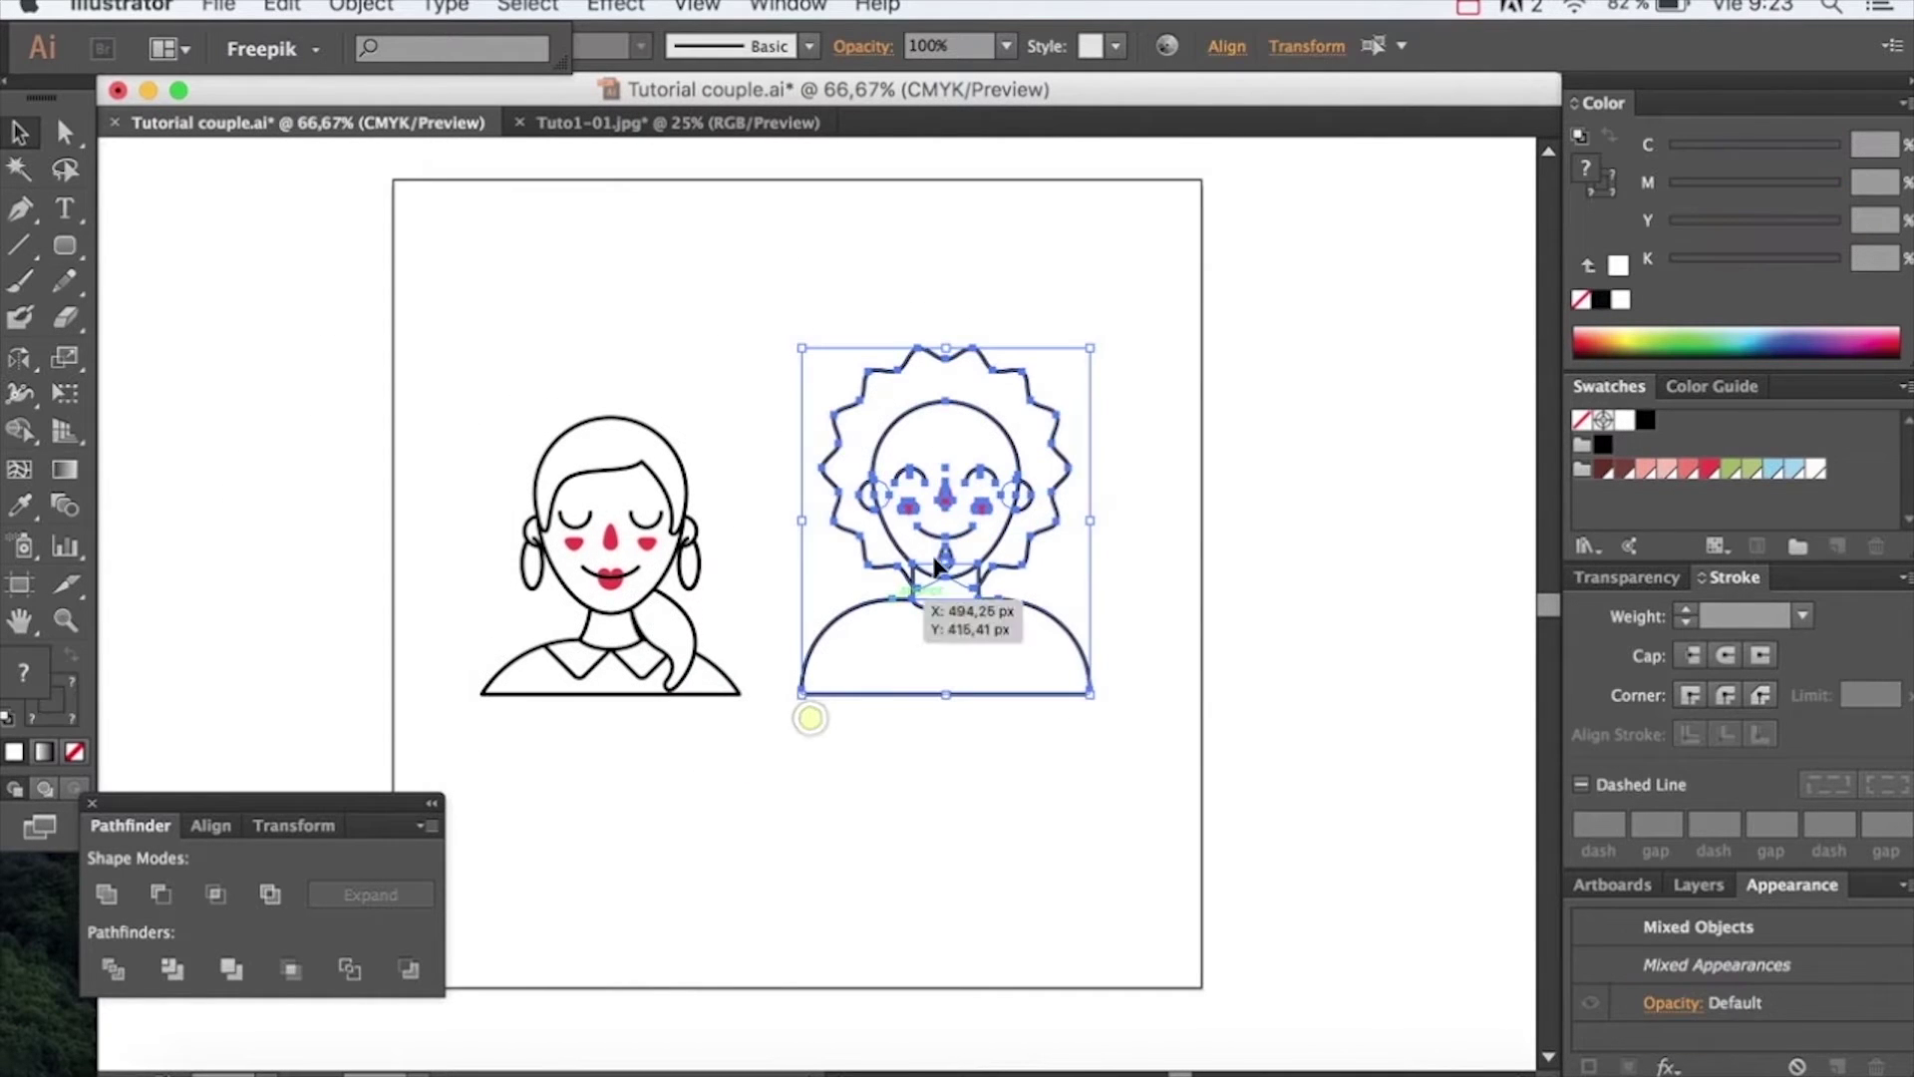
pyautogui.moveTo(939, 576); pyautogui.dragTo(935, 622)
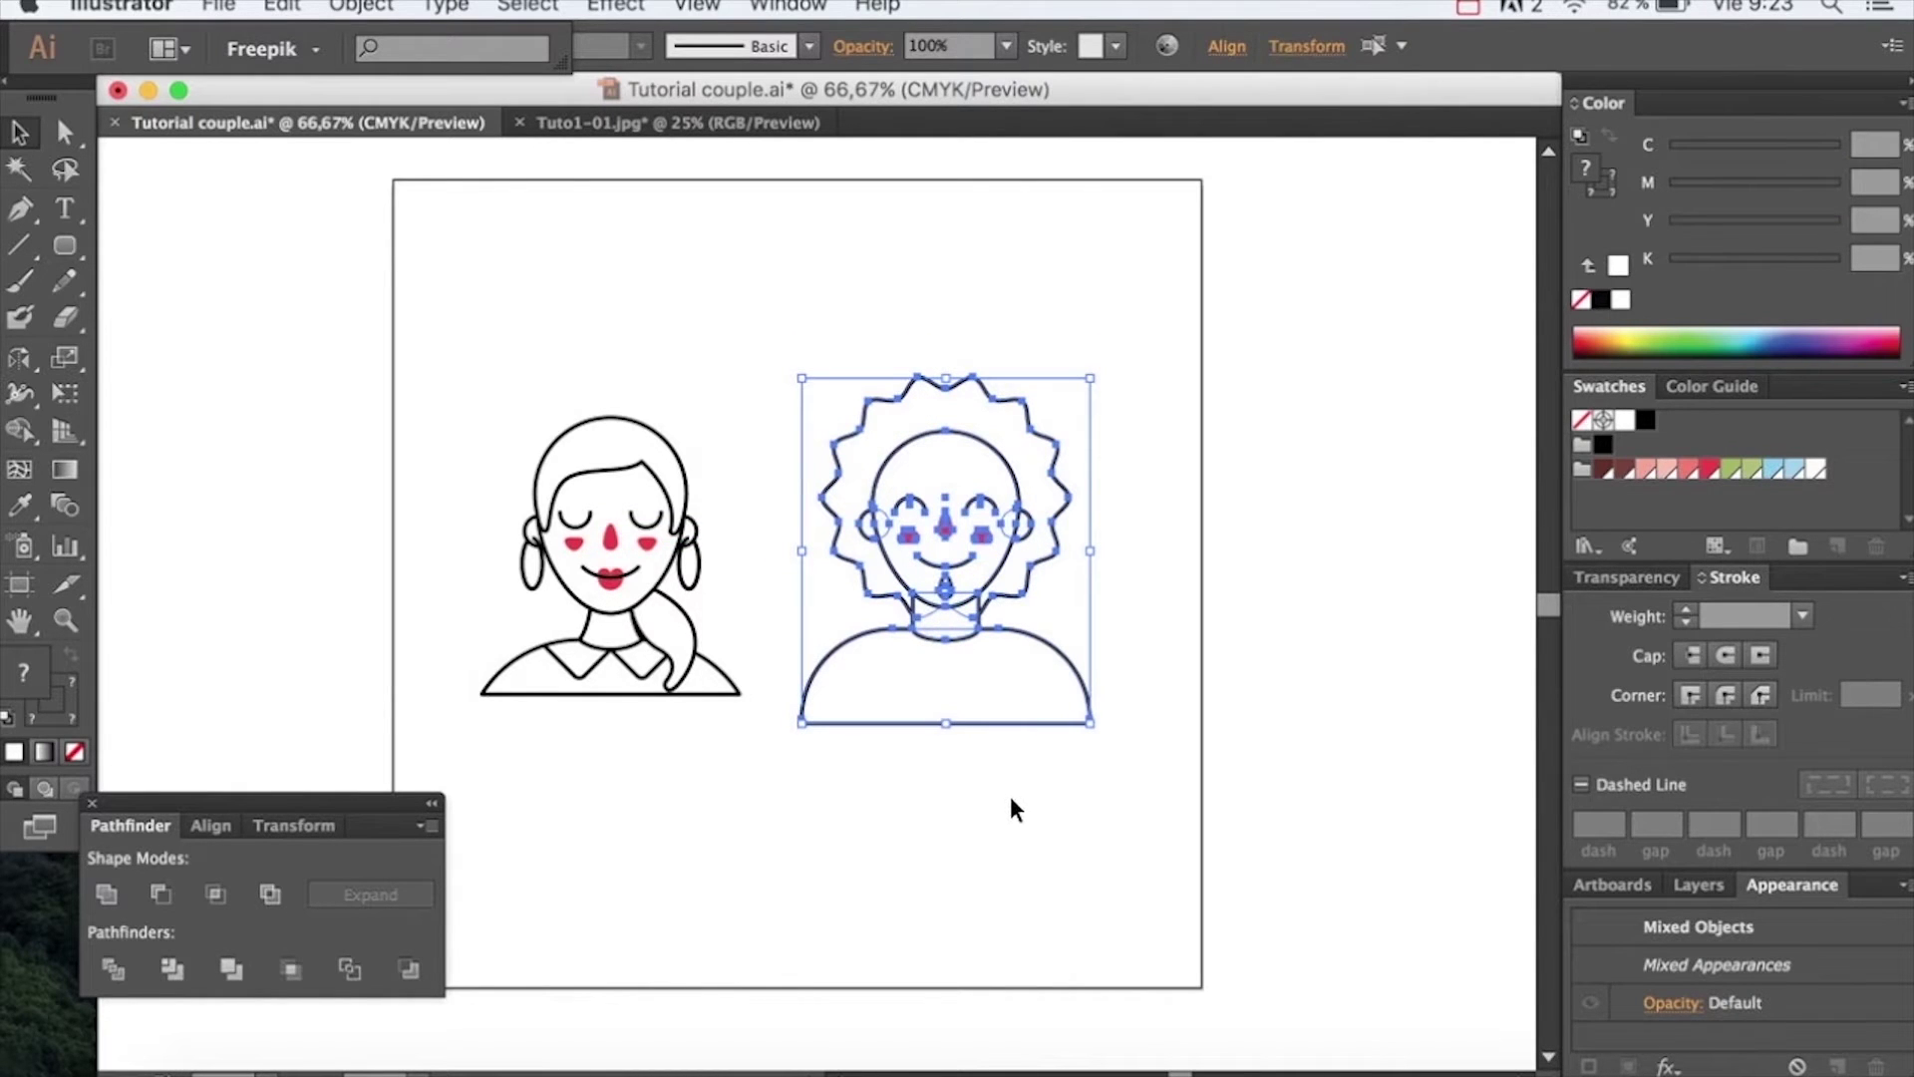
# Erase the flat bottom line of the man's torso path
pyautogui.hotkey('ctrl', 'space')
pyautogui.moveTo(684, 386); pyautogui.dragTo(1119, 937)
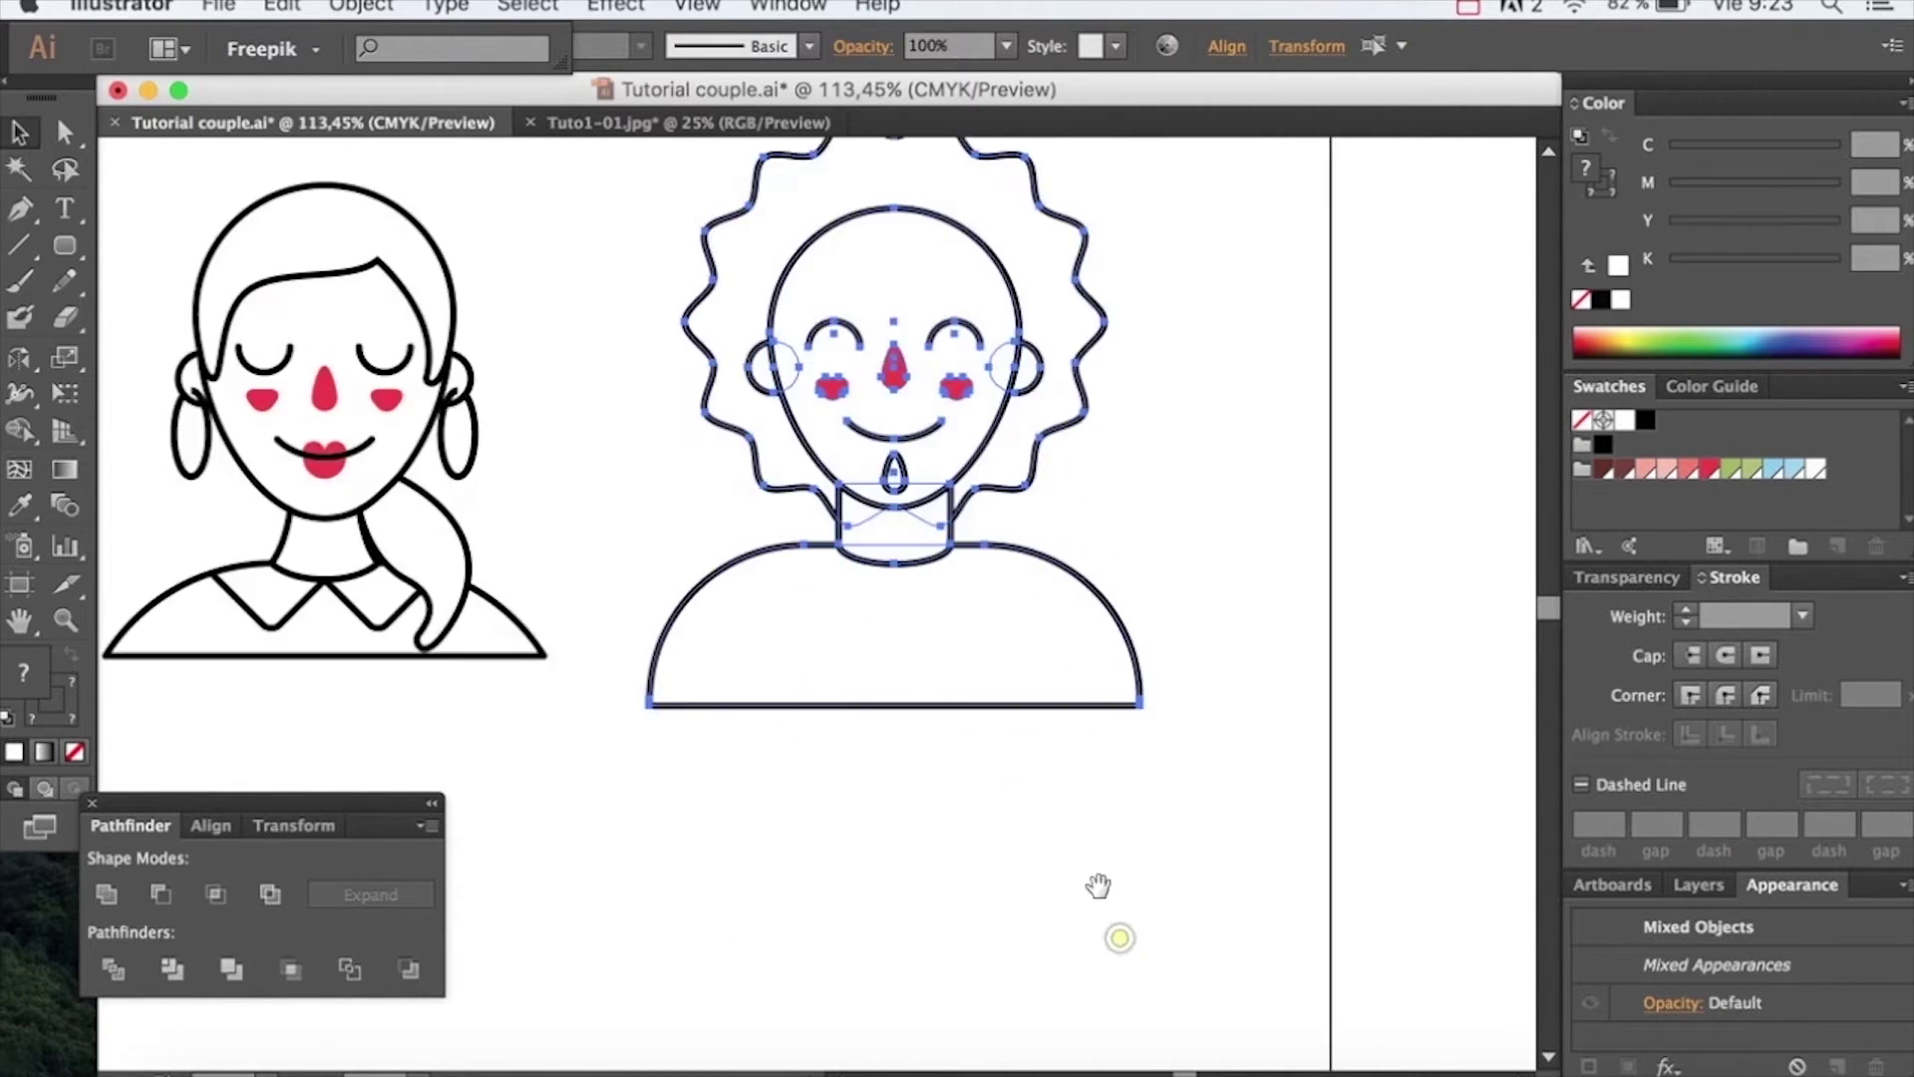
pyautogui.click(829, 723)
pyautogui.click(754, 688)
pyautogui.hotkey('shift', 'e')
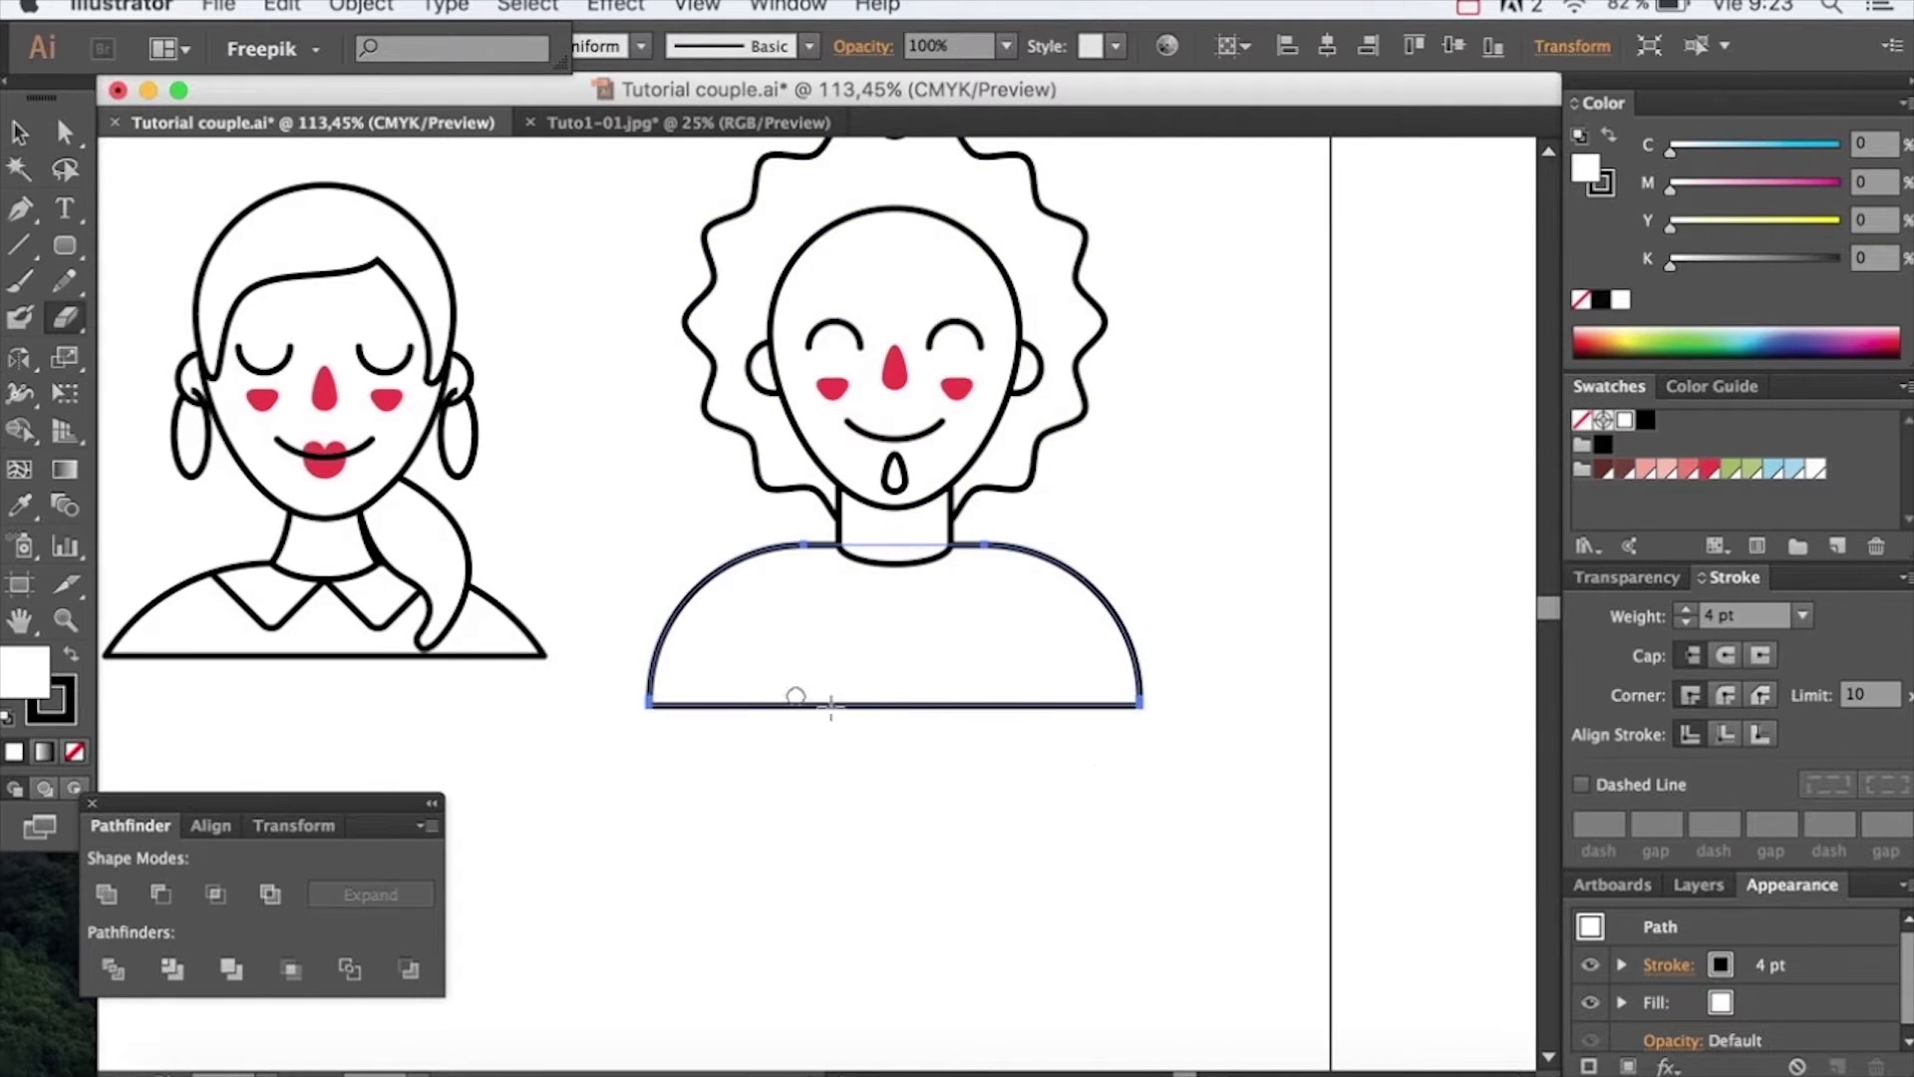
pyautogui.moveTo(1231, 826)
pyautogui.mouseDown()
pyautogui.moveTo(761, 697)
pyautogui.moveTo(512, 675)
pyautogui.moveTo(503, 658)
pyautogui.mouseUp()
# Zoom in on the man and start a new ellipse near his neck
pyautogui.press('v')
pyautogui.click(773, 723)
pyautogui.moveTo(932, 522); pyautogui.dragTo(825, 686)
pyautogui.moveTo(596, 432); pyautogui.dragTo(1015, 934)
pyautogui.press('l')
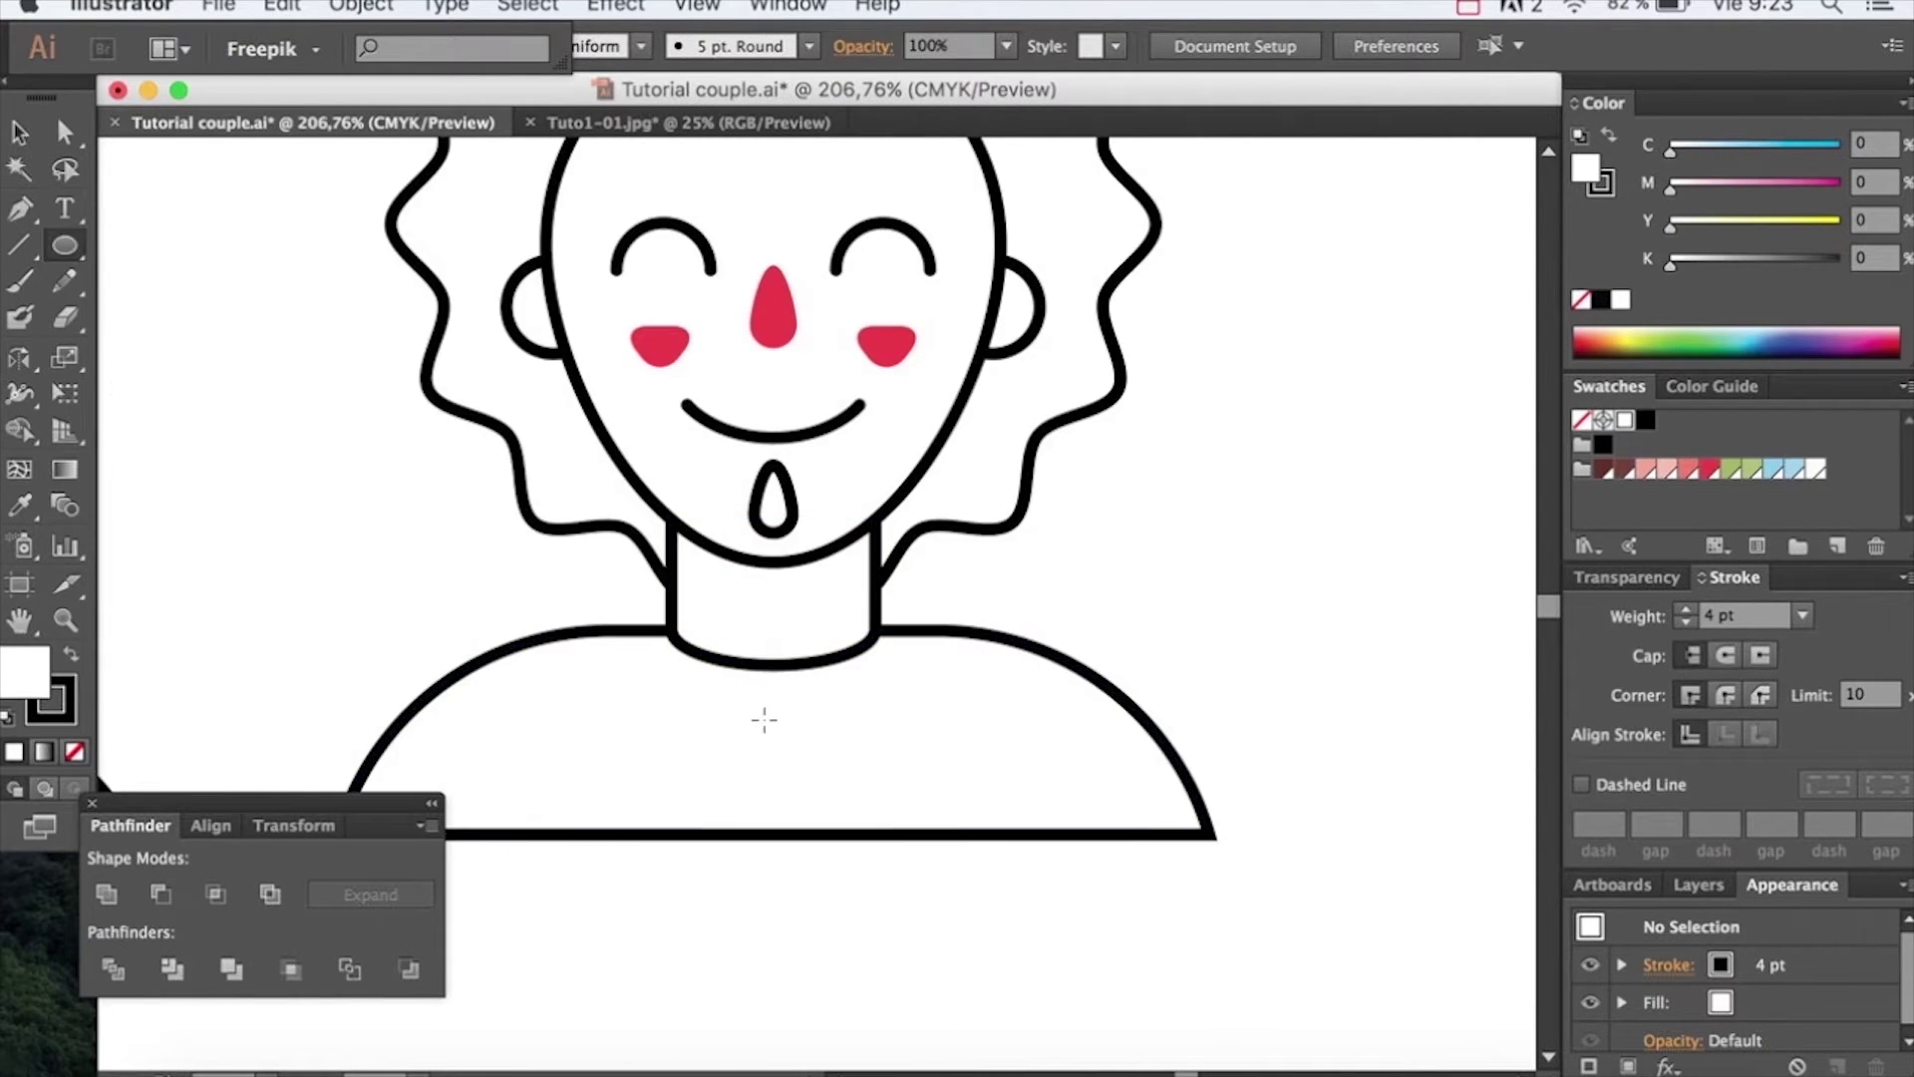
pyautogui.click(759, 722)
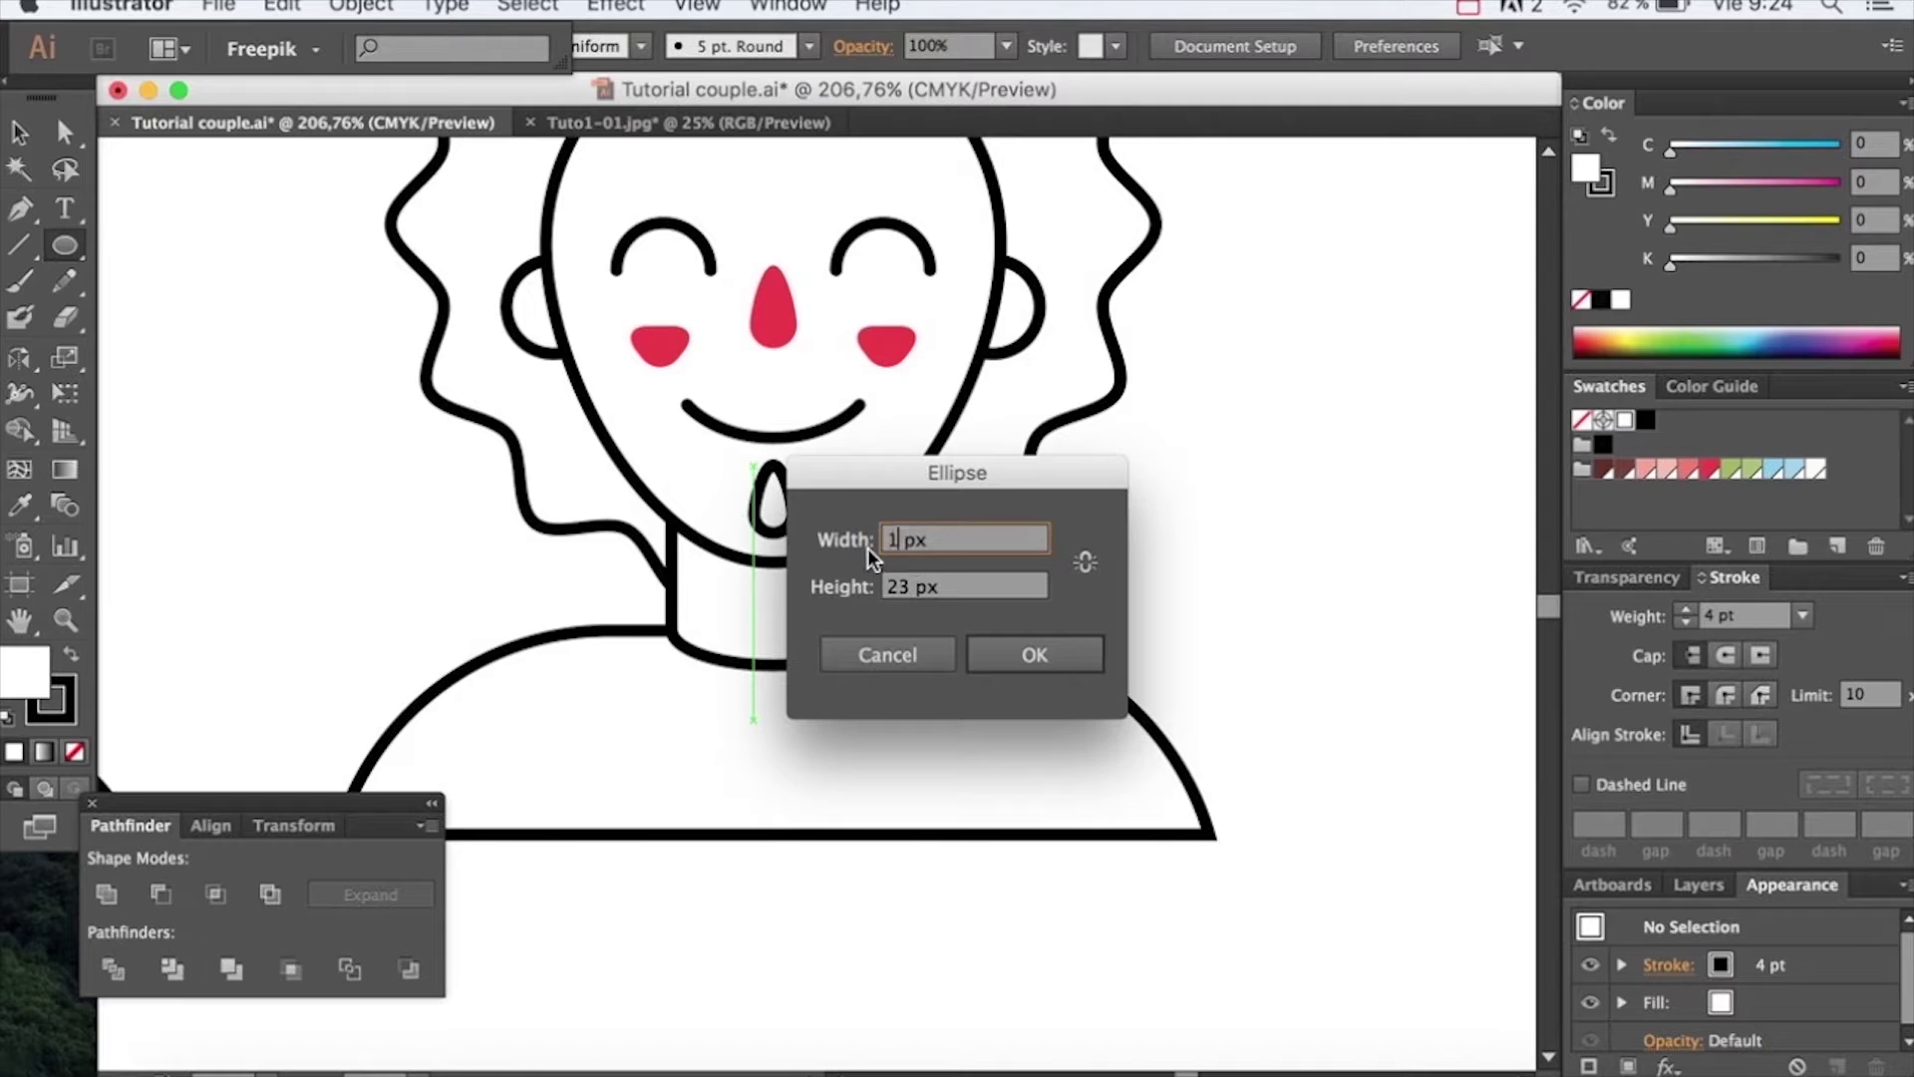
# Create a 100 × 45 px no-fill ellipse and move it to the base of the neck
pyautogui.click(906, 590)
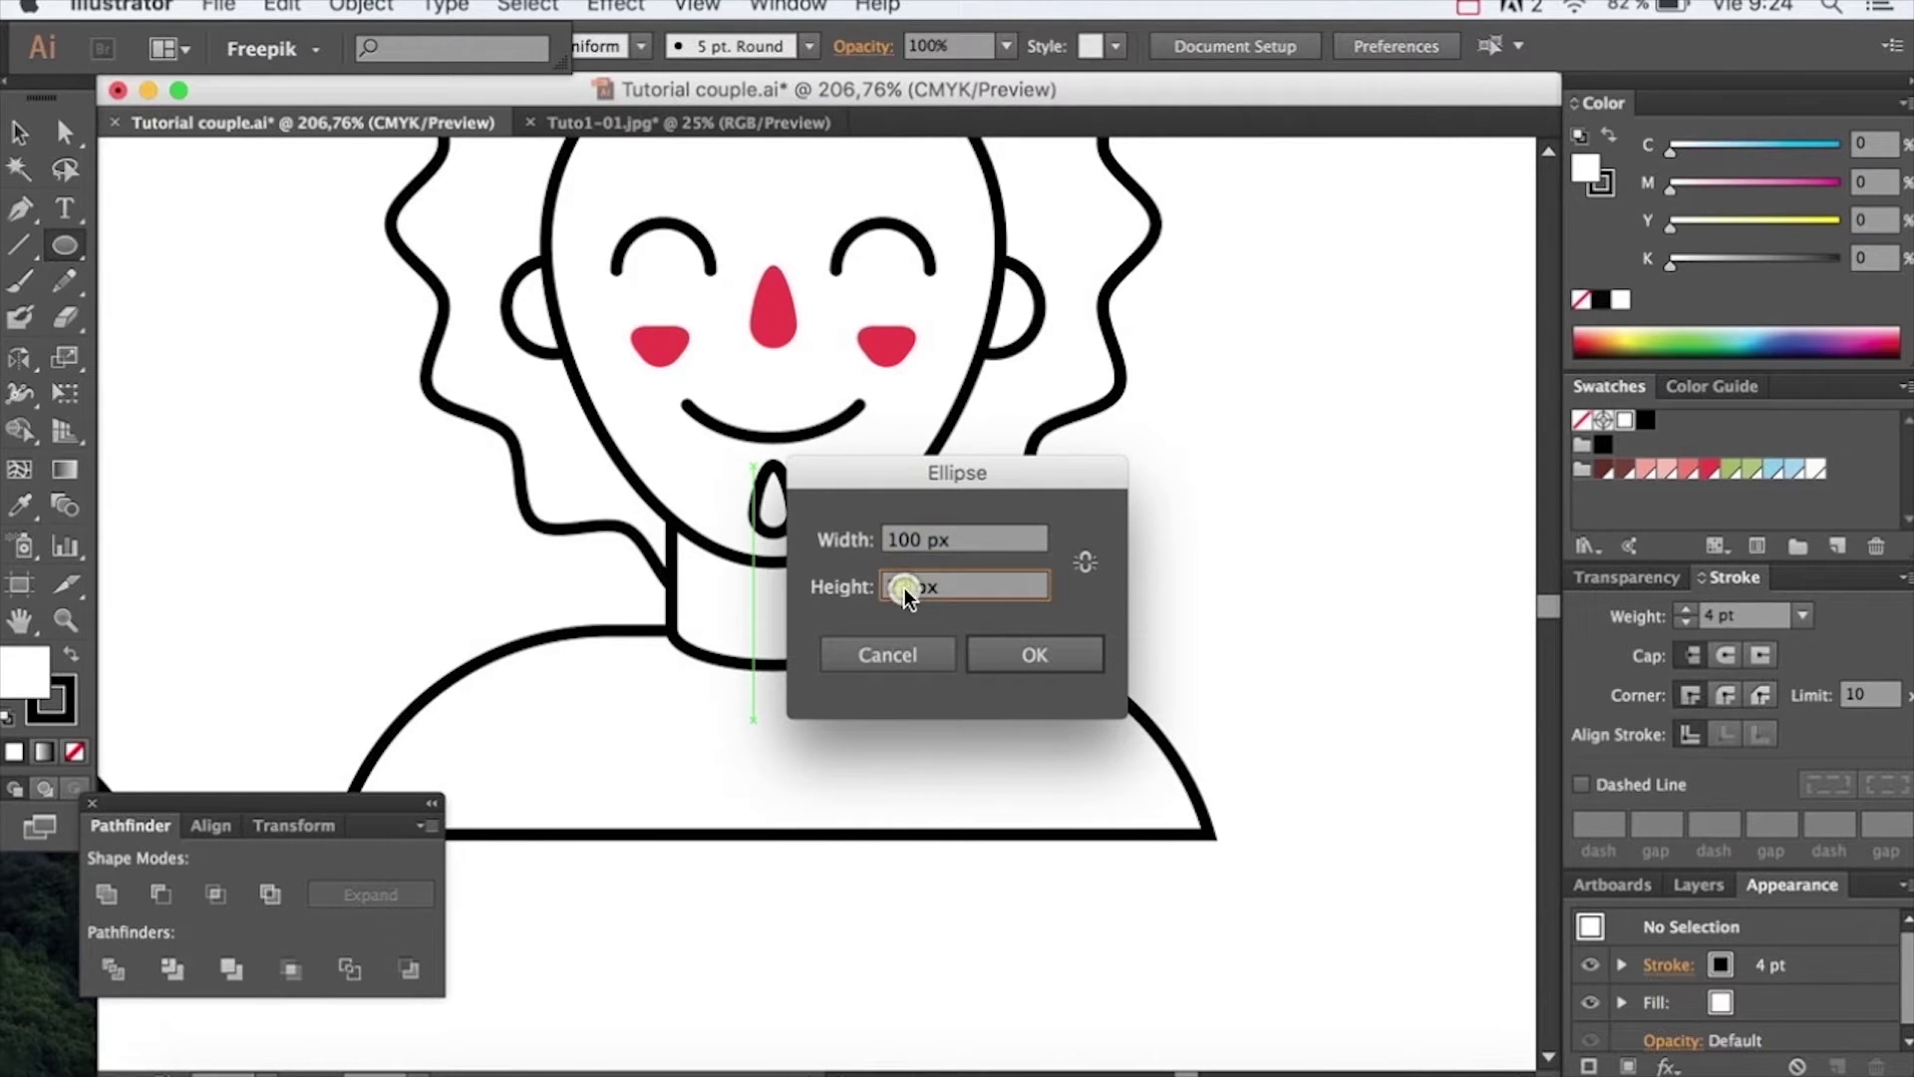
pyautogui.write('45')
pyautogui.click(1027, 656)
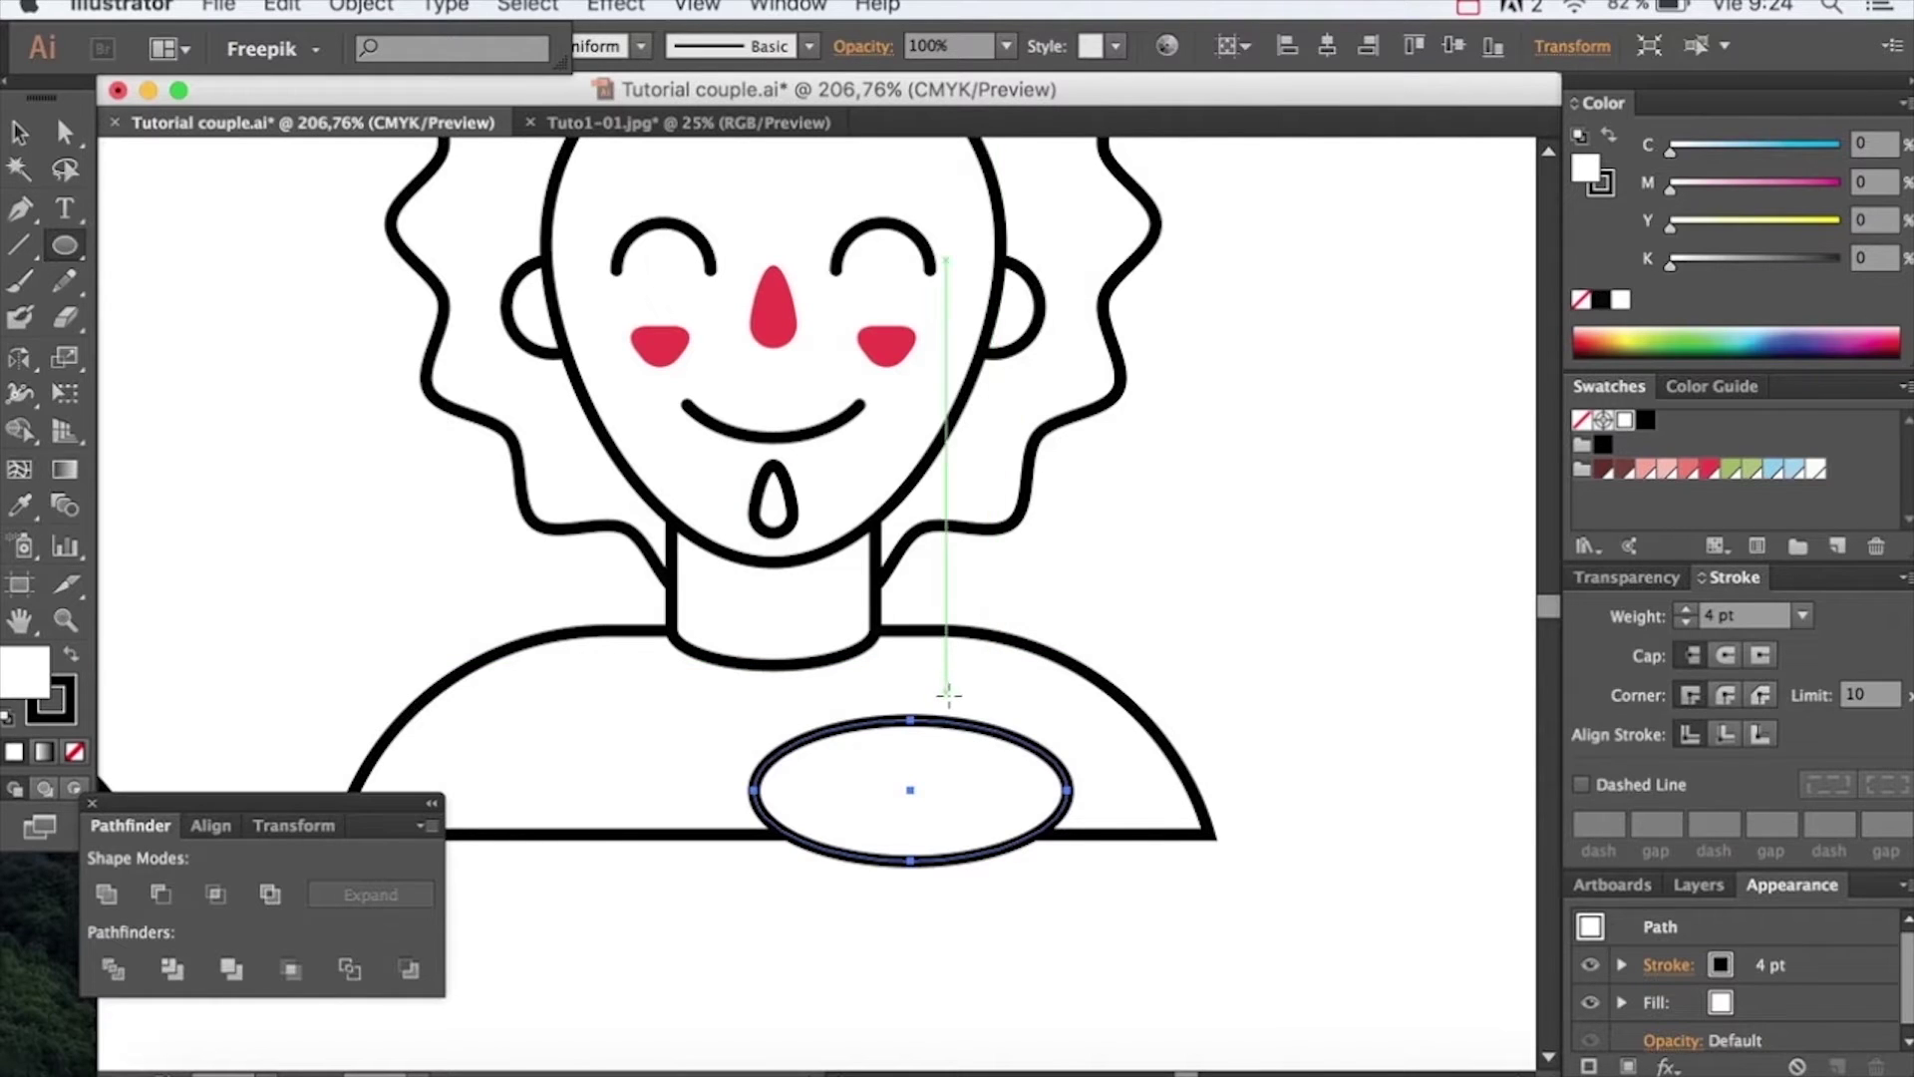
pyautogui.press('v')
pyautogui.click(1582, 301)
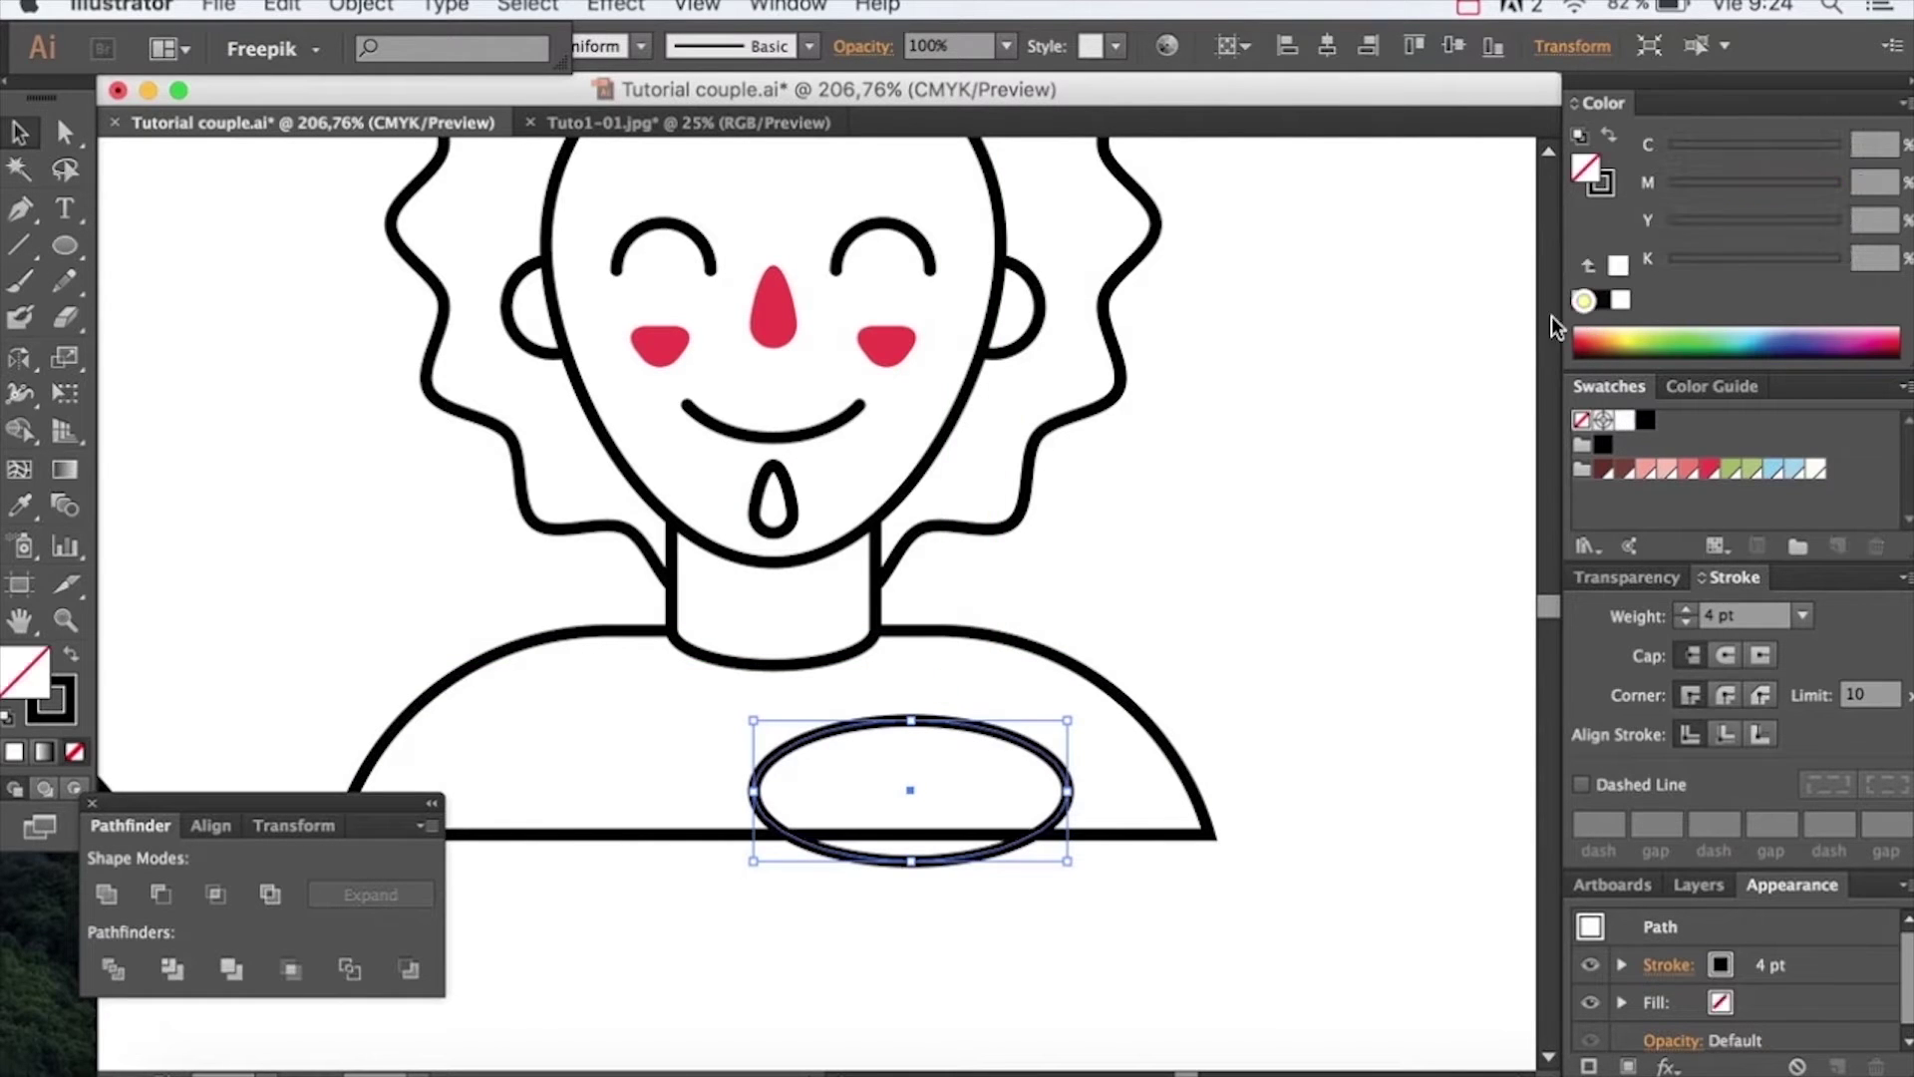
pyautogui.moveTo(930, 720); pyautogui.dragTo(815, 573)
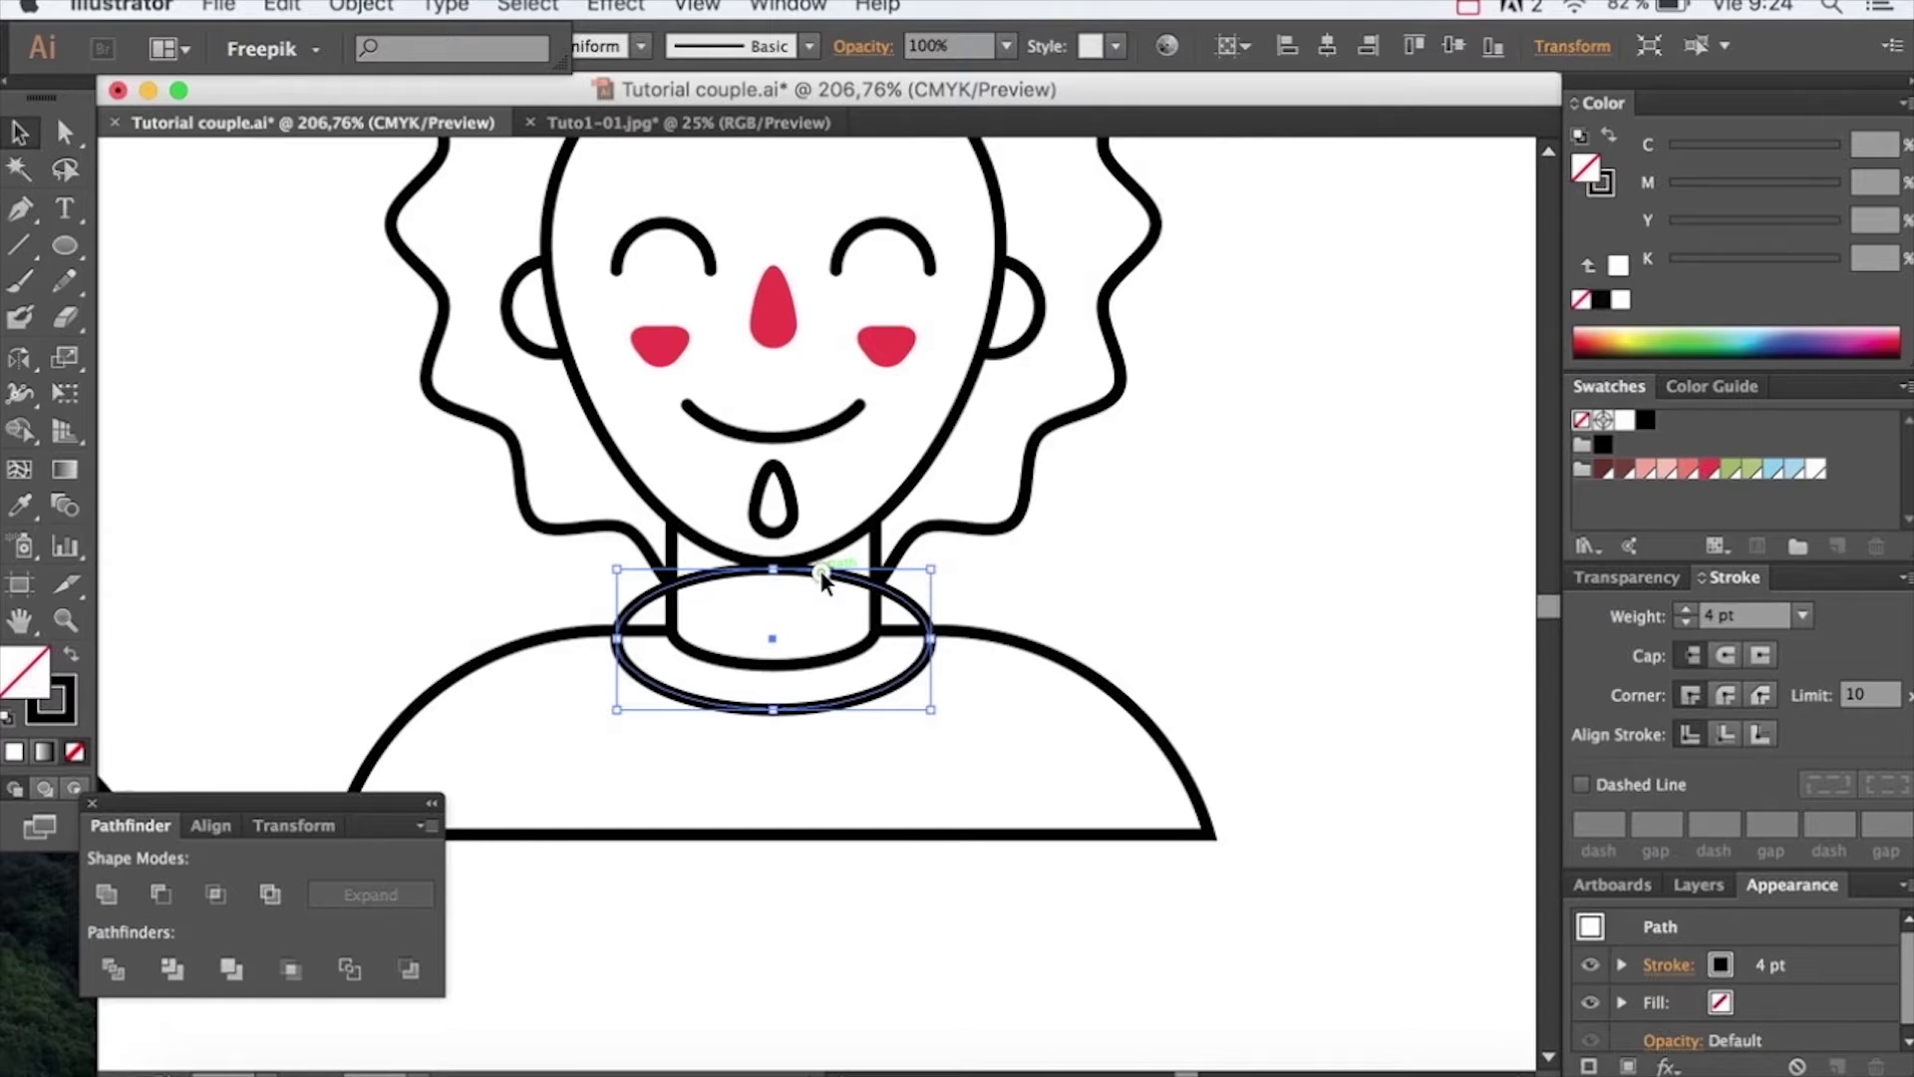
# Cut a front copy of the neck shape out of the body with Minus Front
pyautogui.click(1027, 639)
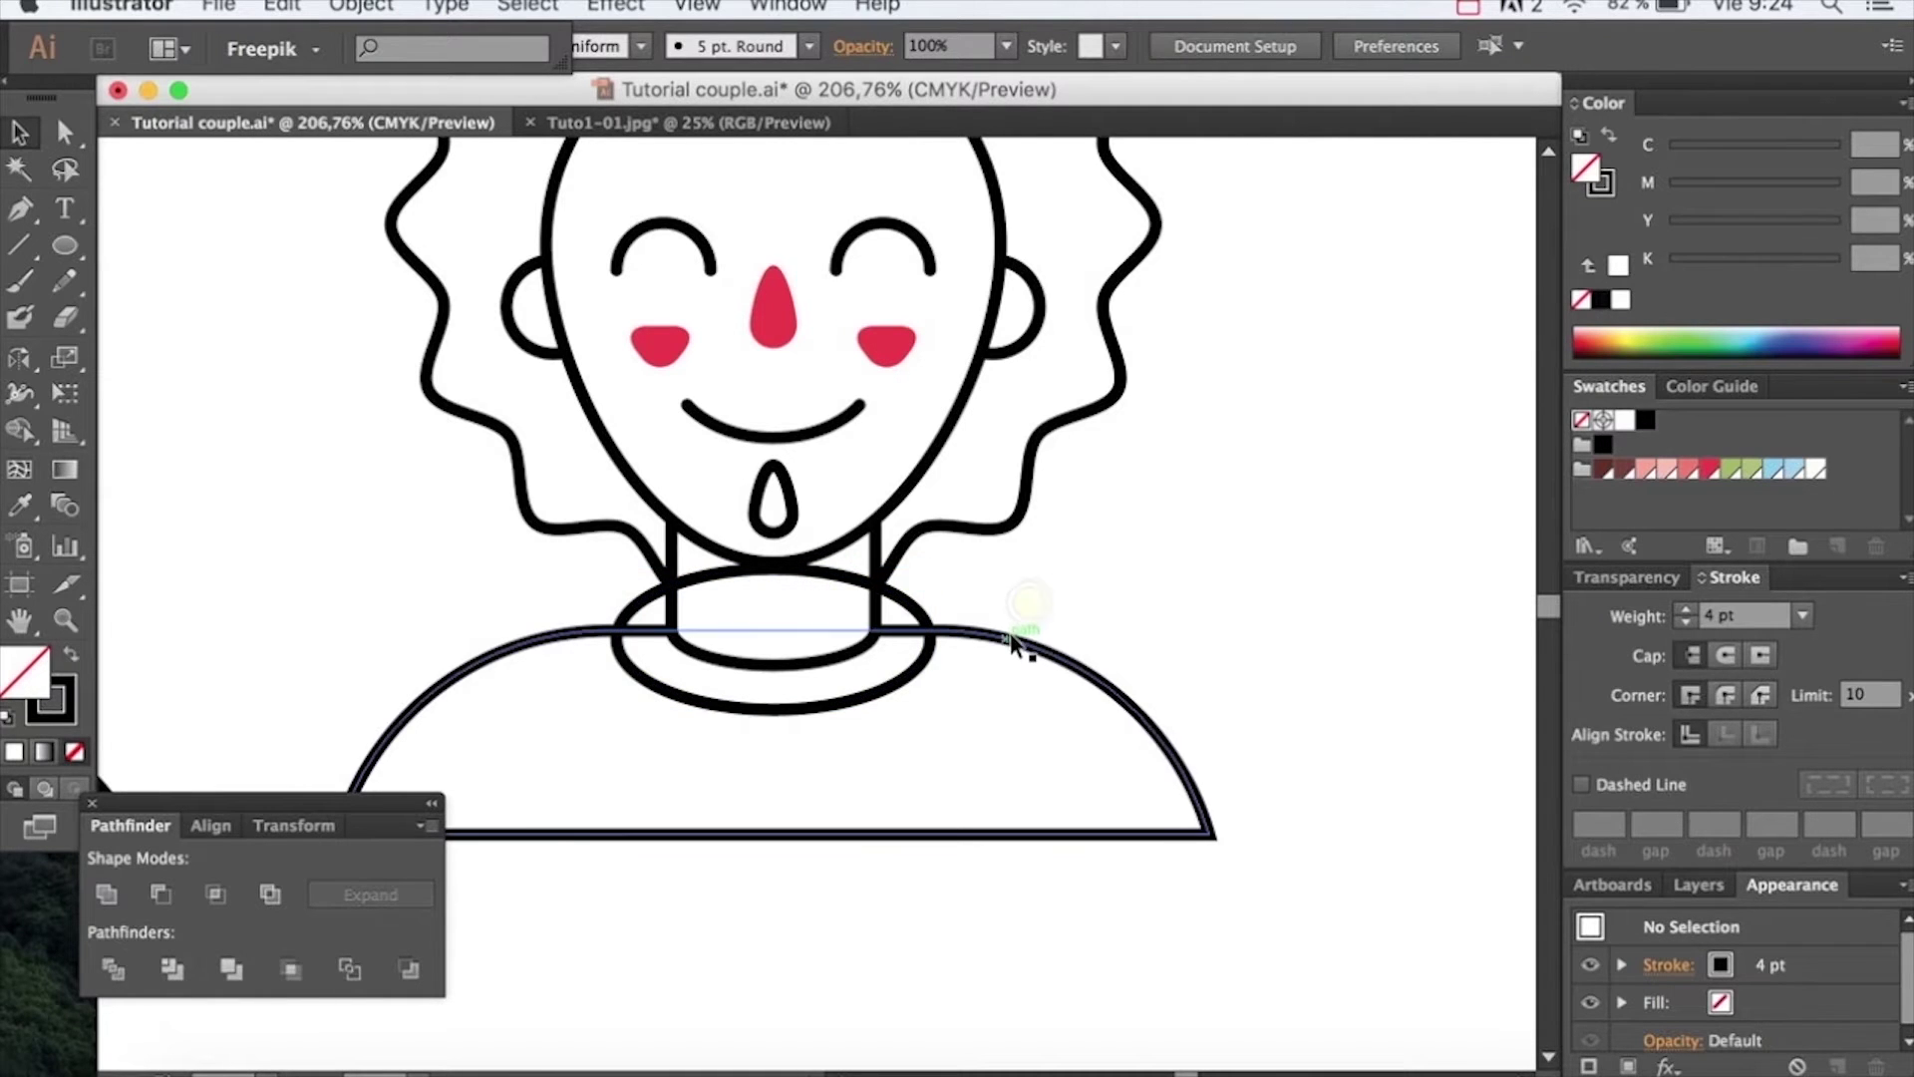
pyautogui.click(876, 599)
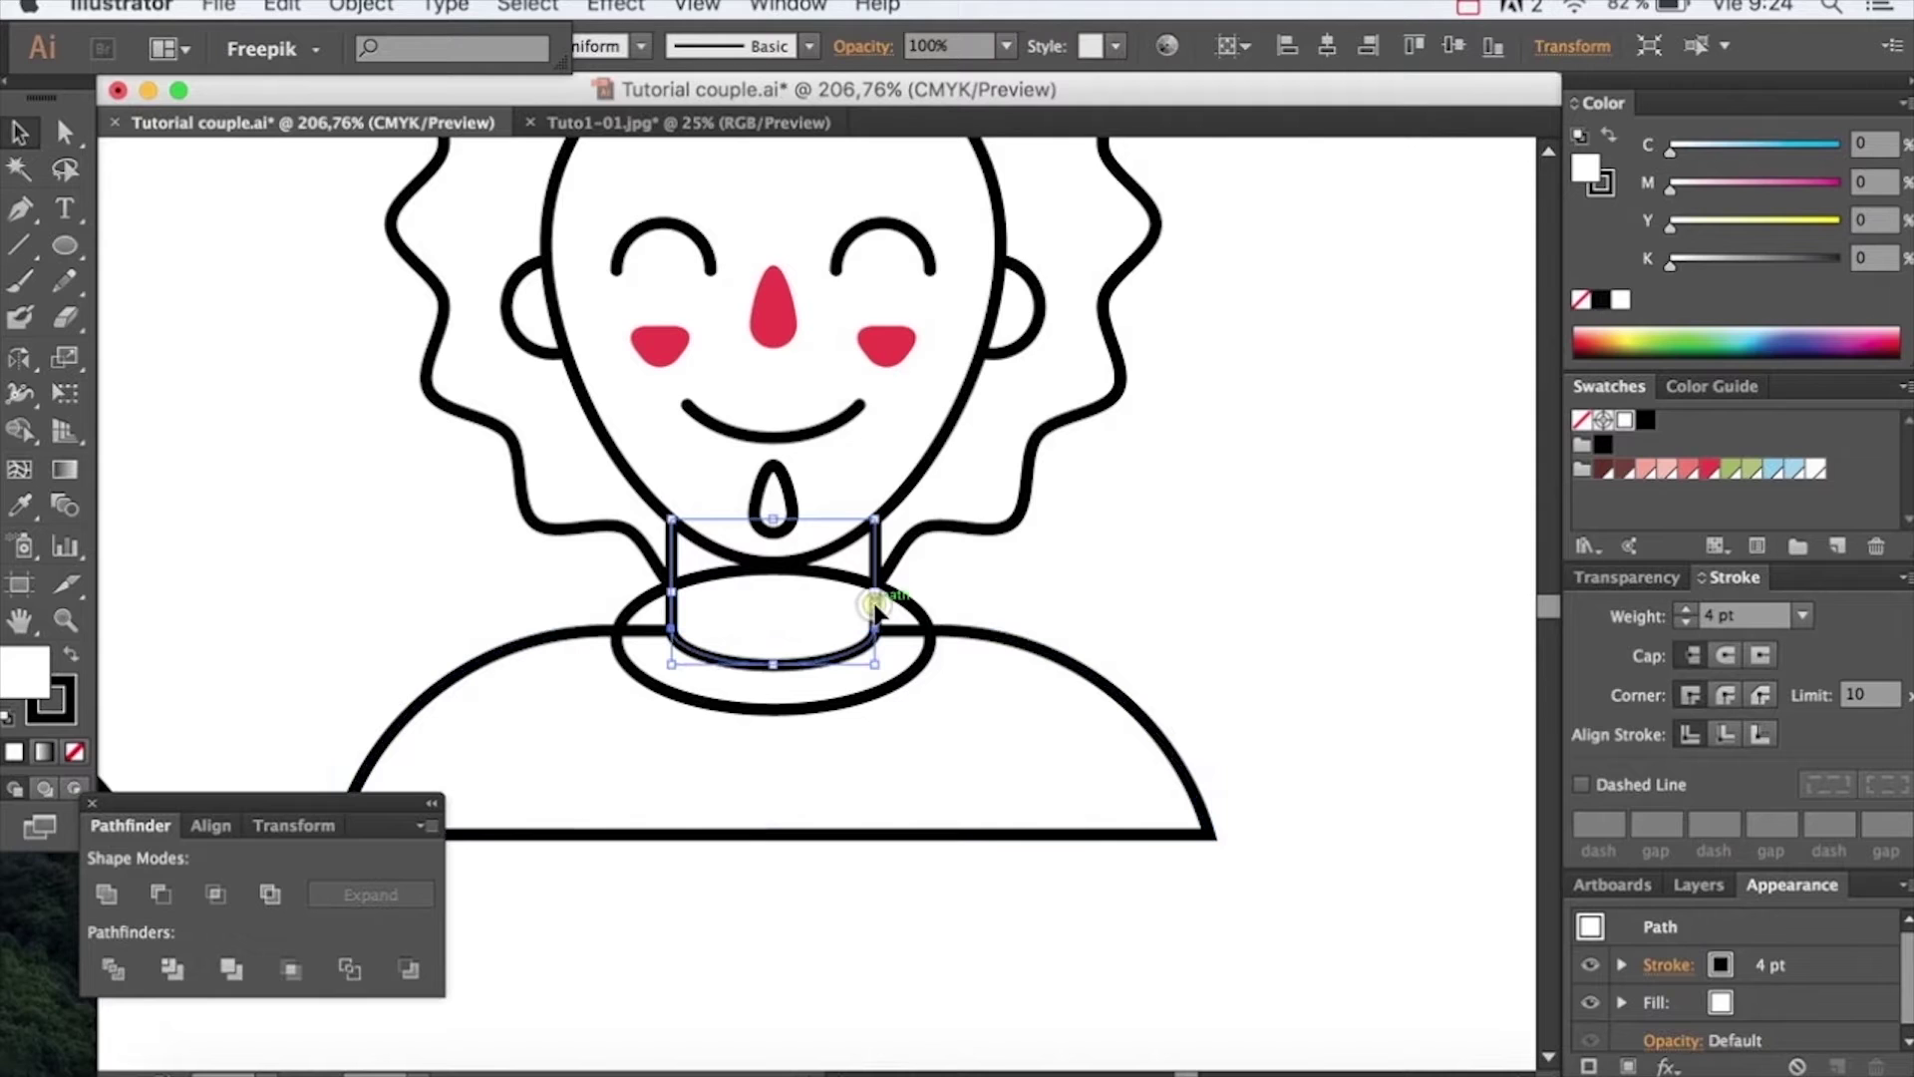
pyautogui.press('super+f')
pyautogui.keyDown('shift'); pyautogui.click(988, 639); pyautogui.keyUp('shift')
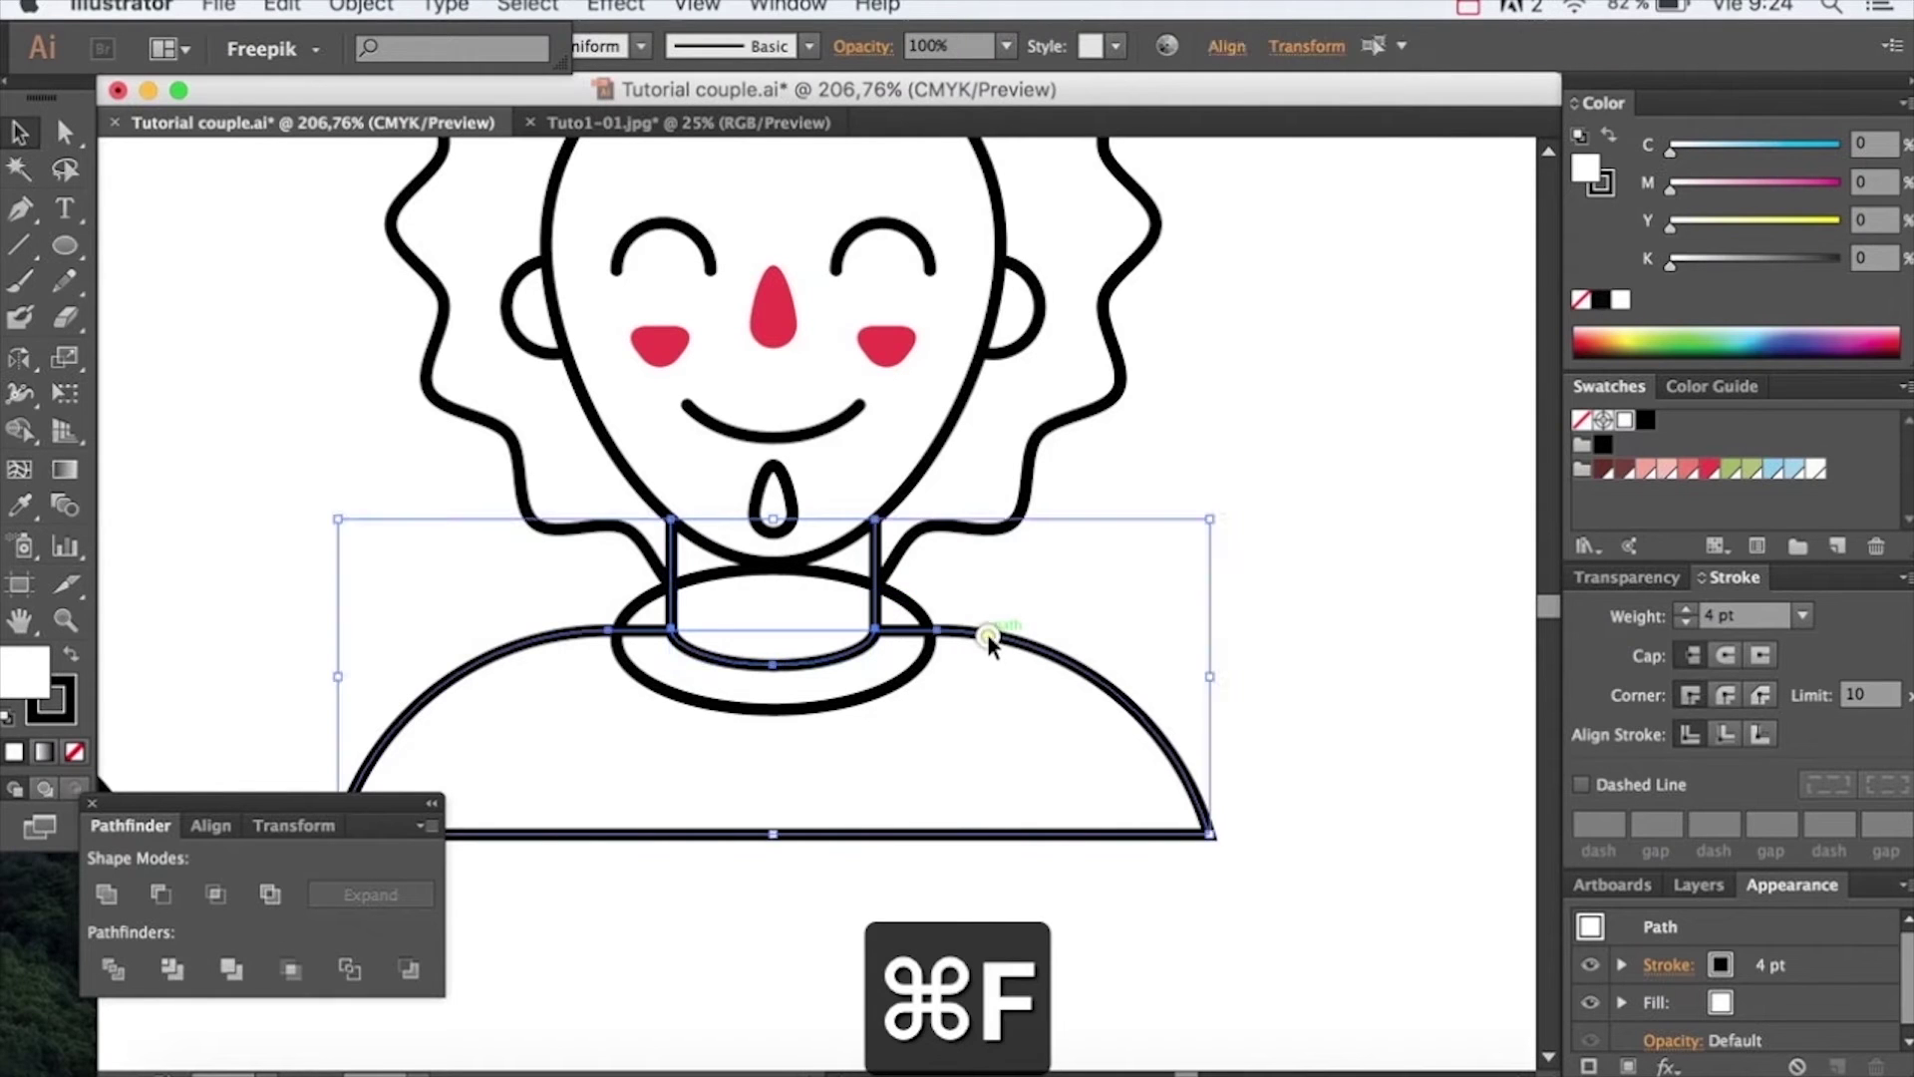
pyautogui.click(162, 895)
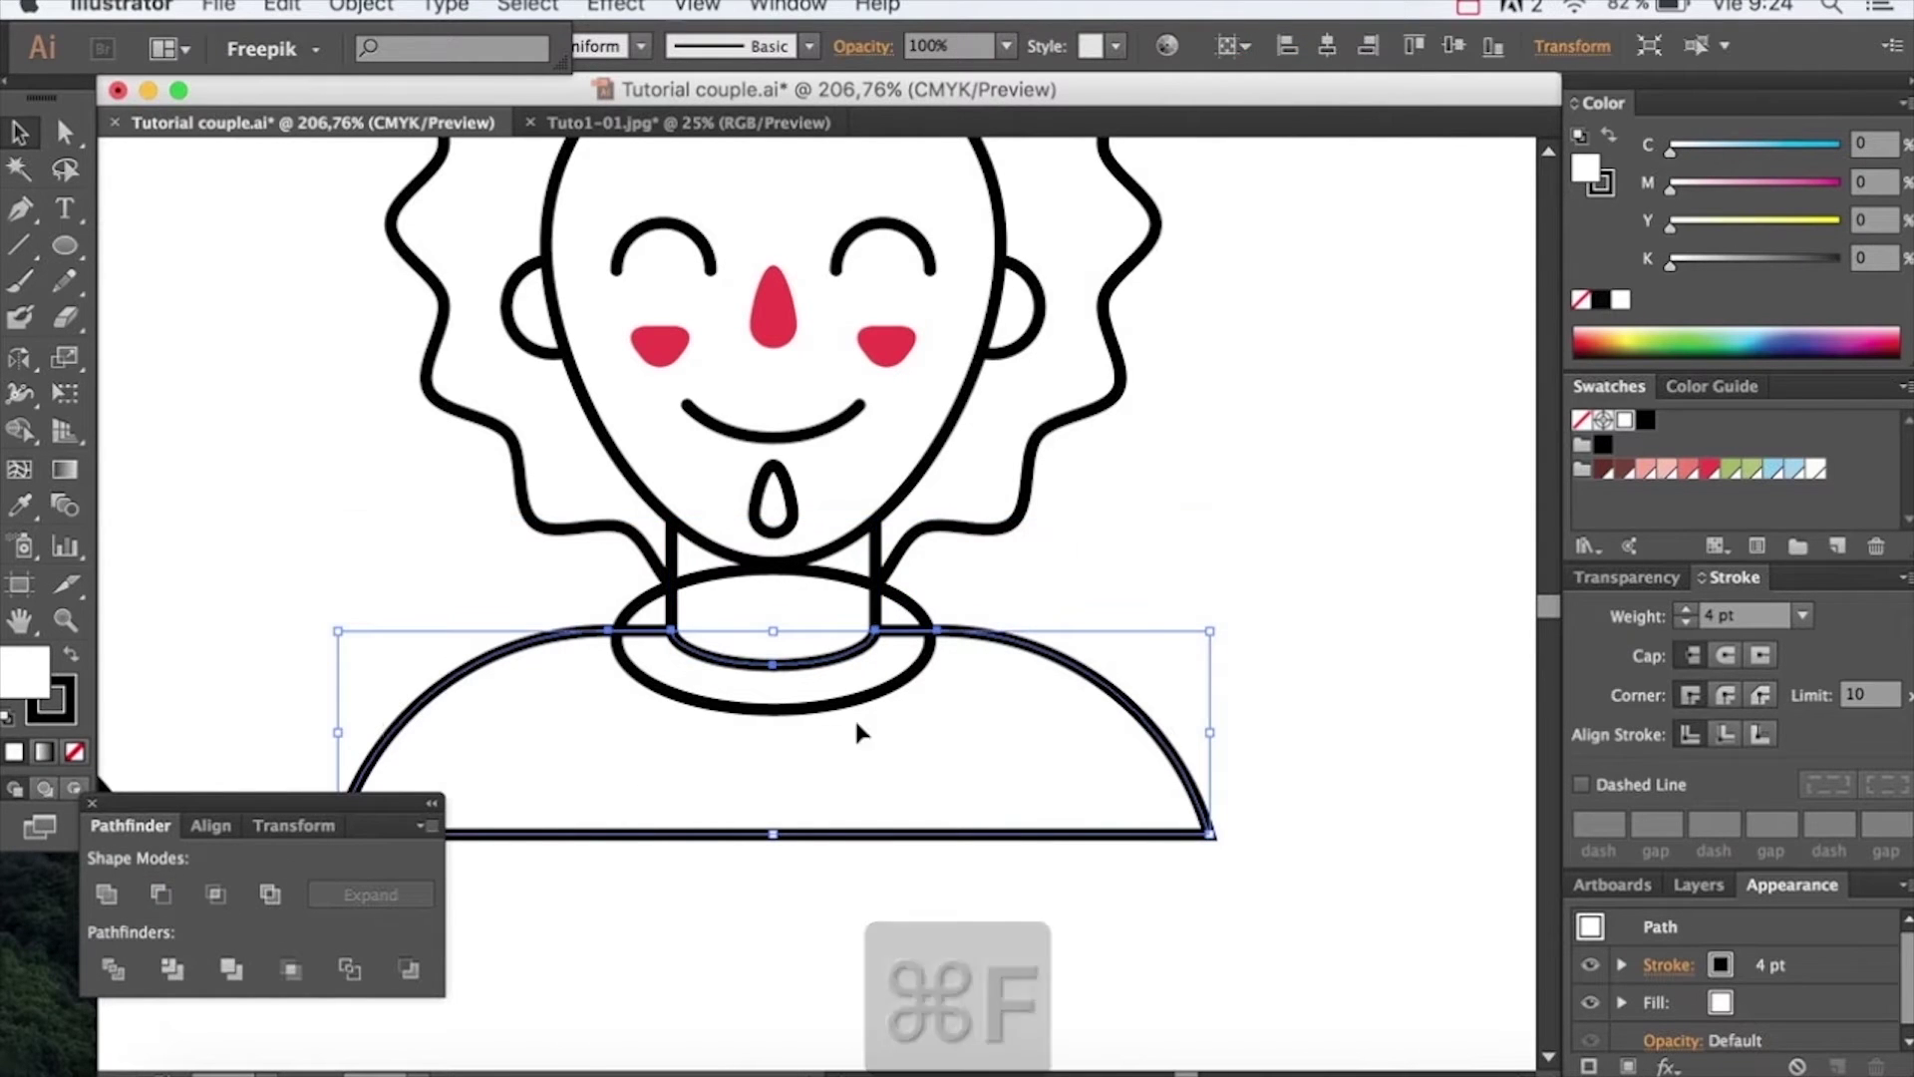
# Clip the collar ellipse inside a front copy of the body shape with ⌘7
pyautogui.press('super+c')
pyautogui.press('super+f')
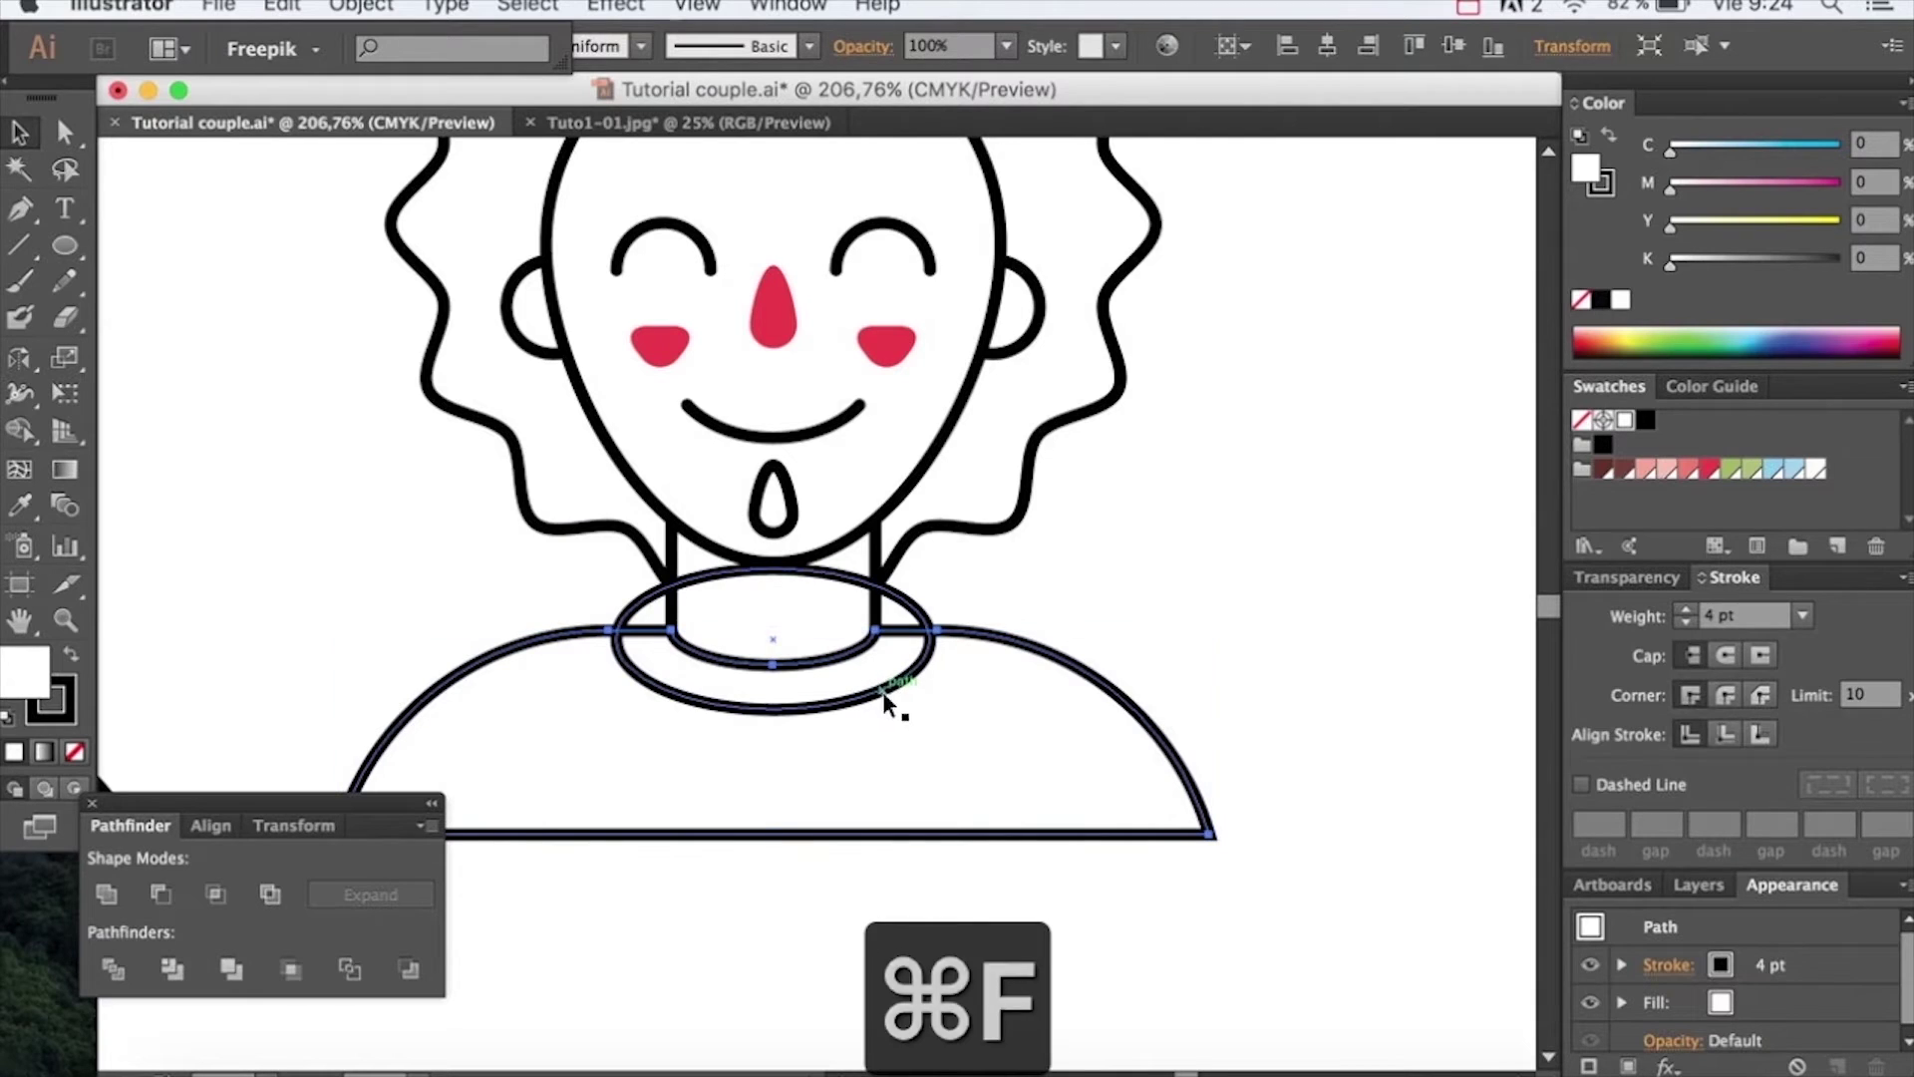
pyautogui.press('super+shift+0')
pyautogui.keyDown('shift'); pyautogui.click(913, 606); pyautogui.keyUp('shift')
pyautogui.press('super+7')
pyautogui.click(1025, 560)
pyautogui.keyDown('alt'); pyautogui.keyDown('super'); pyautogui.click(840, 555); pyautogui.keyUp('super'); pyautogui.keyUp('alt')
pyautogui.keyDown('alt'); pyautogui.keyDown('super'); pyautogui.click(816, 552); pyautogui.keyUp('super'); pyautogui.keyUp('alt')
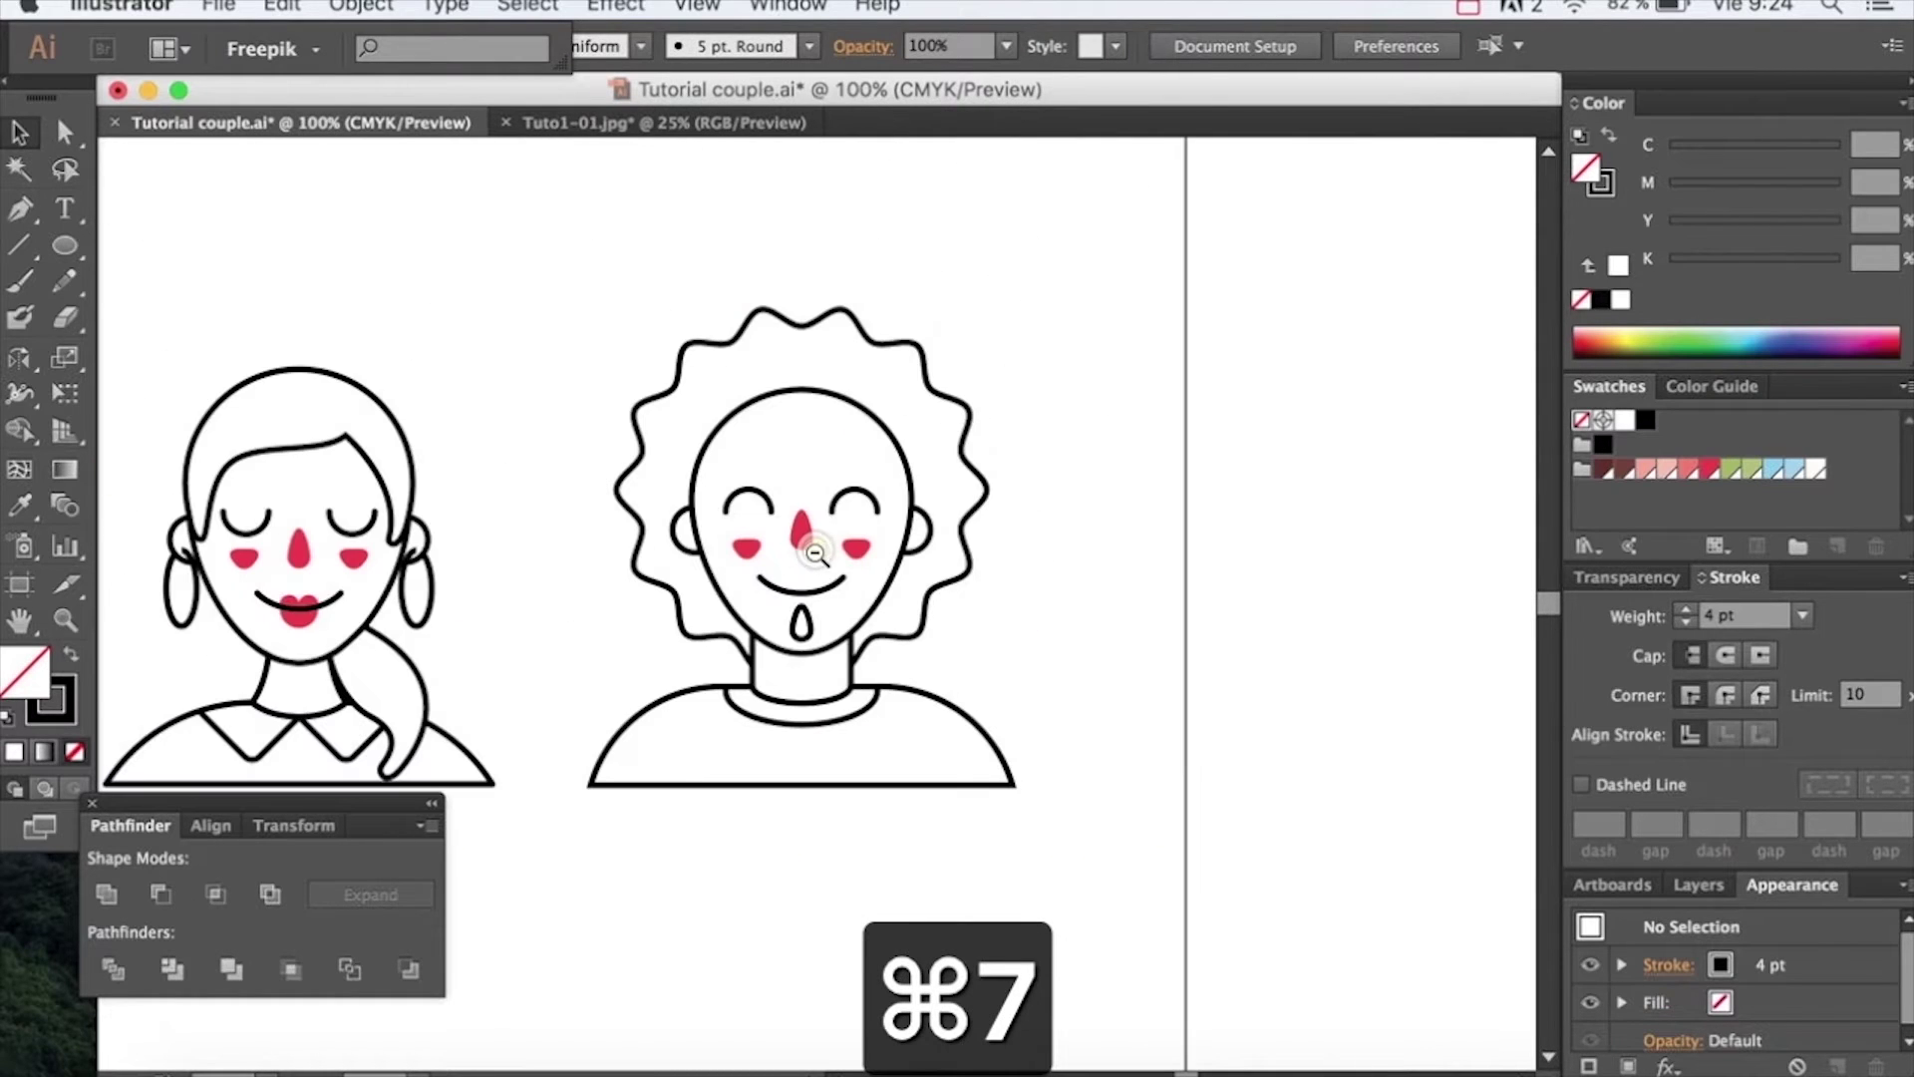
# Zoom in on the man's face and start a Pen line beside his left ear
pyautogui.keyDown('alt'); pyautogui.keyDown('super'); pyautogui.click(803, 566); pyautogui.keyUp('super'); pyautogui.keyUp('alt')
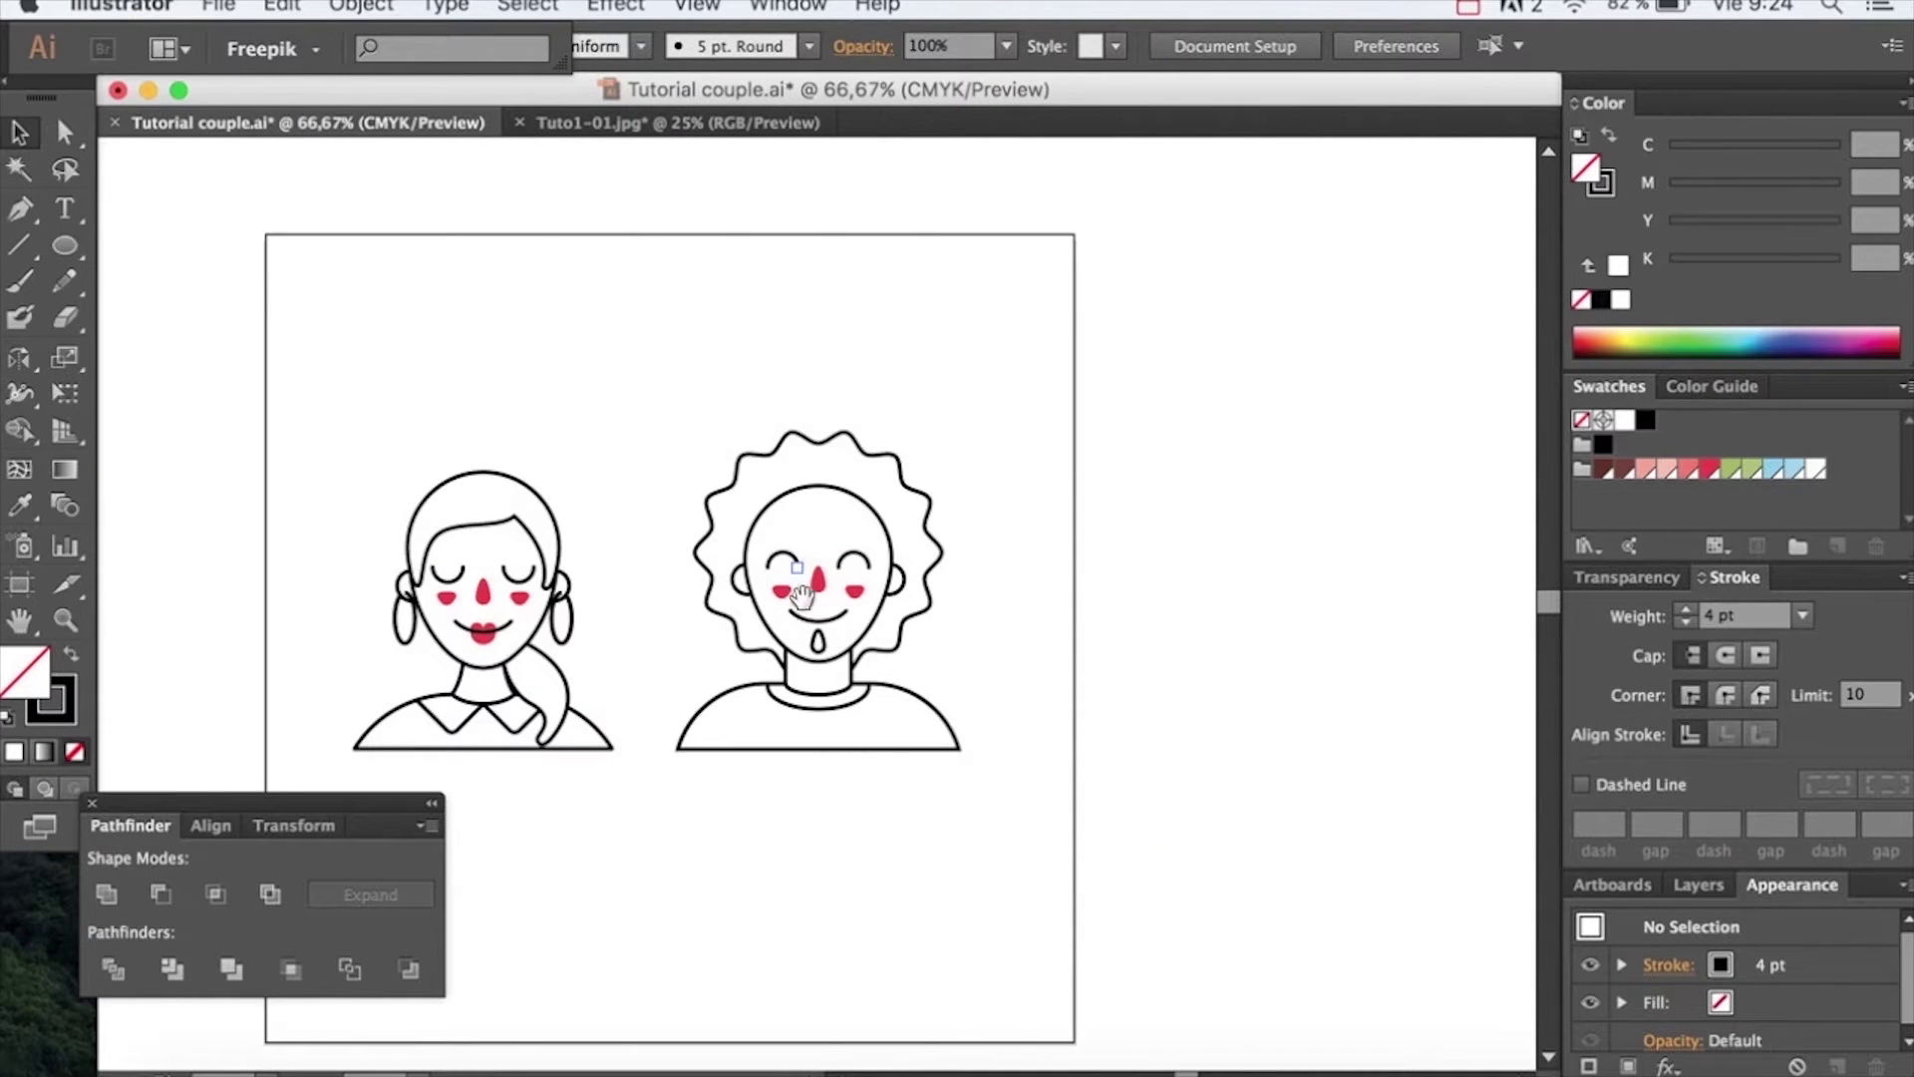
pyautogui.moveTo(686, 409); pyautogui.dragTo(957, 907)
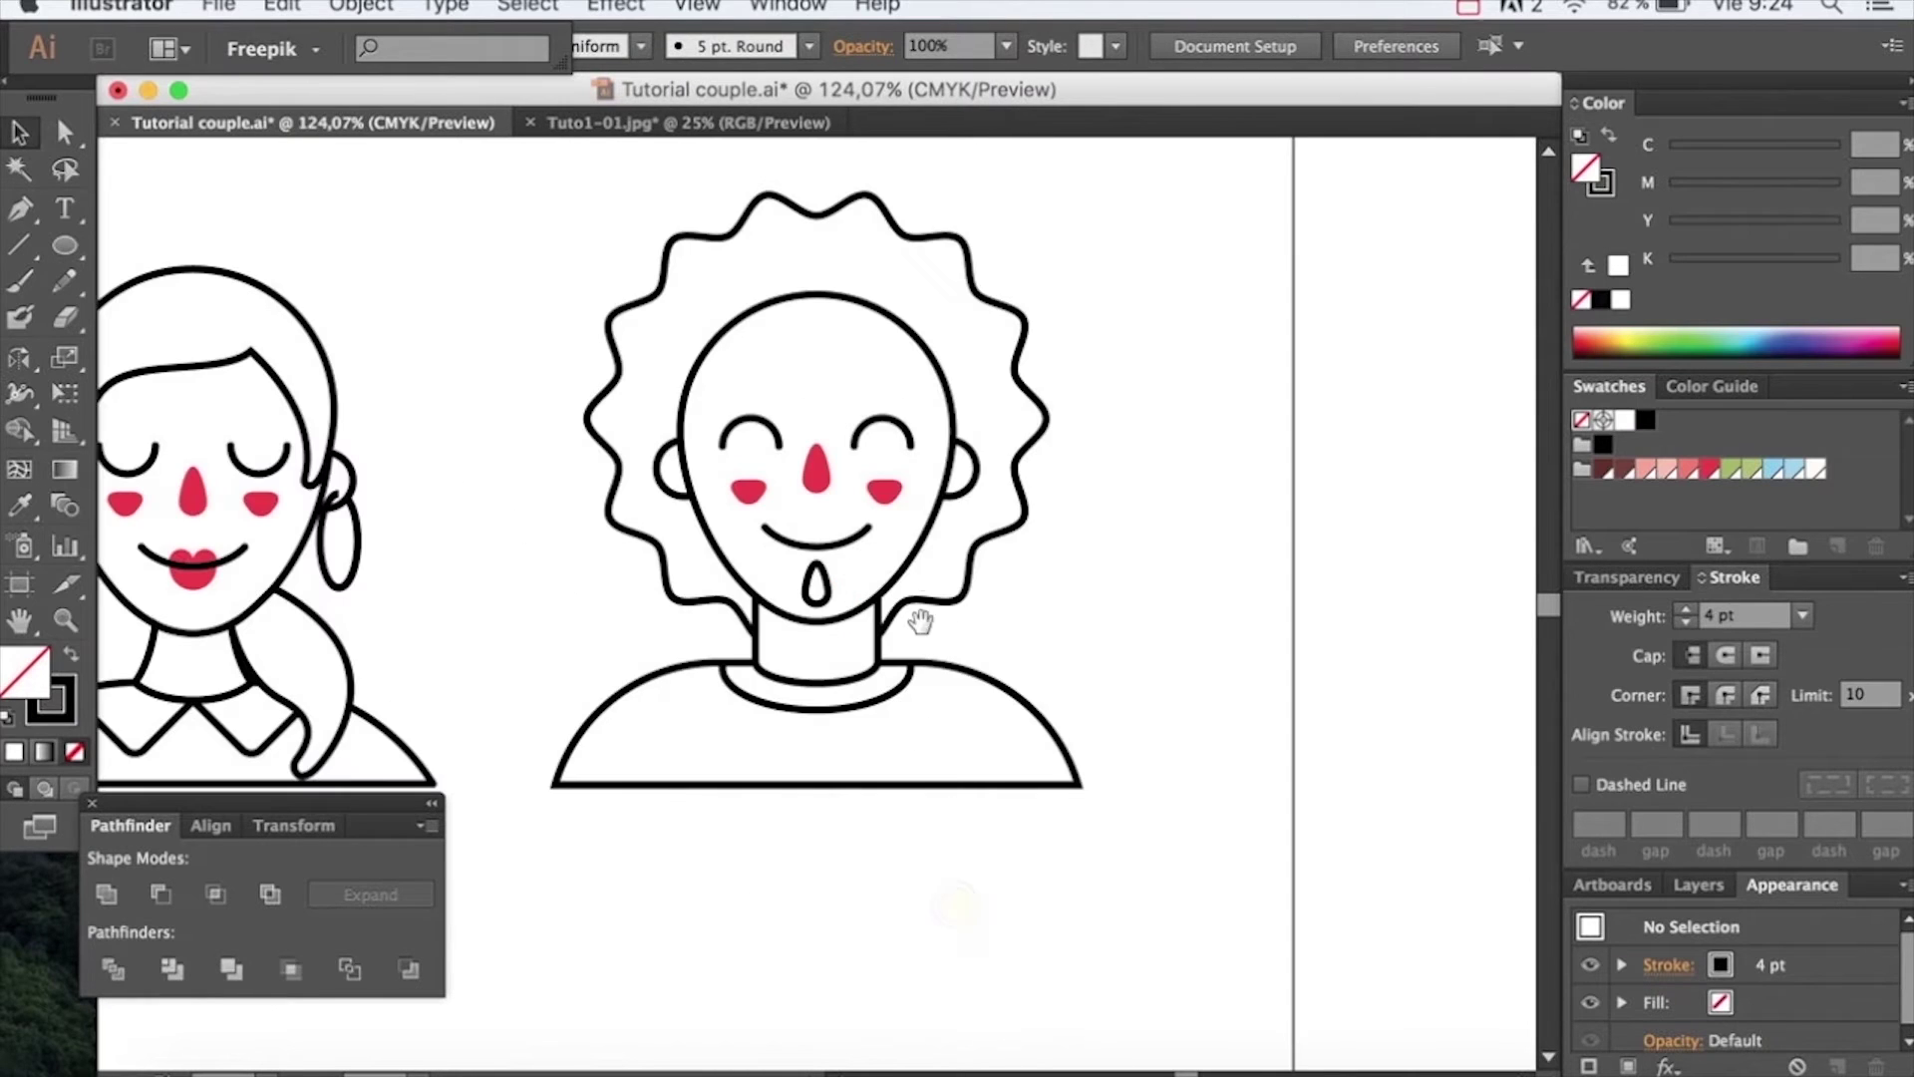
pyautogui.moveTo(584, 209); pyautogui.dragTo(1076, 799)
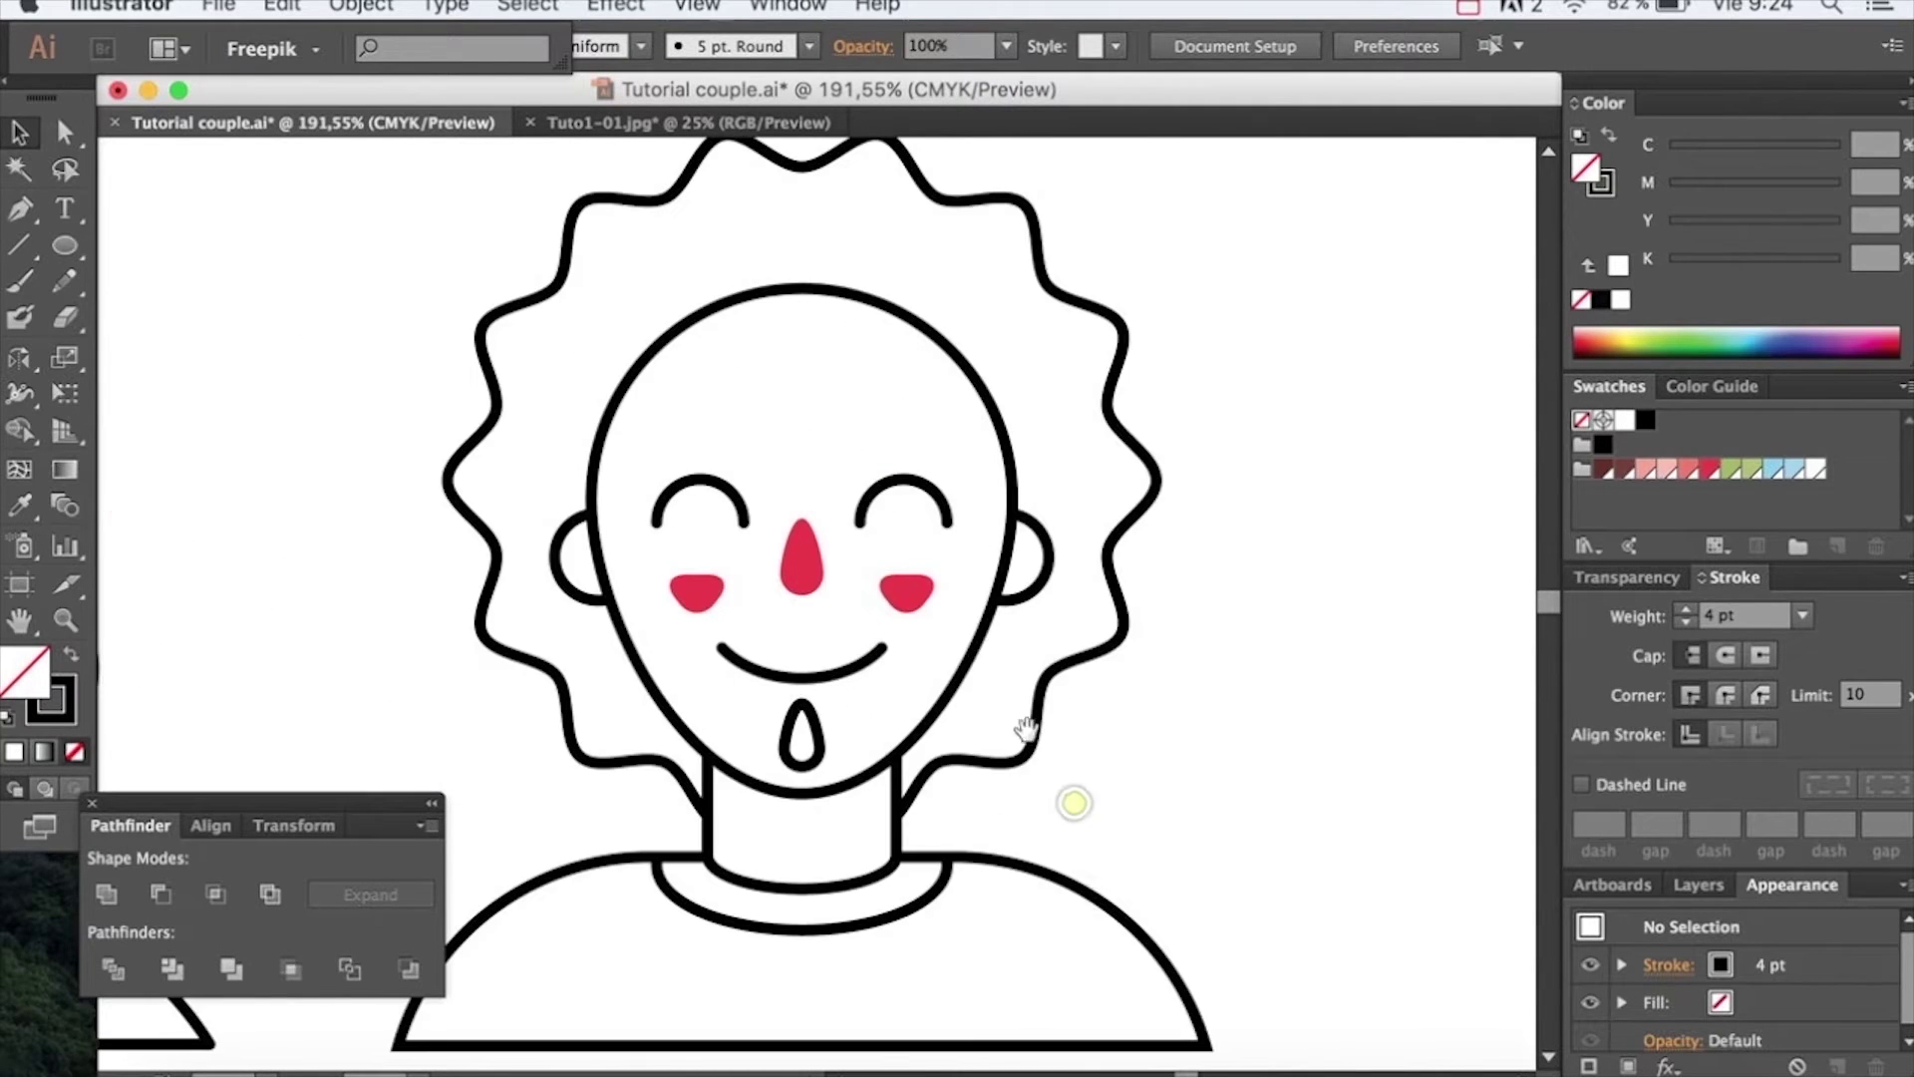
pyautogui.press('p')
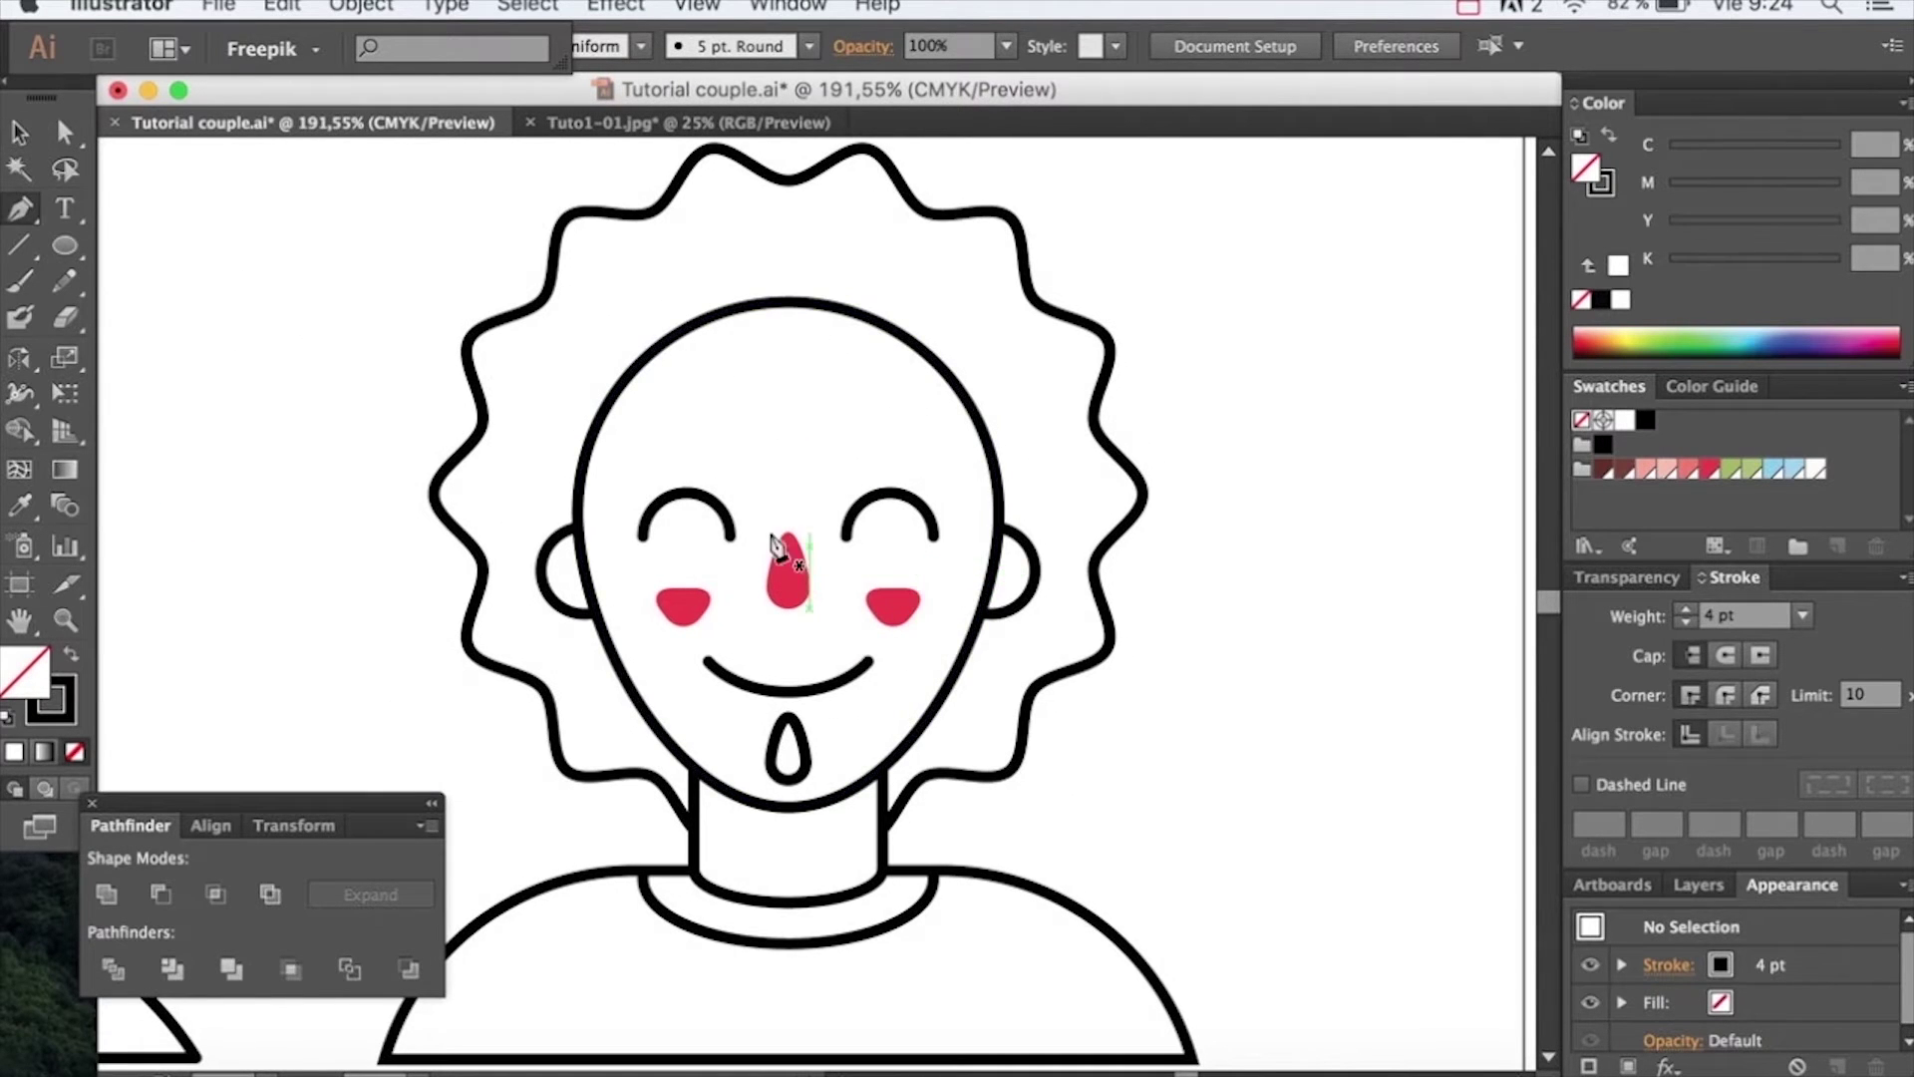
pyautogui.click(578, 526)
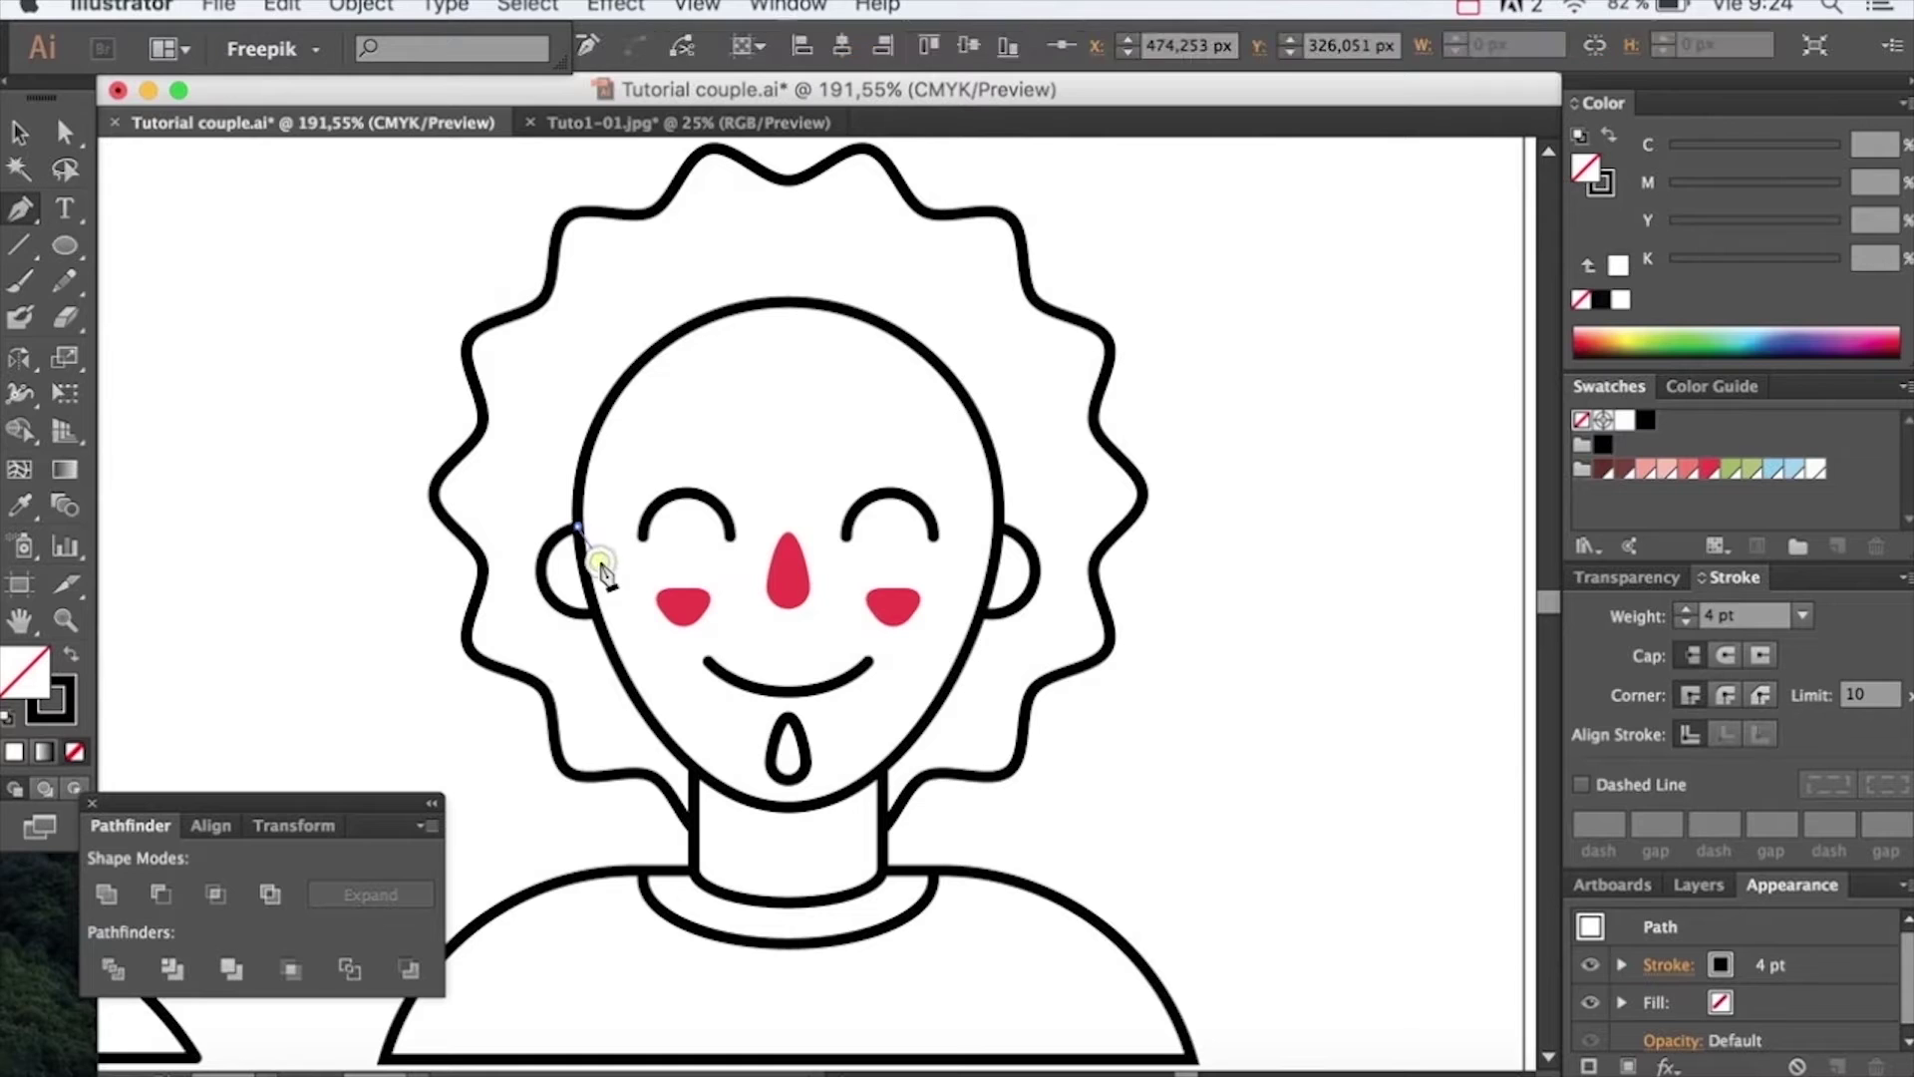
pyautogui.press('super+z')
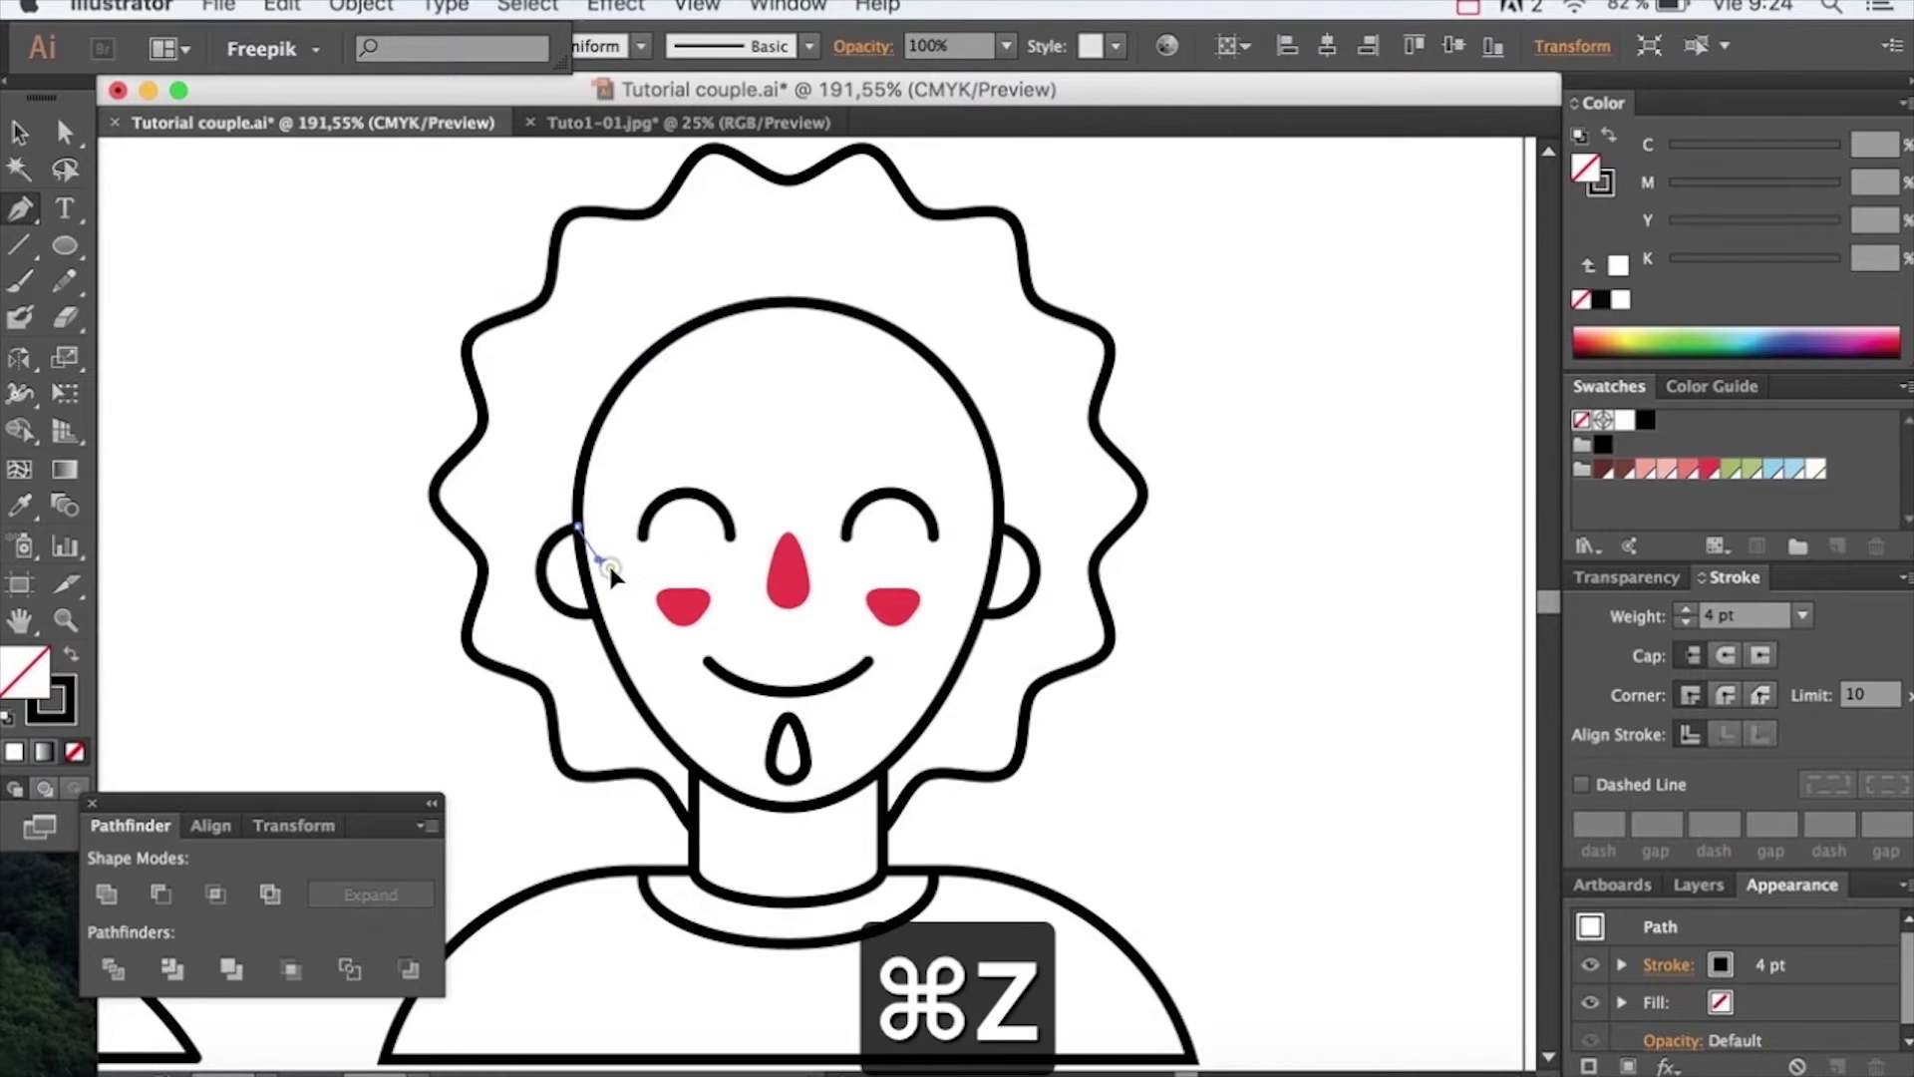
pyautogui.click(610, 564)
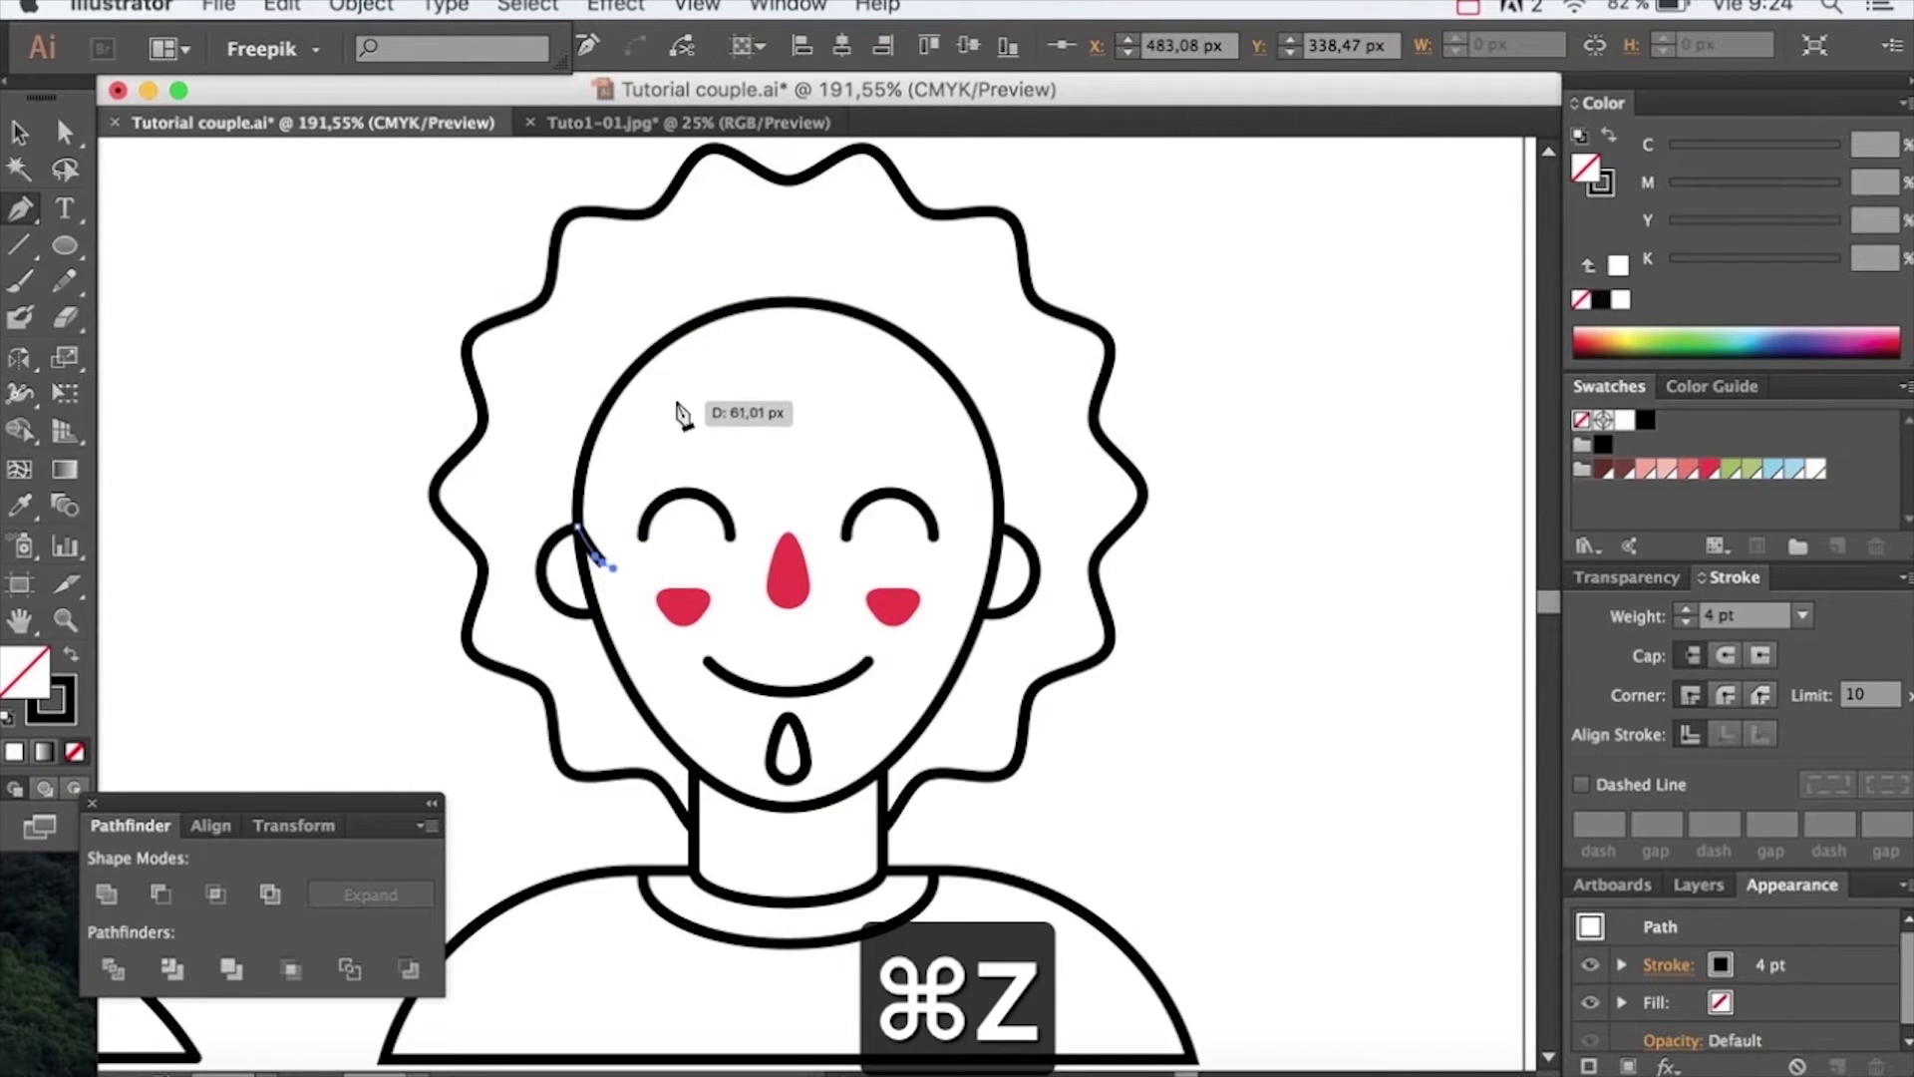
# Curve the hair line up the side of the face to the forehead's top centre
pyautogui.click(666, 401)
pyautogui.moveTo(701, 389); pyautogui.dragTo(707, 371)
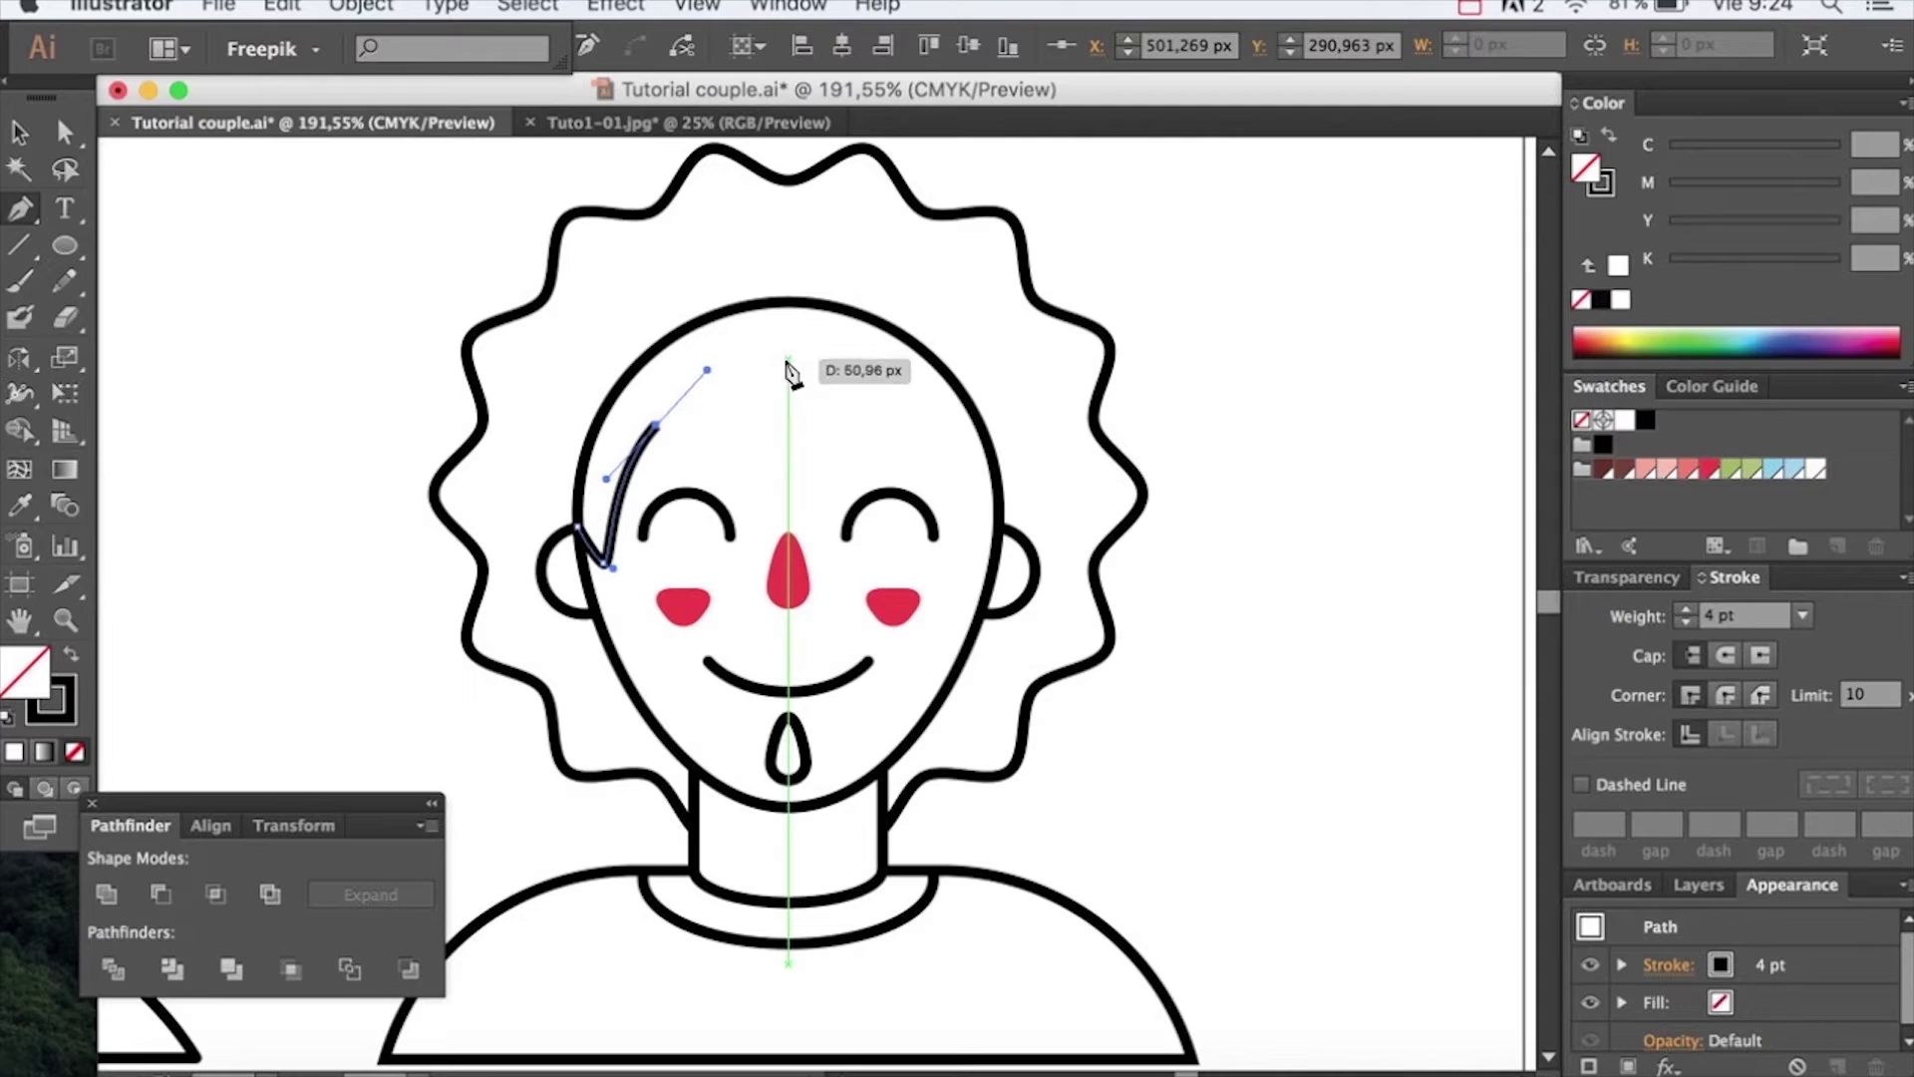
pyautogui.moveTo(788, 357); pyautogui.dragTo(798, 309)
pyautogui.press('super+z')
pyautogui.press('super+z')
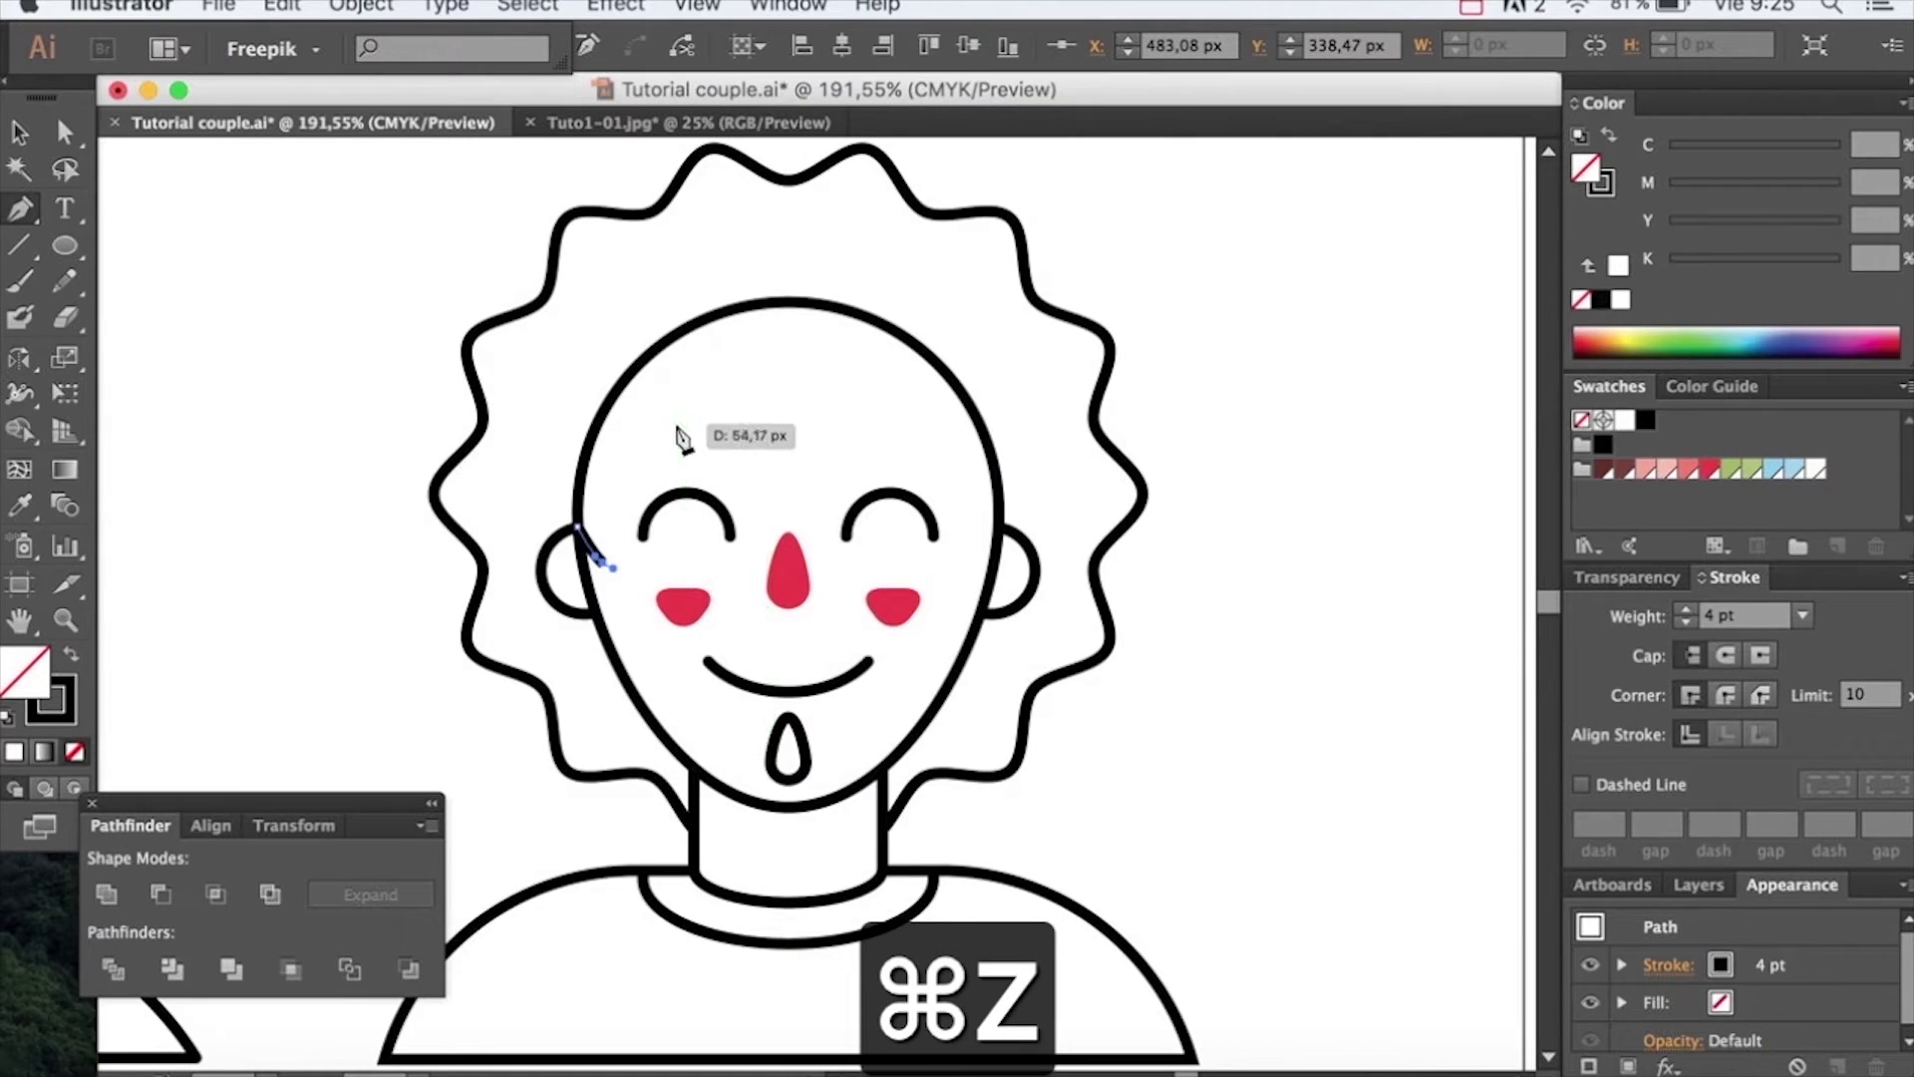
pyautogui.moveTo(629, 453); pyautogui.dragTo(657, 420)
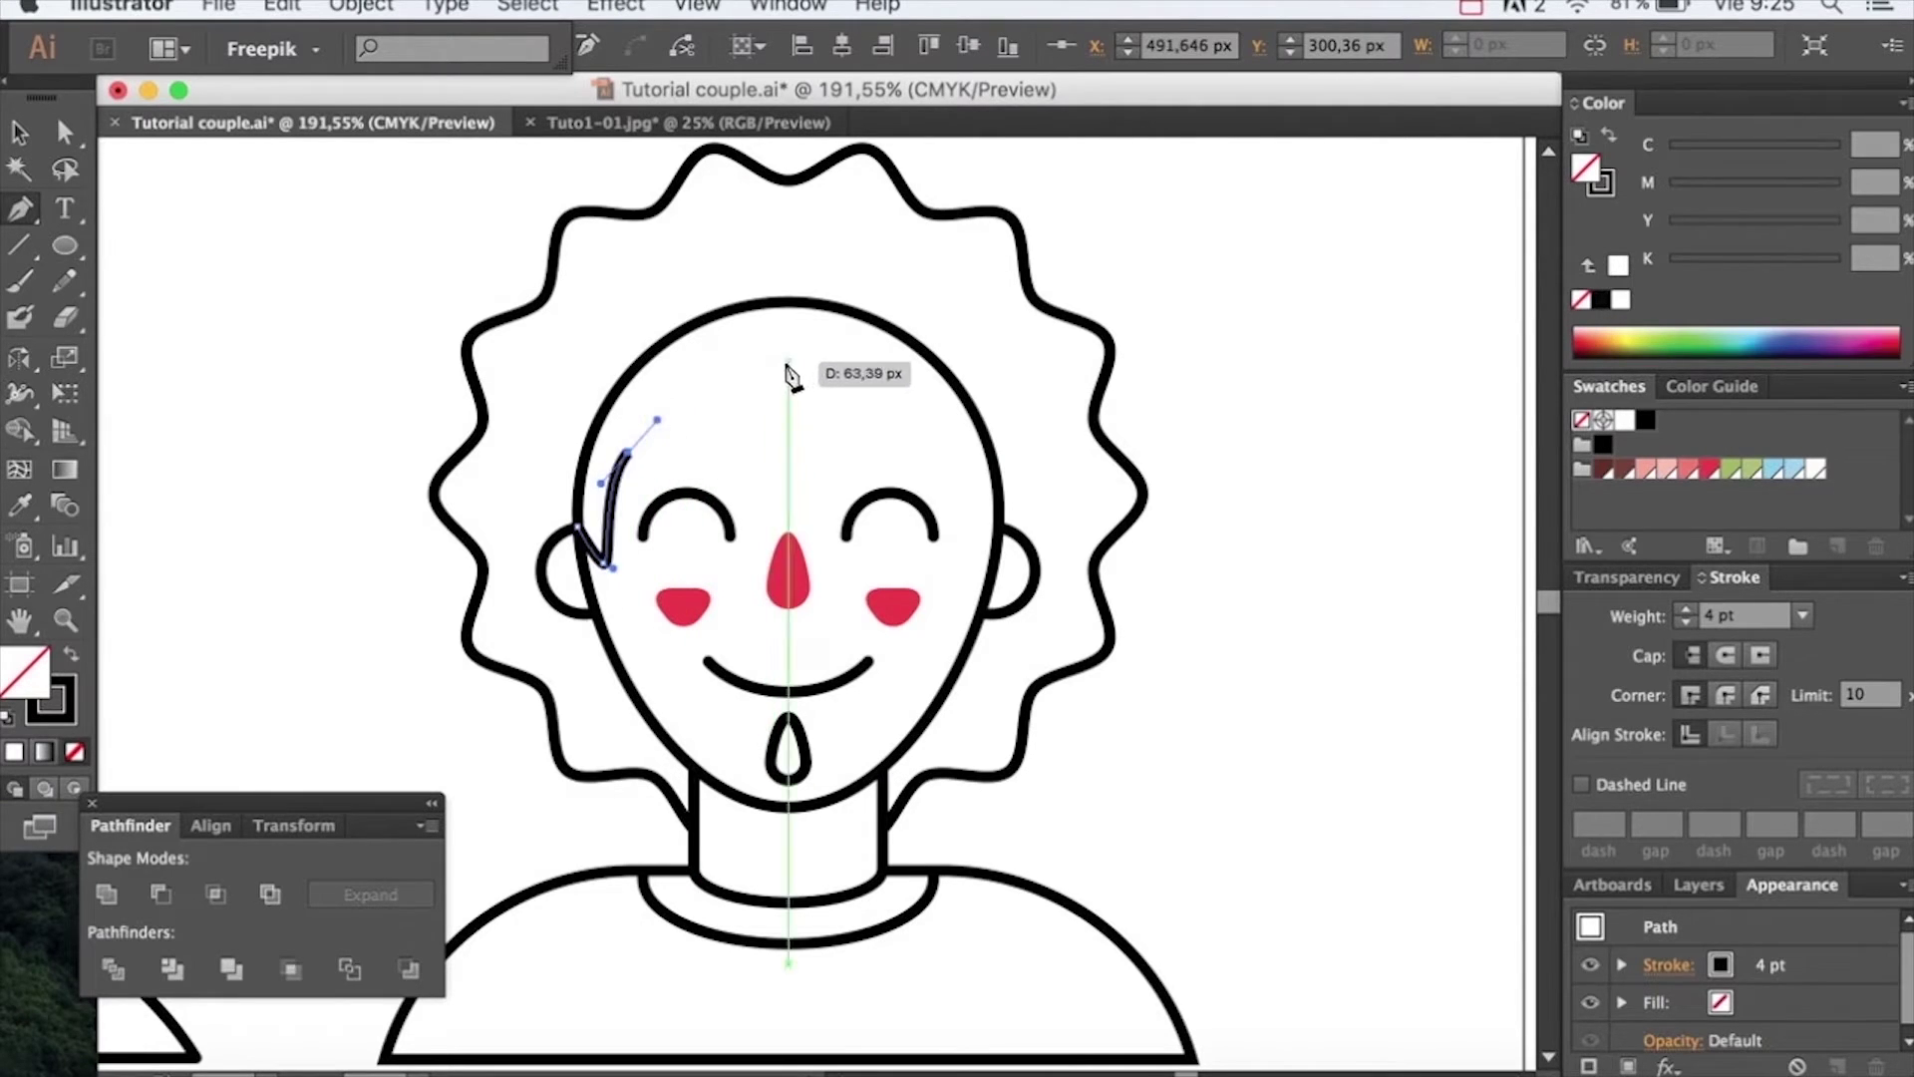
pyautogui.moveTo(787, 364); pyautogui.dragTo(819, 302)
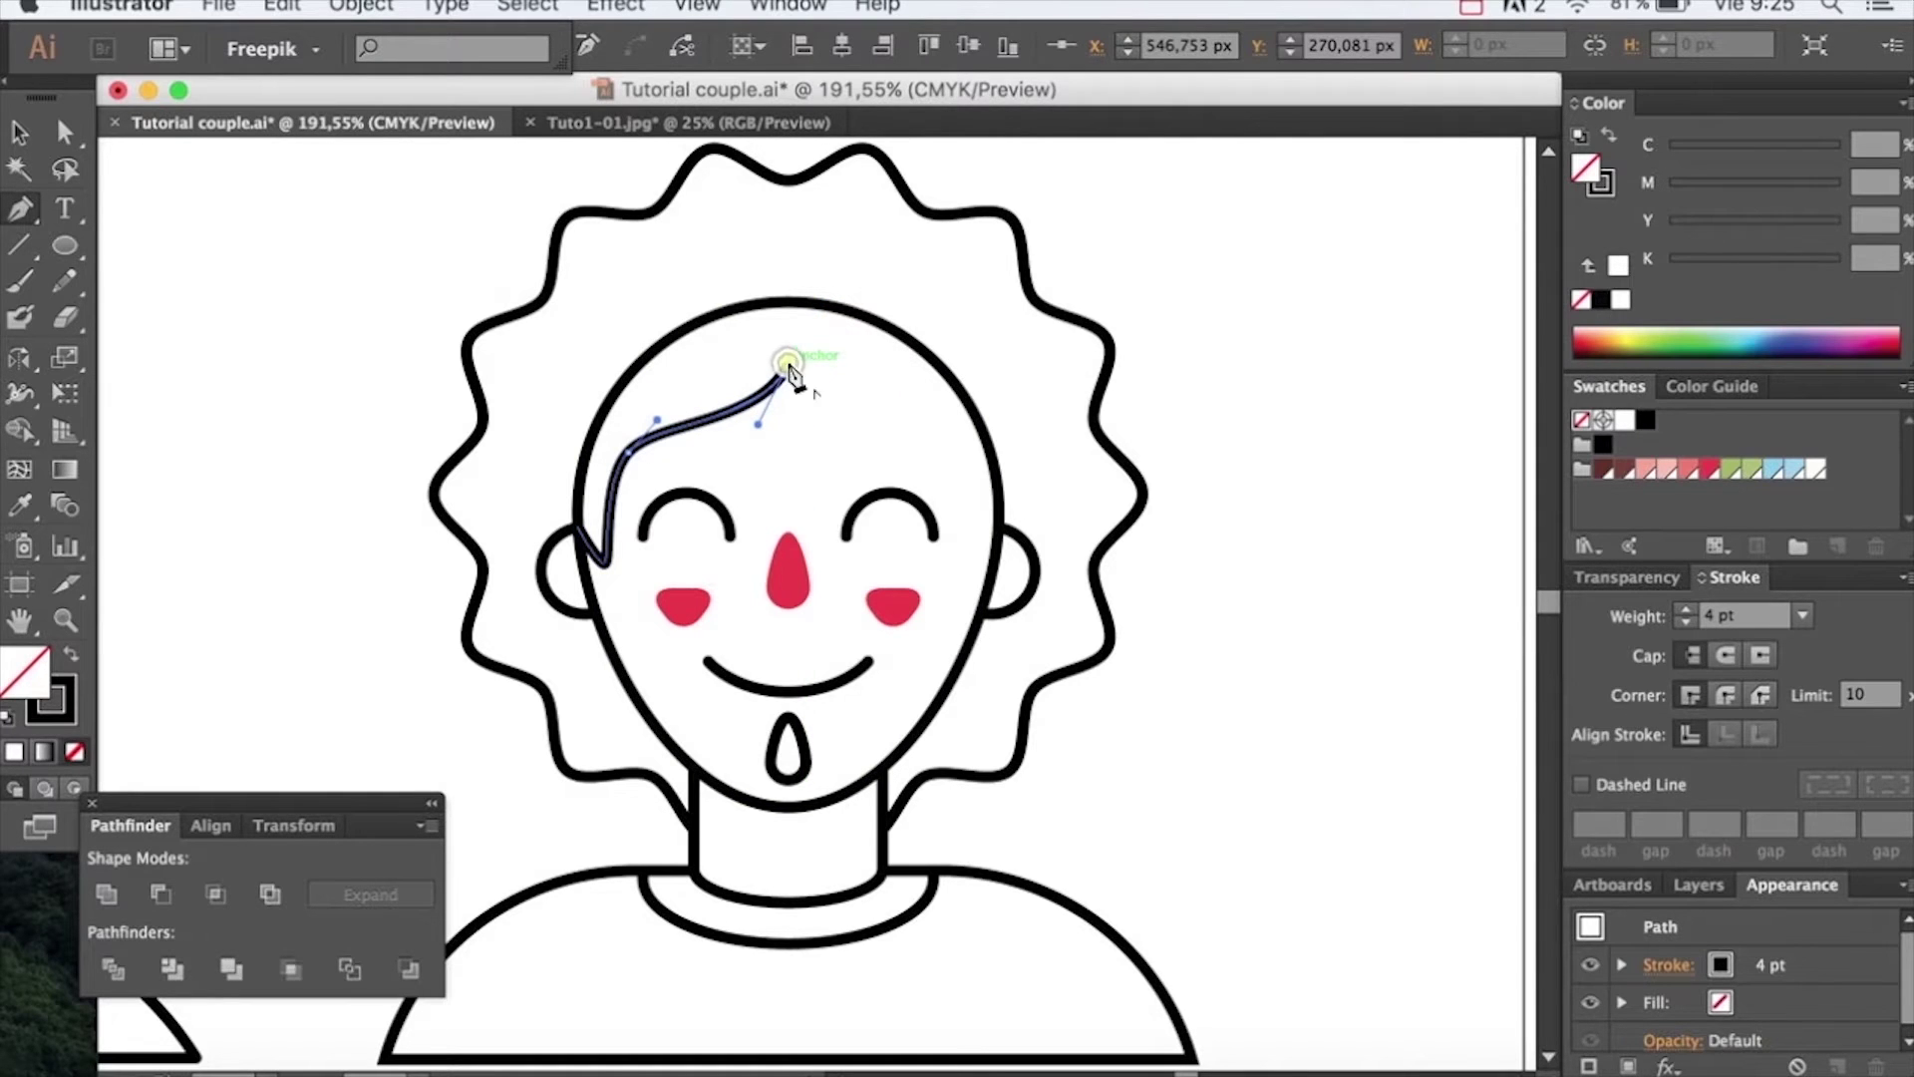
pyautogui.press('v')
pyautogui.click(1158, 461)
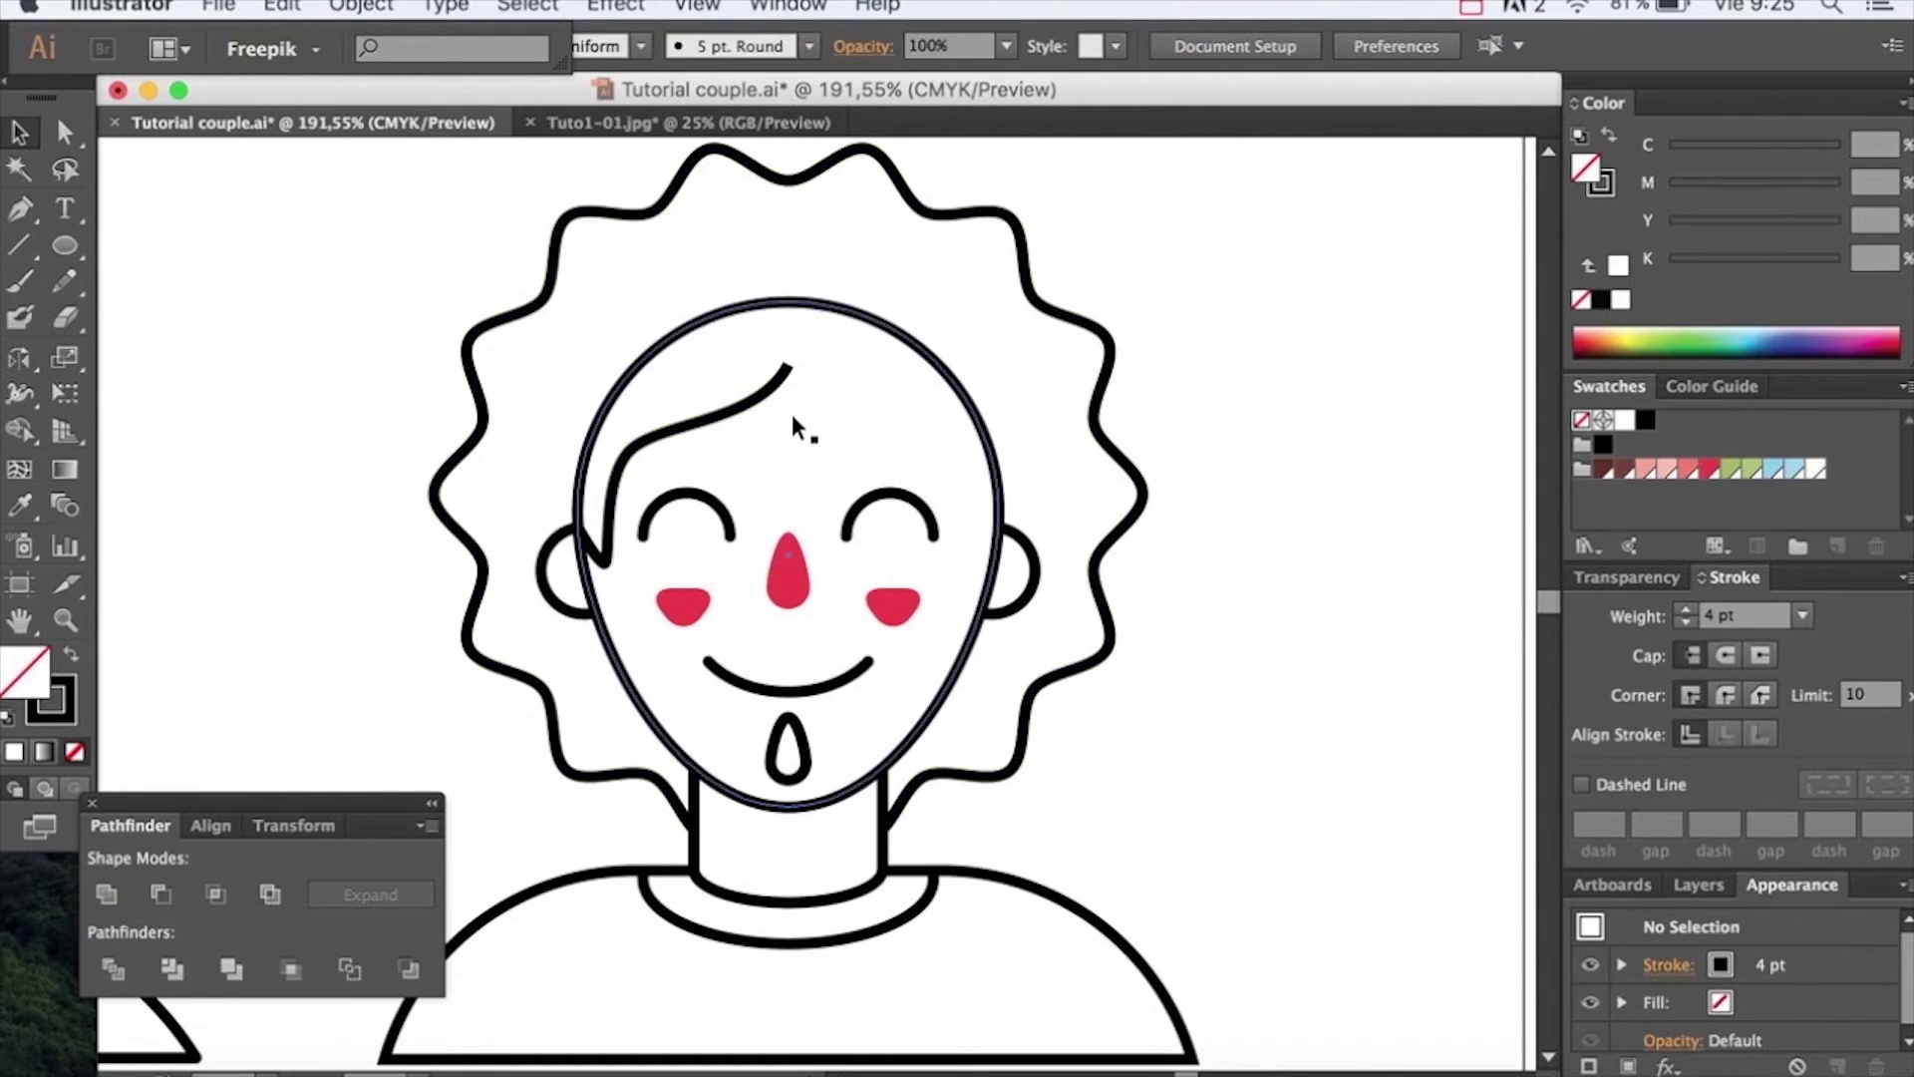
pyautogui.click(752, 397)
# Make a vertically mirrored copy of the hair line and move it to the face's right side
pyautogui.press('a')
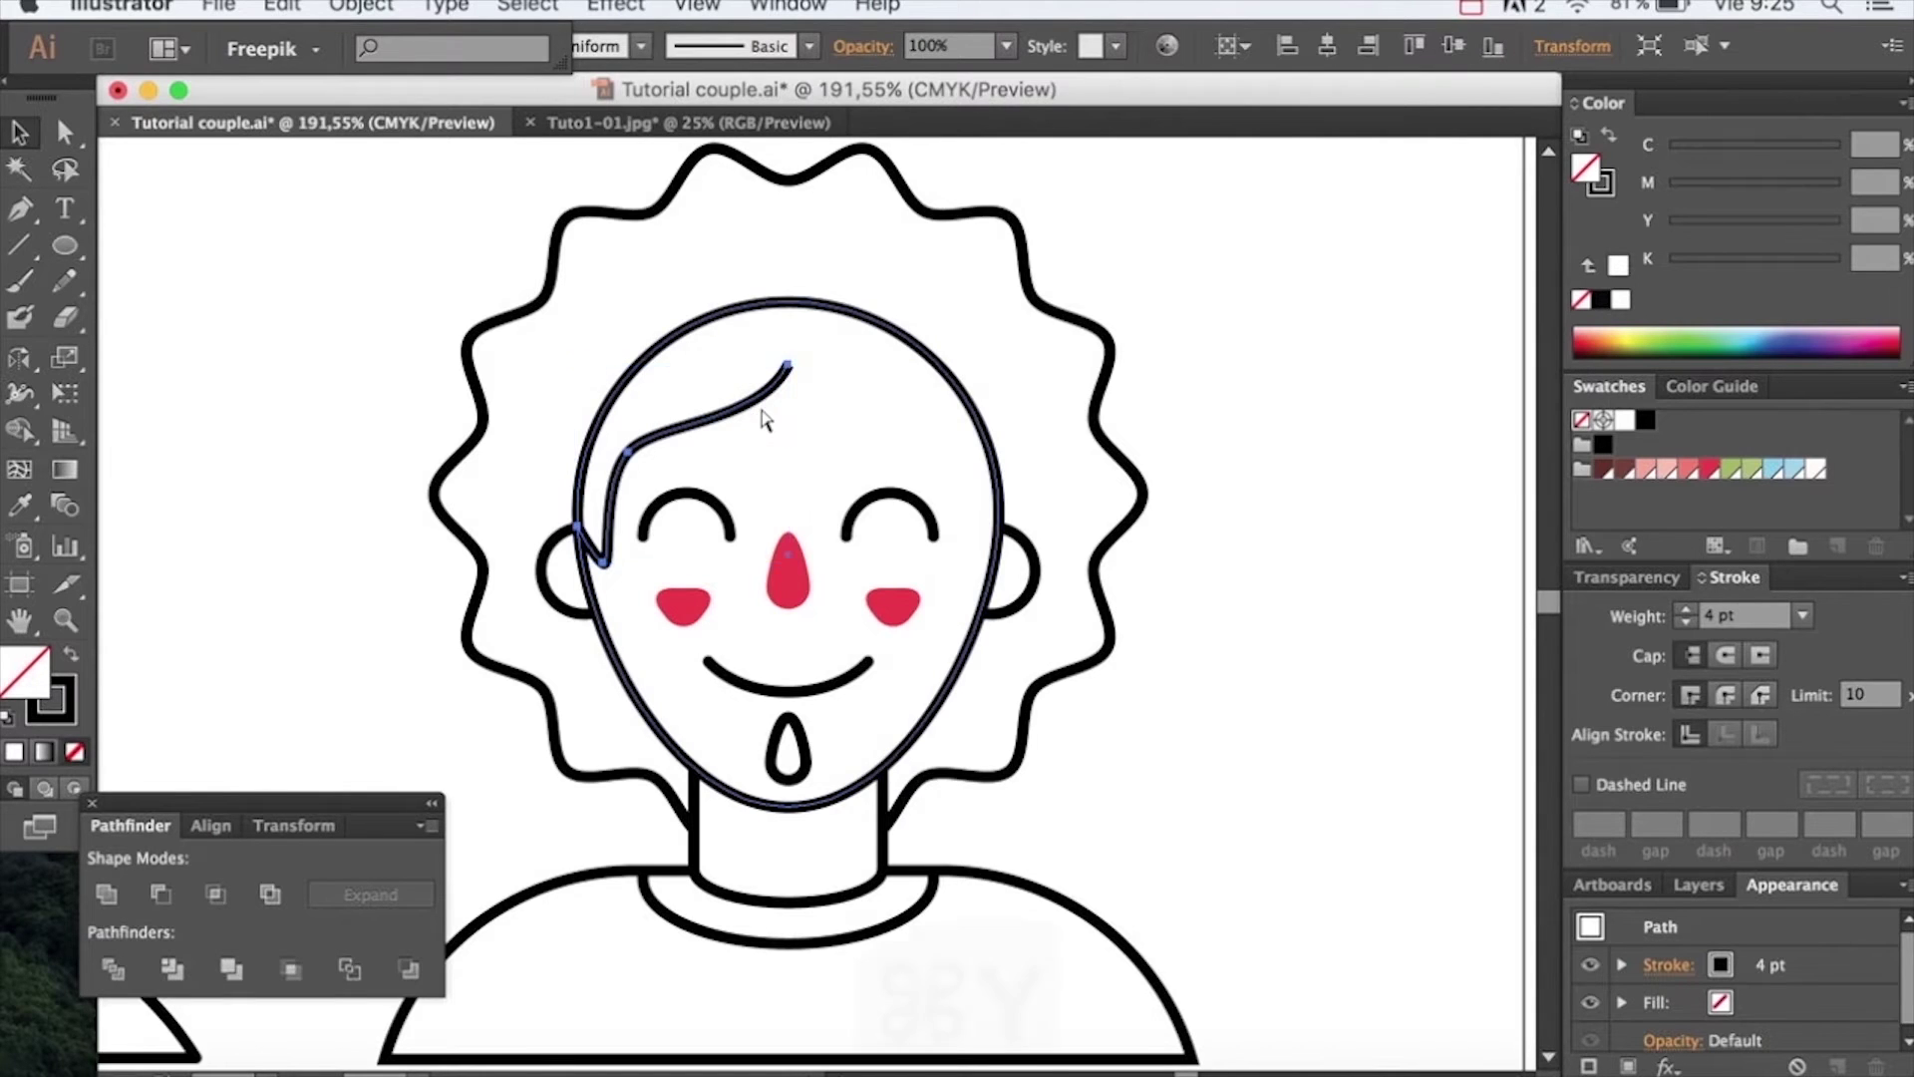
pyautogui.press('super+y')
pyautogui.press('o')
pyautogui.press('Return')
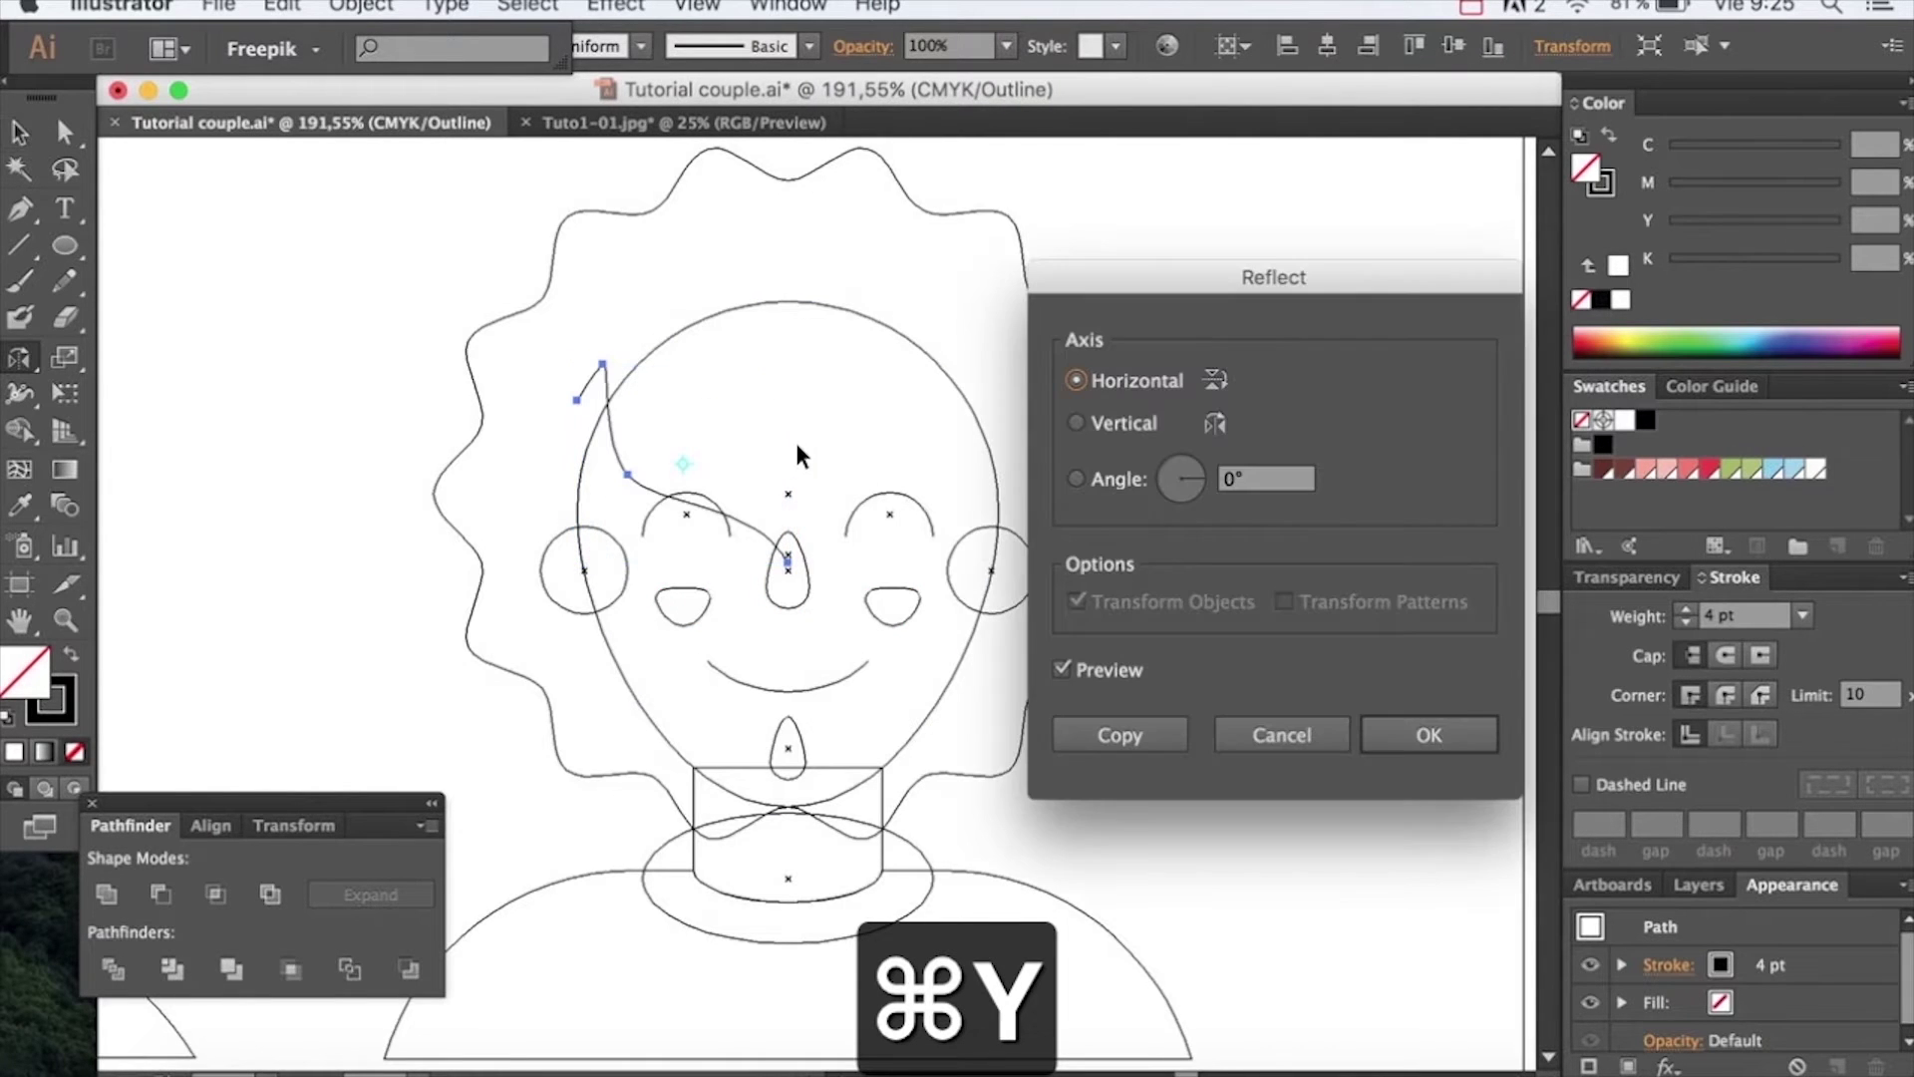
pyautogui.click(1074, 423)
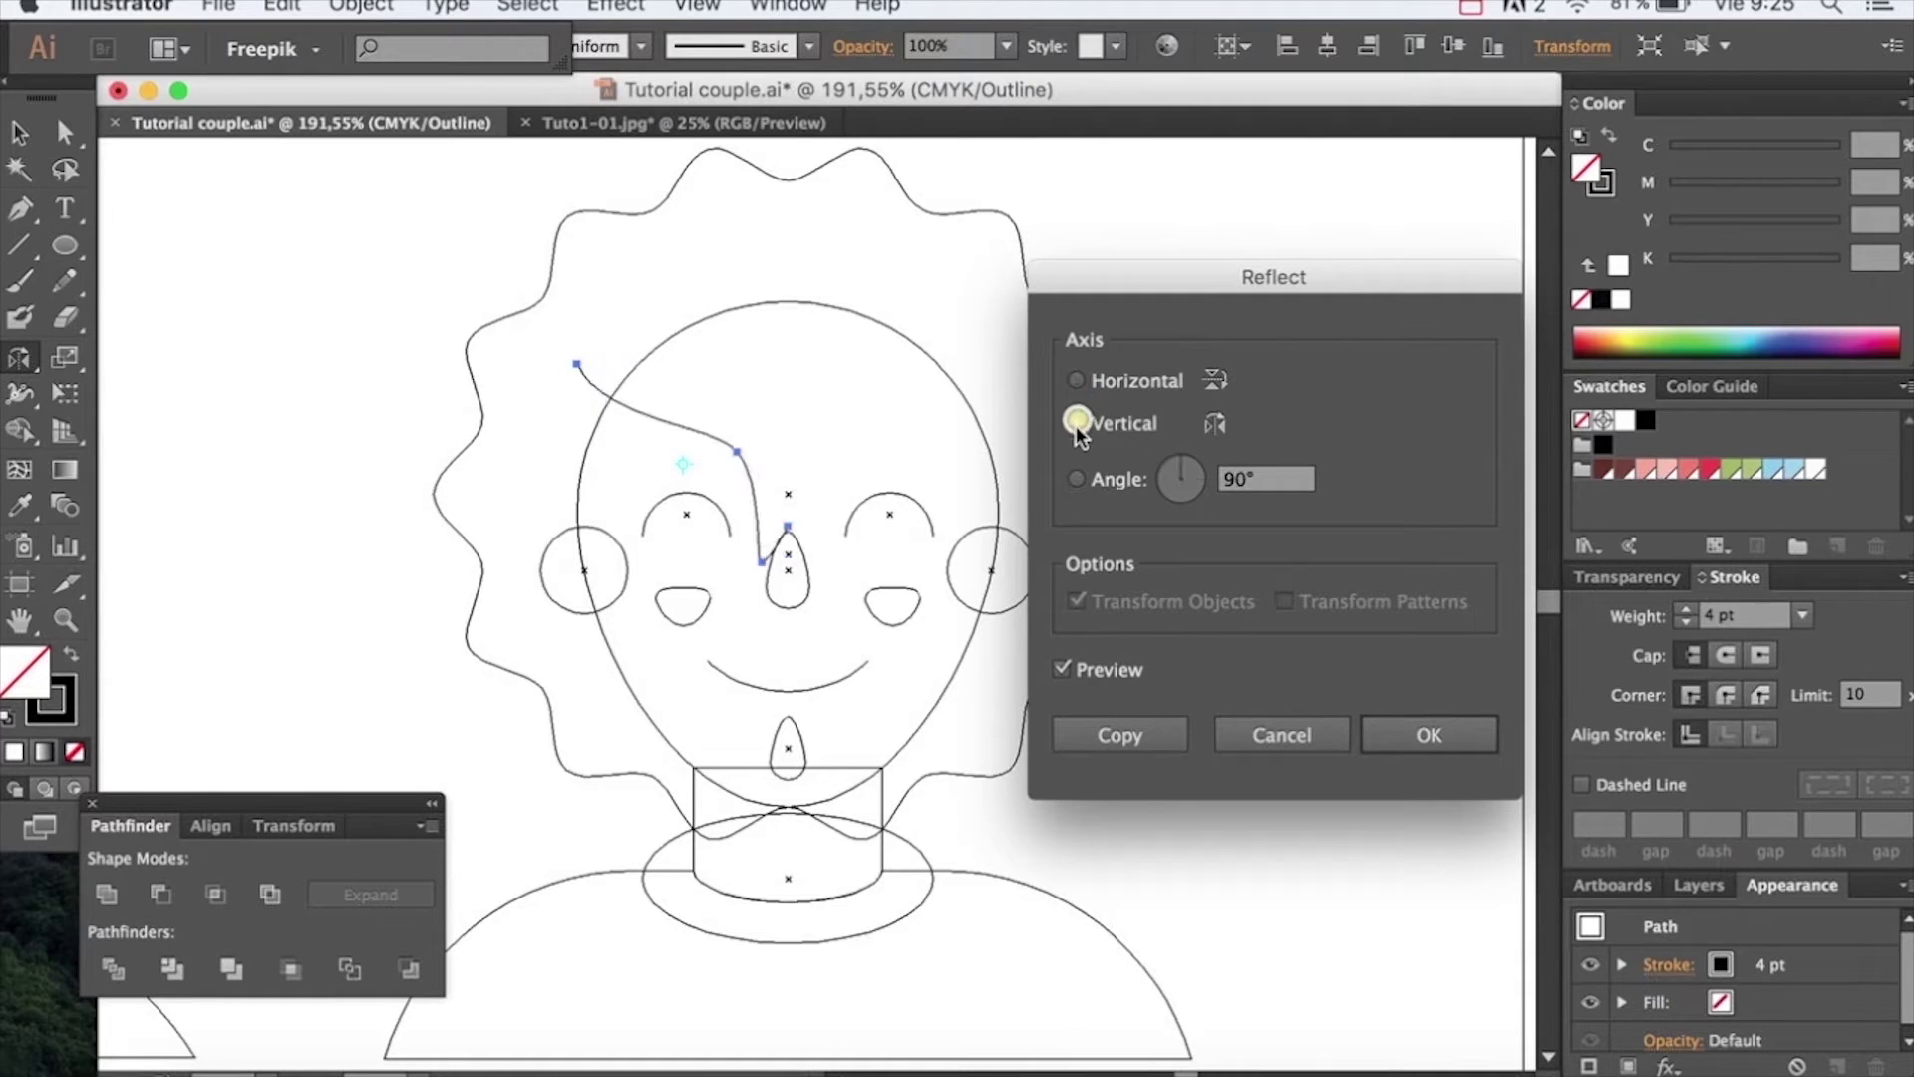
pyautogui.click(1122, 734)
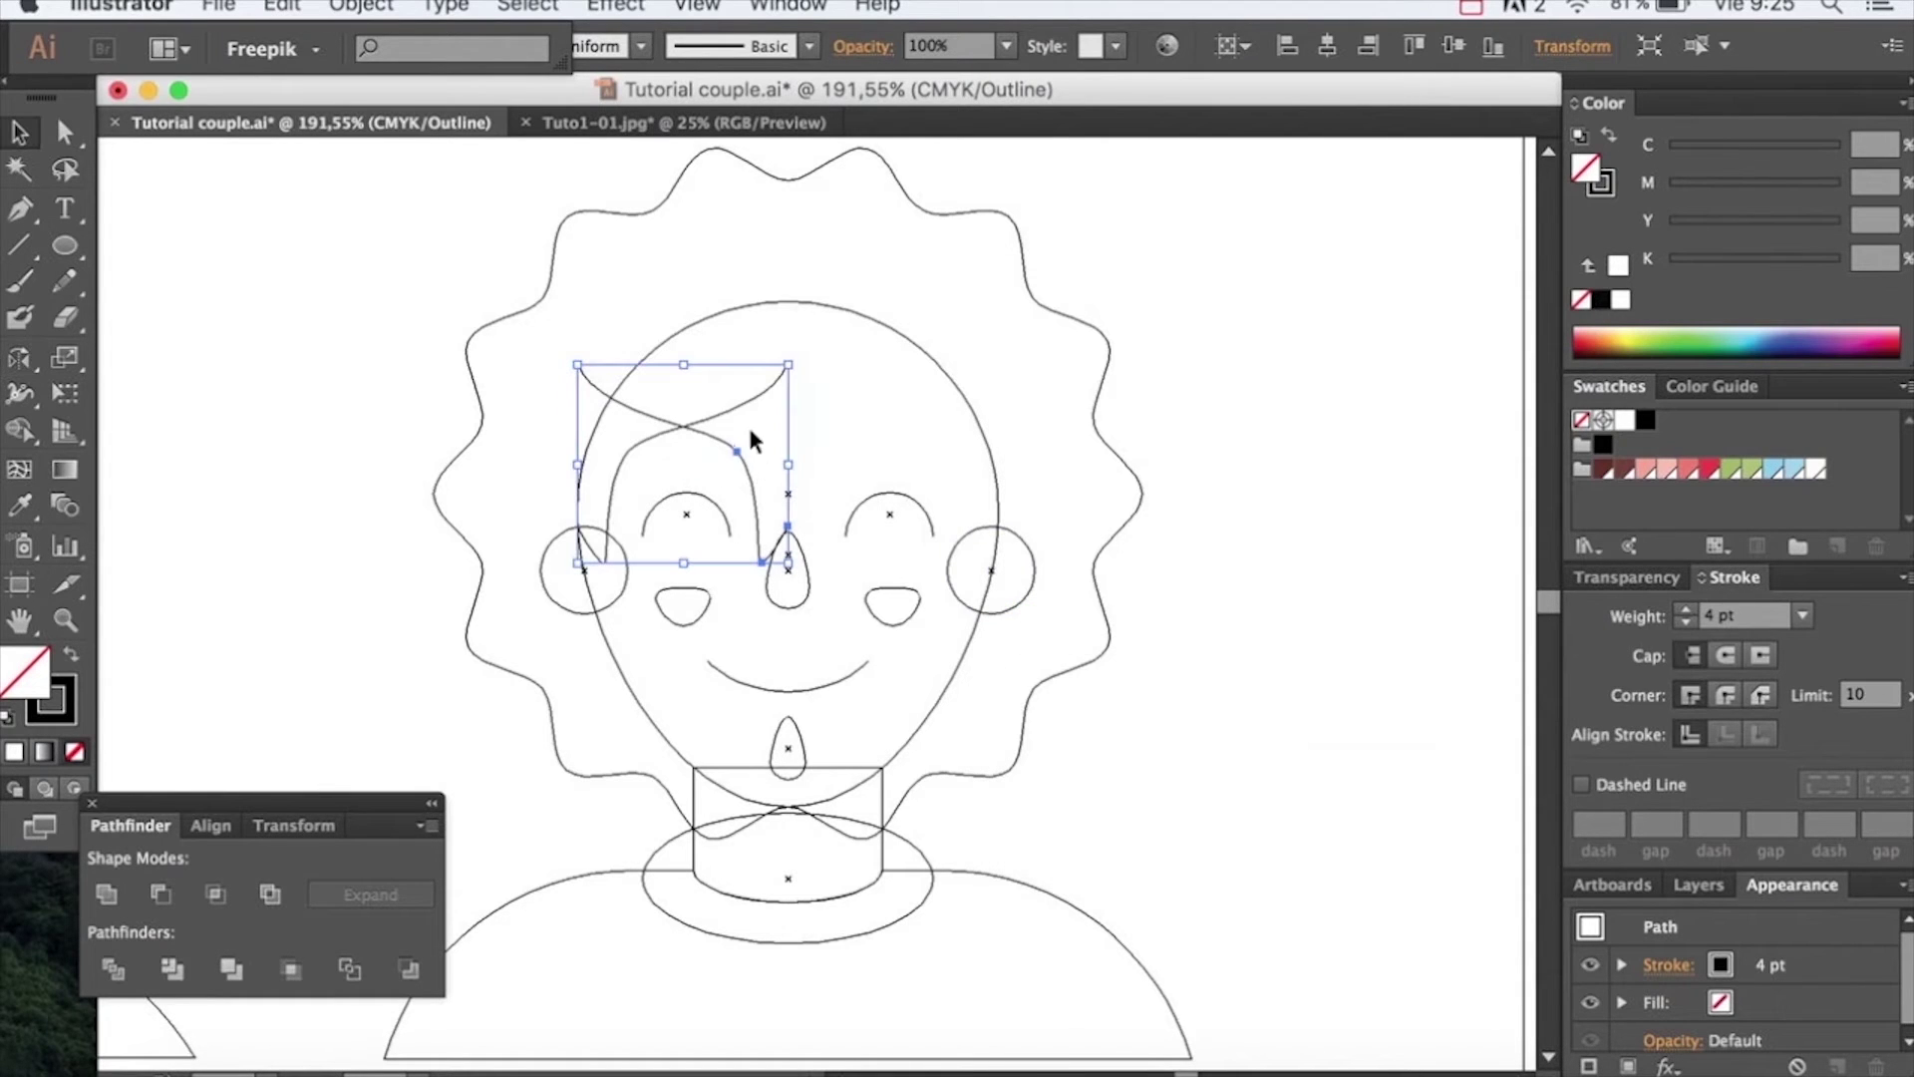
pyautogui.moveTo(728, 450); pyautogui.dragTo(935, 457)
pyautogui.click(1204, 475)
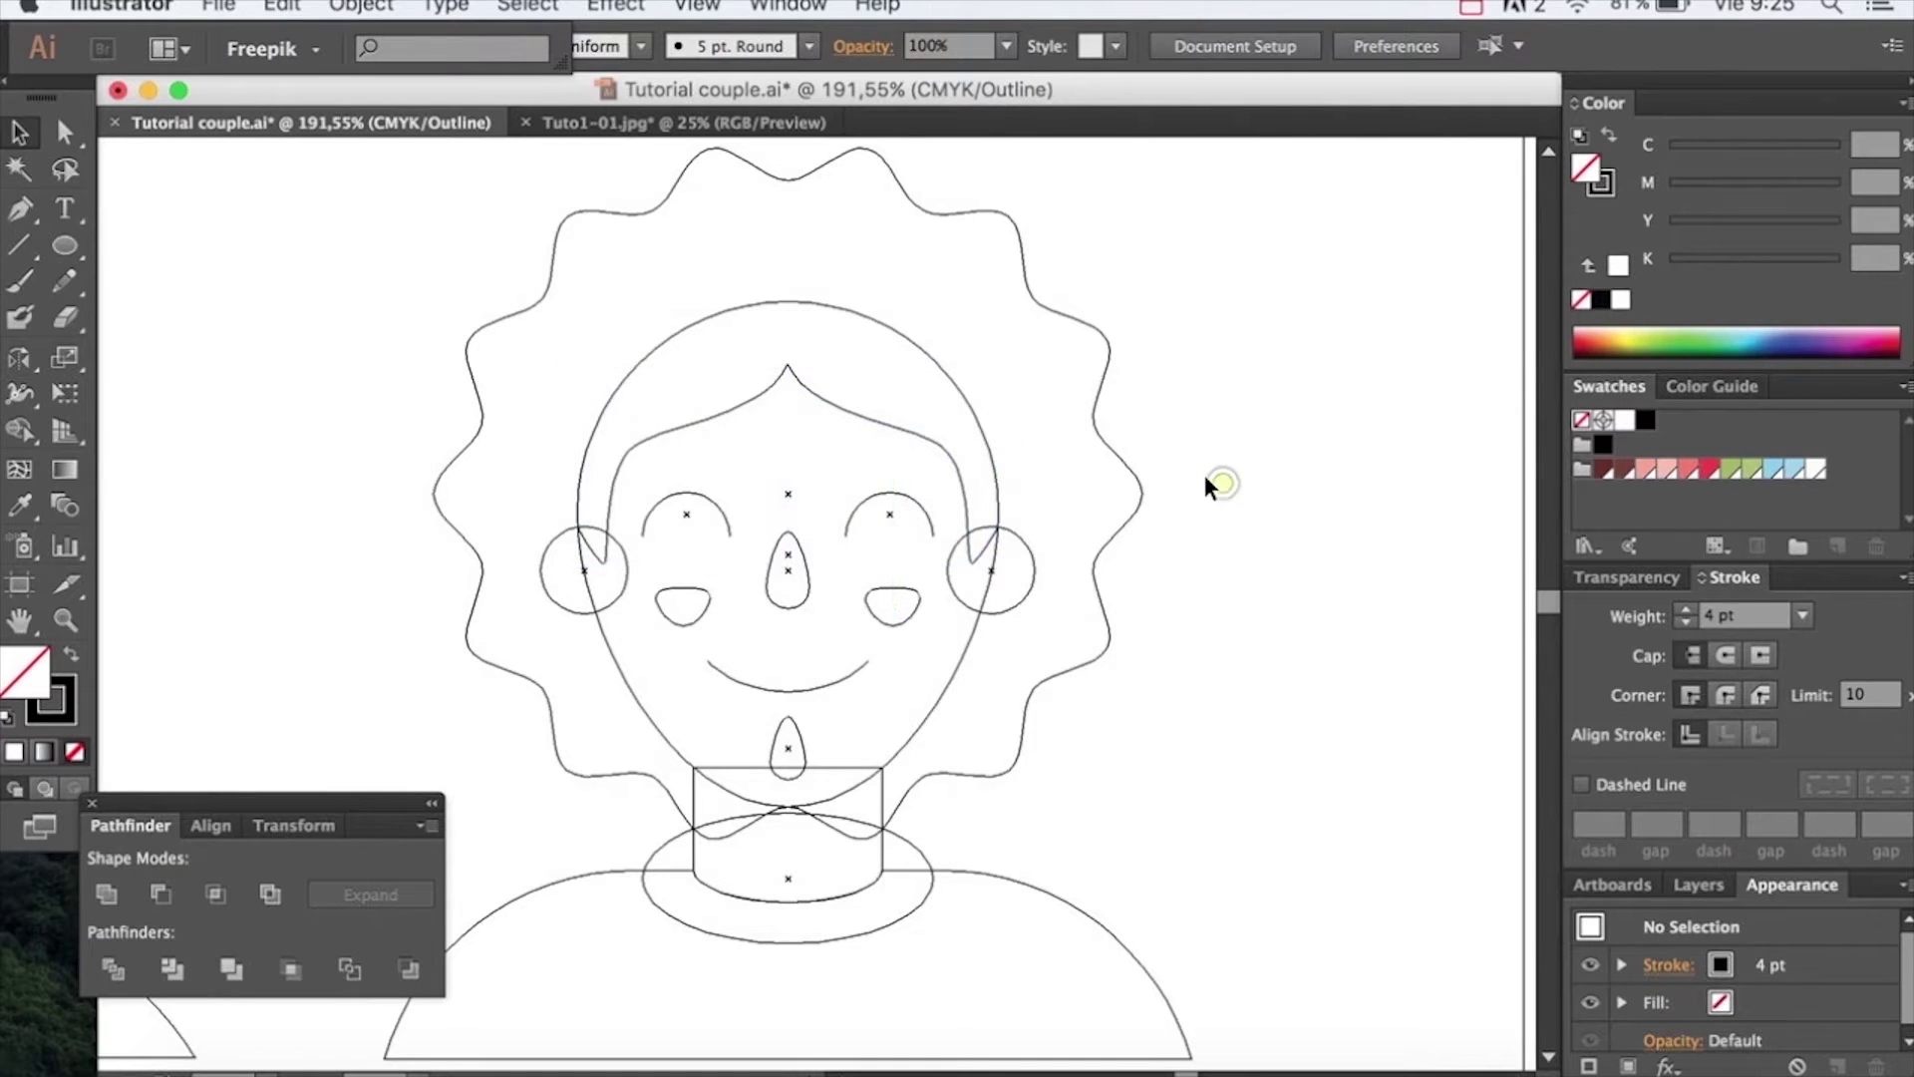
# Join the left and right hair lines into one peaked fringe path
pyautogui.click(832, 407)
pyautogui.keyDown('shift'); pyautogui.click(749, 403); pyautogui.keyUp('shift')
pyautogui.press('super+j')
pyautogui.press('super+y')
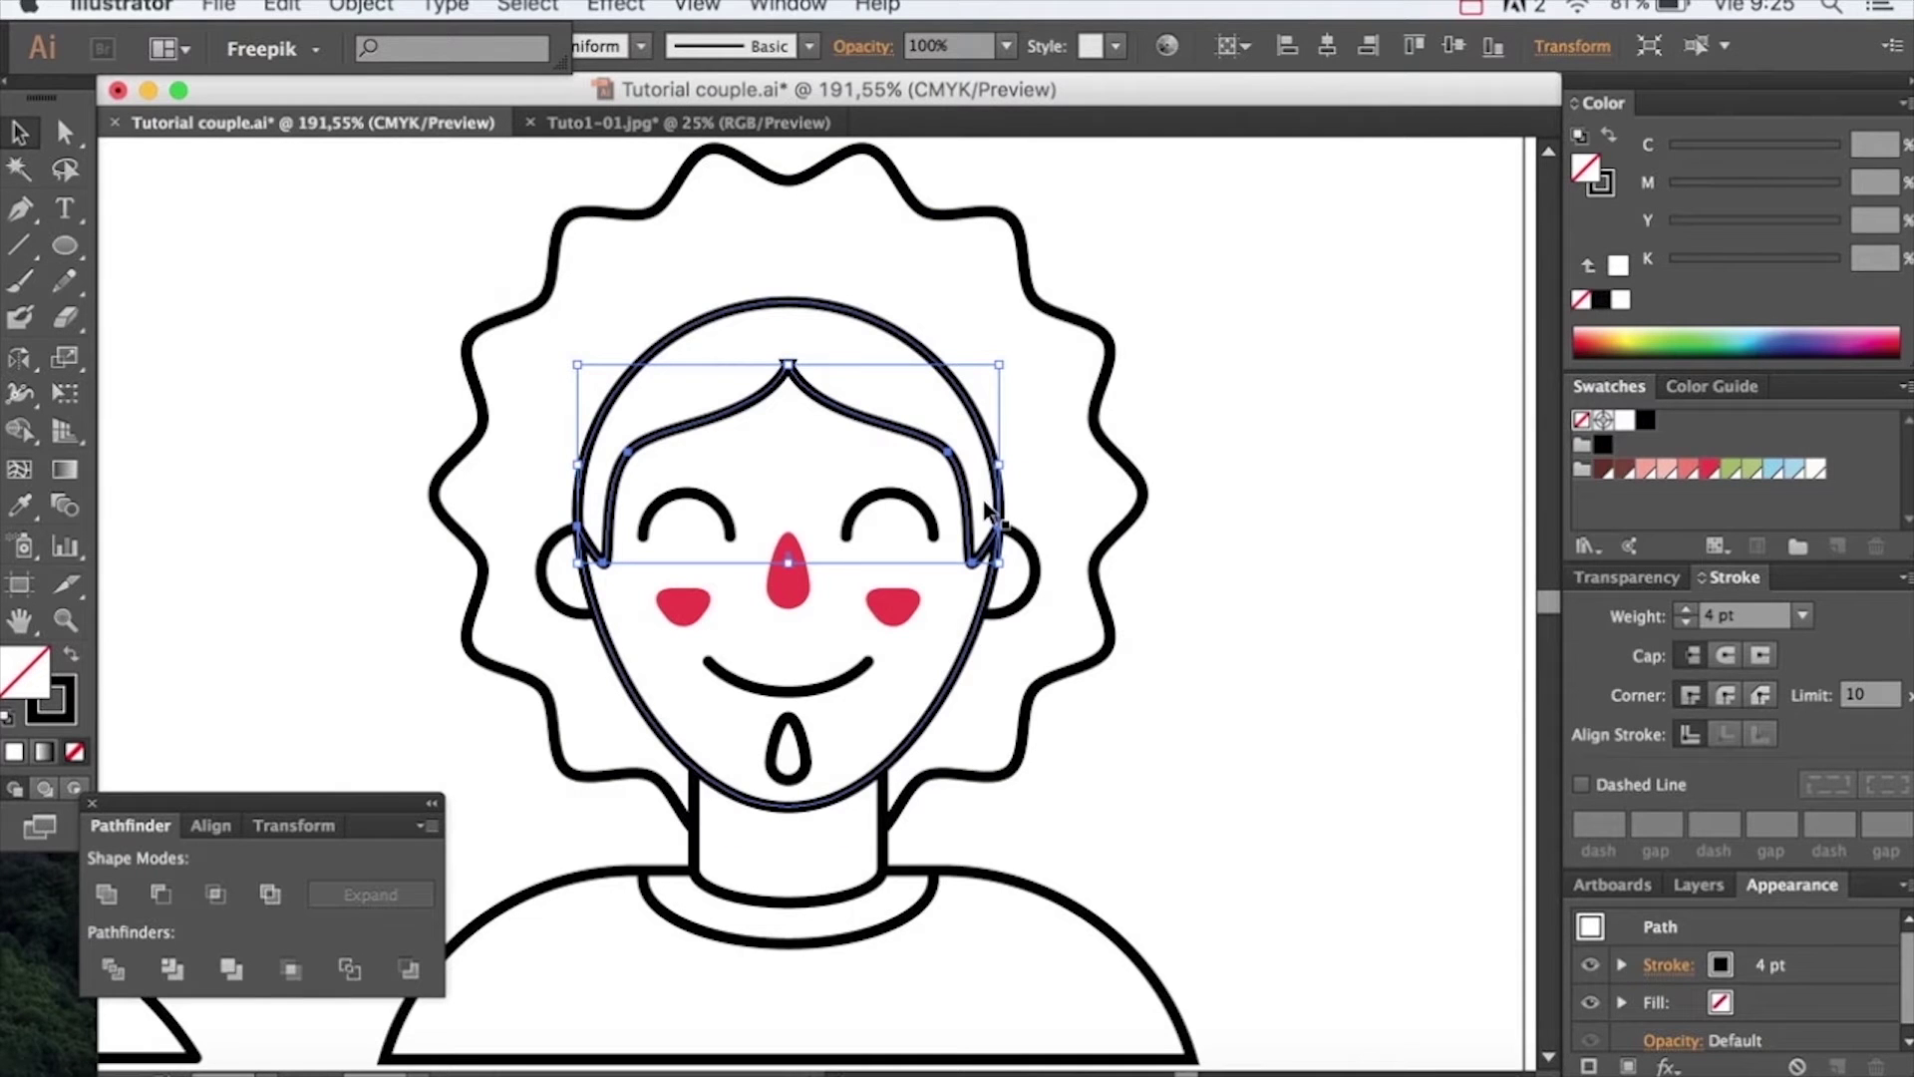
pyautogui.press('p')
pyautogui.press('super+minus')
pyautogui.press('v')
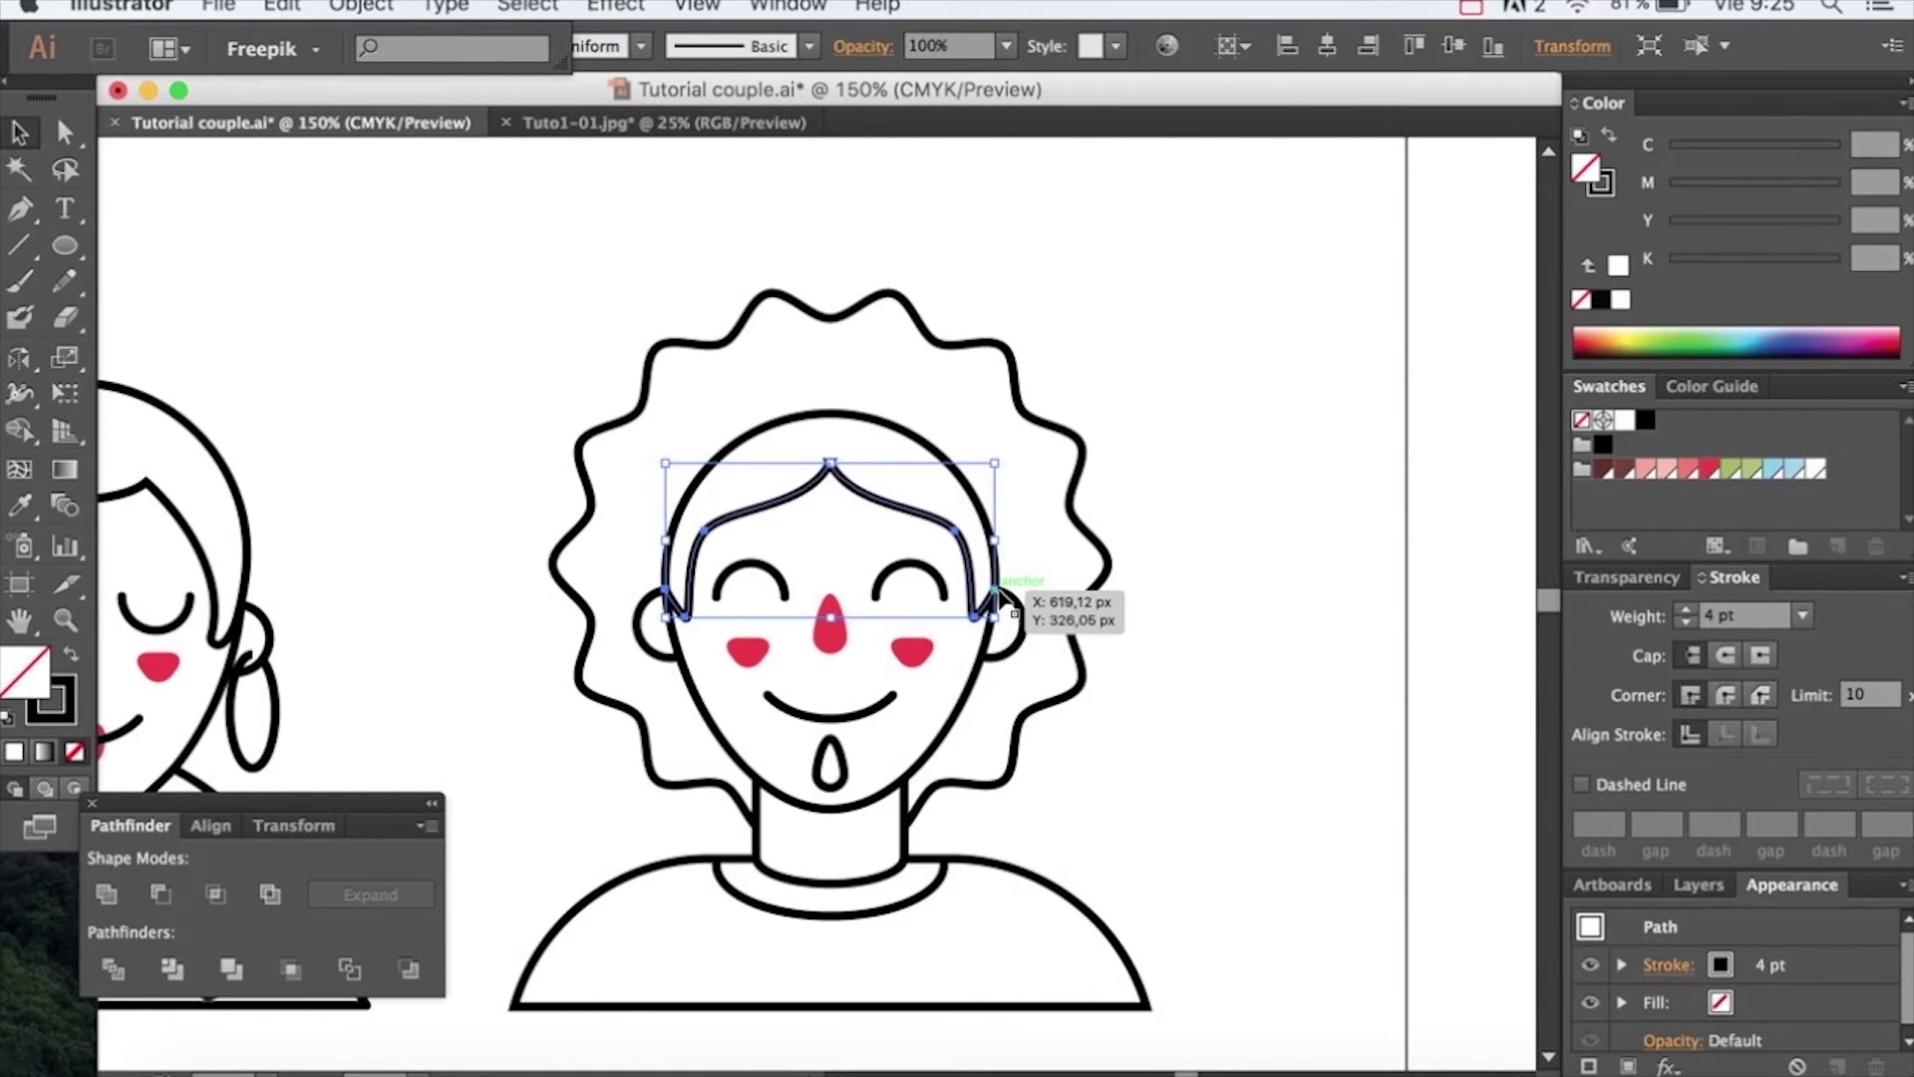
pyautogui.click(1199, 494)
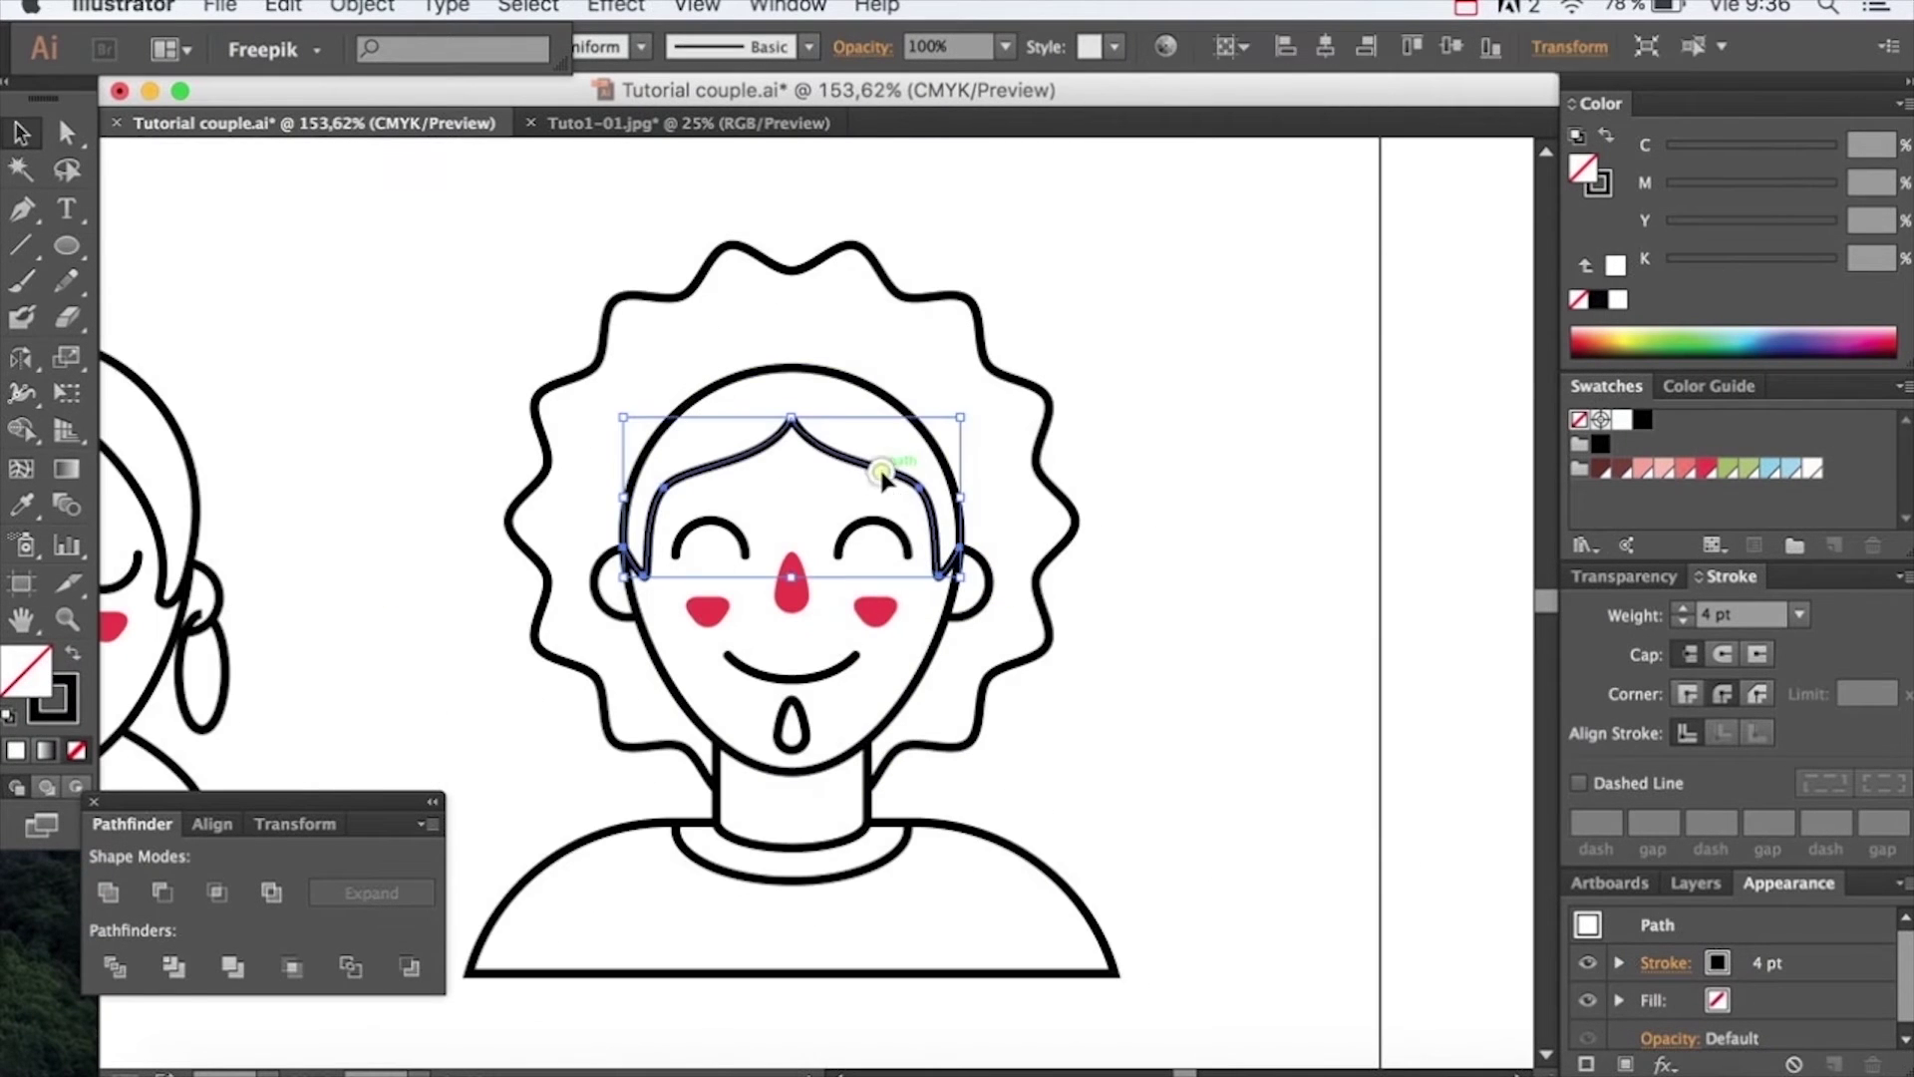
# Extend the fringe line with the Pen into a closed hair band over the head
pyautogui.press('p')
pyautogui.click(623, 548)
pyautogui.click(596, 482)
pyautogui.click(654, 342)
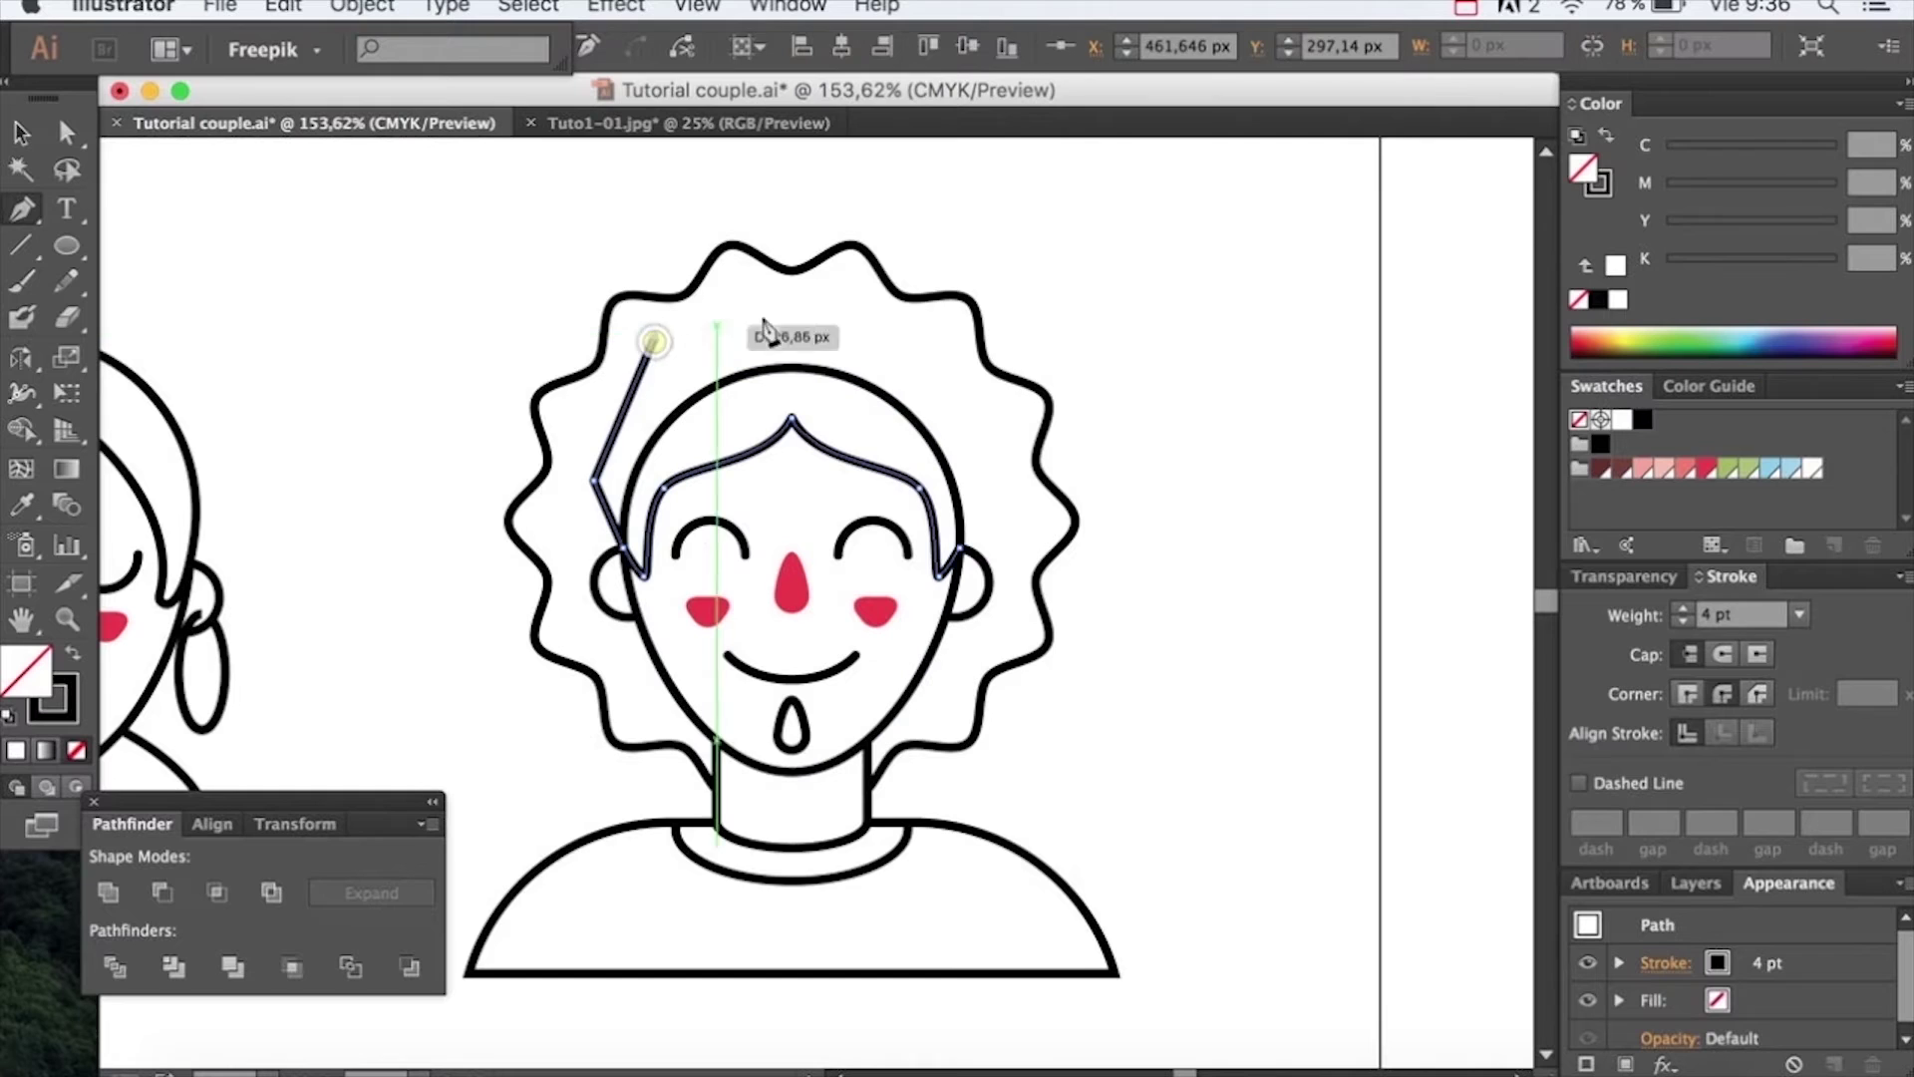
pyautogui.click(807, 312)
pyautogui.click(920, 372)
pyautogui.click(990, 487)
pyautogui.click(960, 548)
pyautogui.press('v')
pyautogui.click(1111, 499)
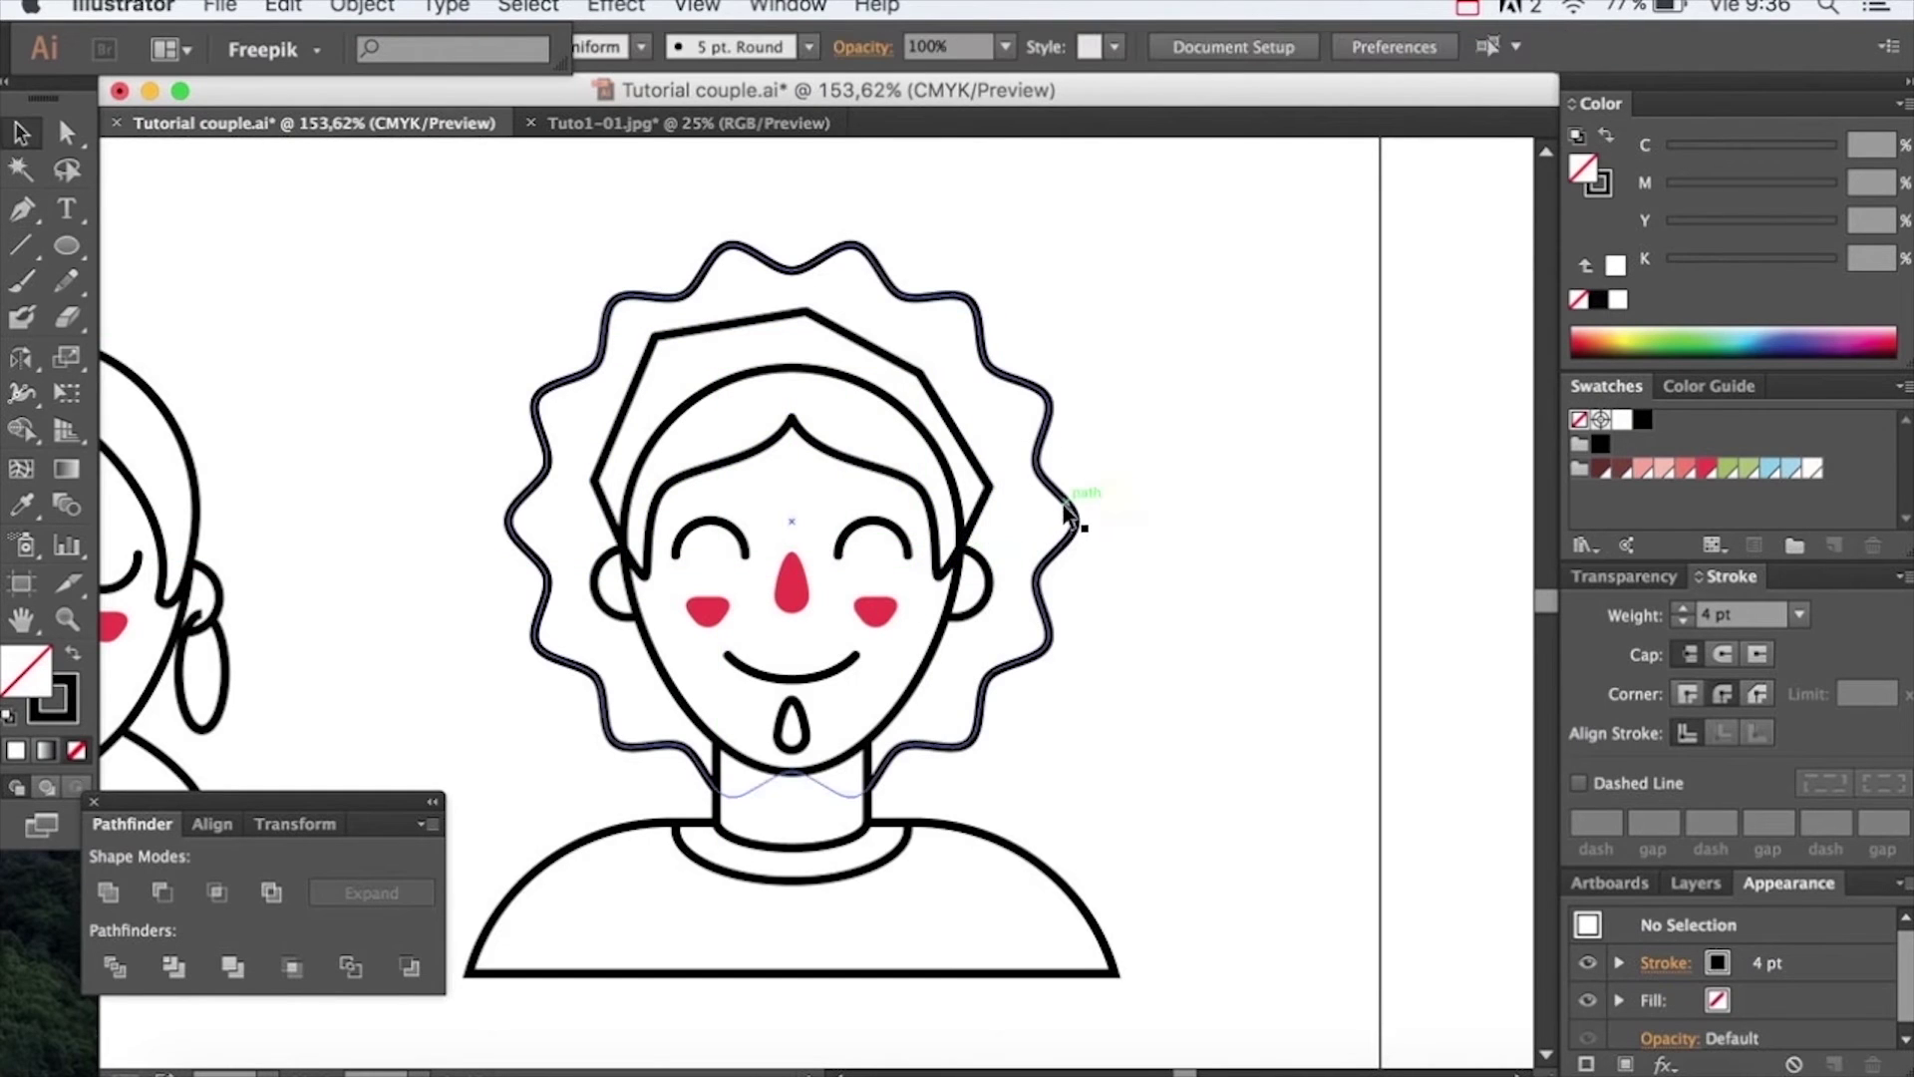
# Subtract the hair band from the face outline with Minus Front and delete the leftover oval
pyautogui.click(937, 638)
pyautogui.keyDown('shift'); pyautogui.click(932, 533); pyautogui.keyUp('shift')
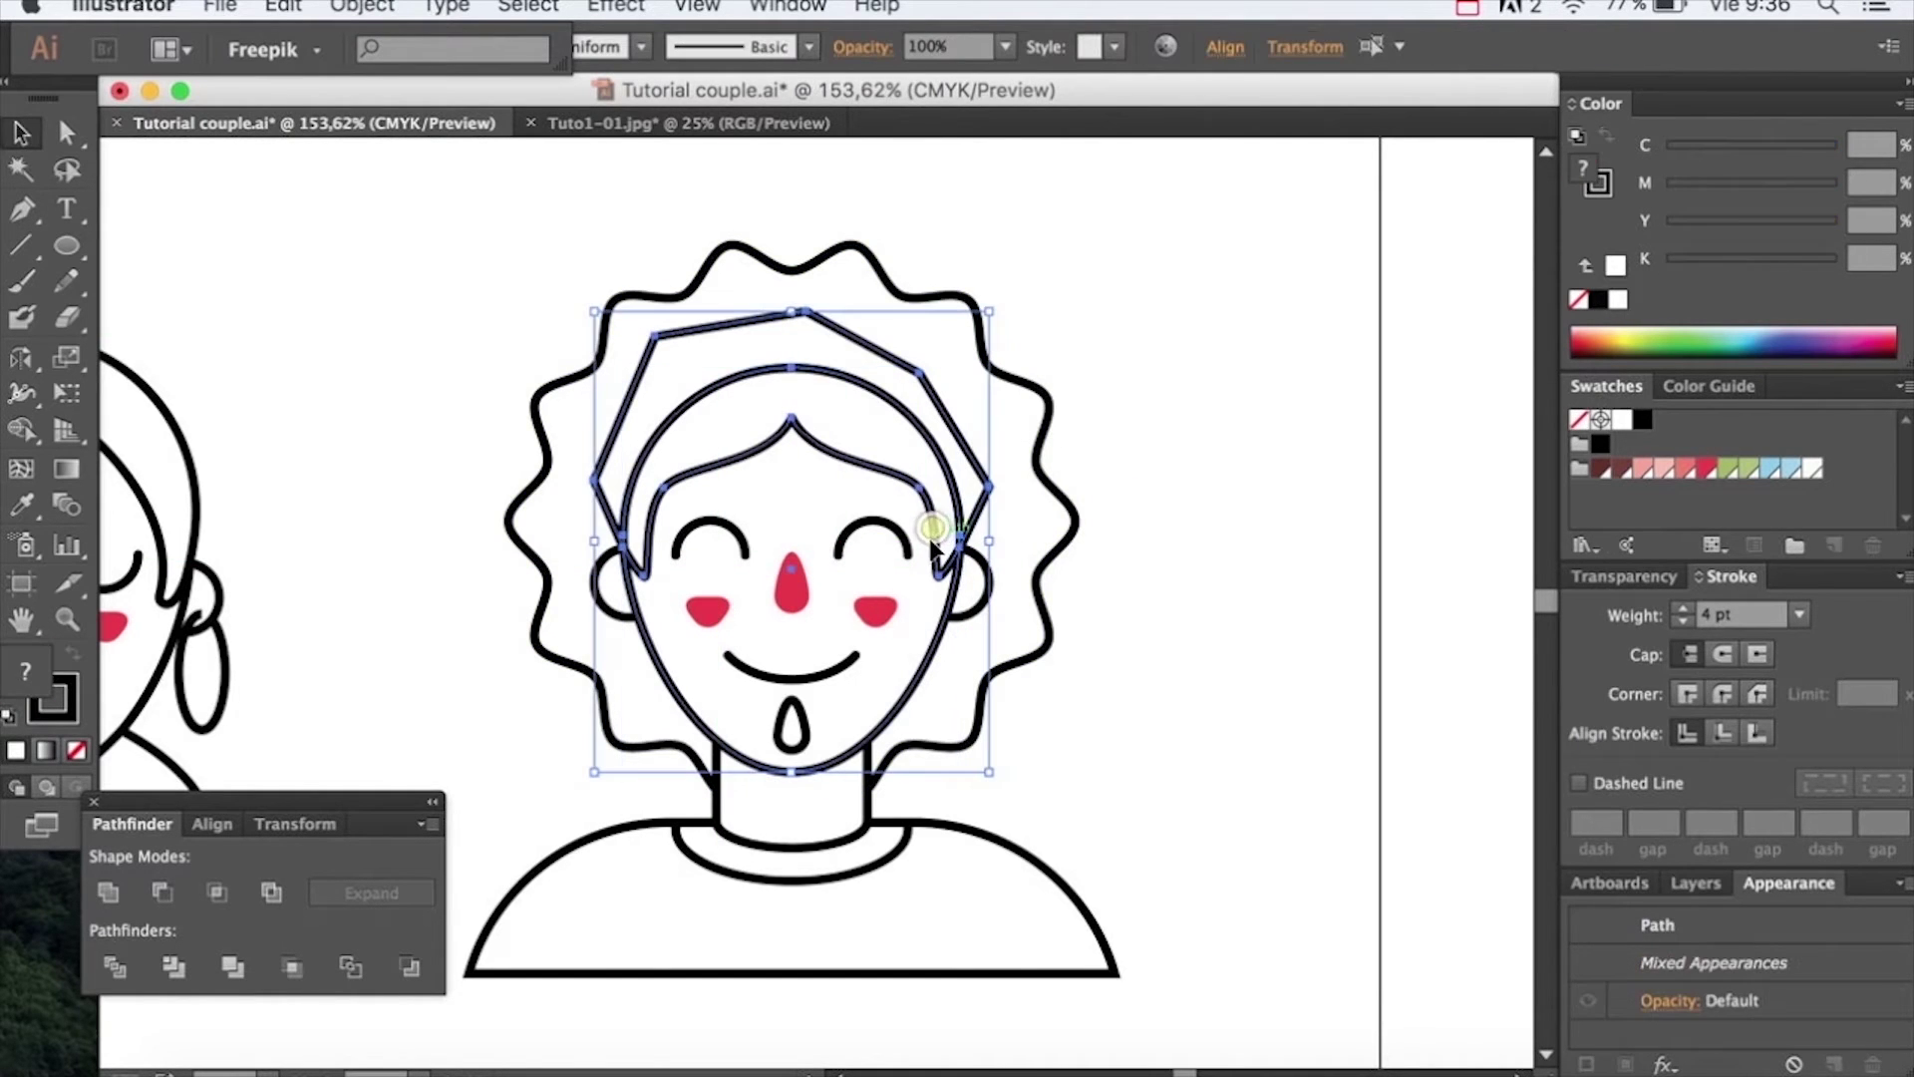
pyautogui.click(183, 894)
pyautogui.click(1134, 342)
pyautogui.click(927, 427)
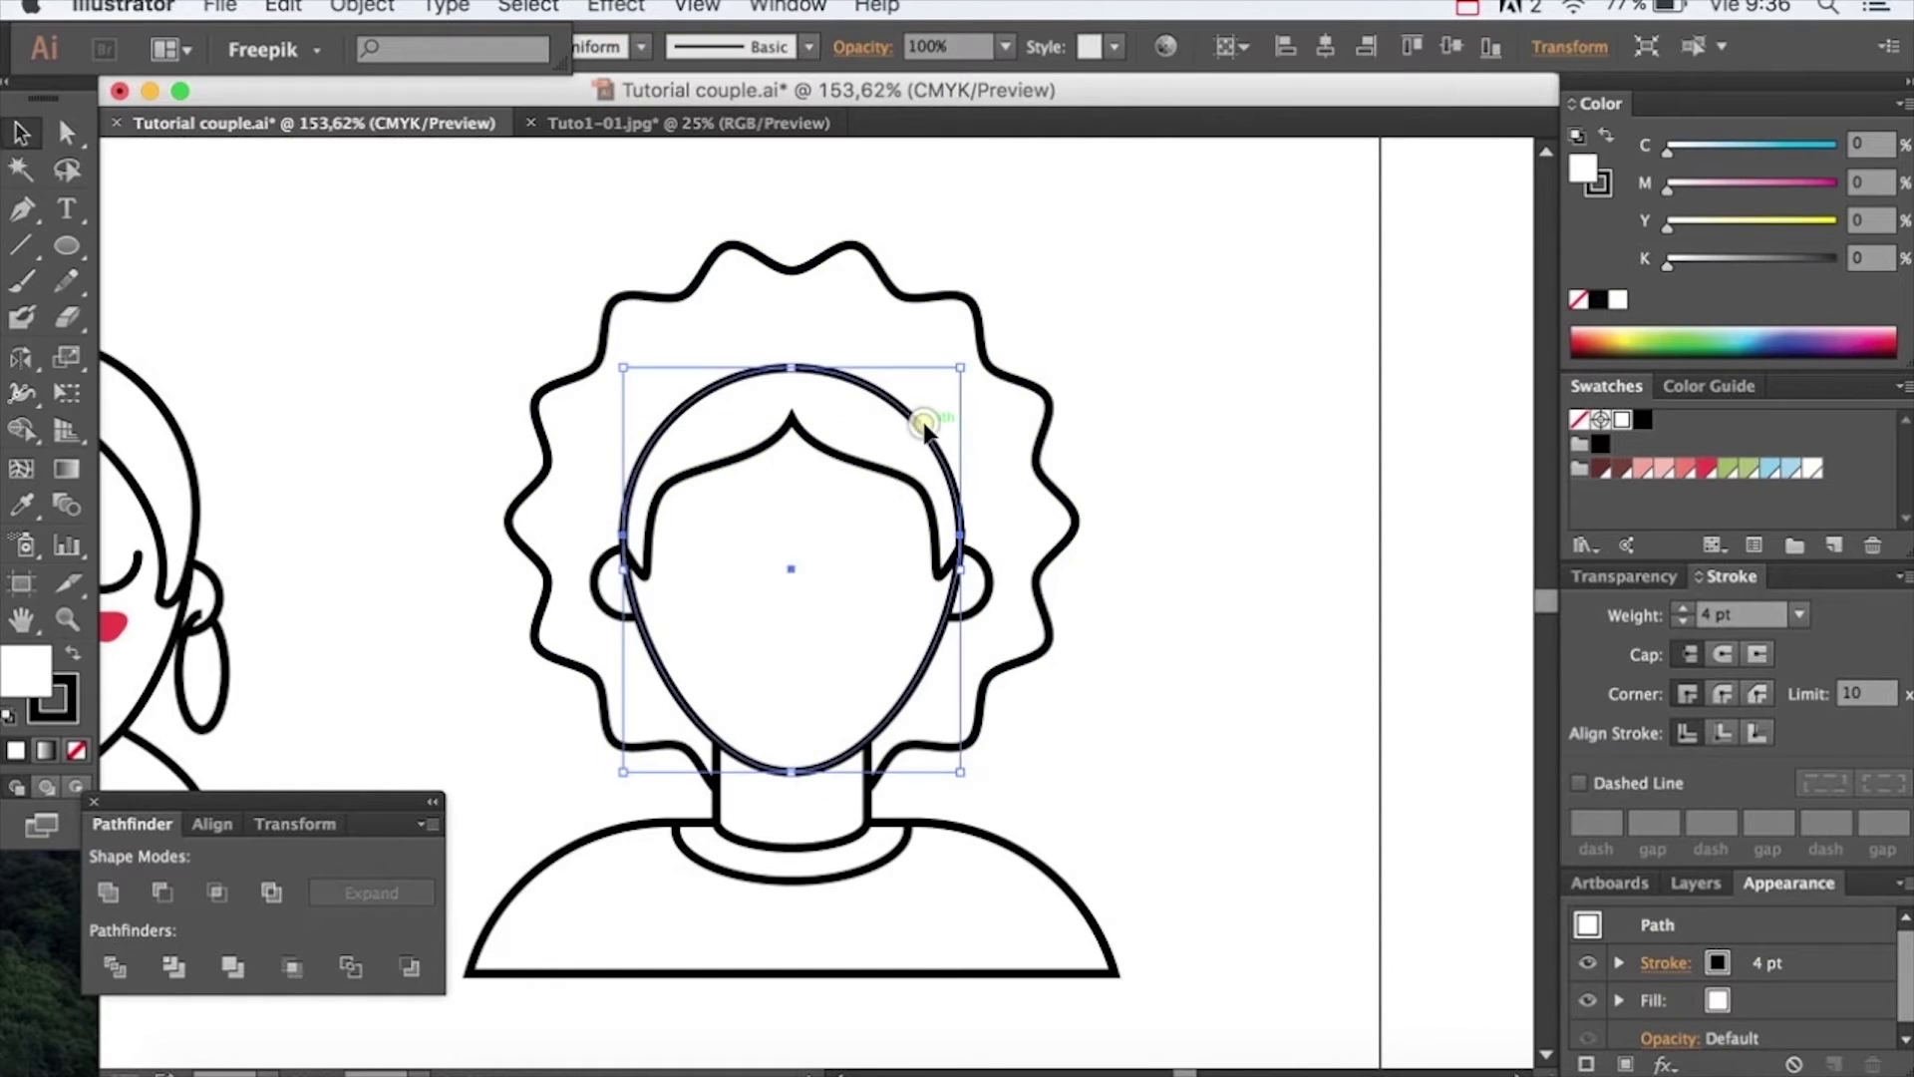
pyautogui.press('Delete')
# Delete the right ear circle's left anchor, leaving a half-arc ear
pyautogui.click(1153, 420)
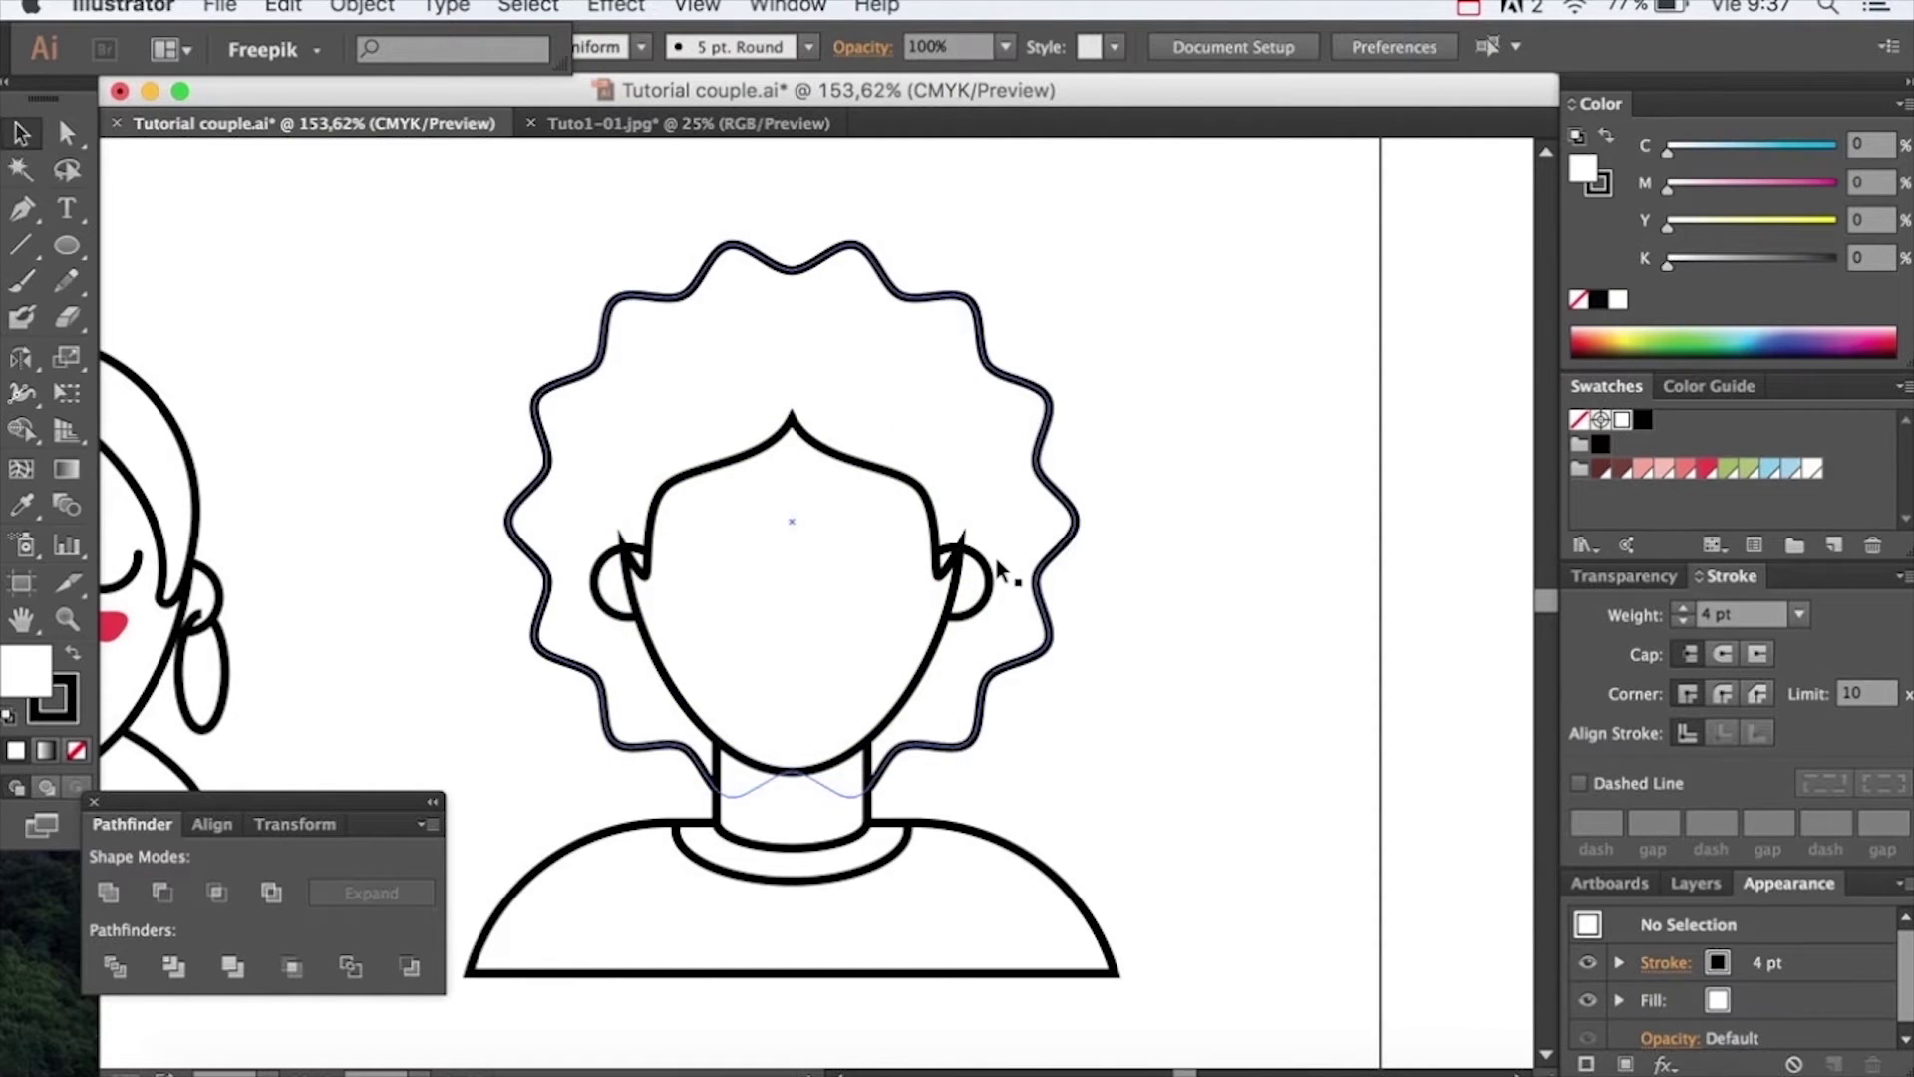
pyautogui.press('super+space')
pyautogui.moveTo(869, 486); pyautogui.dragTo(1008, 690)
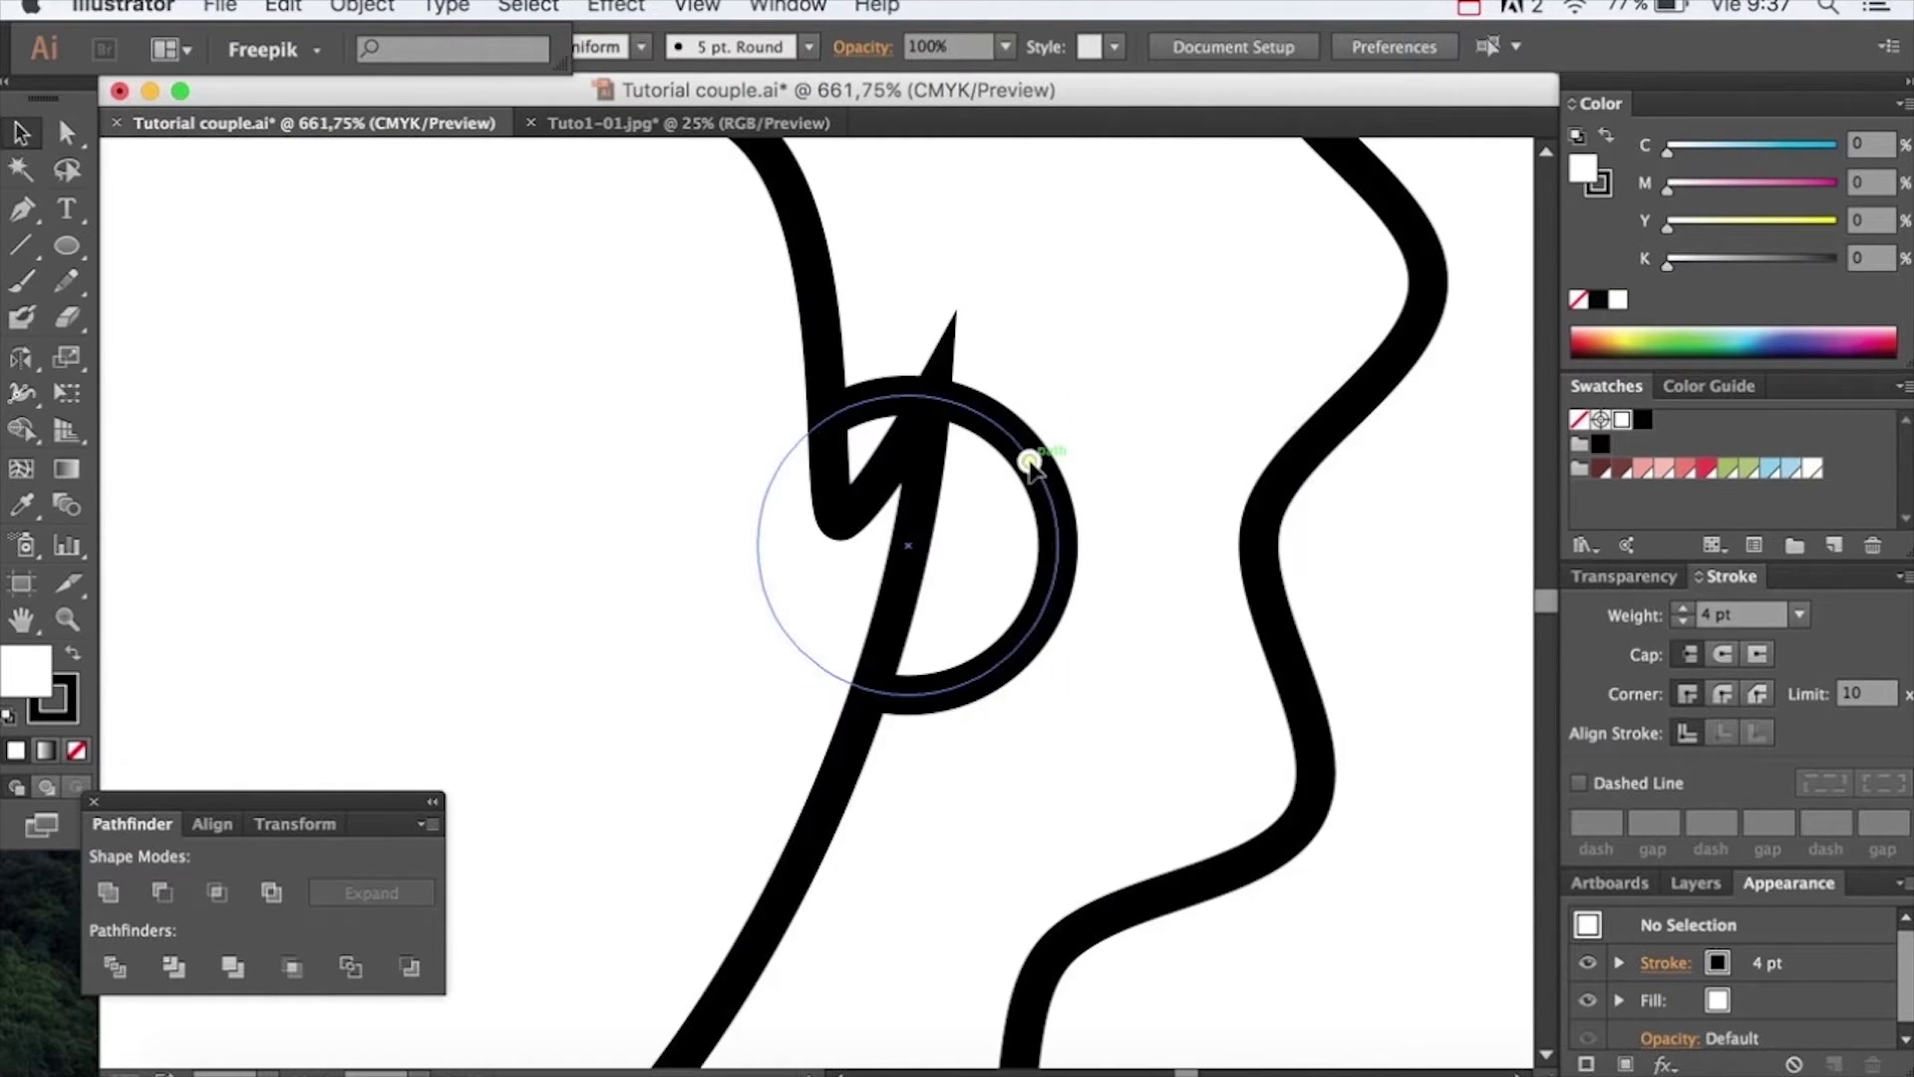
pyautogui.click(1029, 461)
pyautogui.press('a')
pyautogui.click(759, 546)
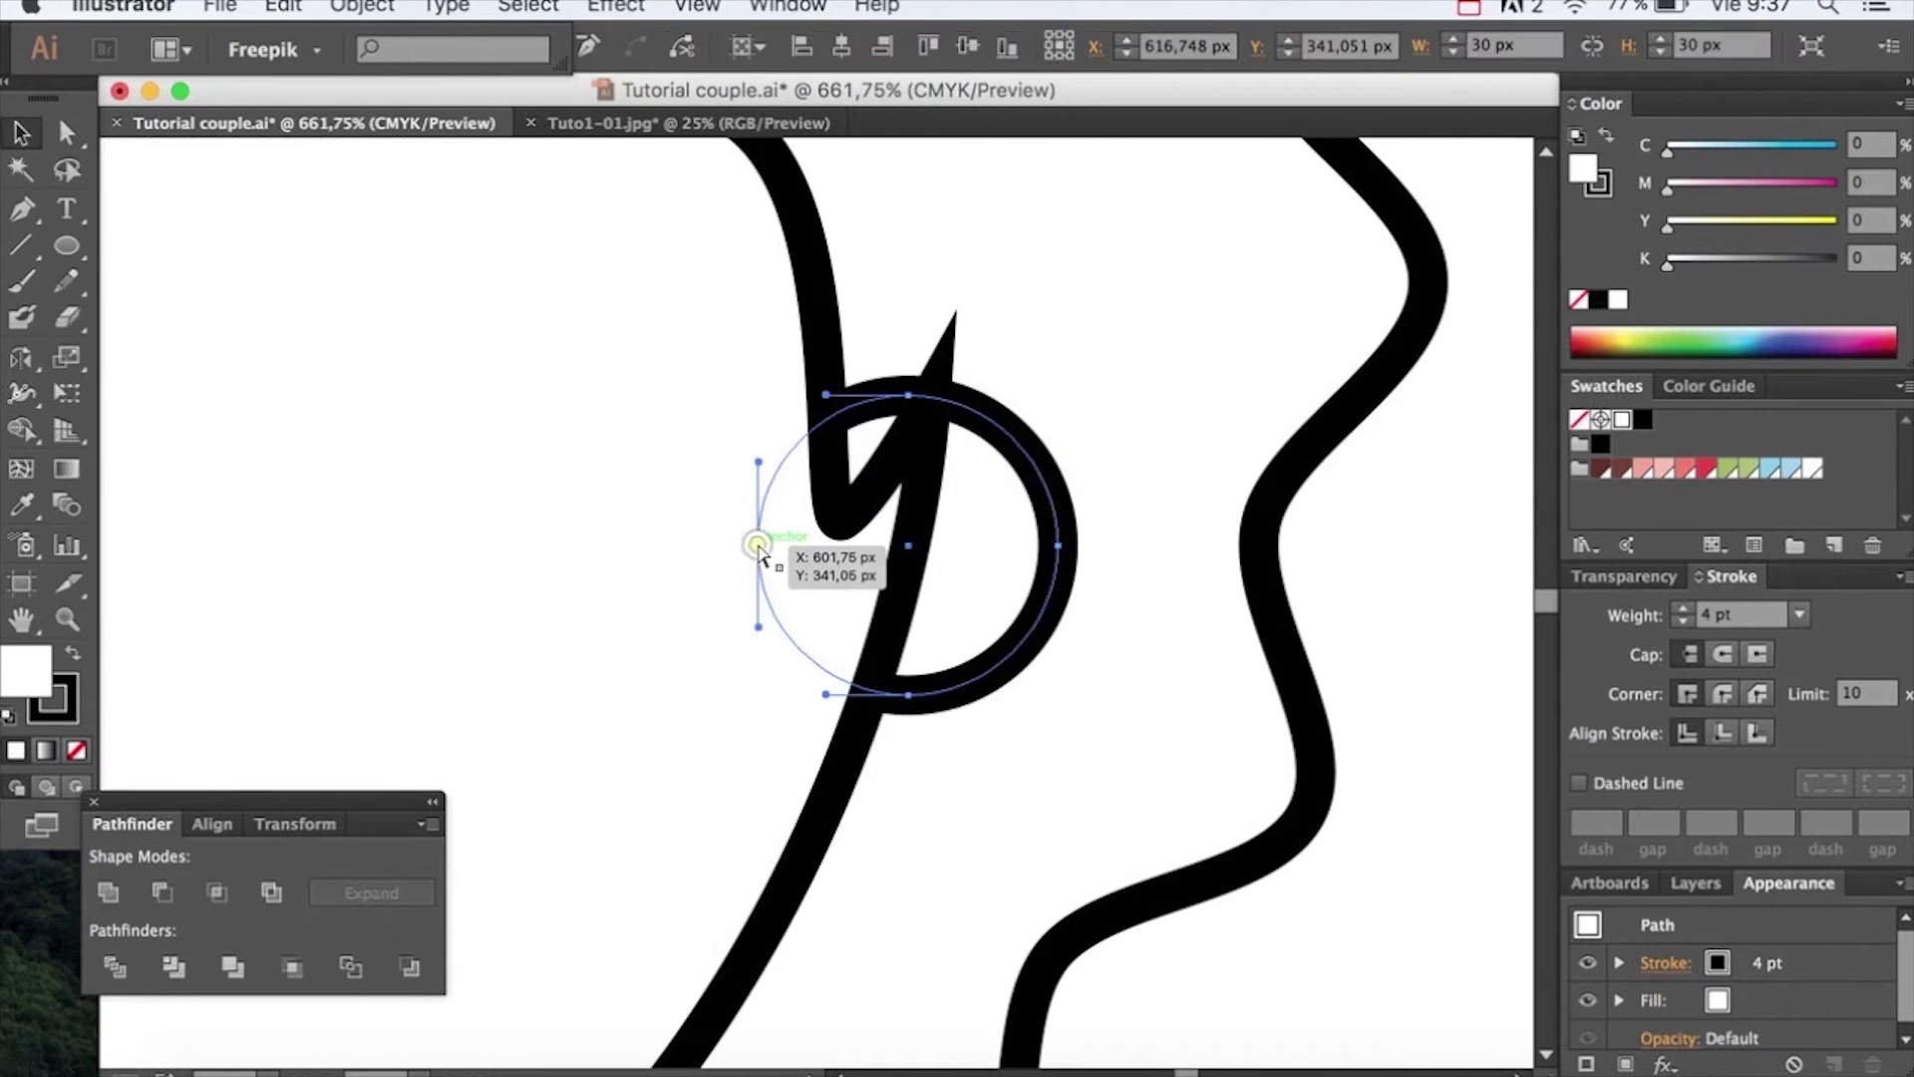
pyautogui.press('Delete')
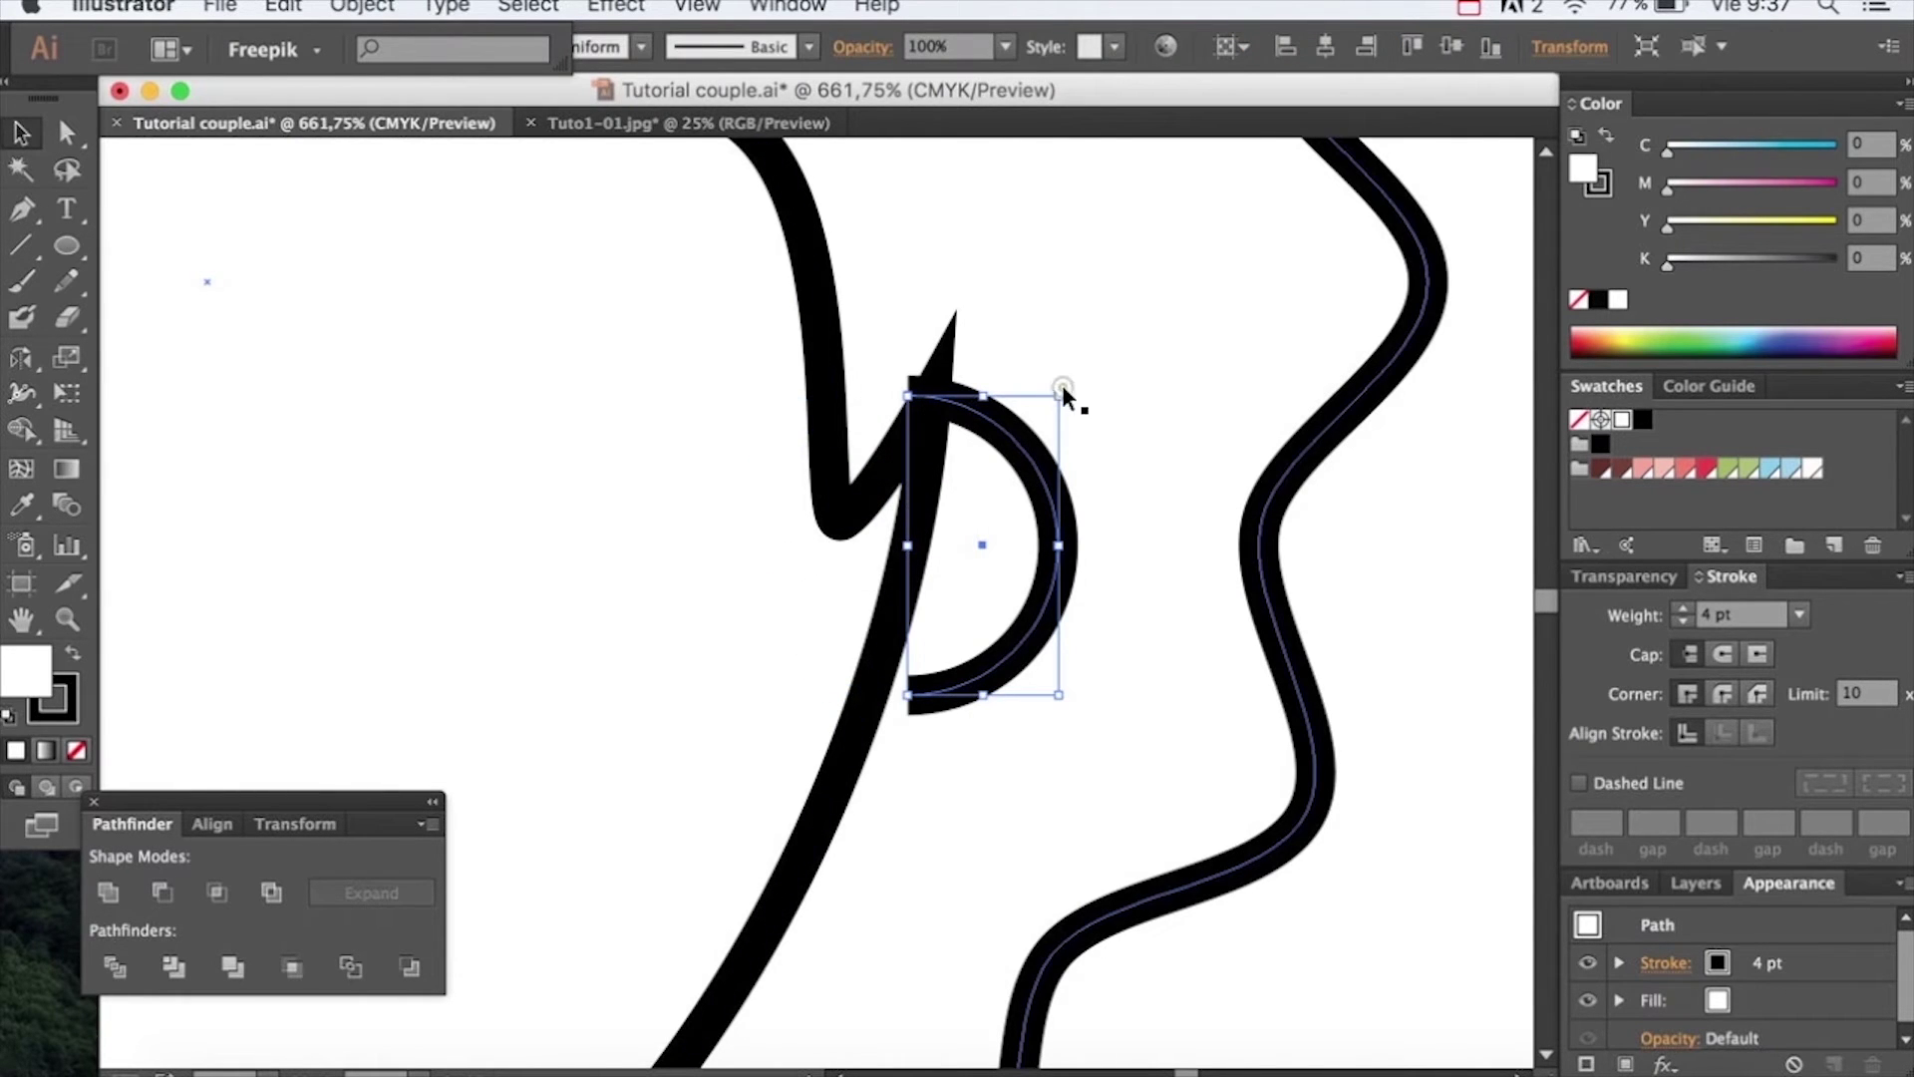
# Rotate the half-arc ear clockwise so it angles against the cheek
pyautogui.click(1064, 391)
pyautogui.click(1019, 439)
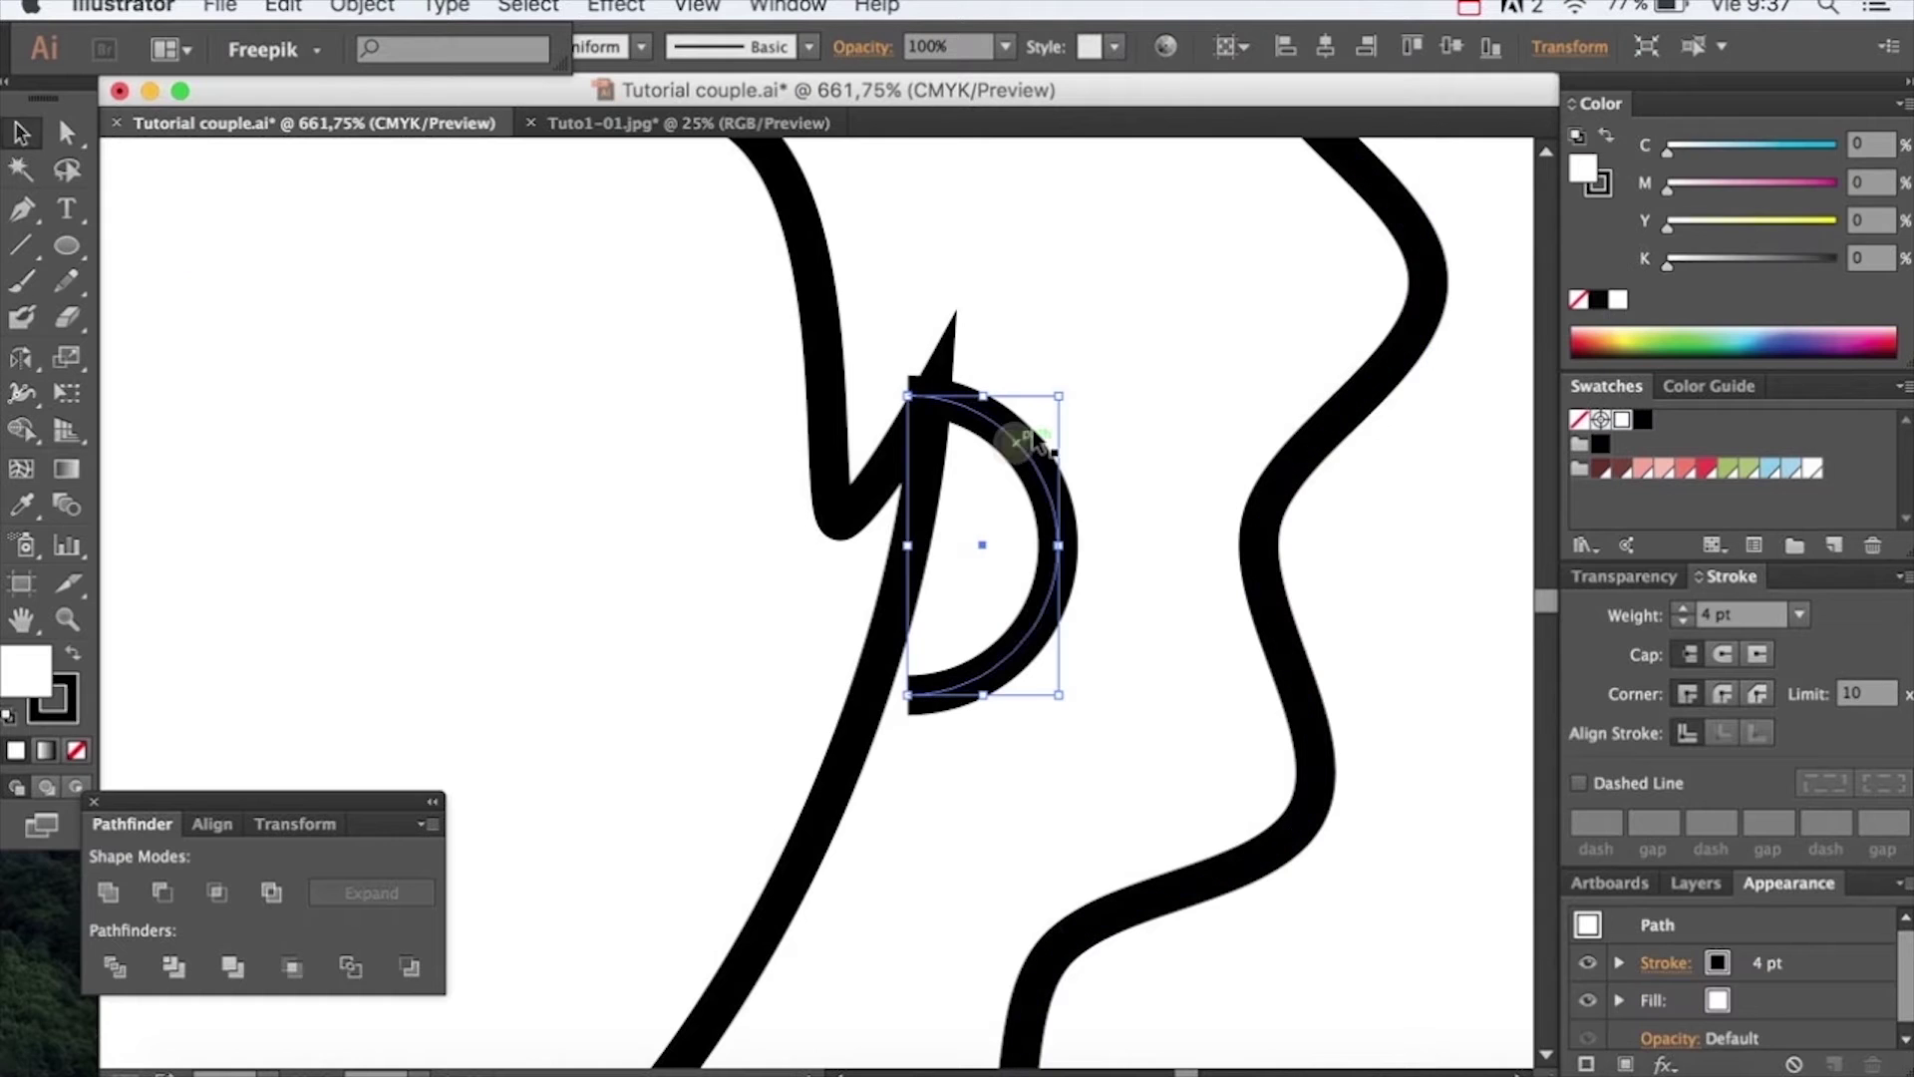
pyautogui.moveTo(1065, 385); pyautogui.dragTo(1086, 414)
pyautogui.keyDown('alt'); pyautogui.keyDown('super'); pyautogui.click(713, 522); pyautogui.keyUp('super'); pyautogui.keyUp('alt')
pyautogui.keyDown('alt'); pyautogui.keyDown('super'); pyautogui.click(715, 521); pyautogui.keyUp('super'); pyautogui.keyUp('alt')
pyautogui.keyDown('alt'); pyautogui.keyDown('super'); pyautogui.click(716, 522); pyautogui.keyUp('super'); pyautogui.keyUp('alt')
pyautogui.keyDown('alt'); pyautogui.keyDown('super'); pyautogui.click(717, 521); pyautogui.keyUp('super'); pyautogui.keyUp('alt')
pyautogui.moveTo(765, 578); pyautogui.dragTo(777, 464)
pyautogui.click(588, 588)
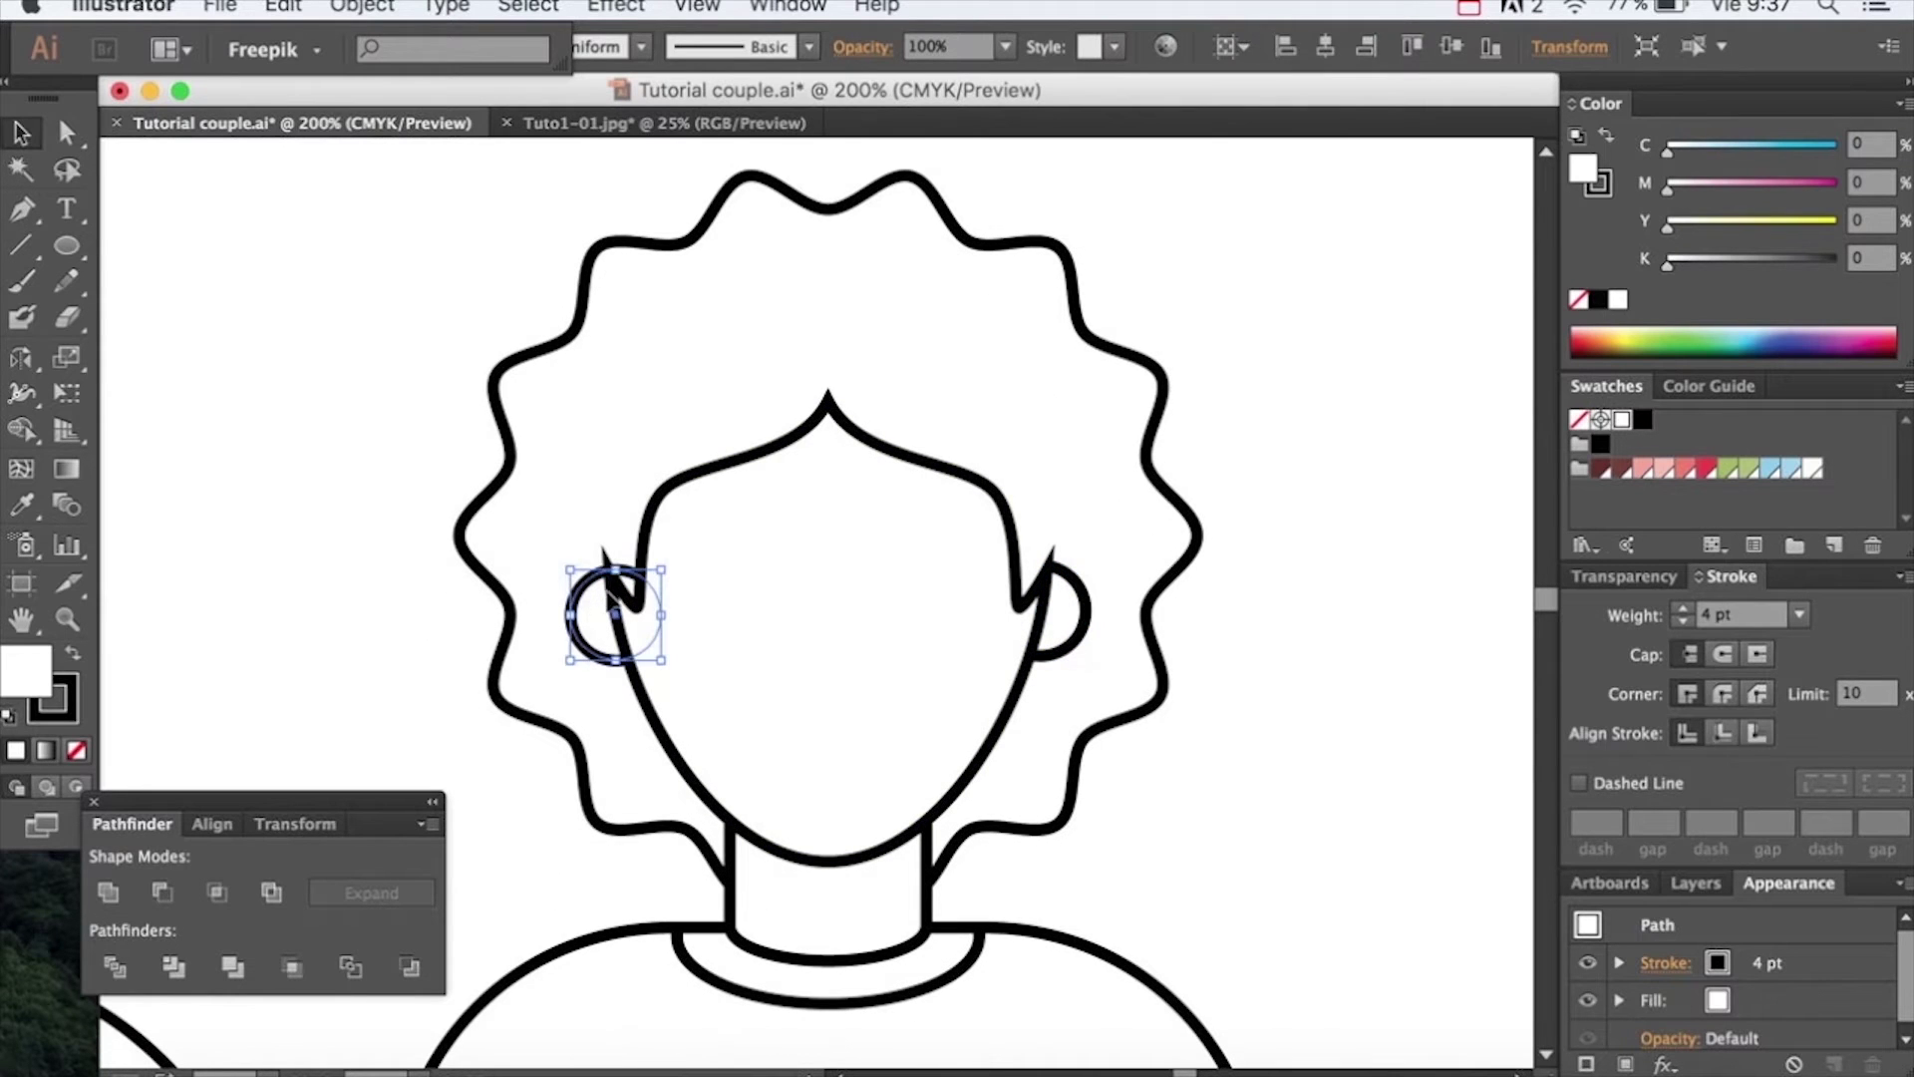
# Delete the round left ear and make a vertically reflected copy of the right half-arc ear
pyautogui.press('Delete')
pyautogui.click(1057, 648)
pyautogui.press('o')
pyautogui.press('Return')
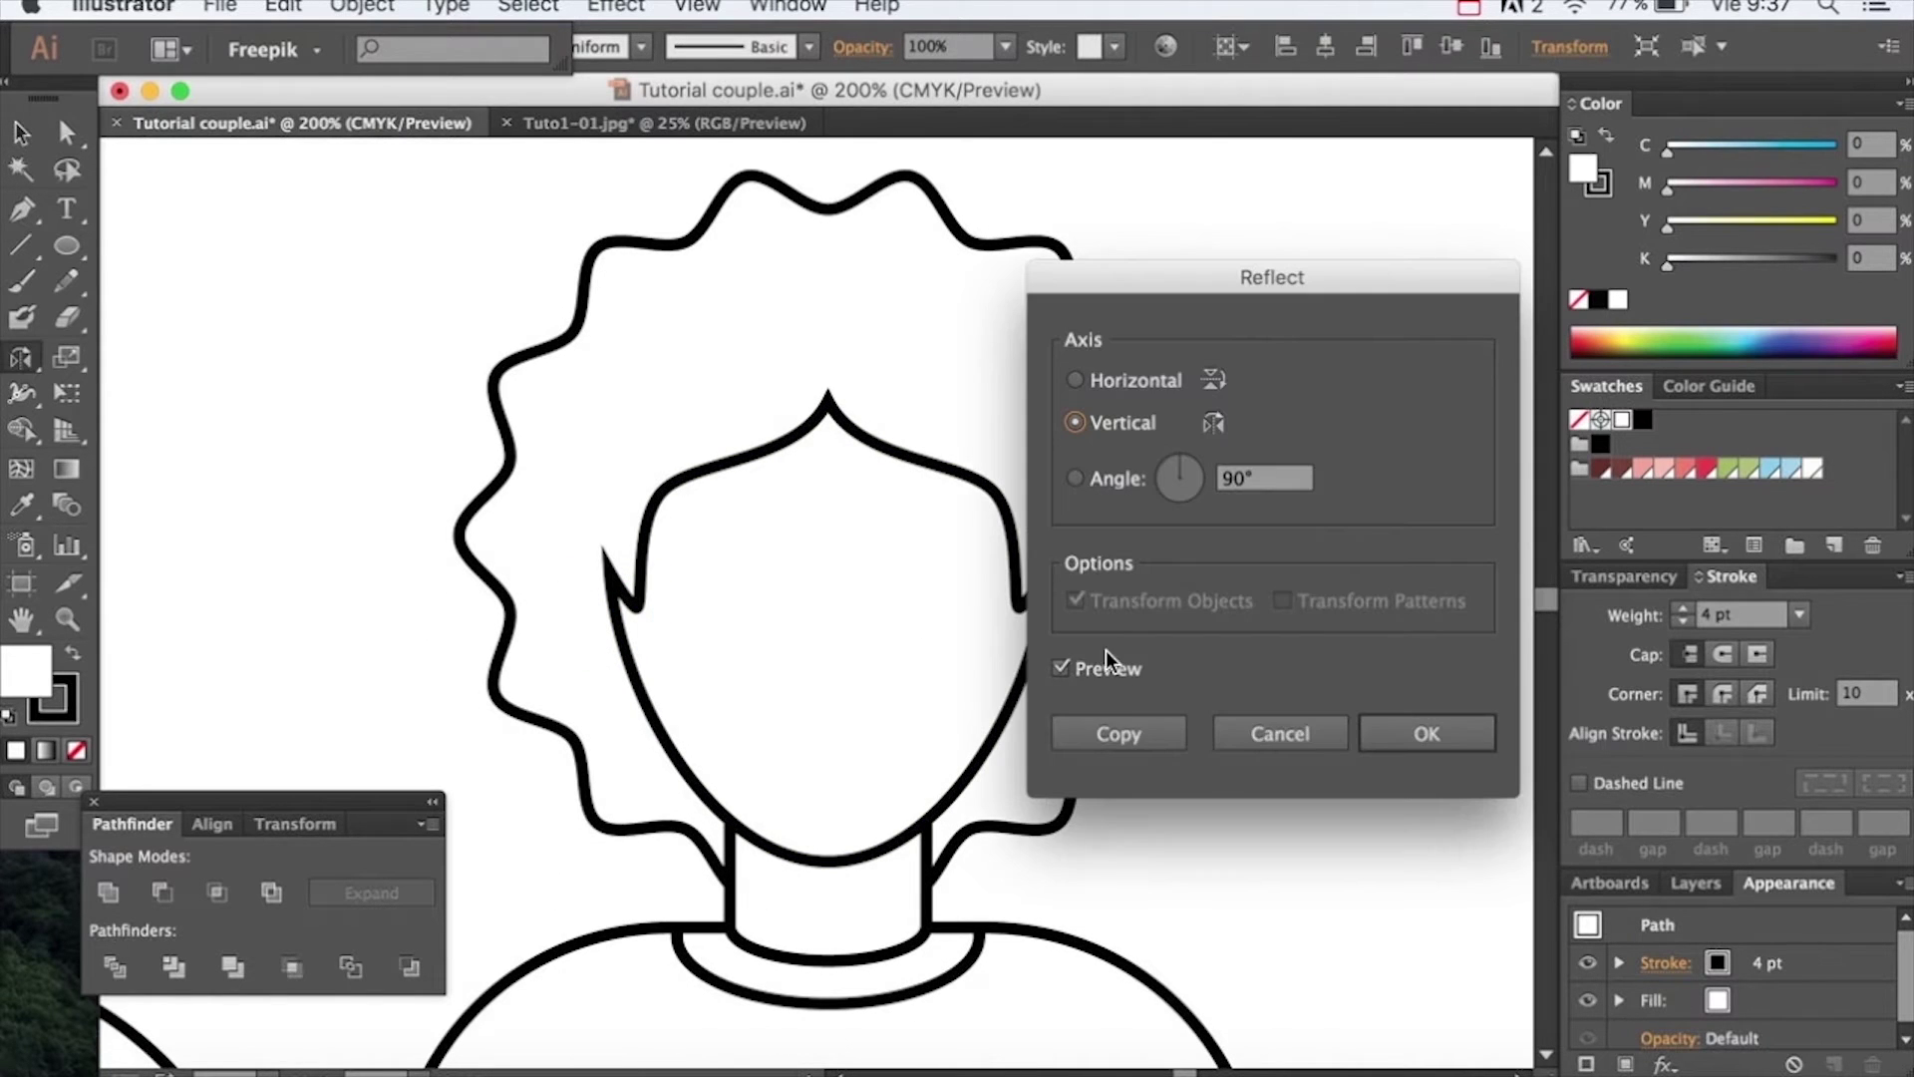
pyautogui.moveTo(1135, 290); pyautogui.dragTo(1280, 296)
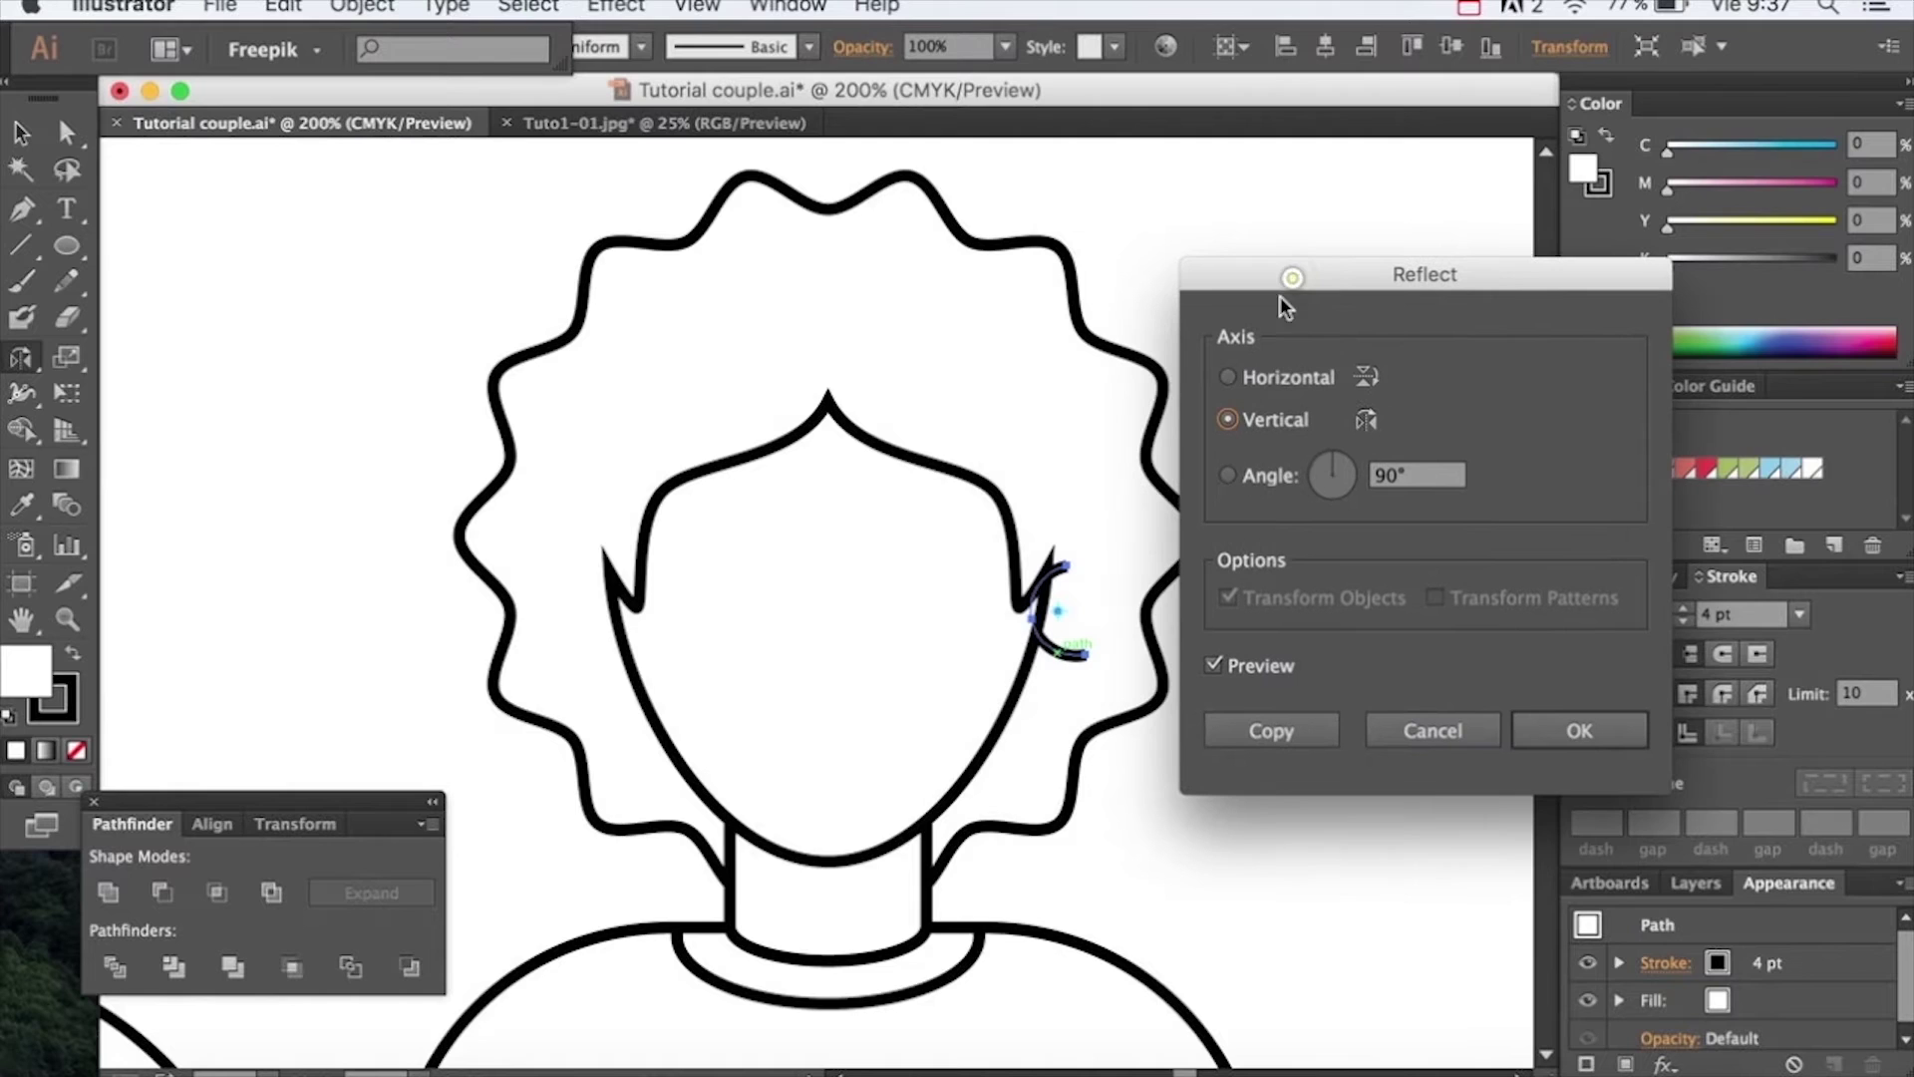
pyautogui.click(1235, 384)
pyautogui.click(1234, 422)
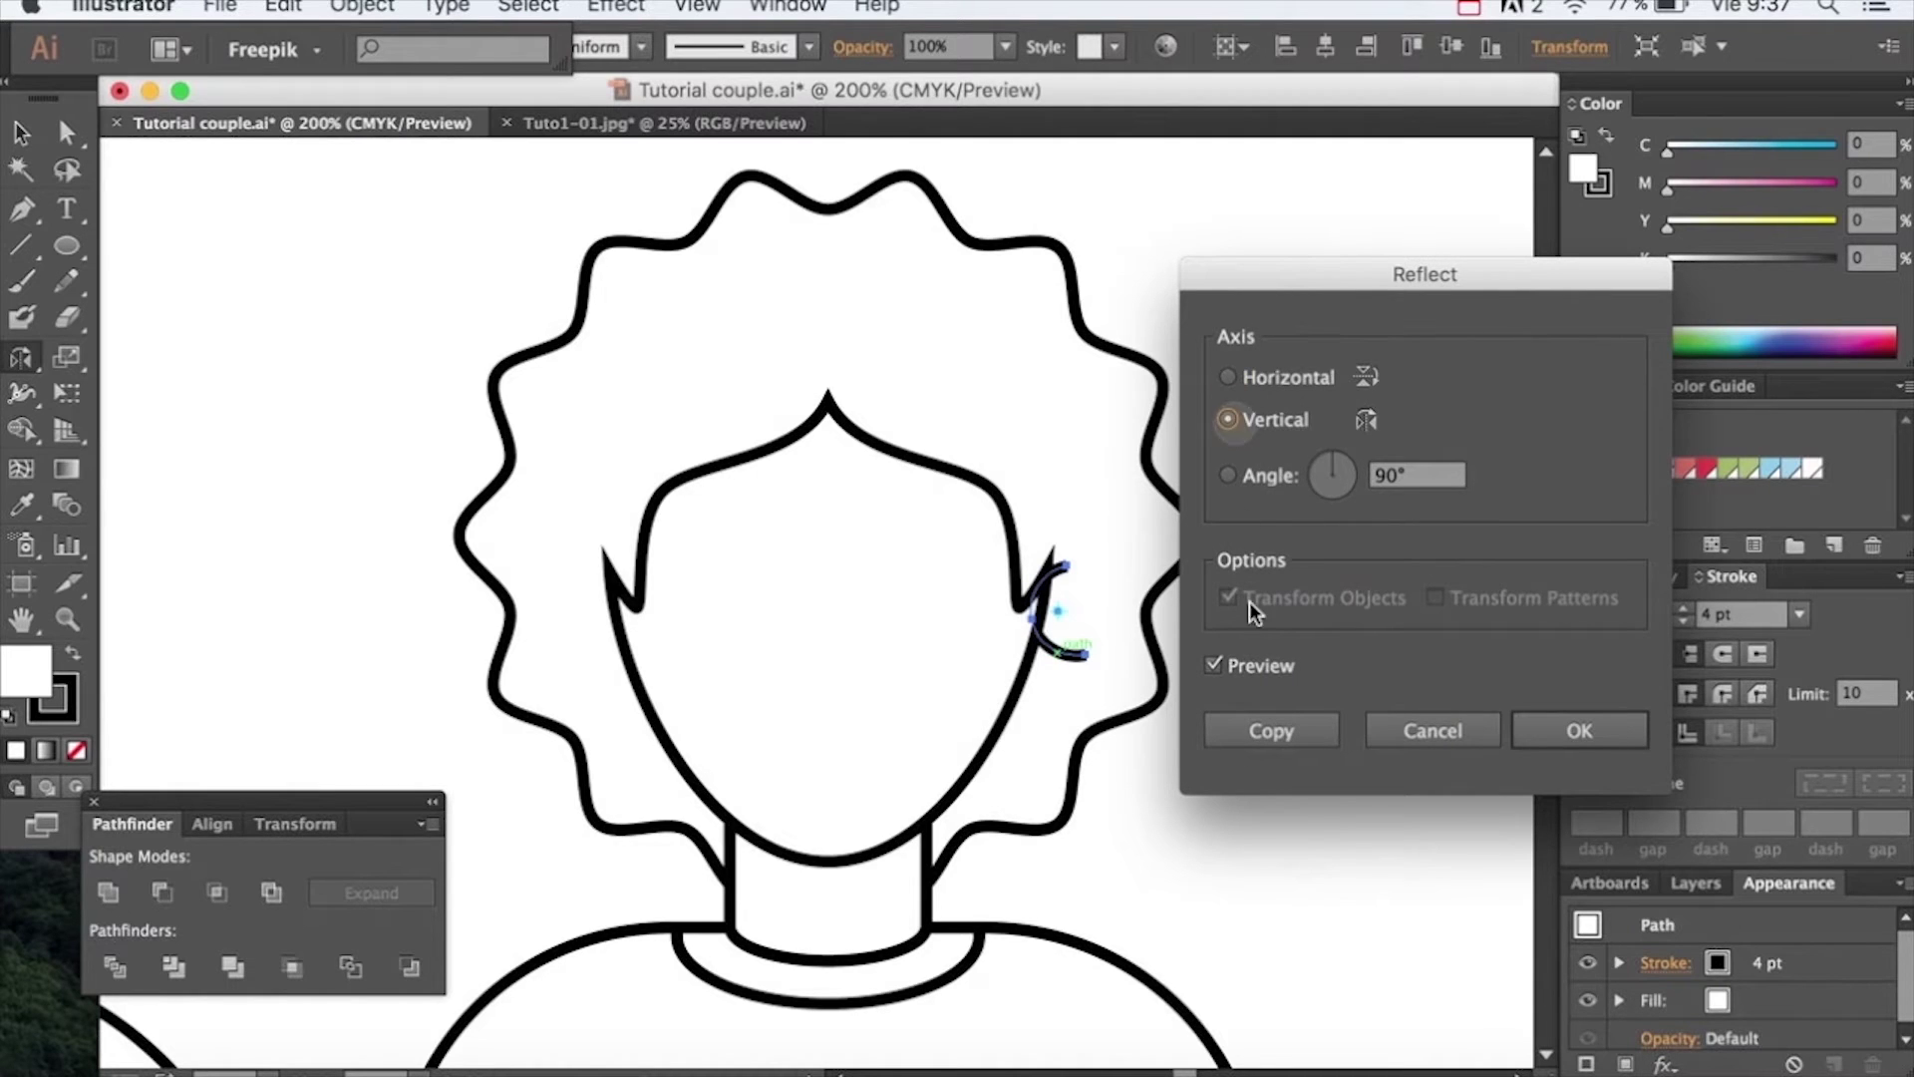
pyautogui.click(1274, 744)
# Place the mirrored ear copy on the left side of the man's face
pyautogui.press('v')
pyautogui.moveTo(1077, 656); pyautogui.dragTo(606, 653)
pyautogui.press('super+z')
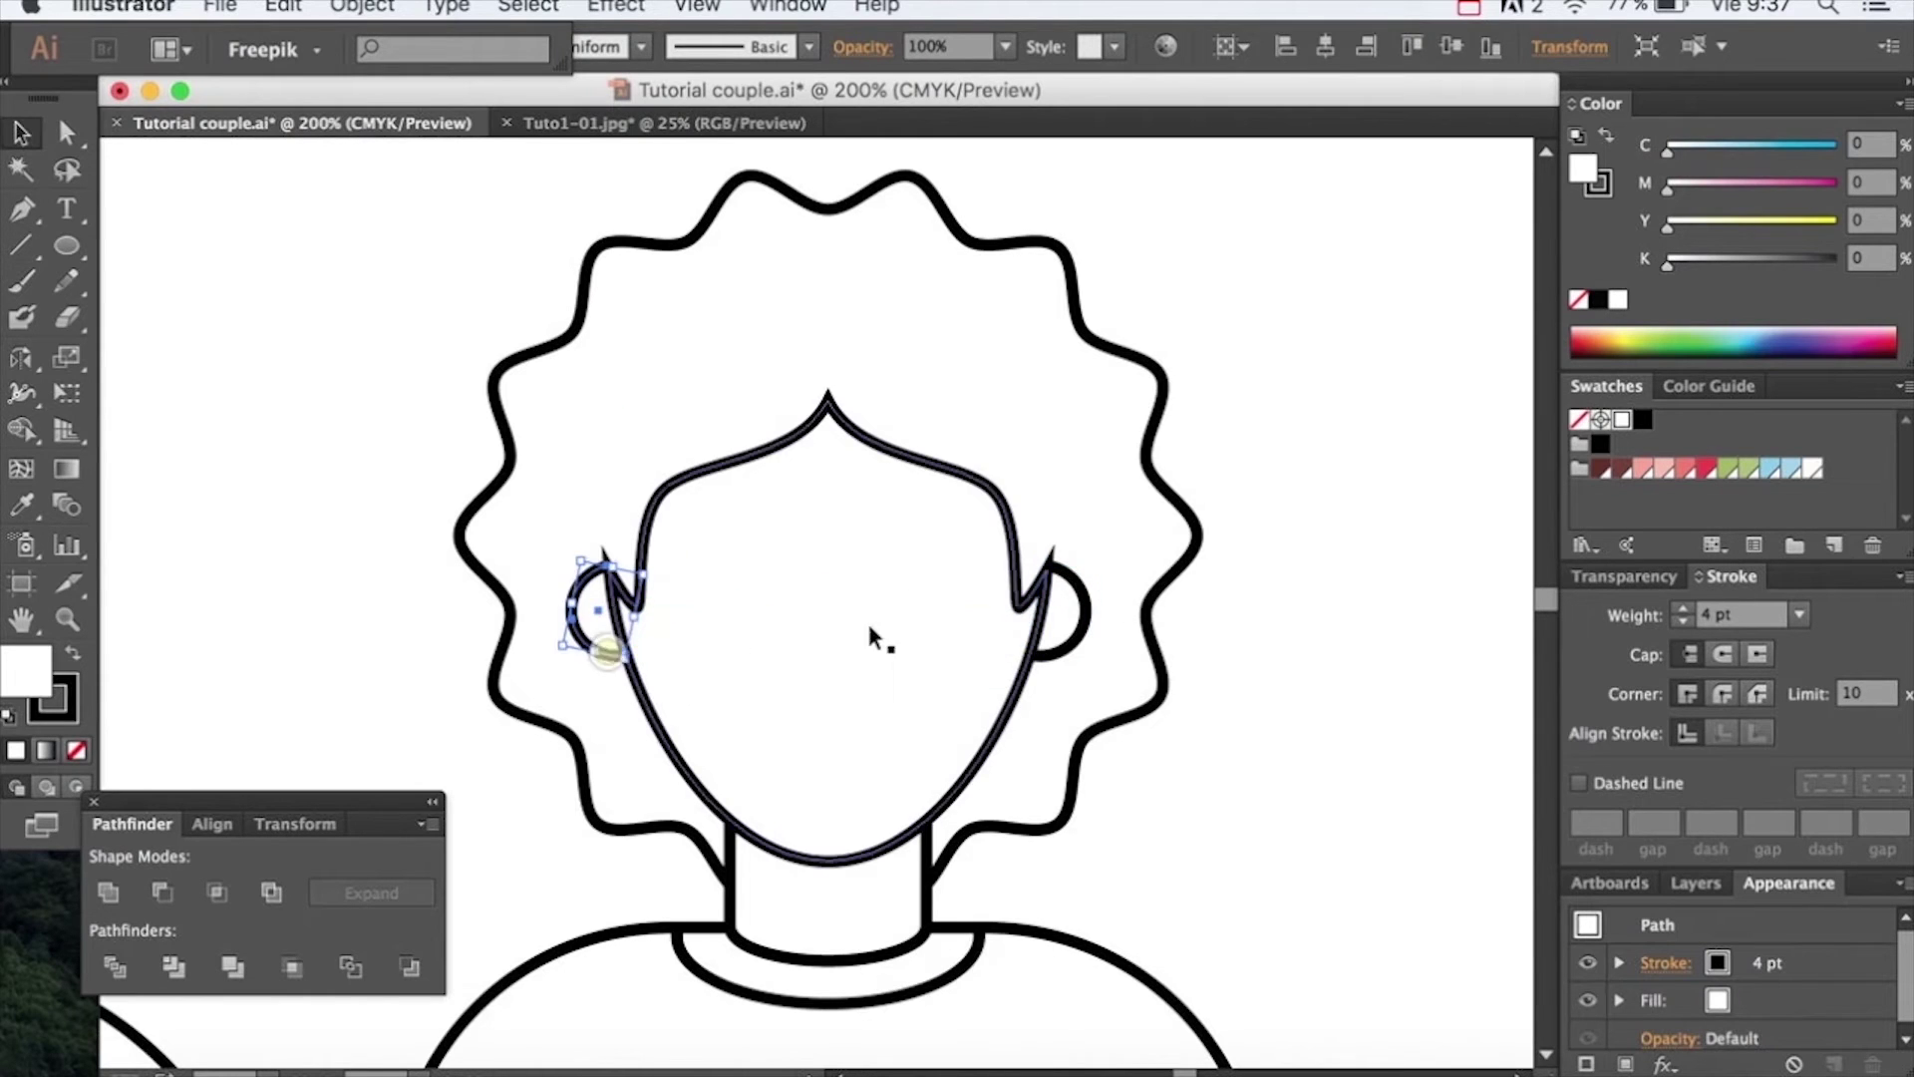
pyautogui.click(1278, 572)
pyautogui.moveTo(951, 426); pyautogui.dragTo(943, 337)
pyautogui.keyDown('alt'); pyautogui.keyDown('super'); pyautogui.click(846, 642); pyautogui.keyUp('super'); pyautogui.keyUp('alt')
# Send the man's hair, face and body outlines behind his eyes, cheeks, nose and mouth
pyautogui.moveTo(977, 643); pyautogui.dragTo(1116, 686)
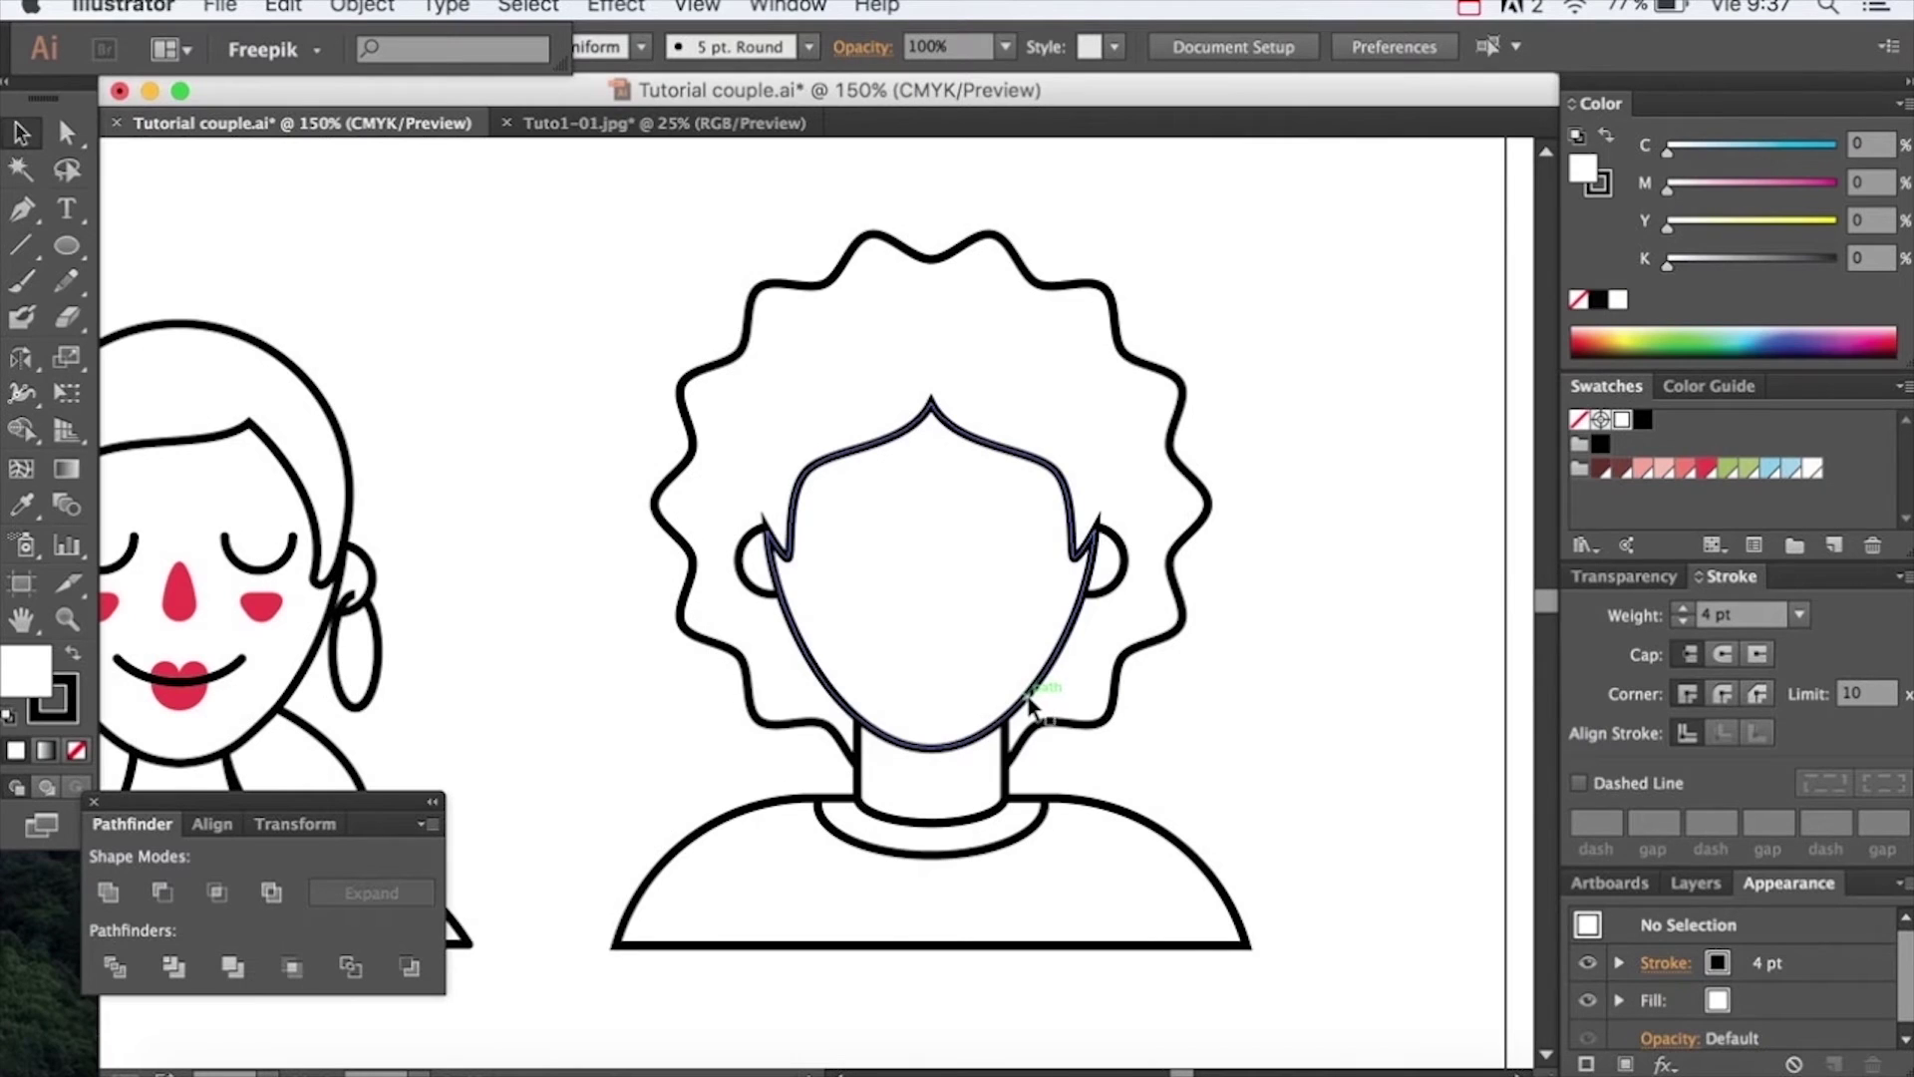
pyautogui.moveTo(1167, 997); pyautogui.dragTo(739, 744)
pyautogui.press('super+shift+9')
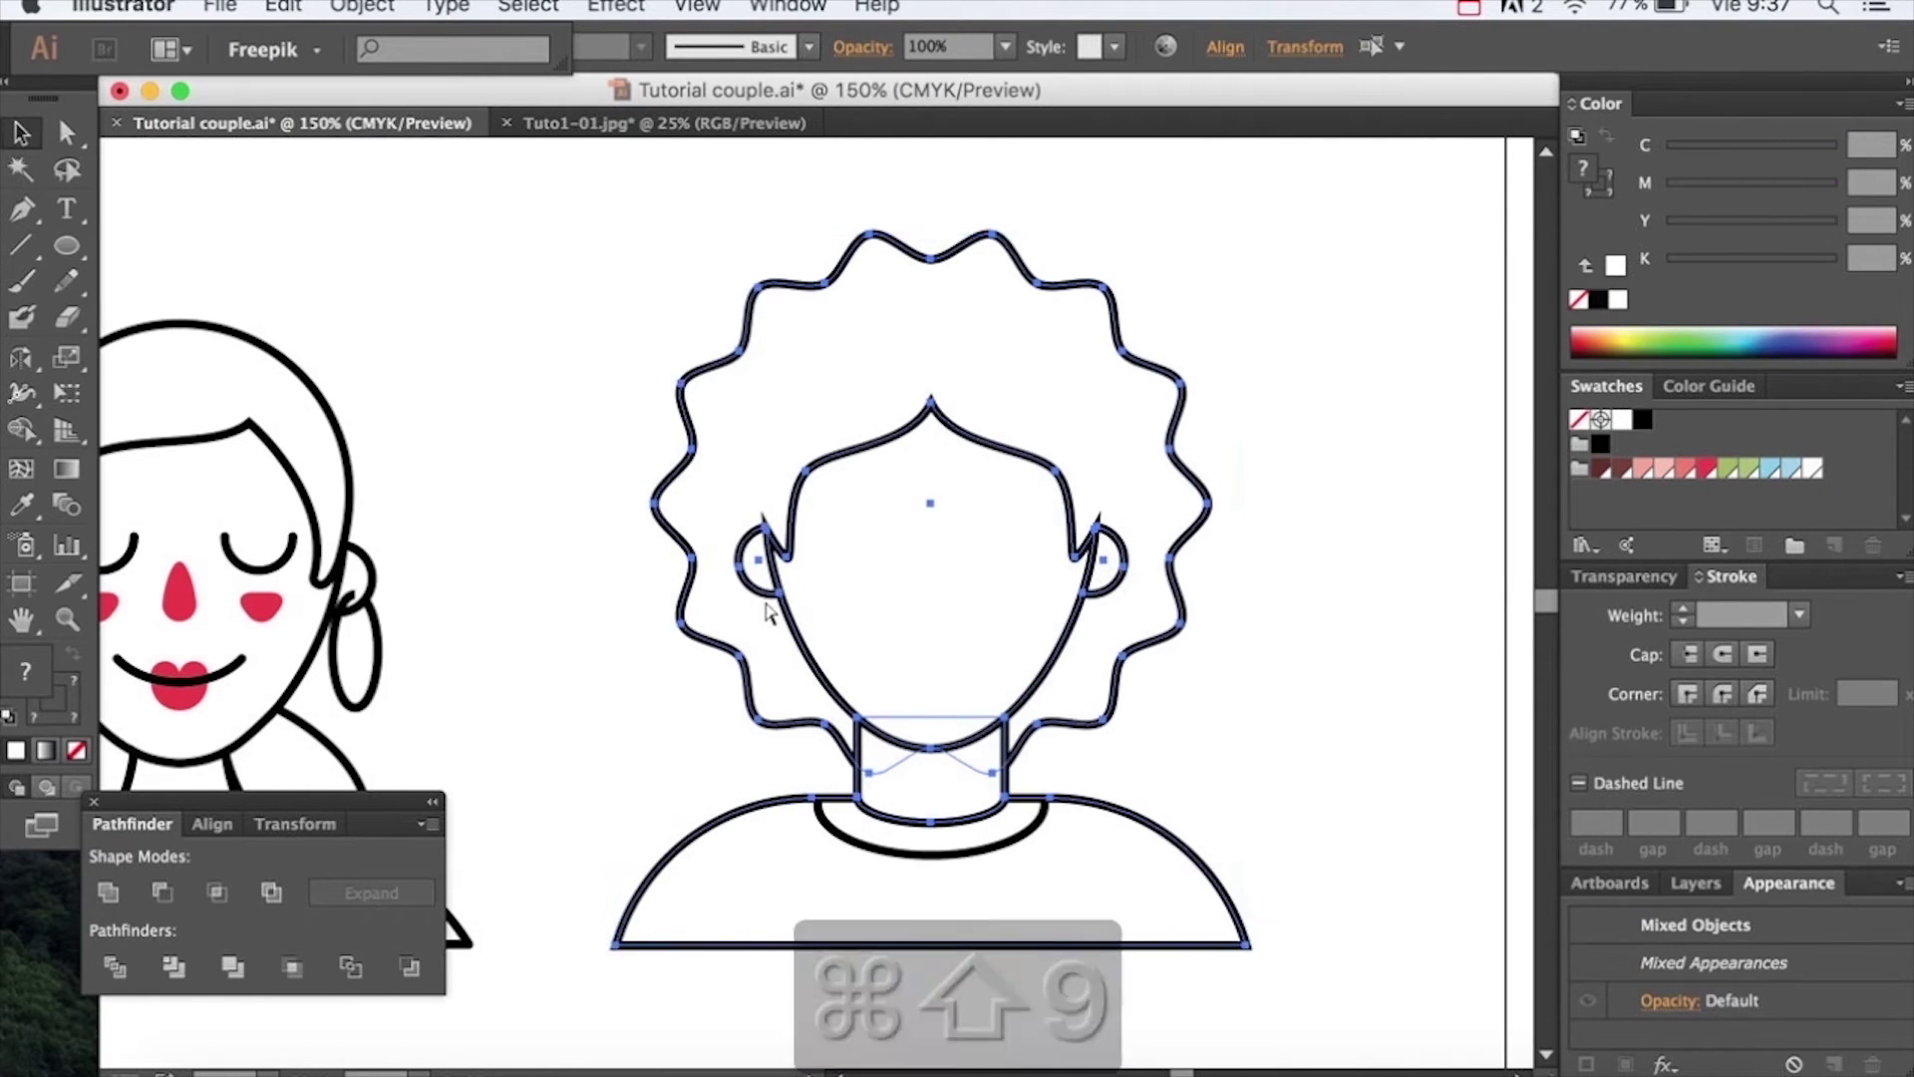
pyautogui.click(1336, 570)
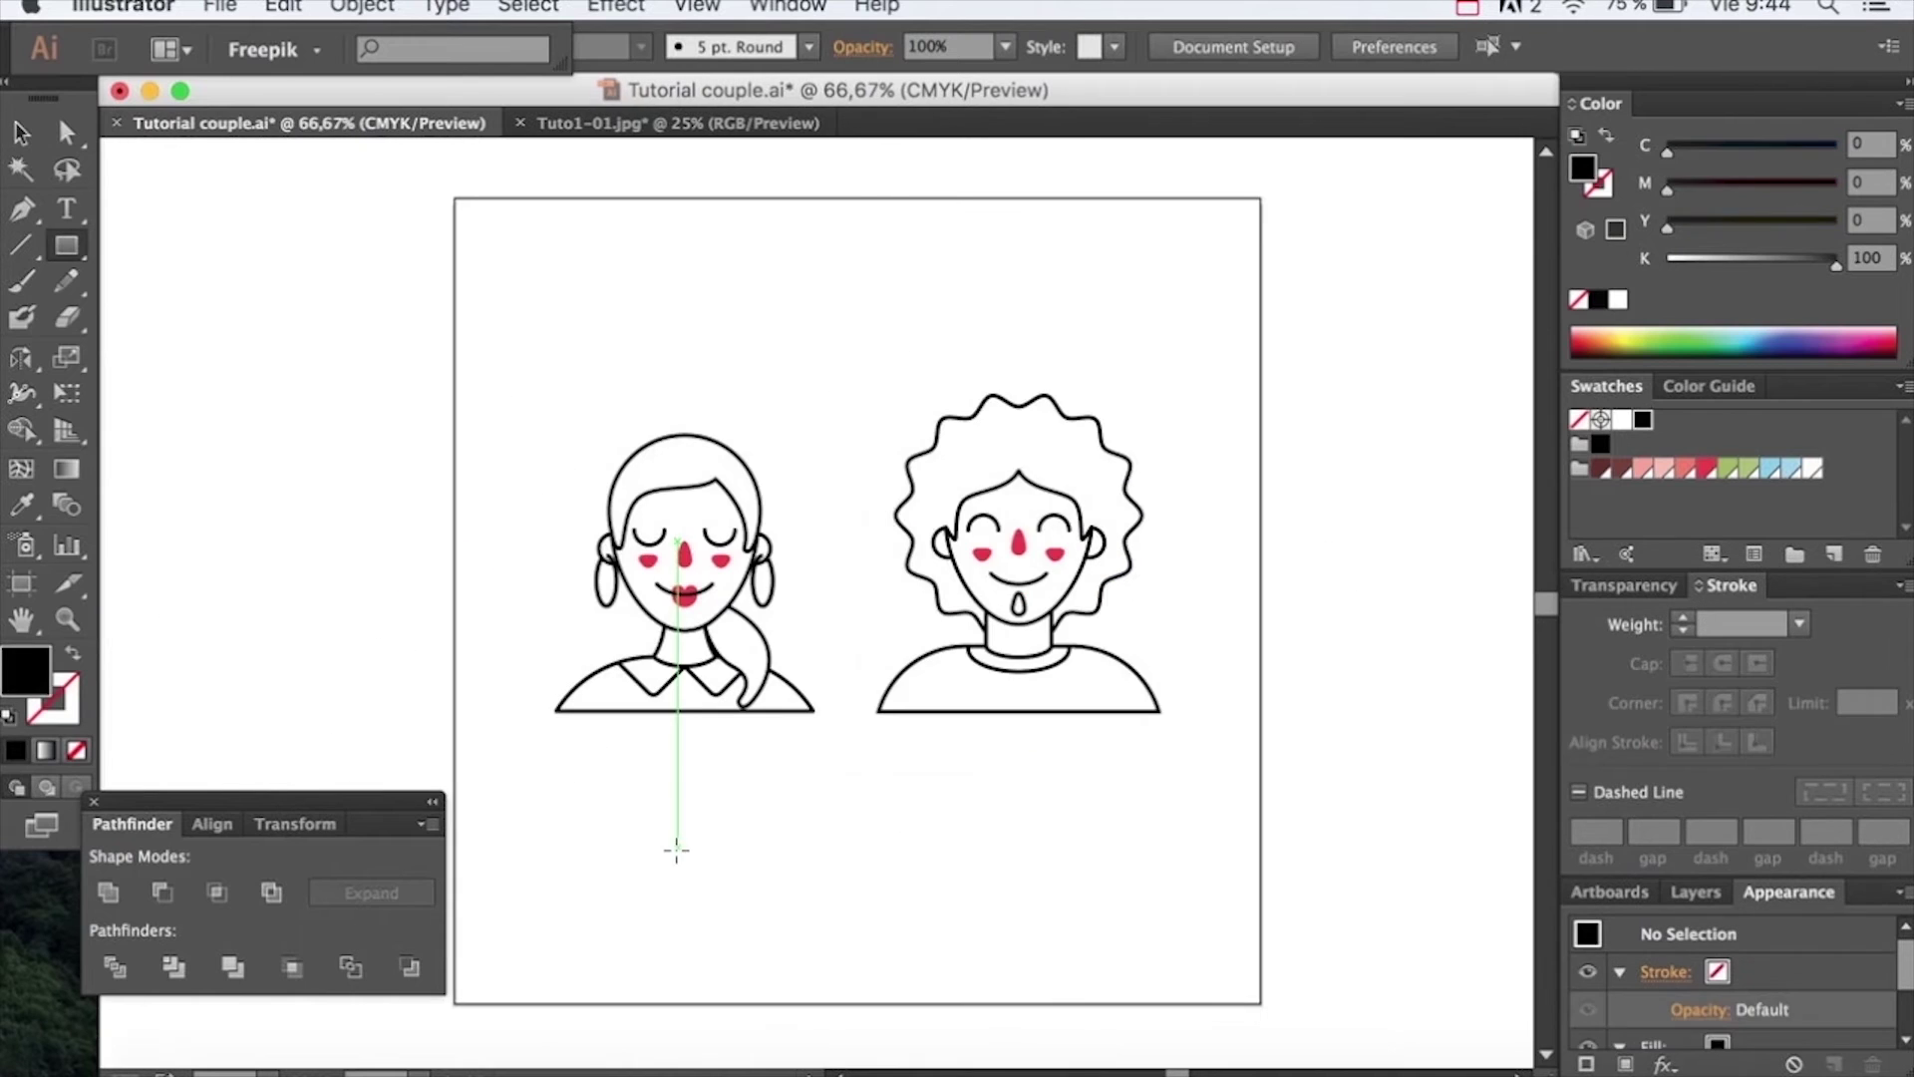
# Create a 270 × 87 px rectangle below the portraits
pyautogui.click(670, 833)
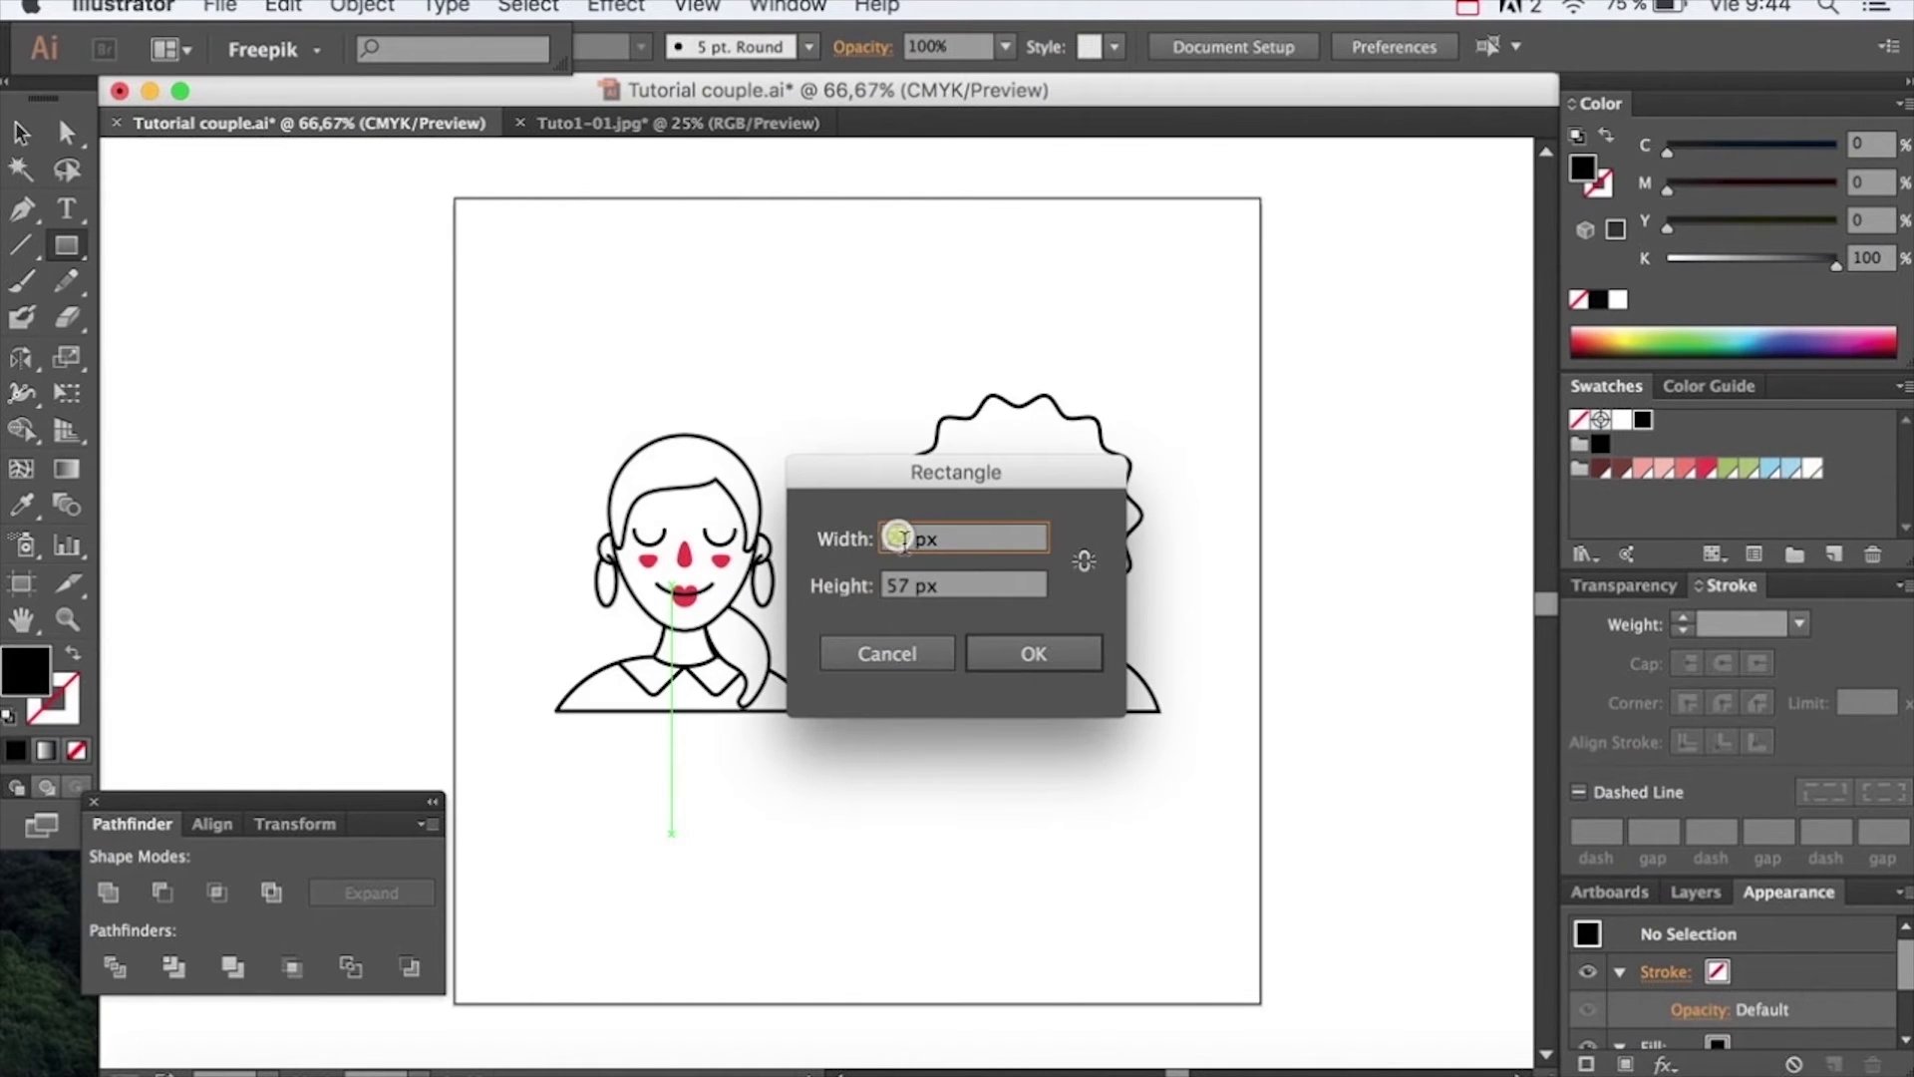
pyautogui.write('270')
pyautogui.click(859, 589)
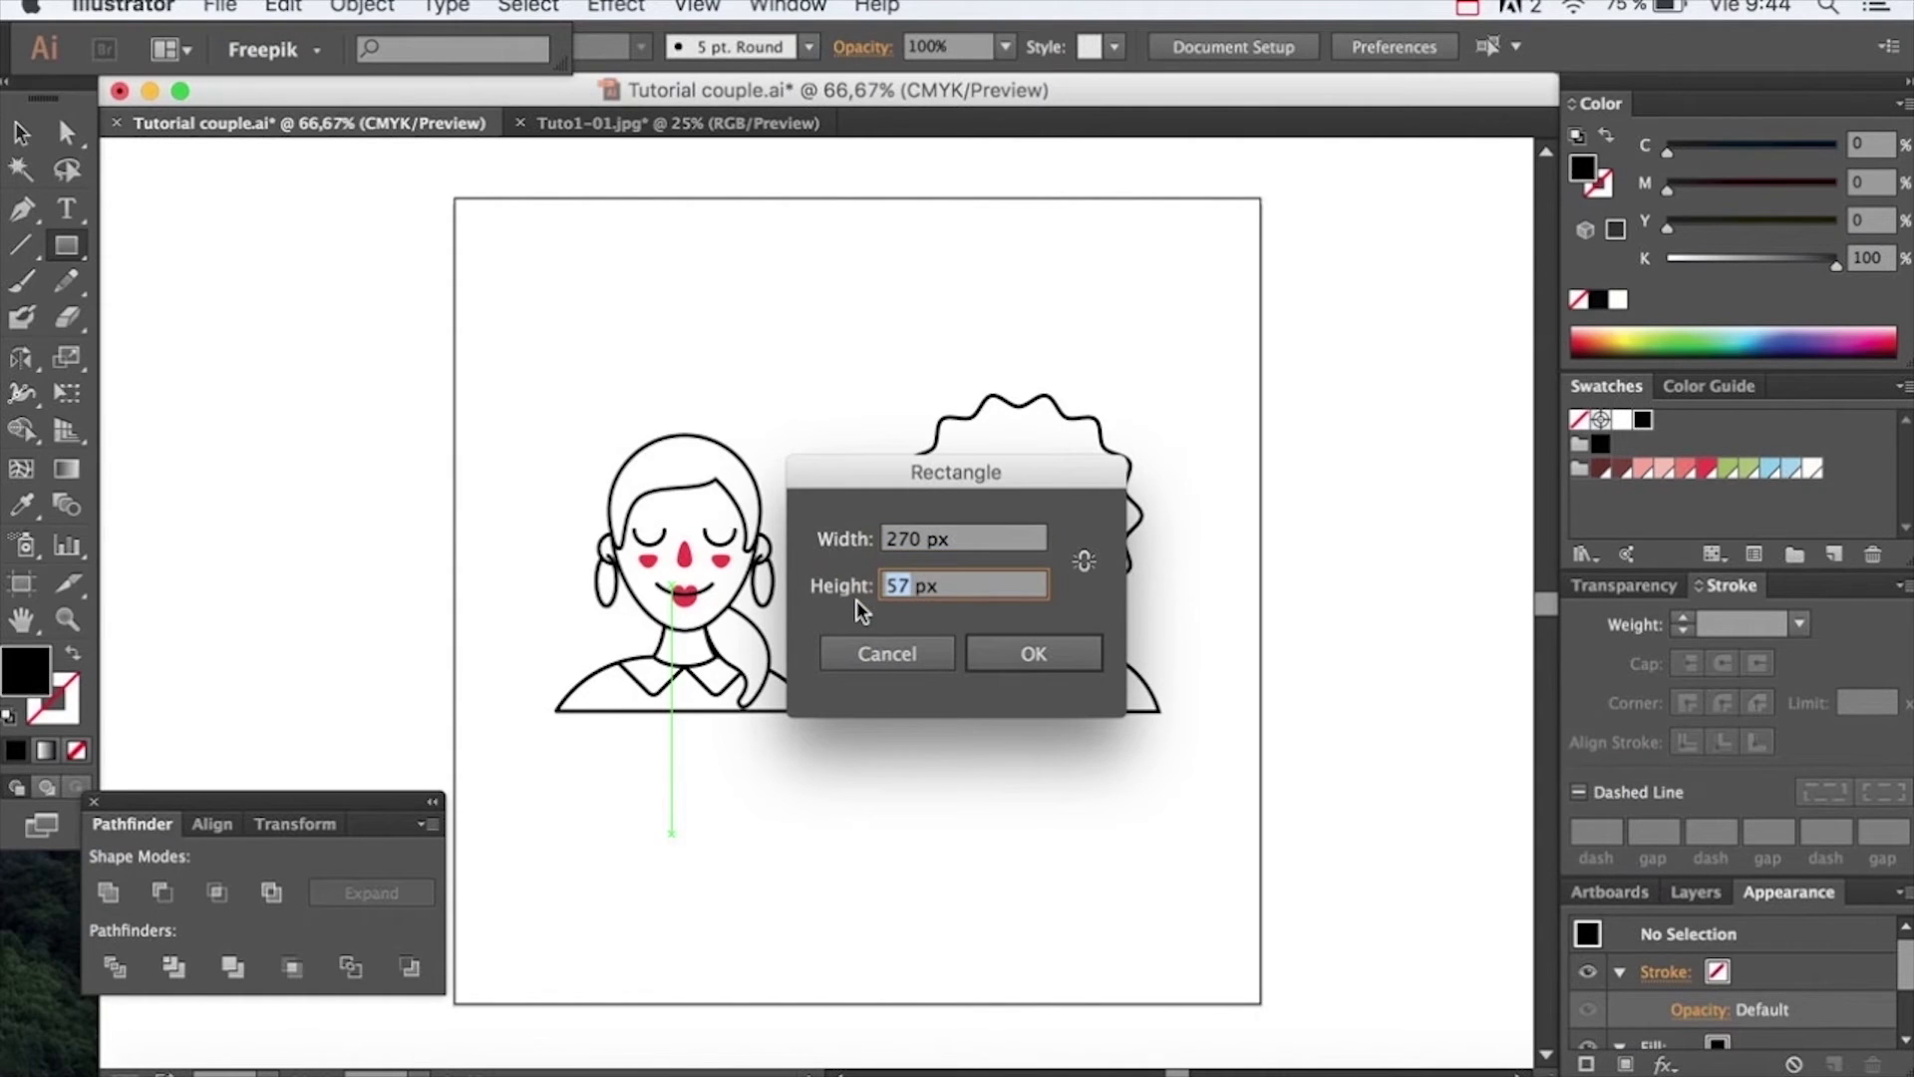
pyautogui.write('85')
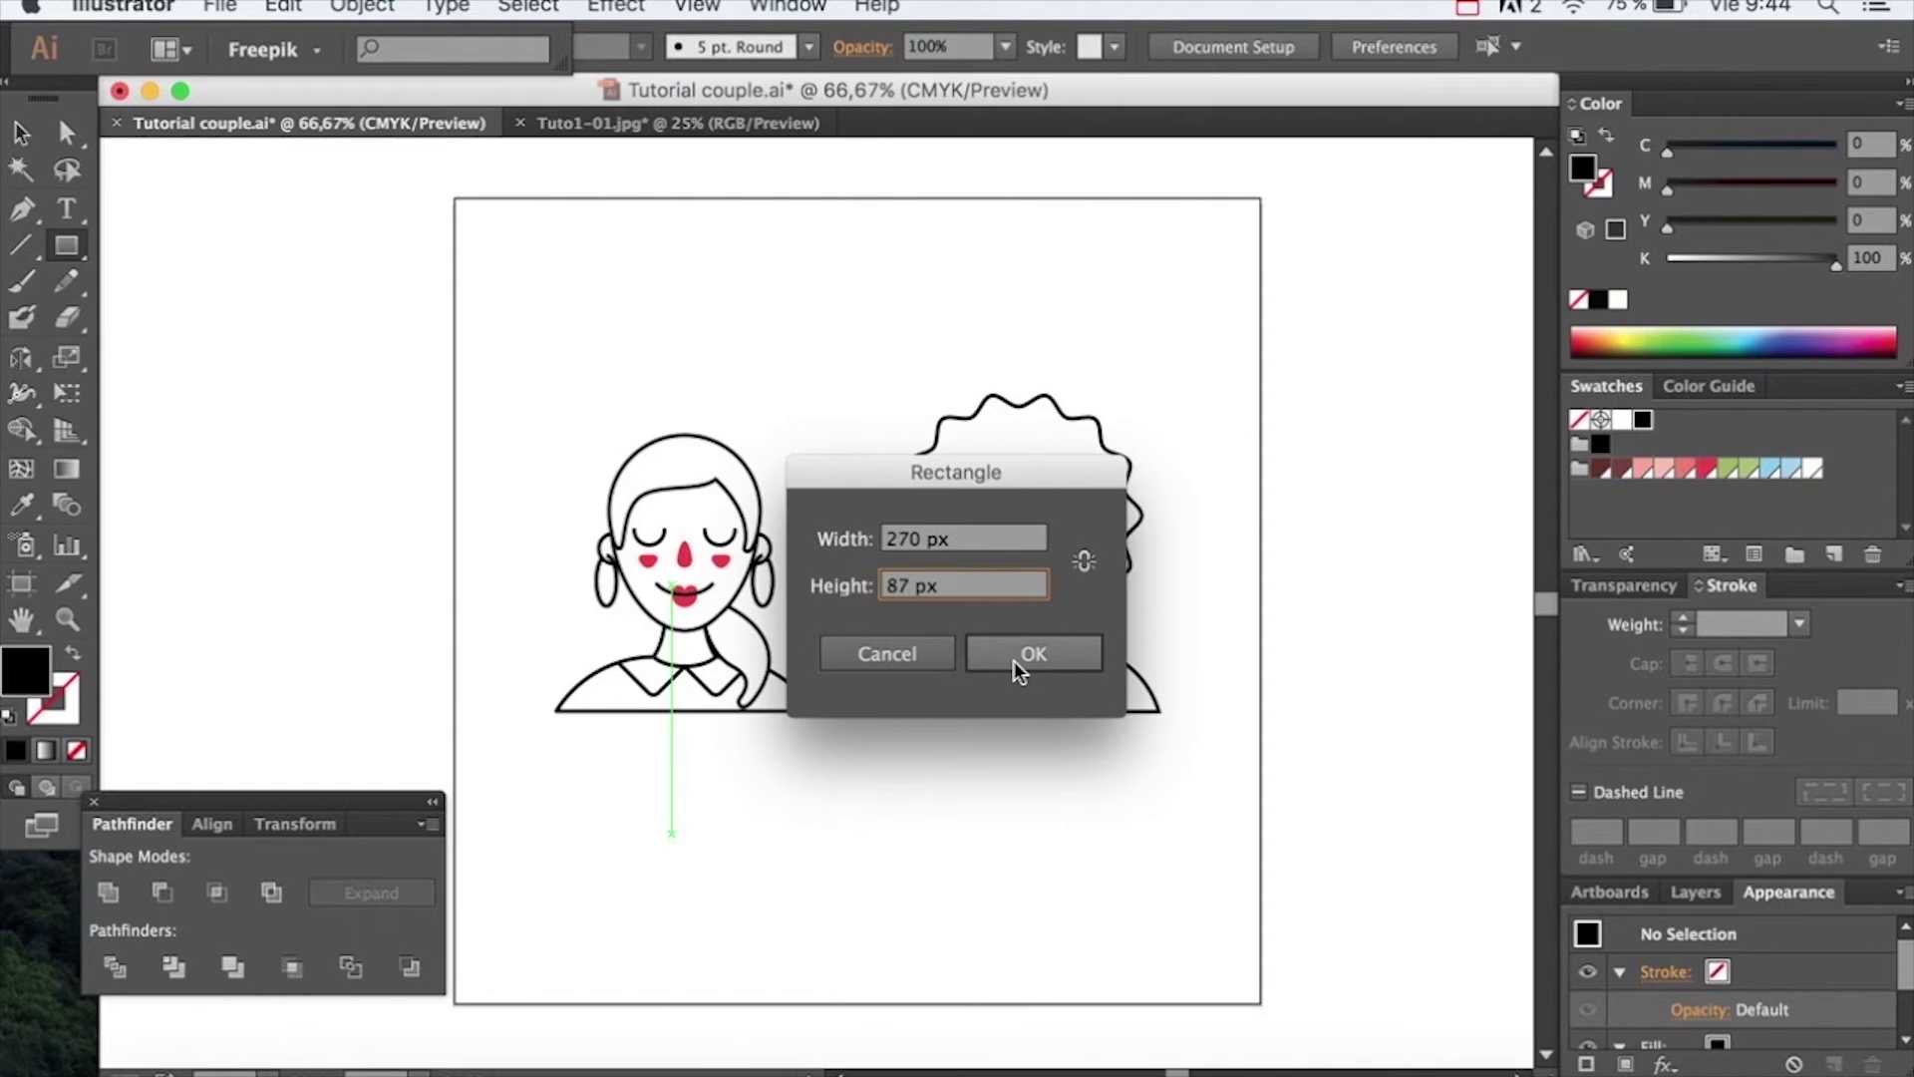
pyautogui.click(1014, 658)
# Eyedropper the sweater outline so the rectangle gets a 4 pt black stroke
pyautogui.press('v')
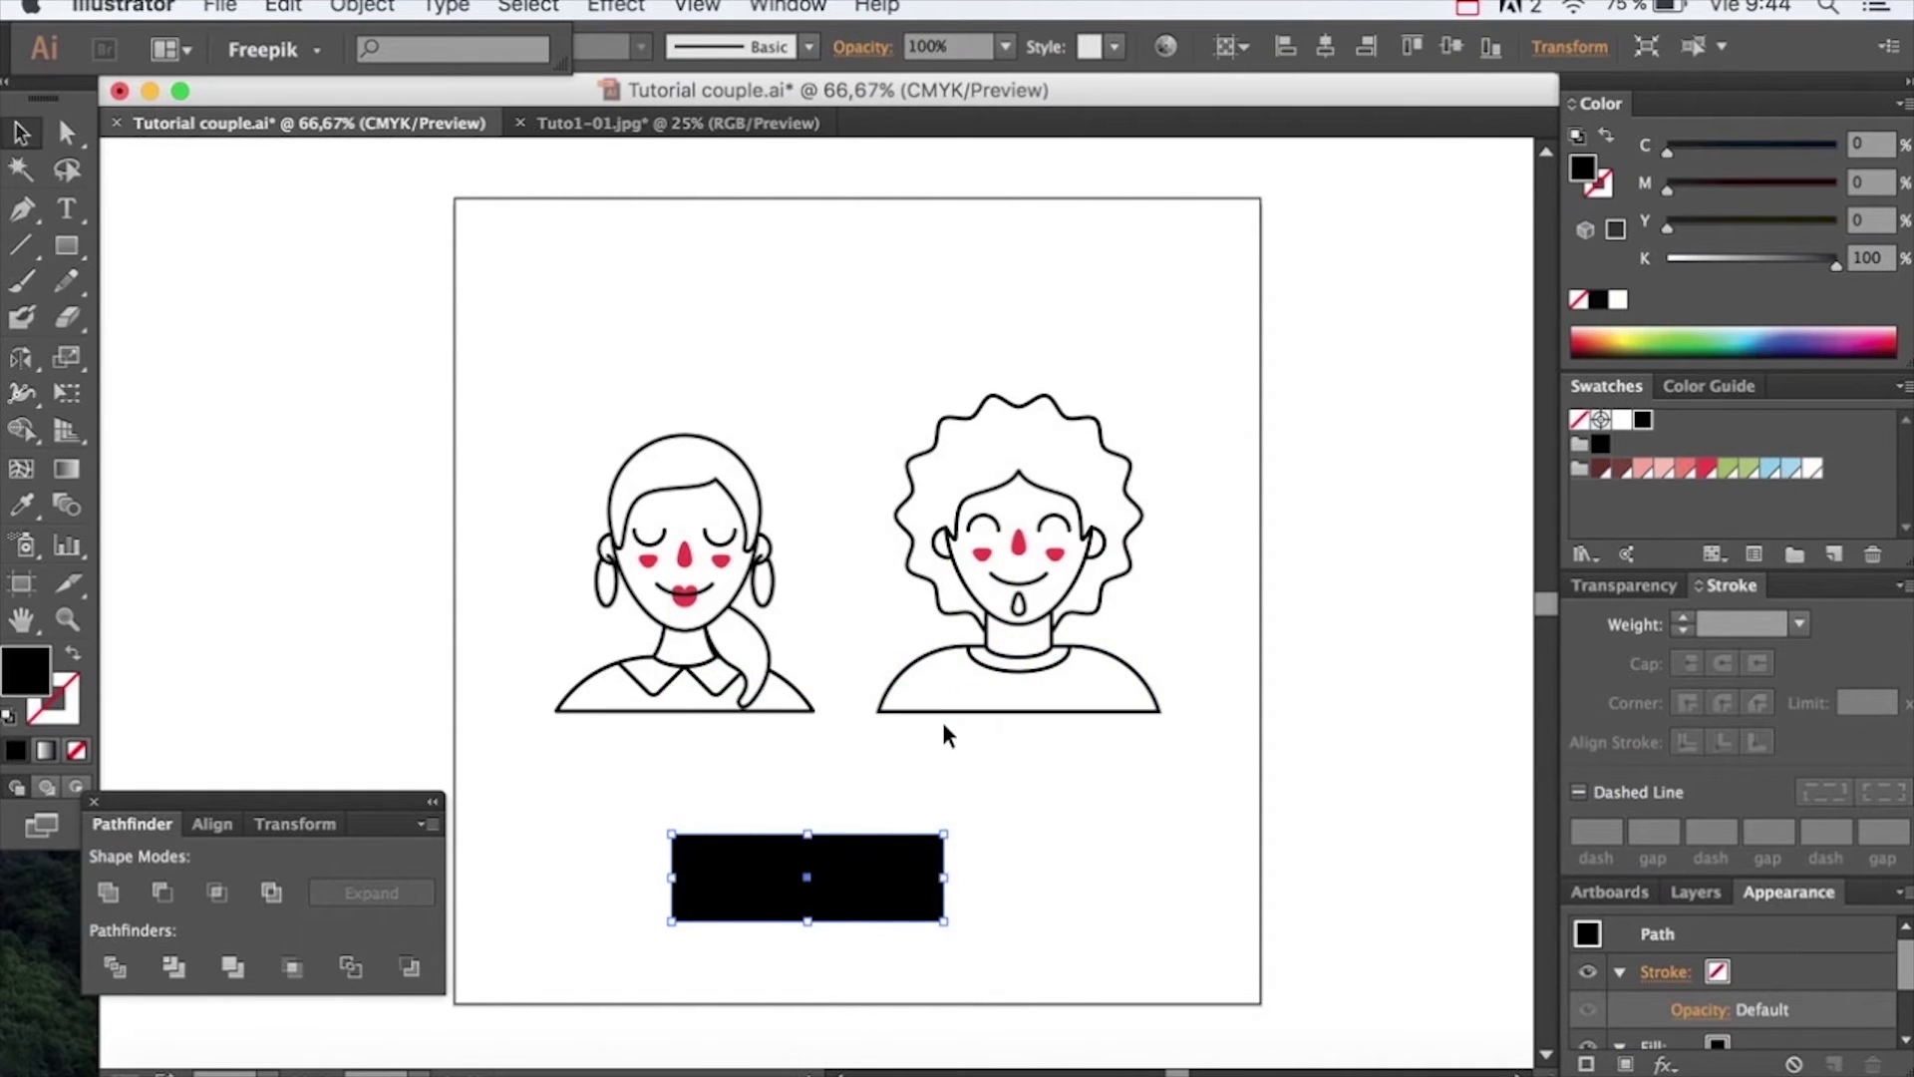
pyautogui.press('i')
pyautogui.click(952, 712)
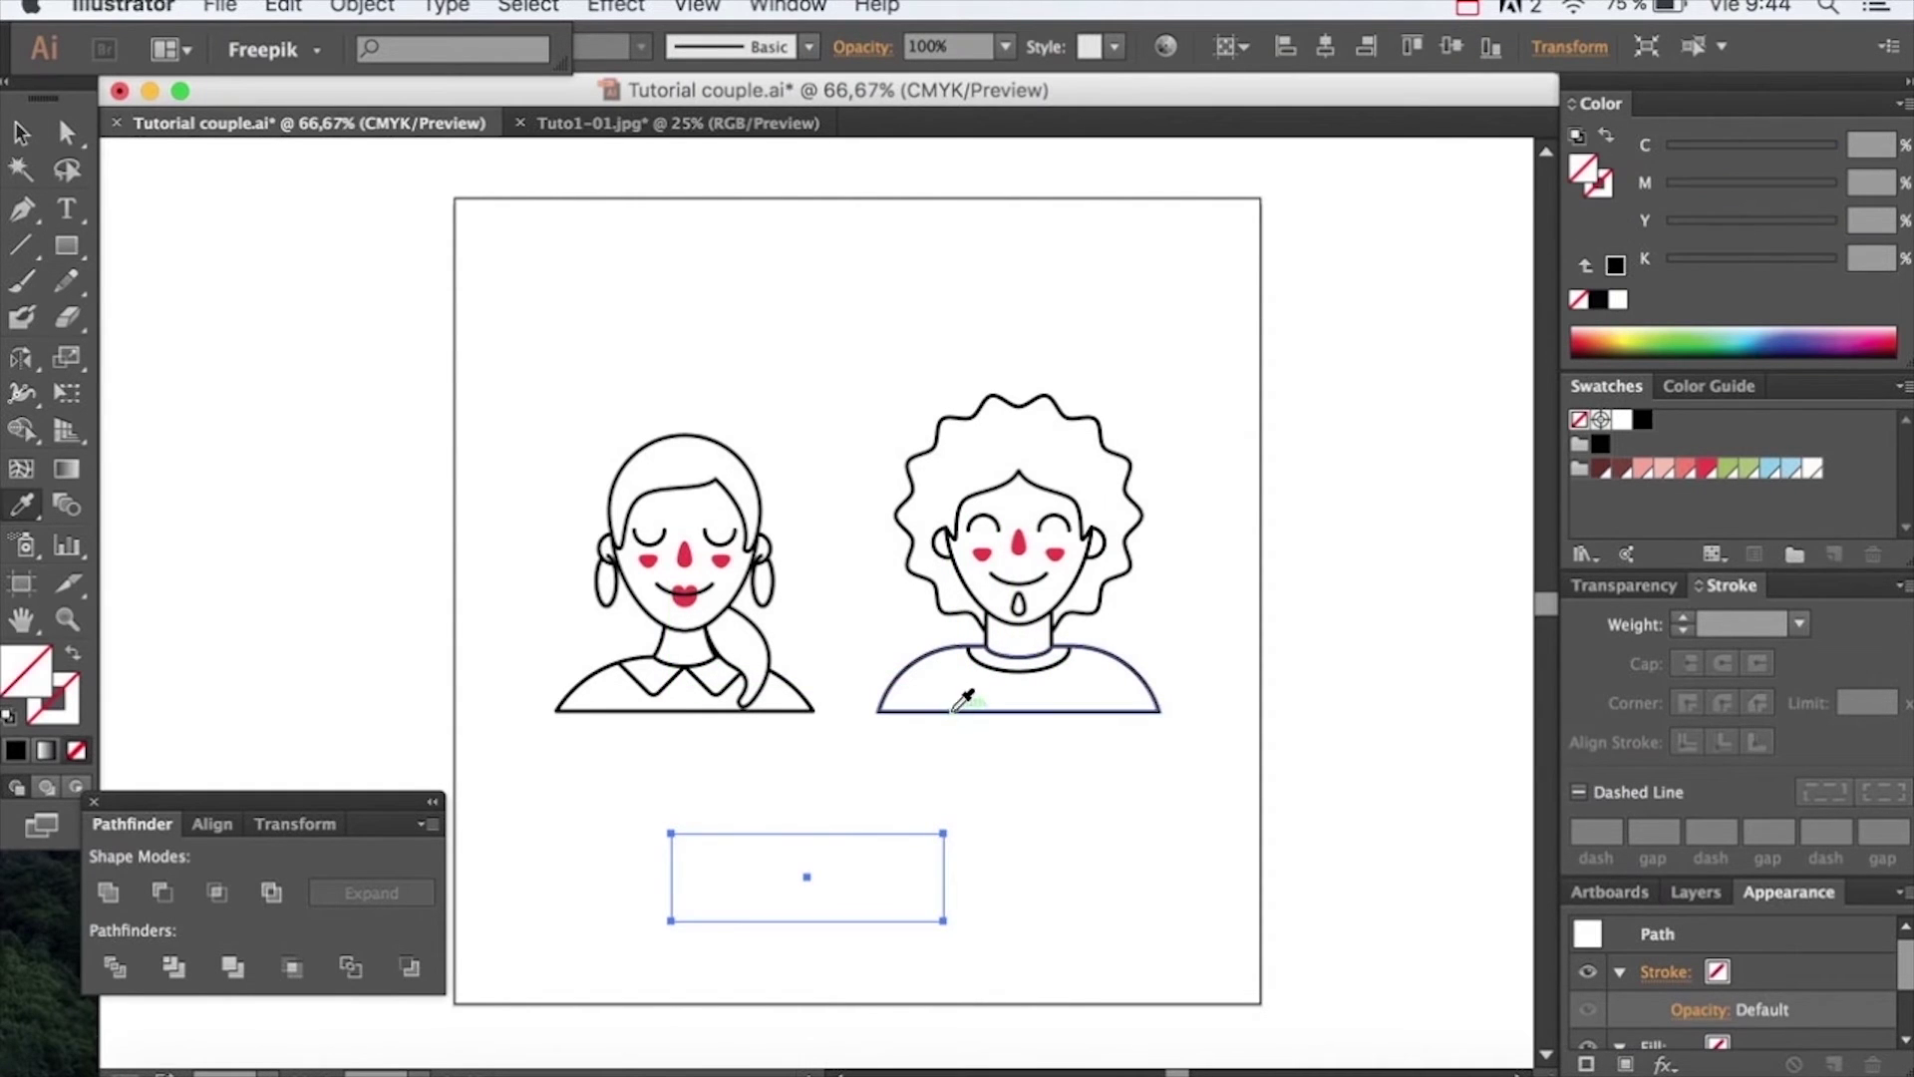
pyautogui.press('v')
pyautogui.click(901, 776)
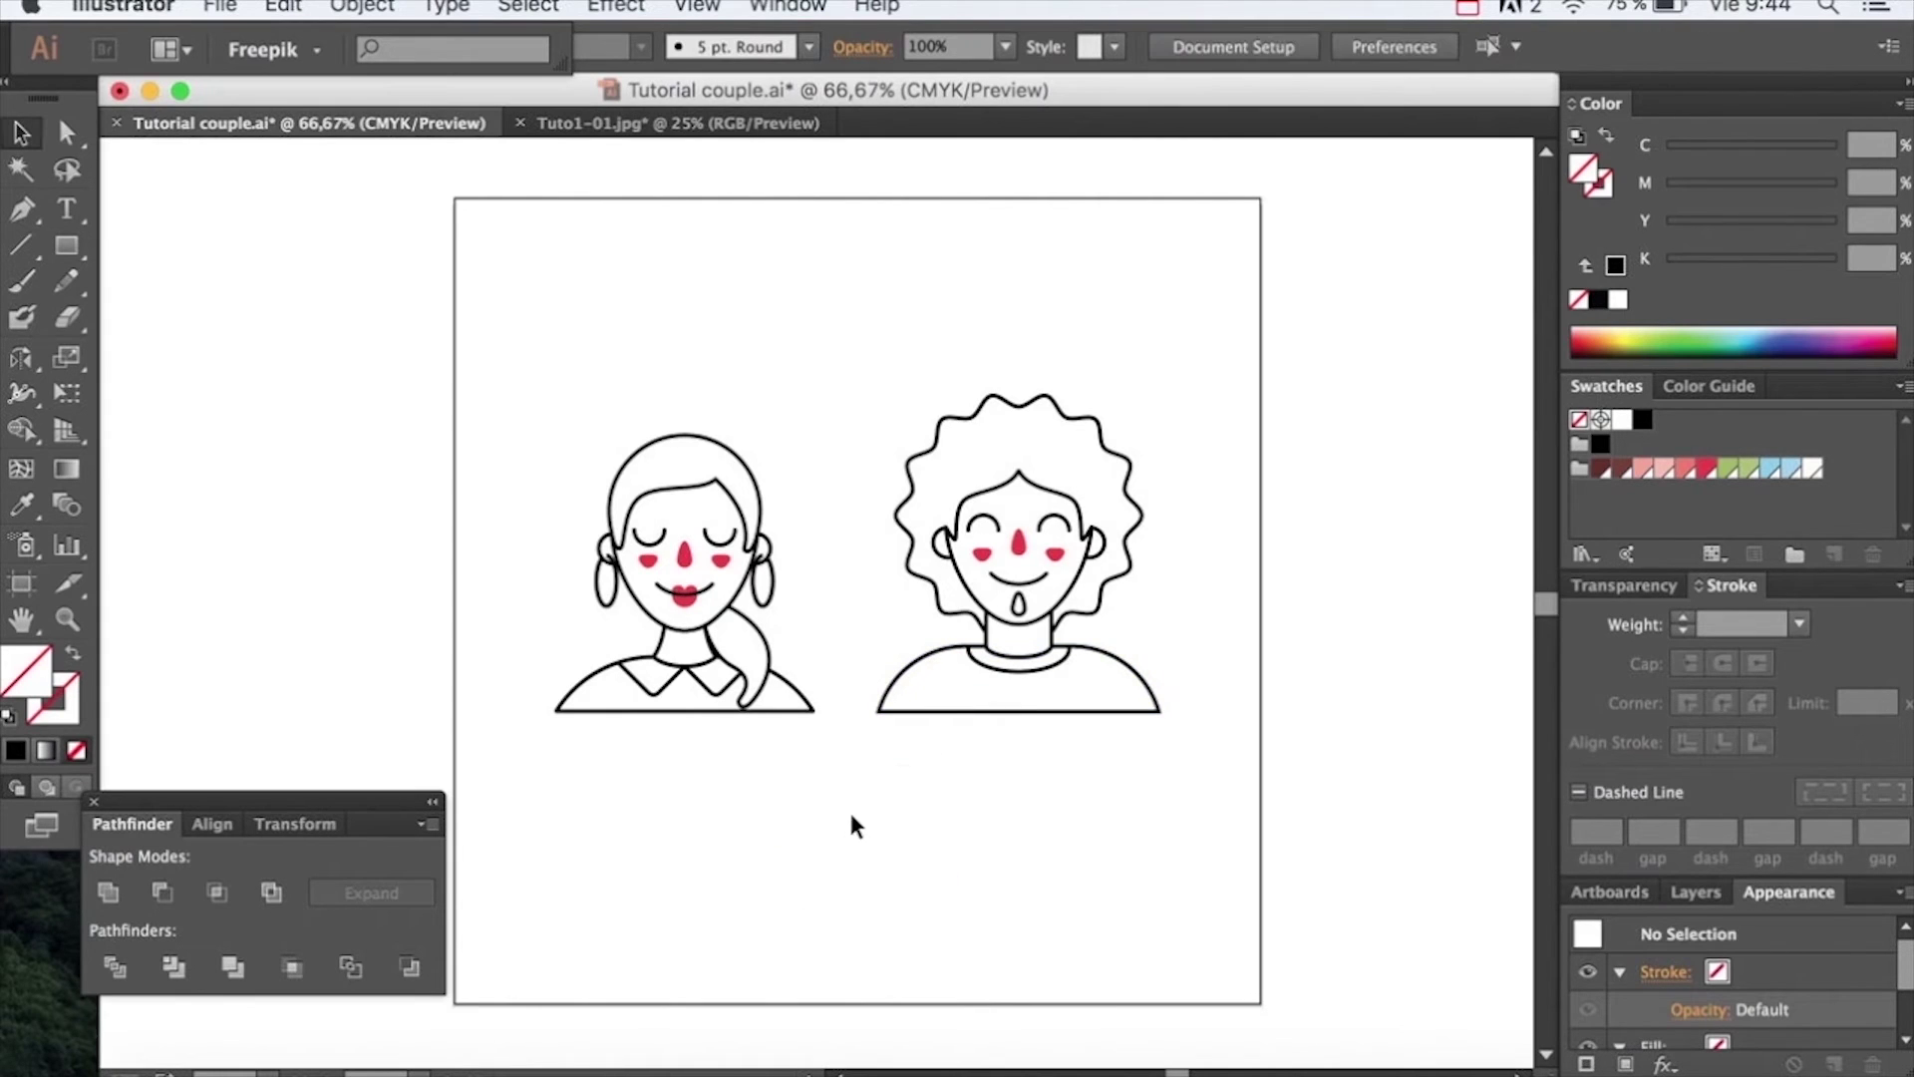
pyautogui.click(853, 881)
pyautogui.press('i')
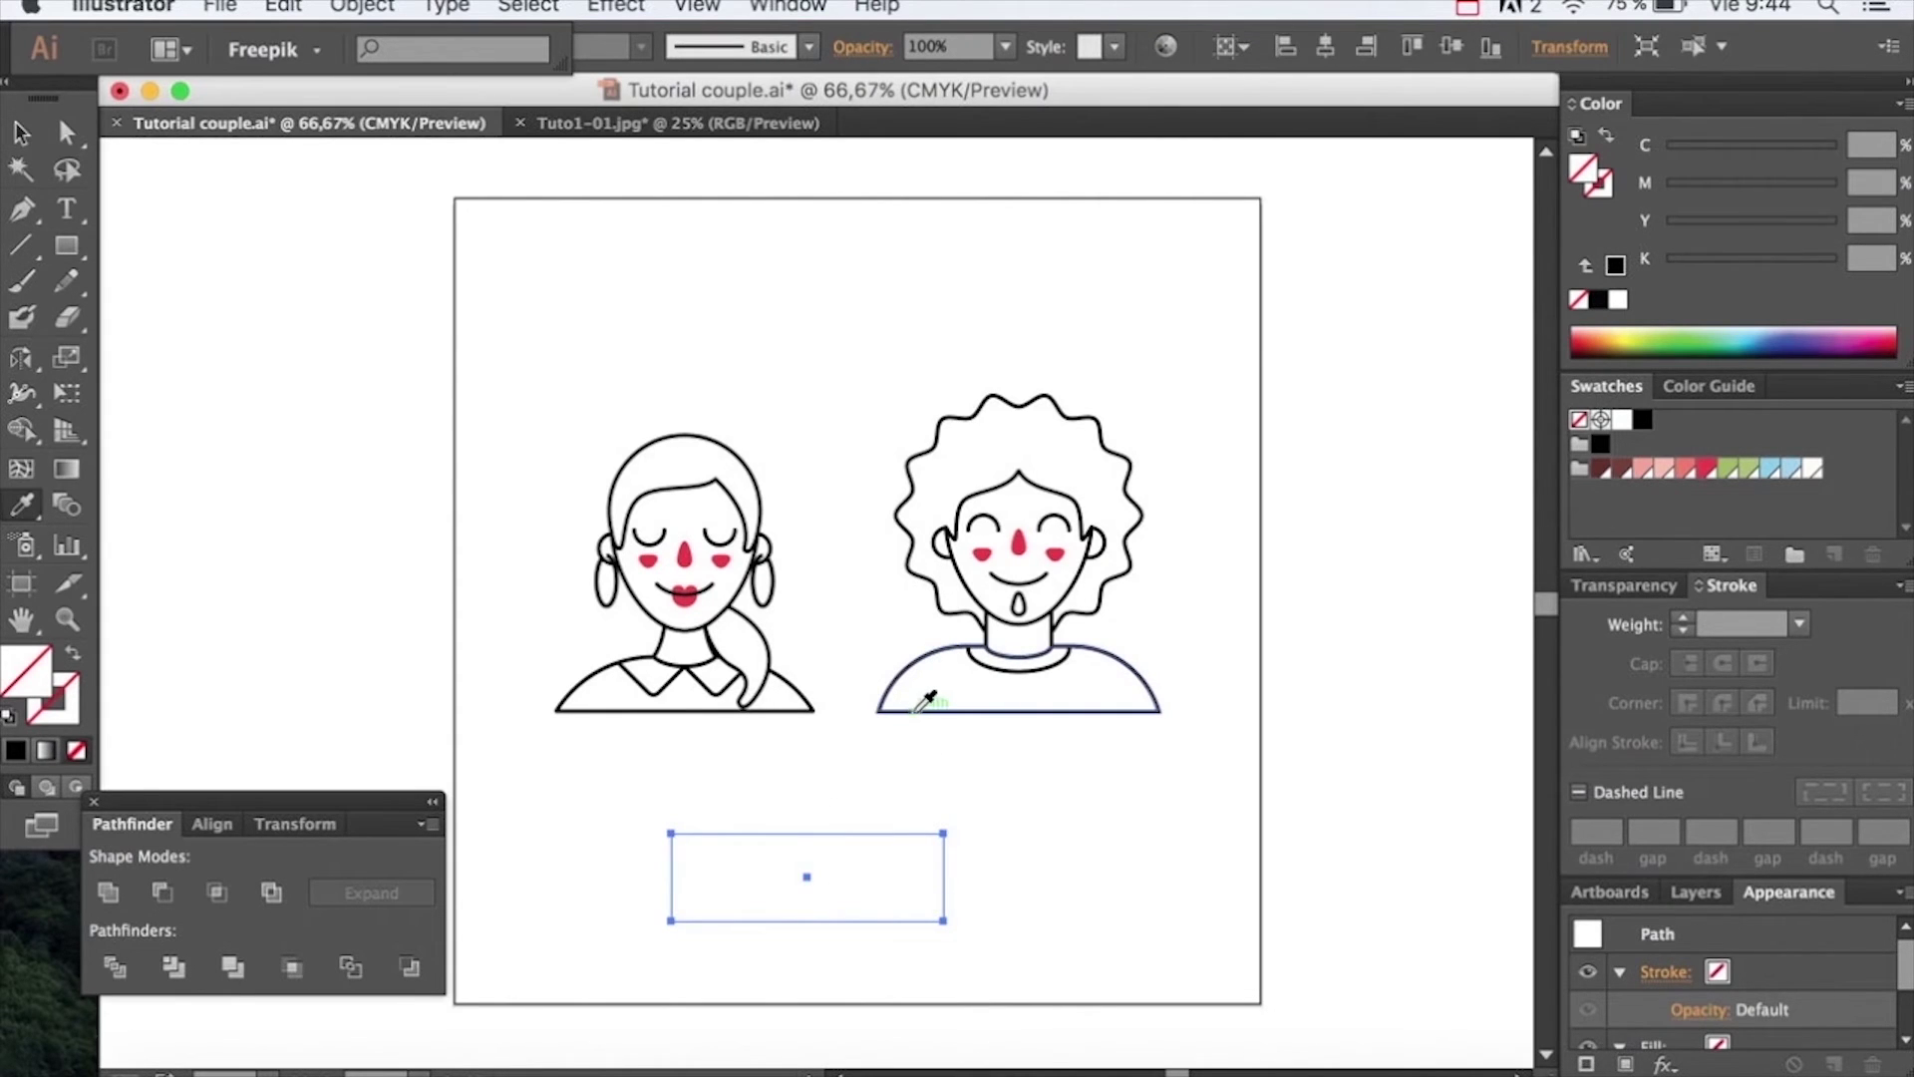
pyautogui.click(945, 606)
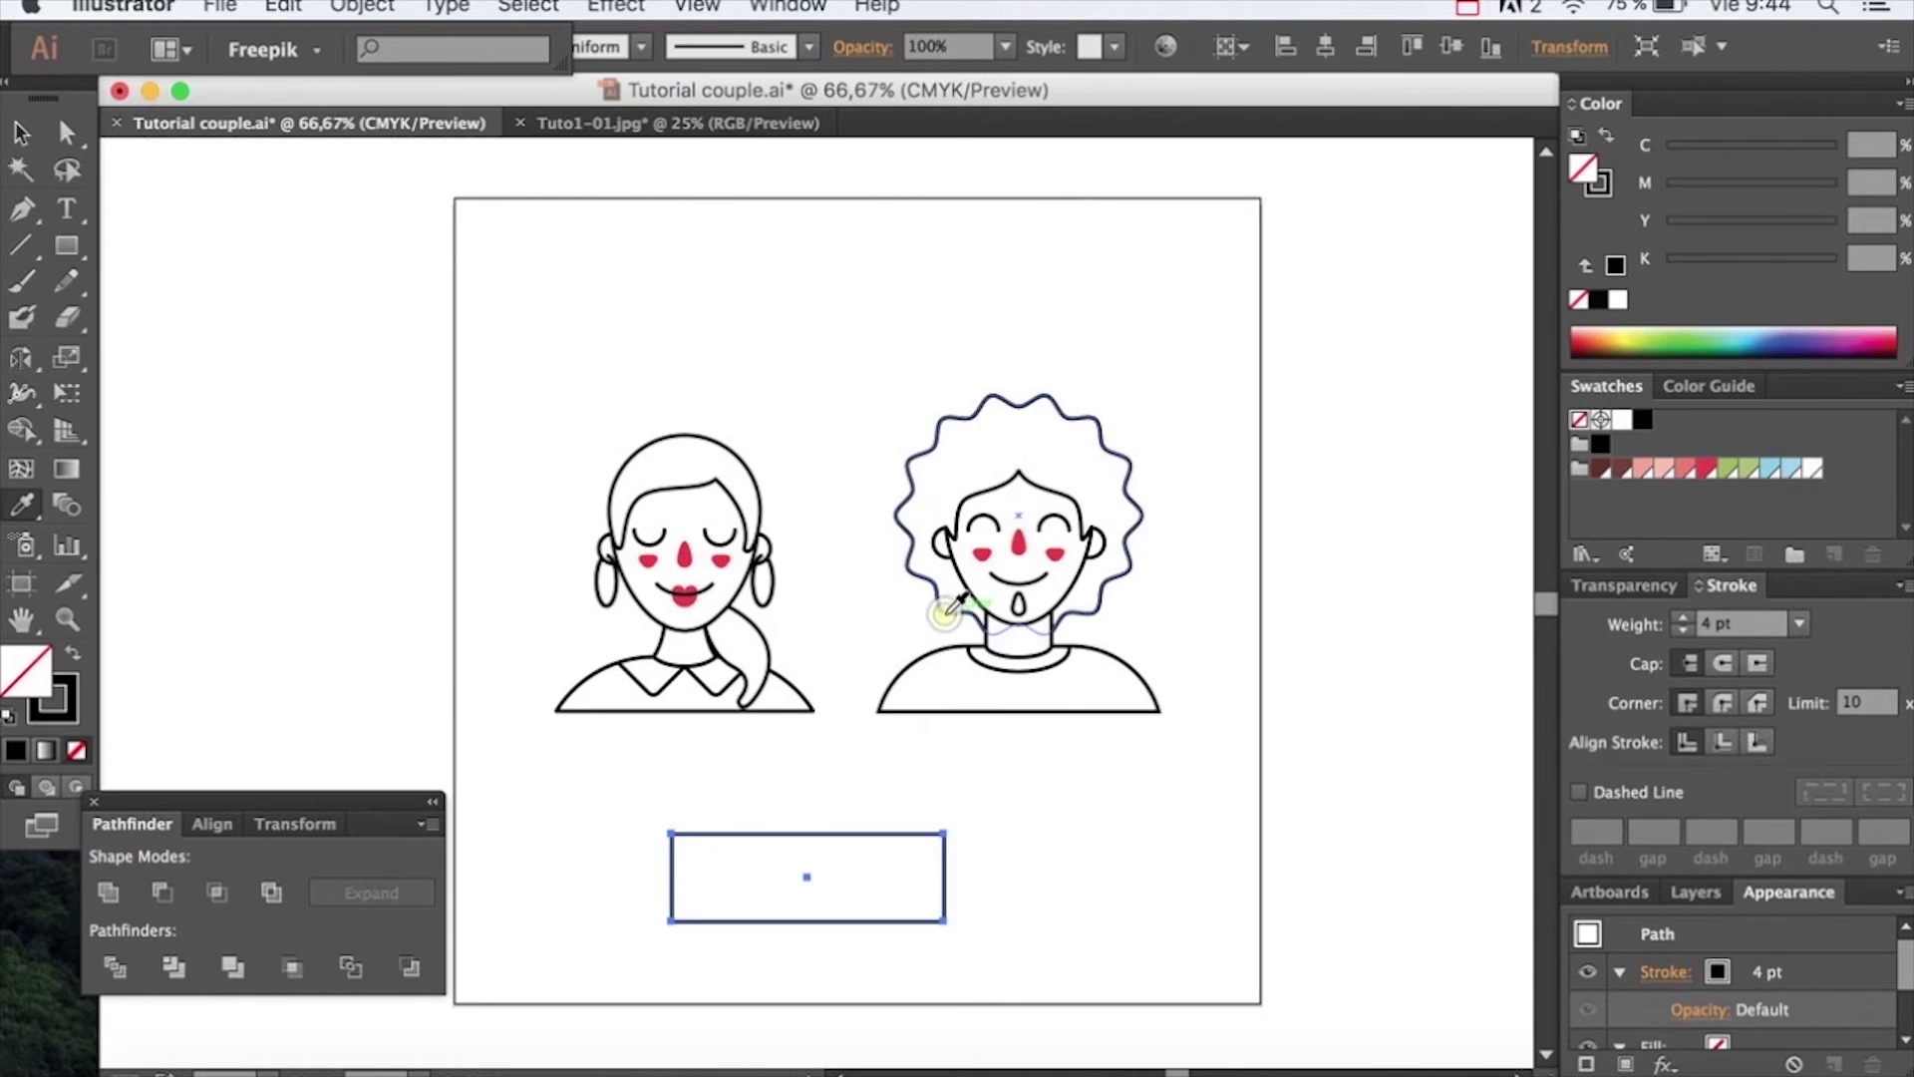
pyautogui.press('v')
pyautogui.click(859, 738)
# Zoom in and move the rectangle under the woman's portrait
pyautogui.press('super+space')
pyautogui.moveTo(587, 565); pyautogui.dragTo(968, 984)
pyautogui.moveTo(747, 735); pyautogui.dragTo(768, 505)
# Notch the banner's left end by adding a mid-edge anchor and pulling it inward
pyautogui.click(541, 571)
pyautogui.press('space')
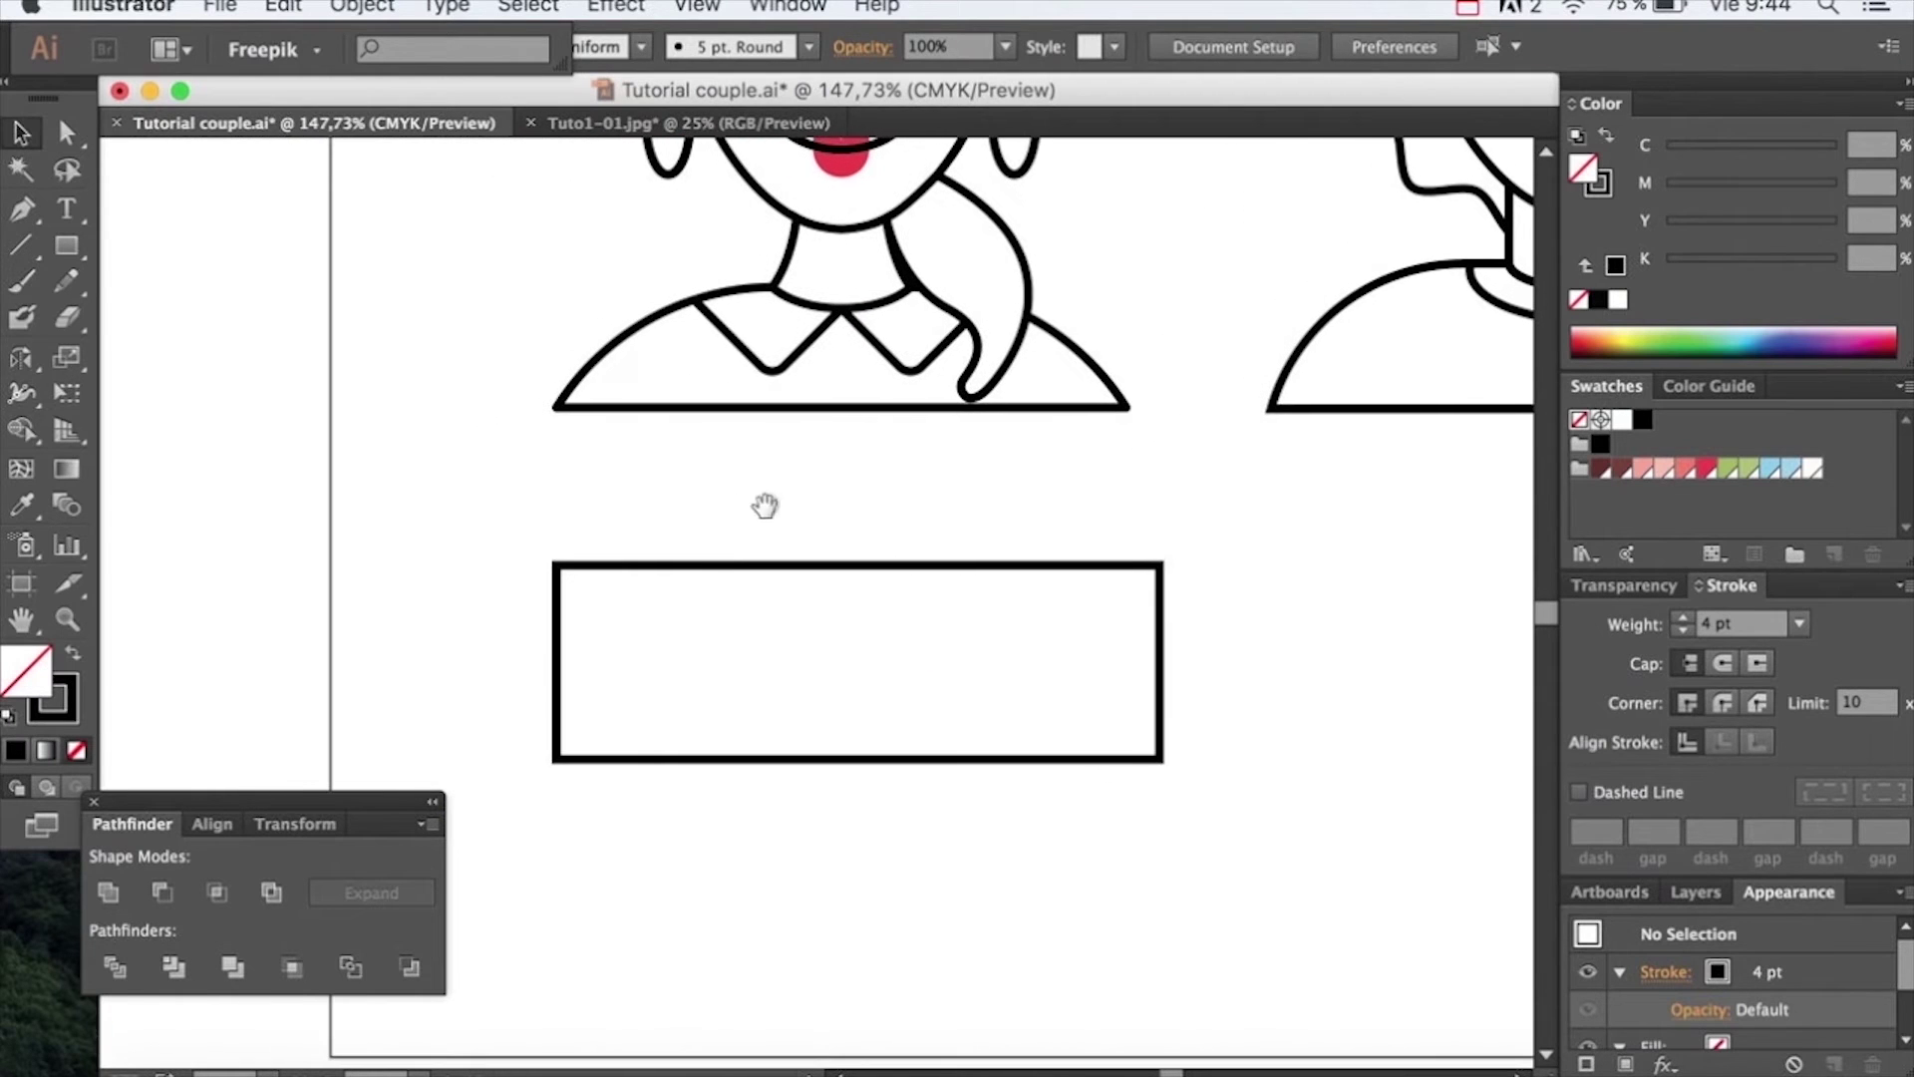
pyautogui.click(695, 566)
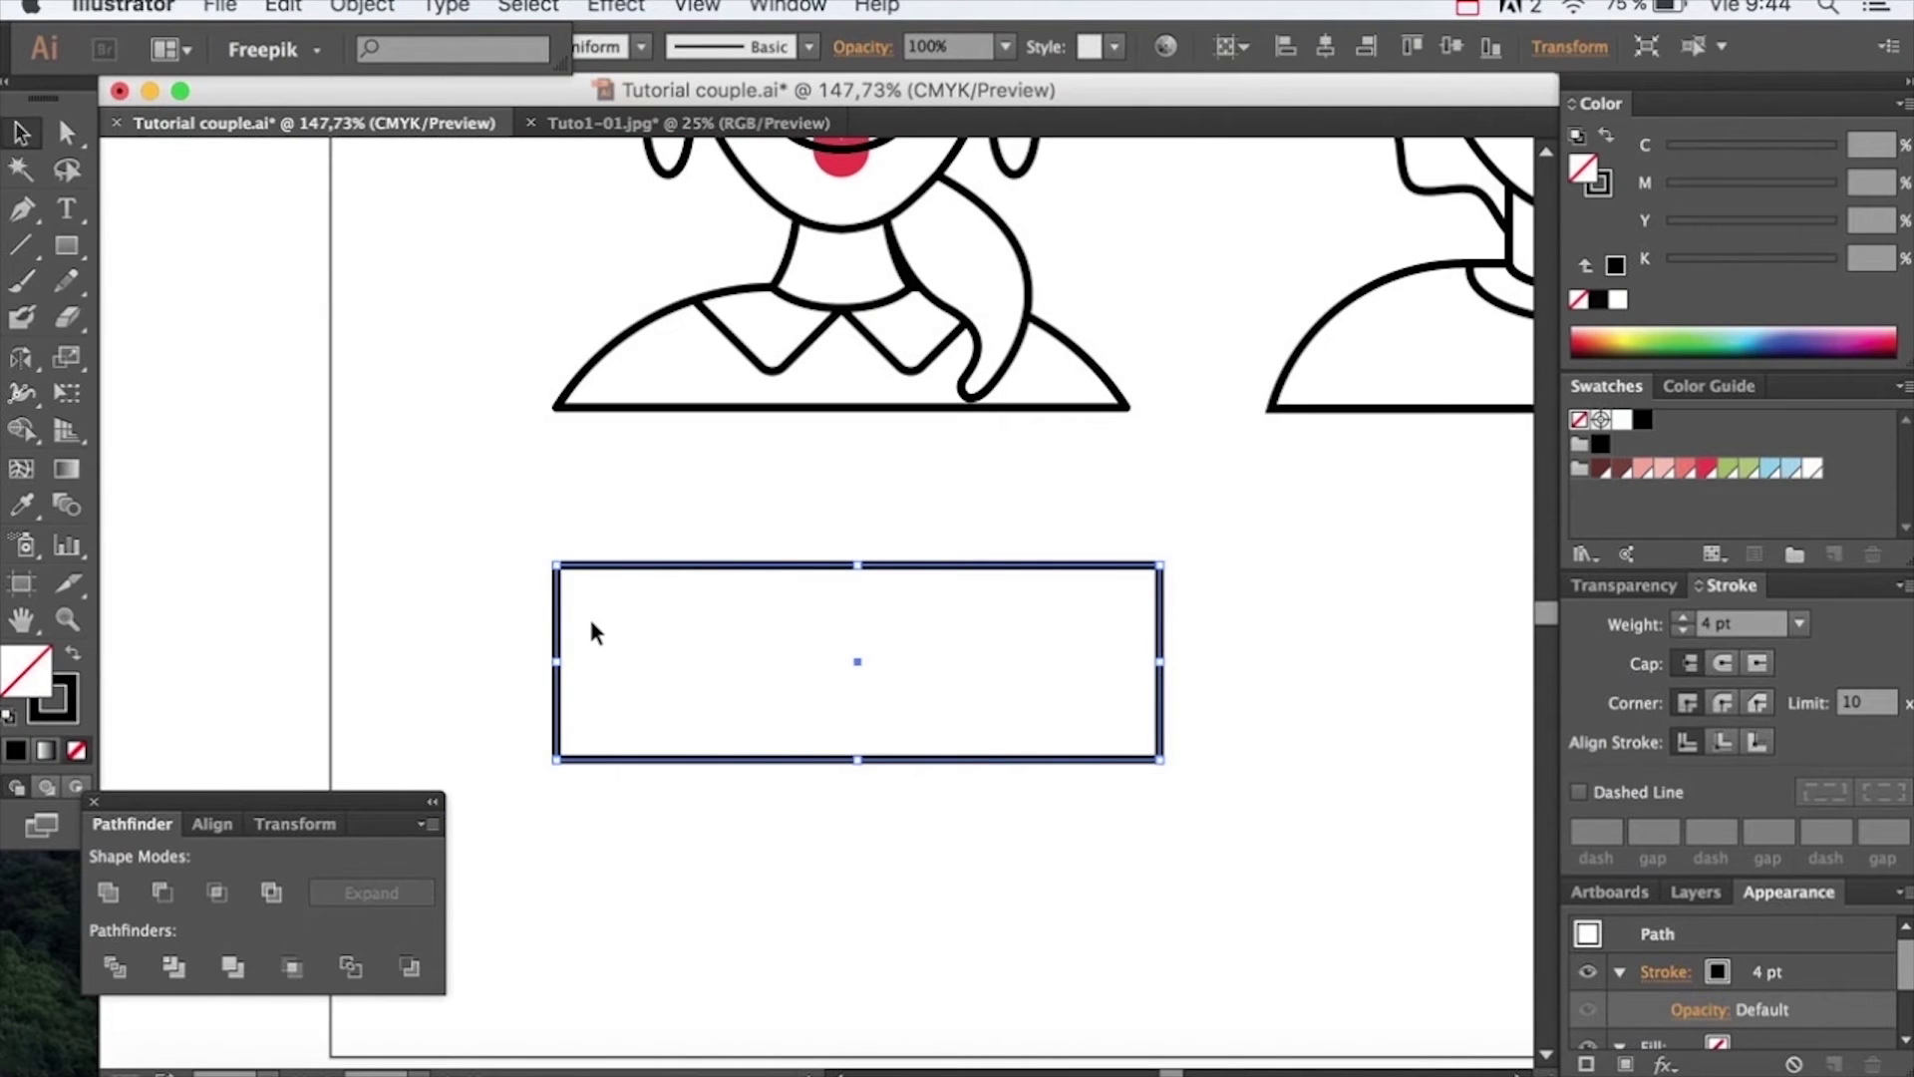
pyautogui.press('p')
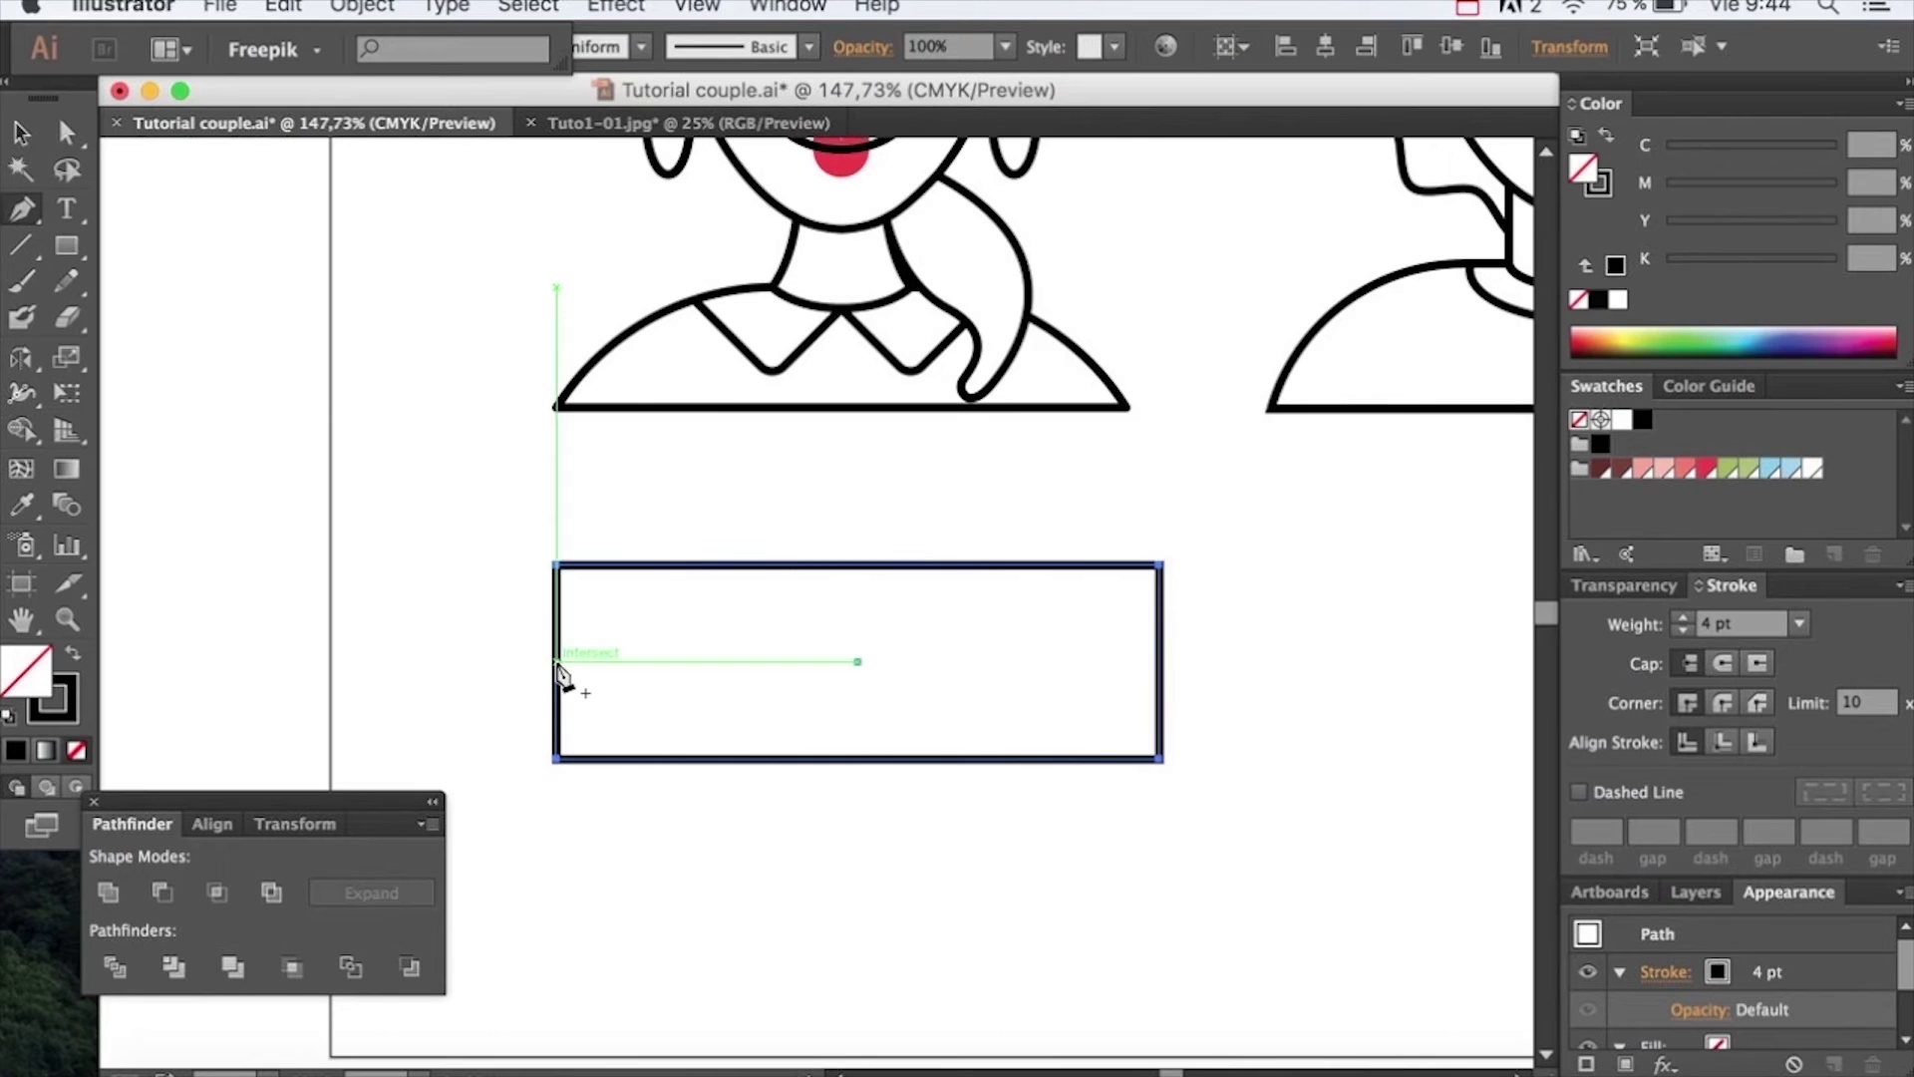
pyautogui.click(557, 663)
pyautogui.press('v')
pyautogui.press('a')
pyautogui.moveTo(556, 661); pyautogui.dragTo(631, 640)
pyautogui.click(525, 660)
pyautogui.click(752, 548)
pyautogui.click(528, 567)
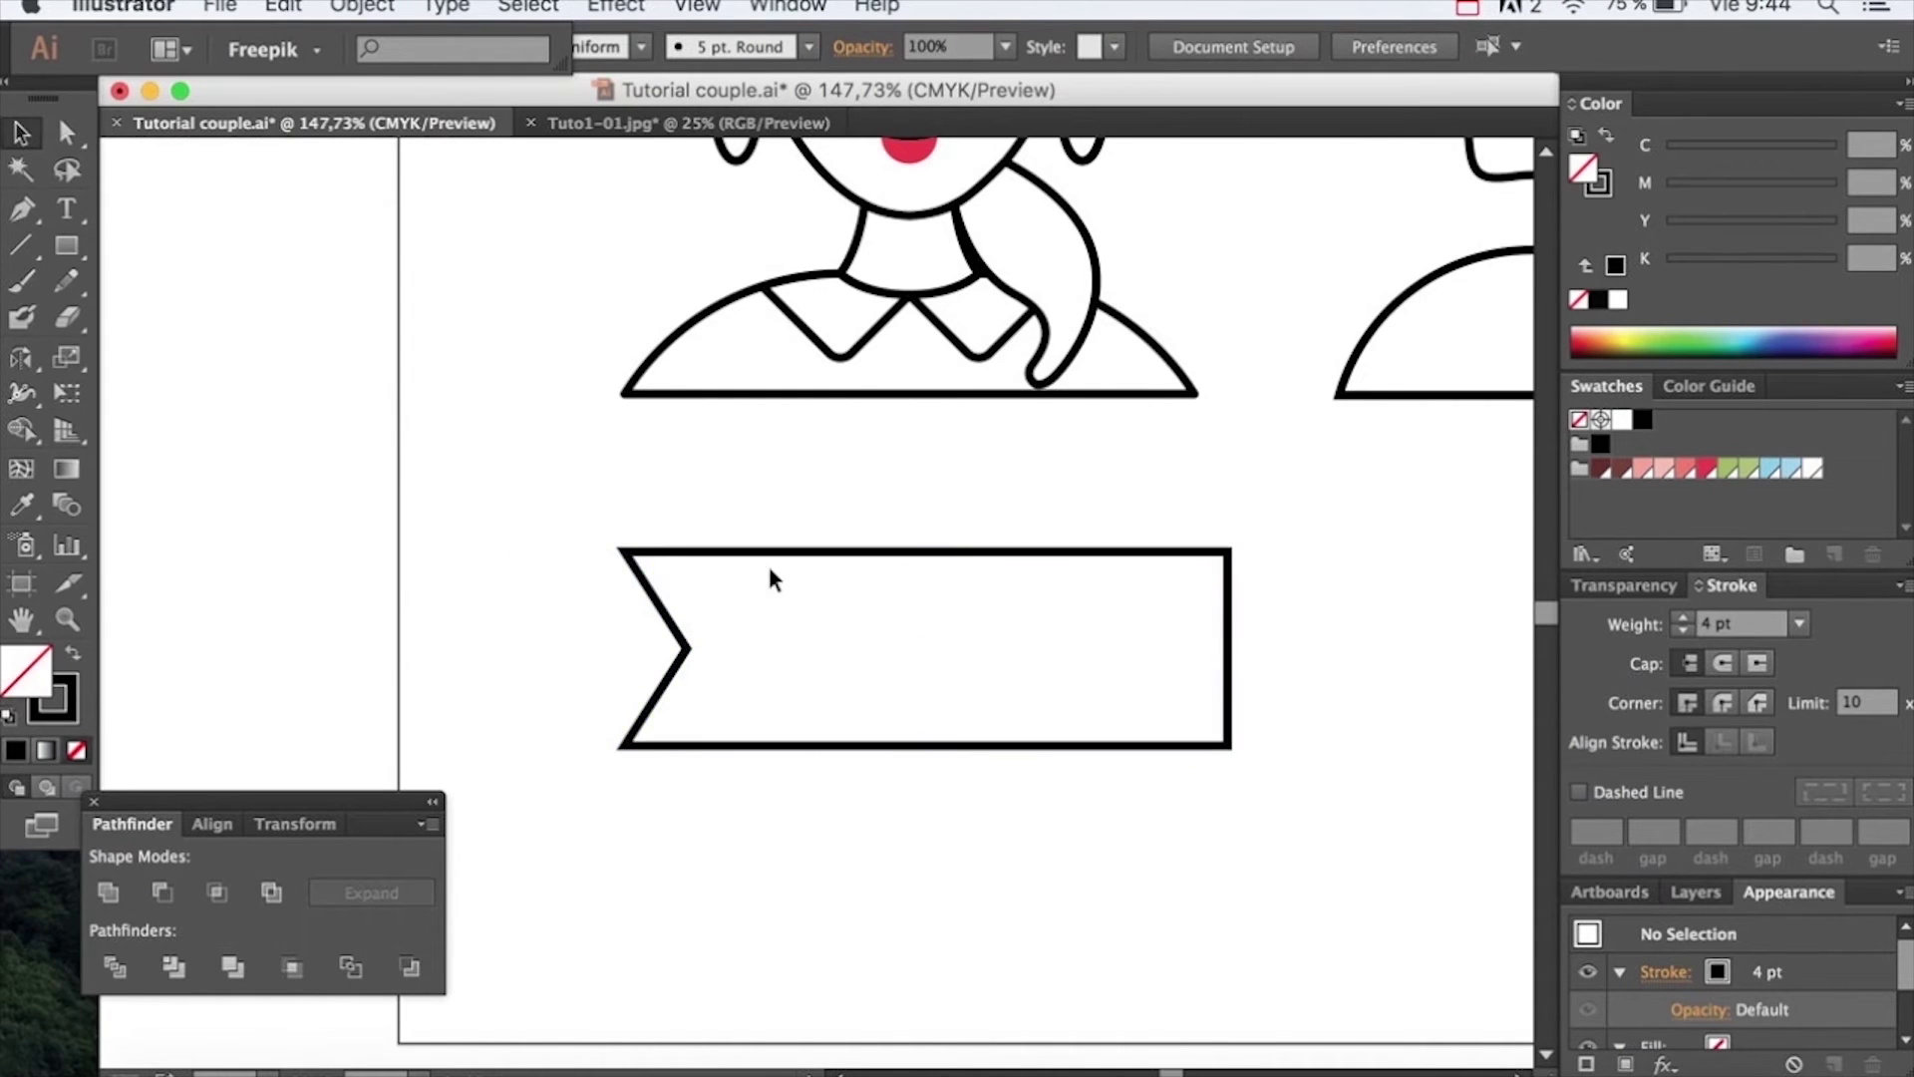
# Draw a rectangle, place it at the banner's left end and subtract it with Minus Front
pyautogui.press('m')
pyautogui.moveTo(1228, 549); pyautogui.dragTo(485, 728)
pyautogui.press('v')
pyautogui.click(1291, 788)
pyautogui.click(660, 483)
pyautogui.moveTo(734, 504); pyautogui.dragTo(634, 546)
pyautogui.moveTo(537, 511); pyautogui.dragTo(584, 774)
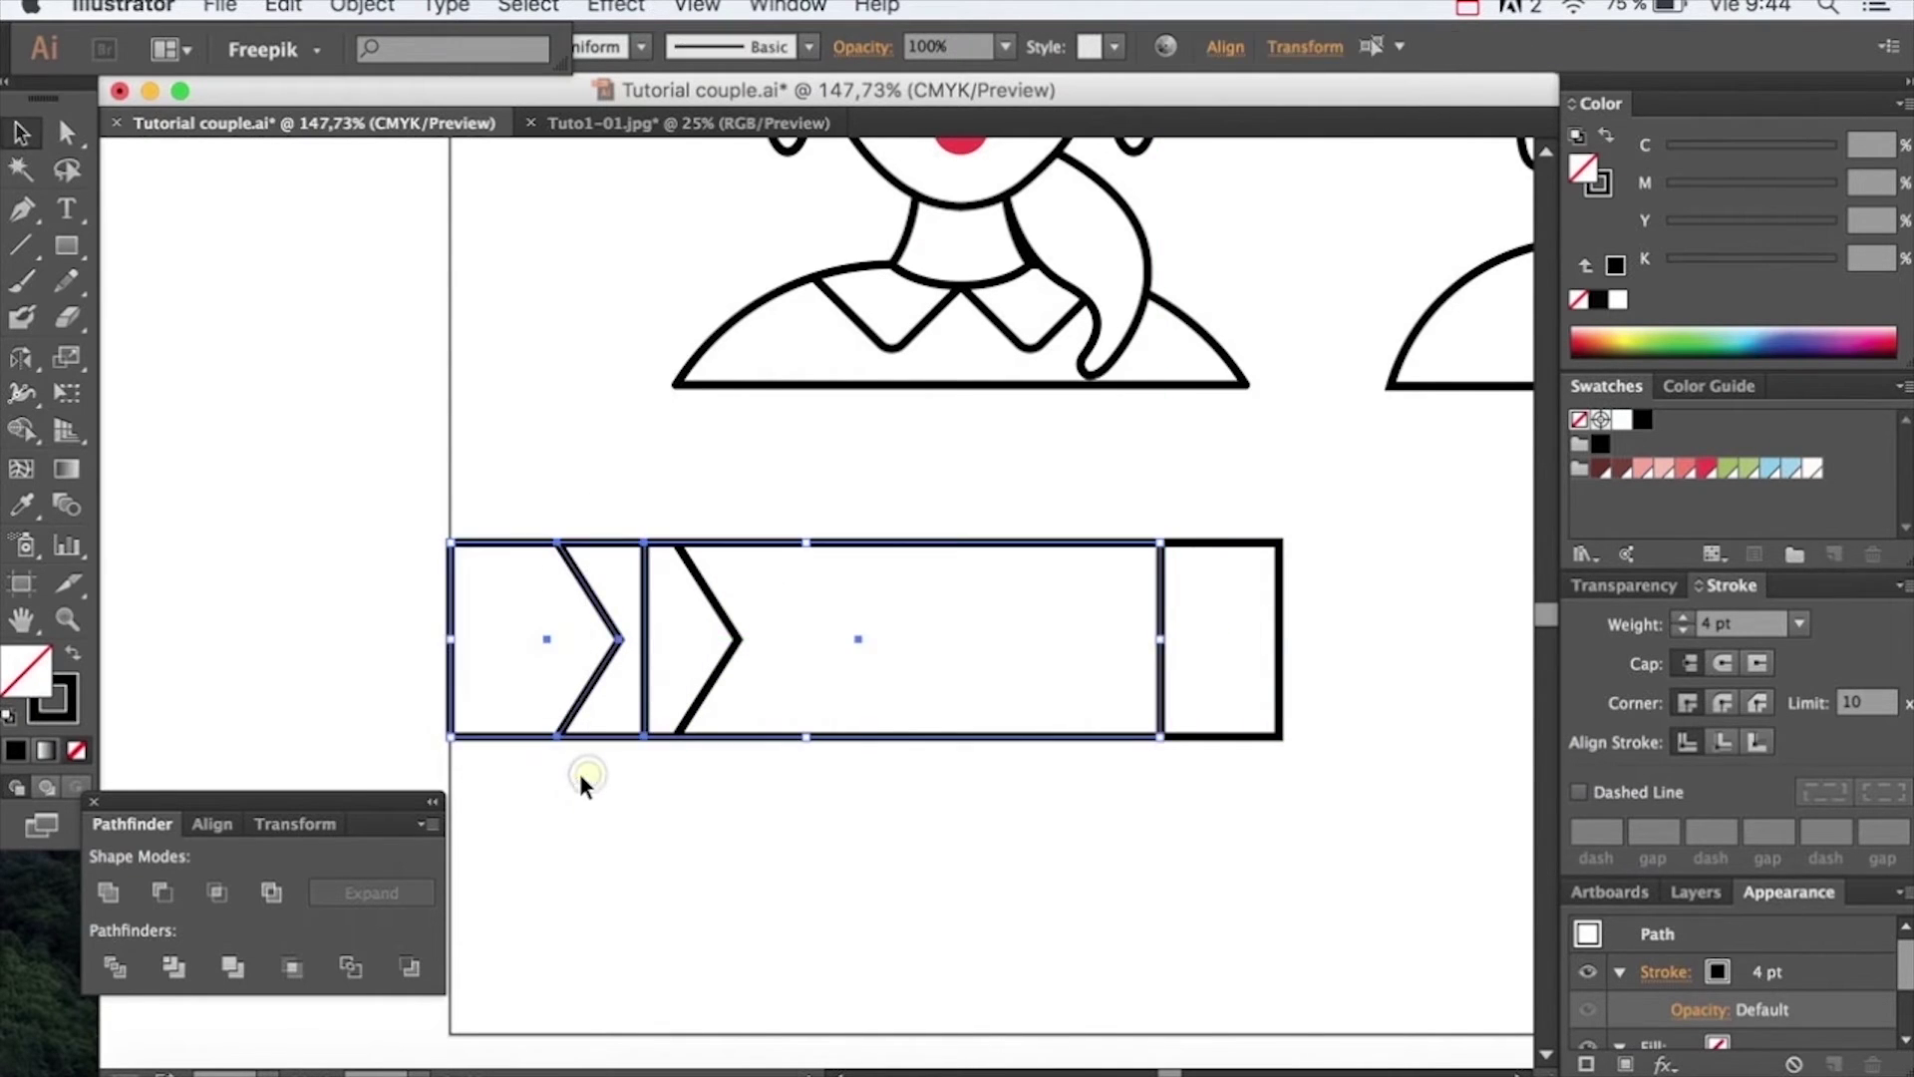
pyautogui.click(166, 900)
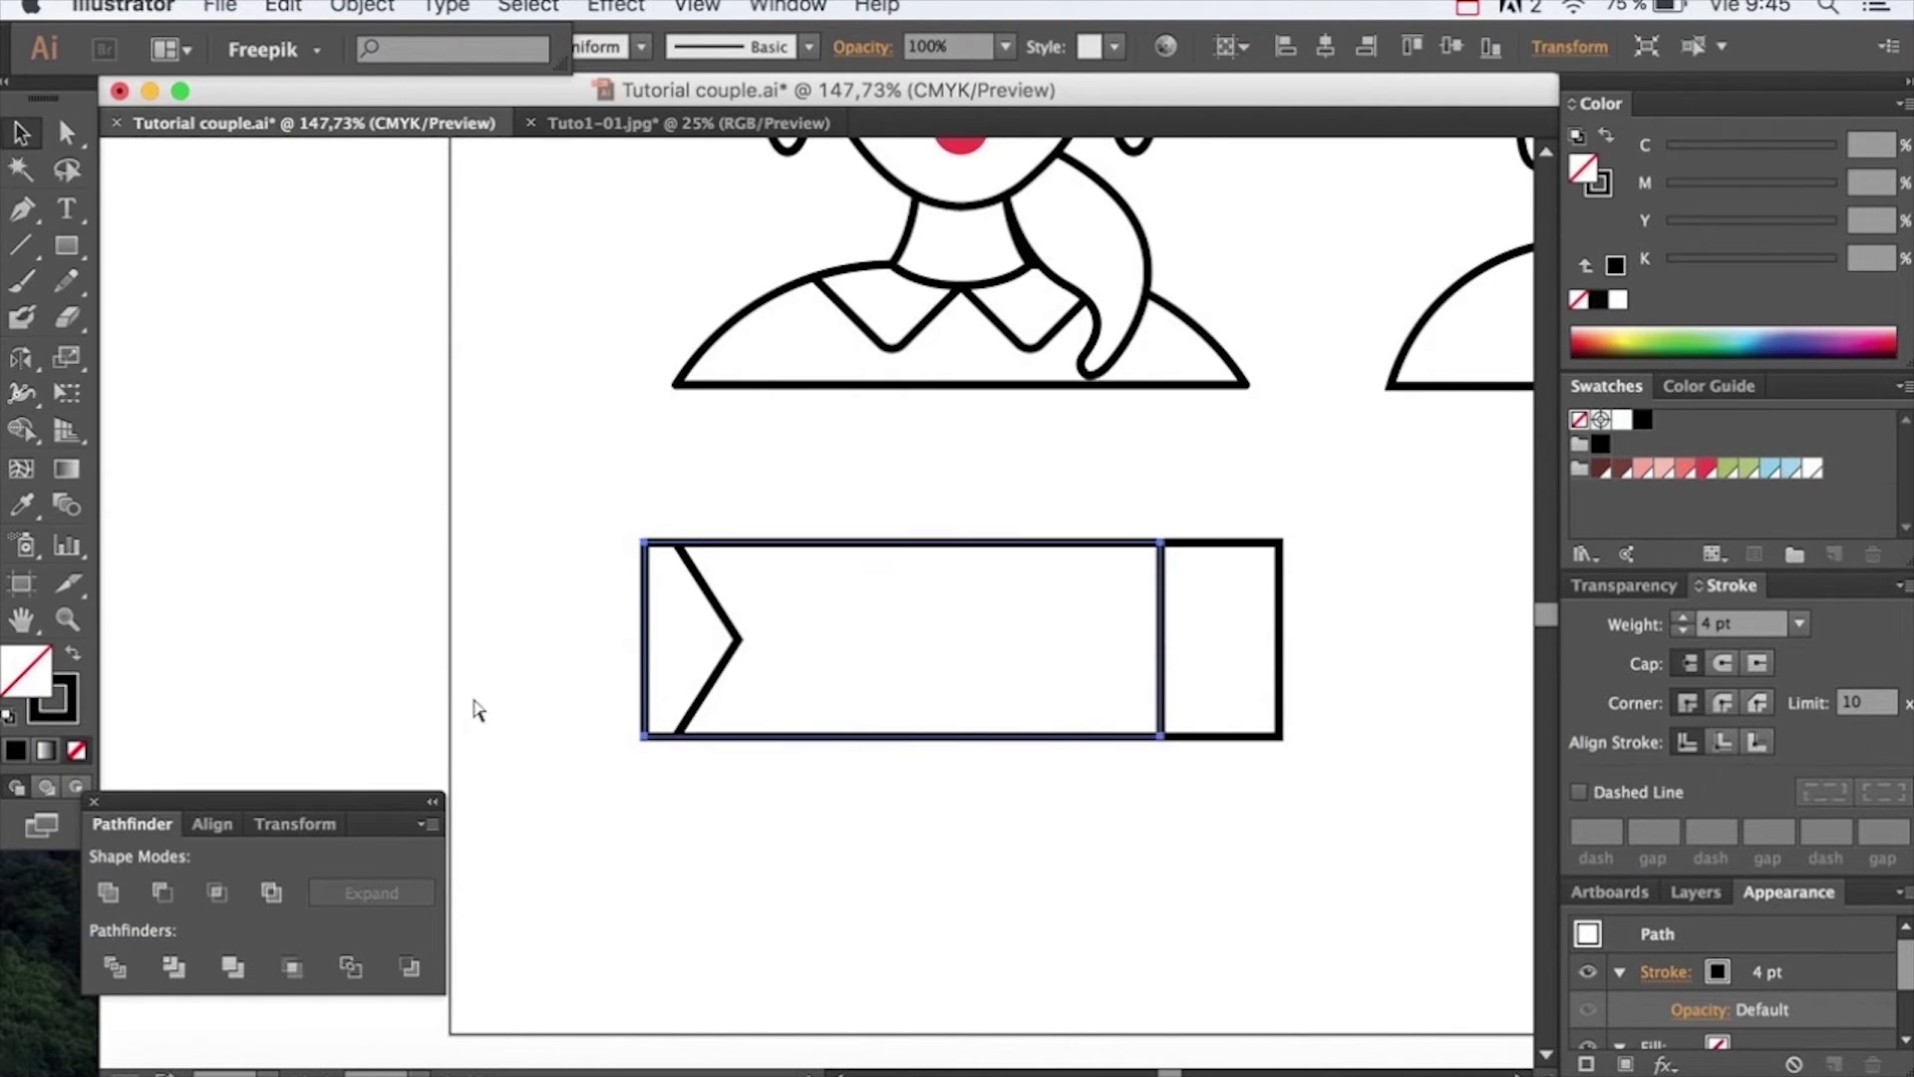
# Undo the subtraction and instead cut the chevron shape out of the left square
pyautogui.press('super+z')
pyautogui.click(557, 813)
pyautogui.click(586, 683)
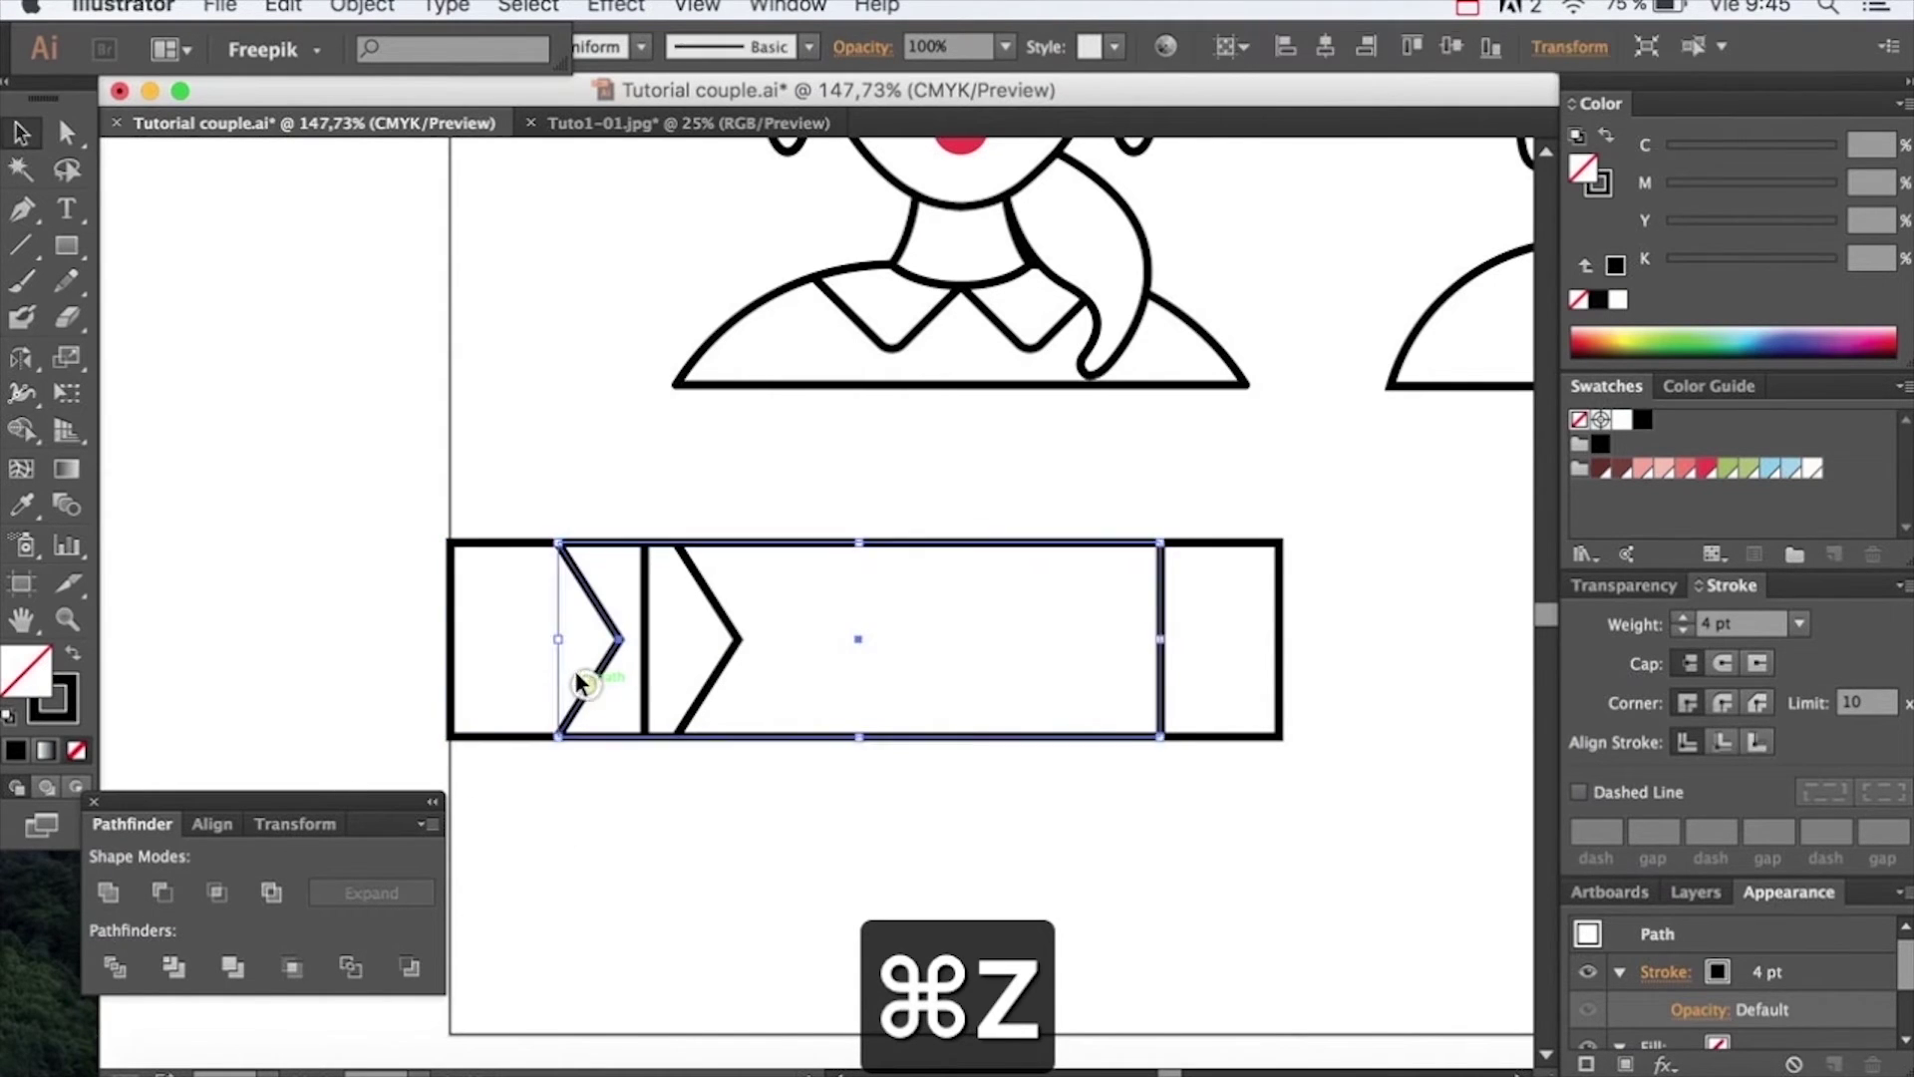
pyautogui.press('super+z')
pyautogui.press('super+shift+0')
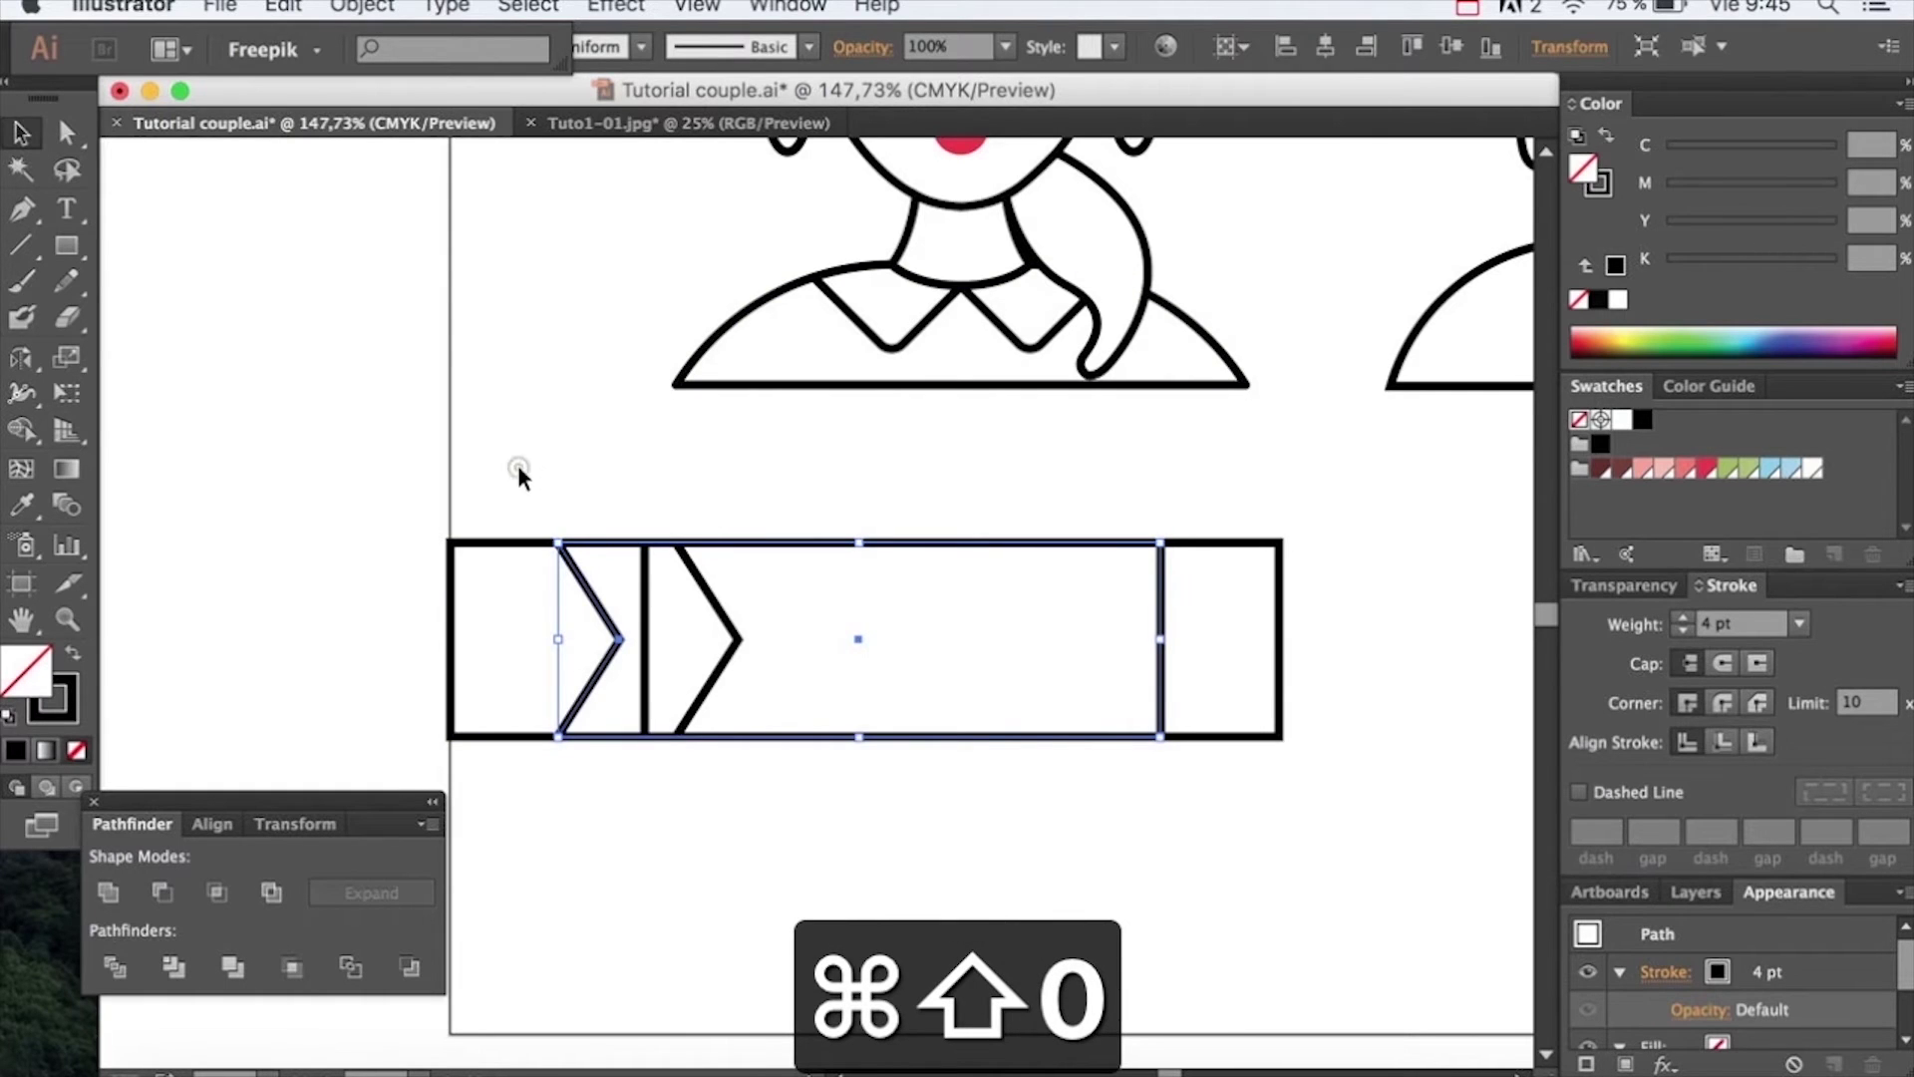
pyautogui.moveTo(518, 465); pyautogui.dragTo(560, 797)
pyautogui.click(185, 885)
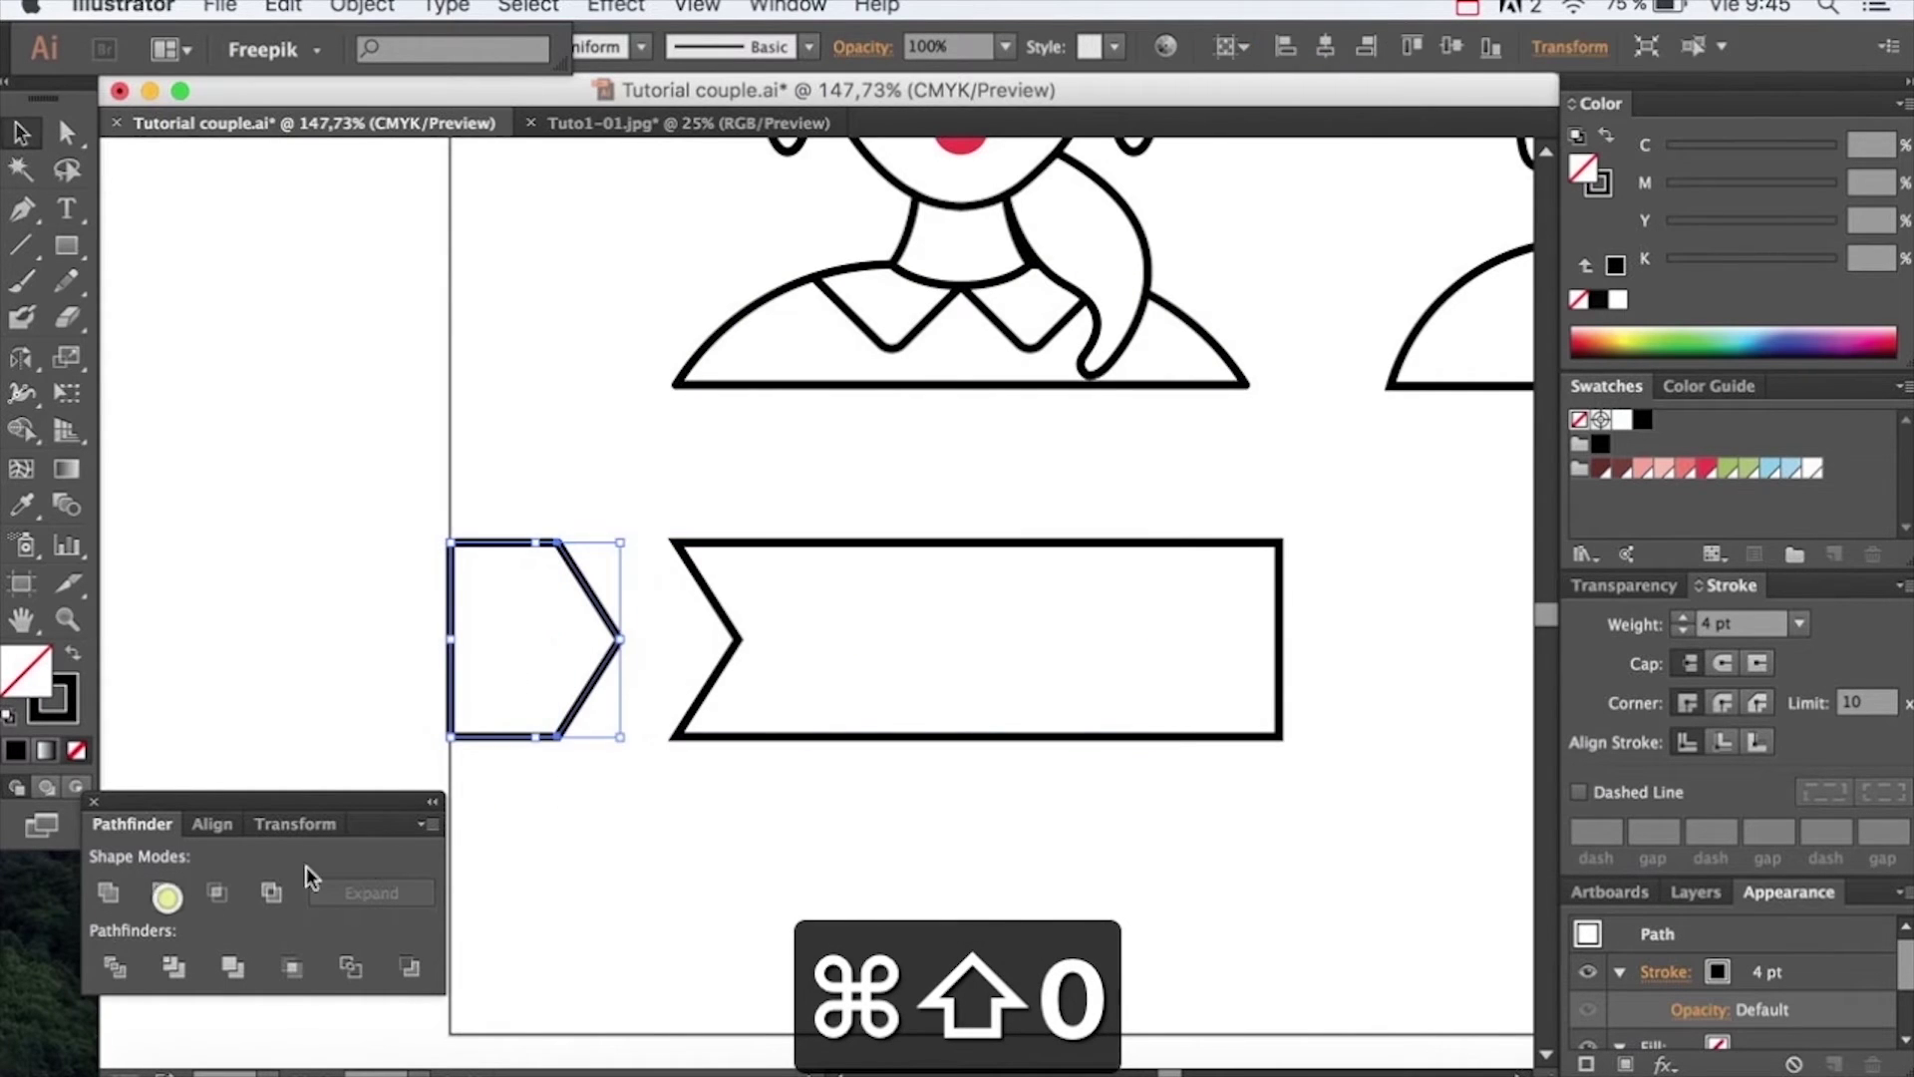
pyautogui.click(584, 843)
# Reflect a vertical copy of the pentagon, overlap it and Intersect to leave a small diamond
pyautogui.click(605, 613)
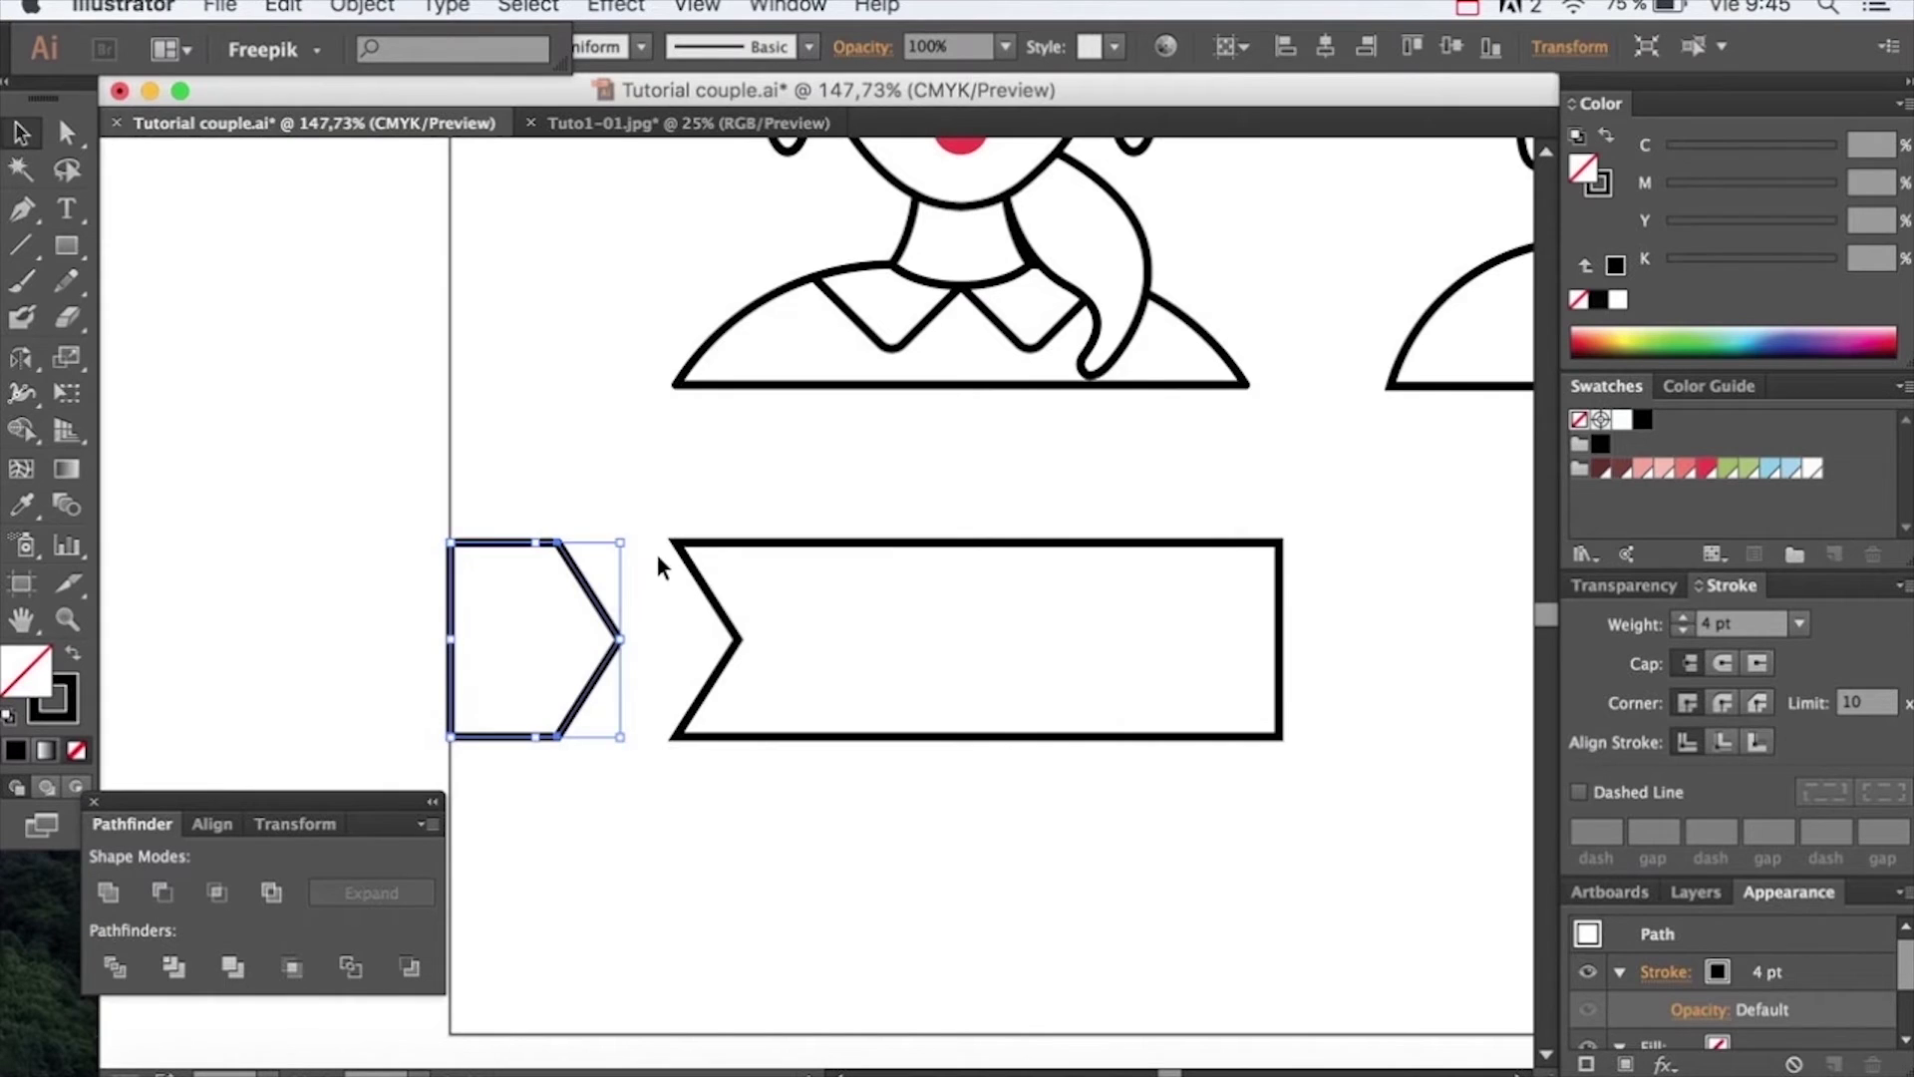
pyautogui.press('o')
pyautogui.press('Return')
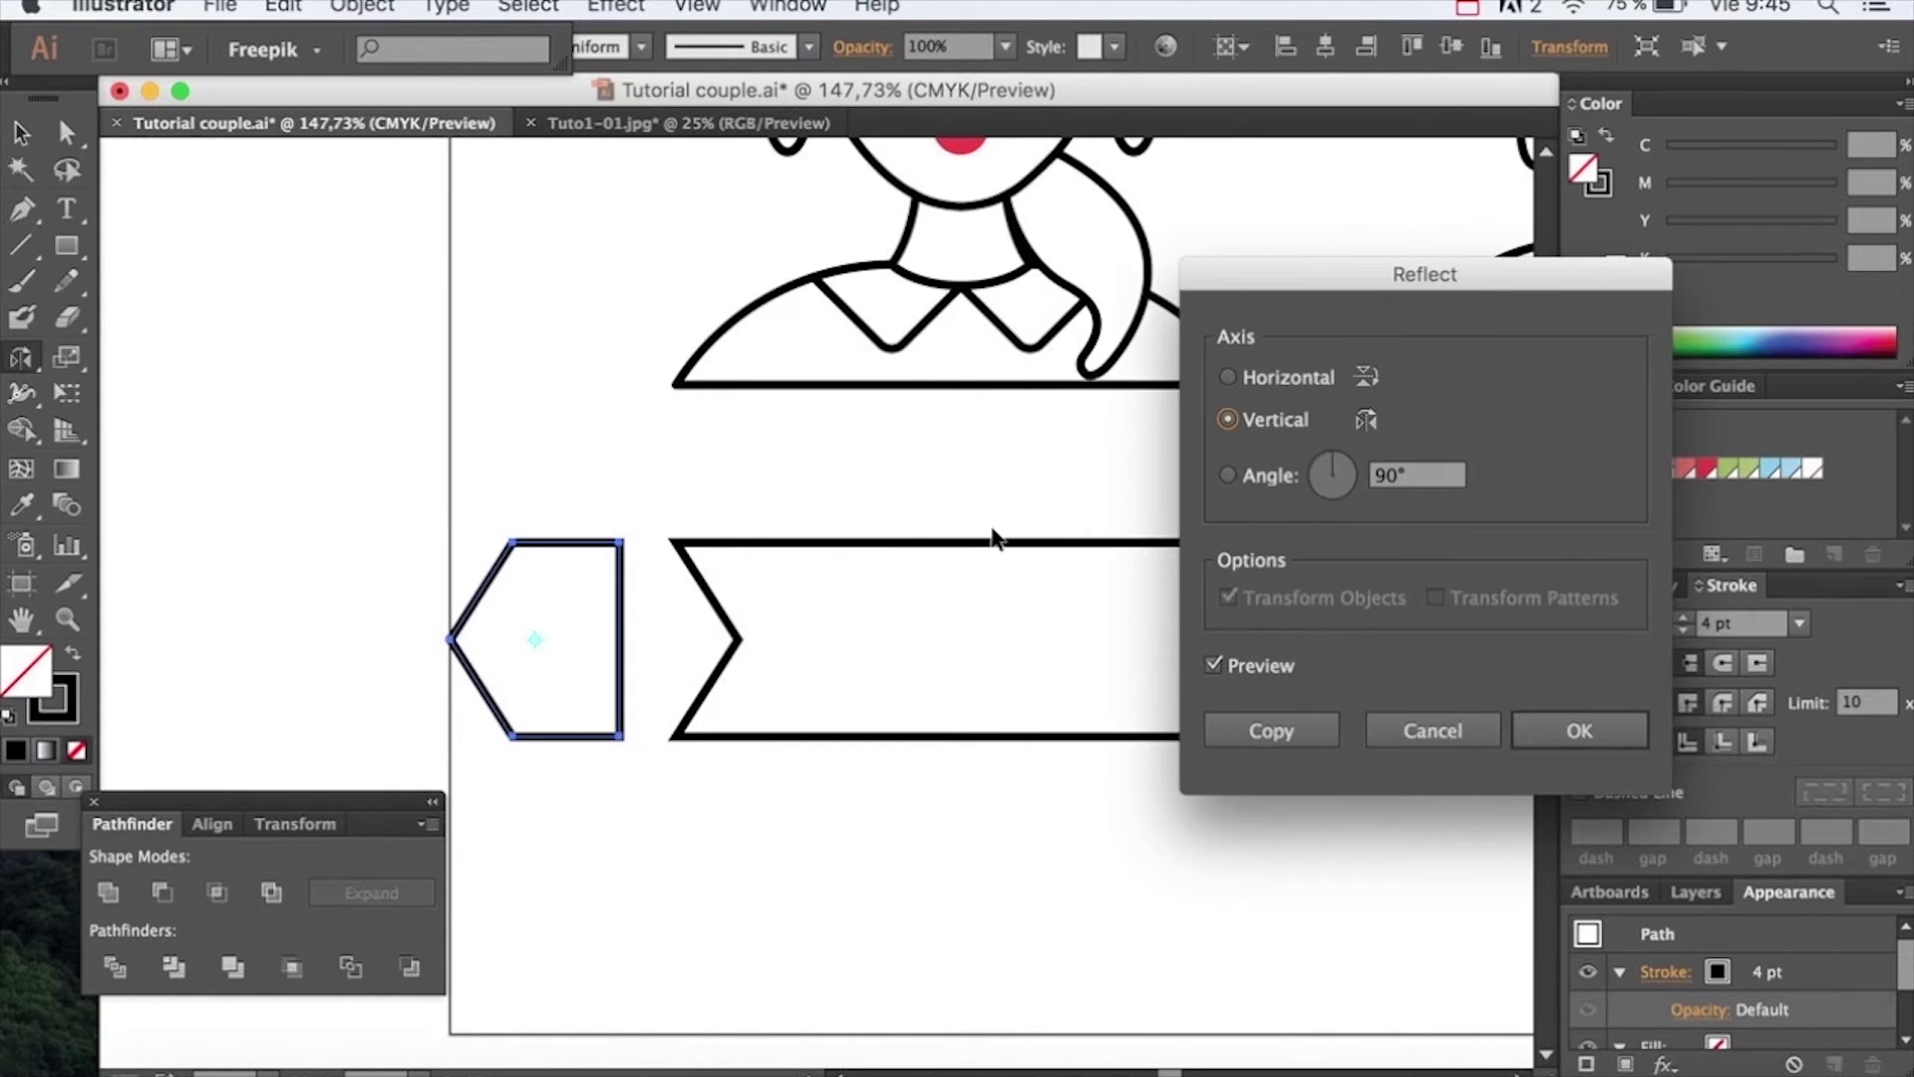
pyautogui.click(1283, 734)
pyautogui.press('v')
pyautogui.click(521, 496)
pyautogui.moveTo(494, 581); pyautogui.dragTo(671, 614)
pyautogui.click(574, 475)
pyautogui.click(216, 892)
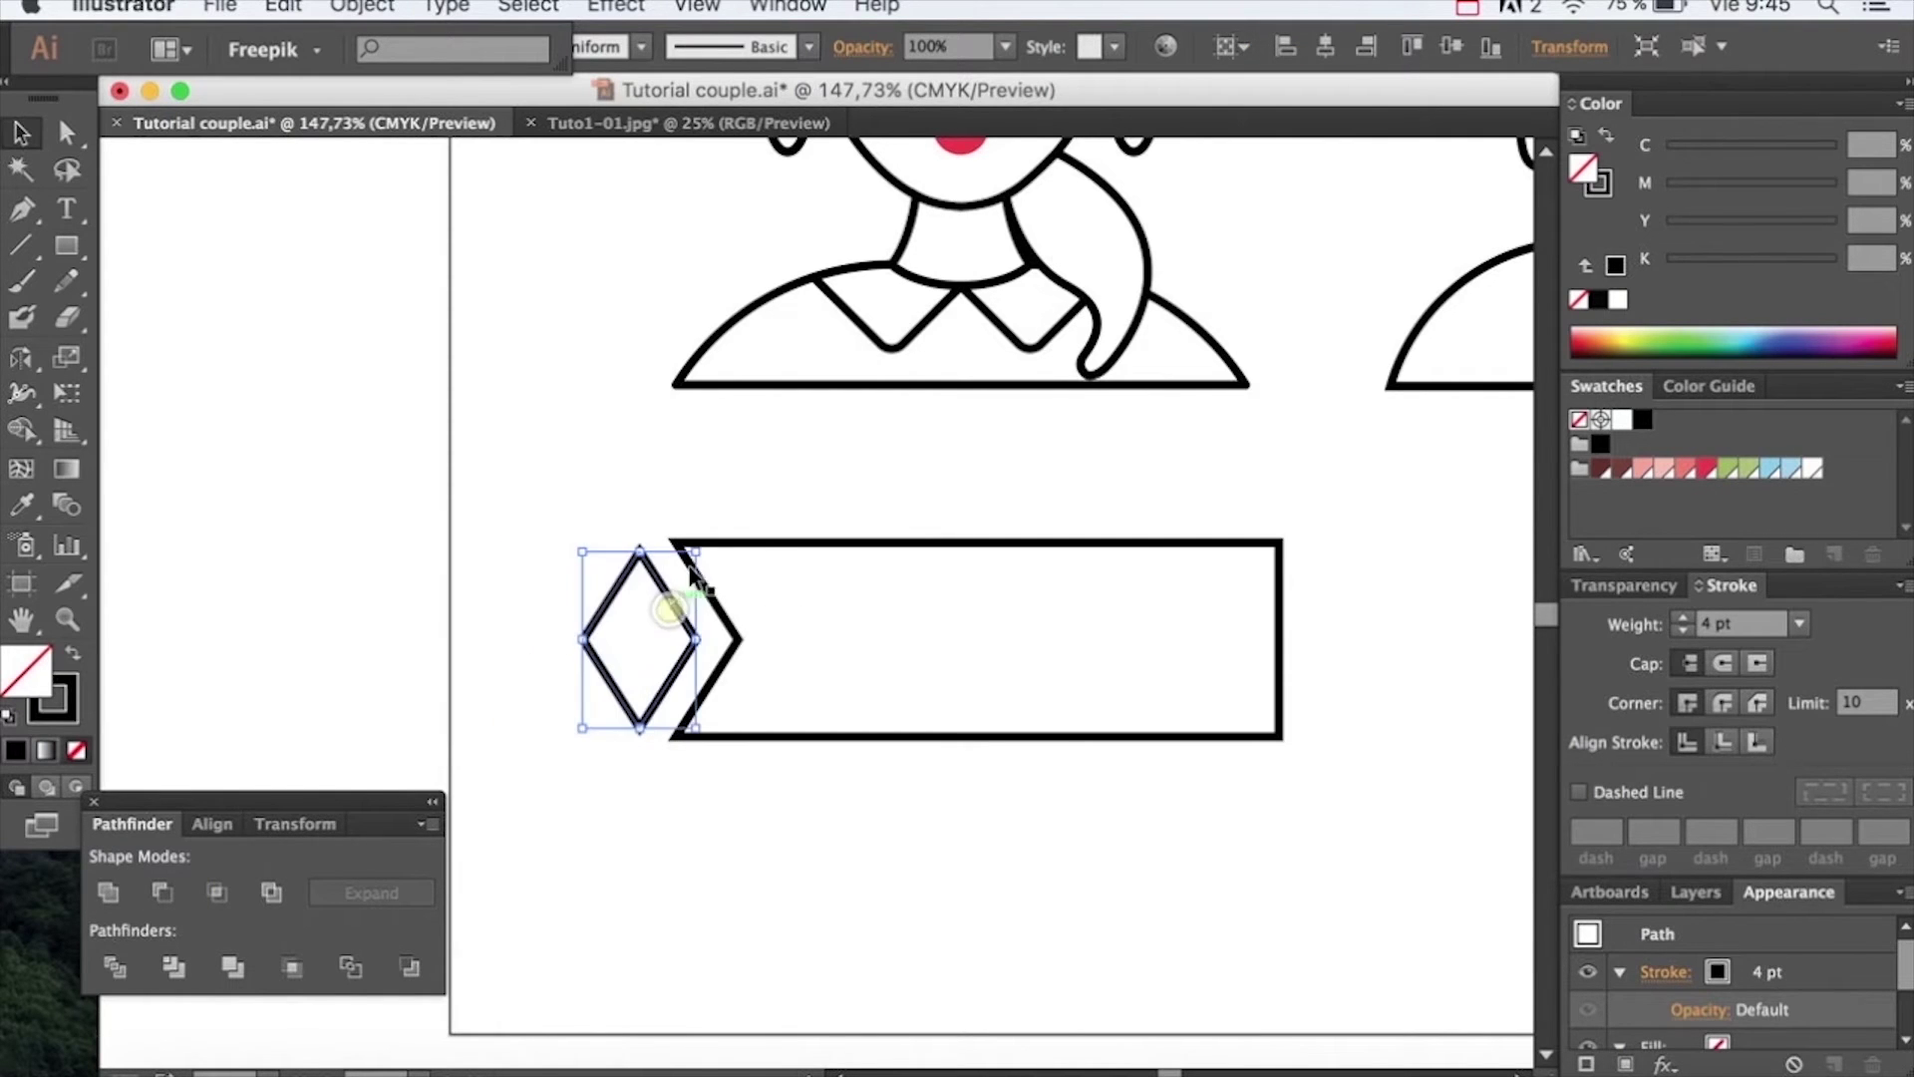
pyautogui.click(785, 482)
pyautogui.keyDown('alt'); pyautogui.keyDown('super'); pyautogui.click(846, 605); pyautogui.keyUp('super'); pyautogui.keyUp('alt')
pyautogui.moveTo(942, 506); pyautogui.dragTo(646, 549)
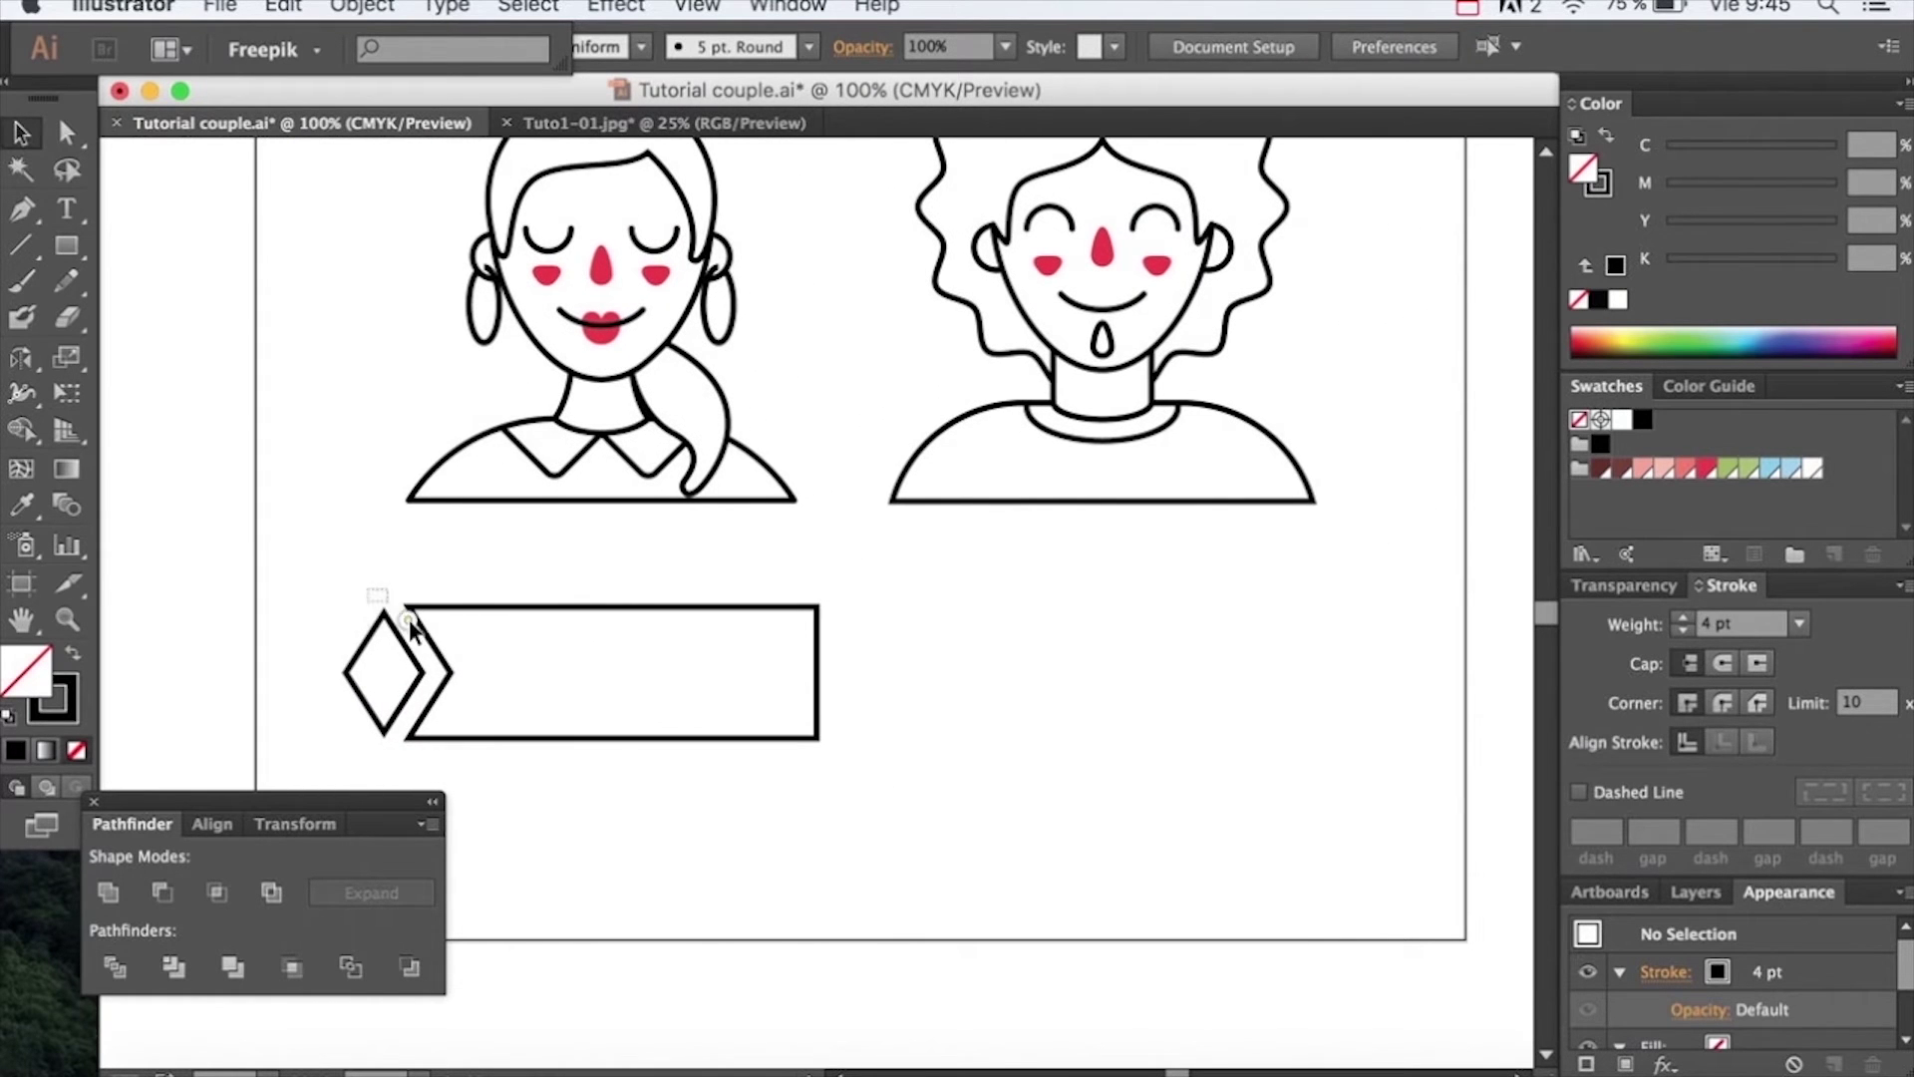
# Give the diamond, chevron and rectangle strokes rounded corners
pyautogui.moveTo(368, 589); pyautogui.dragTo(428, 648)
pyautogui.click(1721, 703)
pyautogui.click(1154, 709)
pyautogui.moveTo(942, 579); pyautogui.dragTo(1017, 594)
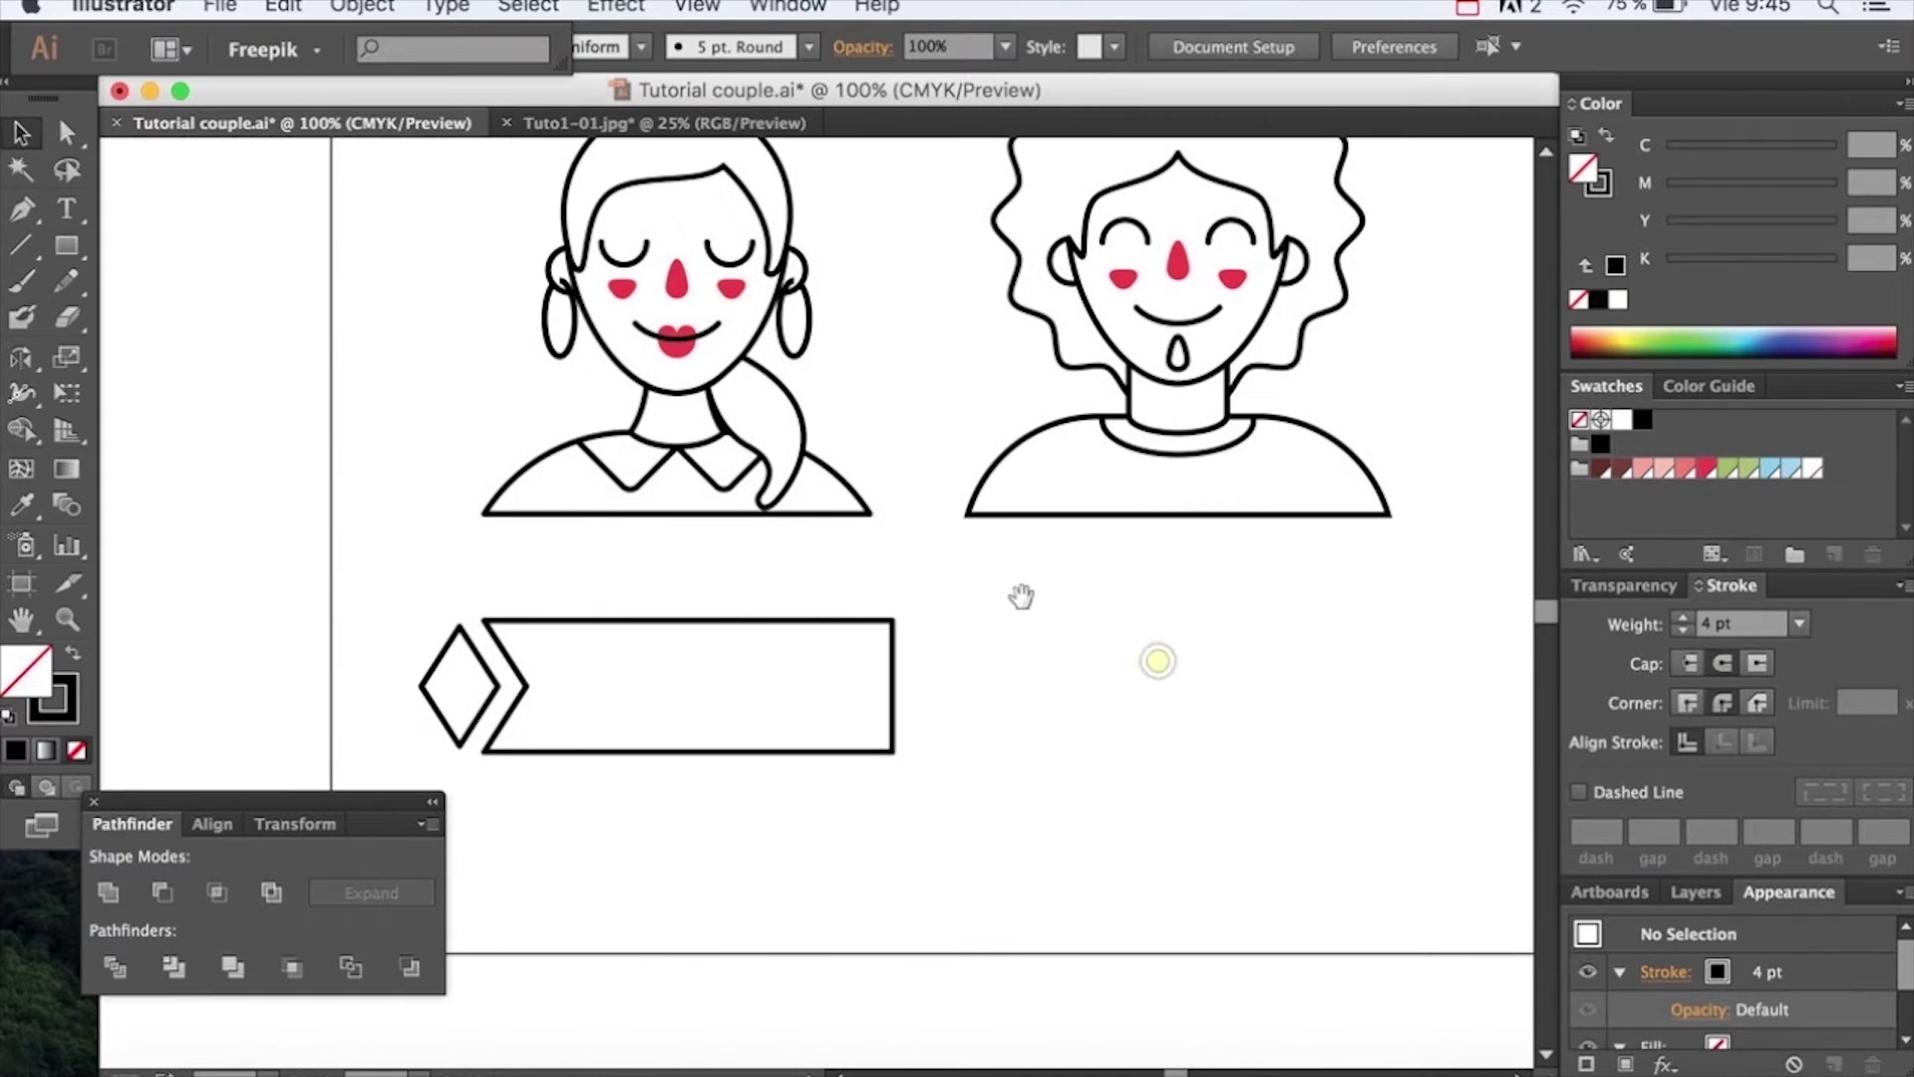
# Reflect a copy of the banner half and butt it against the original in Outline view
pyautogui.click(631, 750)
pyautogui.press('o')
pyautogui.press('Return')
pyautogui.click(1269, 731)
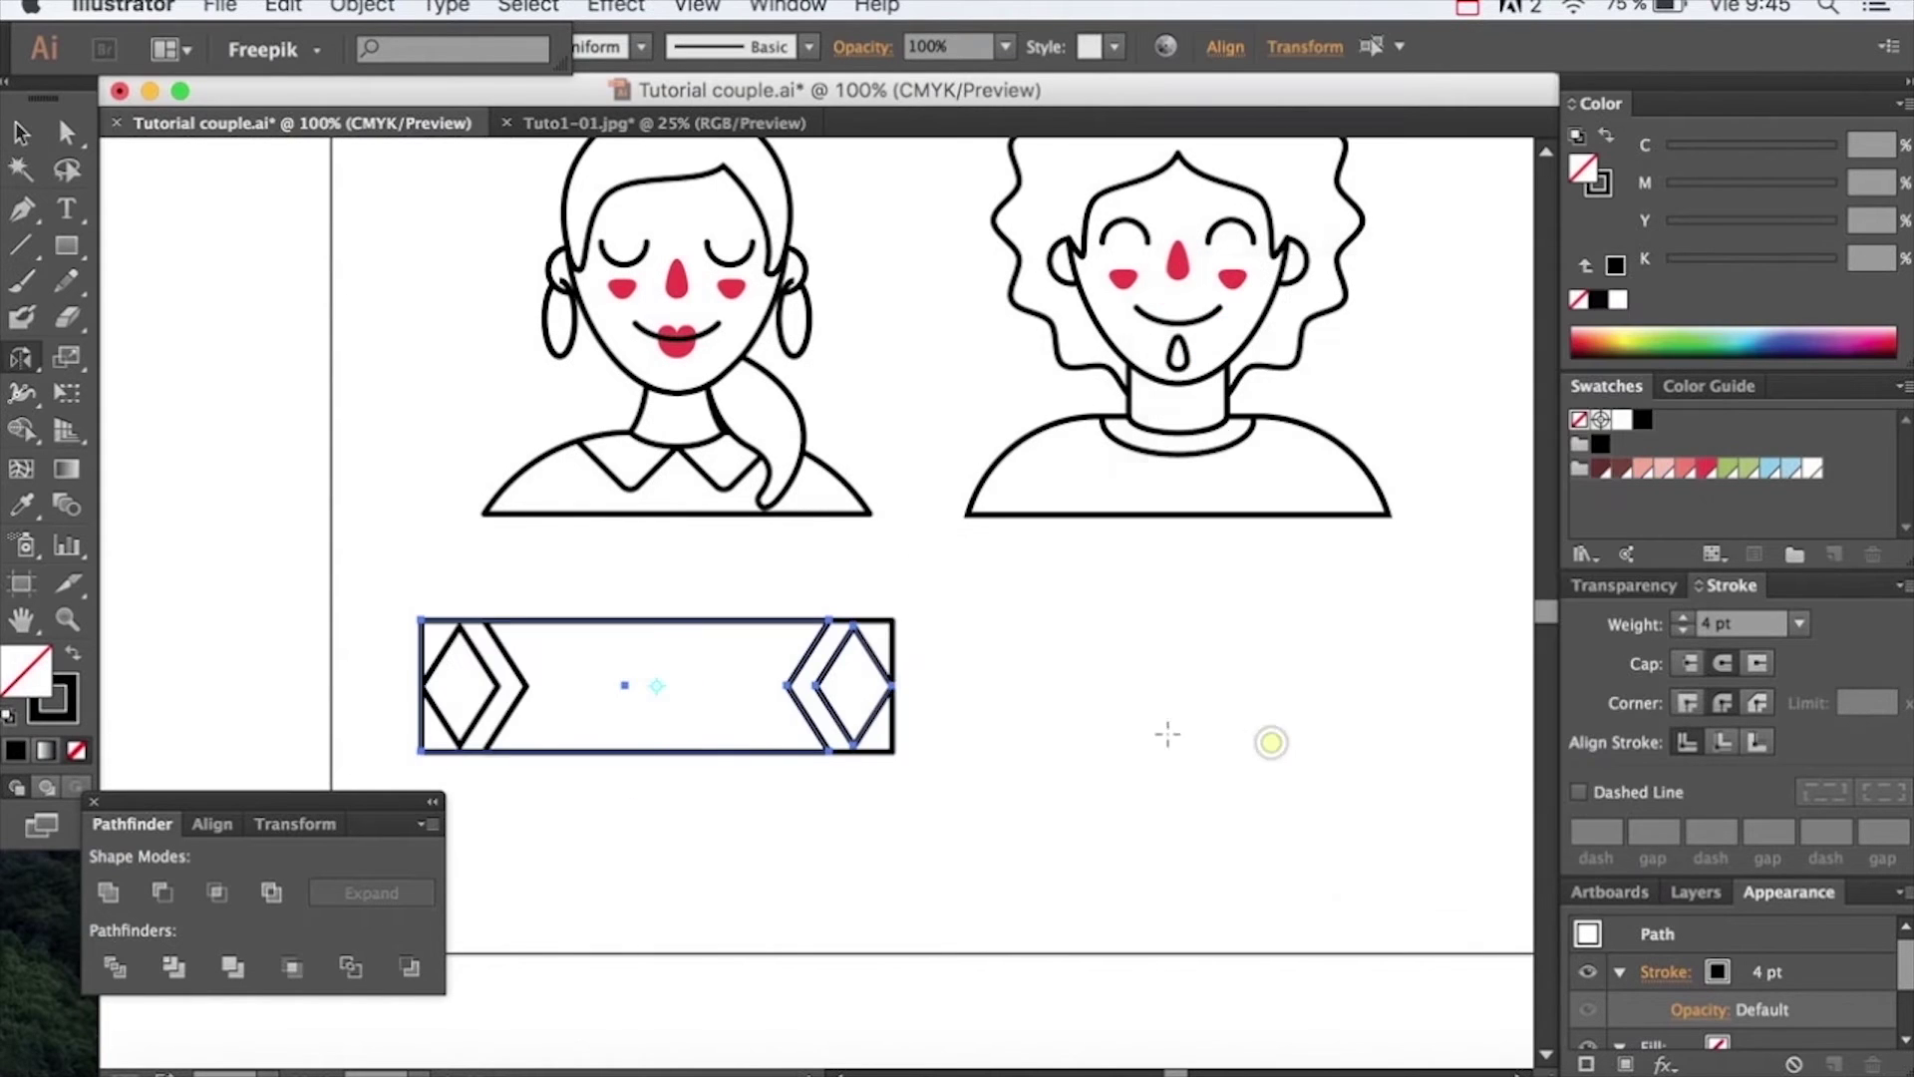
pyautogui.press('v')
pyautogui.moveTo(610, 620); pyautogui.dragTo(1037, 621)
pyautogui.scroll(4, 961, 768)
pyautogui.press('super+y')
pyautogui.moveTo(866, 770); pyautogui.dragTo(666, 764)
pyautogui.click(728, 654)
pyautogui.scroll(-4, 728, 654)
pyautogui.press('super+y')
# Unite the two banner halves into one shape
pyautogui.moveTo(954, 557); pyautogui.dragTo(754, 621)
pyautogui.click(108, 893)
pyautogui.click(865, 696)
# Group all the banner pieces and nudge the ribbon up under the portraits
pyautogui.keyDown('alt'); pyautogui.keyDown('super'); pyautogui.click(843, 545); pyautogui.keyUp('super'); pyautogui.keyUp('alt')
pyautogui.moveTo(930, 503); pyautogui.dragTo(912, 519)
pyautogui.moveTo(975, 677); pyautogui.dragTo(1068, 651)
pyautogui.moveTo(1186, 752); pyautogui.dragTo(532, 623)
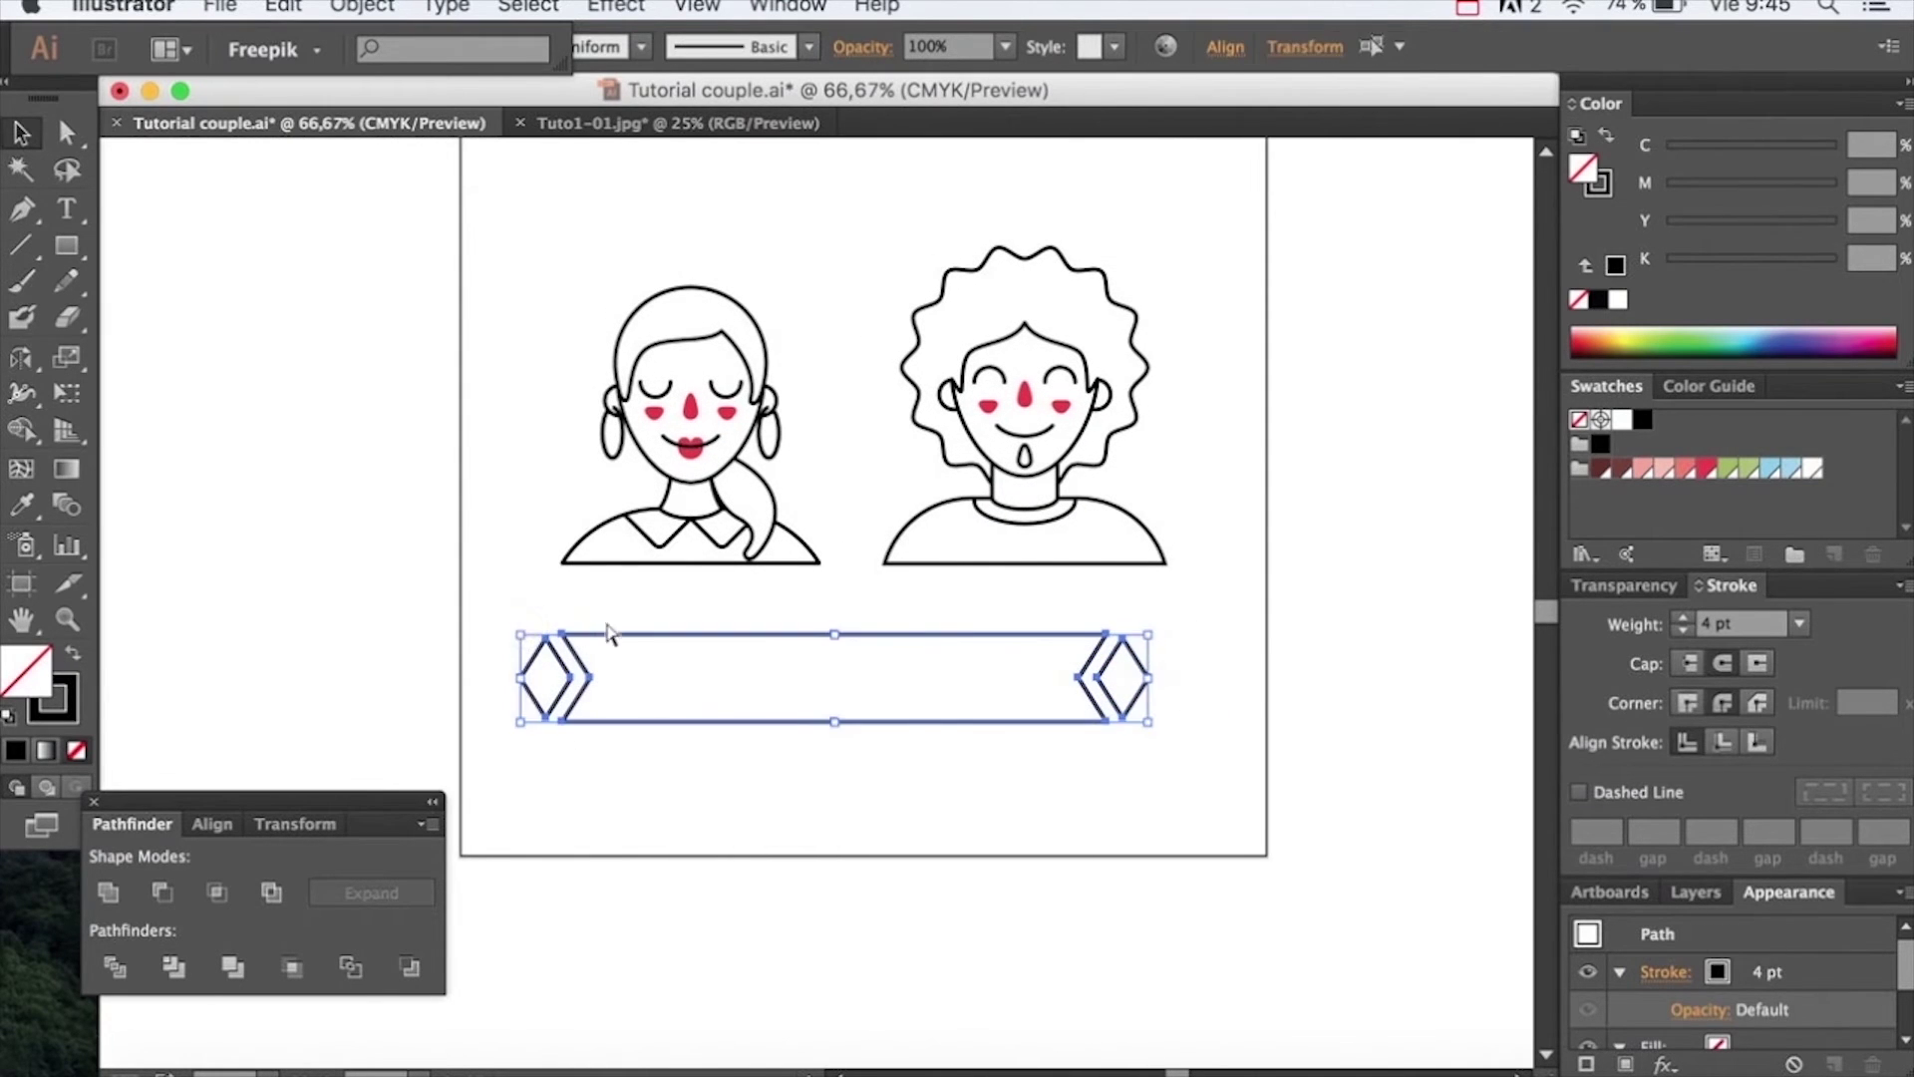
pyautogui.press('super+g')
pyautogui.hscroll(2, 809, 618)
pyautogui.moveTo(855, 658); pyautogui.dragTo(879, 624)
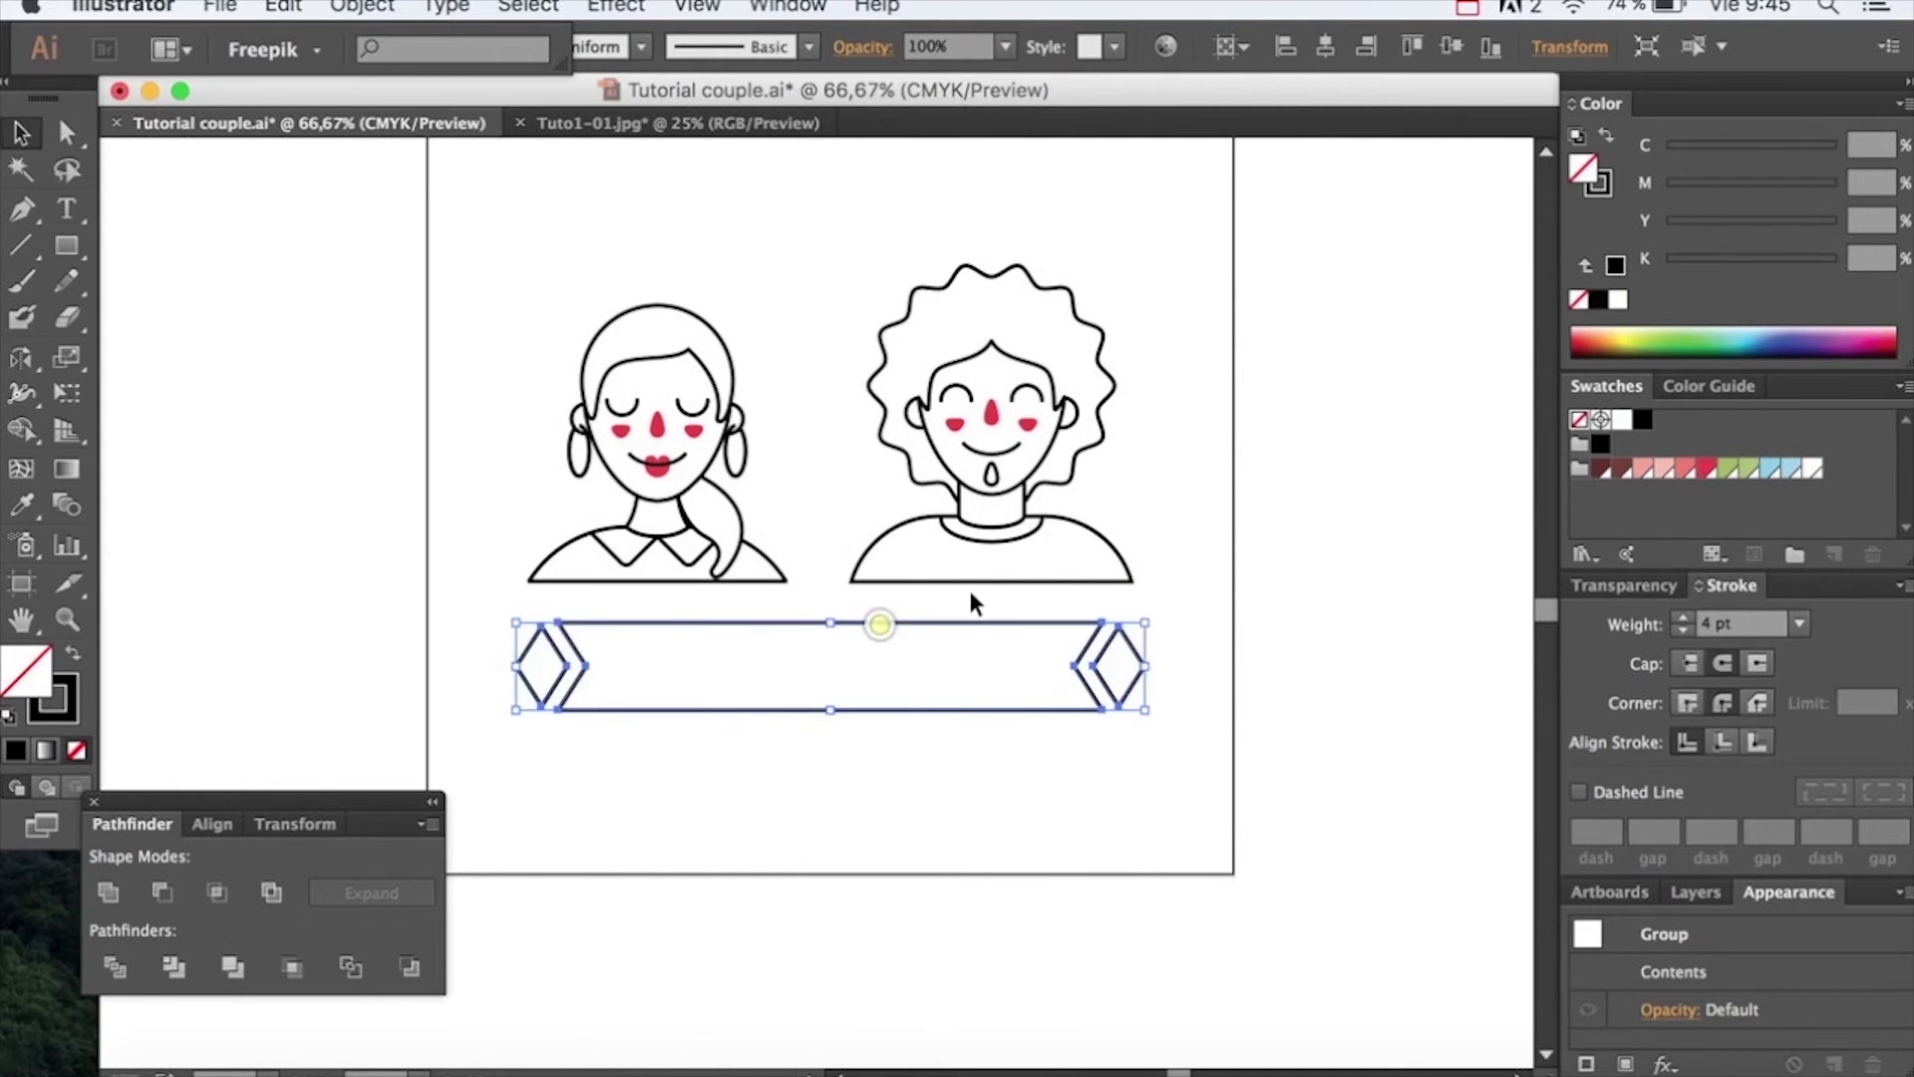
pyautogui.click(1174, 476)
pyautogui.hscroll(-1, 843, 708)
pyautogui.scroll(1, 843, 708)
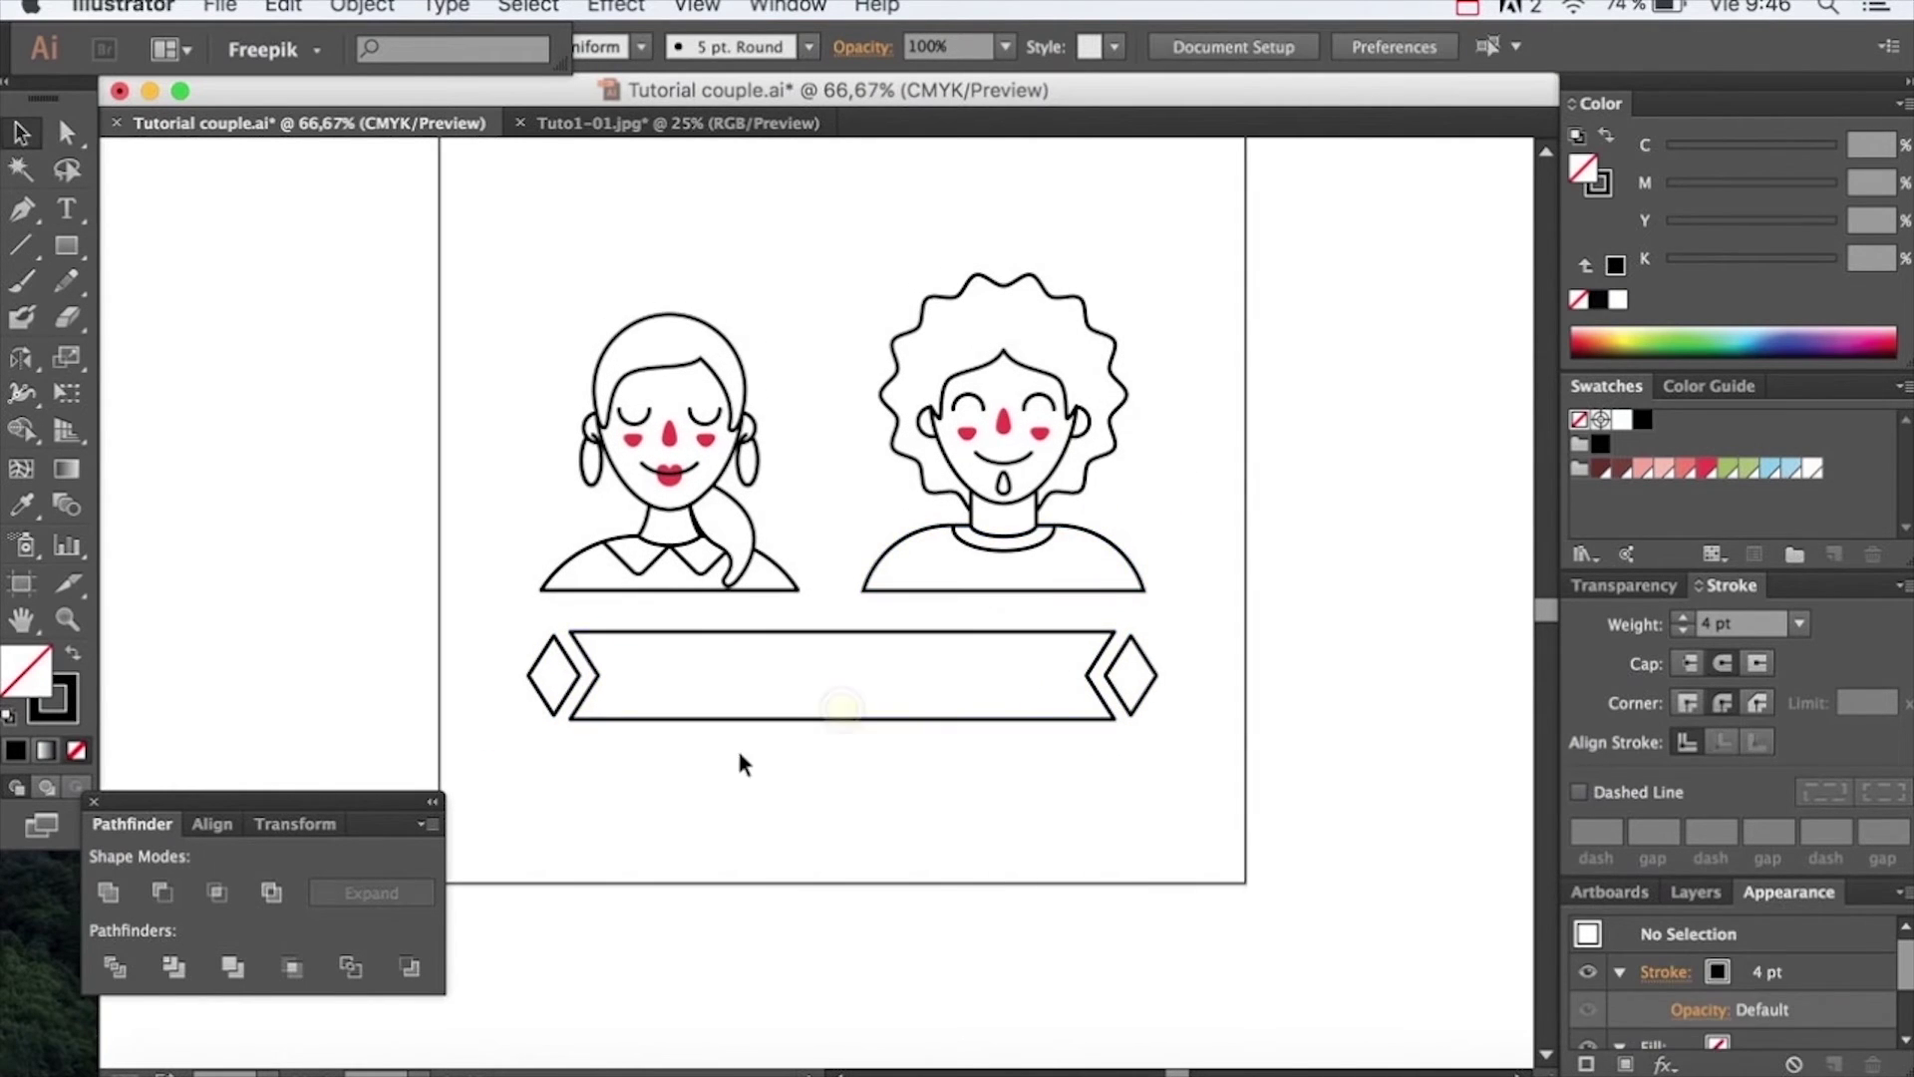
# Type the text LOVELY COUPLE below the banner
pyautogui.press('t')
pyautogui.click(643, 798)
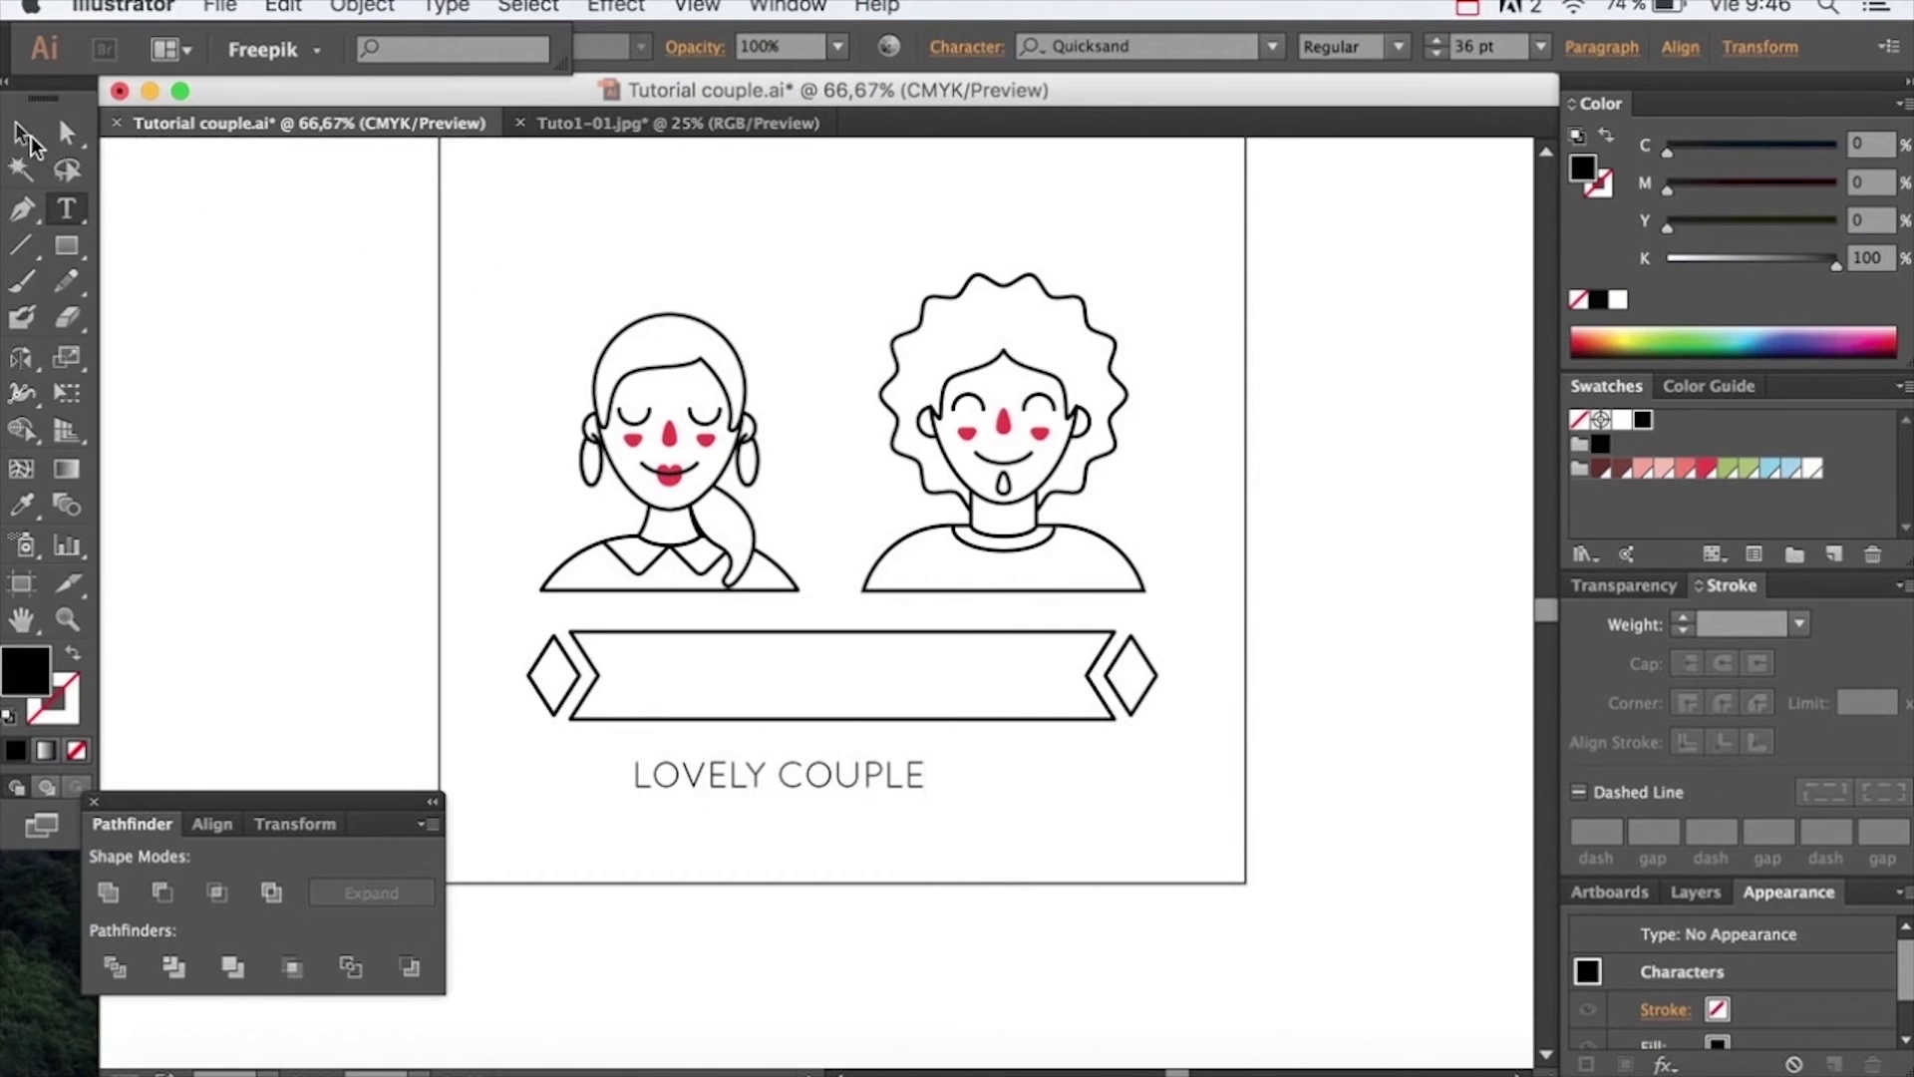
pyautogui.click(27, 140)
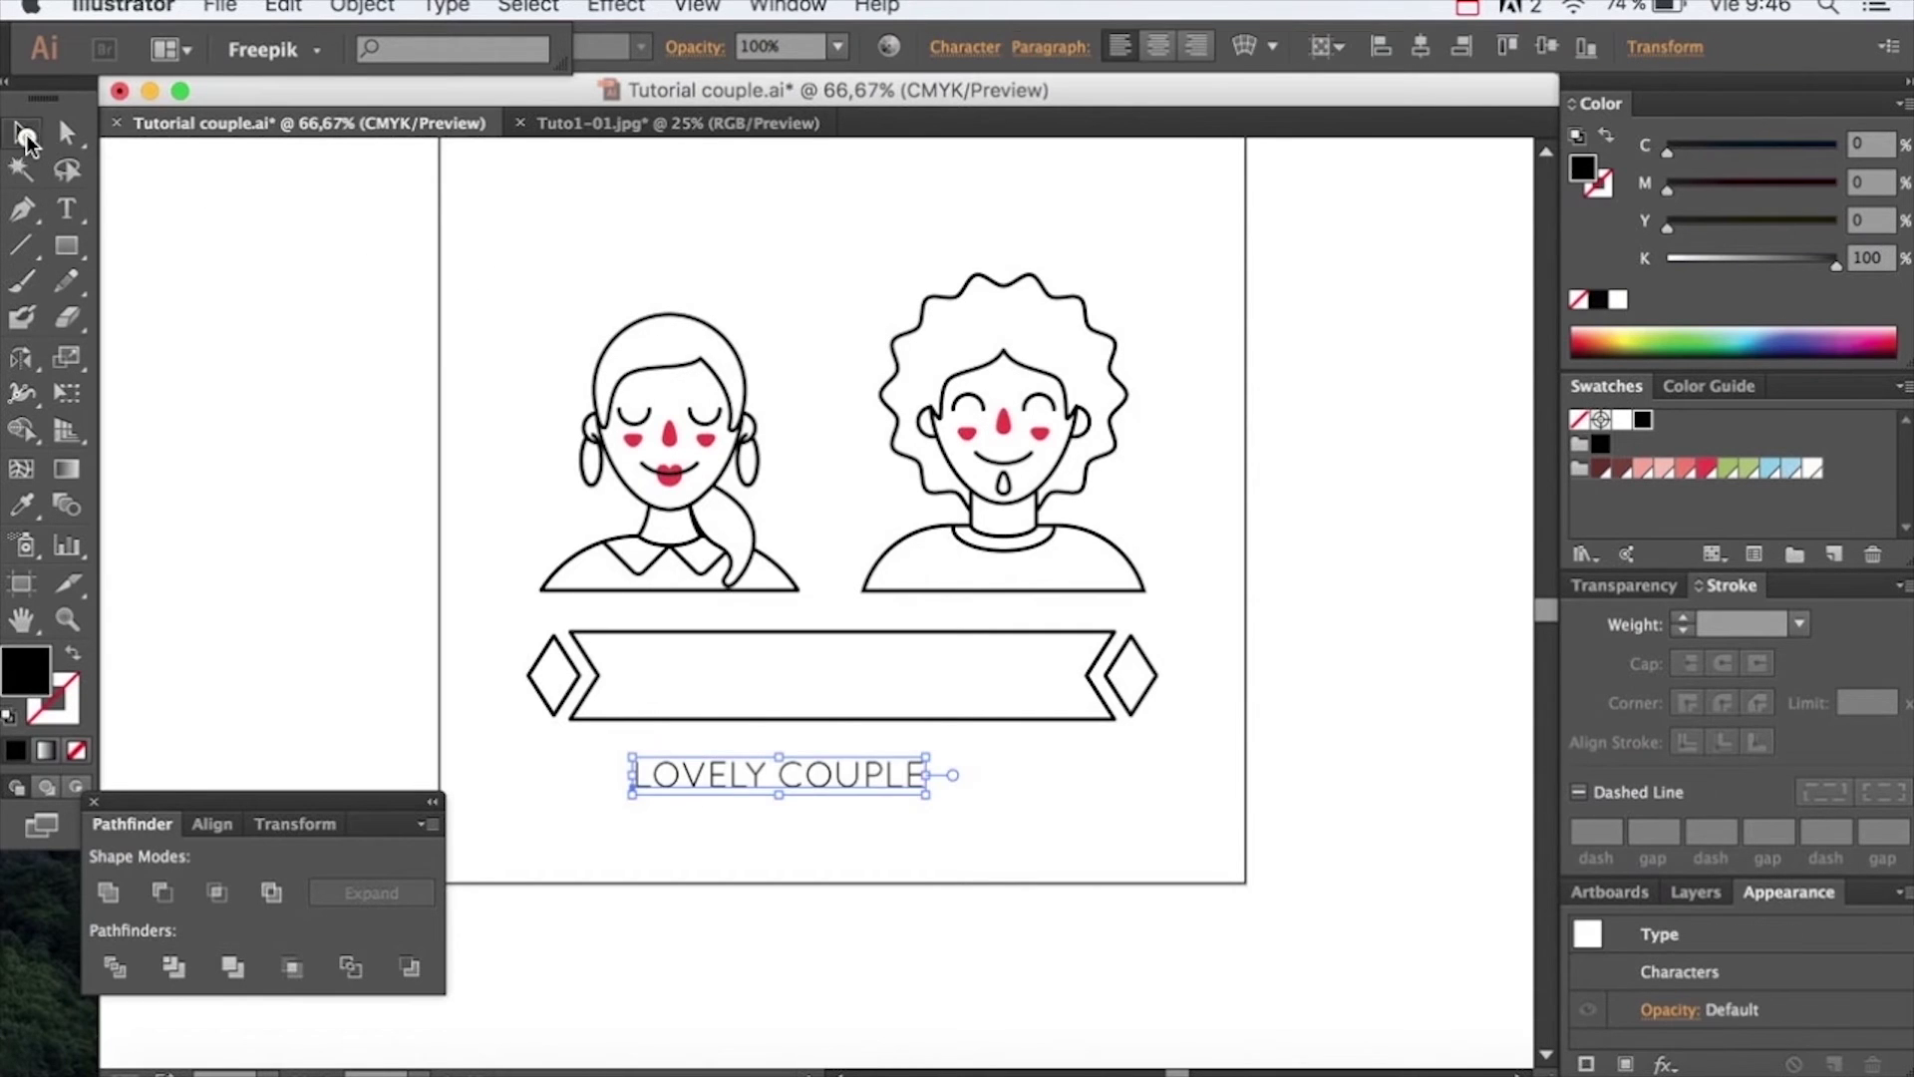
# Dock the Character panel at the top left and set LOVELY COUPLE to 48 pt
pyautogui.click(780, 6)
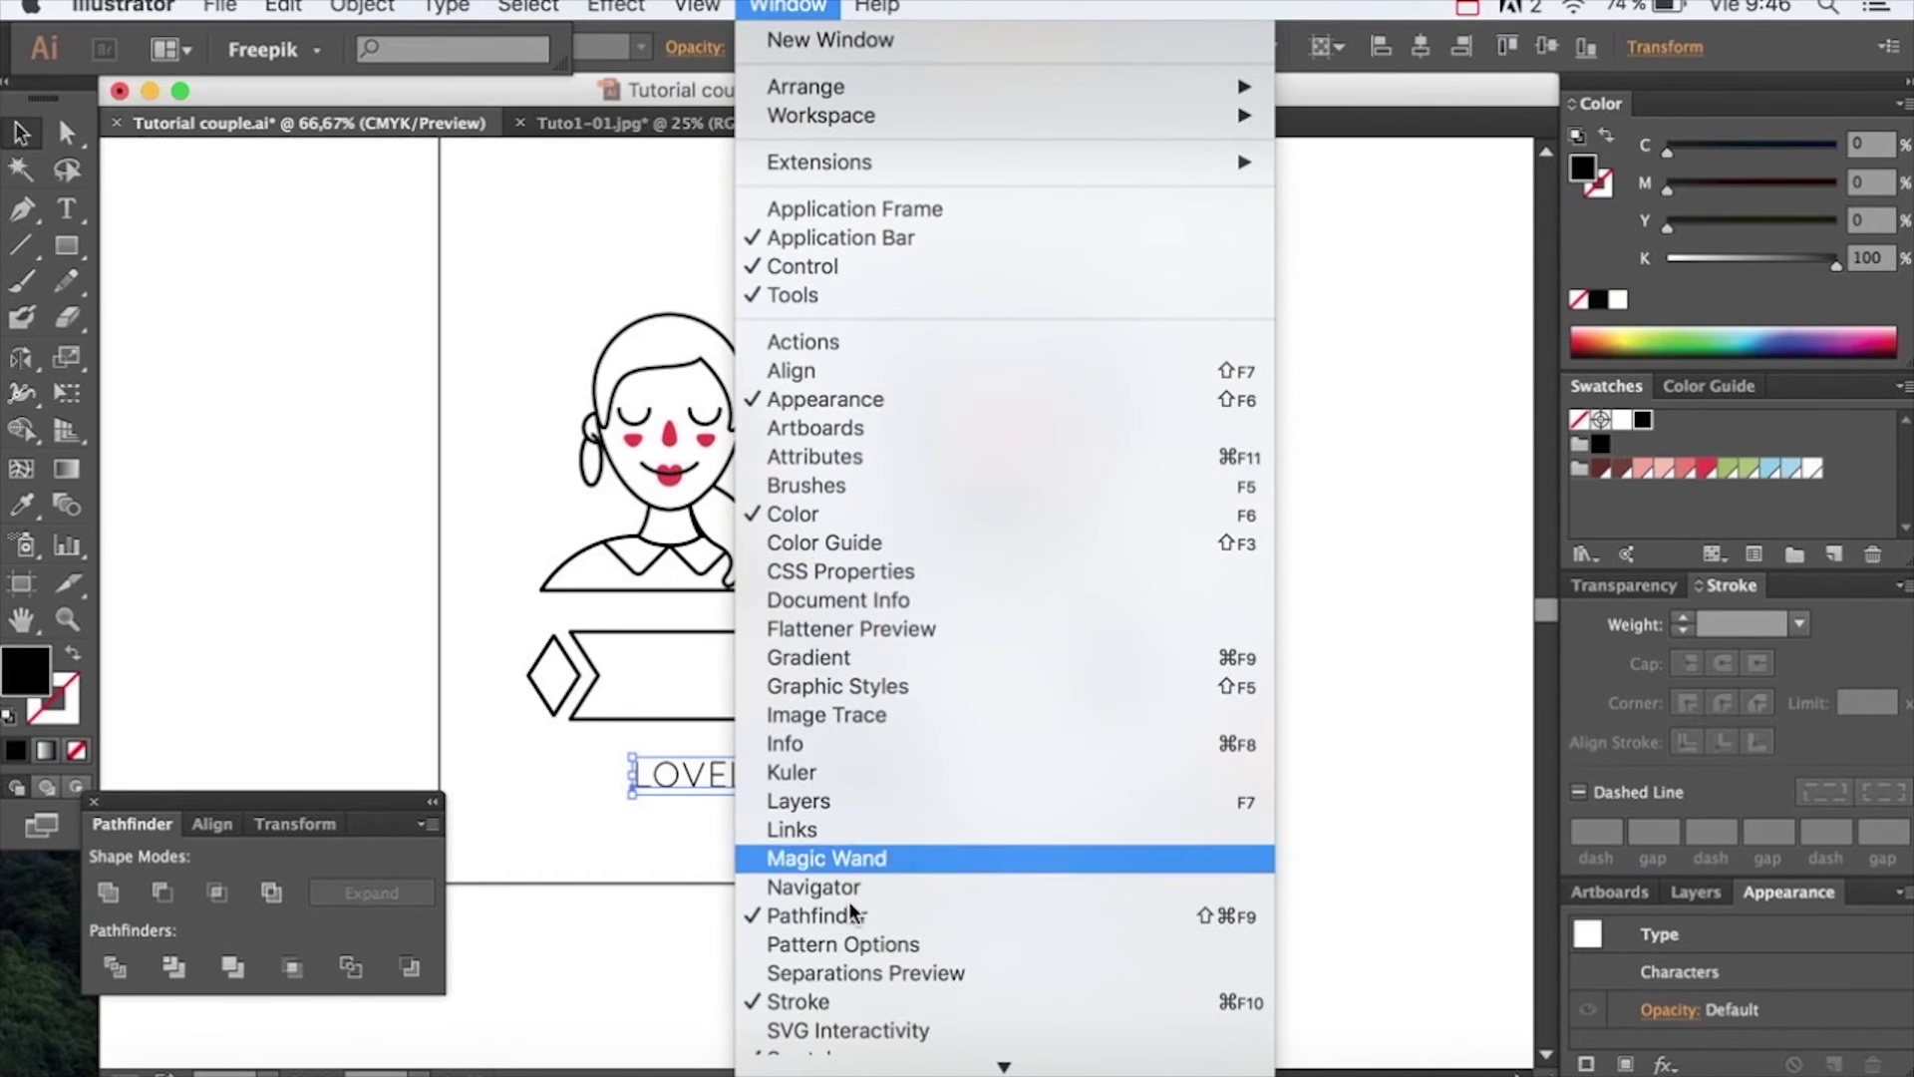
pyautogui.moveTo(1134, 824)
pyautogui.click(1367, 825)
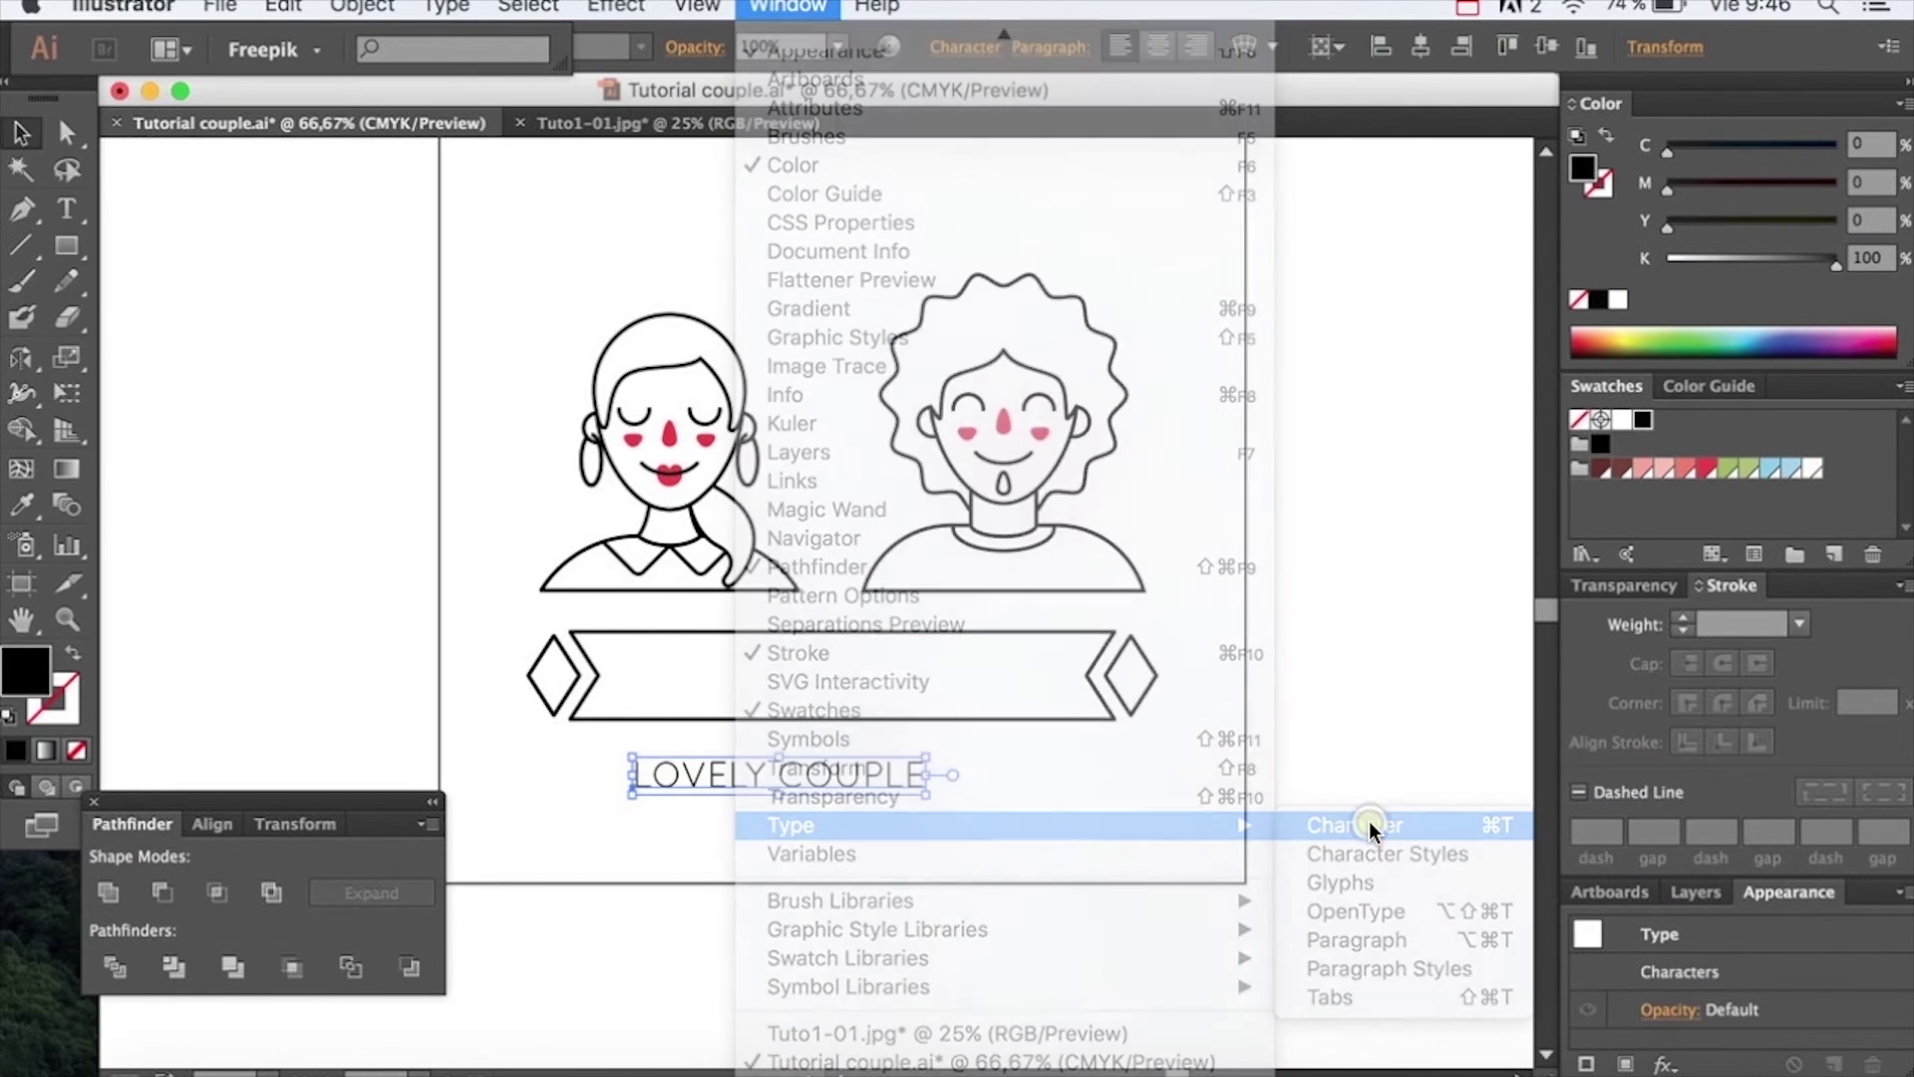
pyautogui.moveTo(1170, 205); pyautogui.dragTo(271, 124)
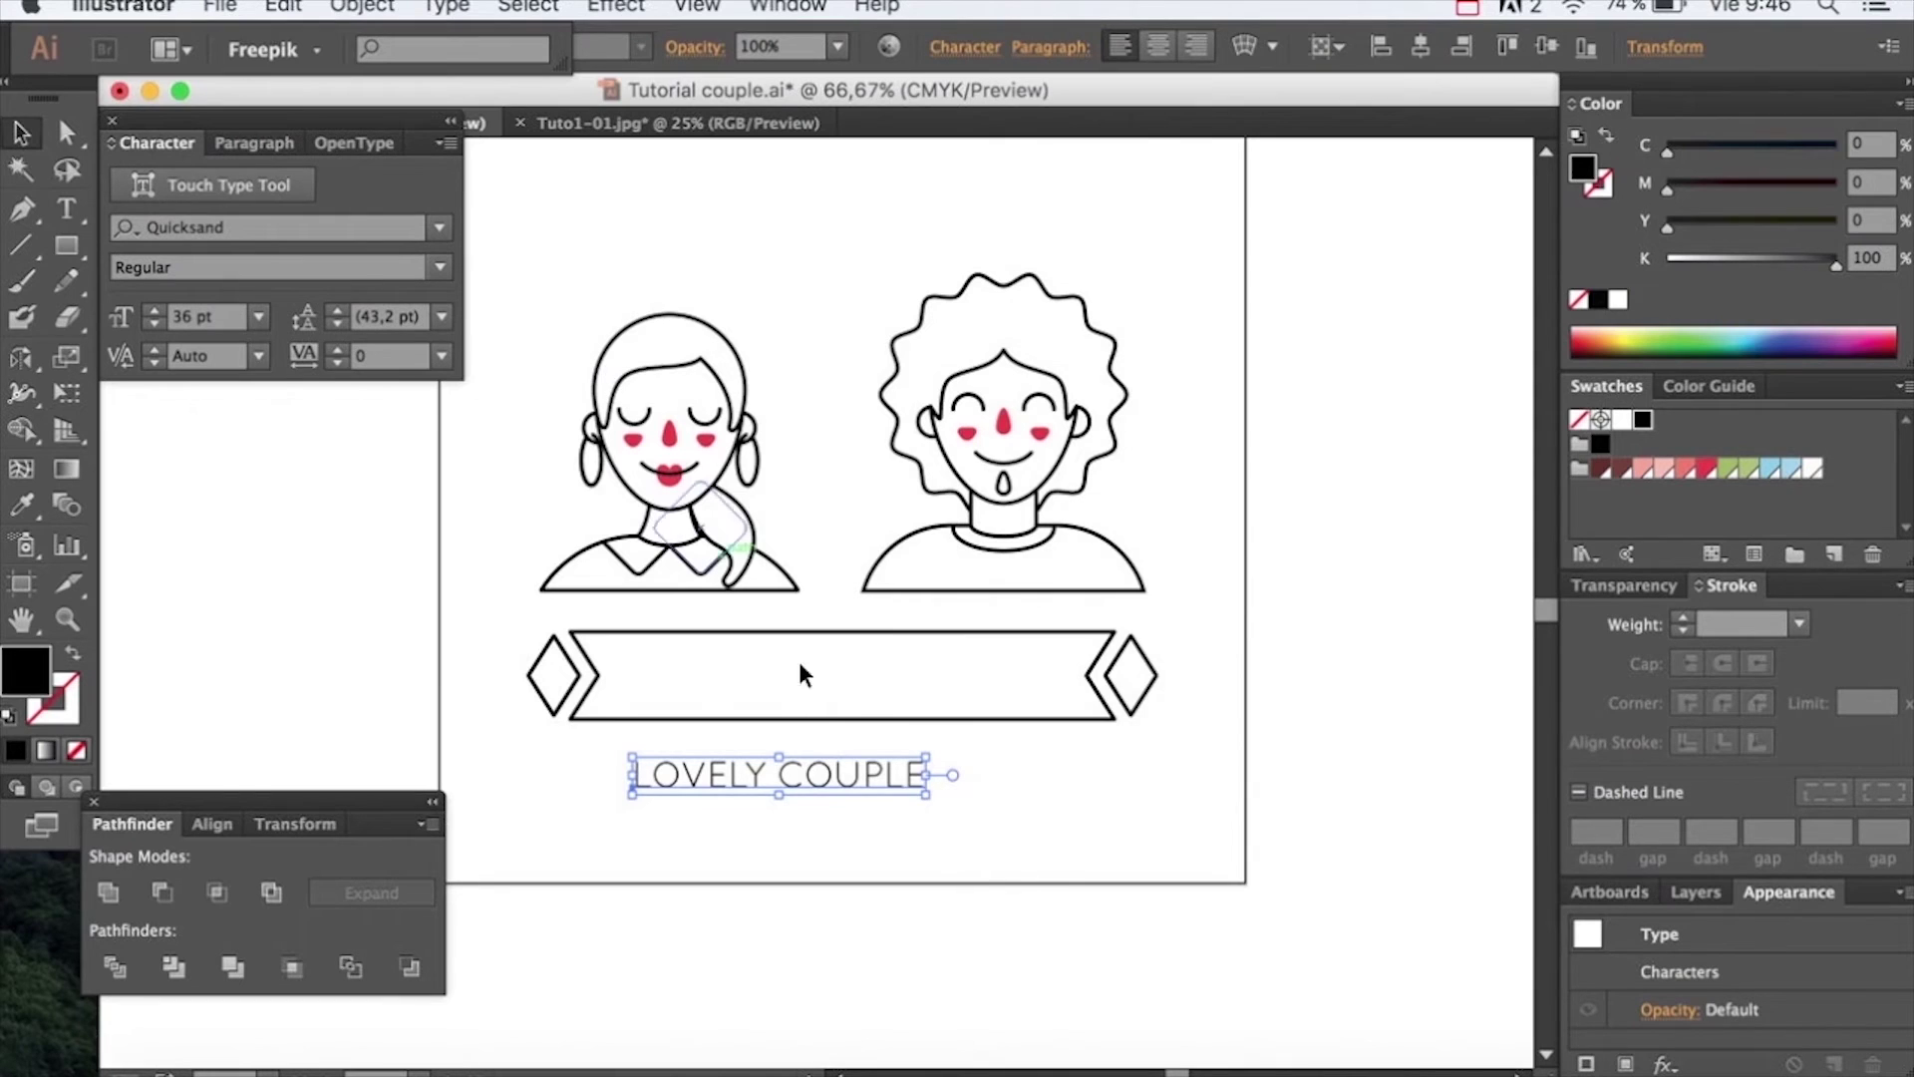
pyautogui.click(258, 317)
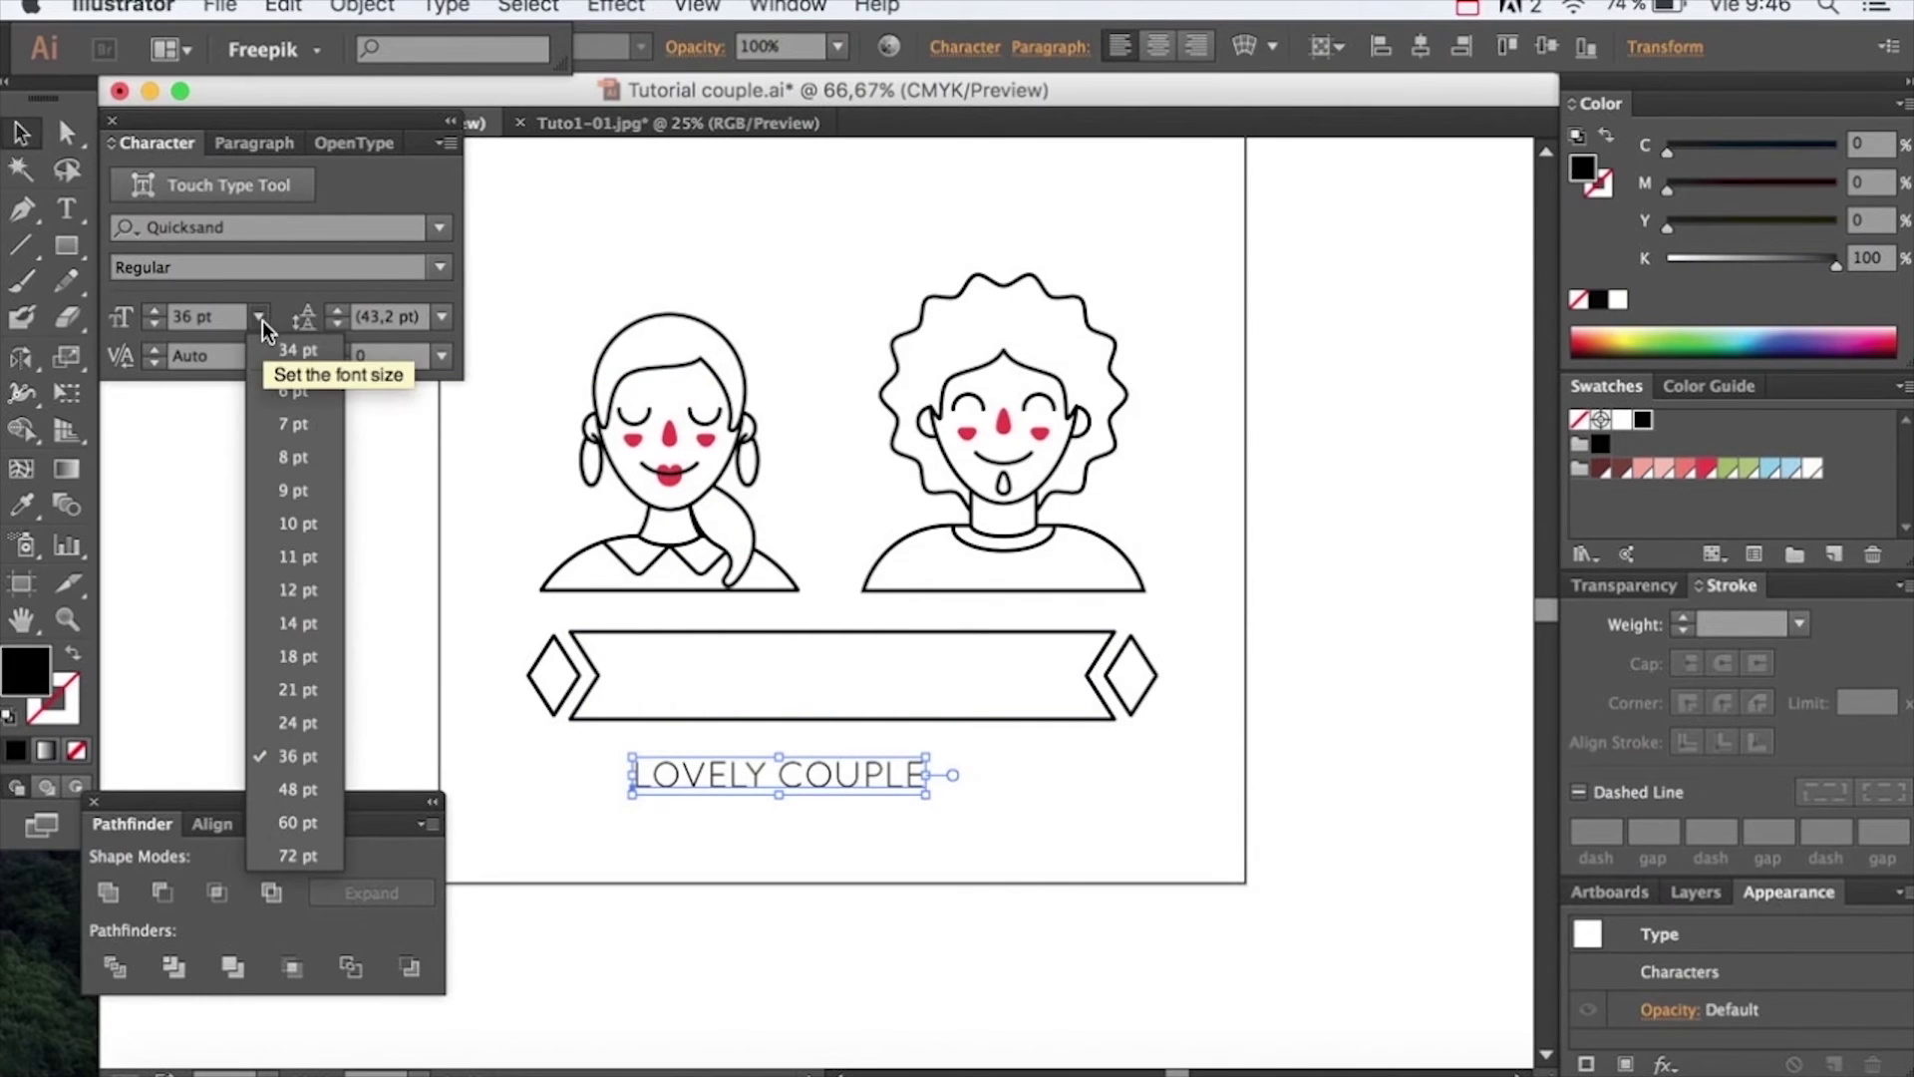
pyautogui.click(327, 790)
# Move LOVELY COUPLE into the banner and centre it horizontally with Align
pyautogui.moveTo(962, 776); pyautogui.dragTo(979, 684)
pyautogui.keyDown('shift'); pyautogui.click(910, 715); pyautogui.keyUp('shift')
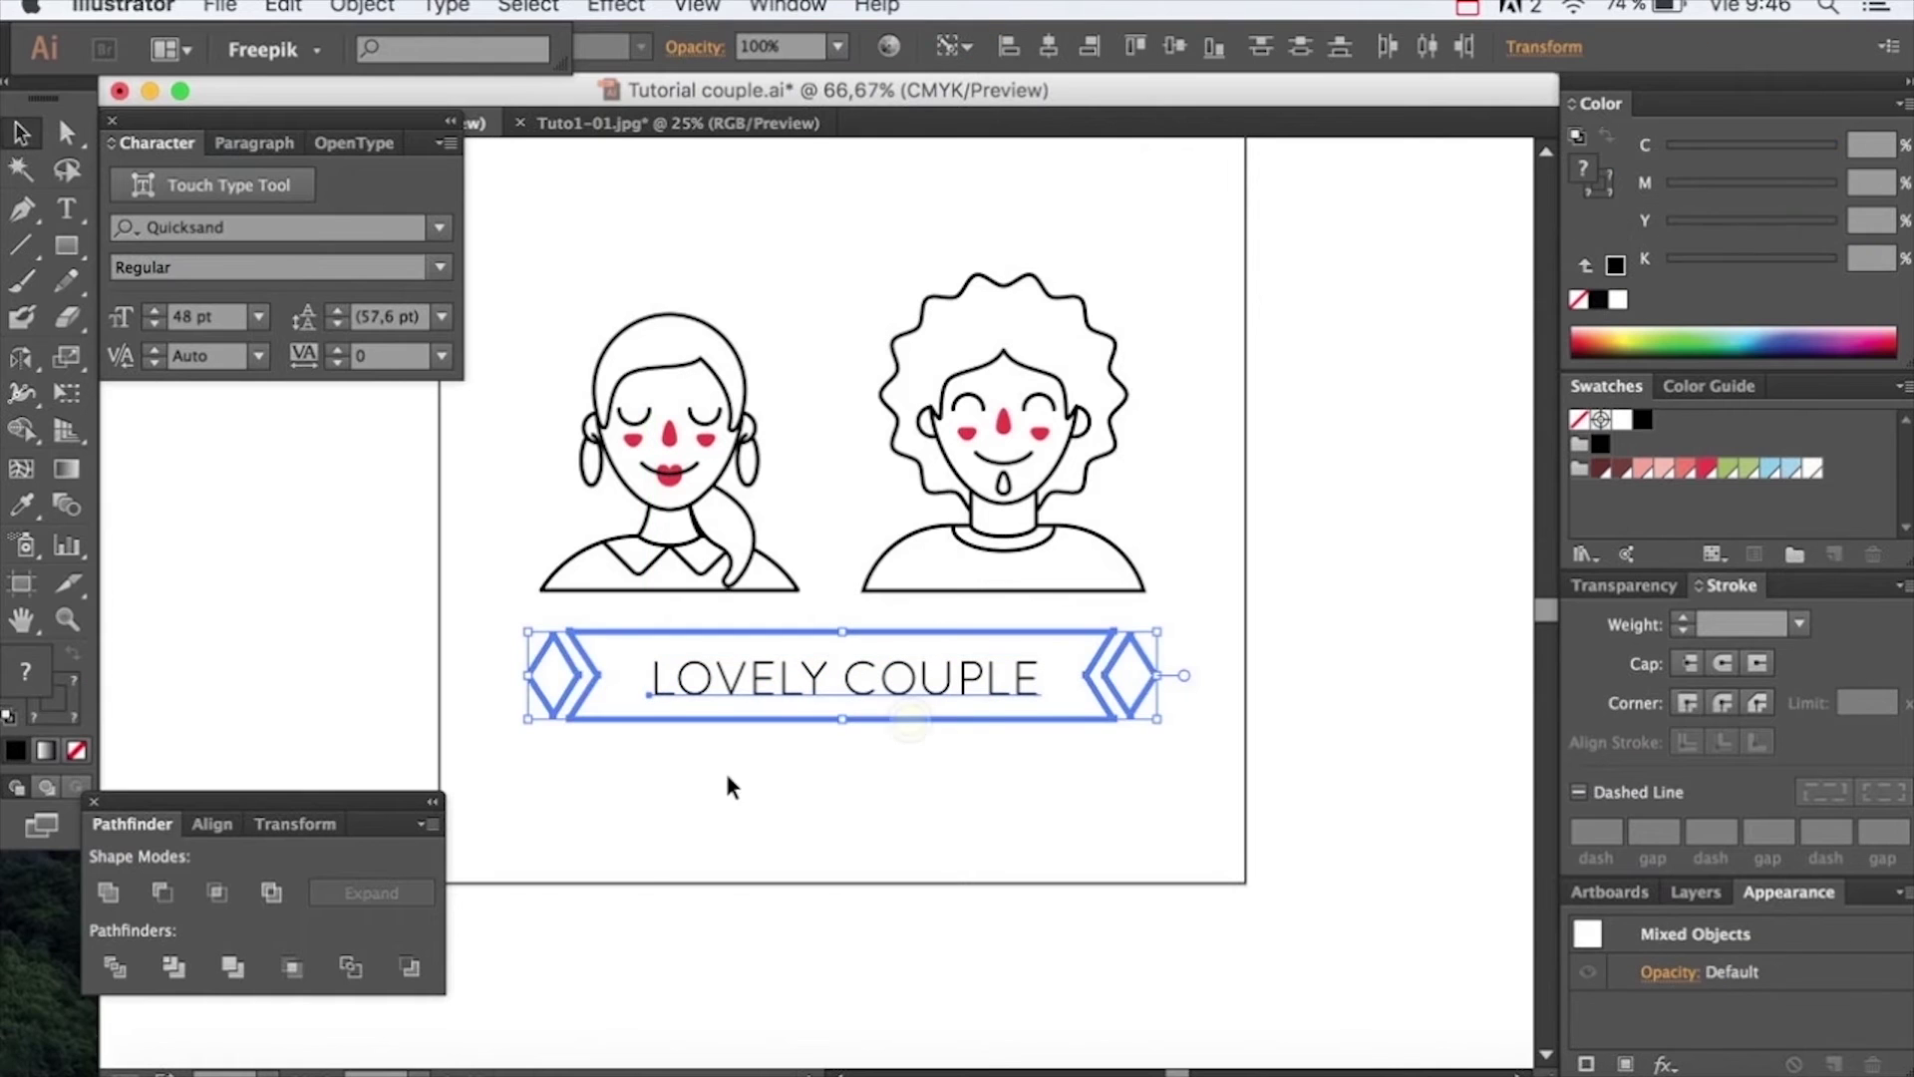
pyautogui.click(213, 824)
pyautogui.click(162, 893)
pyautogui.click(824, 835)
# Duplicate the text below the banner and retype it as SAVE THE DATE
pyautogui.scroll(2, 855, 773)
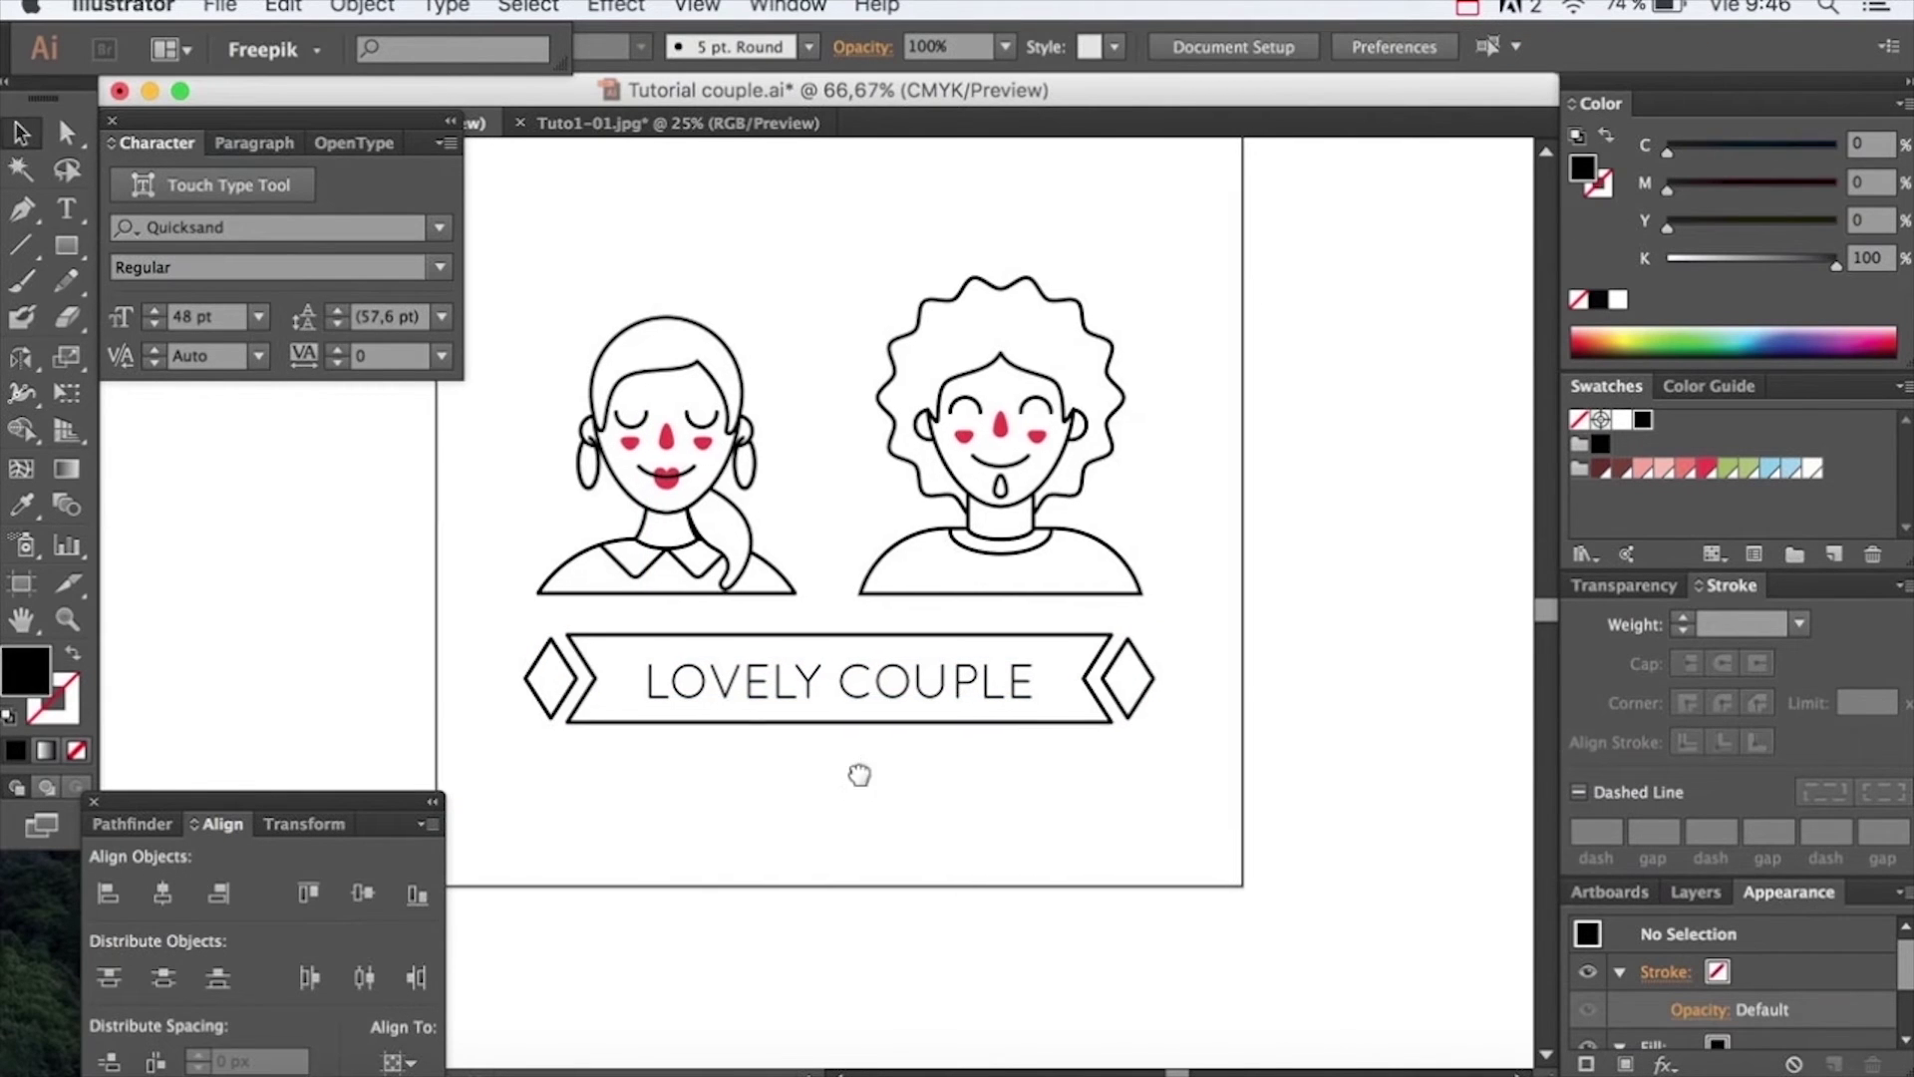
pyautogui.moveTo(805, 700); pyautogui.dragTo(811, 814)
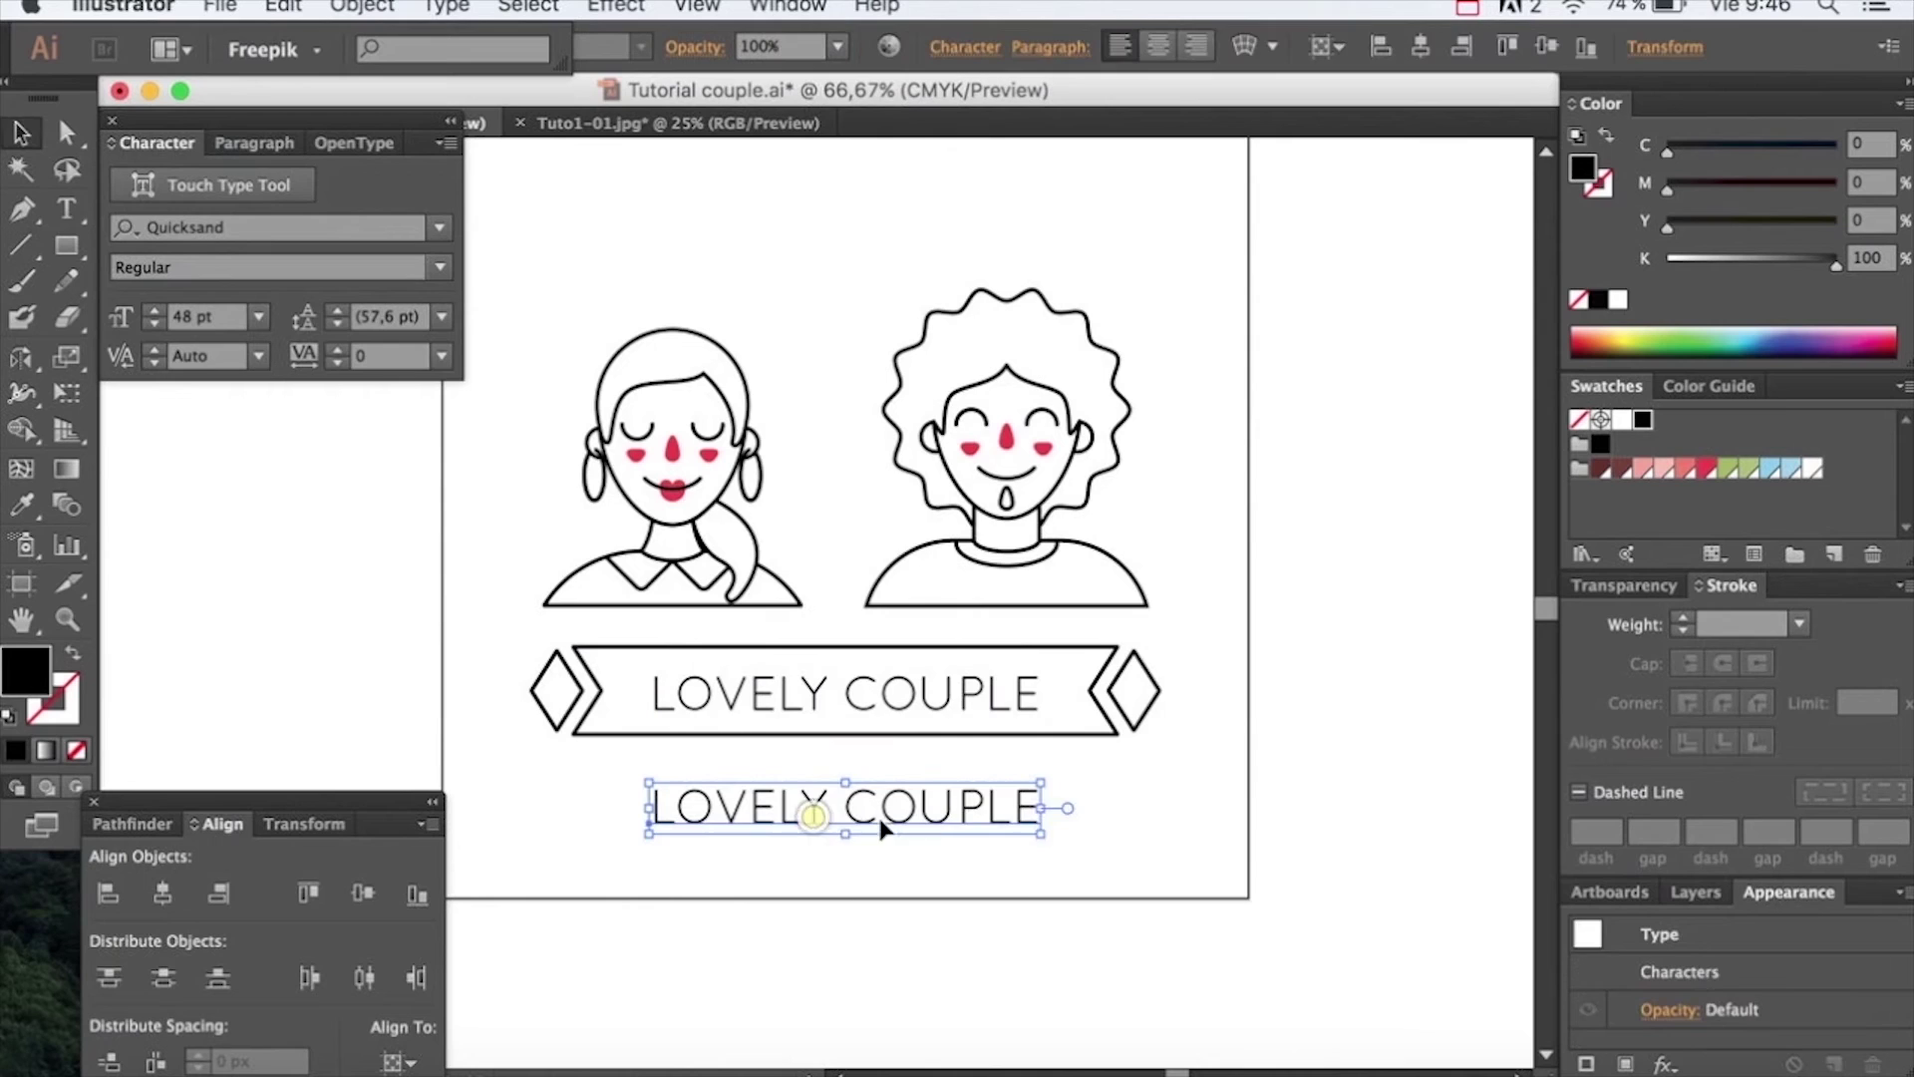
pyautogui.doubleClick(878, 813)
pyautogui.moveTo(1042, 805); pyautogui.dragTo(618, 797)
pyautogui.write('S')
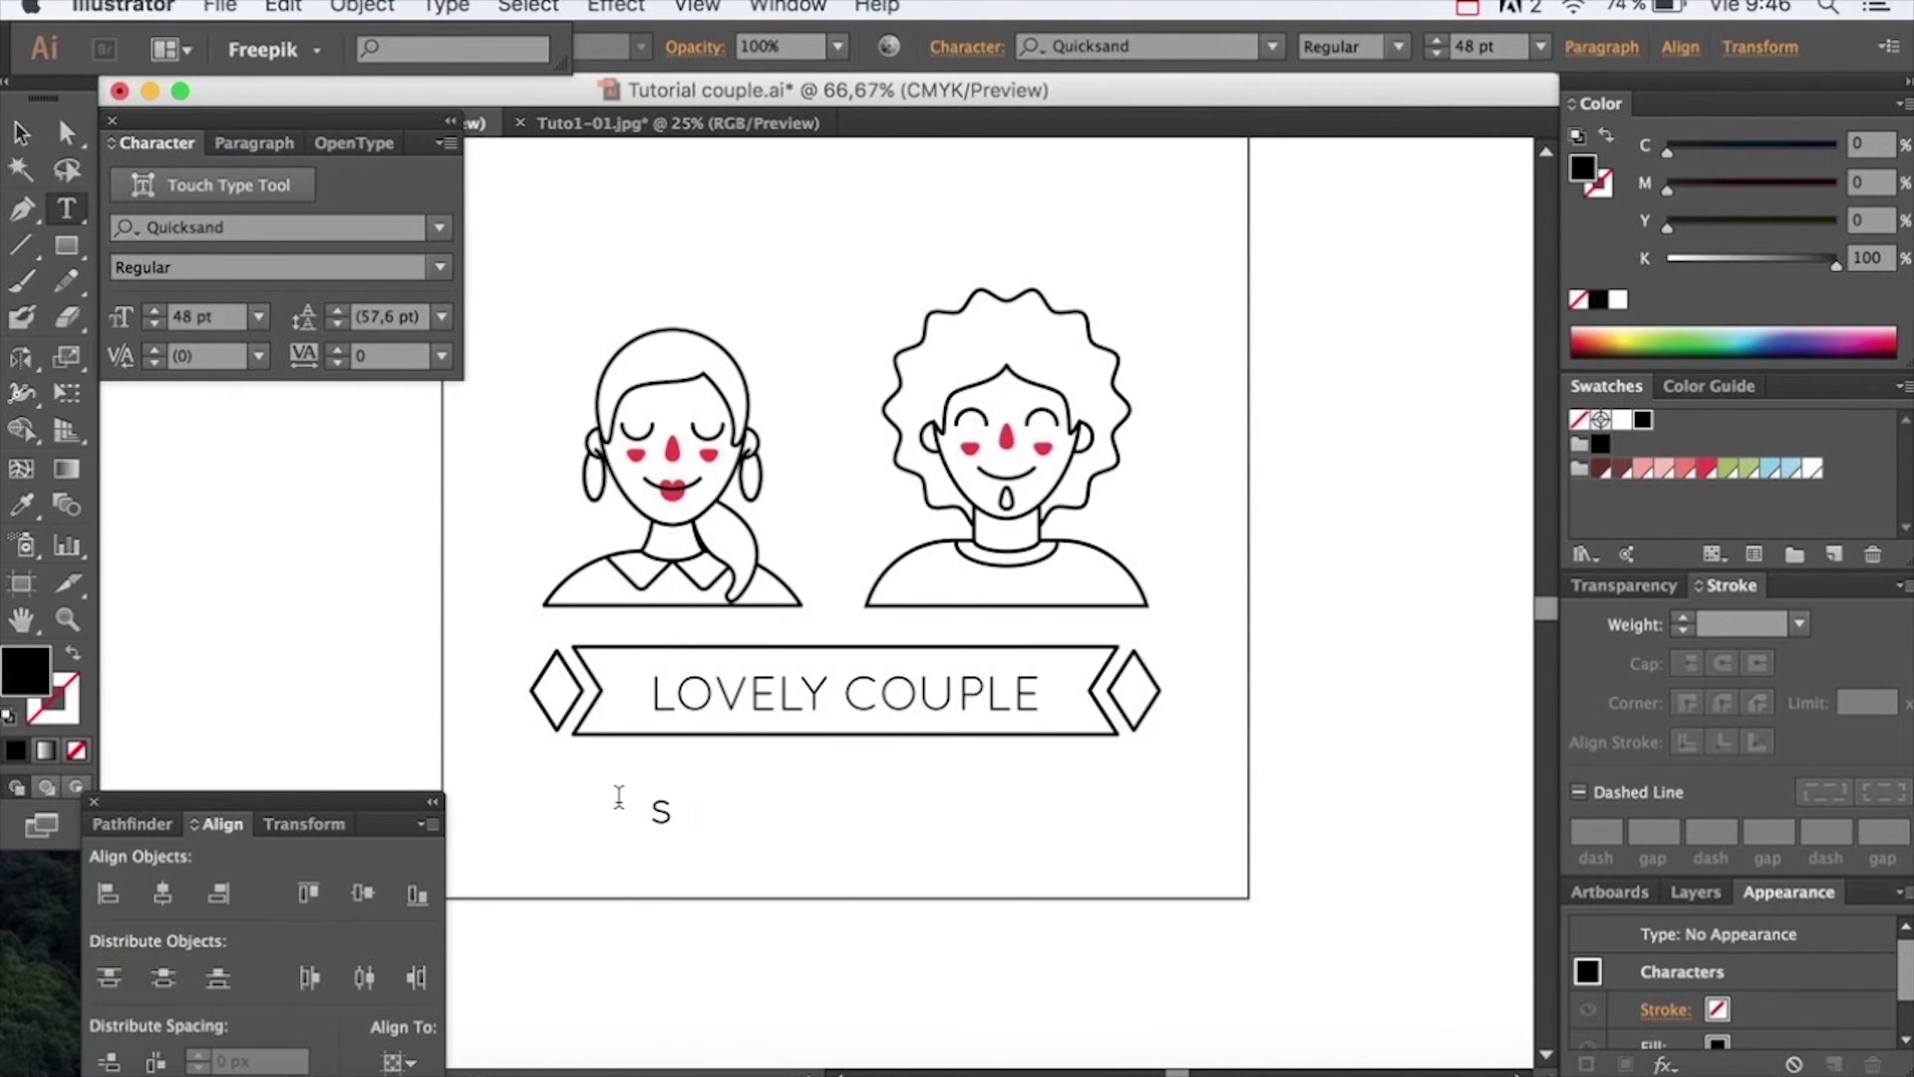
pyautogui.write('AVE THE DATE')
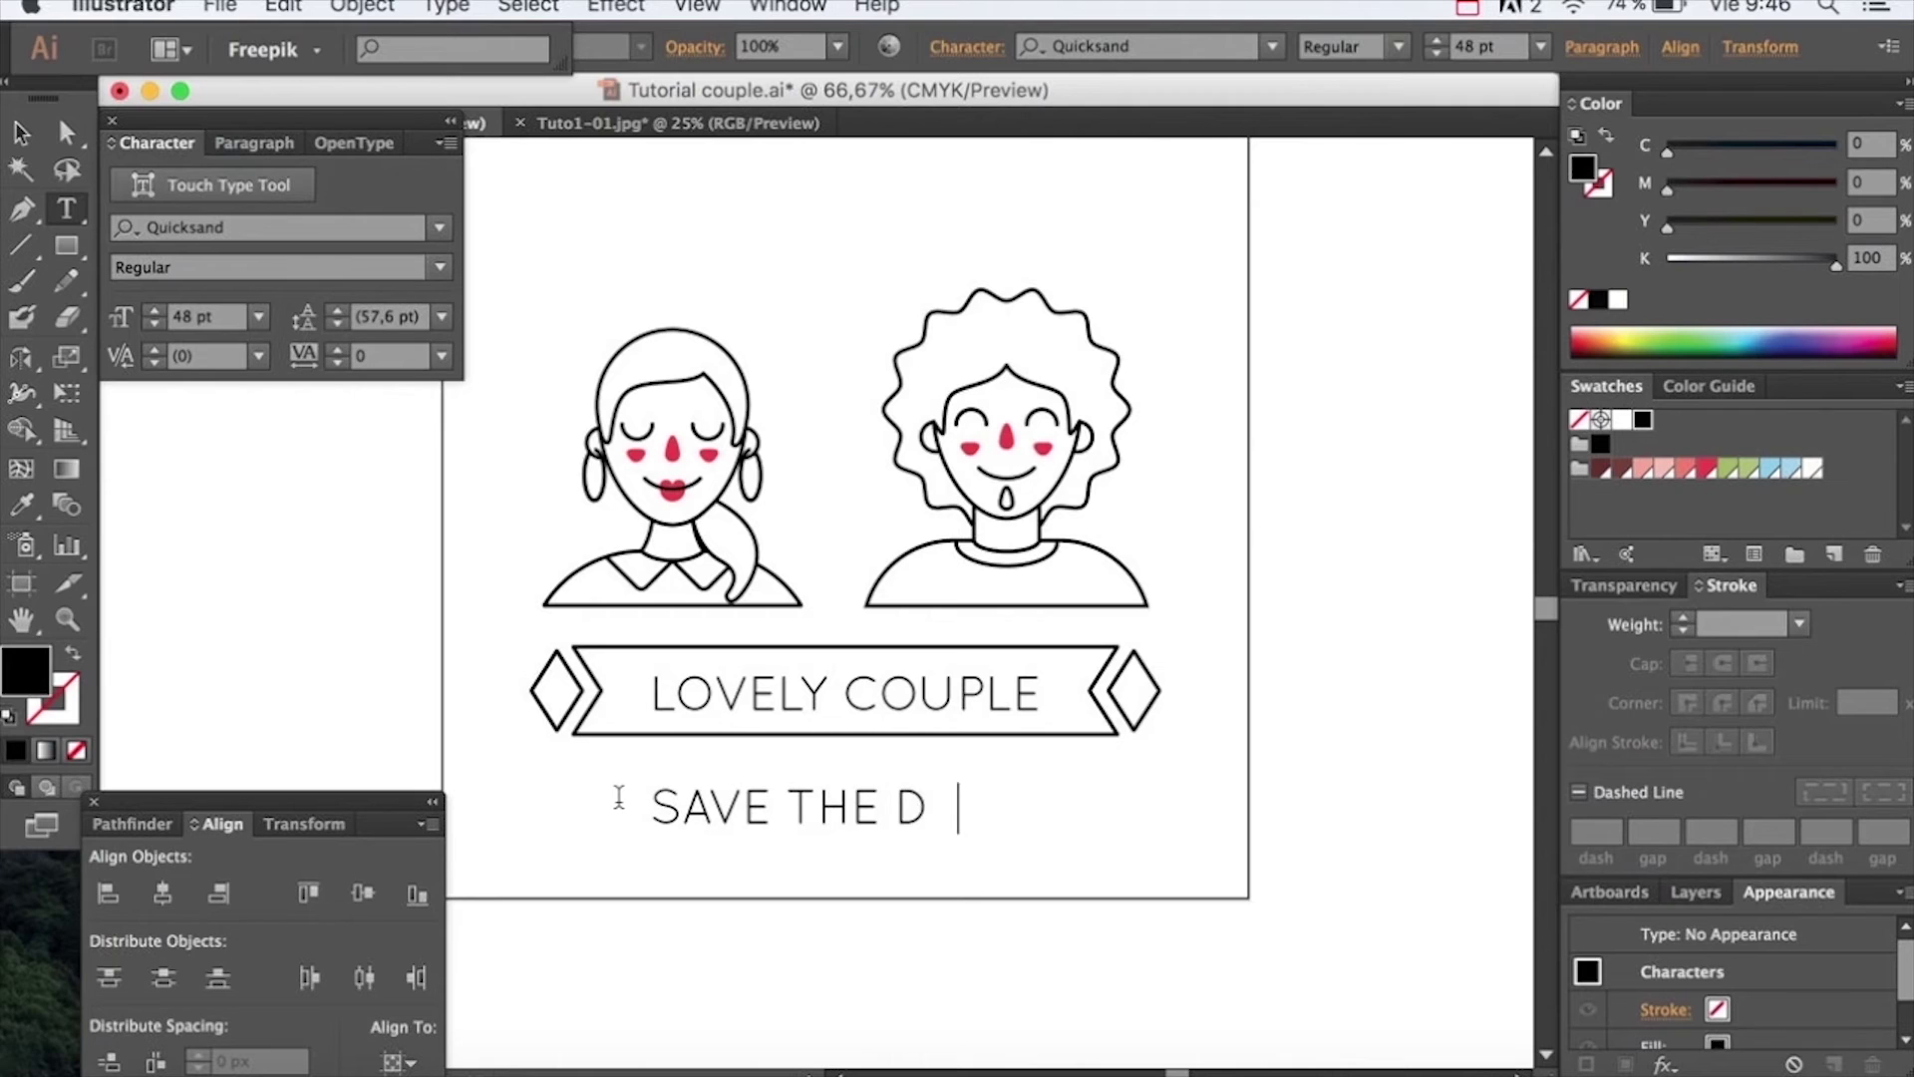
# Make SAVE THE DATE bold and reduce it to 38 pt
pyautogui.press('Escape')
pyautogui.press('Return')
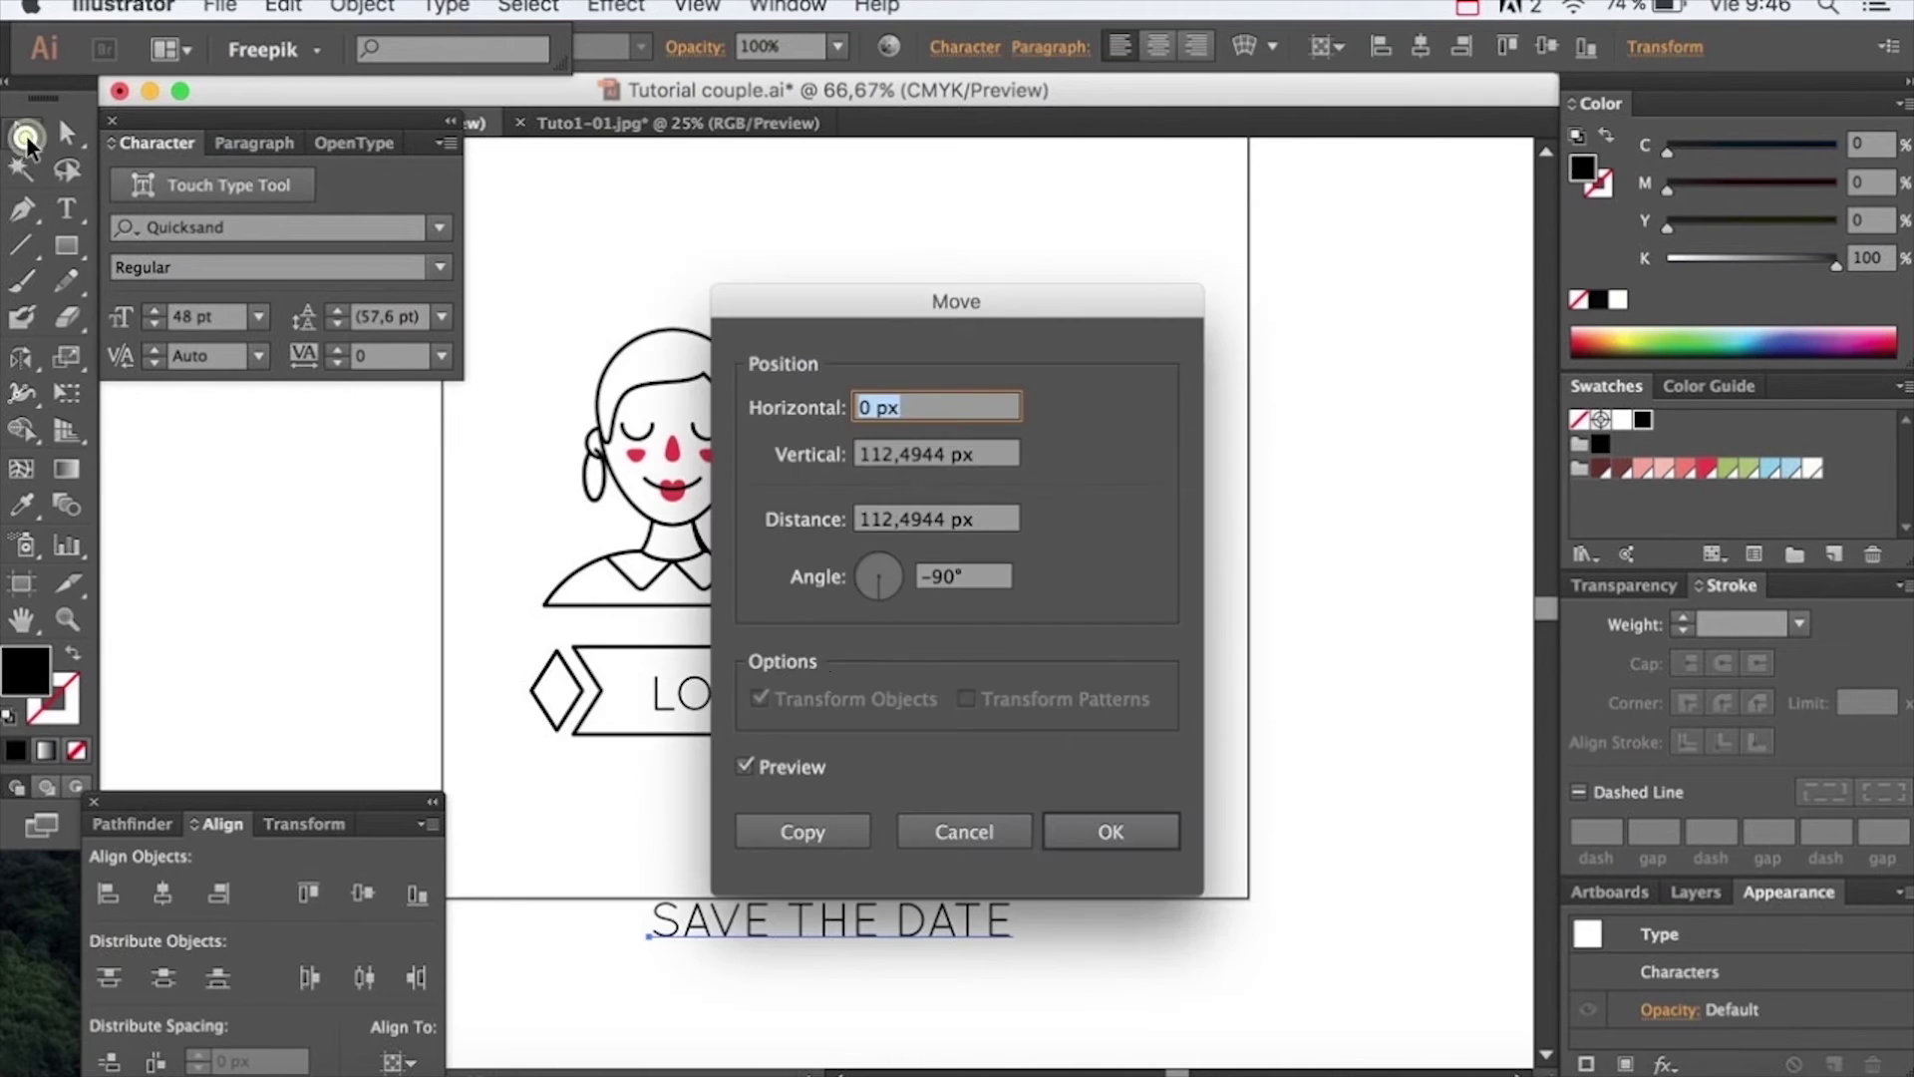
pyautogui.click(961, 829)
pyautogui.click(440, 267)
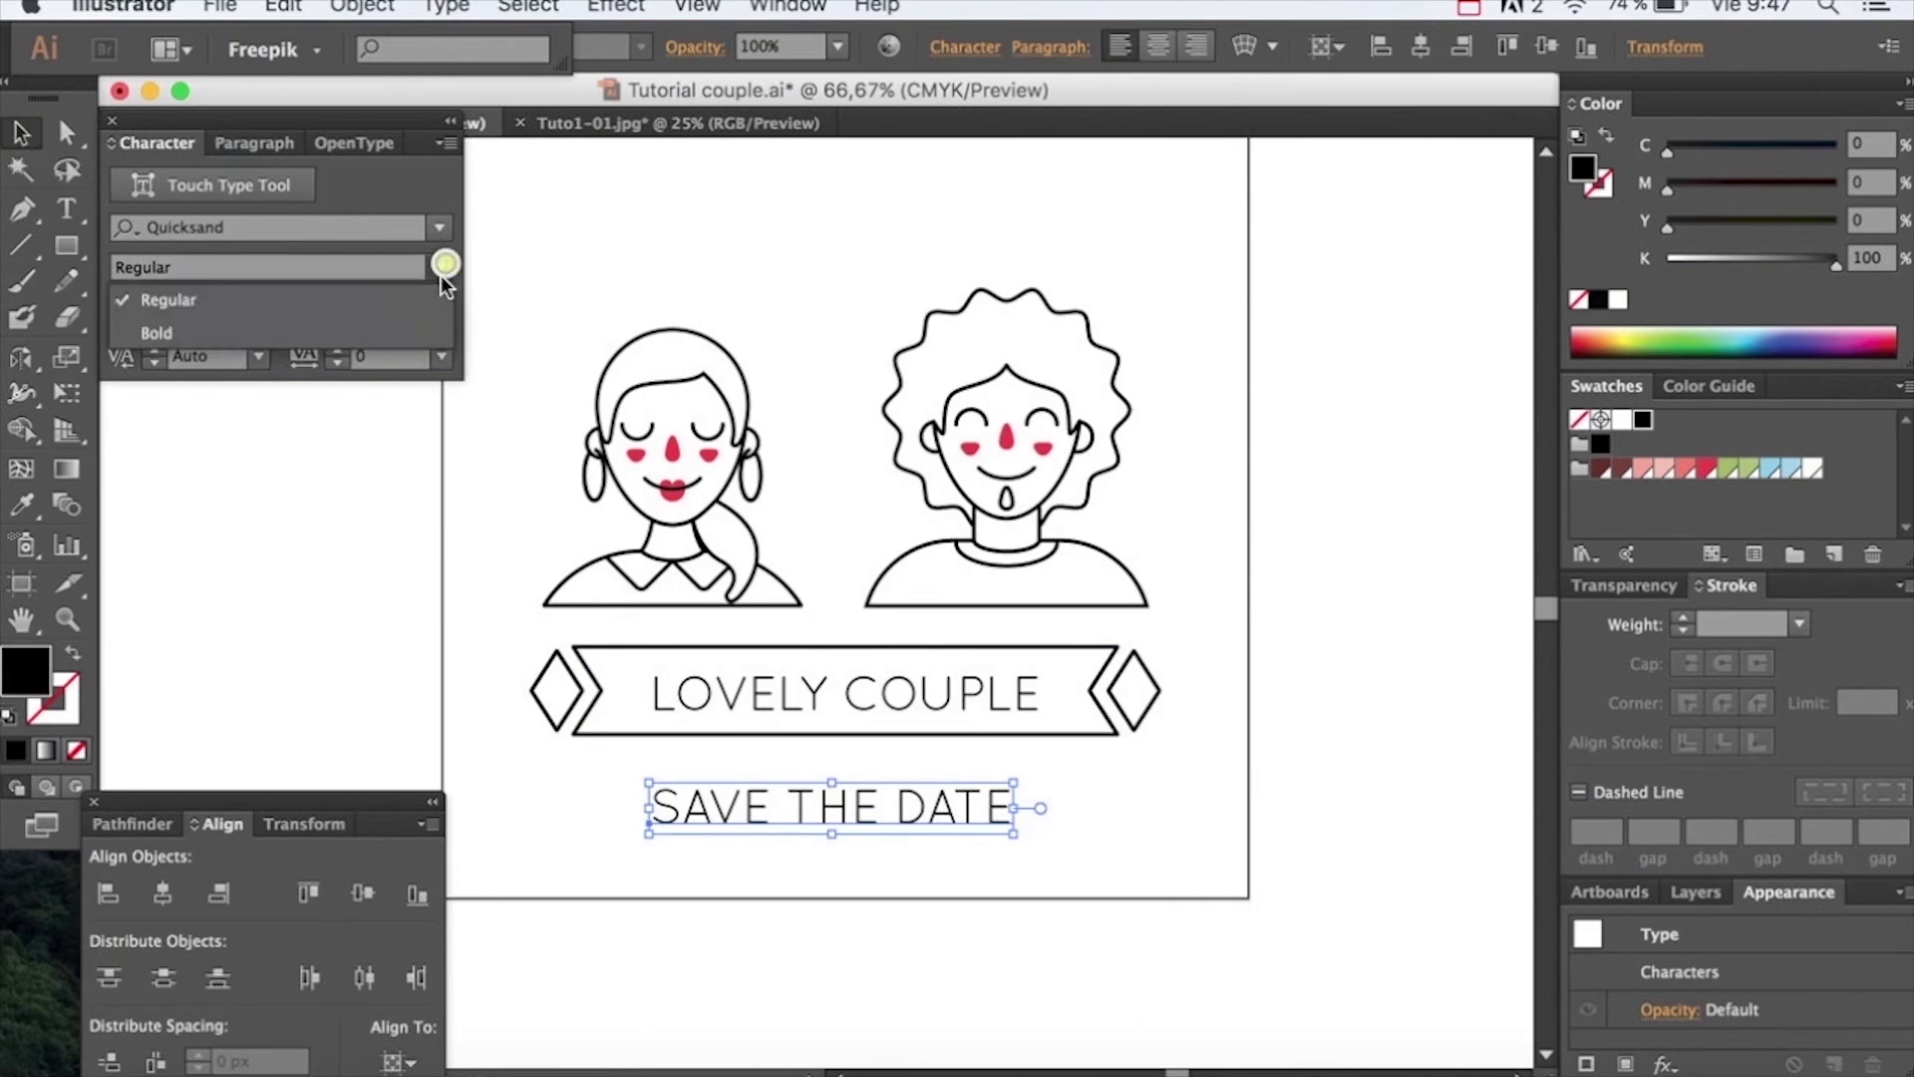
pyautogui.click(394, 337)
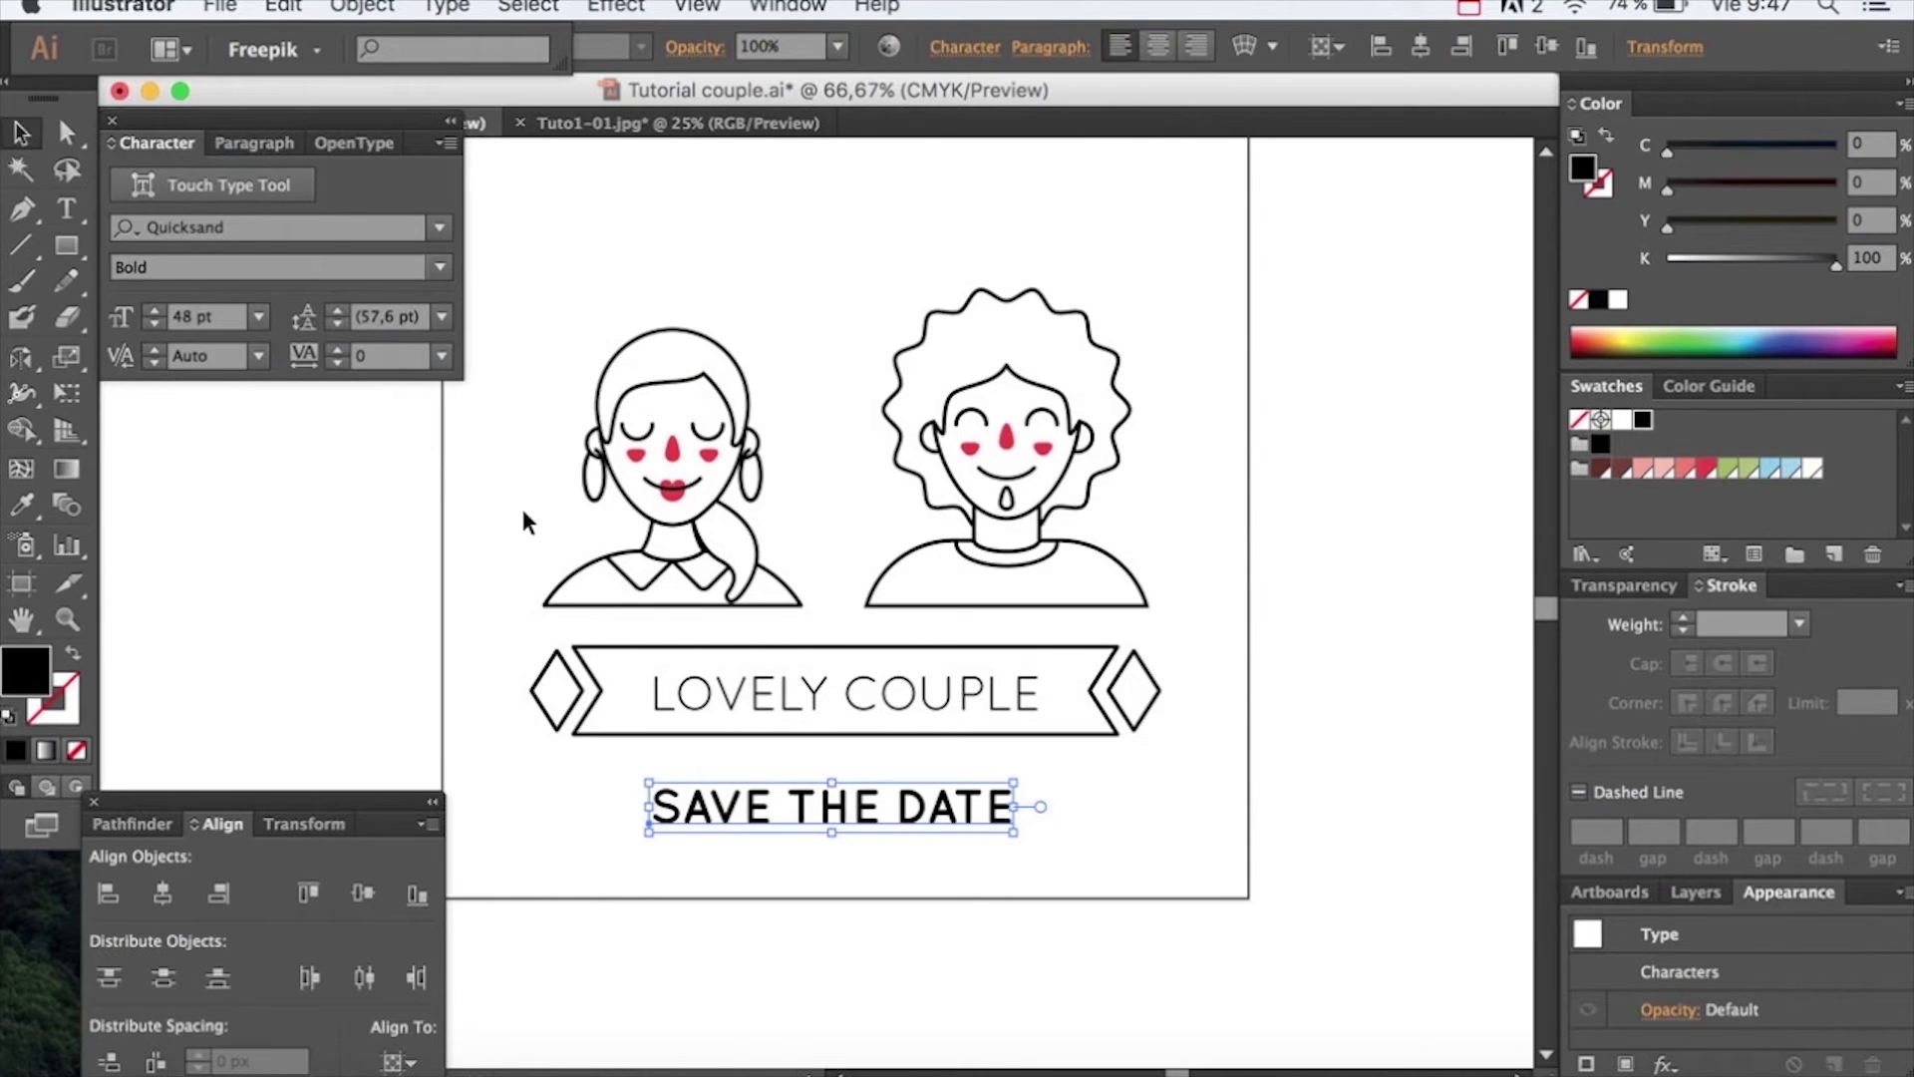
pyautogui.press('super+shift+comma')
pyautogui.press('super+shift+comma')
pyautogui.press('super+shift+comma')
pyautogui.press('super+shift+comma')
pyautogui.press('super+shift+comma')
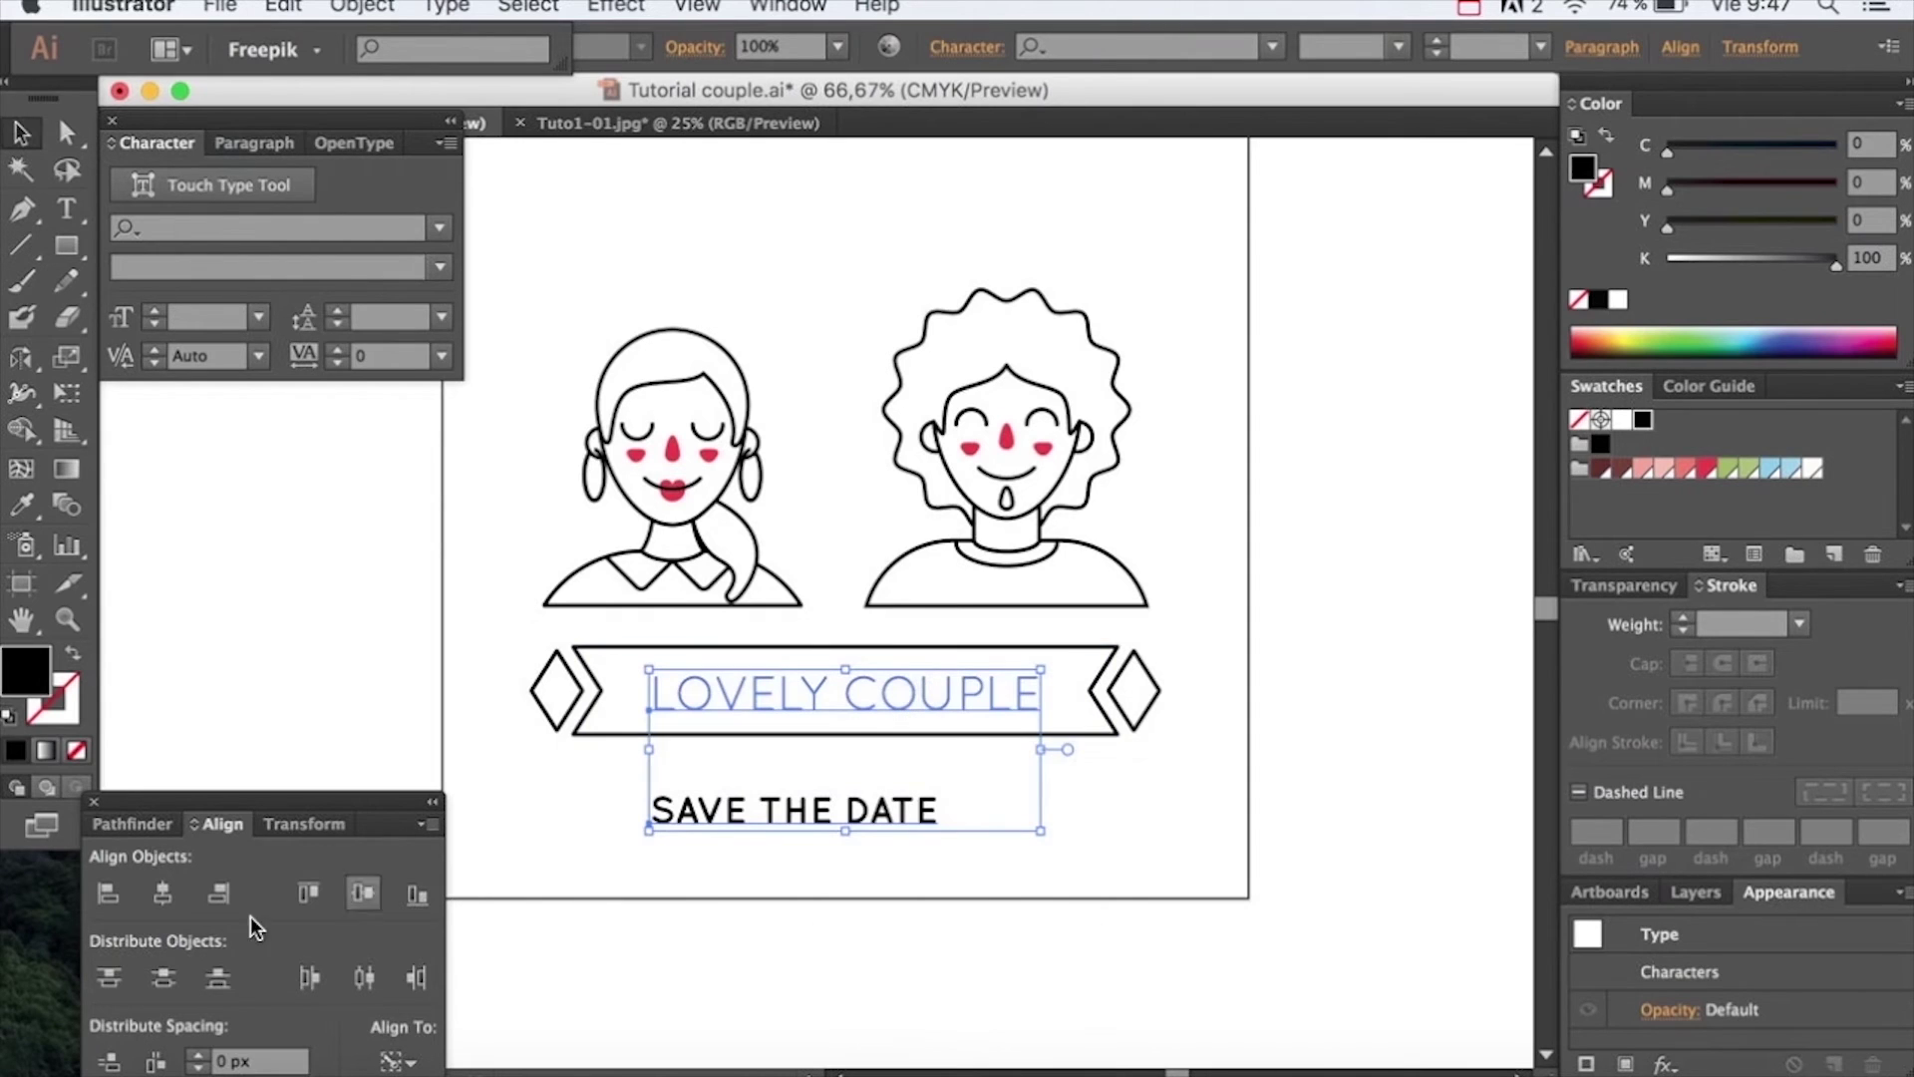
# Centre SAVE THE DATE horizontally and nudge it up slightly under the banner
pyautogui.click(162, 893)
pyautogui.click(995, 775)
pyautogui.moveTo(876, 824); pyautogui.dragTo(876, 804)
pyautogui.click(1057, 777)
pyautogui.click(613, 529)
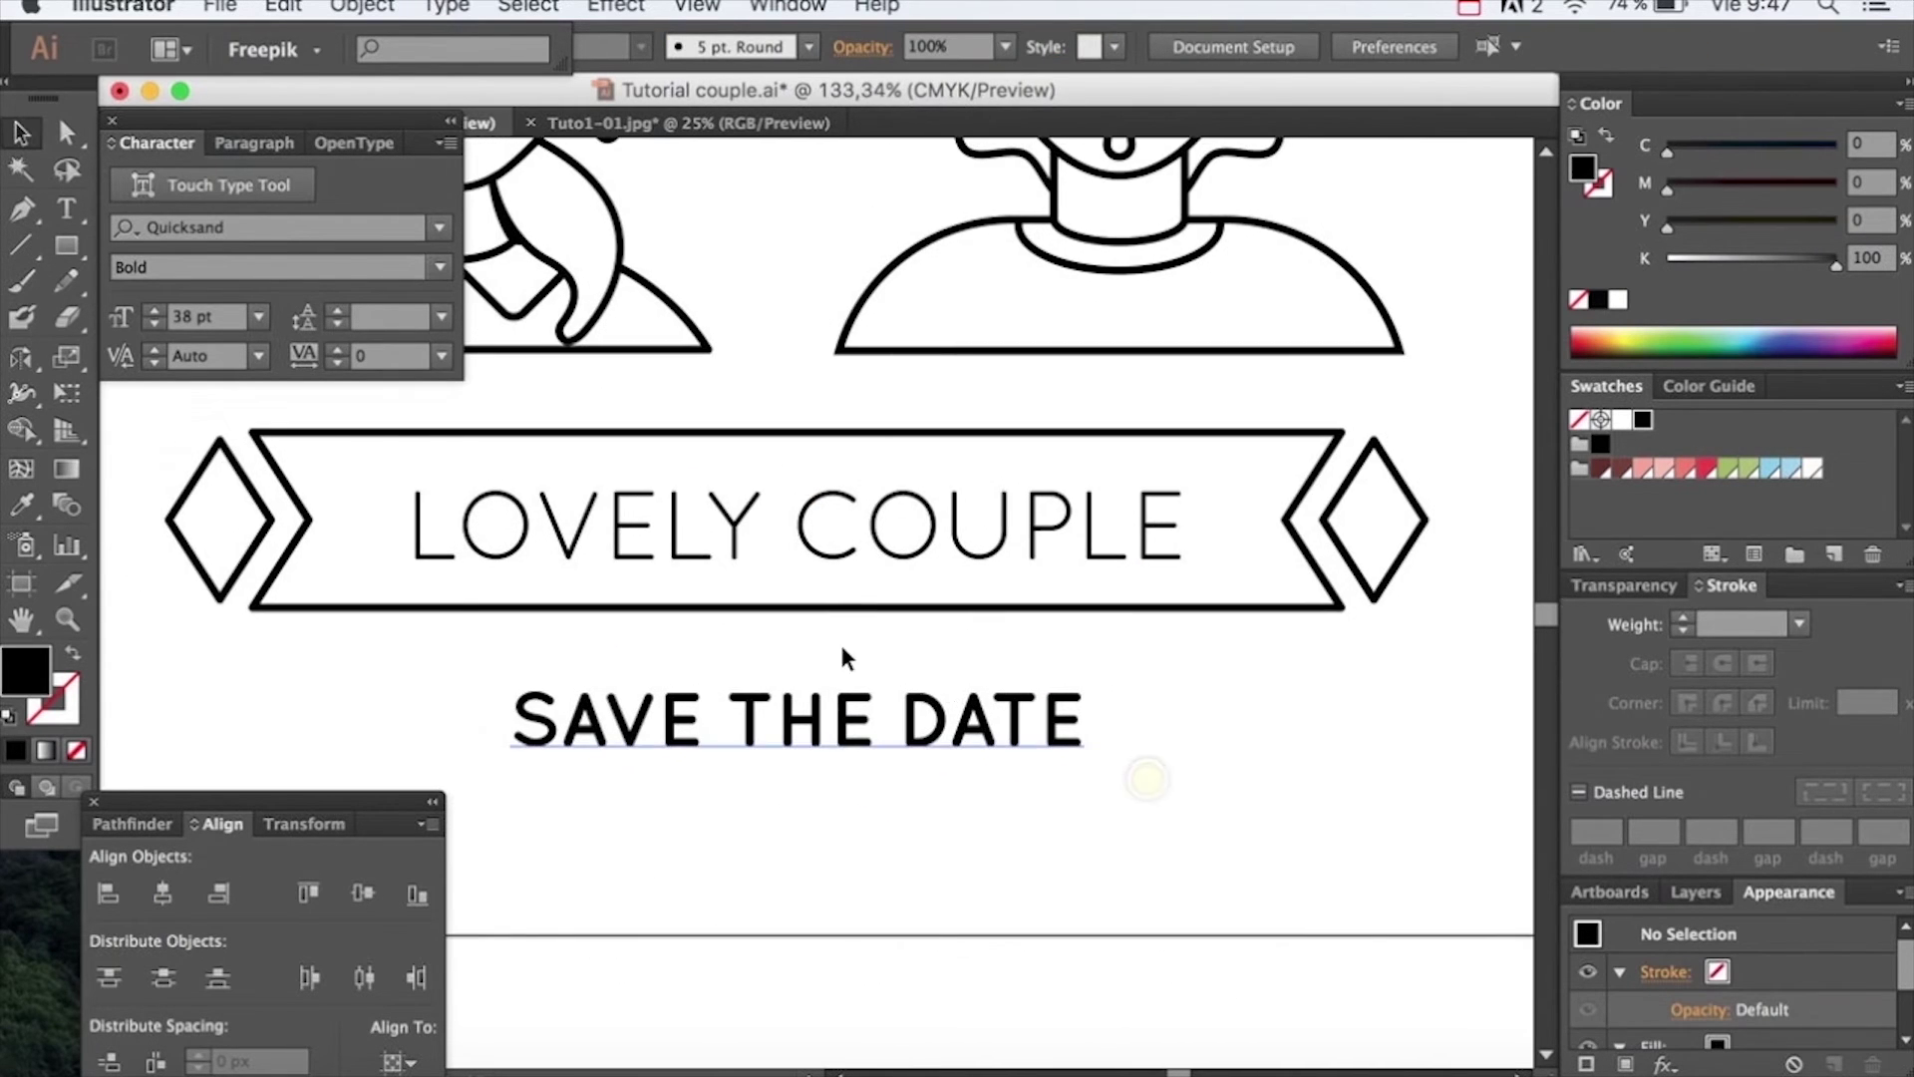
# Draw a line with the banner's black 4 pt stroke and group the three lines above SAVE THE DATE
pyautogui.press('p')
pyautogui.moveTo(516, 655); pyautogui.dragTo(610, 673)
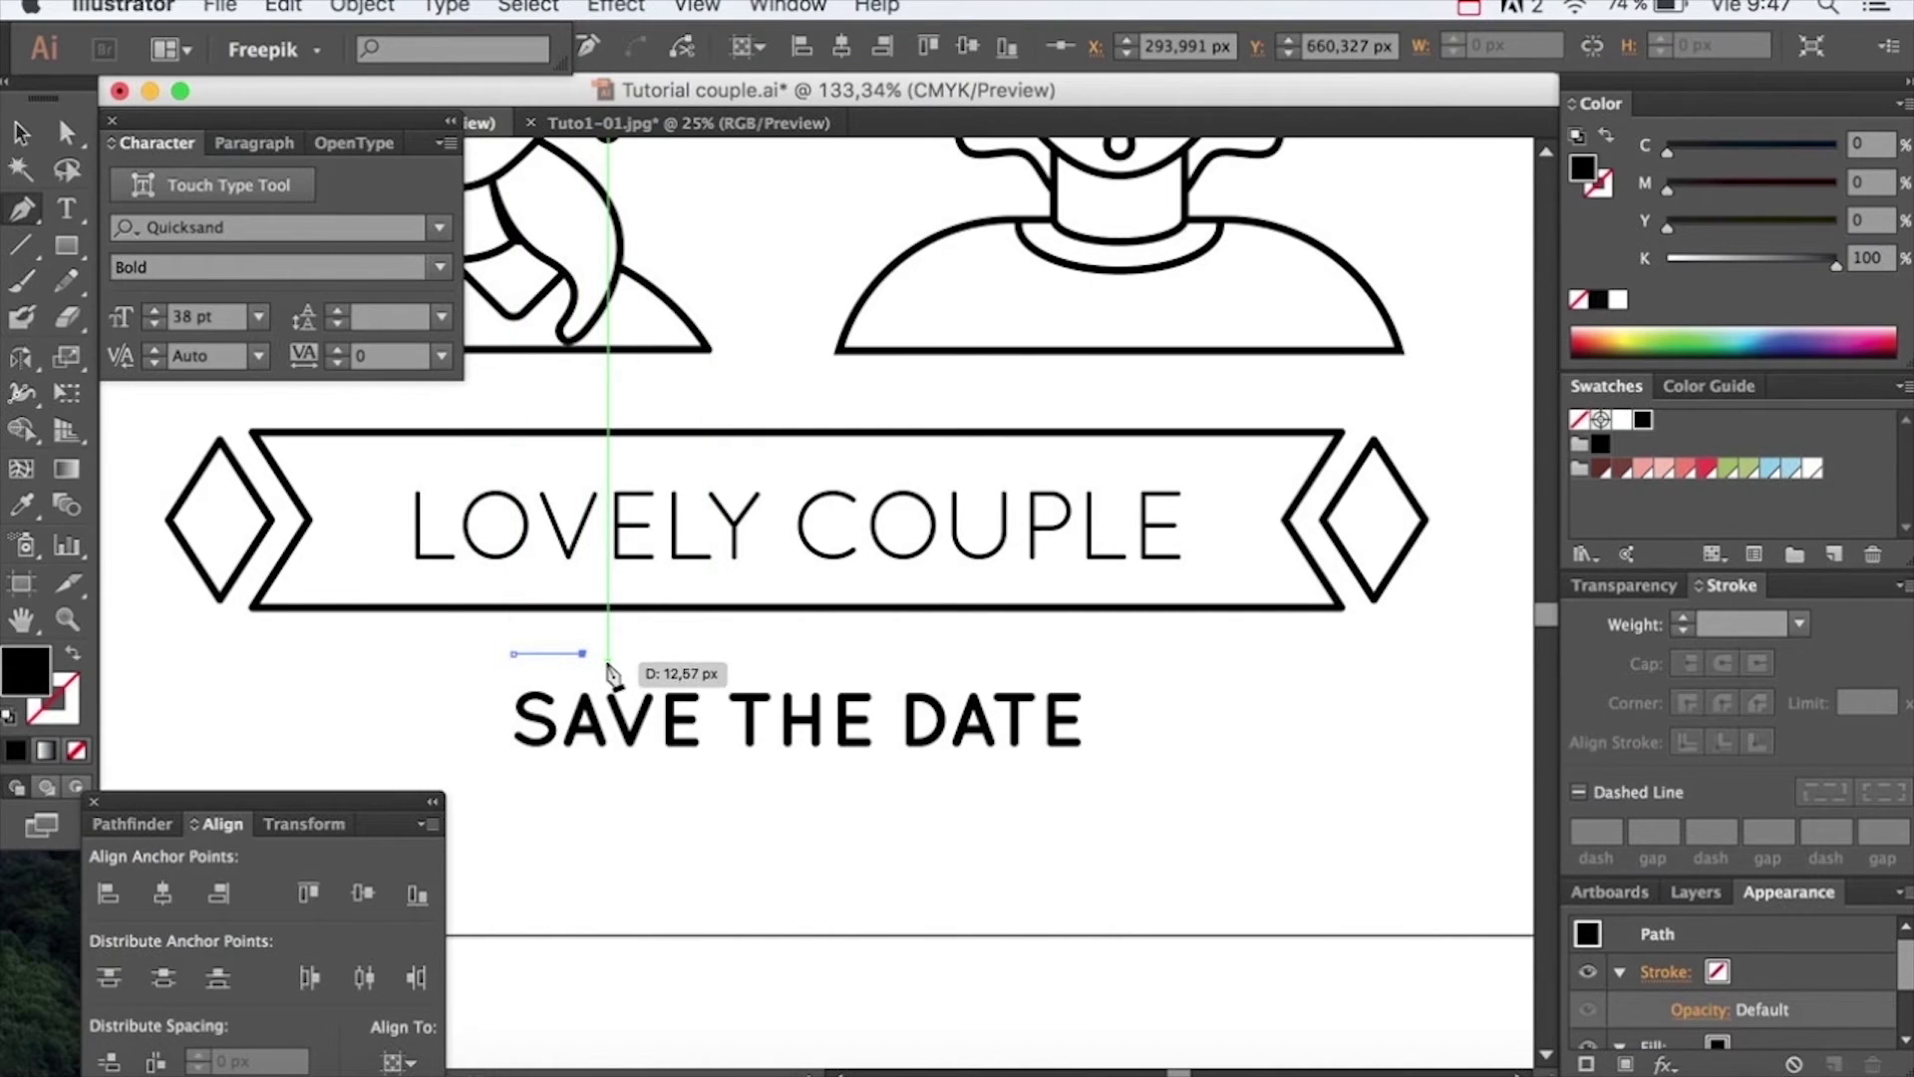
pyautogui.press('i')
pyautogui.click(698, 603)
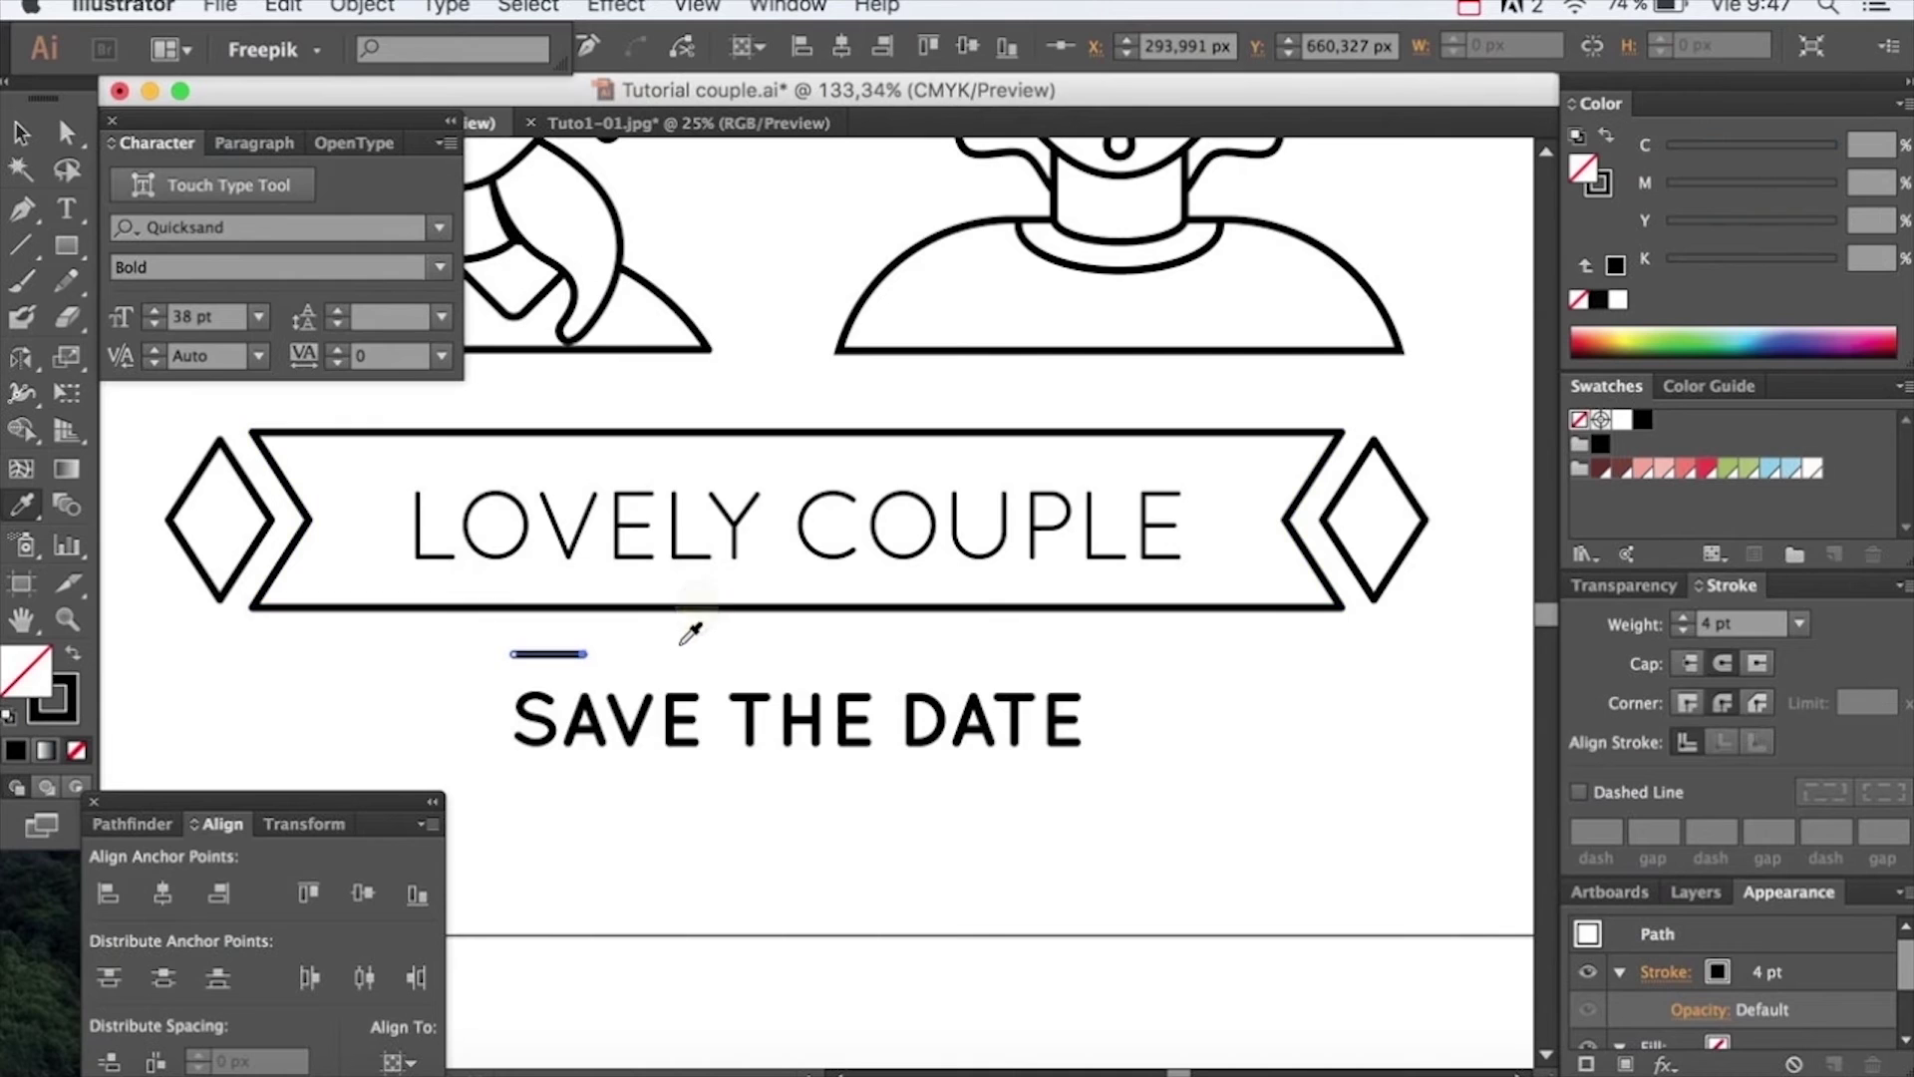
pyautogui.press('v')
pyautogui.click(662, 661)
pyautogui.moveTo(584, 655); pyautogui.dragTo(503, 678)
pyautogui.click(1122, 655)
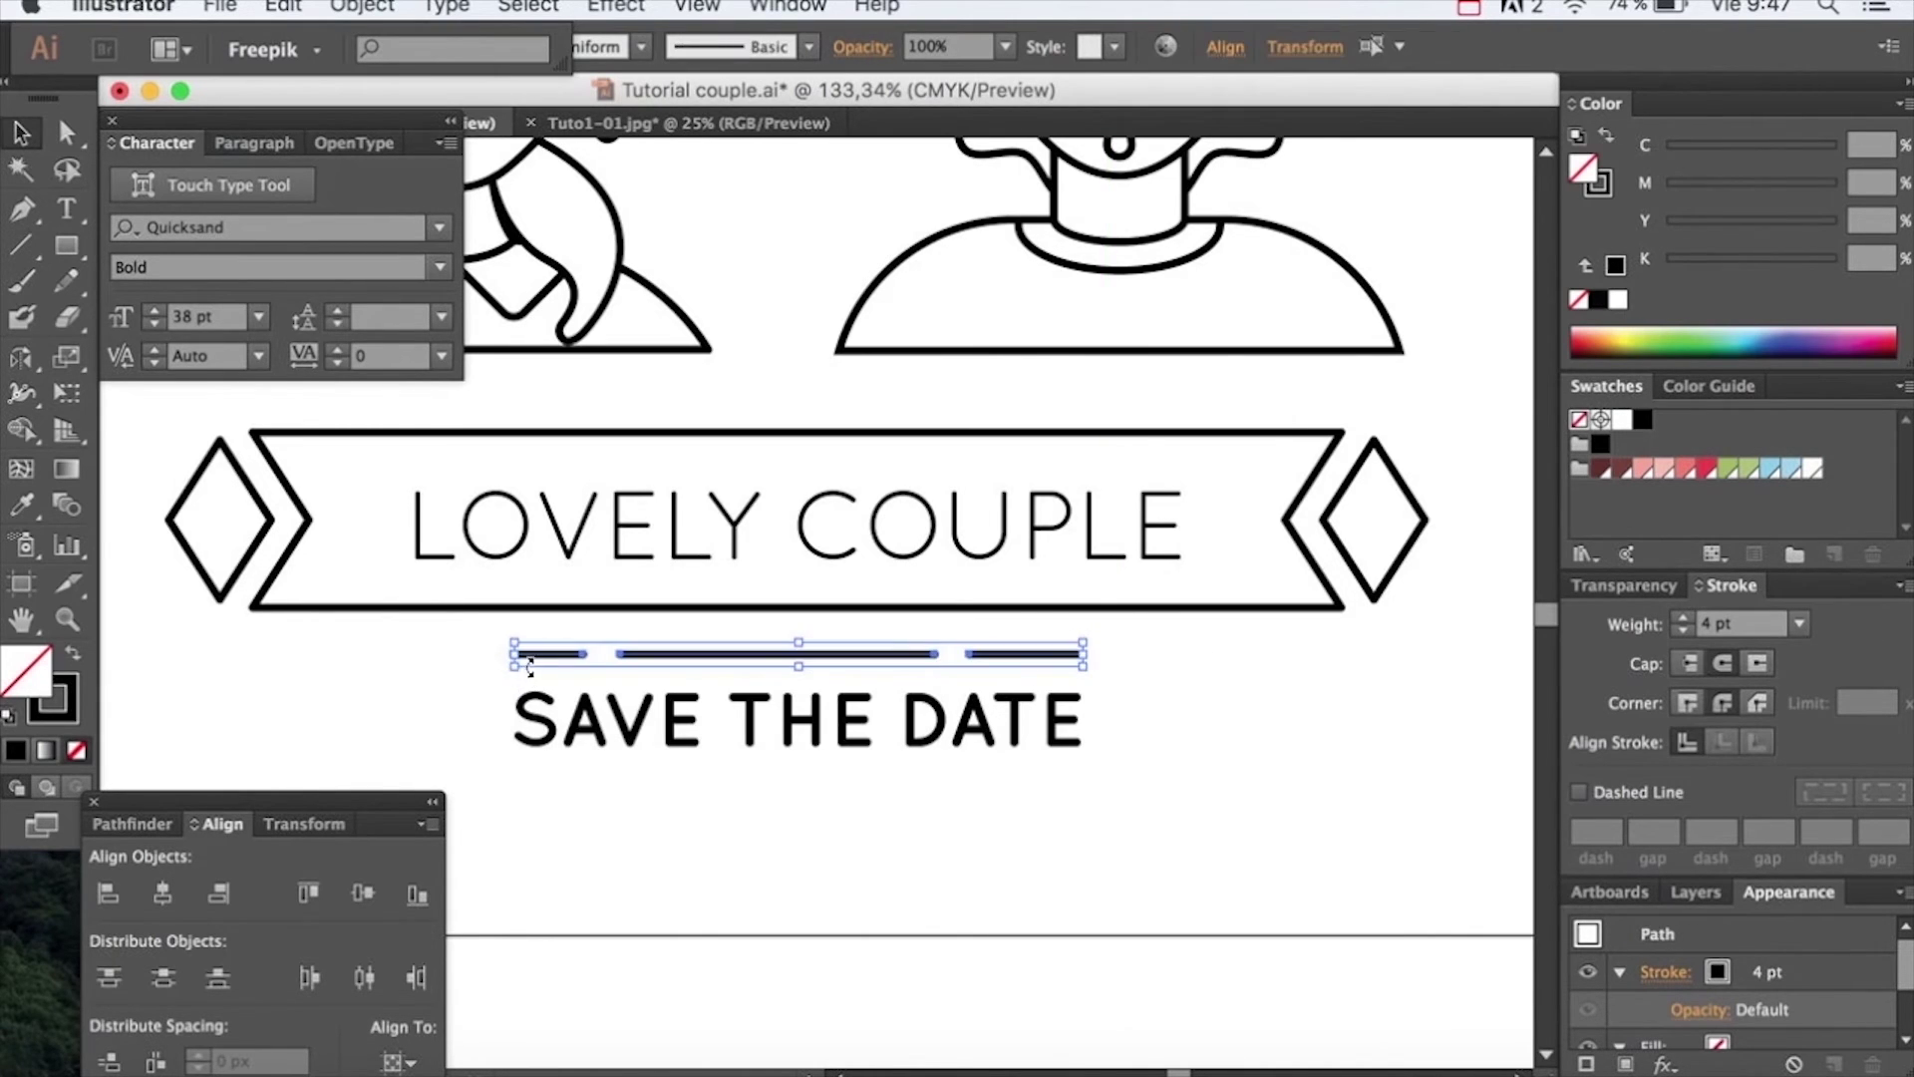
pyautogui.press('super+g')
pyautogui.click(1181, 652)
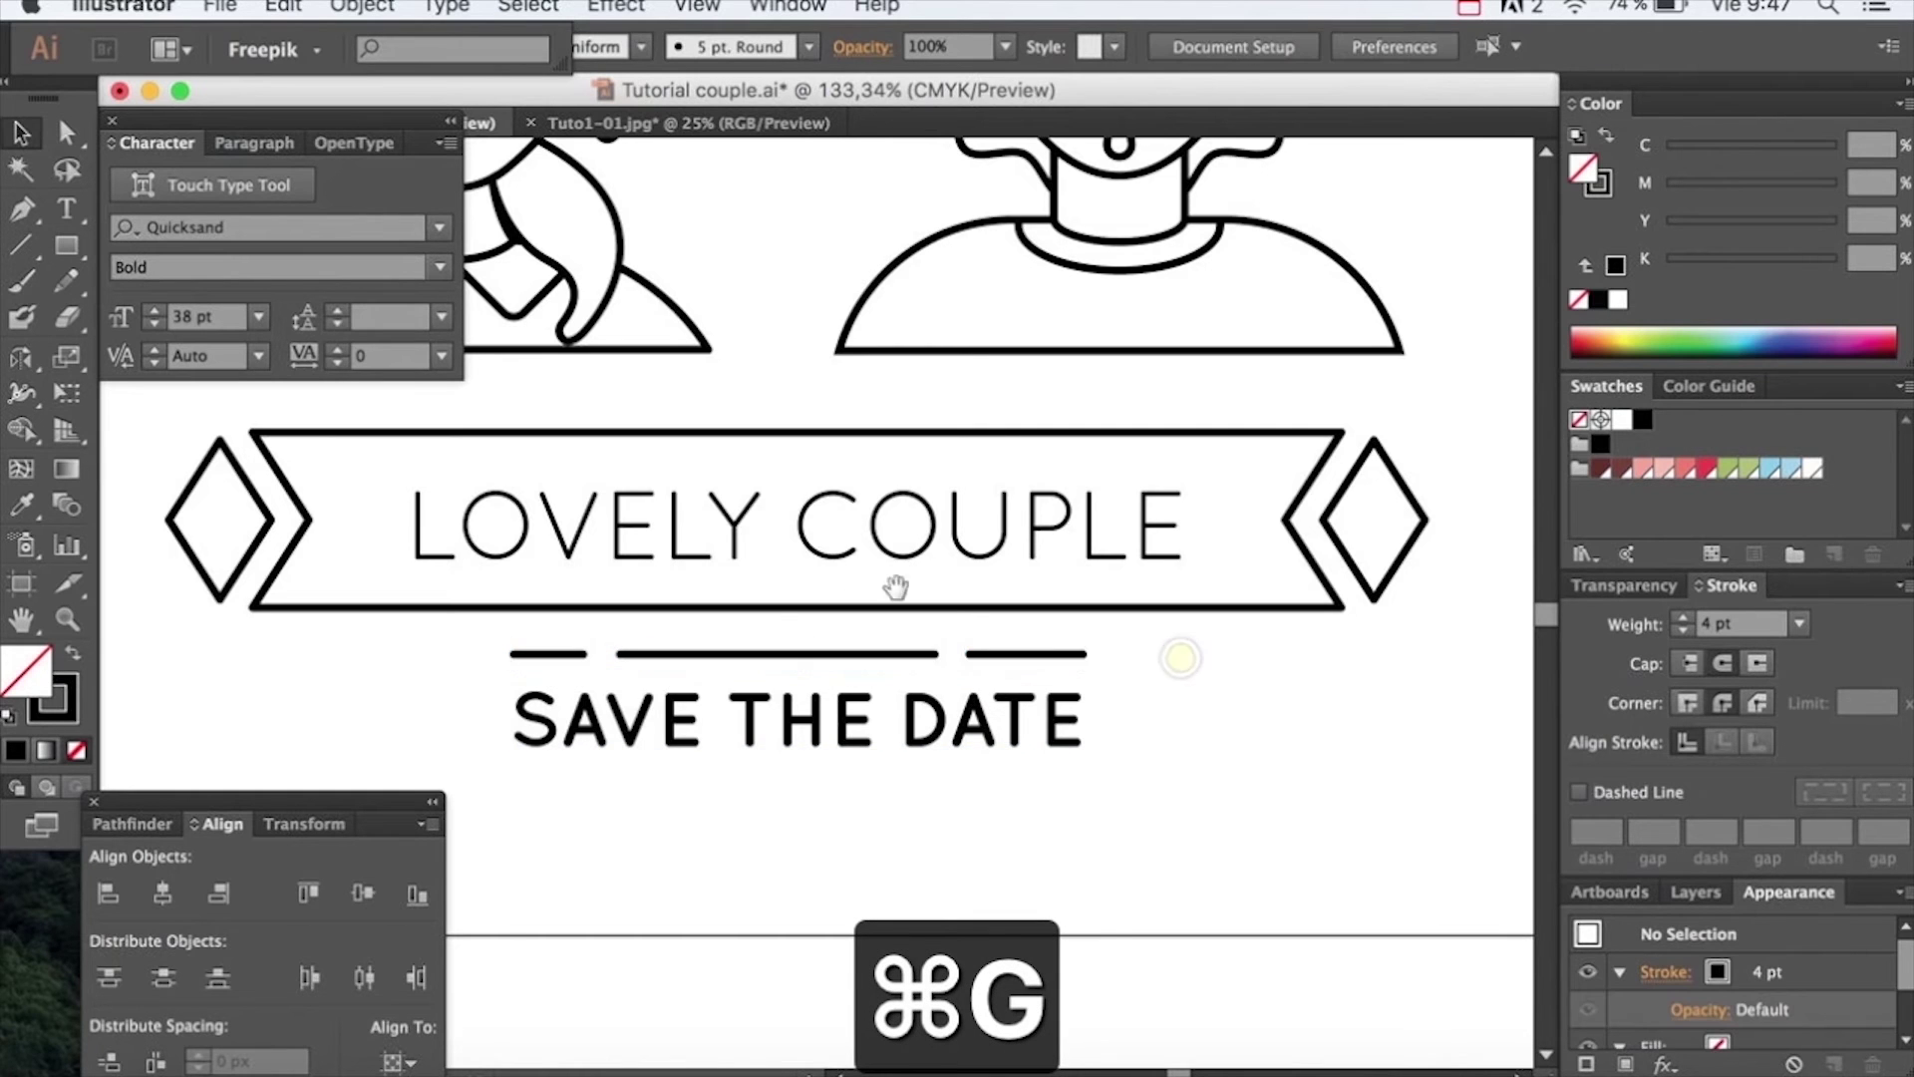
# Select all the artwork and move it higher on the artboard
pyautogui.press('super+minus')
pyautogui.press('super+minus')
pyautogui.moveTo(880, 555); pyautogui.dragTo(961, 710)
pyautogui.moveTo(1213, 359); pyautogui.dragTo(544, 948)
pyautogui.moveTo(778, 495); pyautogui.dragTo(774, 442)
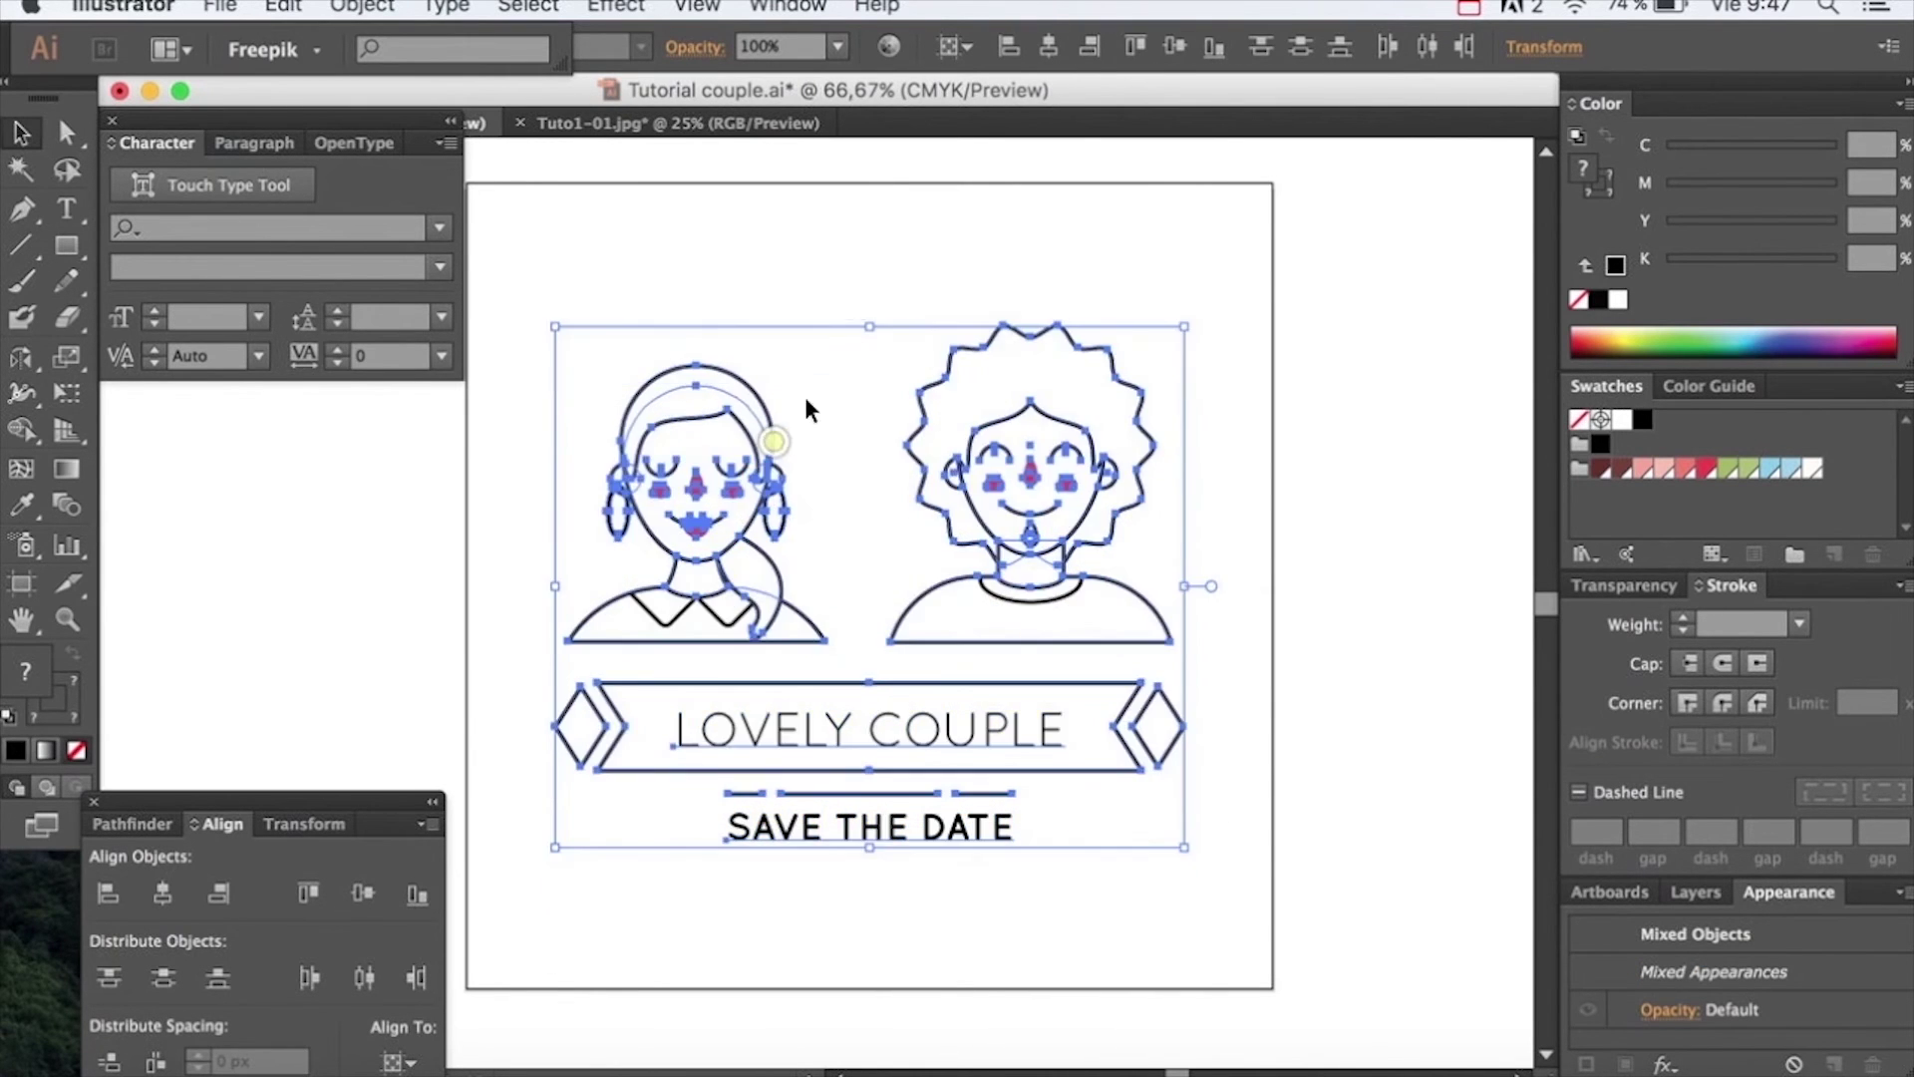
pyautogui.click(871, 289)
# Create a 24 × 57 px rounded rectangle above the woman's head
pyautogui.moveTo(1106, 299); pyautogui.dragTo(1144, 337)
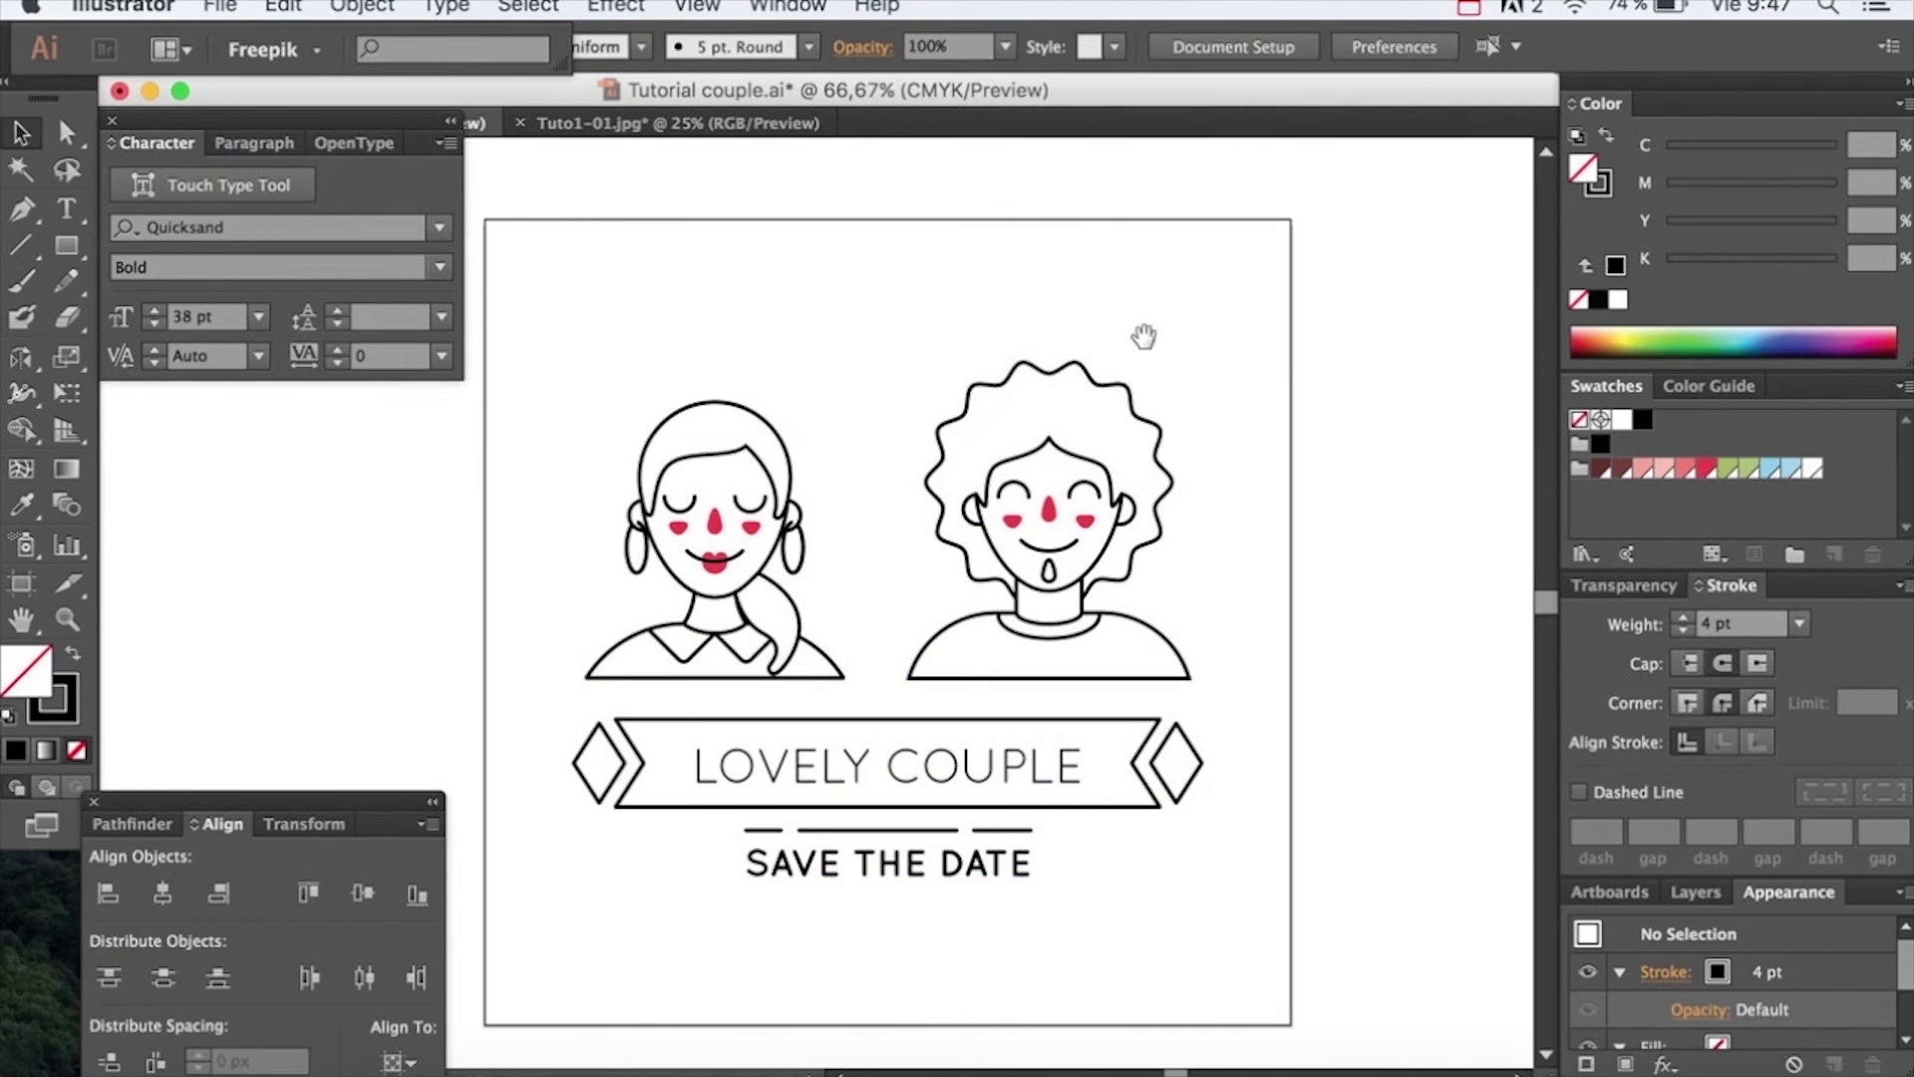
pyautogui.moveTo(626, 232); pyautogui.dragTo(1061, 716)
pyautogui.moveTo(906, 446); pyautogui.dragTo(922, 501)
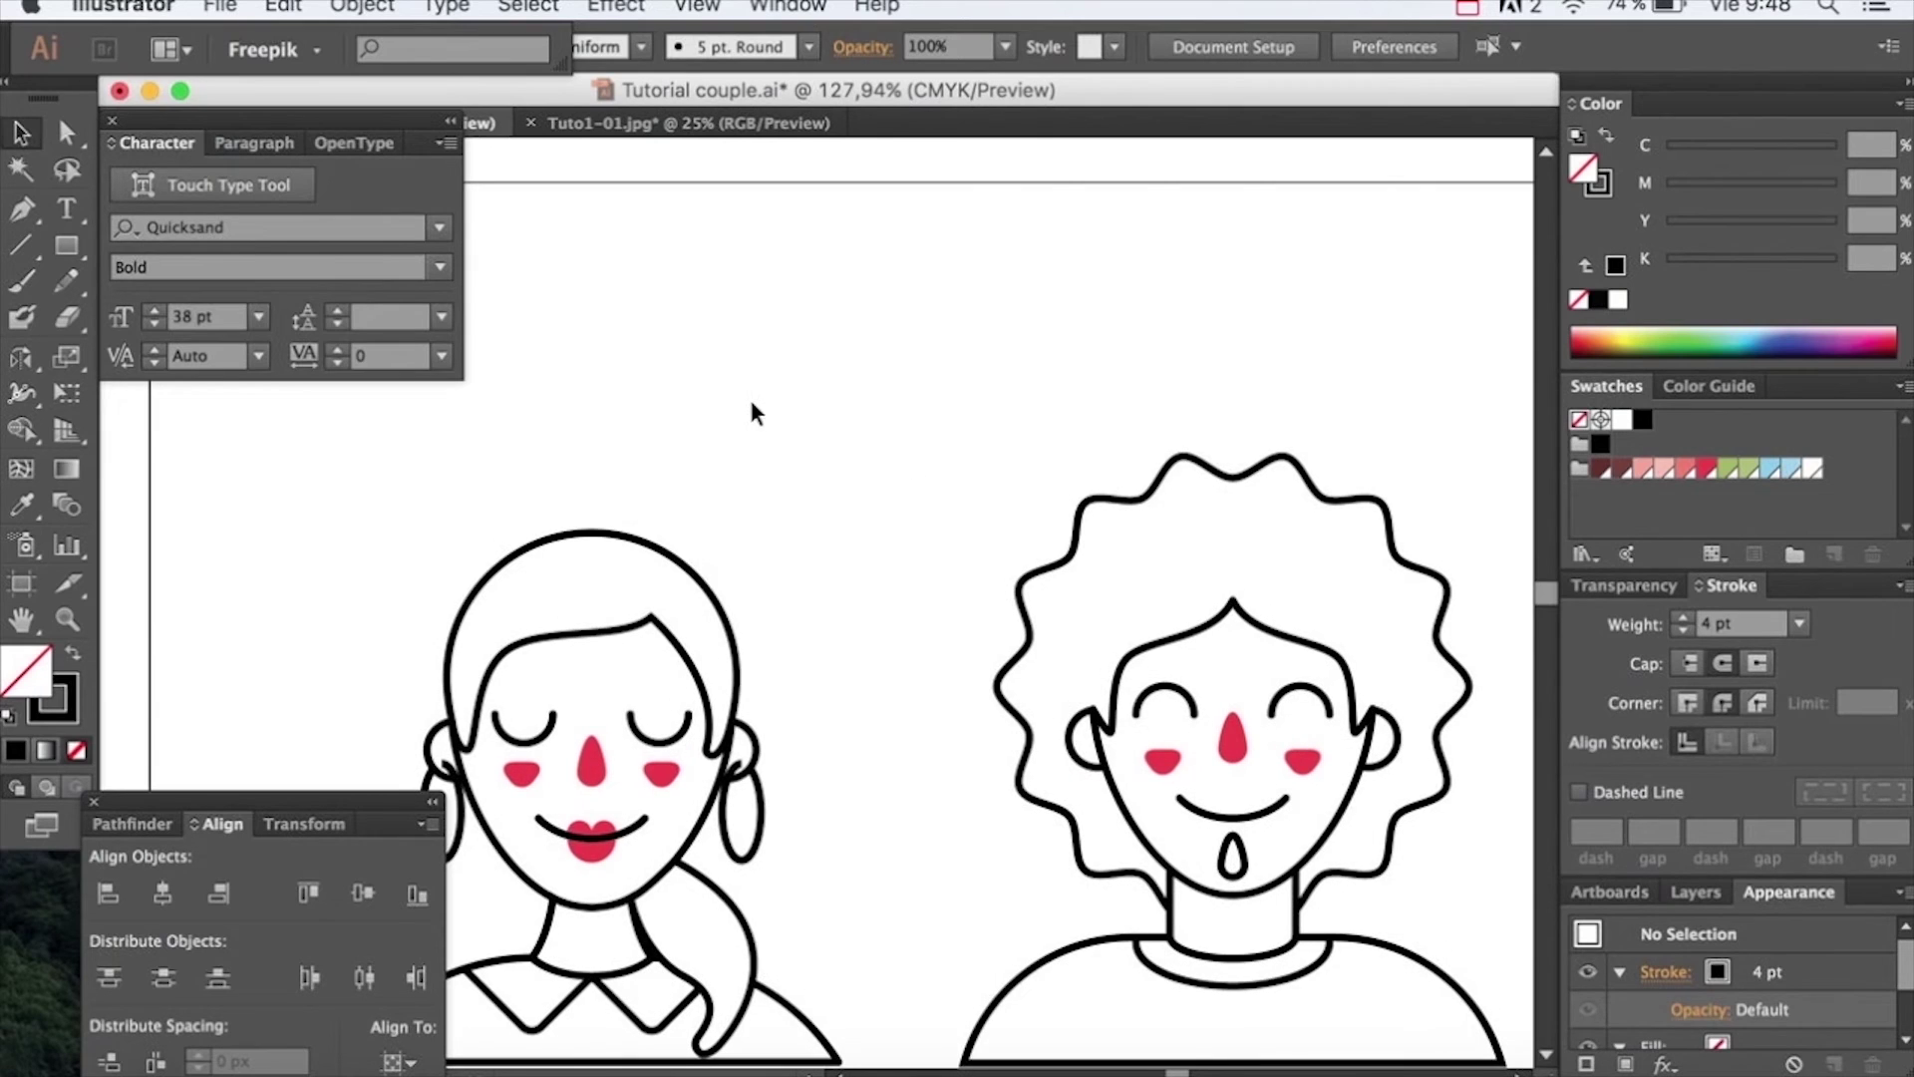
pyautogui.moveTo(79, 245); pyautogui.dragTo(154, 317)
pyautogui.moveTo(75, 241); pyautogui.dragTo(139, 284)
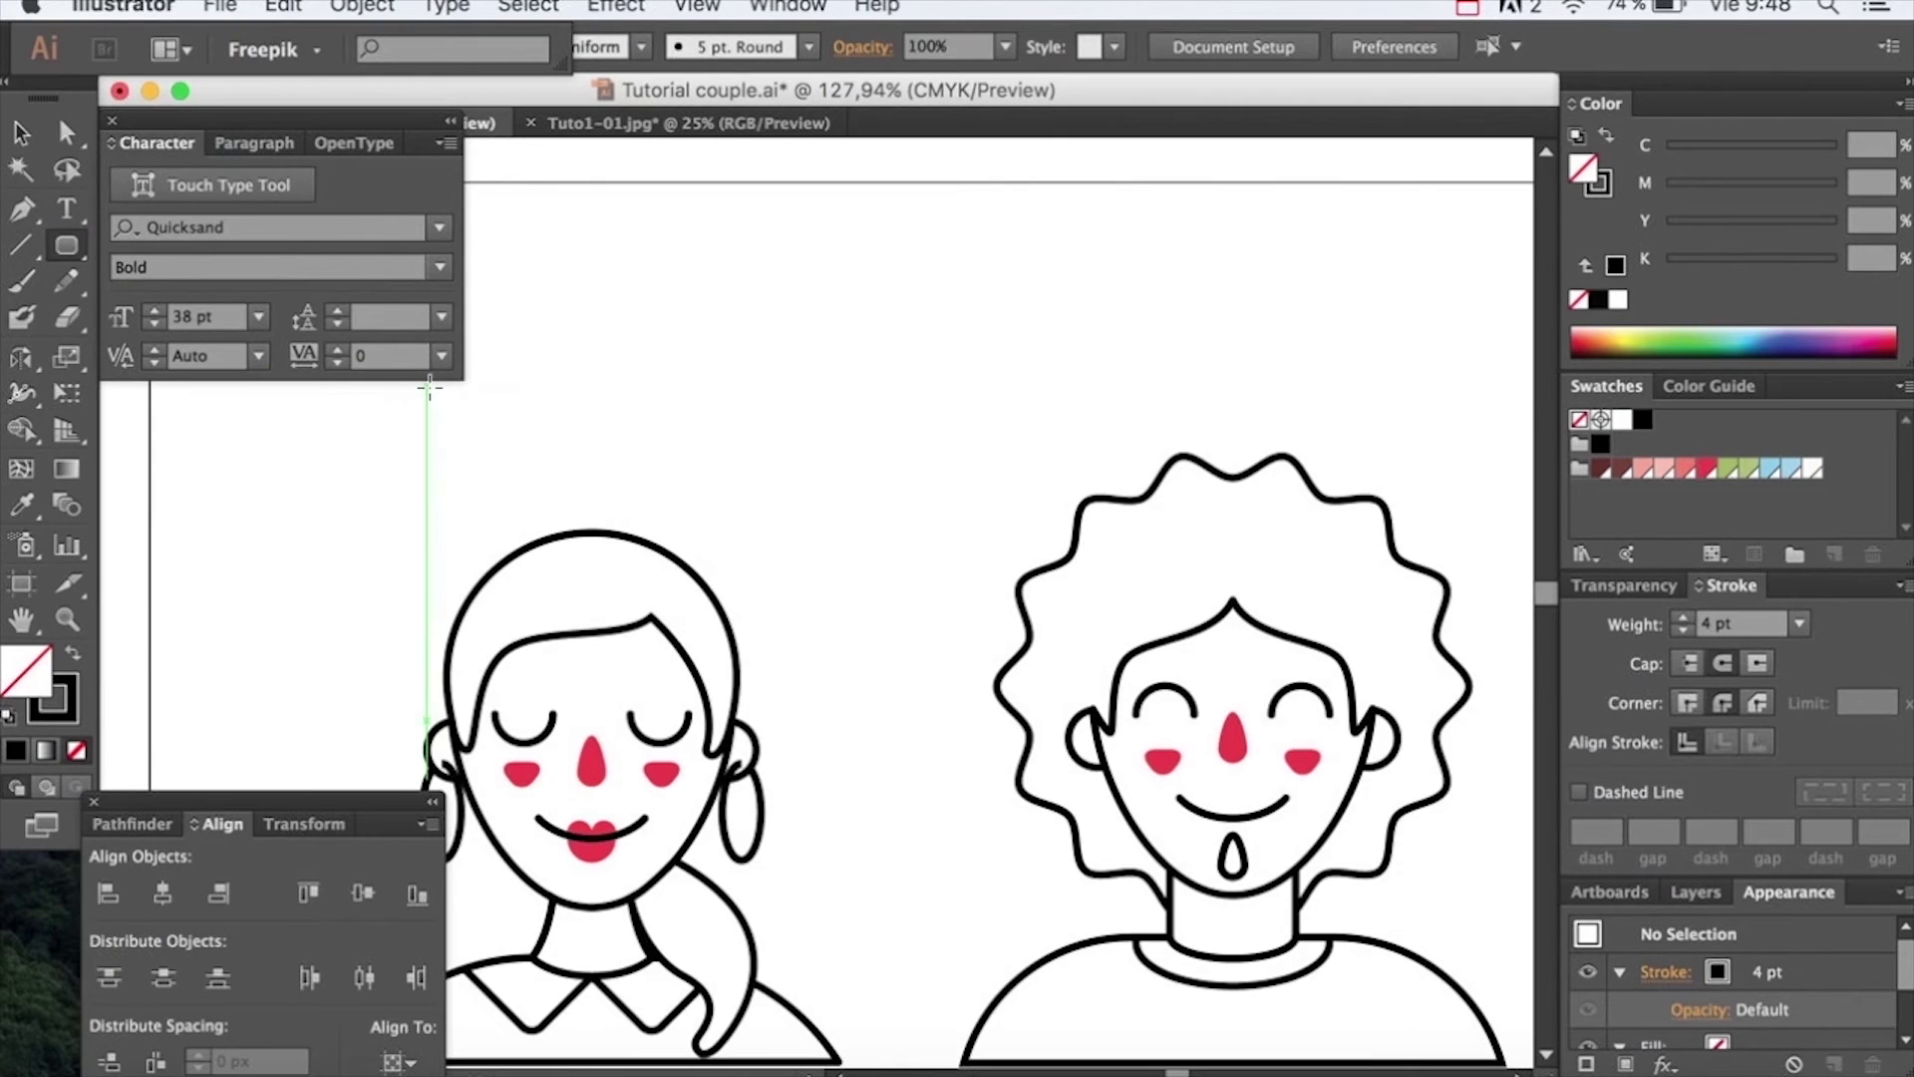
pyautogui.click(602, 387)
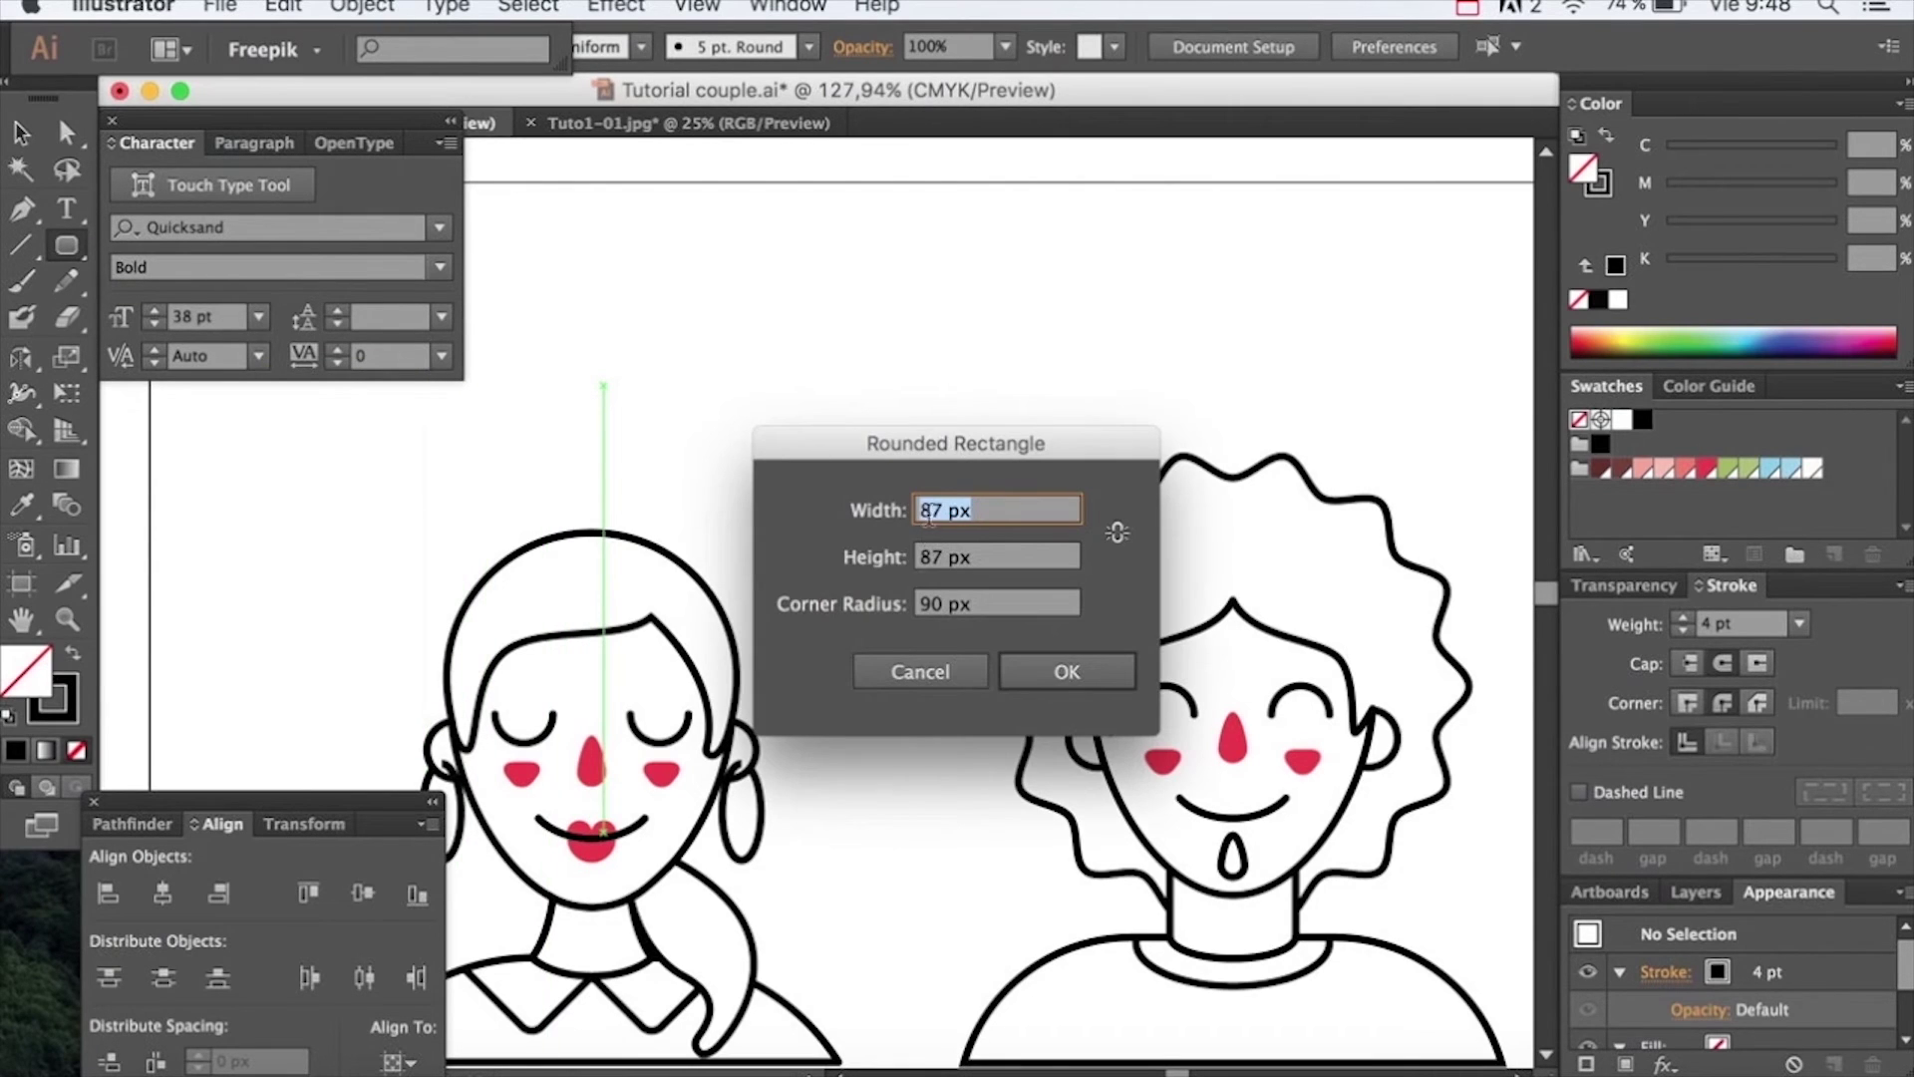
pyautogui.write('24')
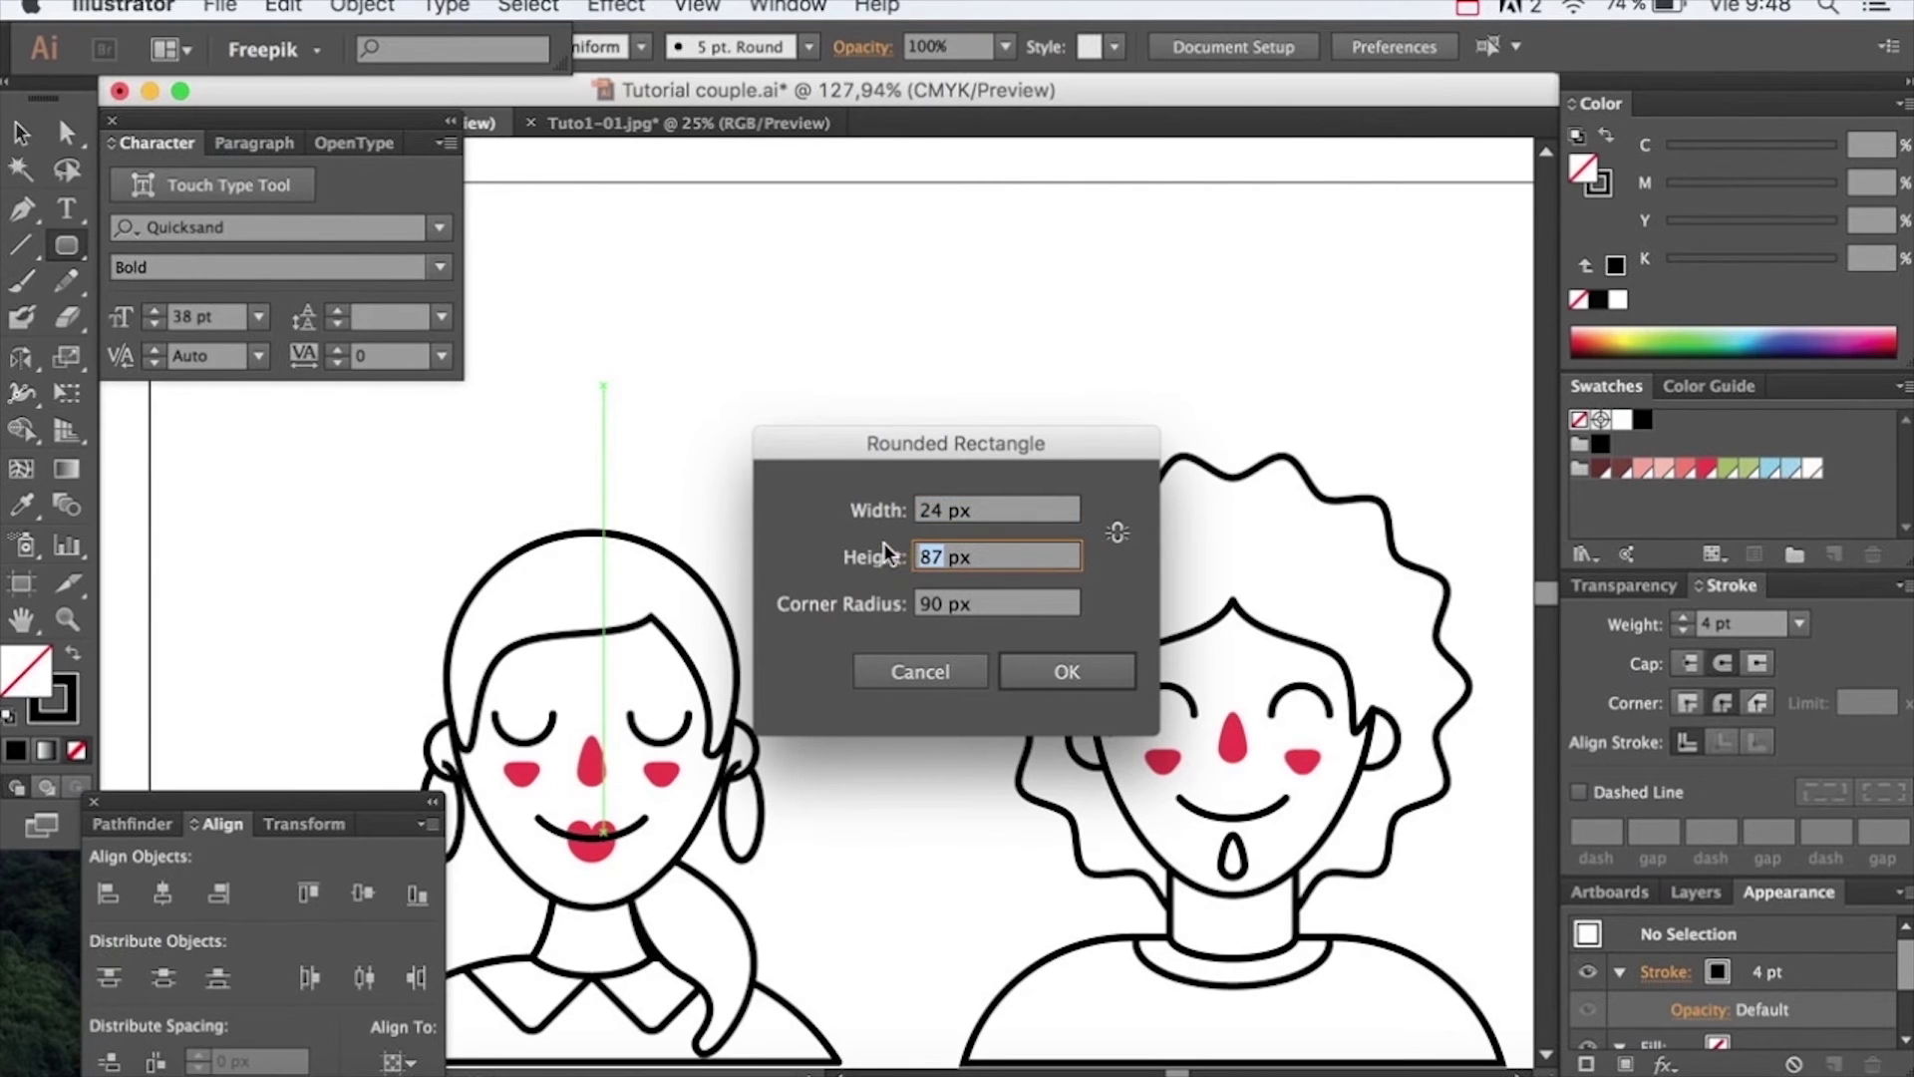
pyautogui.doubleClick(936, 601)
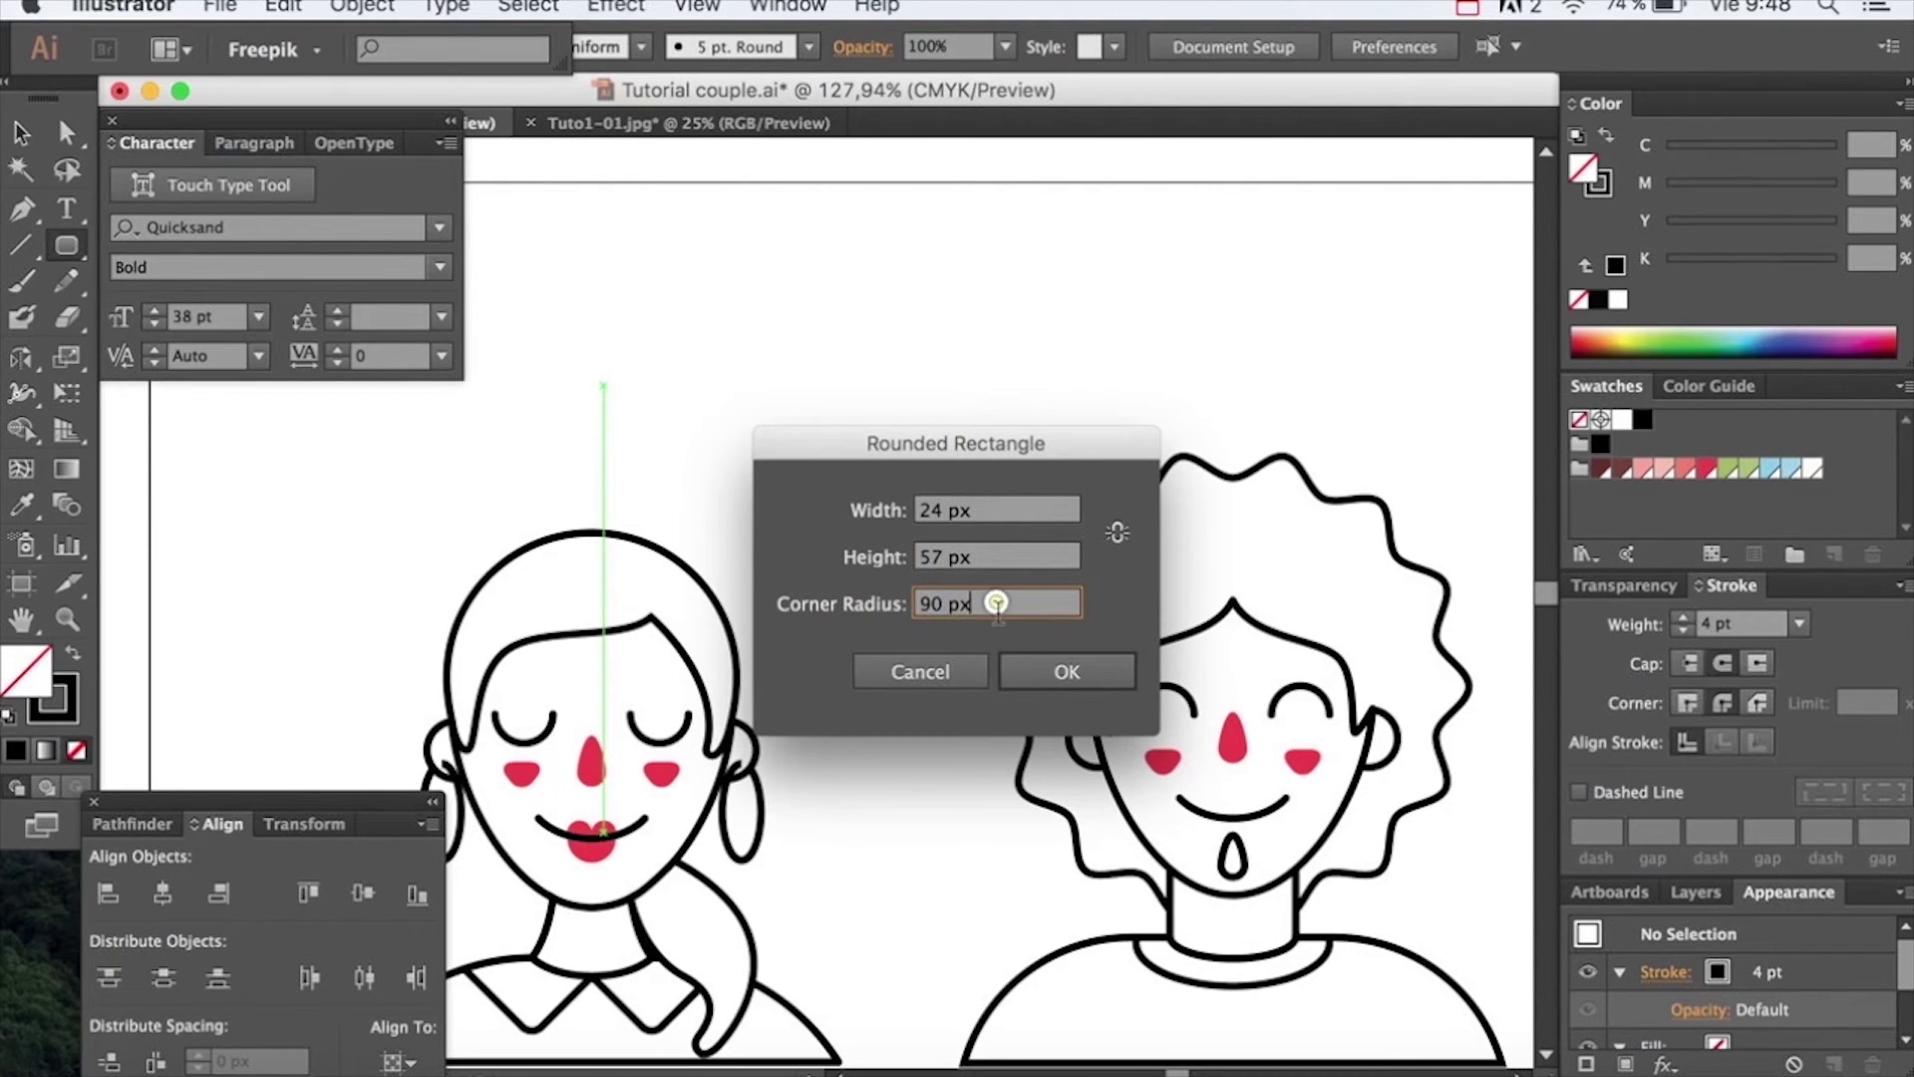
pyautogui.click(1052, 672)
# Erase the rectangle's rounded bottom to leave a flat-based arch
pyautogui.press('v')
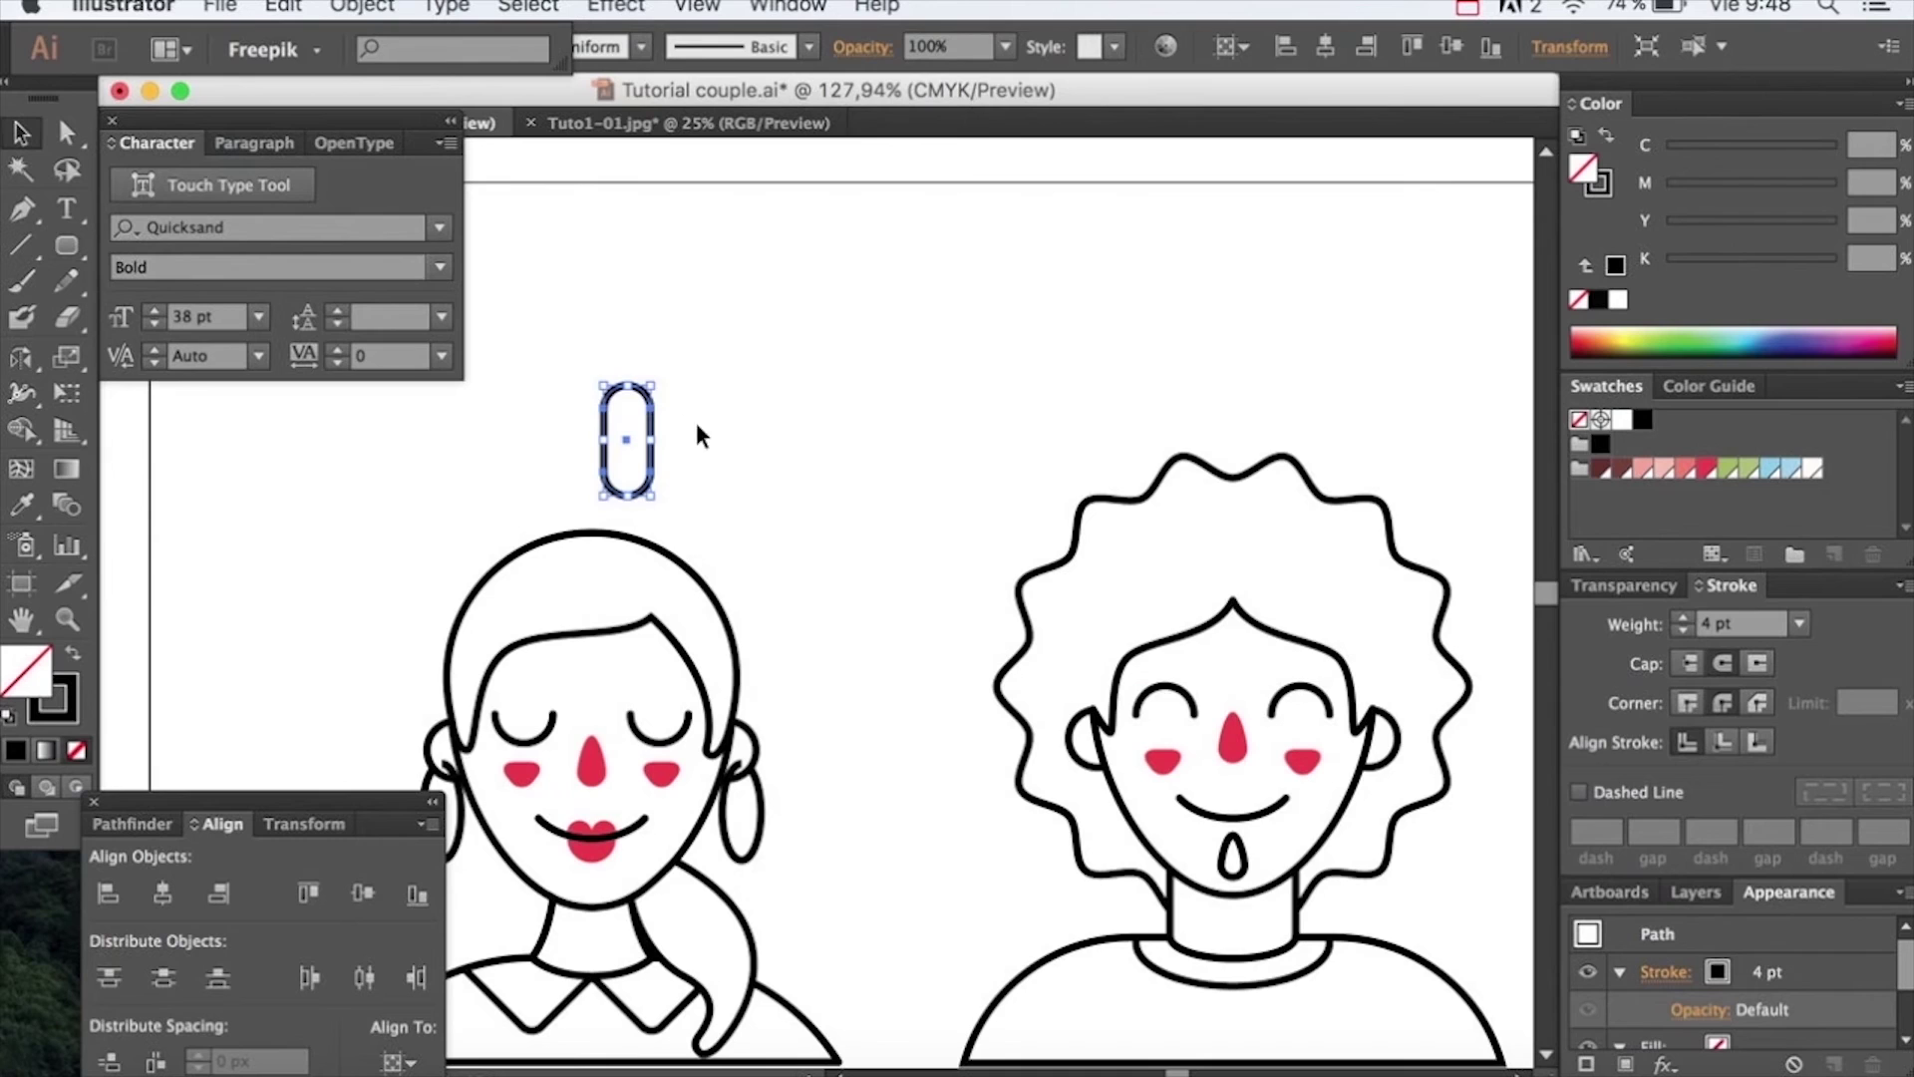
pyautogui.moveTo(589, 336); pyautogui.dragTo(717, 569)
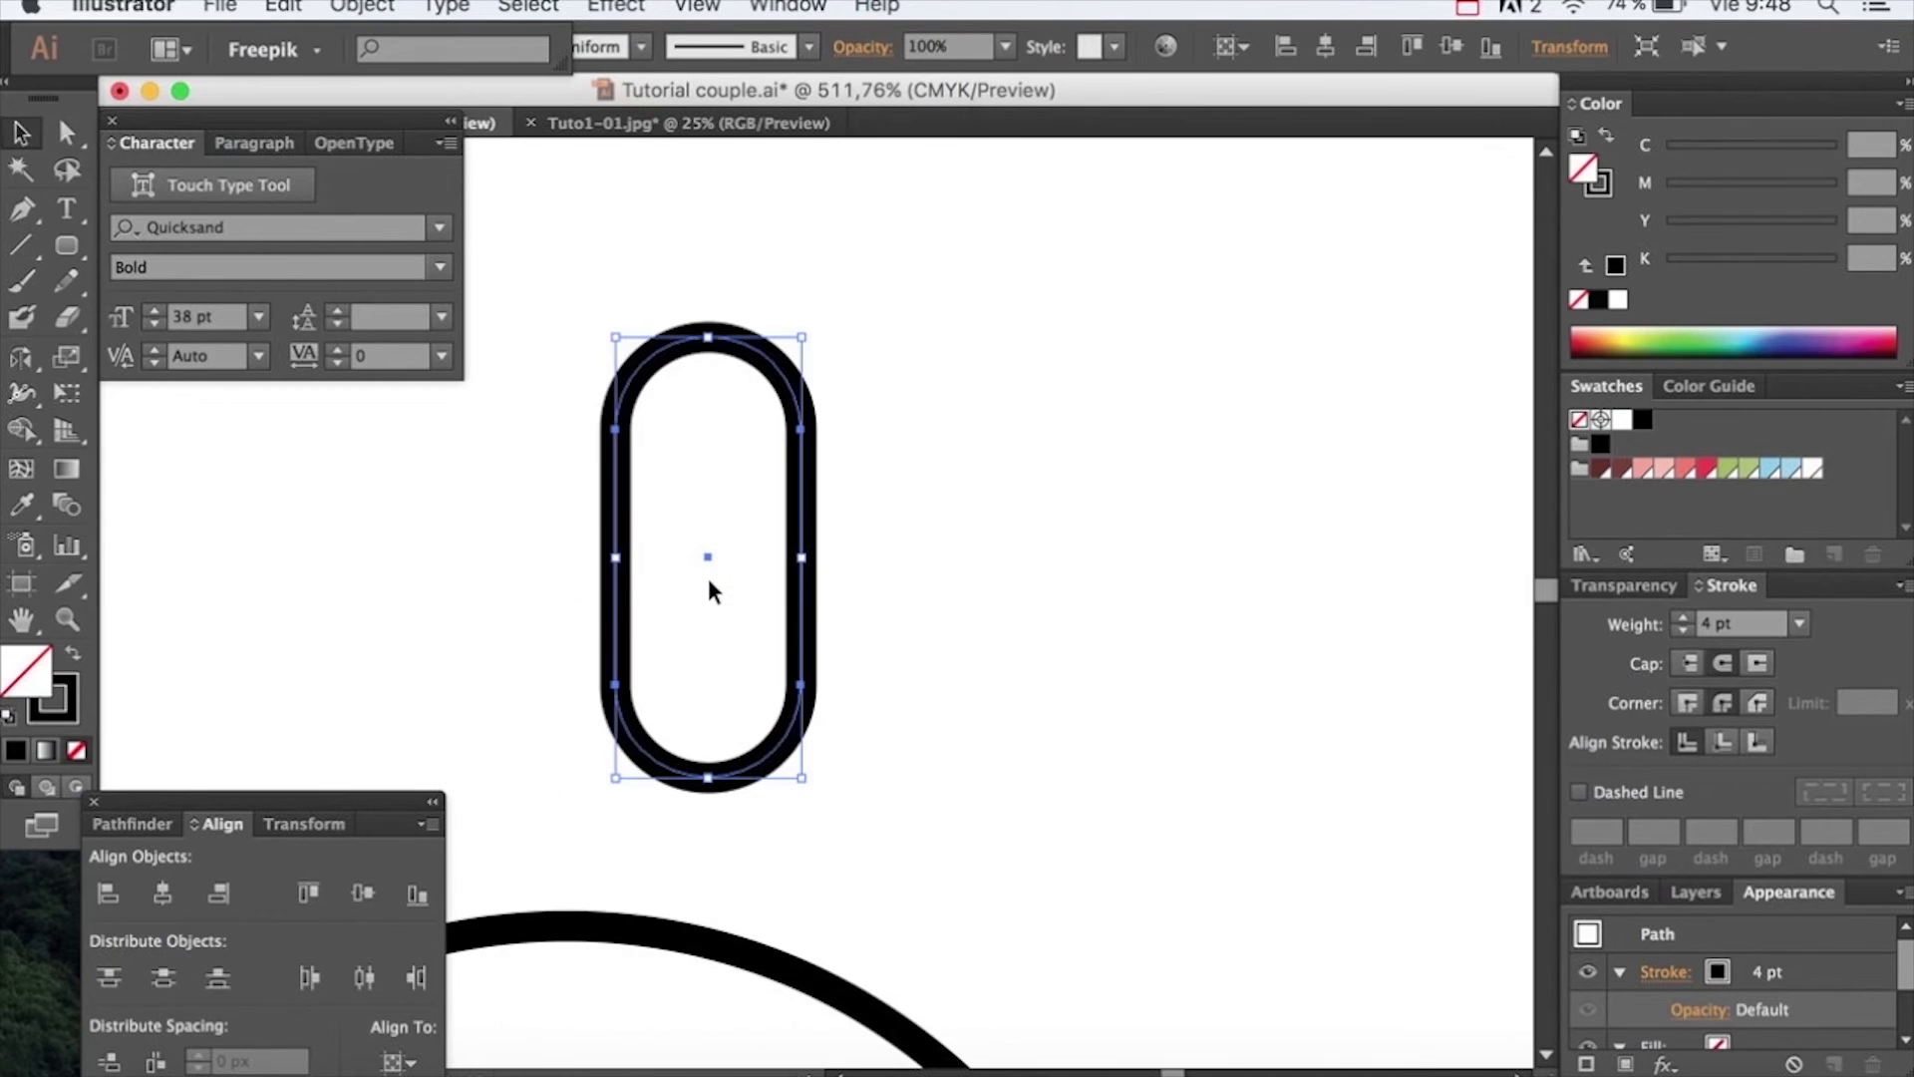
pyautogui.hotkey('shift', 'e')
pyautogui.moveTo(929, 863)
pyautogui.mouseDown()
pyautogui.moveTo(525, 670)
pyautogui.moveTo(535, 692)
pyautogui.mouseUp()
pyautogui.press('v')
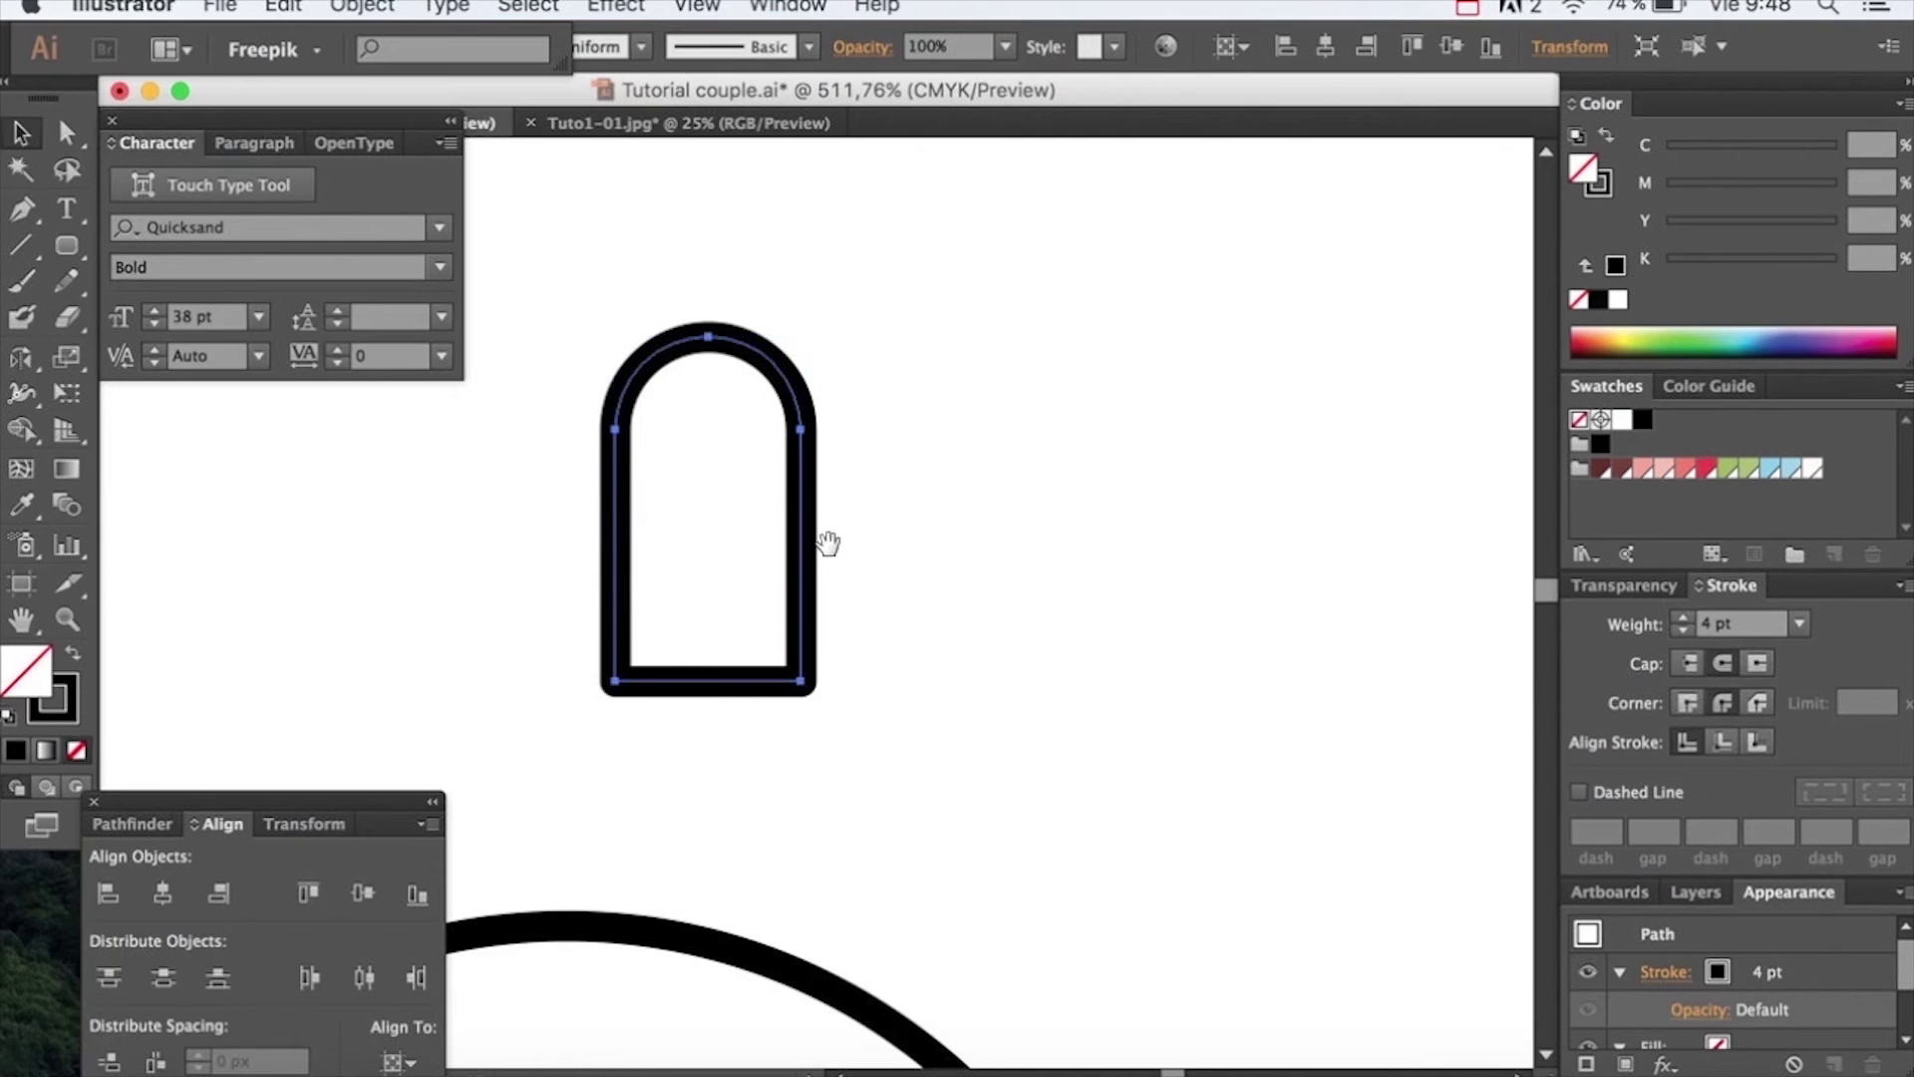
pyautogui.keyDown('alt'); pyautogui.click(803, 547); pyautogui.keyUp('alt')
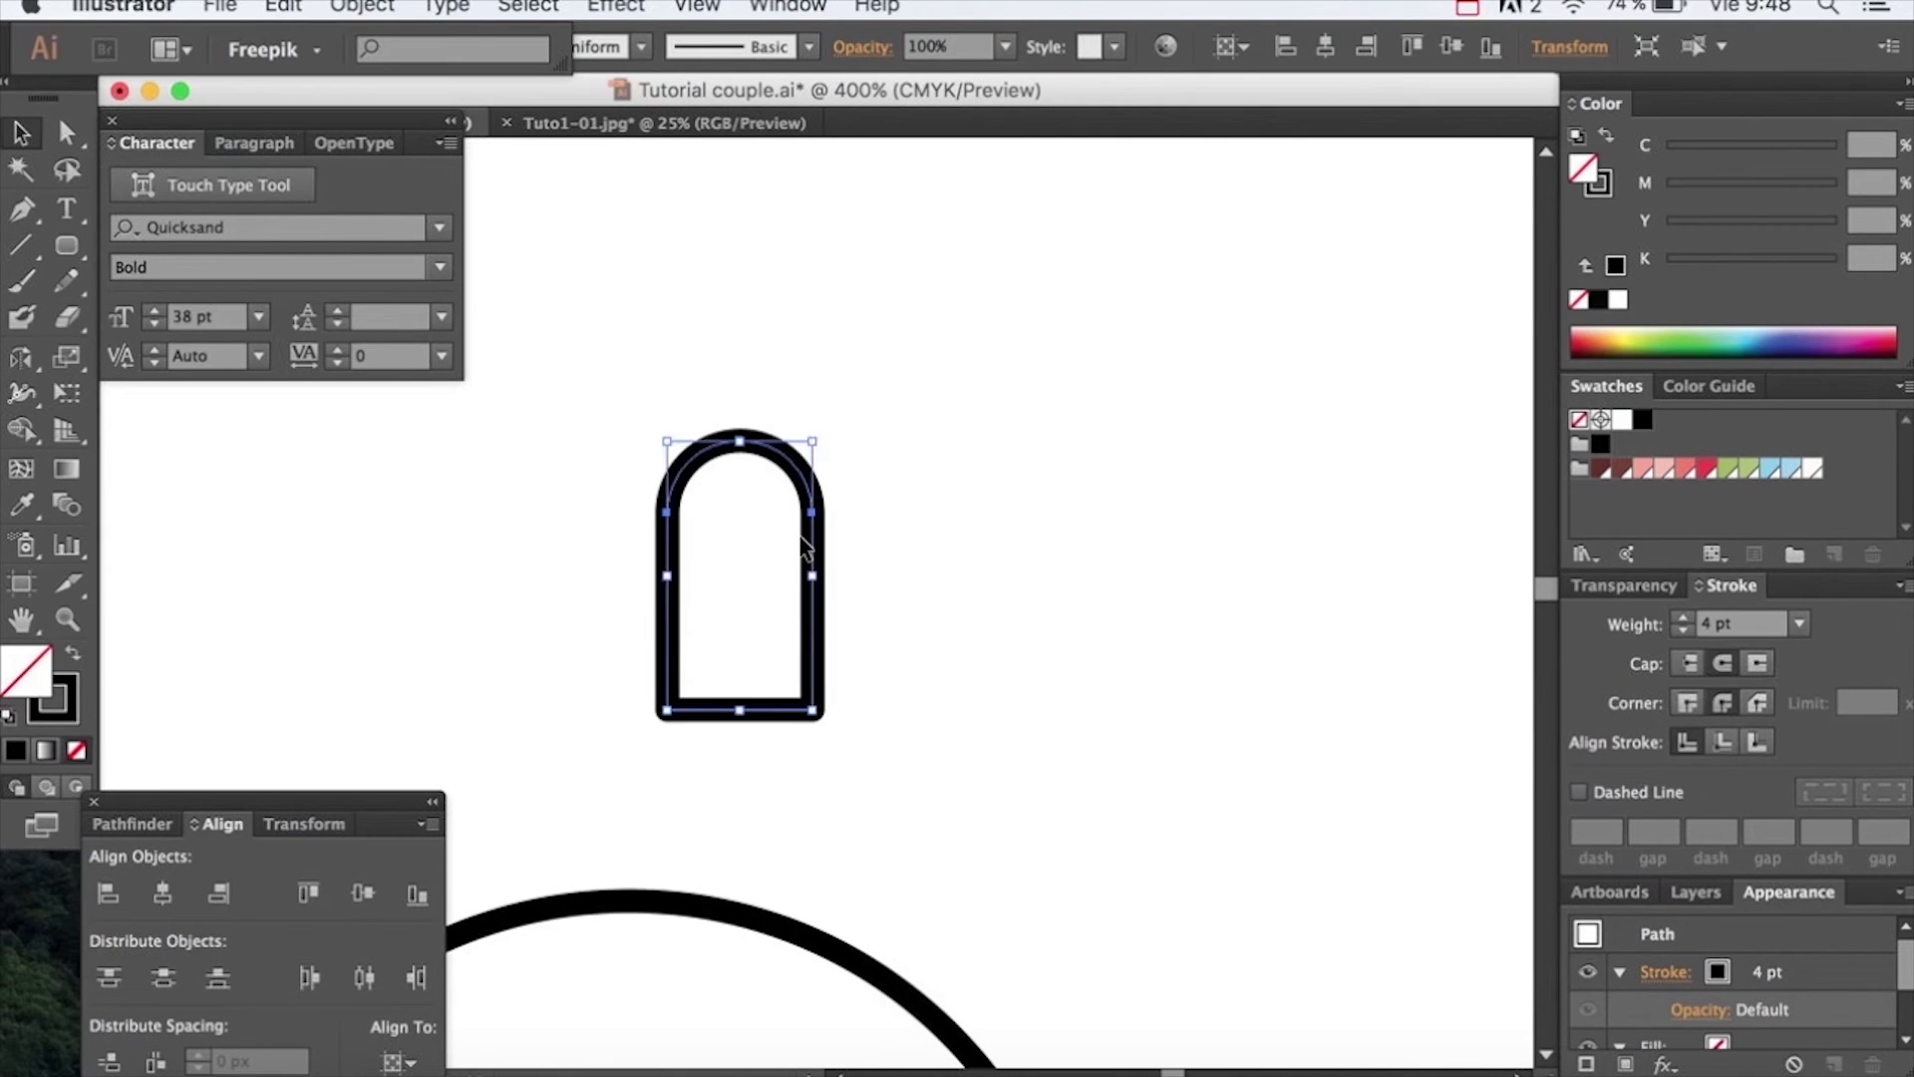
pyautogui.press('super+y')
# Rotate the arch about 45° and mirror a vertical copy, lining the halves up as a heart
pyautogui.moveTo(825, 425); pyautogui.dragTo(662, 415)
pyautogui.press('o')
pyautogui.press('Return')
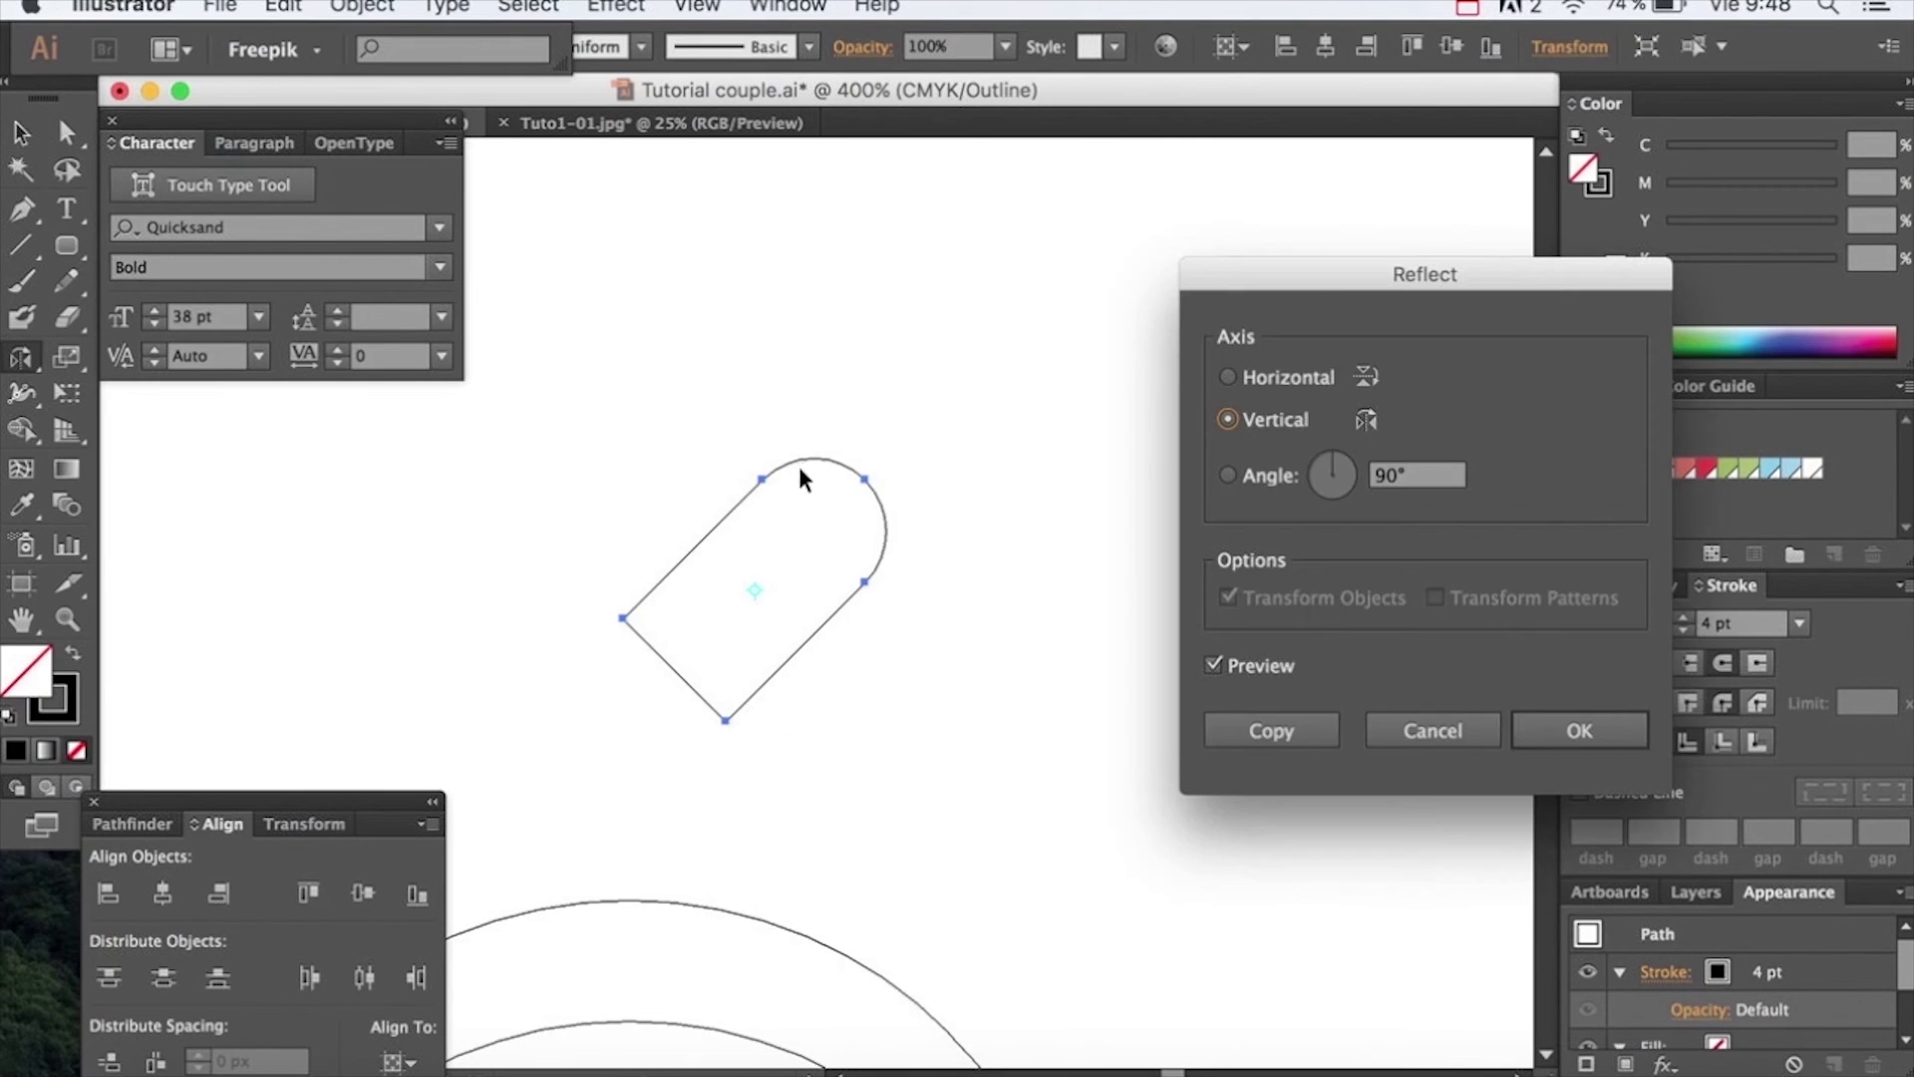
pyautogui.click(1275, 736)
pyautogui.press('v')
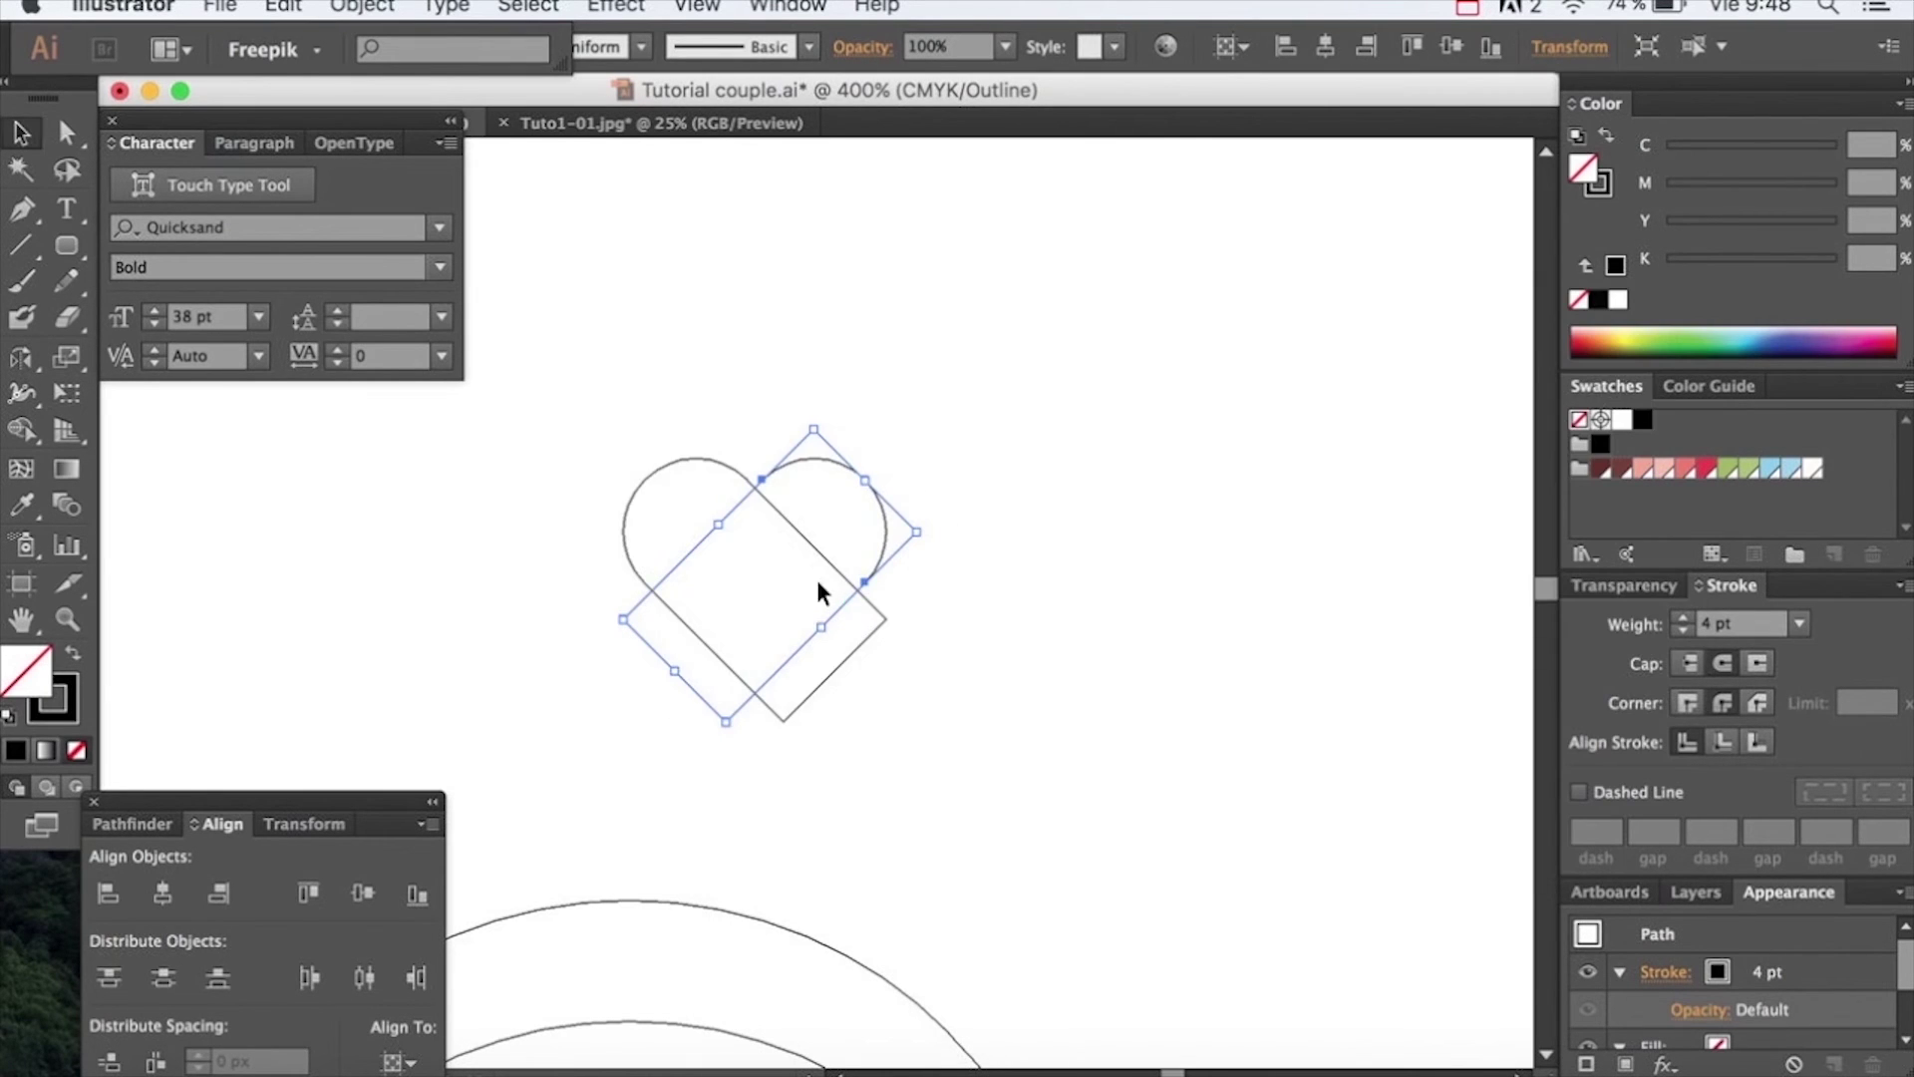
pyautogui.click(864, 662)
pyautogui.moveTo(846, 660); pyautogui.dragTo(786, 667)
pyautogui.click(896, 653)
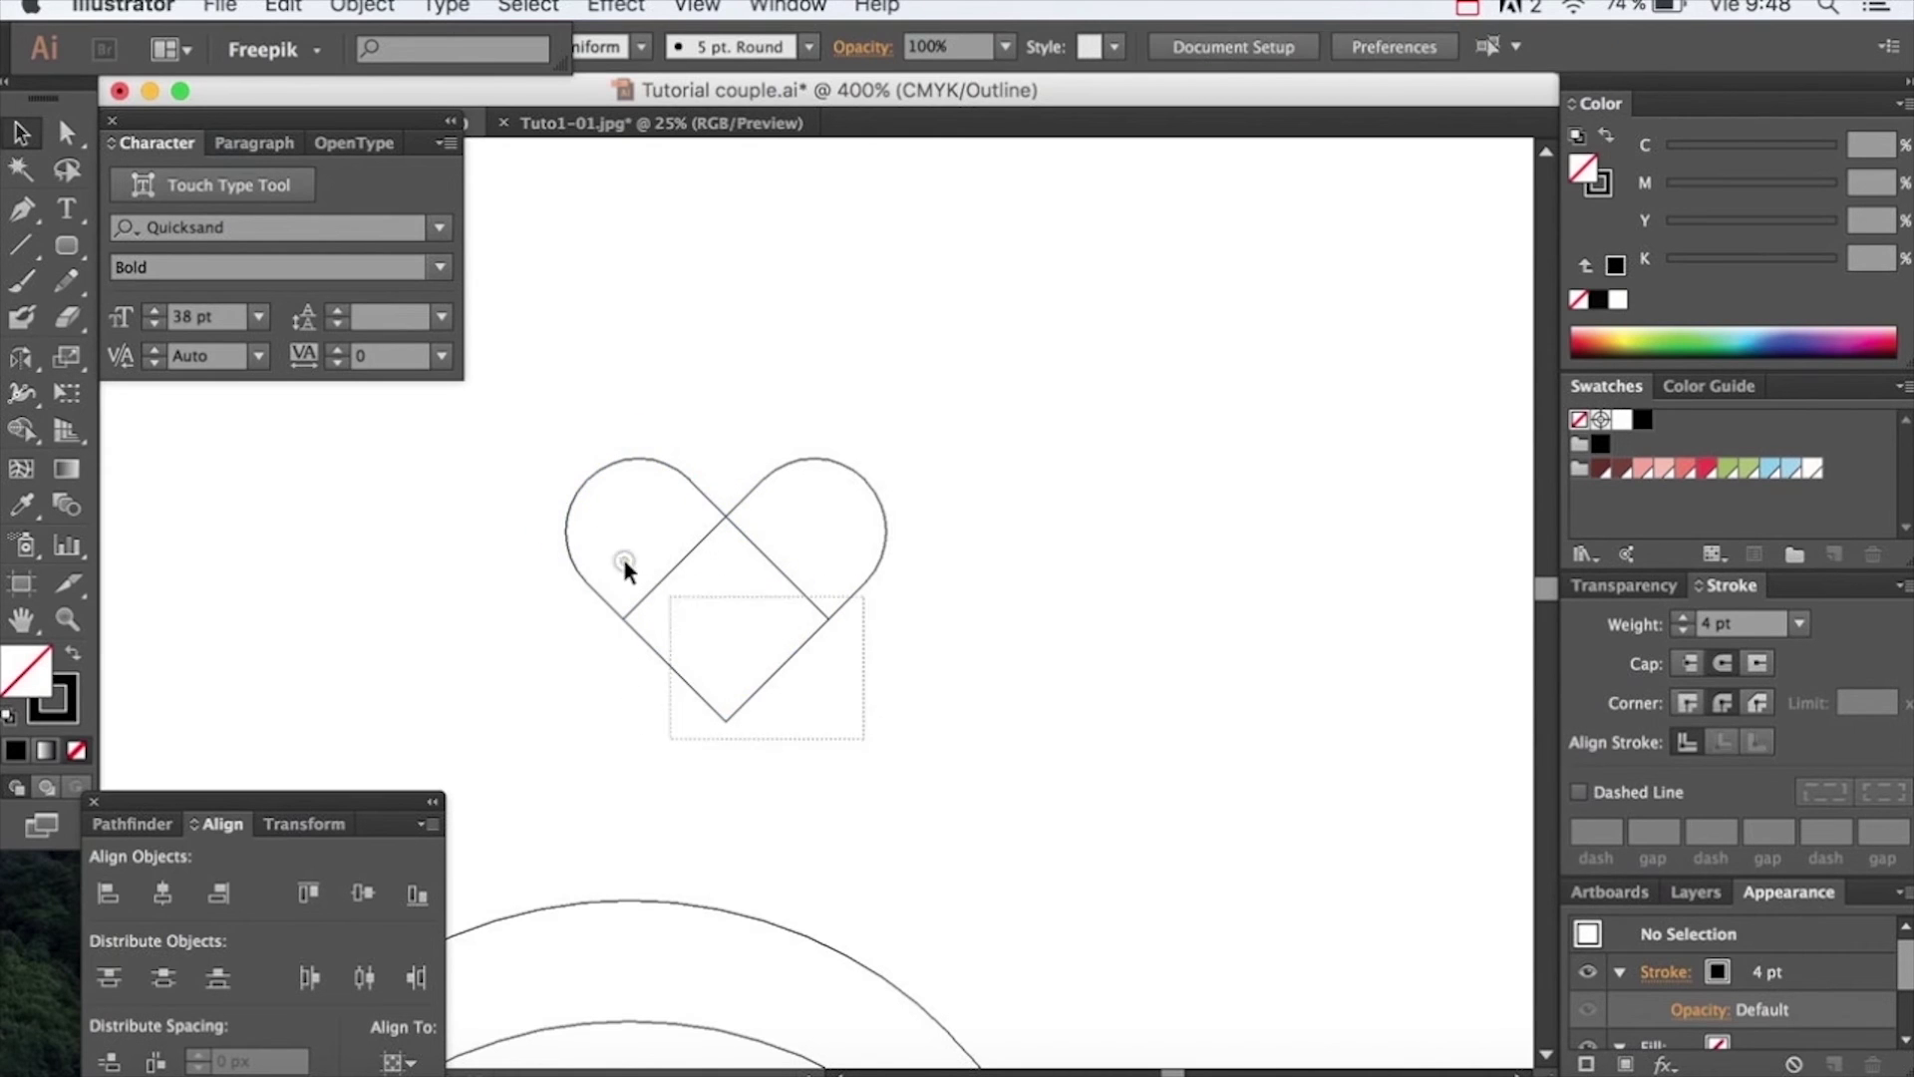
# Unite the two halves into one heart outline and return to Preview mode
pyautogui.moveTo(624, 561); pyautogui.dragTo(580, 526)
pyautogui.click(142, 825)
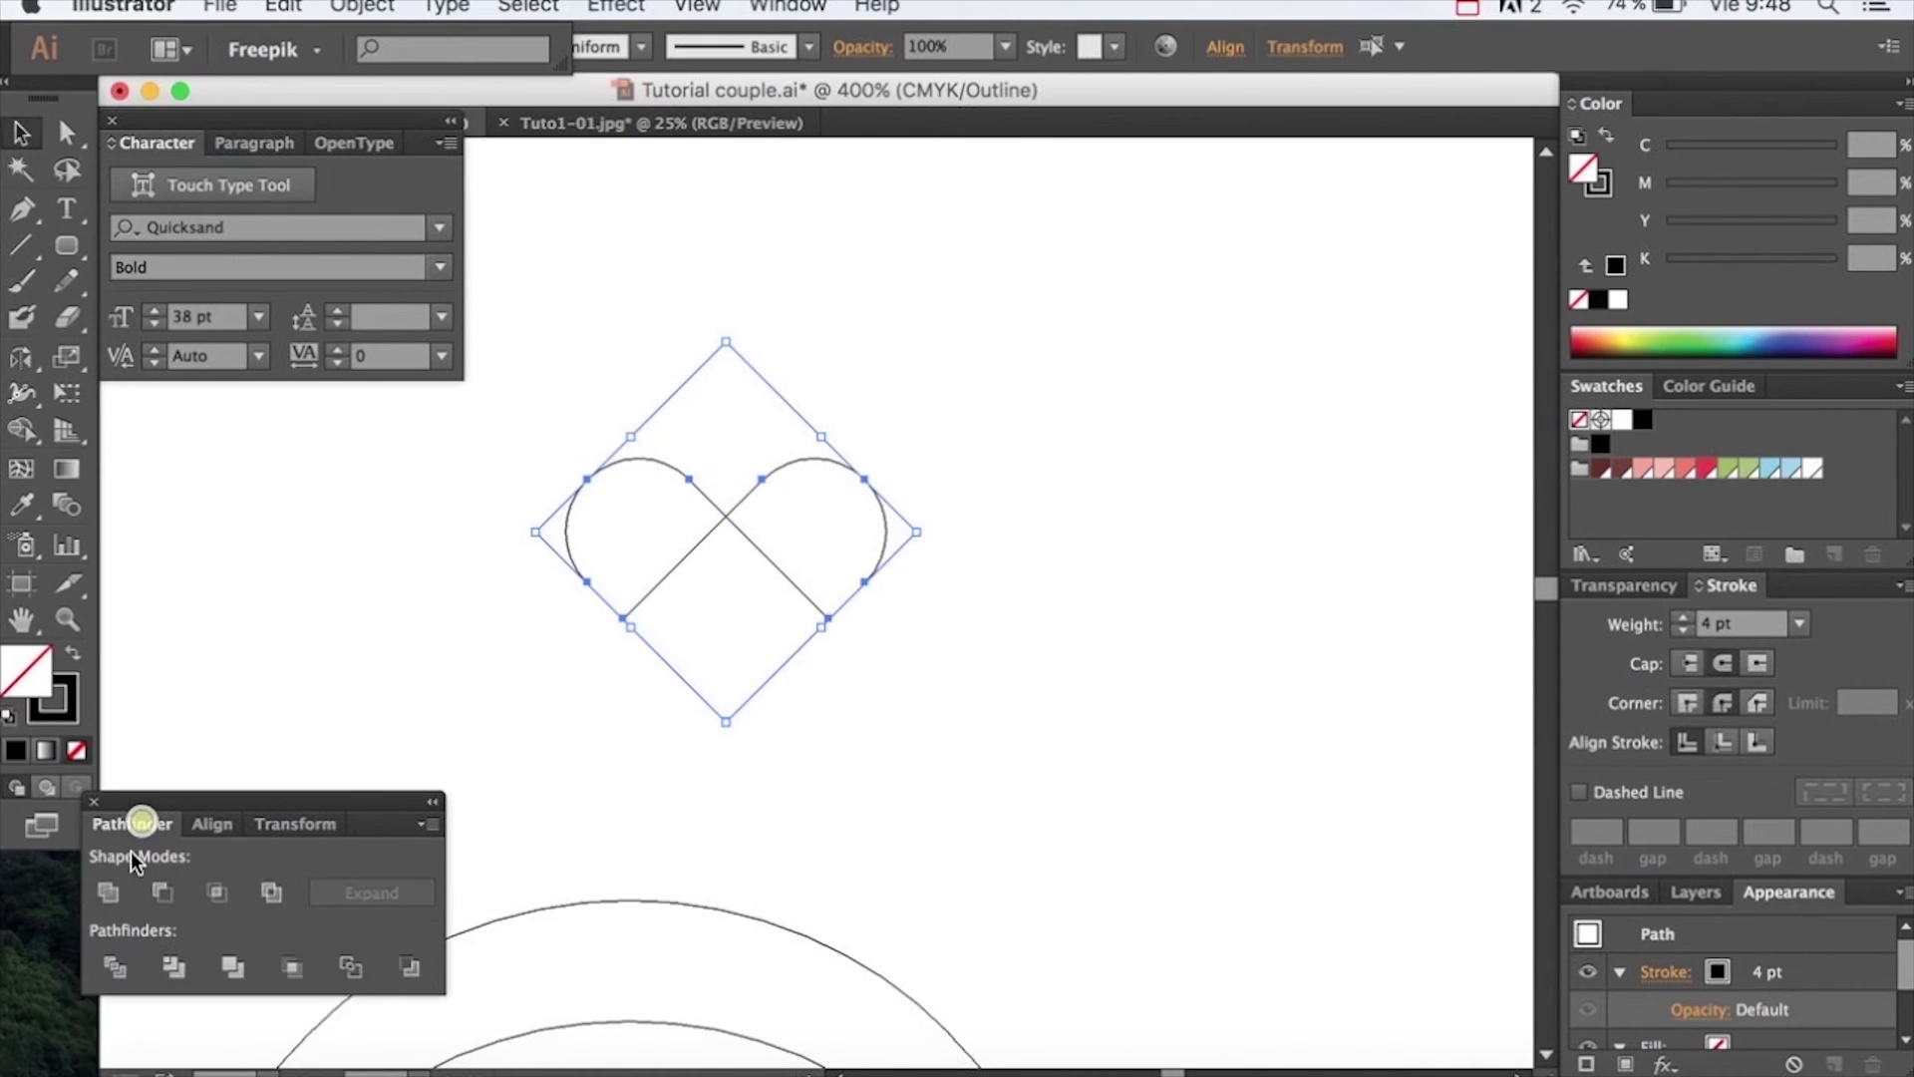
pyautogui.click(113, 891)
pyautogui.click(906, 785)
pyautogui.press('super+y')
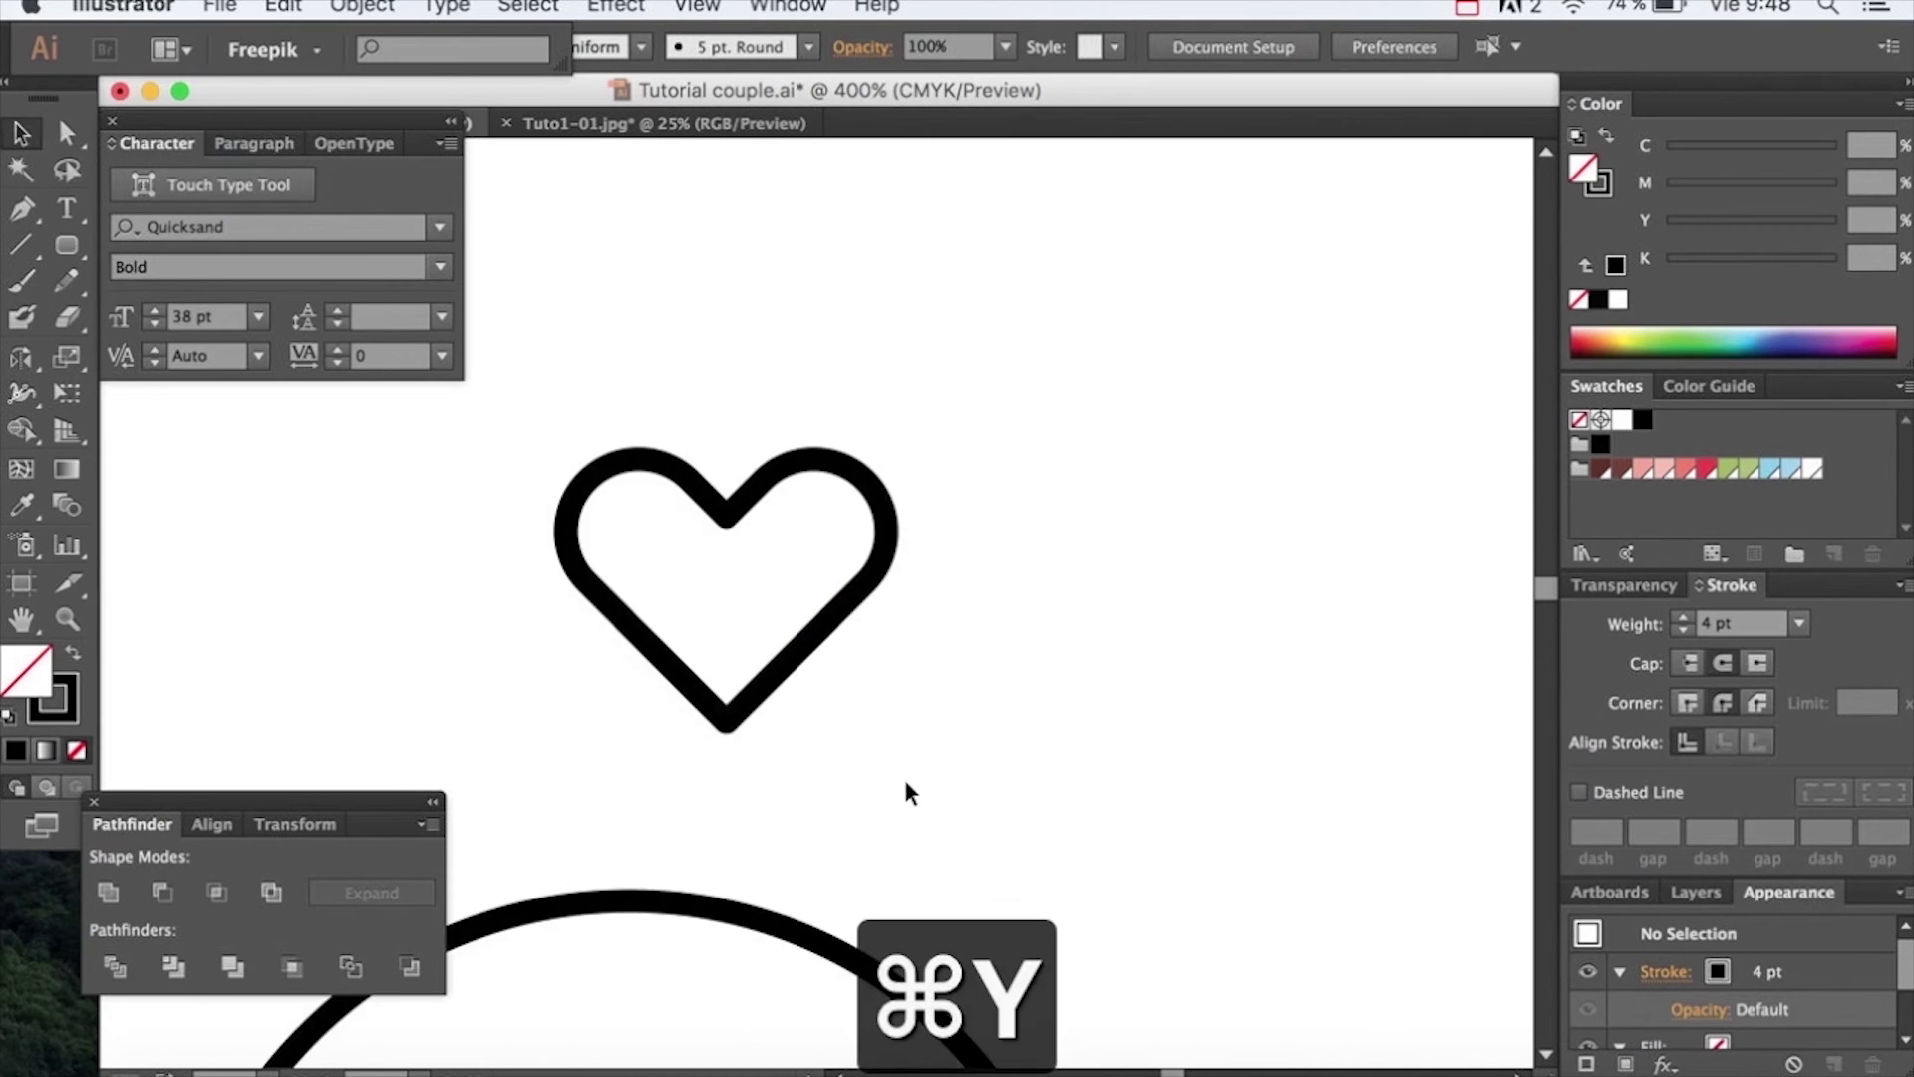
pyautogui.keyDown('alt'); pyautogui.keyDown('super'); pyautogui.click(802, 706); pyautogui.keyUp('super'); pyautogui.keyUp('alt')
pyautogui.keyDown('alt'); pyautogui.keyDown('super'); pyautogui.click(805, 705); pyautogui.keyUp('super'); pyautogui.keyUp('alt')
pyautogui.keyDown('alt'); pyautogui.keyDown('super'); pyautogui.click(811, 704); pyautogui.keyUp('super'); pyautogui.keyUp('alt')
pyautogui.keyDown('alt'); pyautogui.keyDown('super'); pyautogui.click(816, 703); pyautogui.keyUp('super'); pyautogui.keyUp('alt')
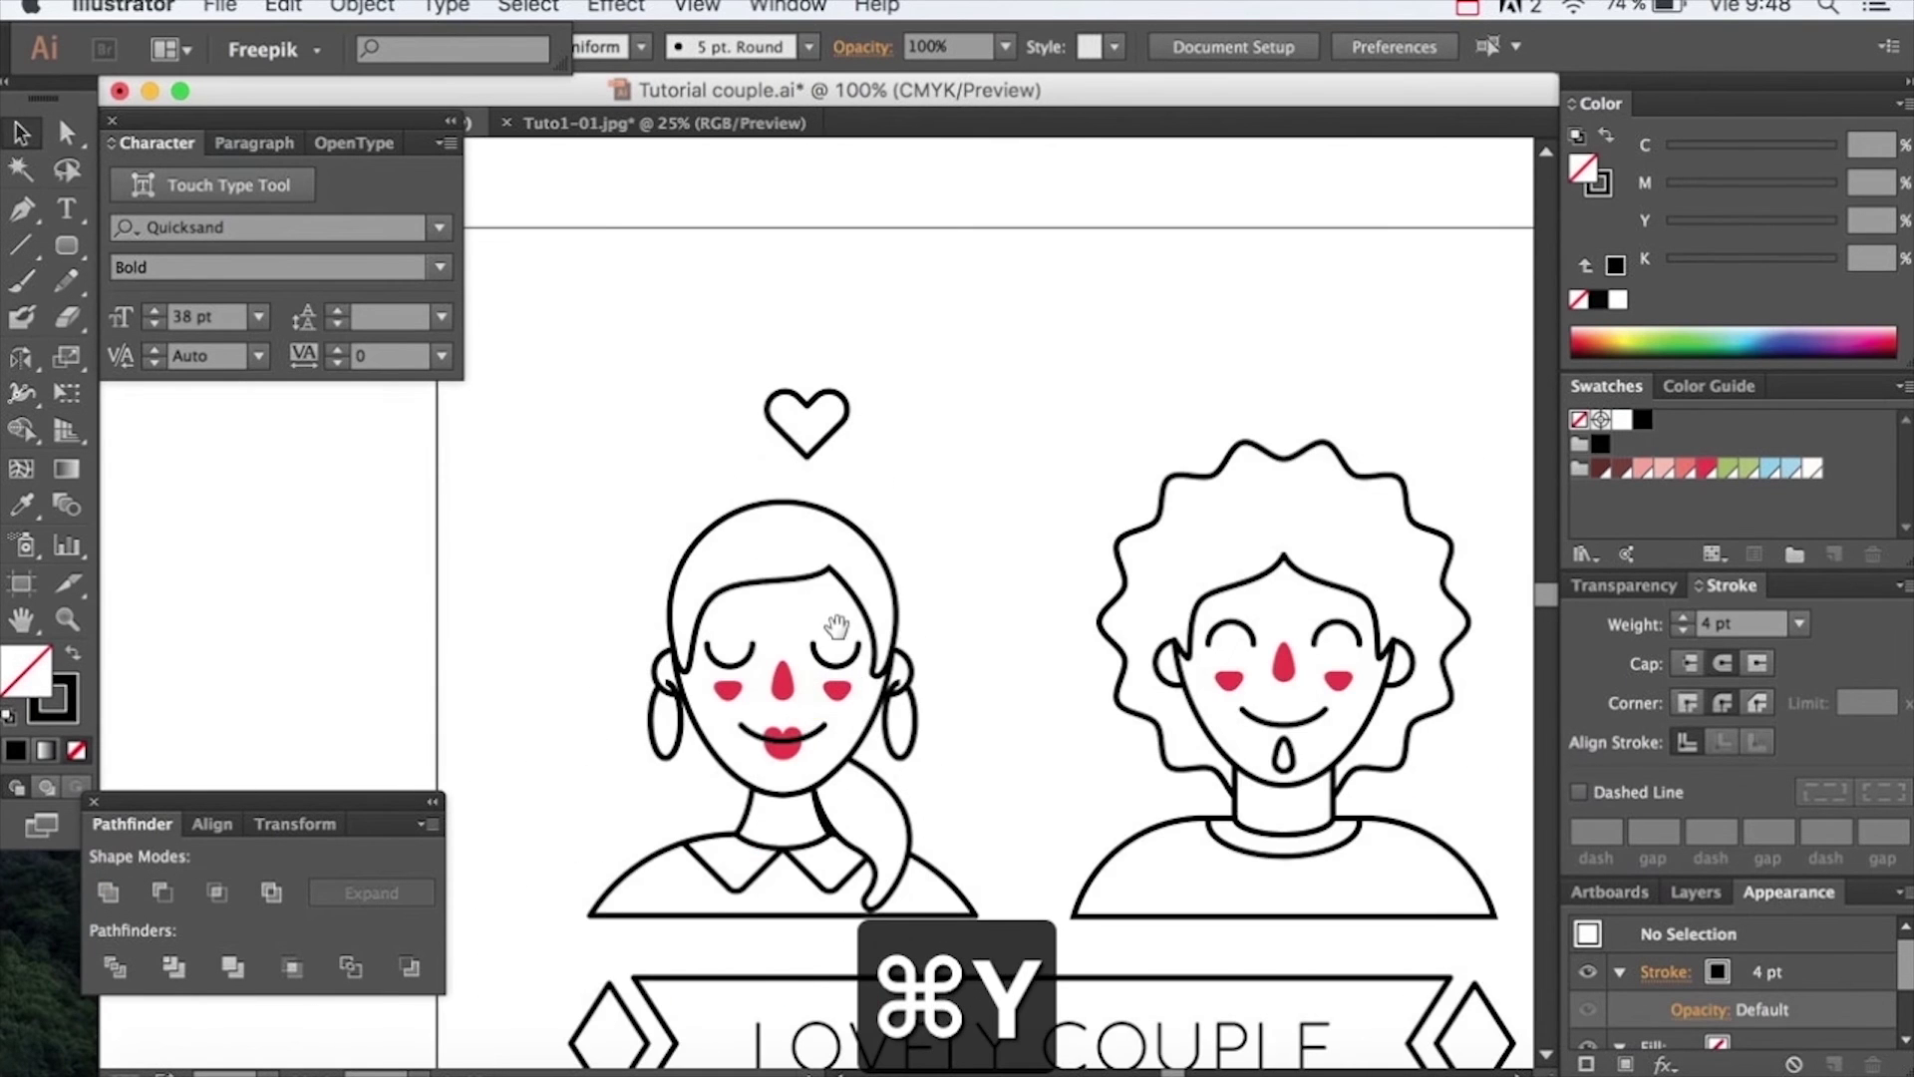
# Alt-drag copies of the heart to spots around the two portraits
pyautogui.moveTo(808, 601); pyautogui.dragTo(766, 490)
pyautogui.moveTo(822, 589); pyautogui.dragTo(736, 556)
pyautogui.press('super+minus')
pyautogui.moveTo(765, 418); pyautogui.dragTo(1244, 653)
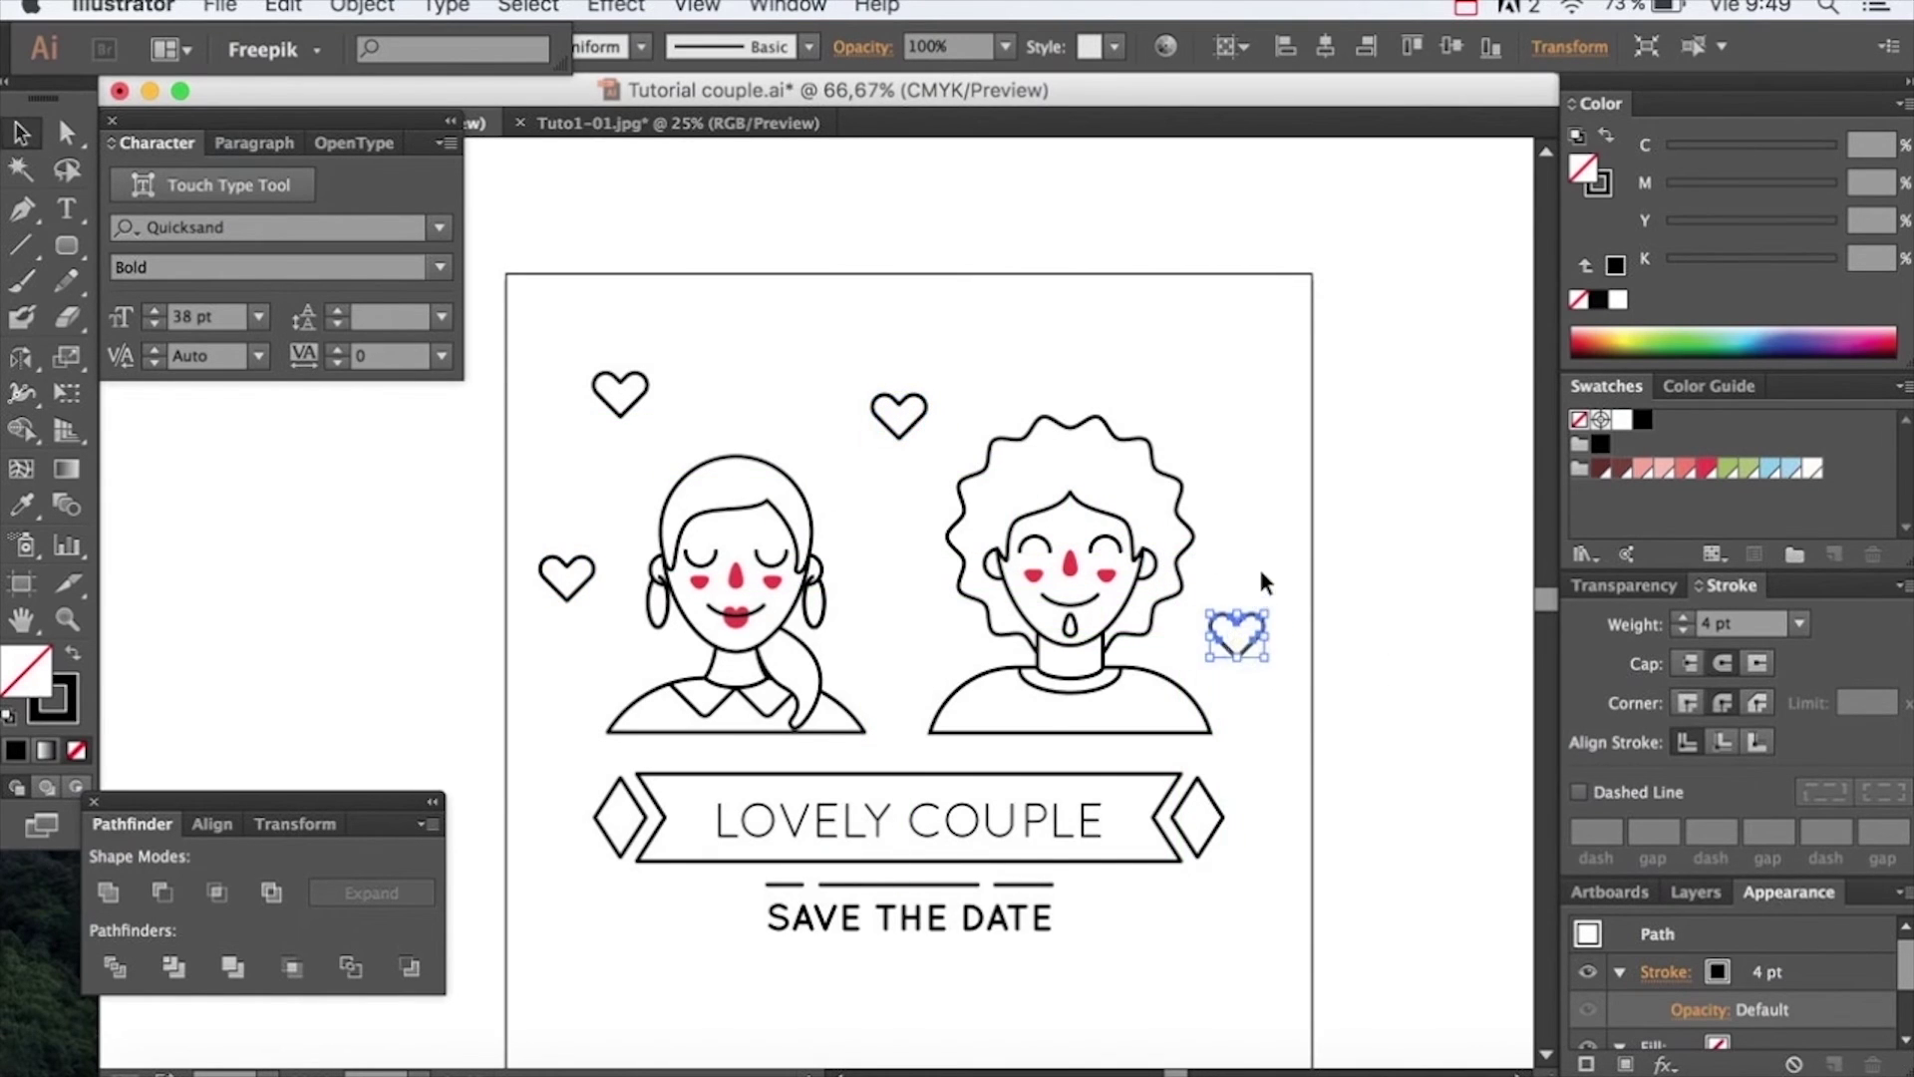
pyautogui.click(1271, 487)
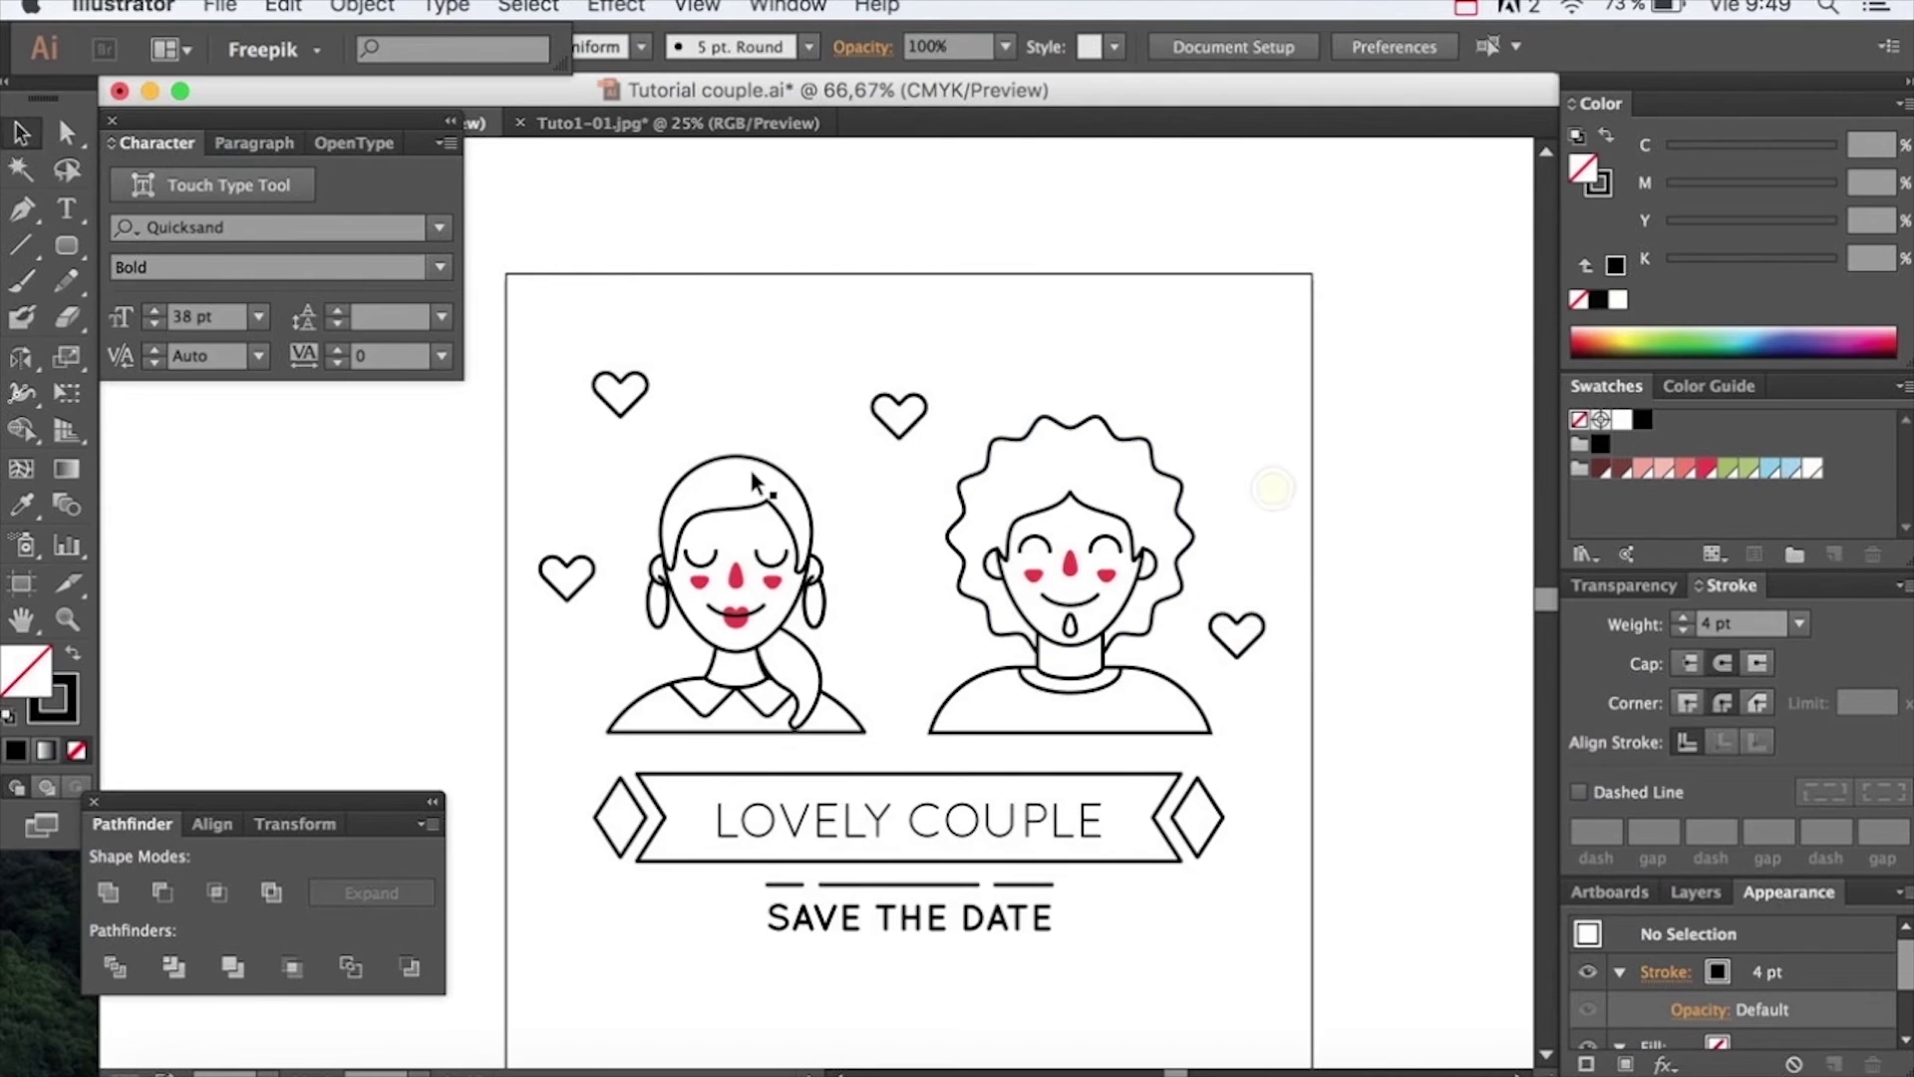
# Move the woman's whole portrait slightly to the right
pyautogui.moveTo(844, 736); pyautogui.dragTo(844, 738)
pyautogui.moveTo(793, 602); pyautogui.dragTo(788, 553)
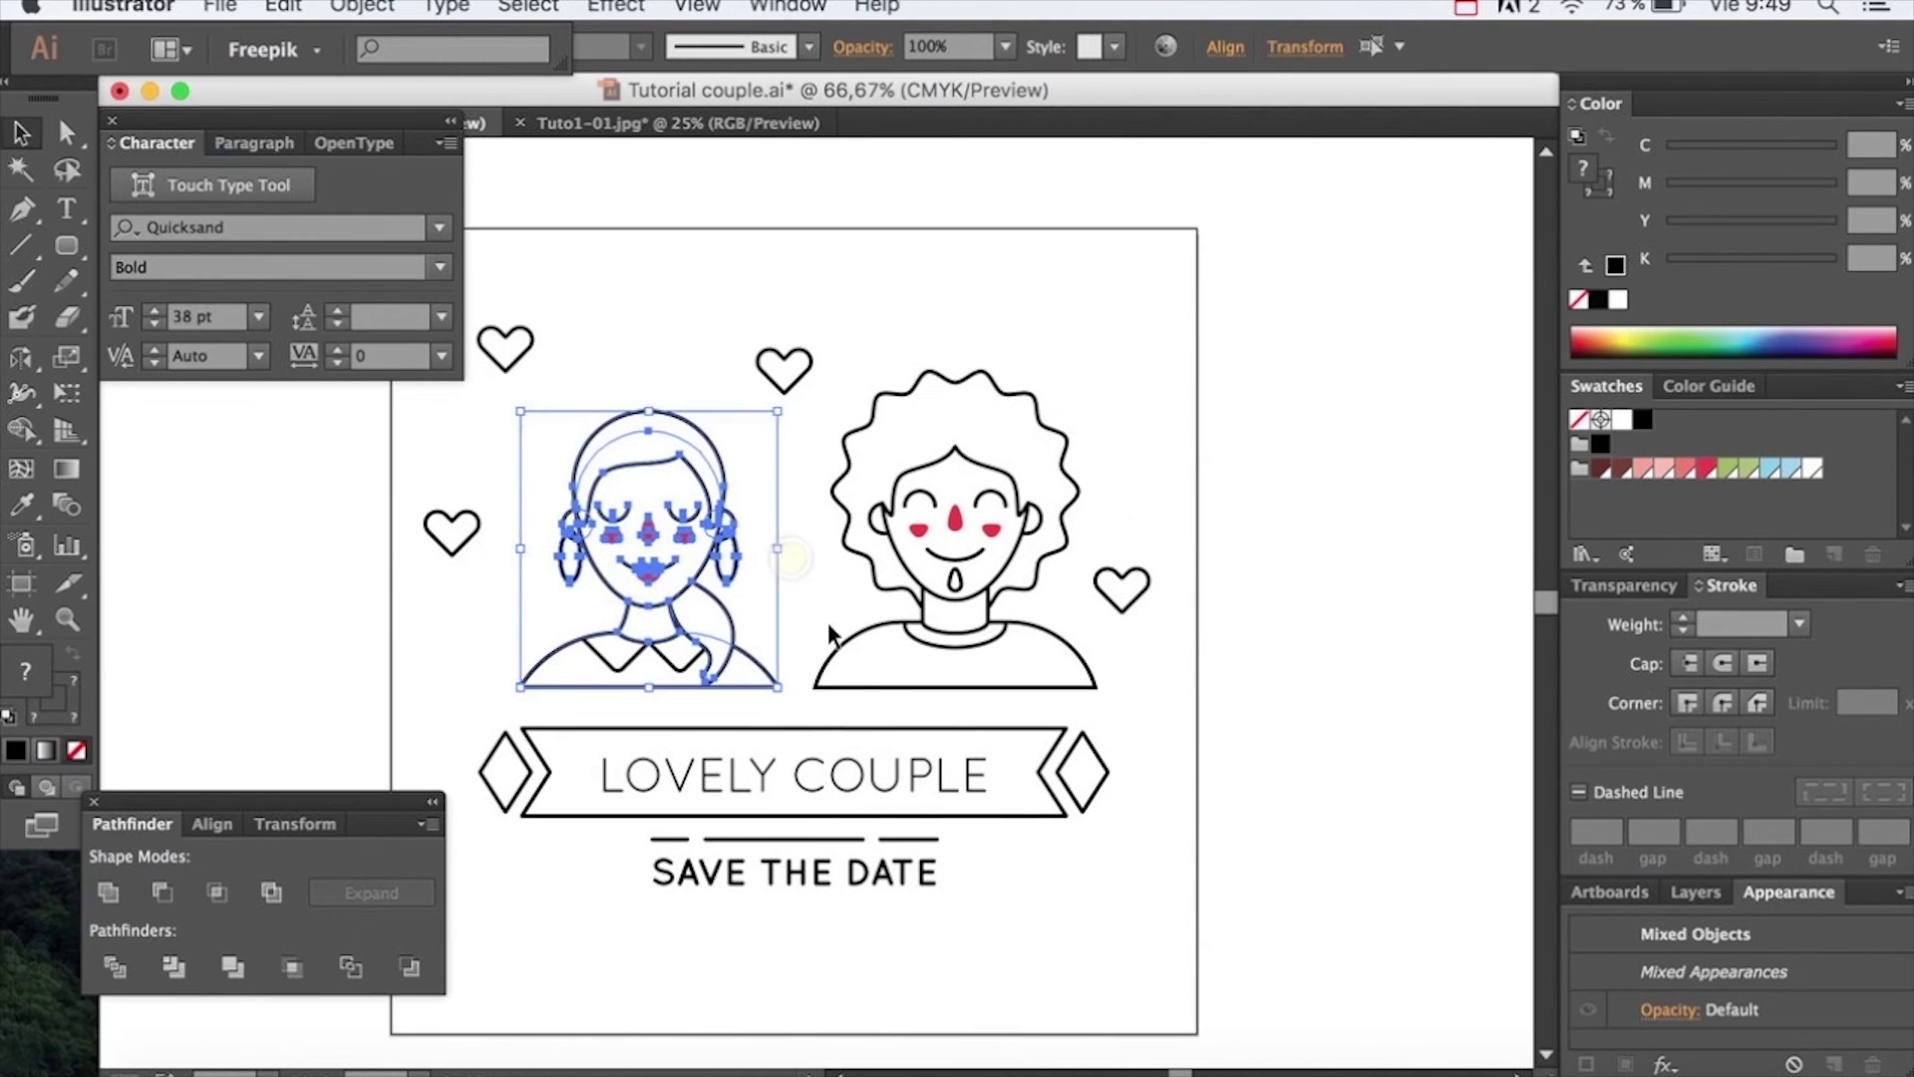
pyautogui.click(836, 679)
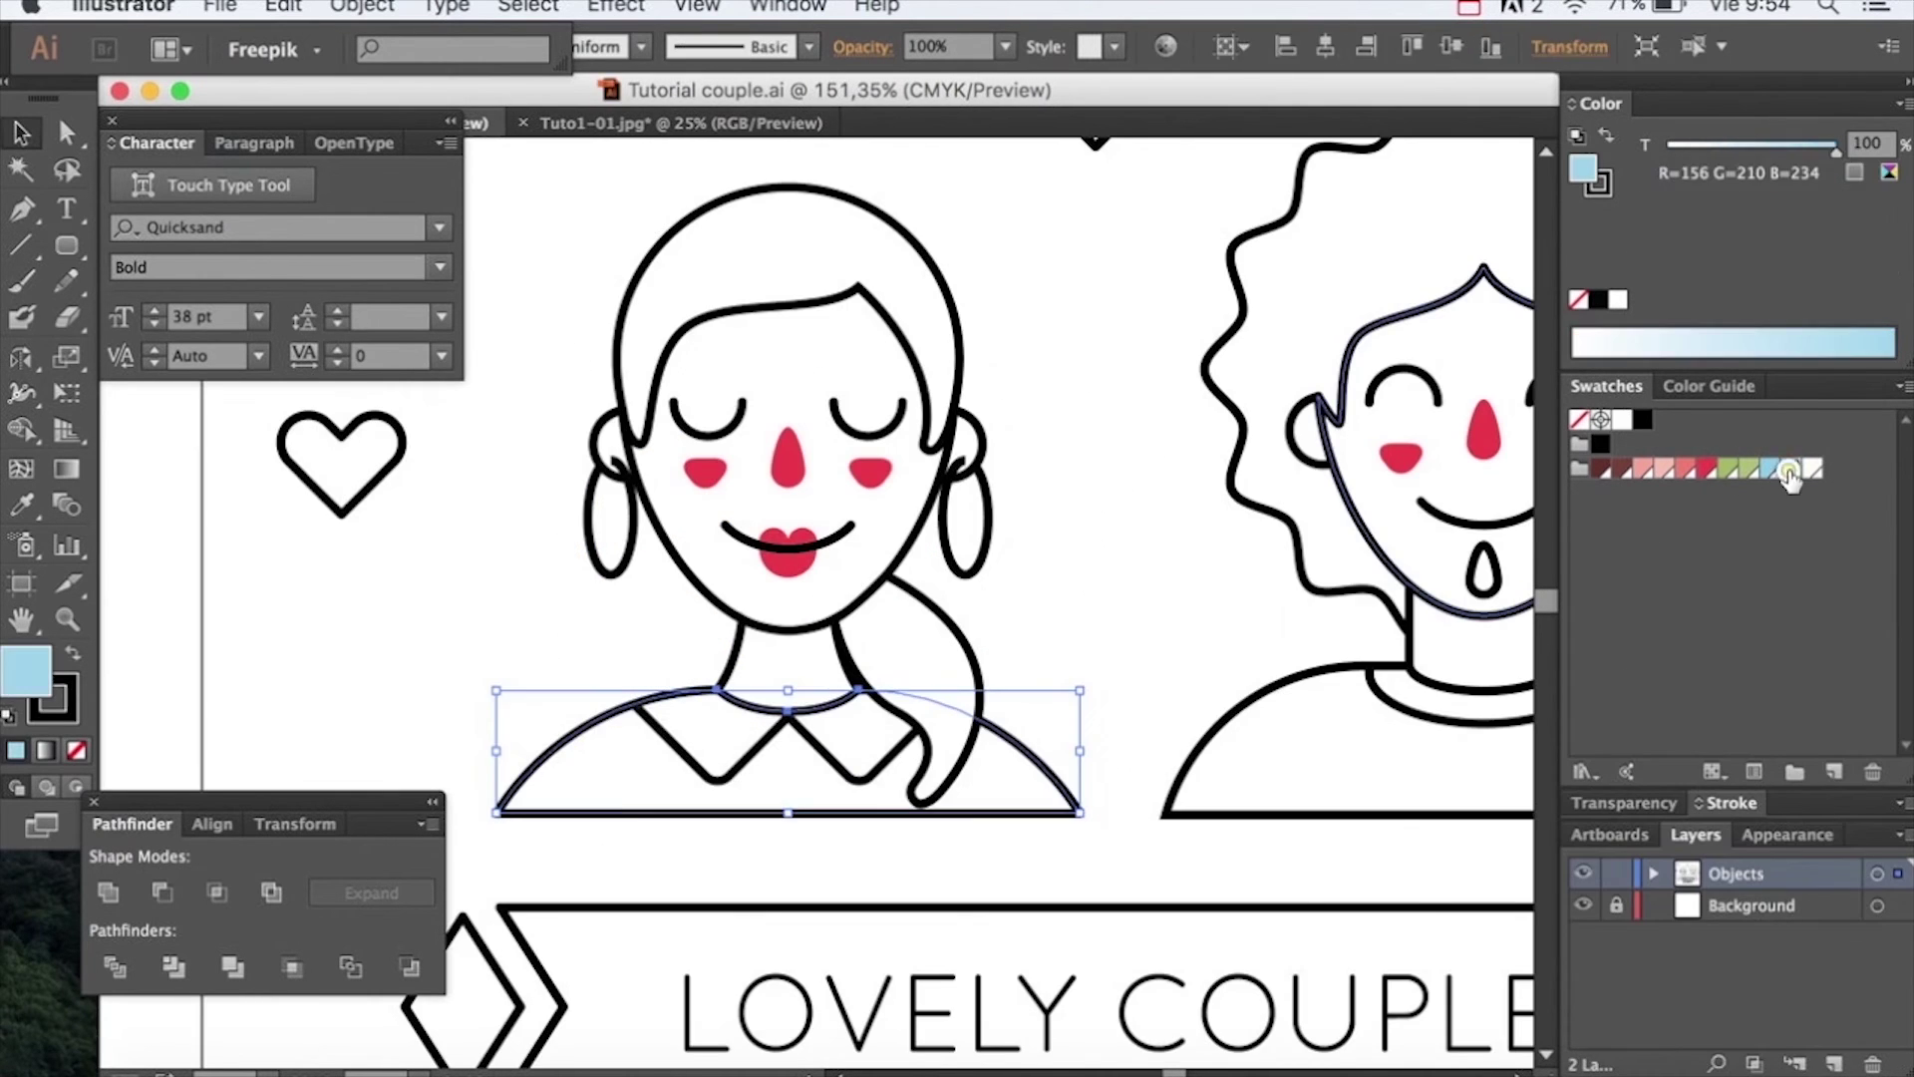
# Clear the woman's eye fill, colour her neck and ears pink, and fill the banner pink
pyautogui.click(708, 435)
pyautogui.keyDown('shift'); pyautogui.click(869, 436); pyautogui.keyUp('shift')
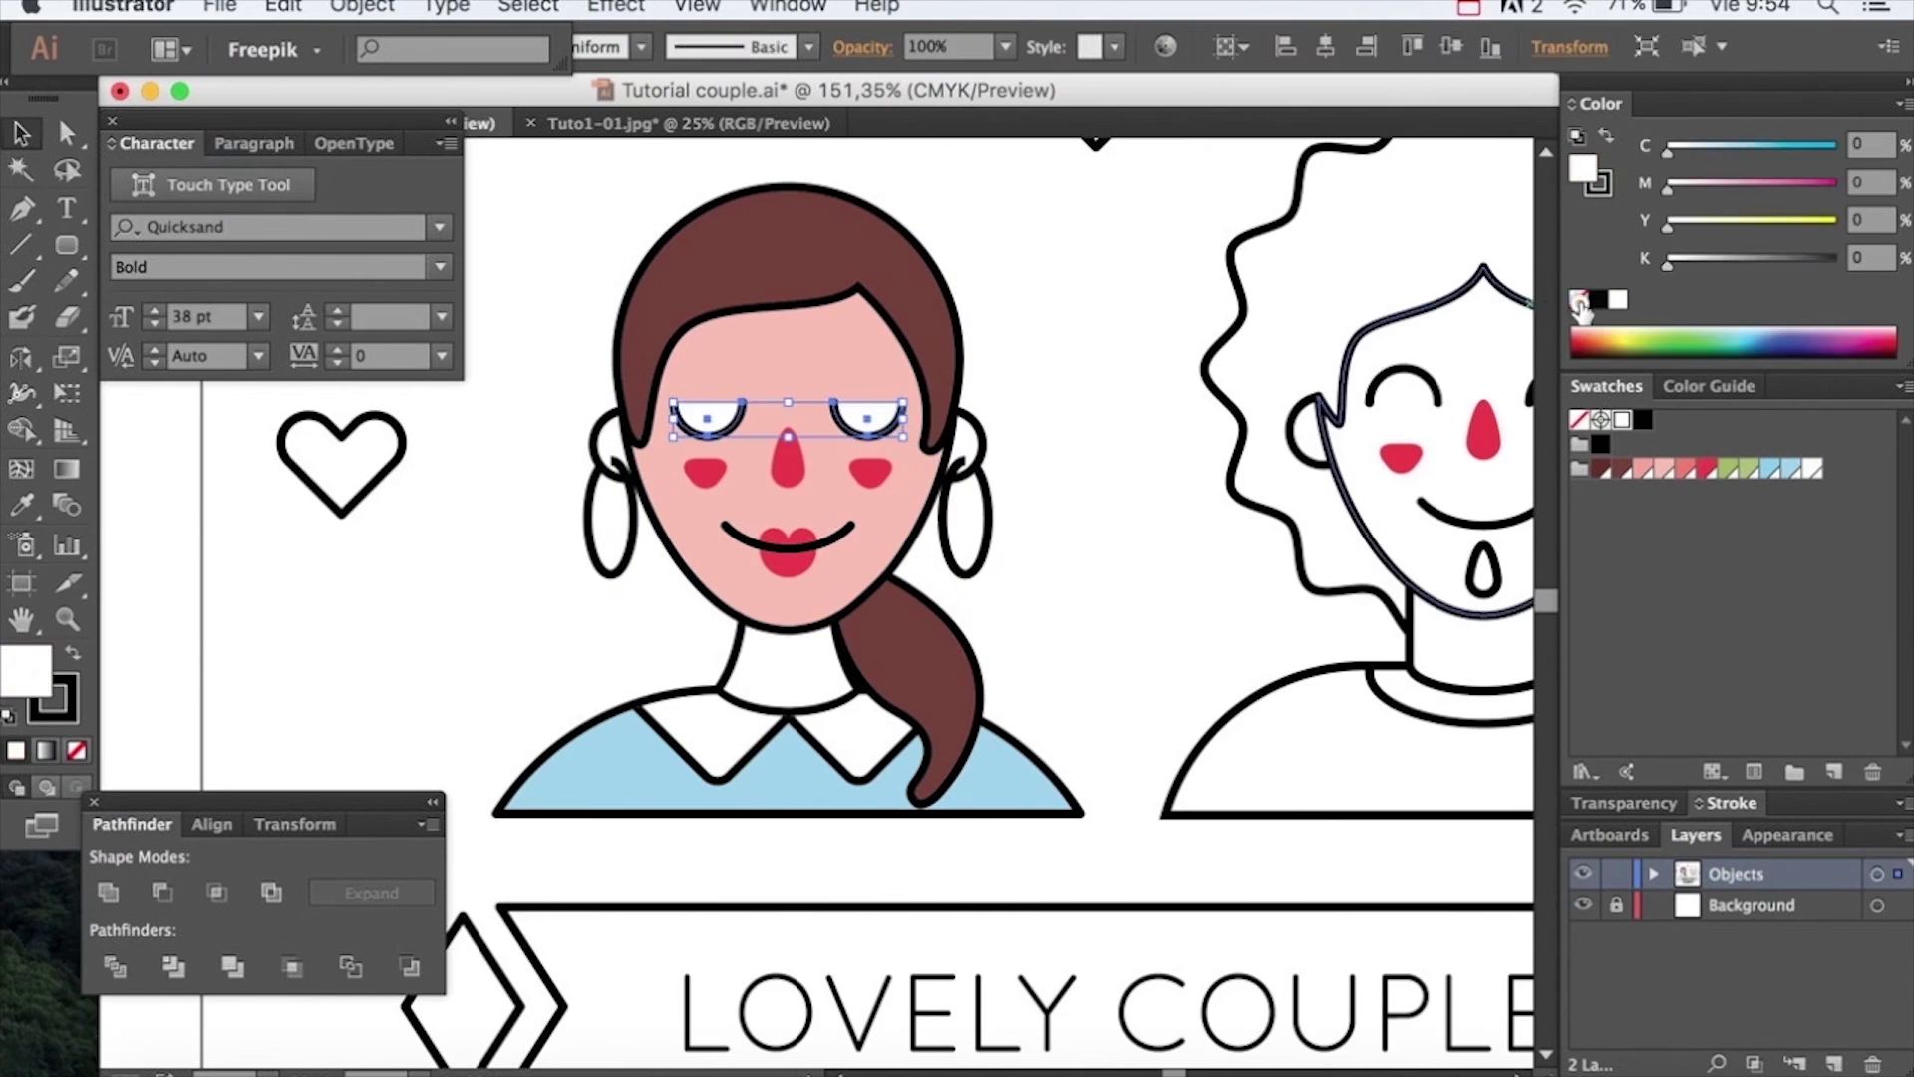
pyautogui.click(788, 668)
pyautogui.click(1643, 468)
pyautogui.click(596, 439)
pyautogui.keyDown('shift'); pyautogui.click(981, 439); pyautogui.keyUp('shift')
pyautogui.click(1643, 467)
pyautogui.keyDown('alt'); pyautogui.keyDown('super'); pyautogui.click(1040, 566); pyautogui.keyUp('super'); pyautogui.keyUp('alt')
pyautogui.click(1057, 769)
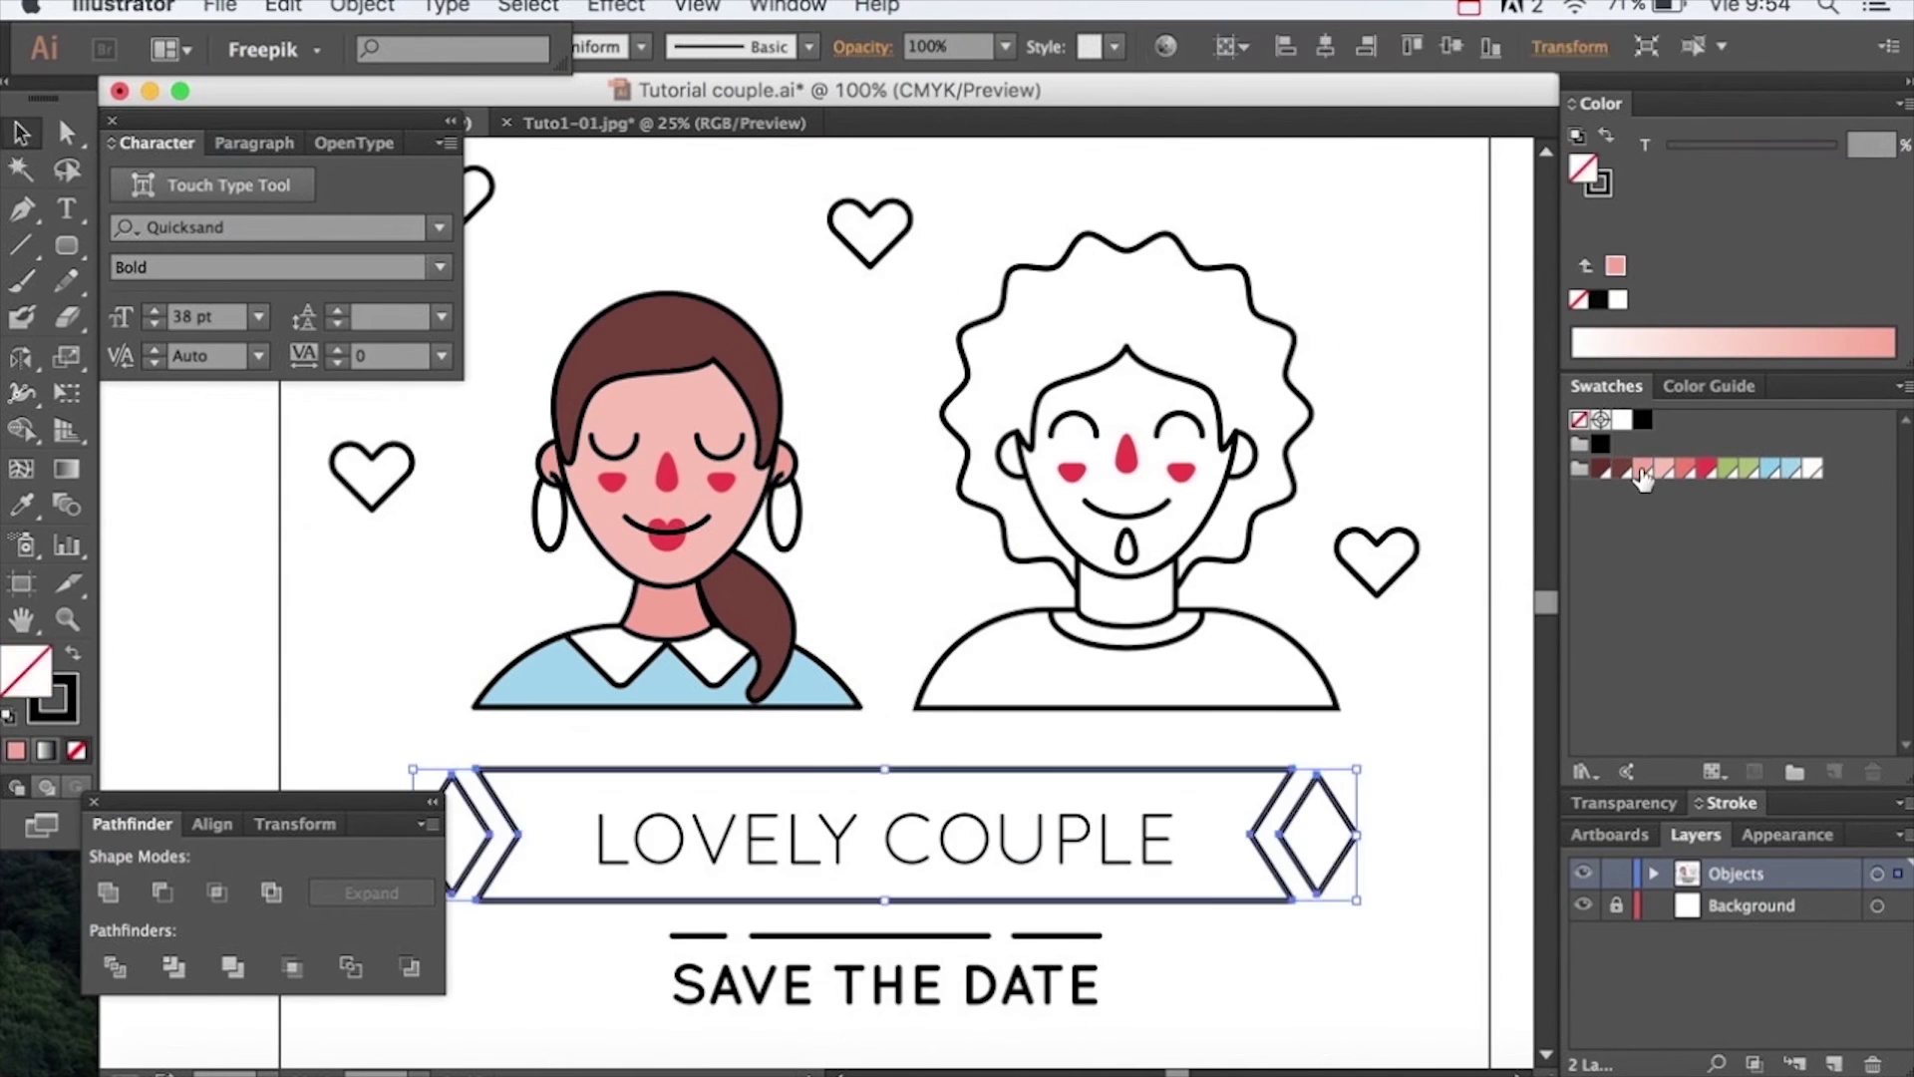
pyautogui.click(1643, 468)
pyautogui.hscroll(1, 1107, 638)
# Fill the man's shirt green, his neck pink and his hair brown
pyautogui.click(1236, 618)
pyautogui.click(1748, 468)
pyautogui.press('super+z')
pyautogui.click(1749, 467)
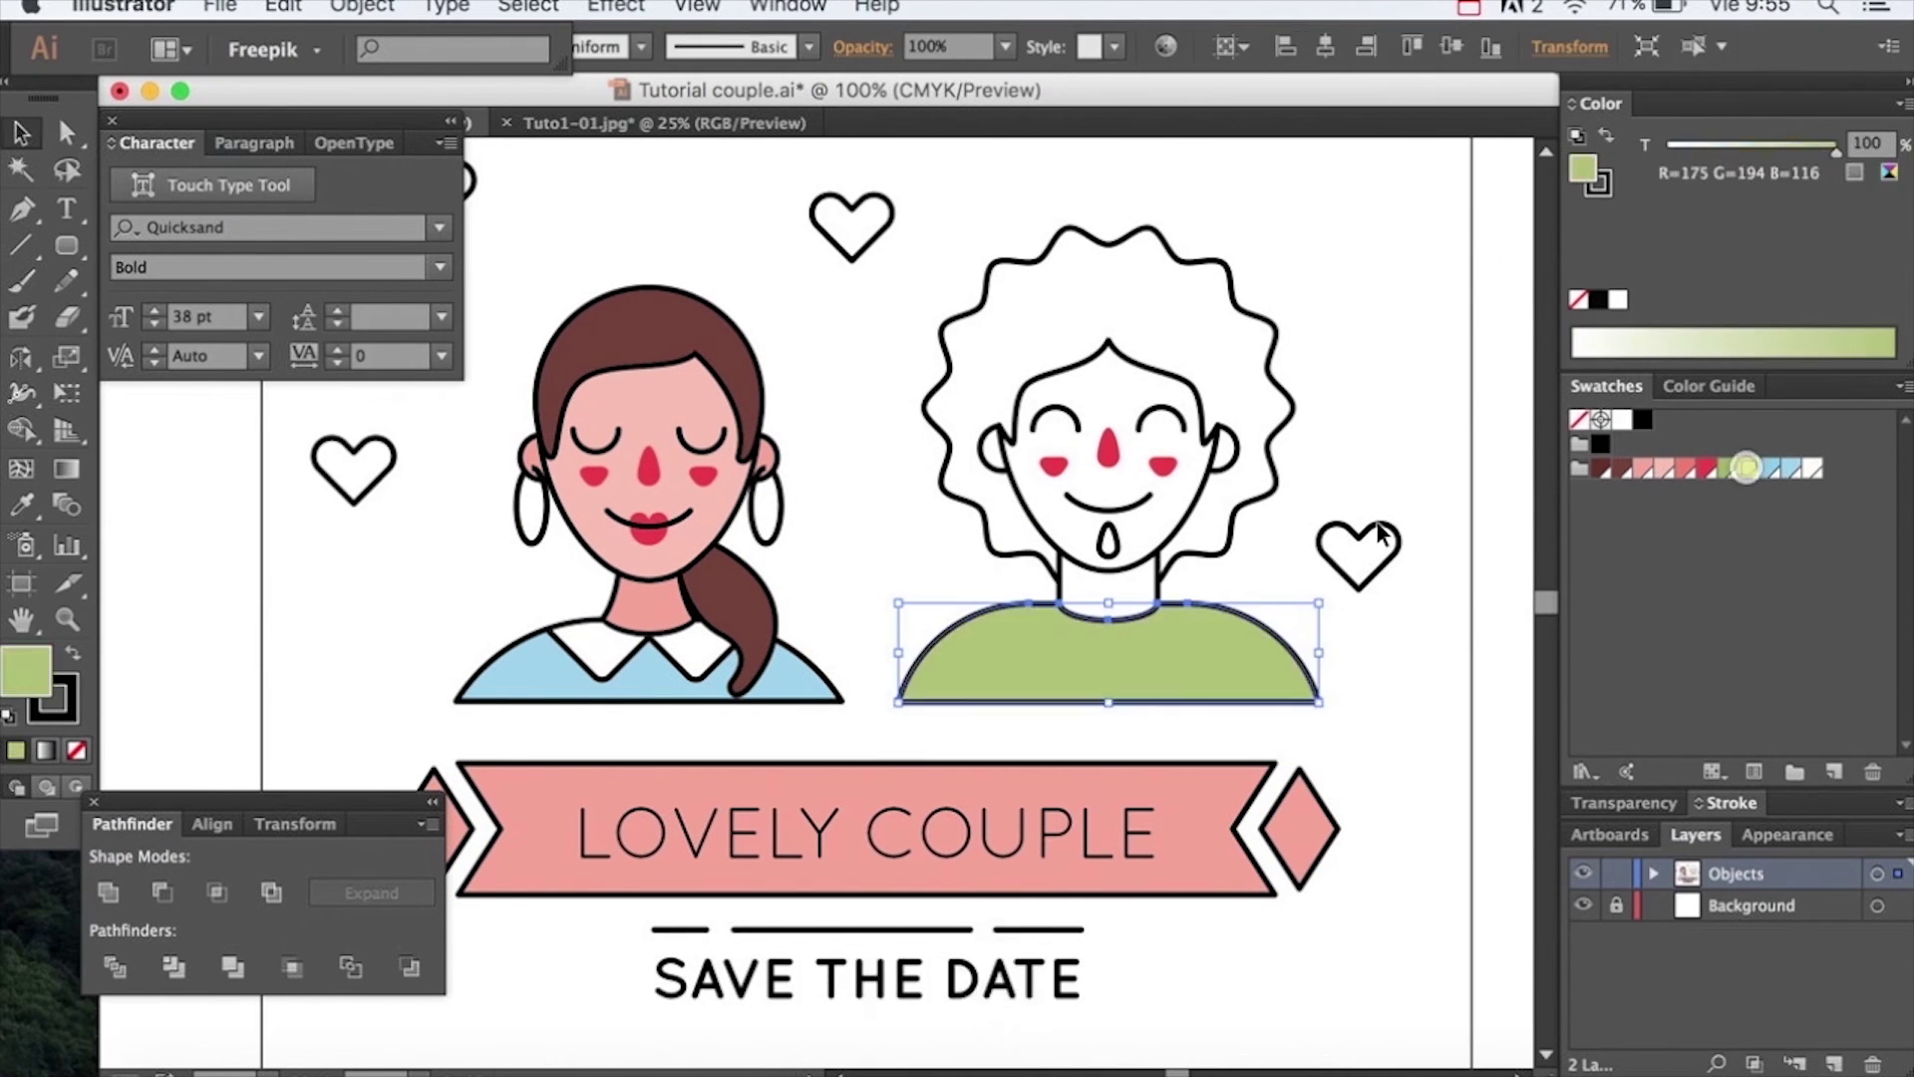
pyautogui.scroll(3, 1176, 618)
pyautogui.click(1177, 630)
pyautogui.click(1643, 468)
pyautogui.click(1304, 456)
pyautogui.click(1601, 468)
pyautogui.scroll(2, 1306, 461)
pyautogui.click(1623, 469)
# Colour the man's face and ears pink, clear his eye fill, make the goatee brown, and group his parts
pyautogui.click(1207, 584)
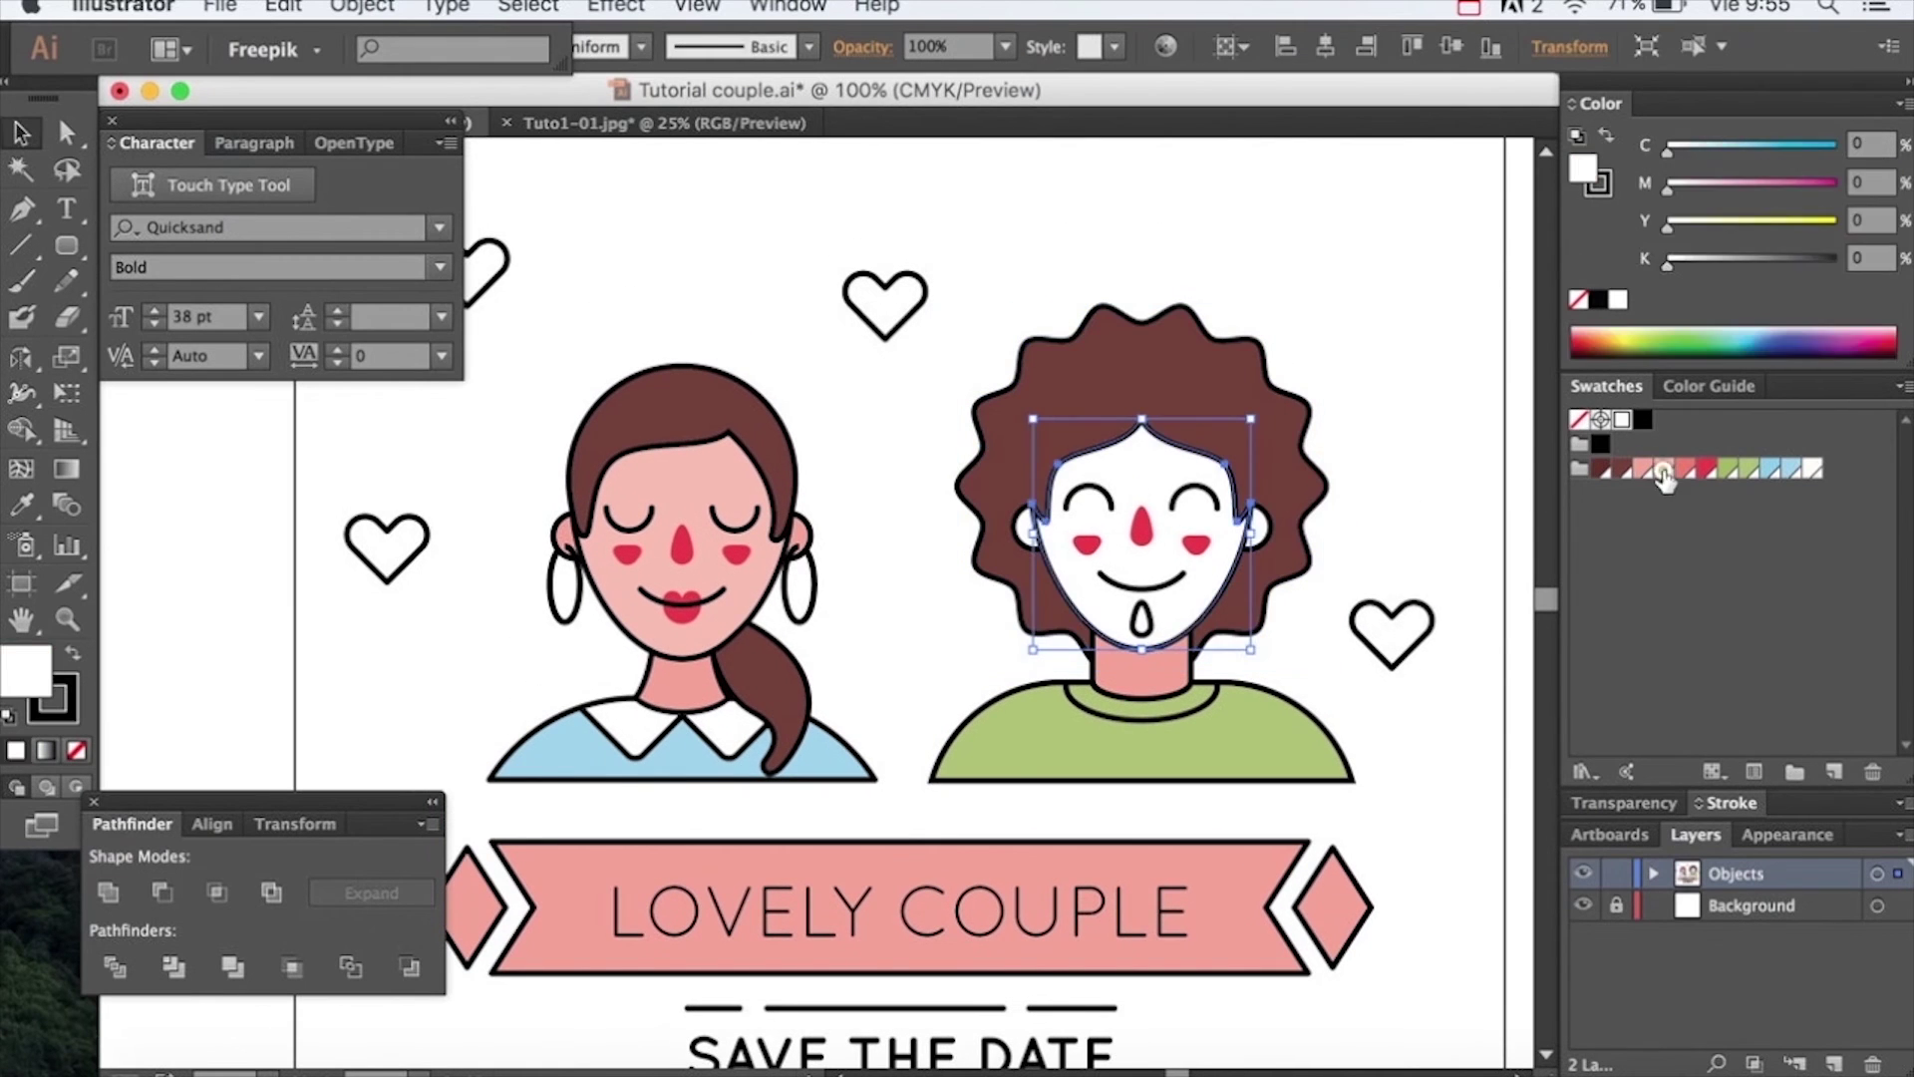
pyautogui.click(1664, 469)
pyautogui.click(1141, 620)
pyautogui.click(1259, 529)
pyautogui.click(1664, 469)
pyautogui.press('super+g')
pyautogui.click(1341, 493)
pyautogui.press('super+minus')
# Fill the two outer hearts pink and the remaining two hearts light blue
pyautogui.click(632, 373)
pyautogui.keyDown('shift'); pyautogui.click(1221, 606); pyautogui.keyUp('shift')
pyautogui.click(1664, 468)
pyautogui.click(883, 388)
pyautogui.keyDown('shift'); pyautogui.click(555, 582); pyautogui.keyUp('shift')
pyautogui.click(1791, 468)
pyautogui.click(1354, 463)
pyautogui.scroll(3, 698, 698)
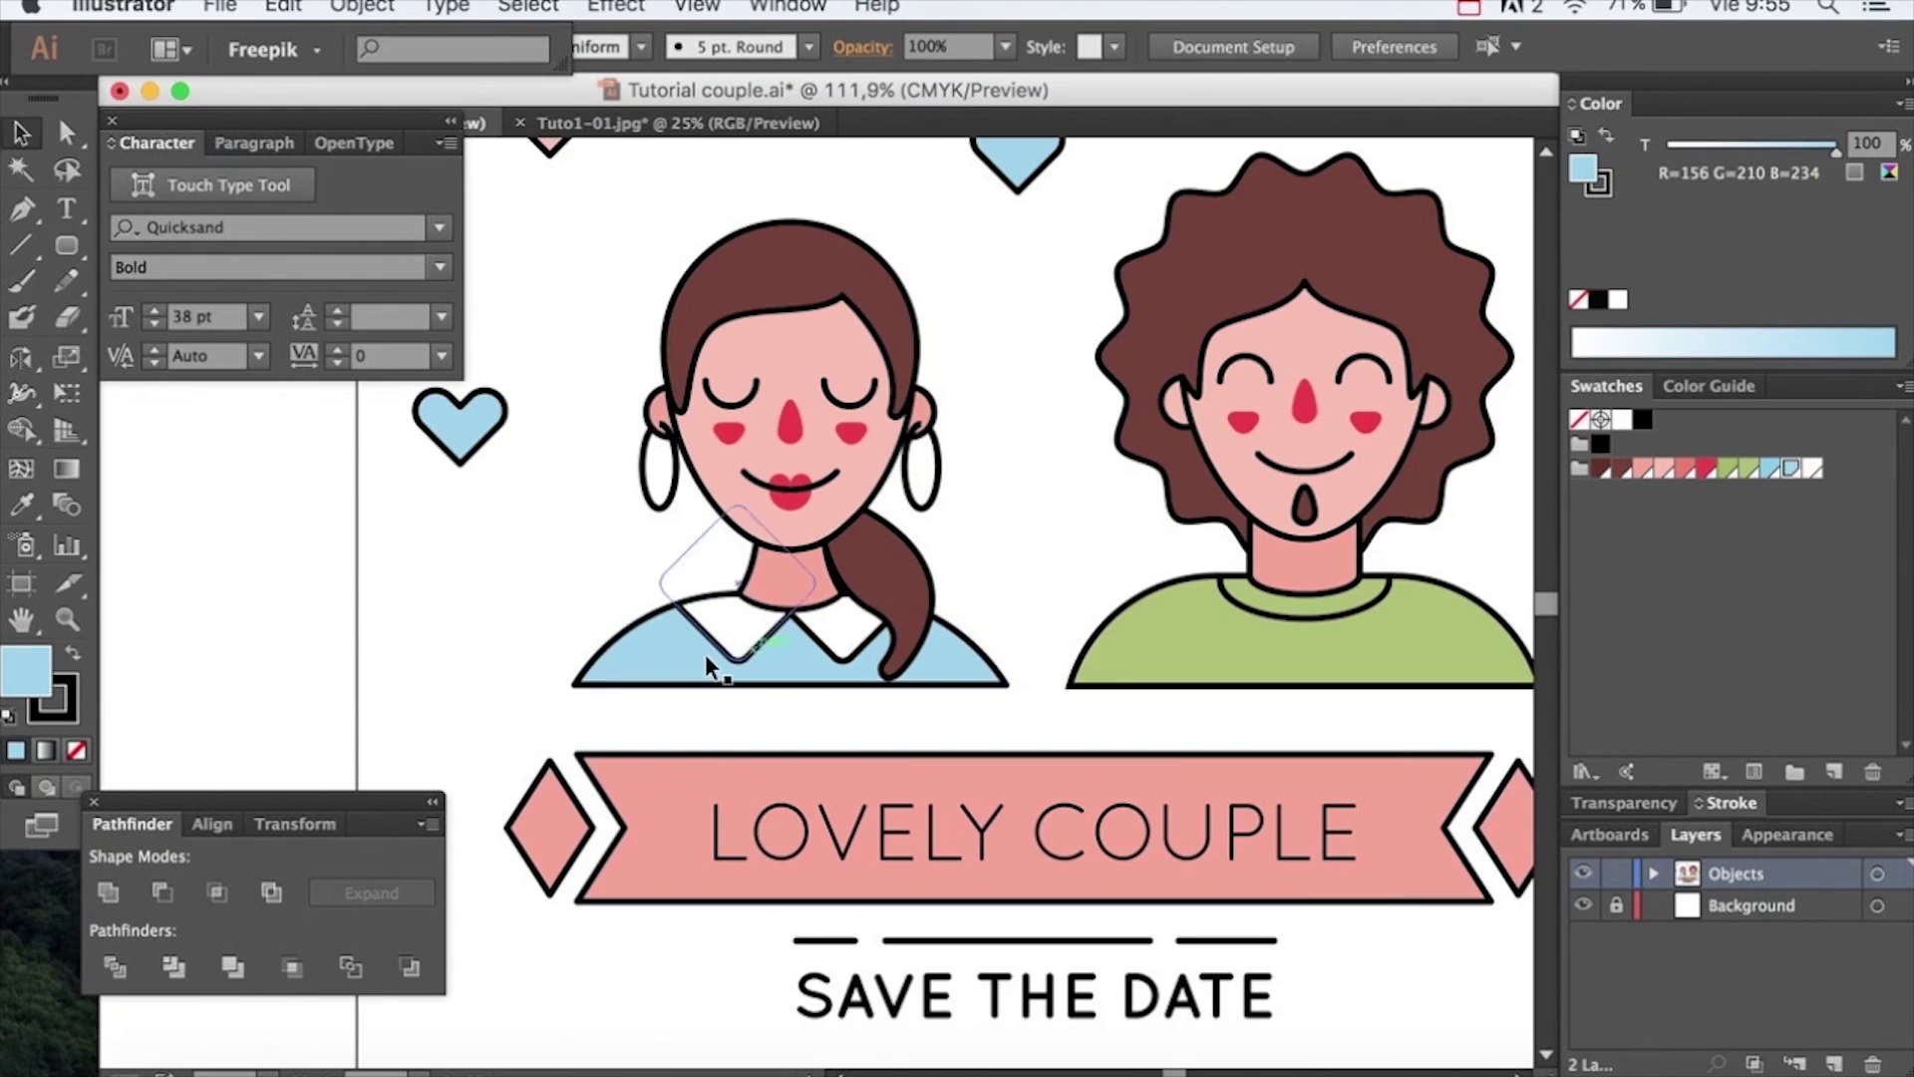
pyautogui.click(668, 650)
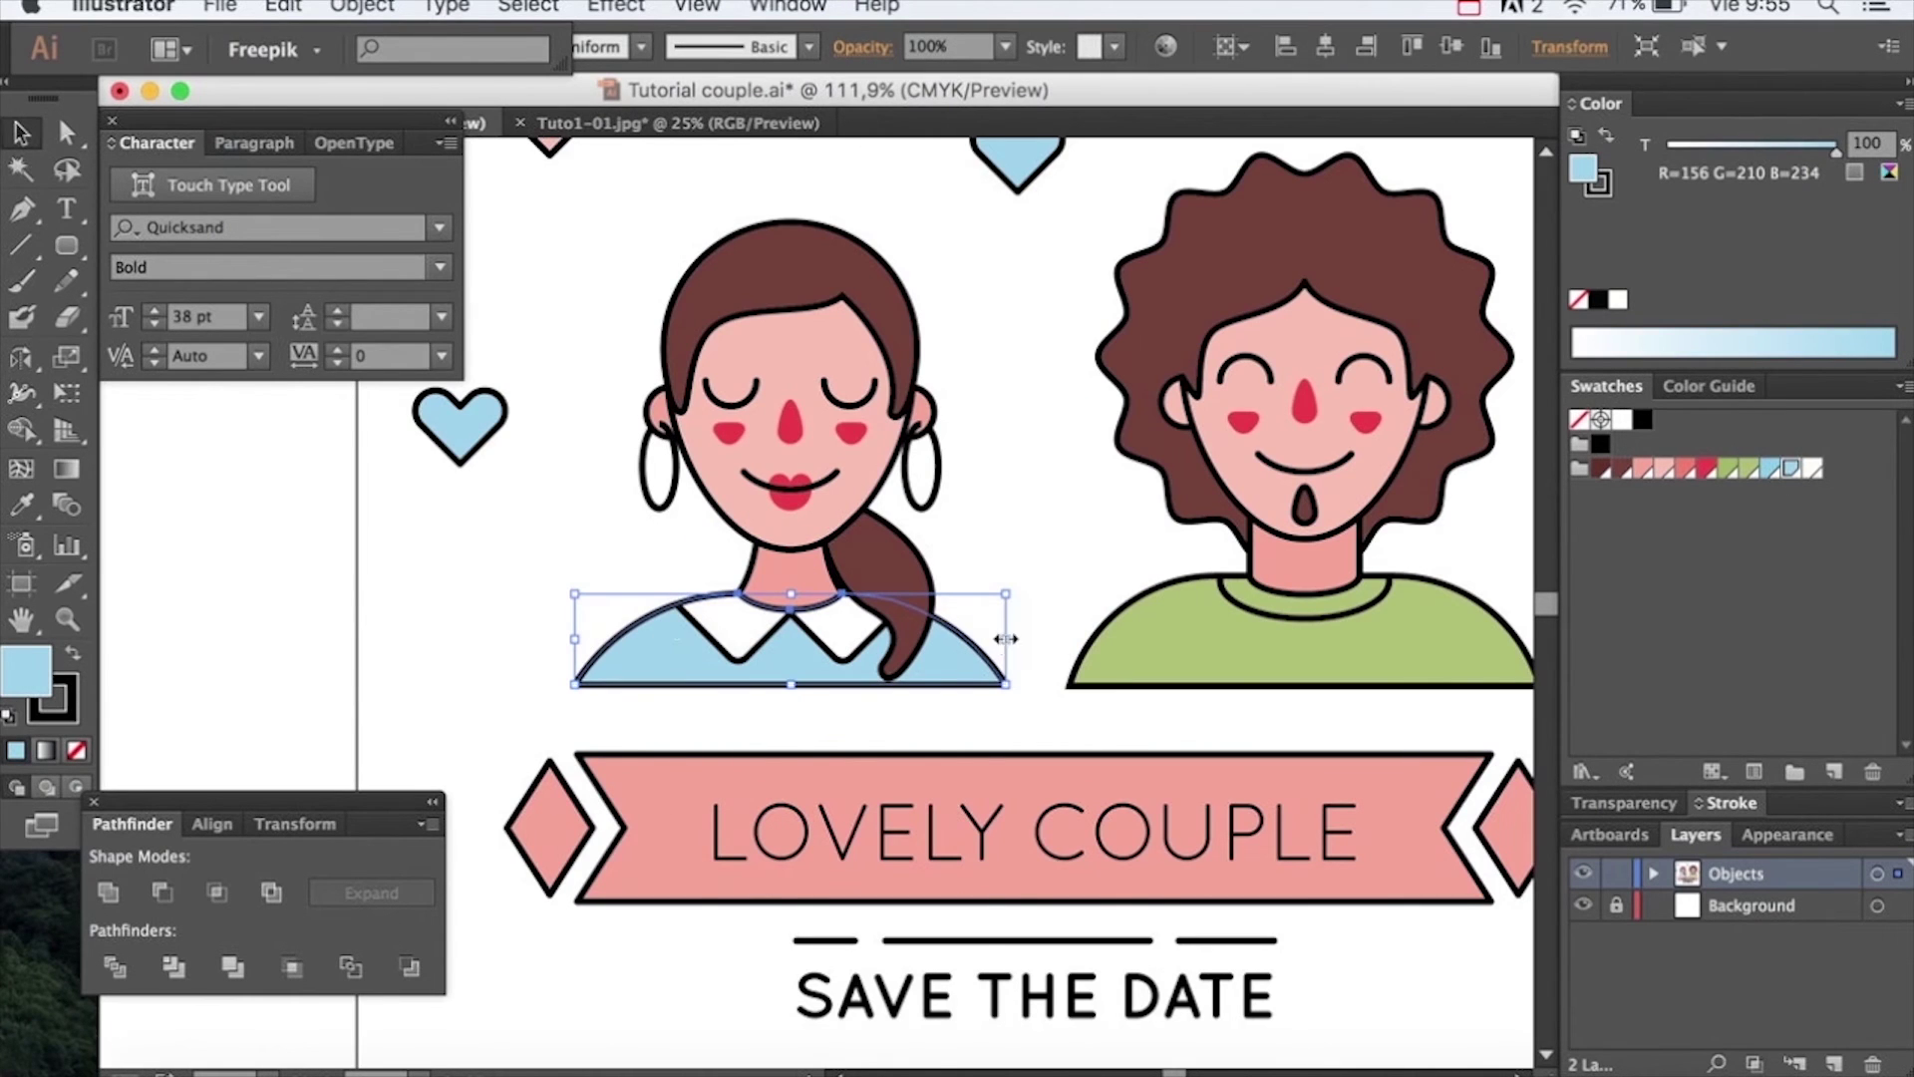
# Expand the woman's shirt with Object > Expand and isolate it for editing
pyautogui.moveTo(1019, 541); pyautogui.dragTo(1017, 542)
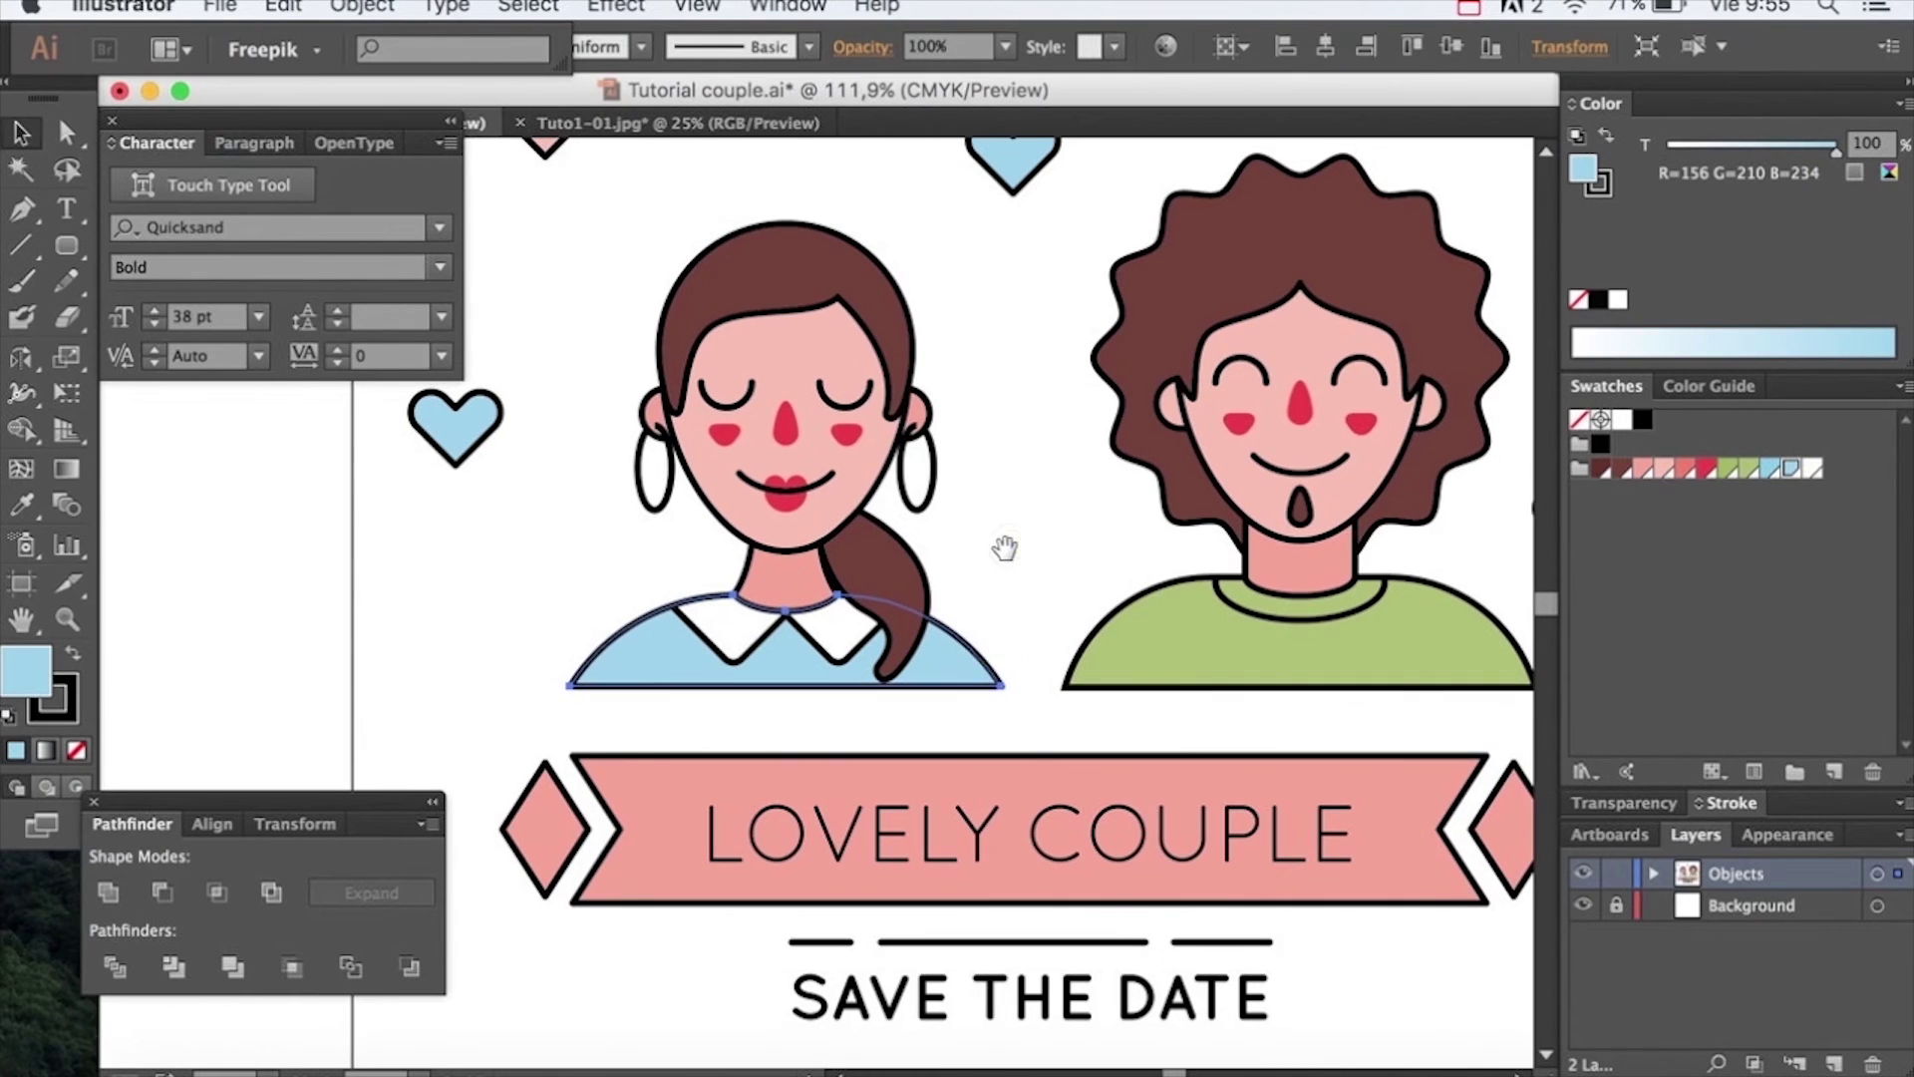
pyautogui.click(361, 8)
pyautogui.click(413, 308)
pyautogui.click(995, 778)
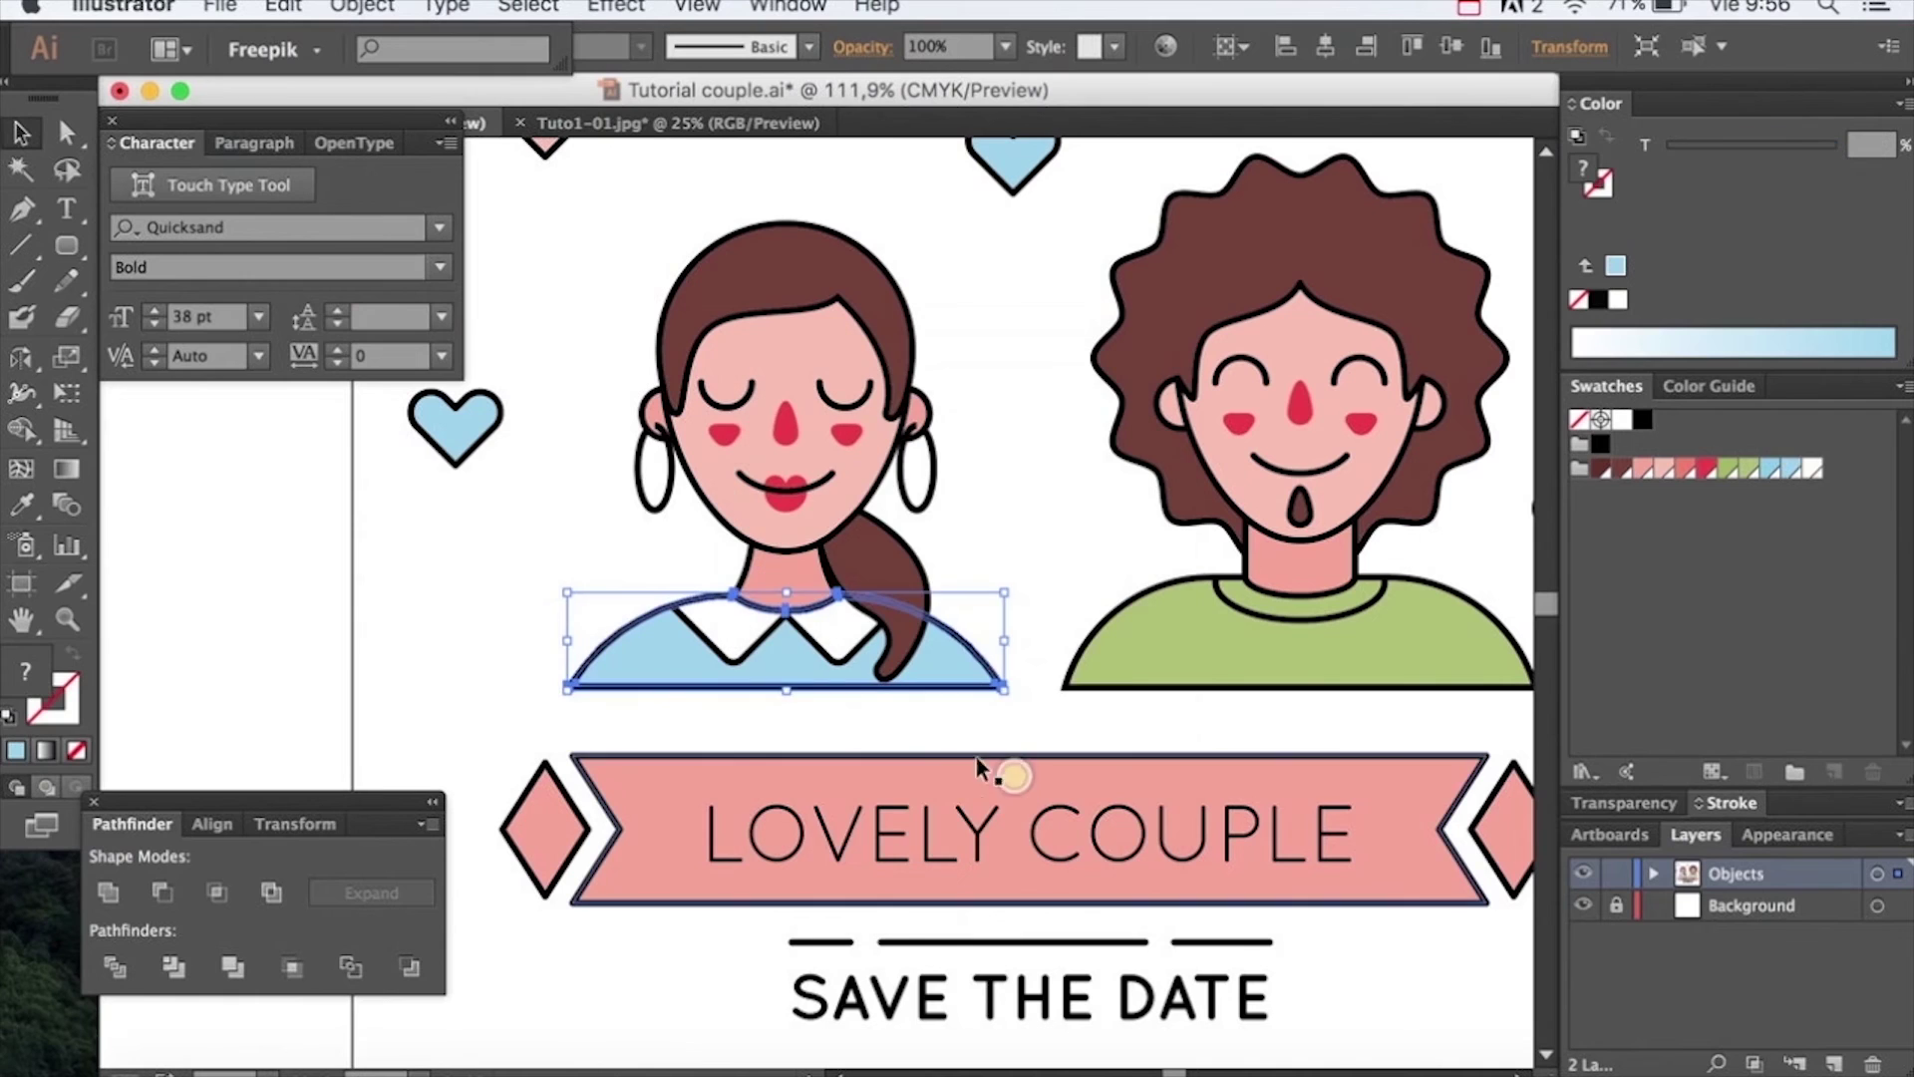
pyautogui.click(937, 819)
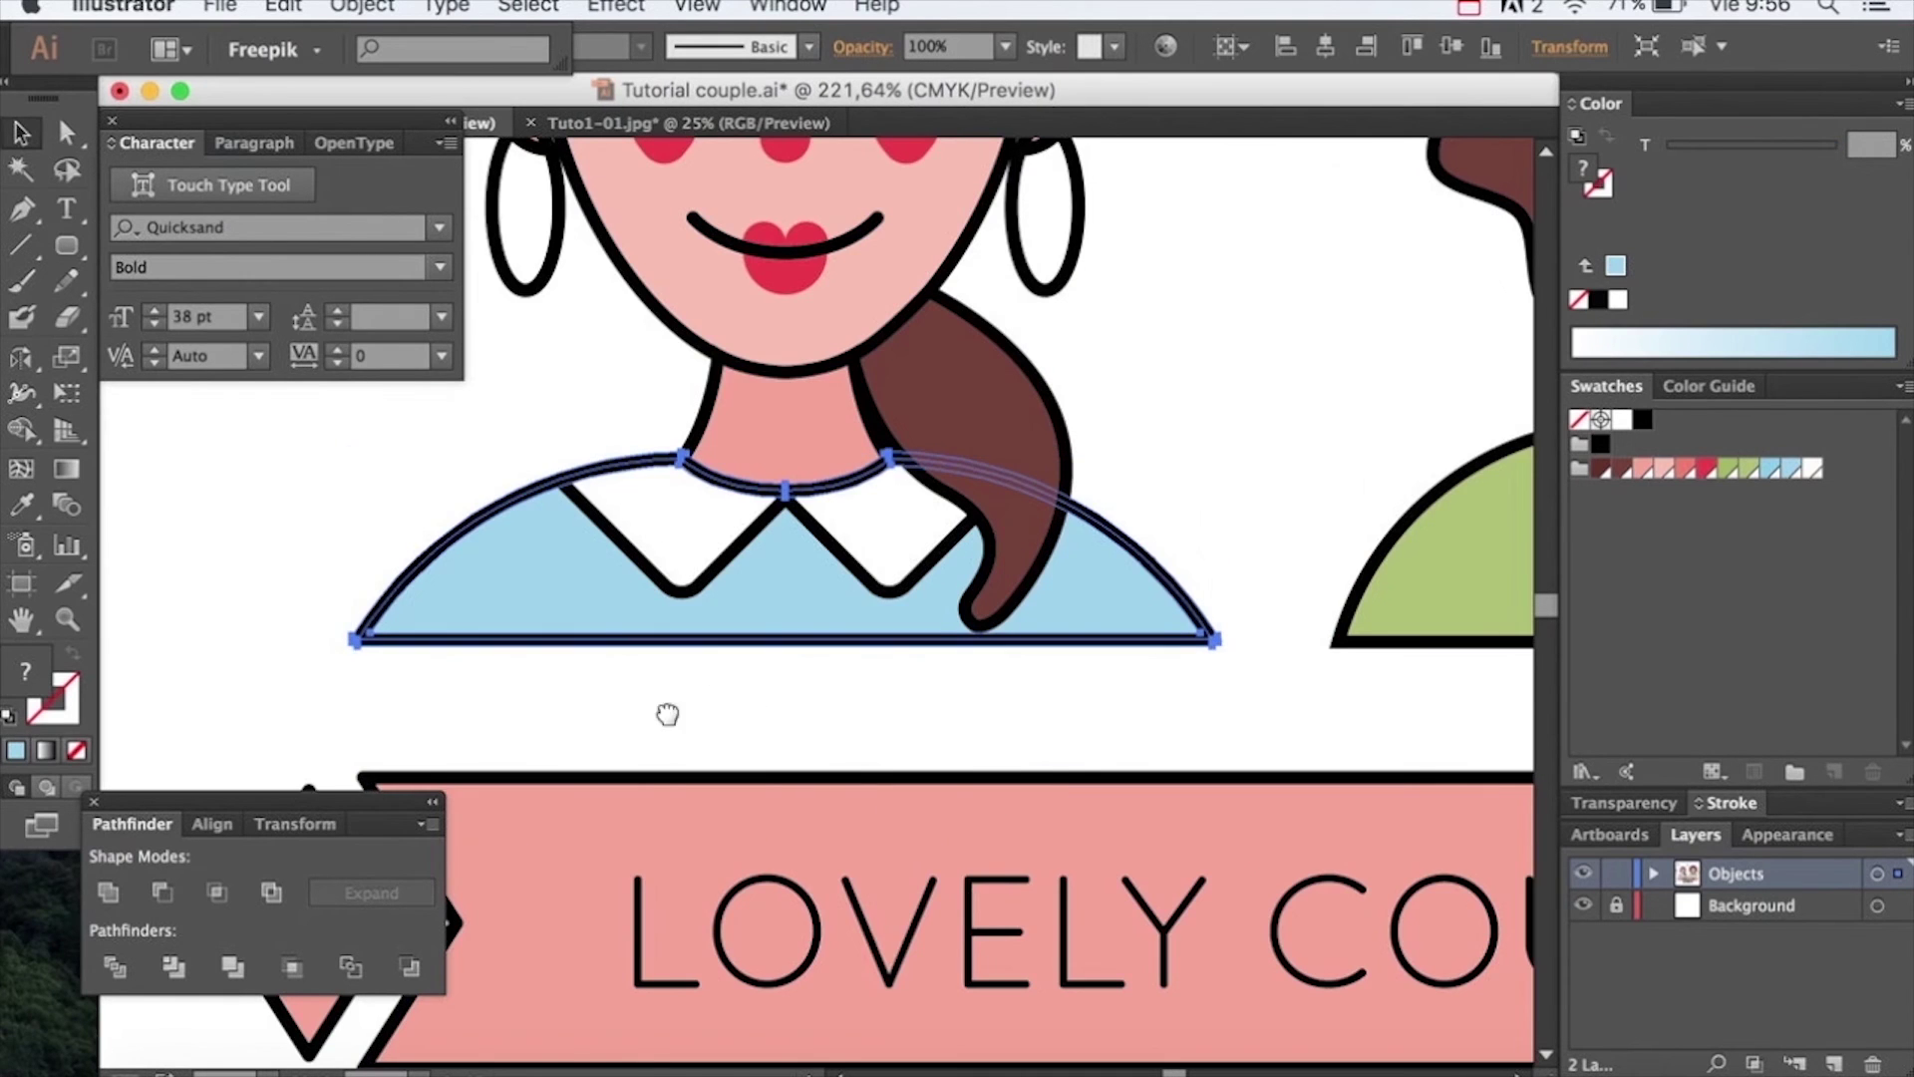
pyautogui.moveTo(663, 709); pyautogui.dragTo(688, 724)
pyautogui.click(610, 704)
pyautogui.click(595, 588)
pyautogui.doubleClick(595, 588)
pyautogui.click(595, 594)
# Paste a front copy of the shirt, erase a curve through it, and fill the left piece deeper blue
pyautogui.press('super+c')
pyautogui.press('super+f')
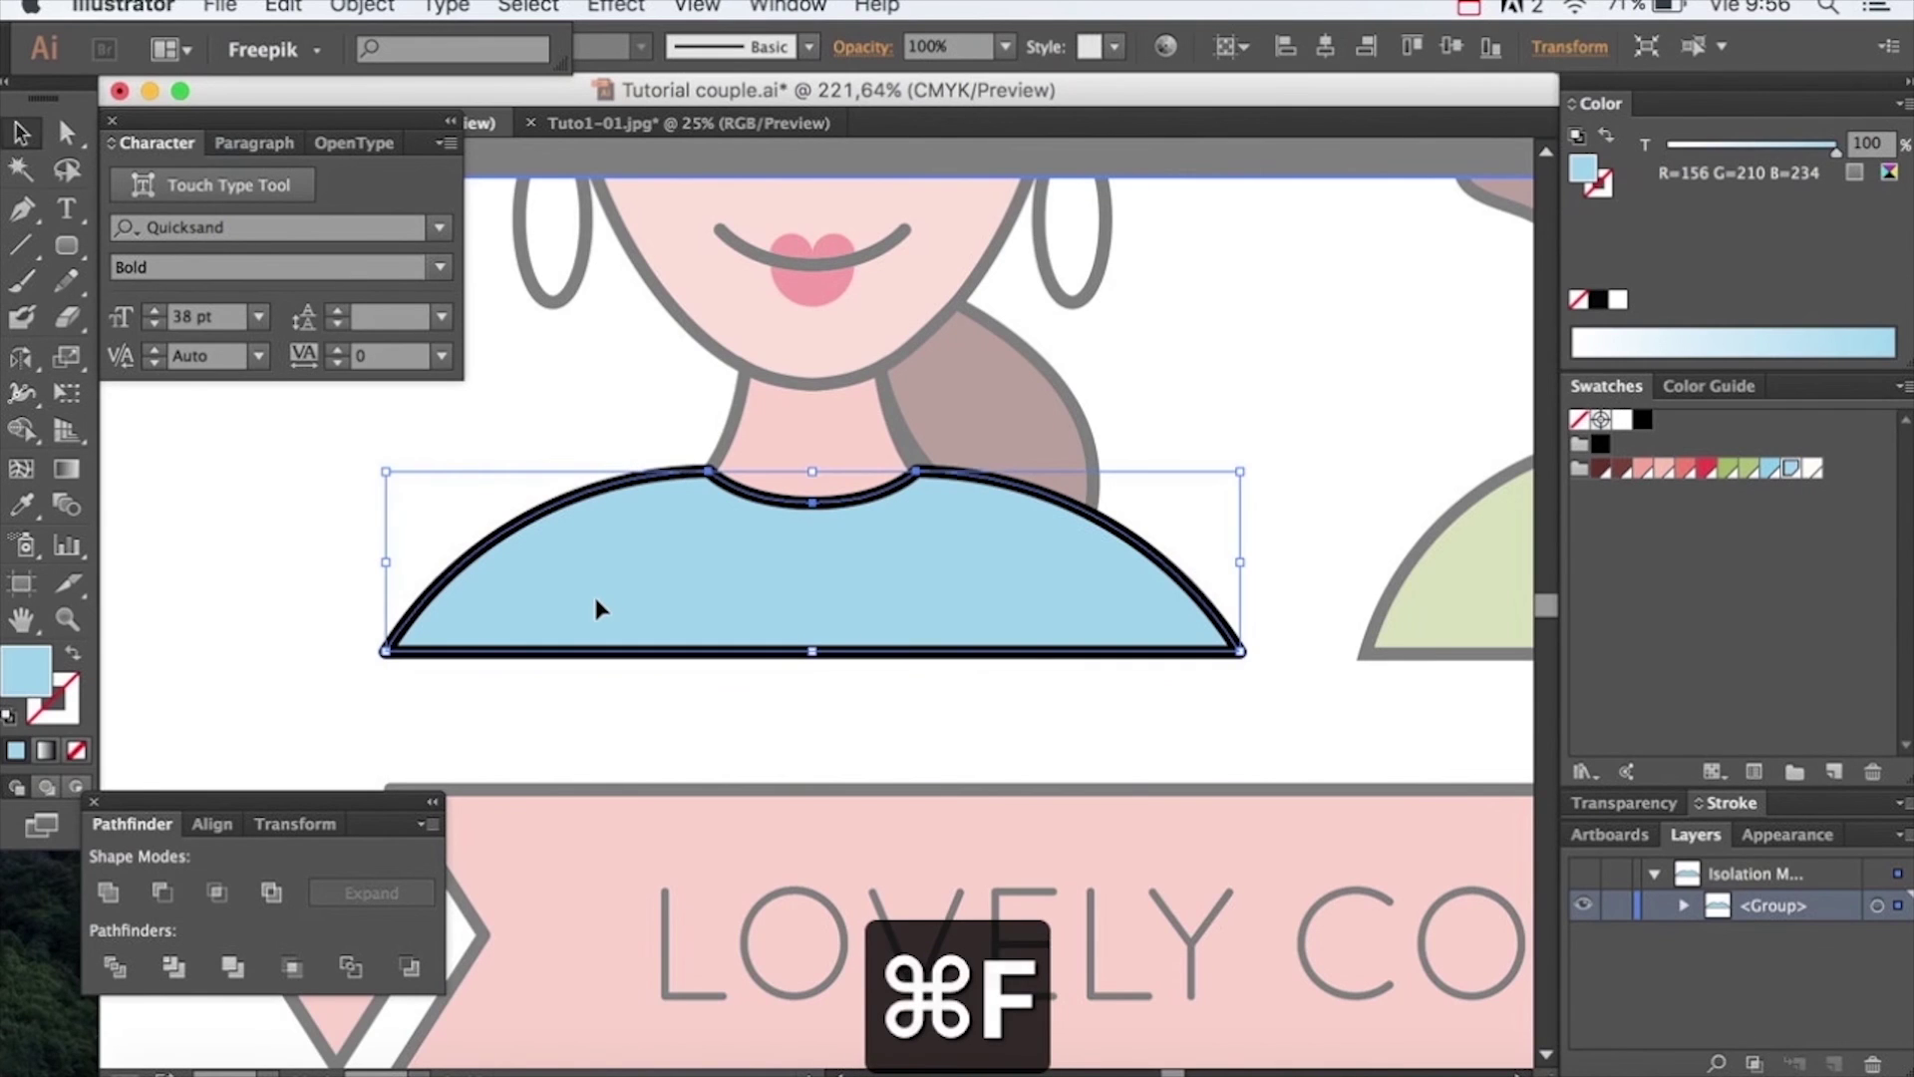
pyautogui.hotkey('shift', 'e')
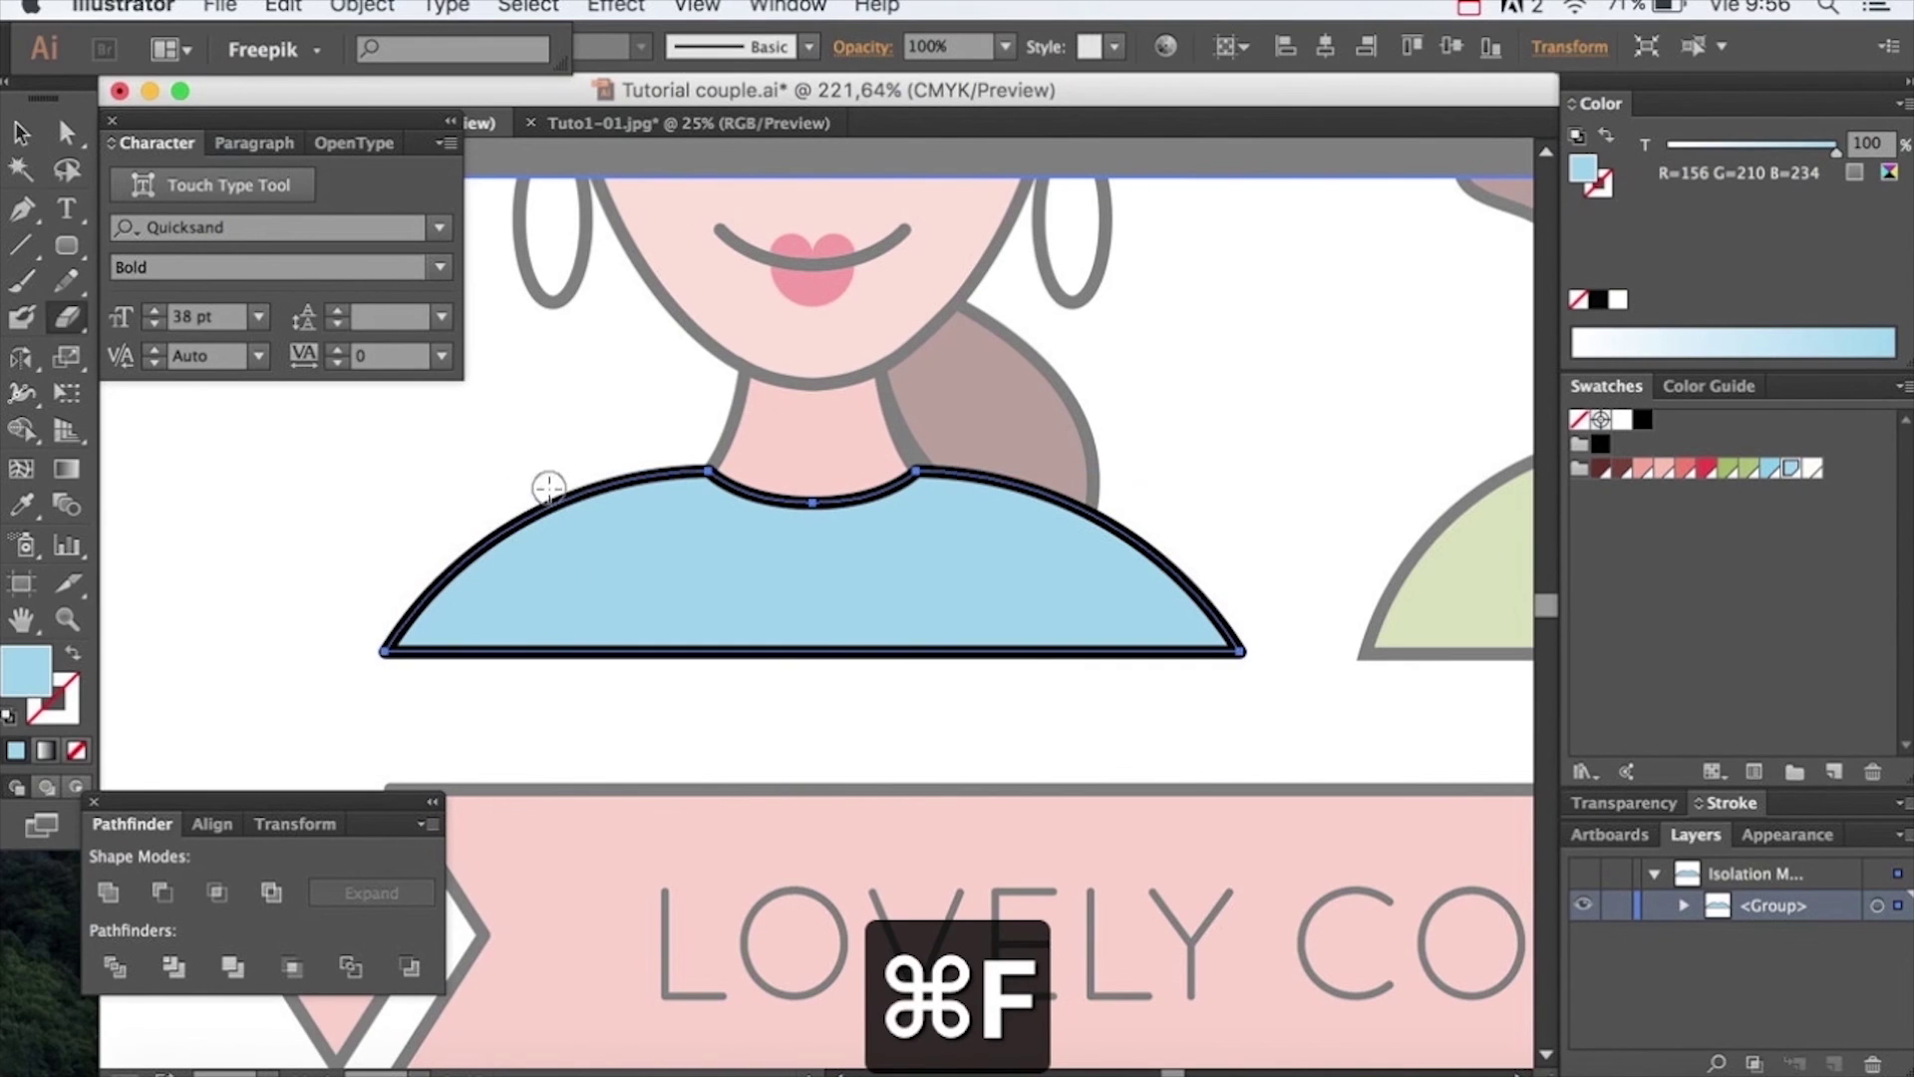
pyautogui.moveTo(543, 492); pyautogui.dragTo(716, 664)
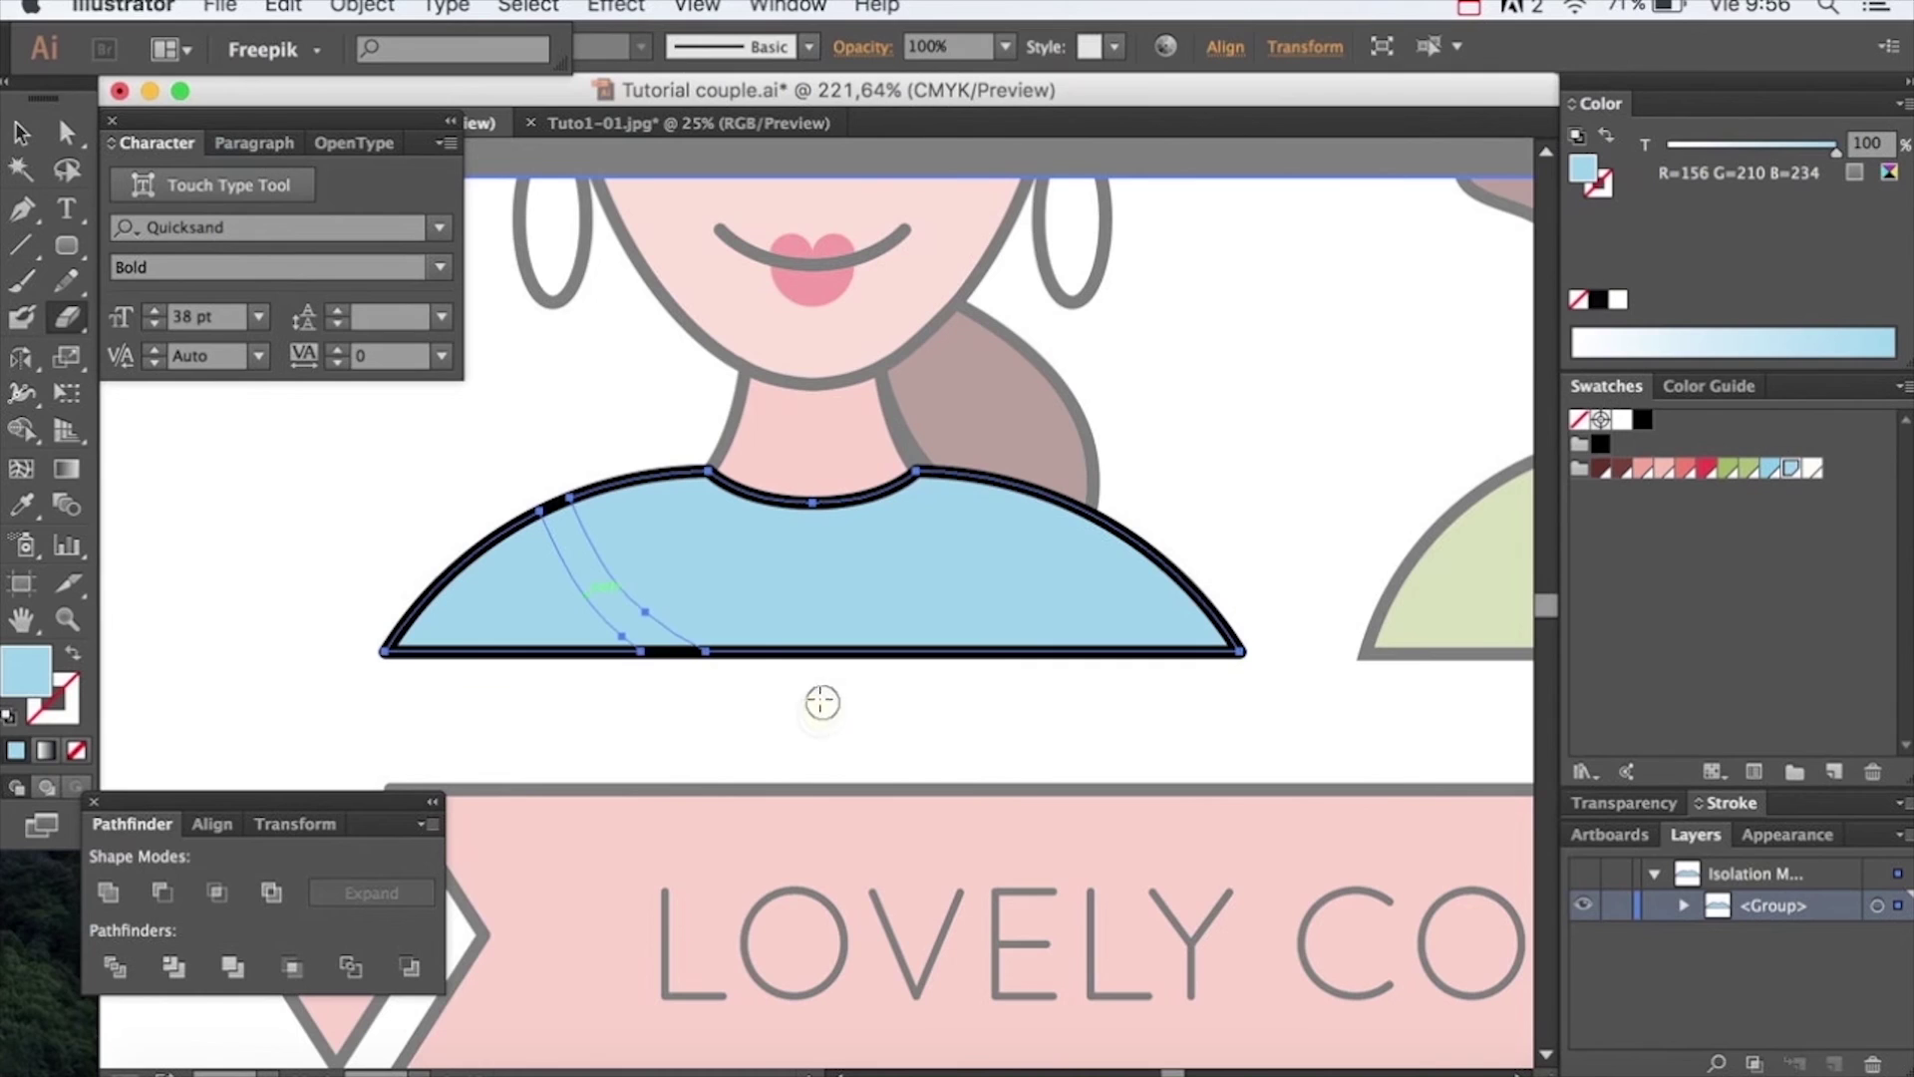
pyautogui.press('v')
pyautogui.click(732, 706)
pyautogui.click(747, 602)
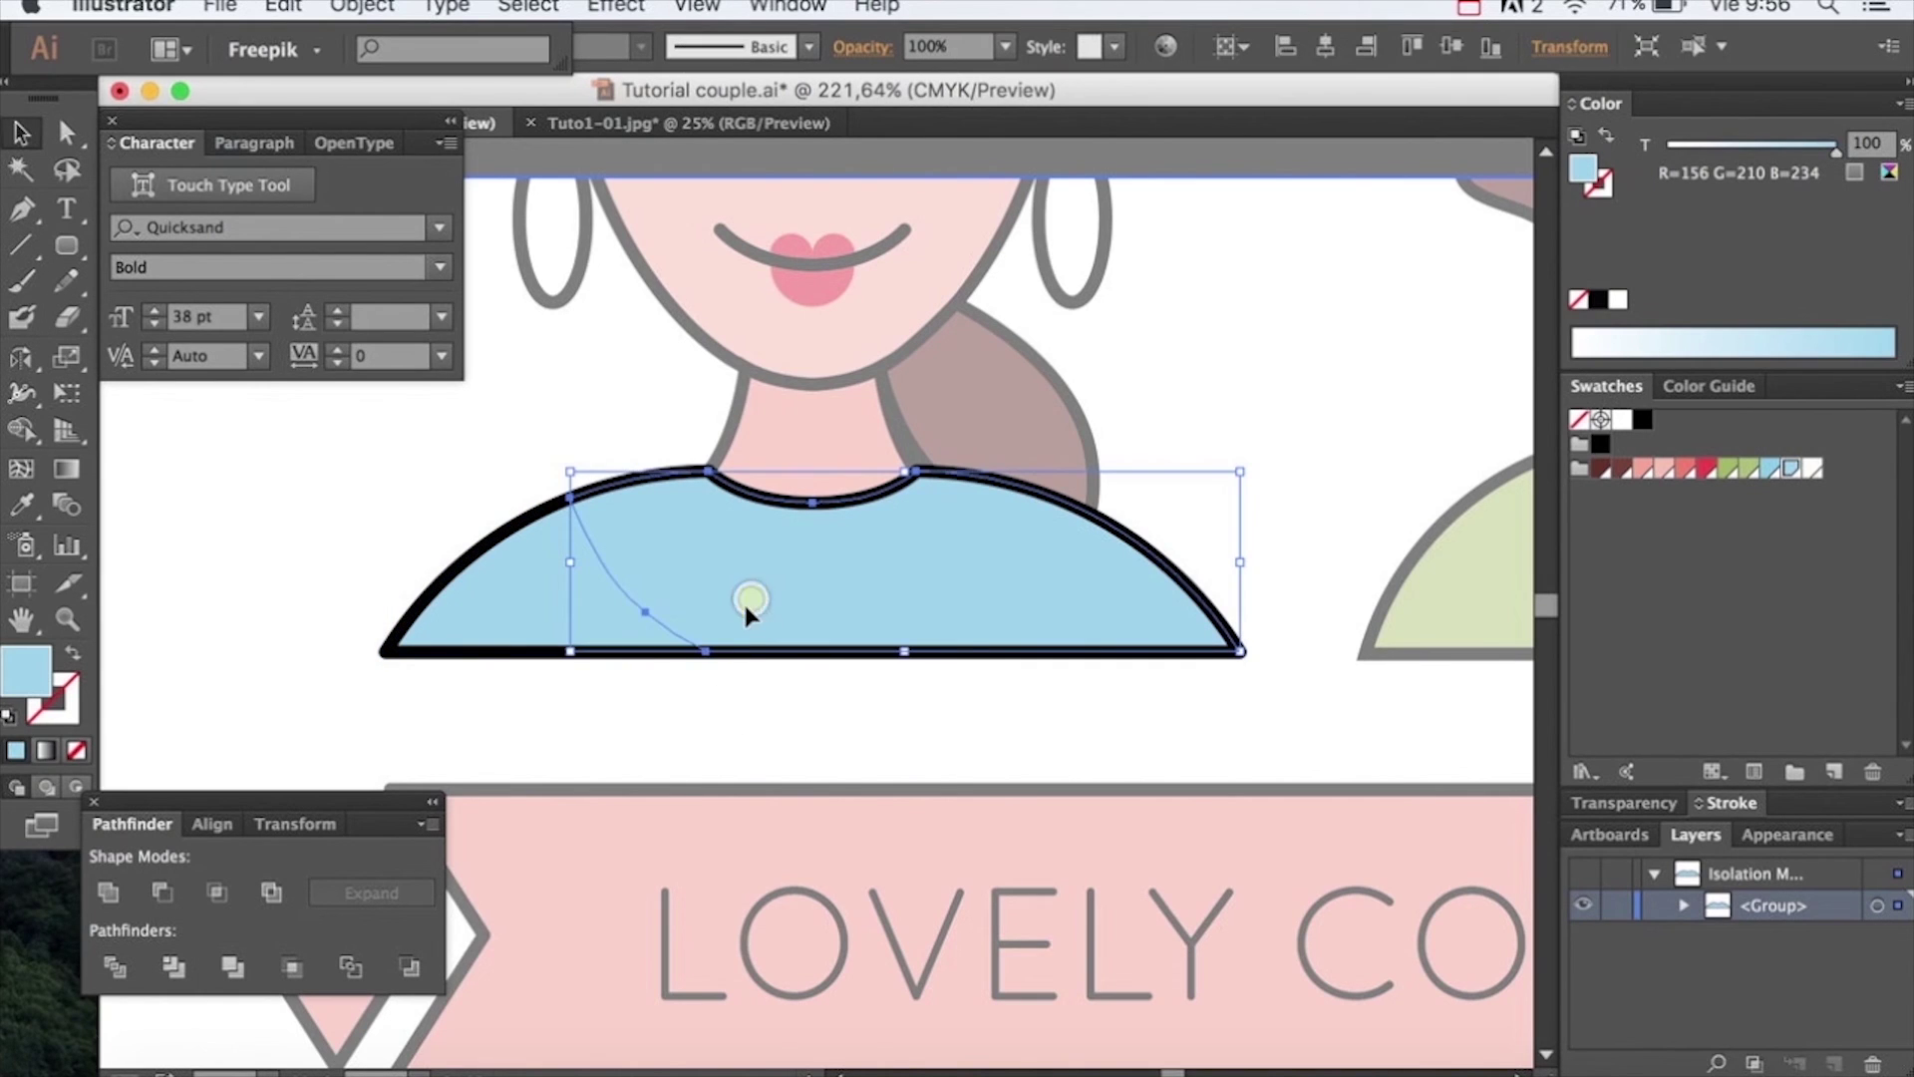
pyautogui.keyDown('shift'); pyautogui.click(619, 626); pyautogui.keyUp('shift')
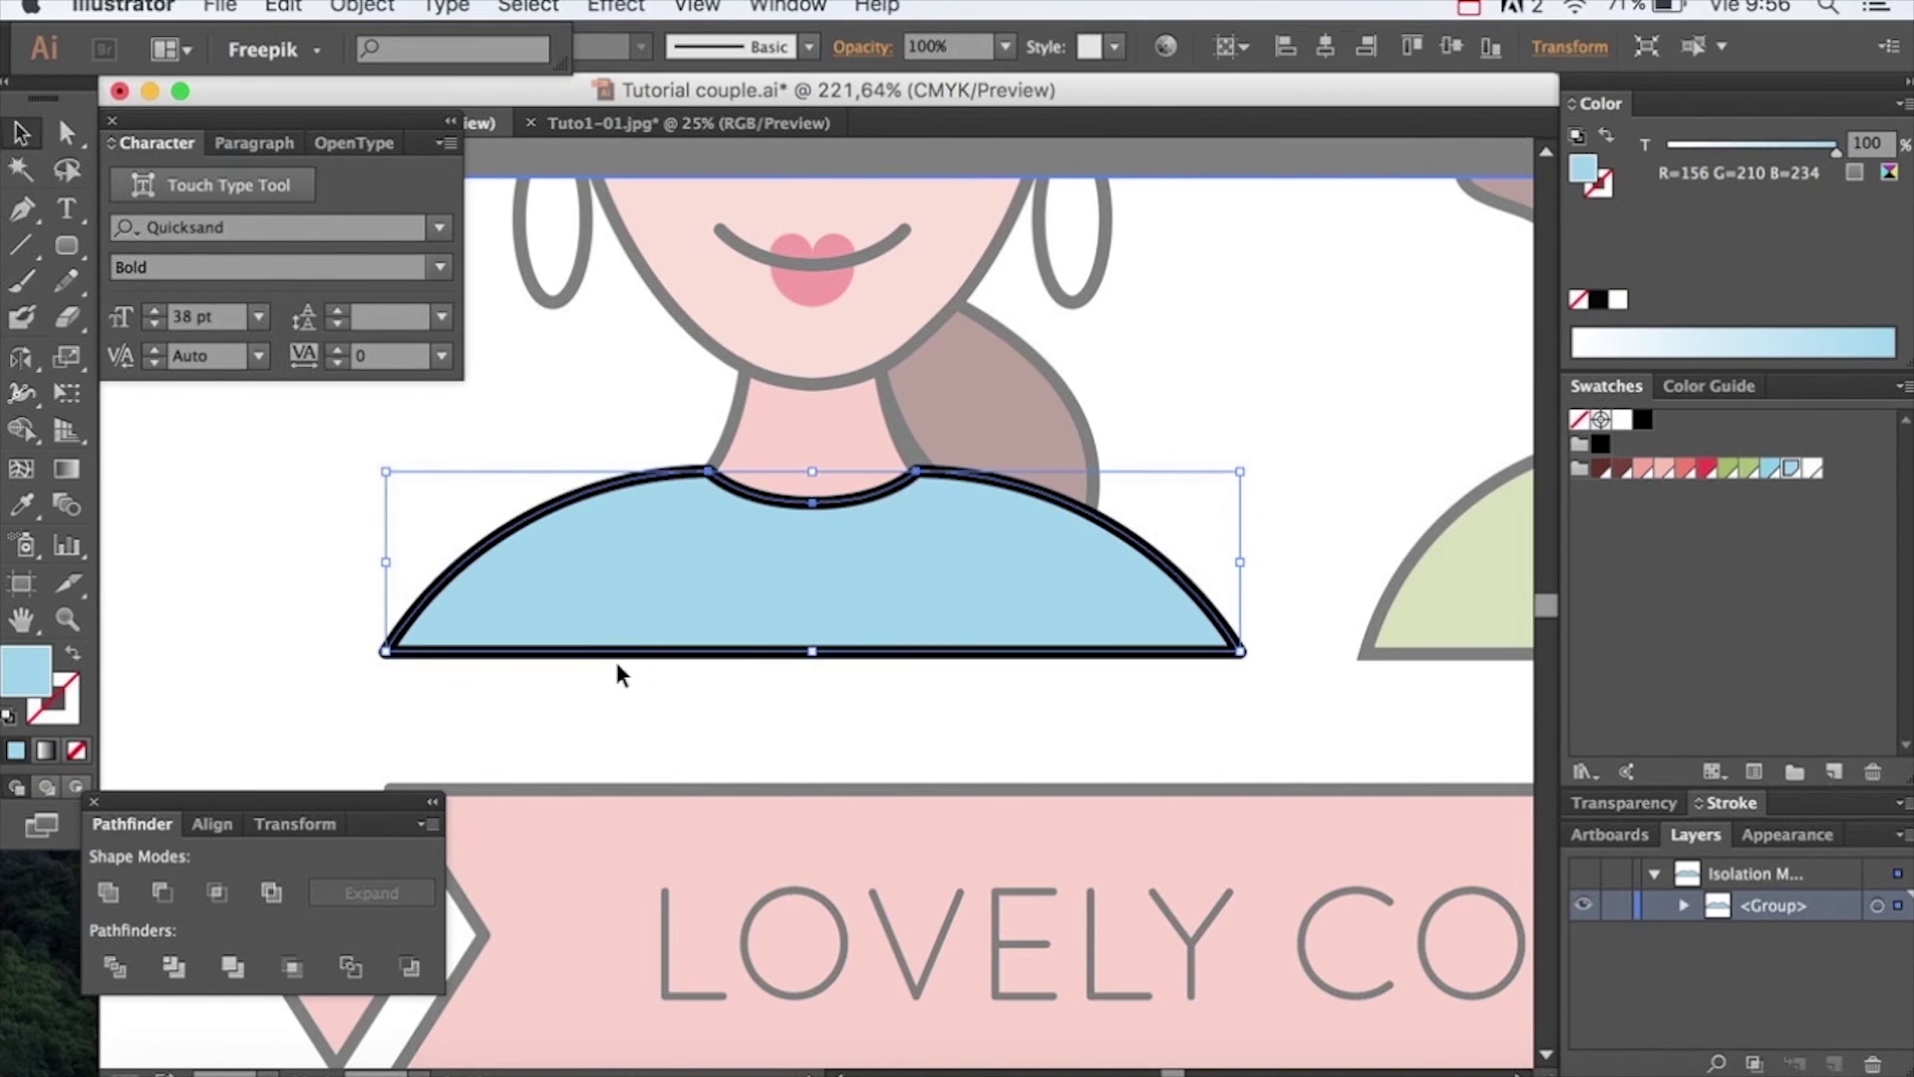
pyautogui.click(616, 606)
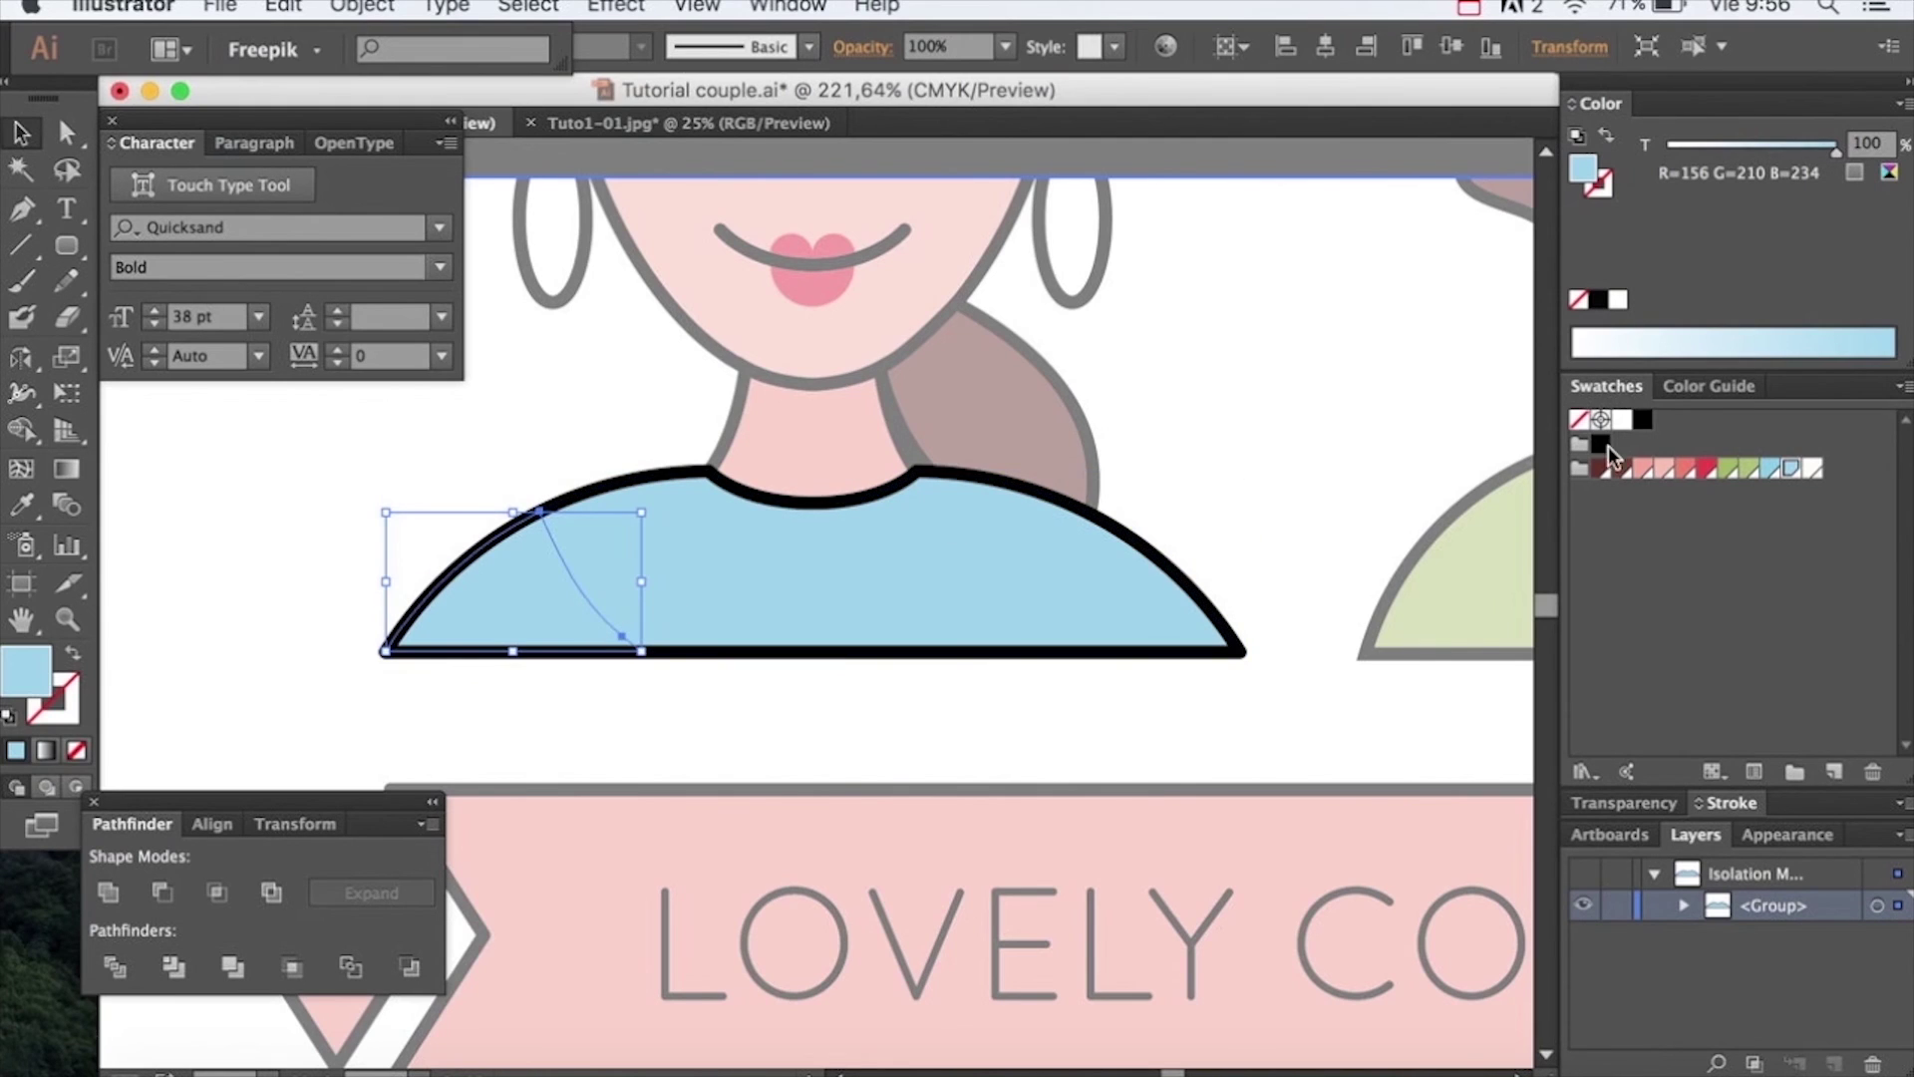
pyautogui.click(1773, 469)
# Re-isolate the shirt and lower the shadow piece's tint to 97
pyautogui.click(1264, 405)
pyautogui.press('Escape')
pyautogui.press('space')
pyautogui.moveTo(1201, 444); pyautogui.dragTo(1235, 718)
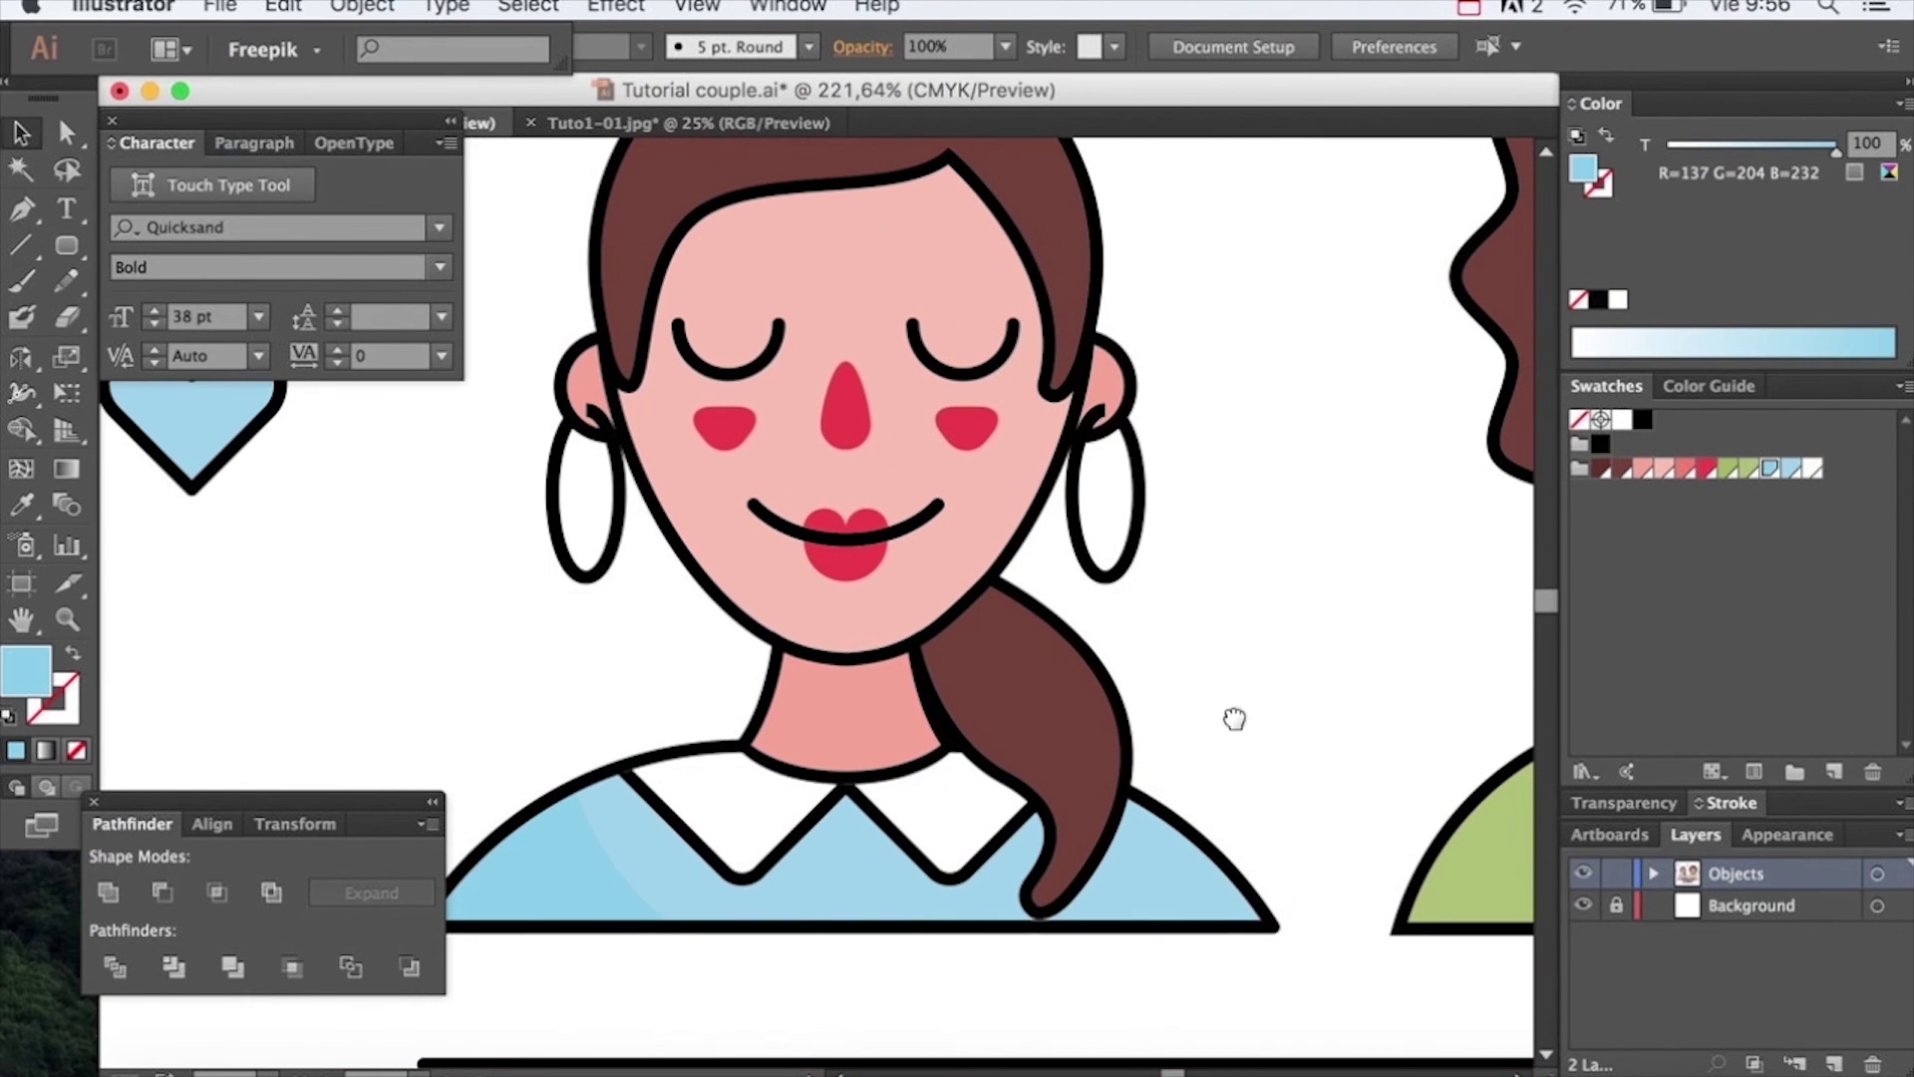
pyautogui.click(852, 894)
pyautogui.doubleClick(851, 894)
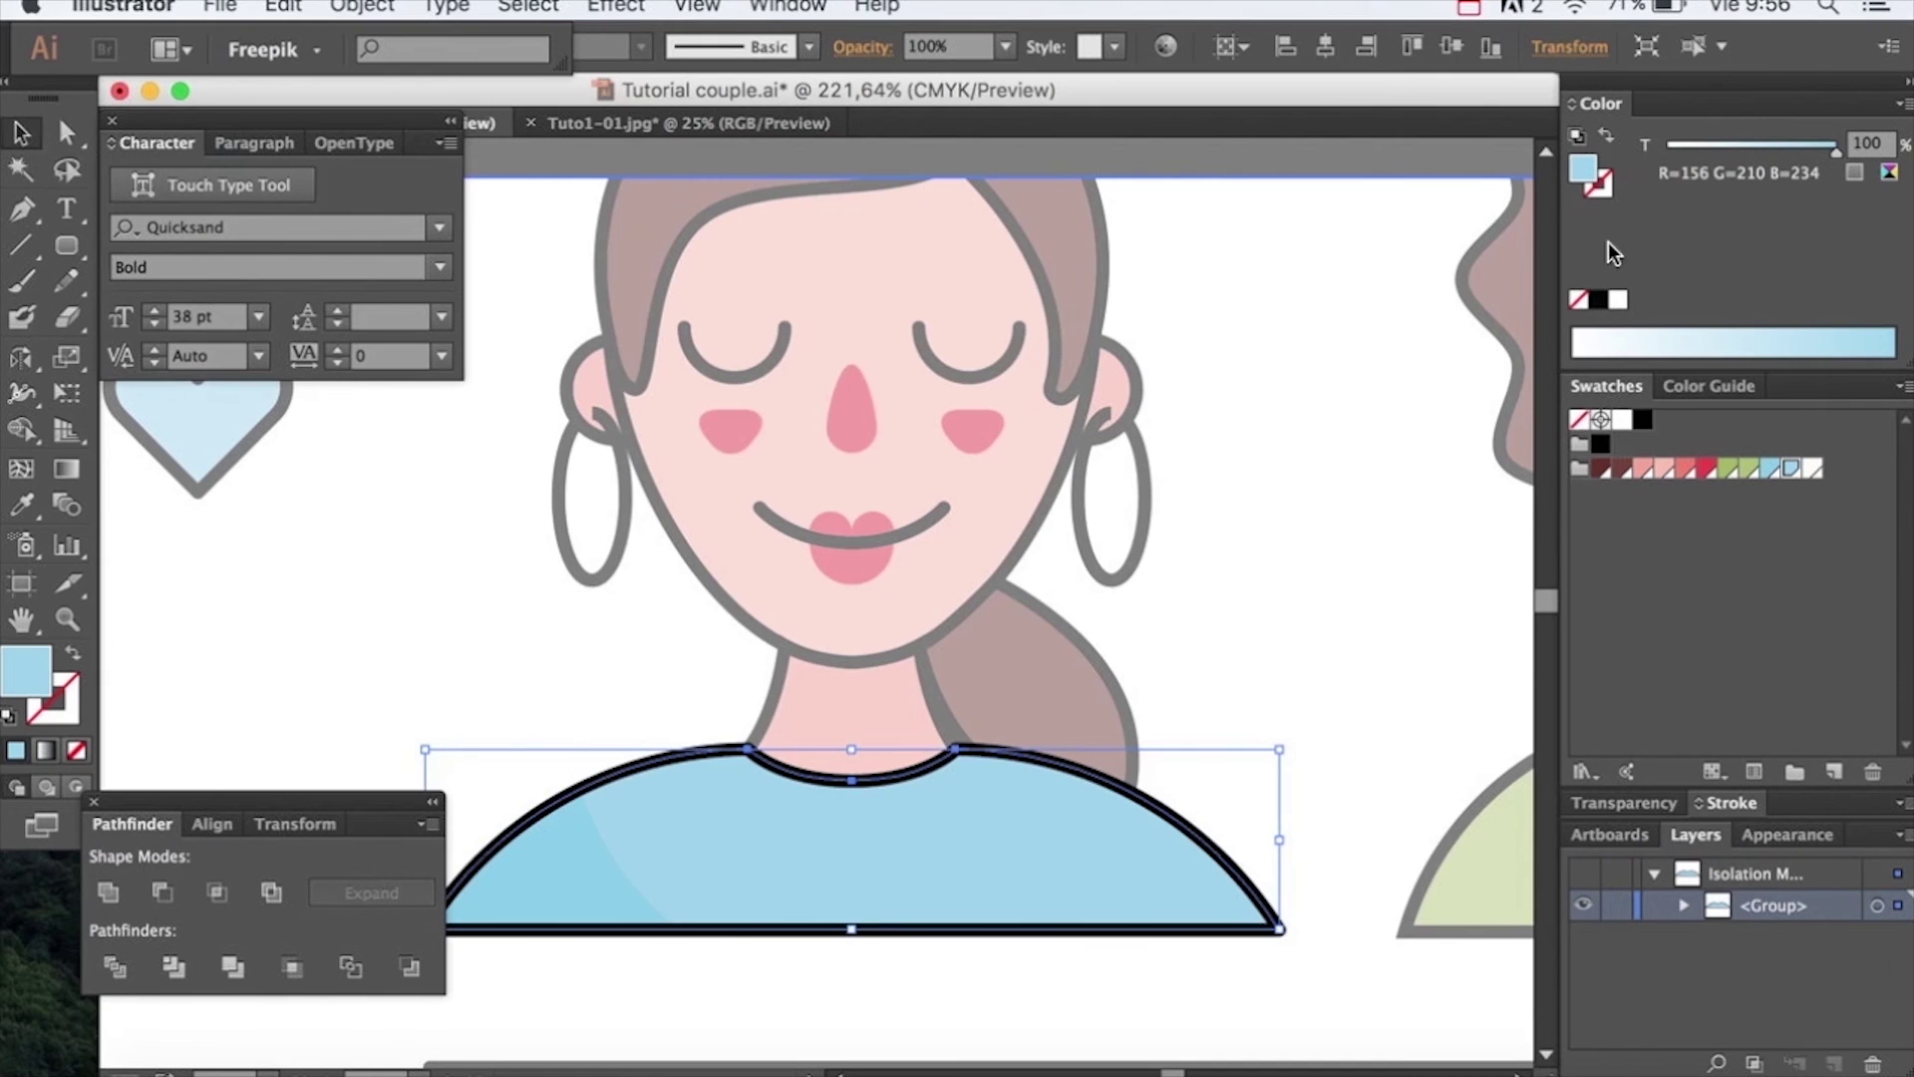
pyautogui.moveTo(1830, 154); pyautogui.dragTo(1827, 156)
# Expand the woman's face shape with Object > Expand and isolate it for editing
pyautogui.doubleClick(1318, 502)
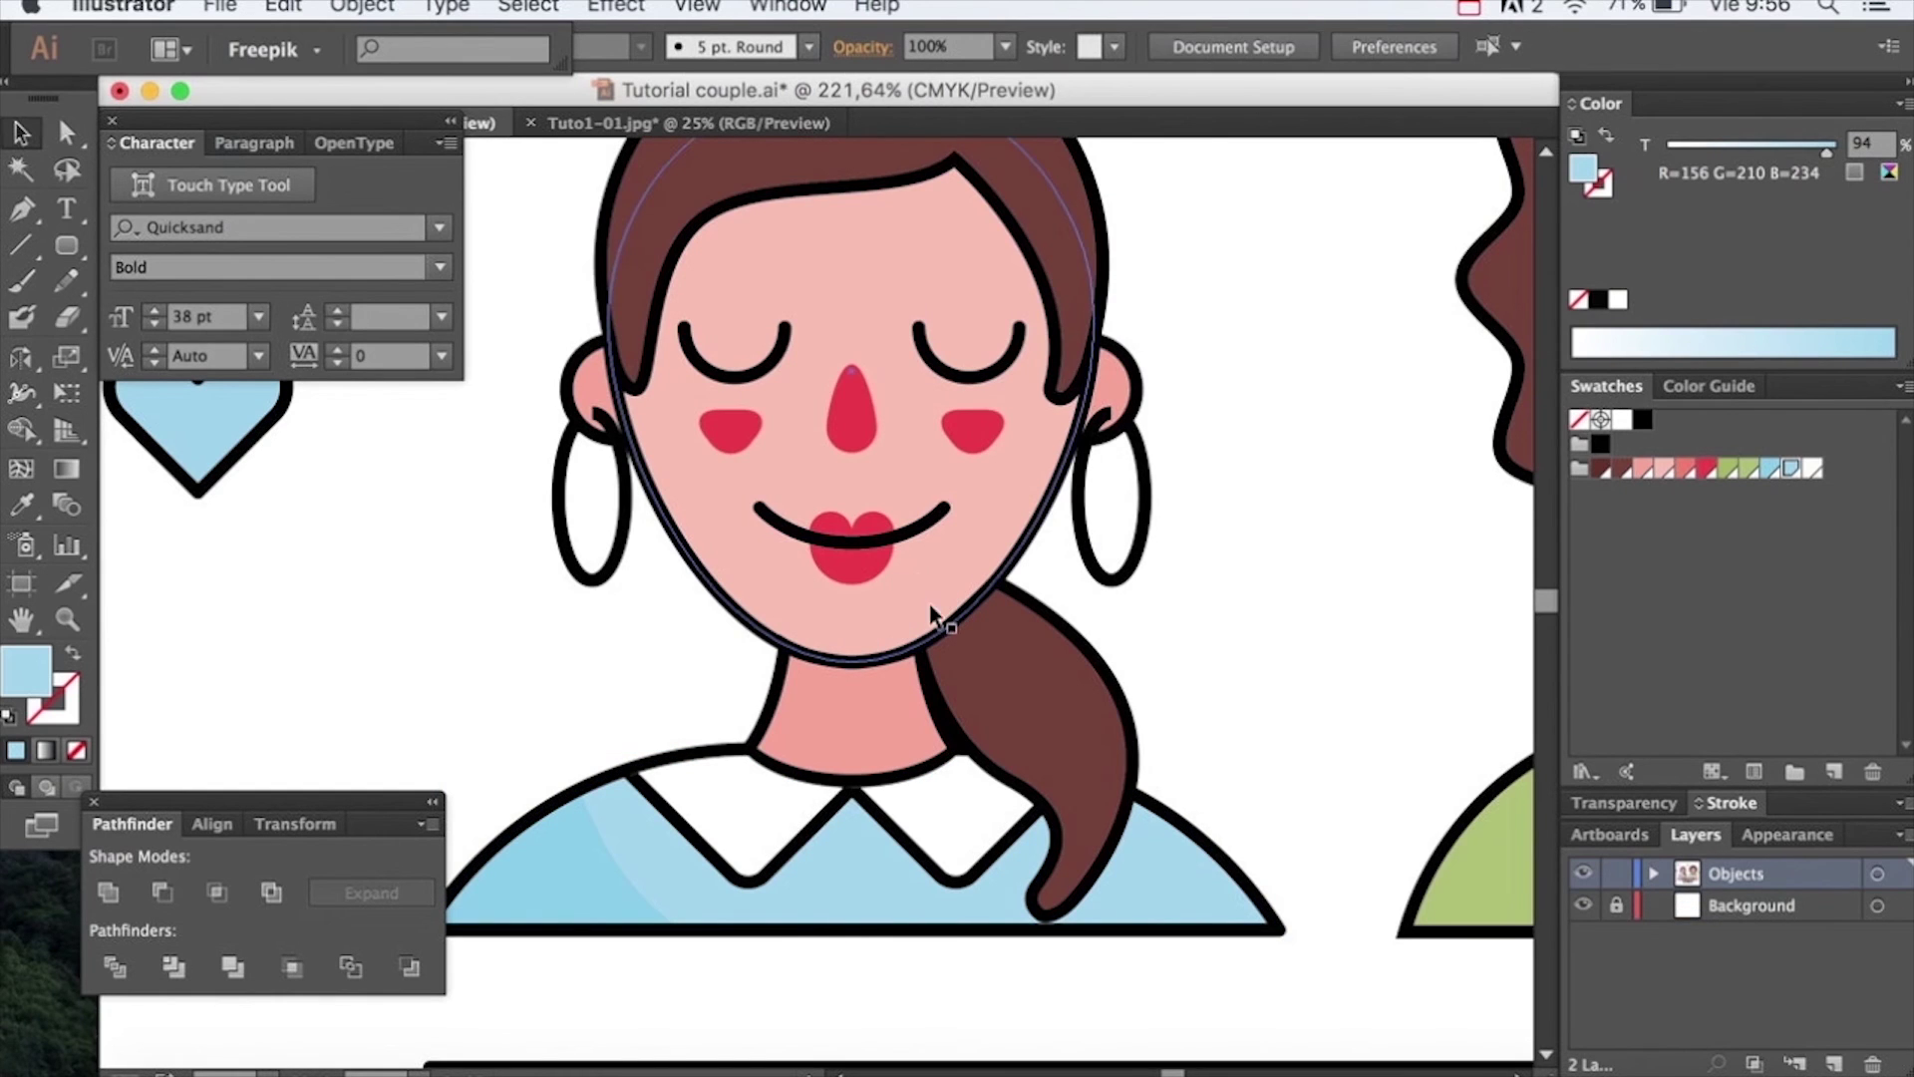
pyautogui.click(886, 615)
pyautogui.click(364, 7)
pyautogui.click(391, 306)
pyautogui.click(992, 770)
pyautogui.click(1193, 560)
pyautogui.scroll(3, 906, 715)
pyautogui.doubleClick(905, 716)
# Paste a front copy of the face and cut it along the shading curve with the Eraser
pyautogui.press('super+c')
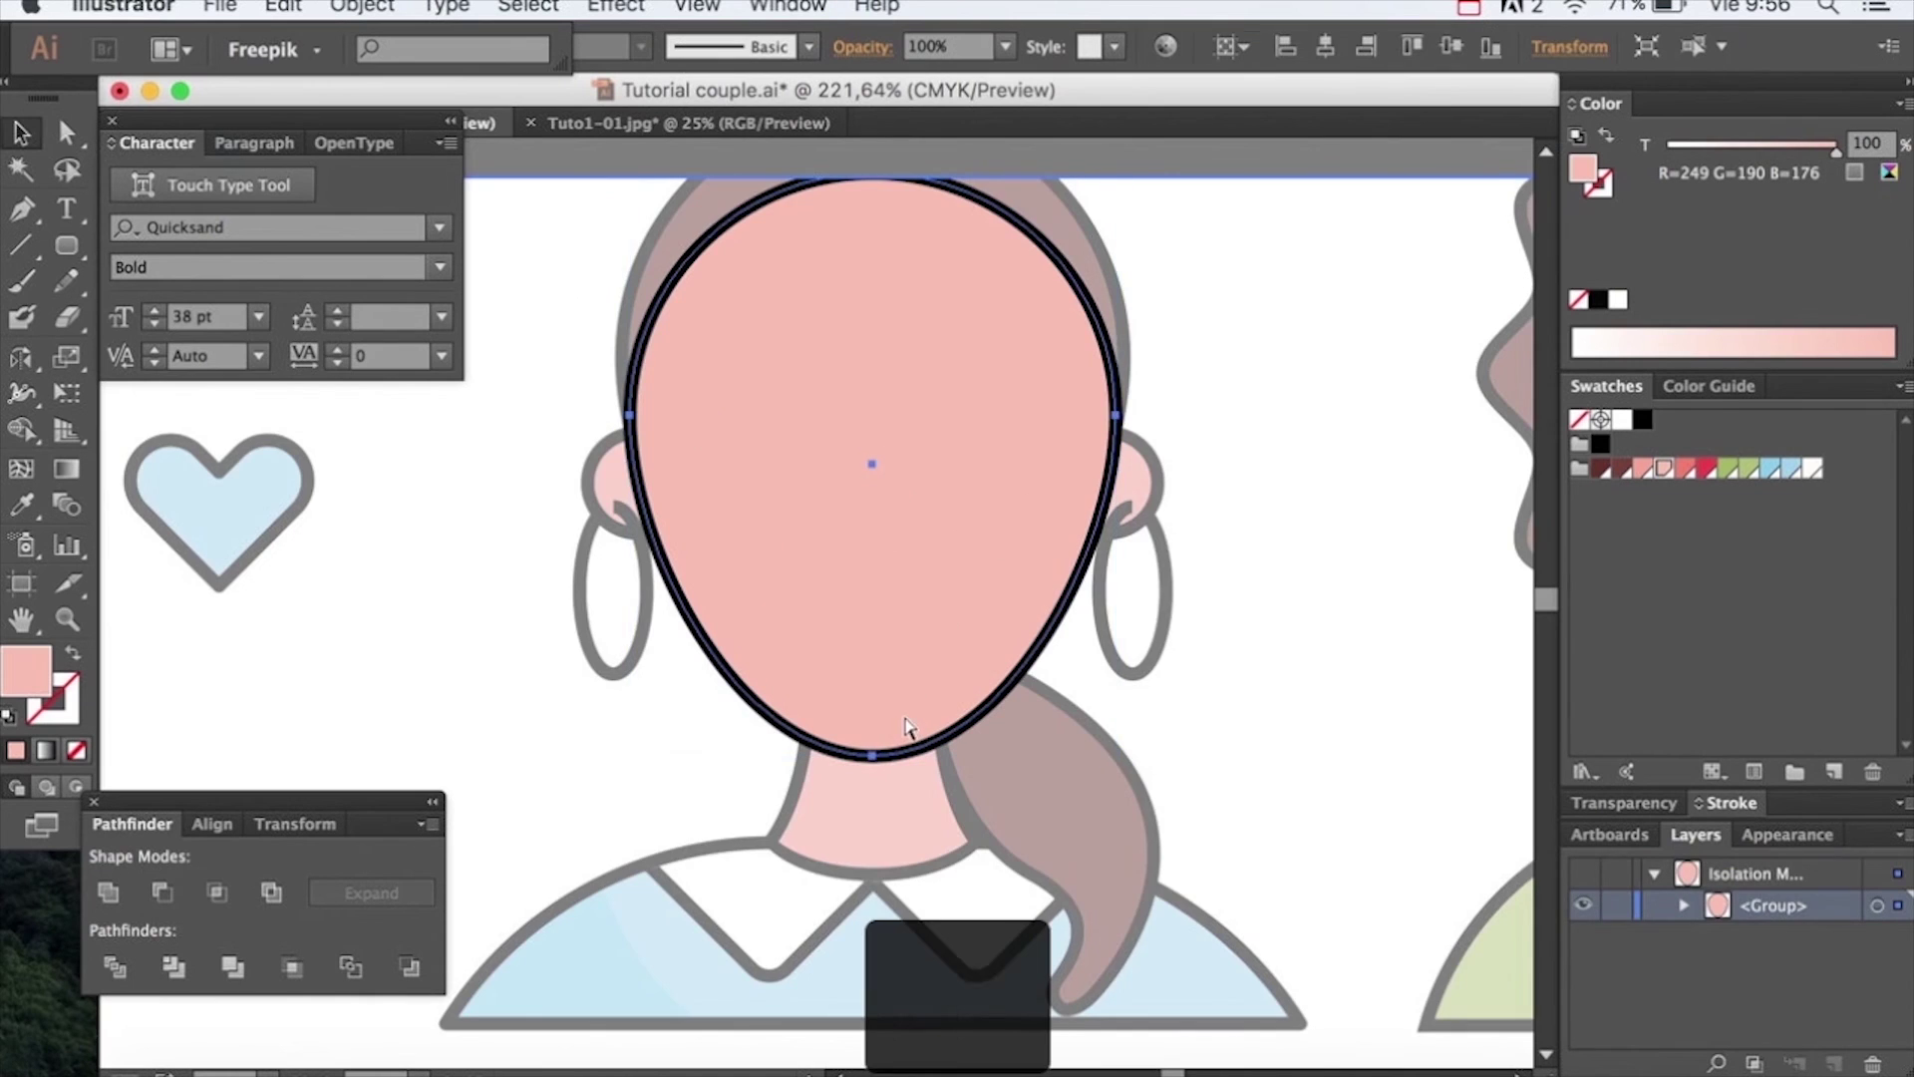
pyautogui.press('super+f')
pyautogui.hotkey('shift', 'e')
pyautogui.moveTo(727, 211)
pyautogui.mouseDown()
pyautogui.moveTo(895, 626)
pyautogui.moveTo(1021, 682)
pyautogui.mouseUp()
pyautogui.press('v')
pyautogui.click(1258, 524)
pyautogui.moveTo(888, 641); pyautogui.dragTo(1047, 555)
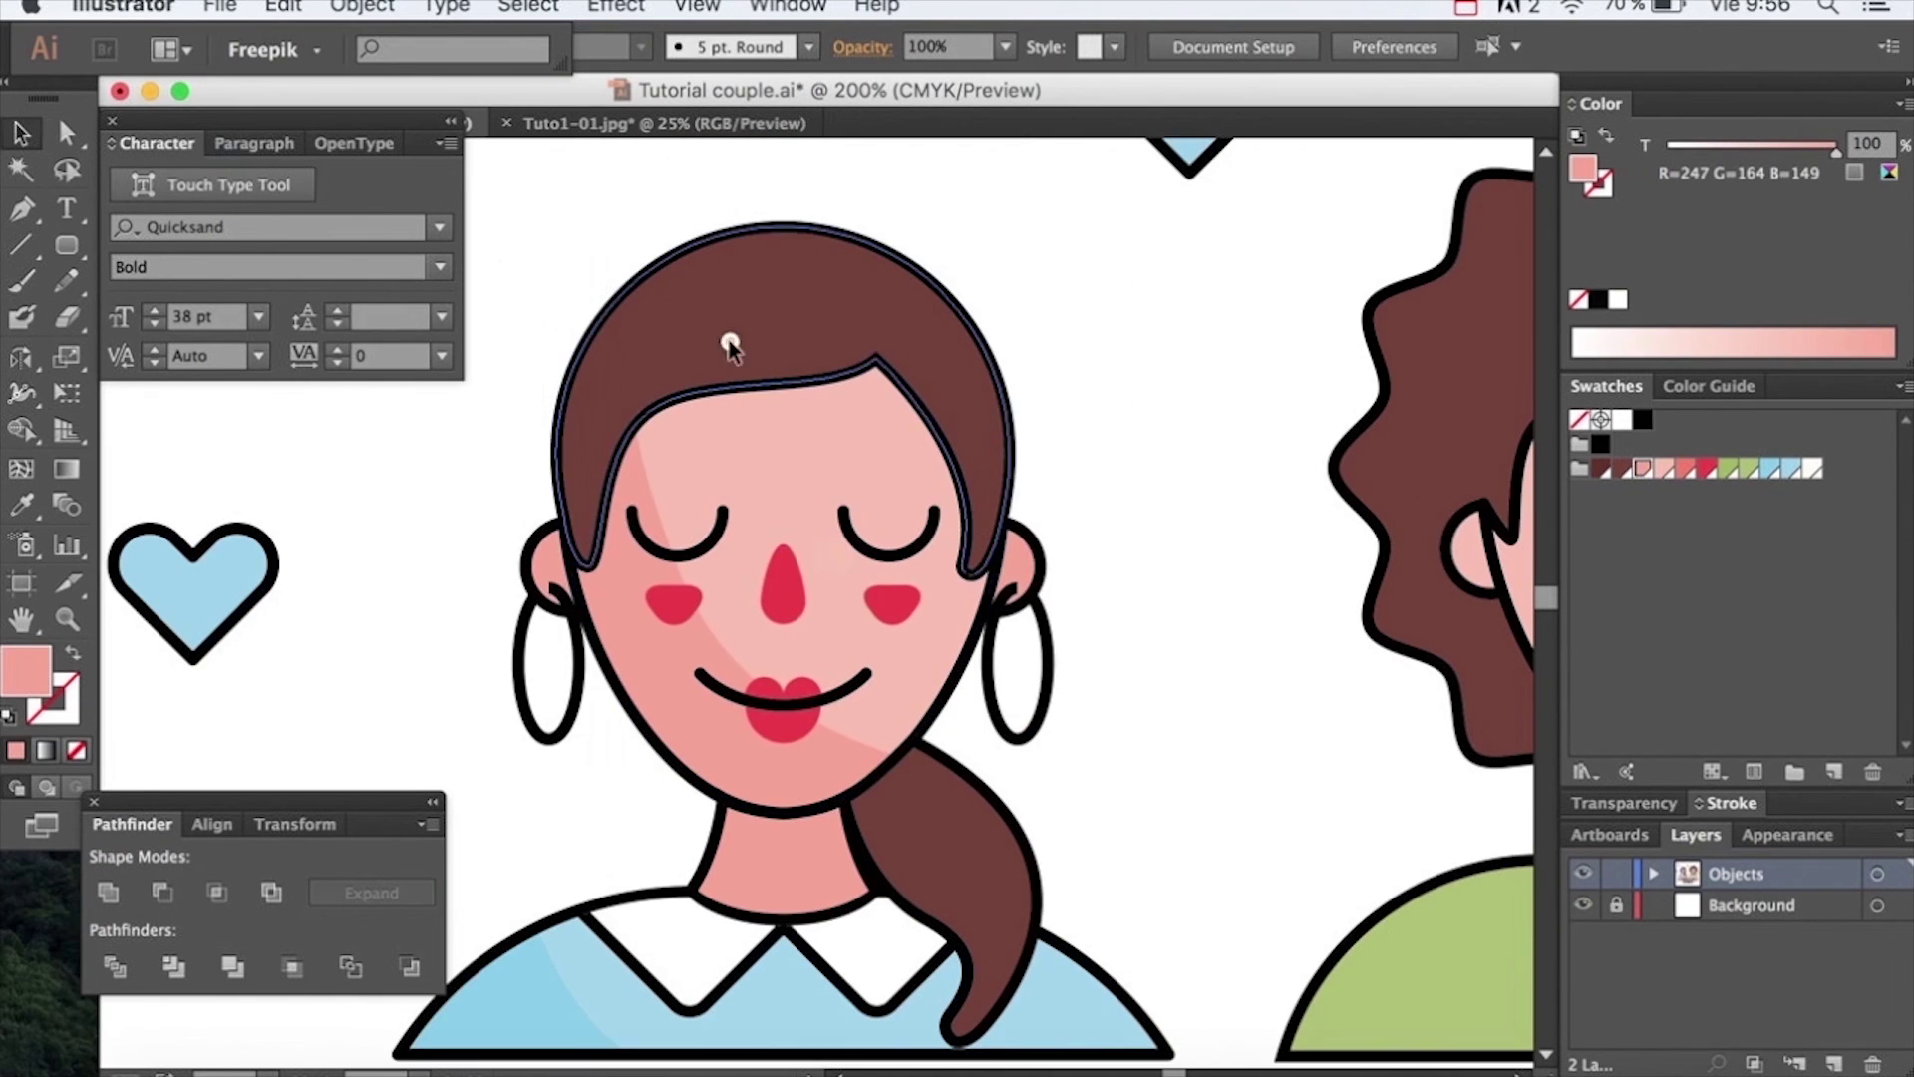
# Expand and isolate the woman's hair, paste a front copy, and Eraser-cut it along a curve
pyautogui.click(730, 344)
pyautogui.click(364, 7)
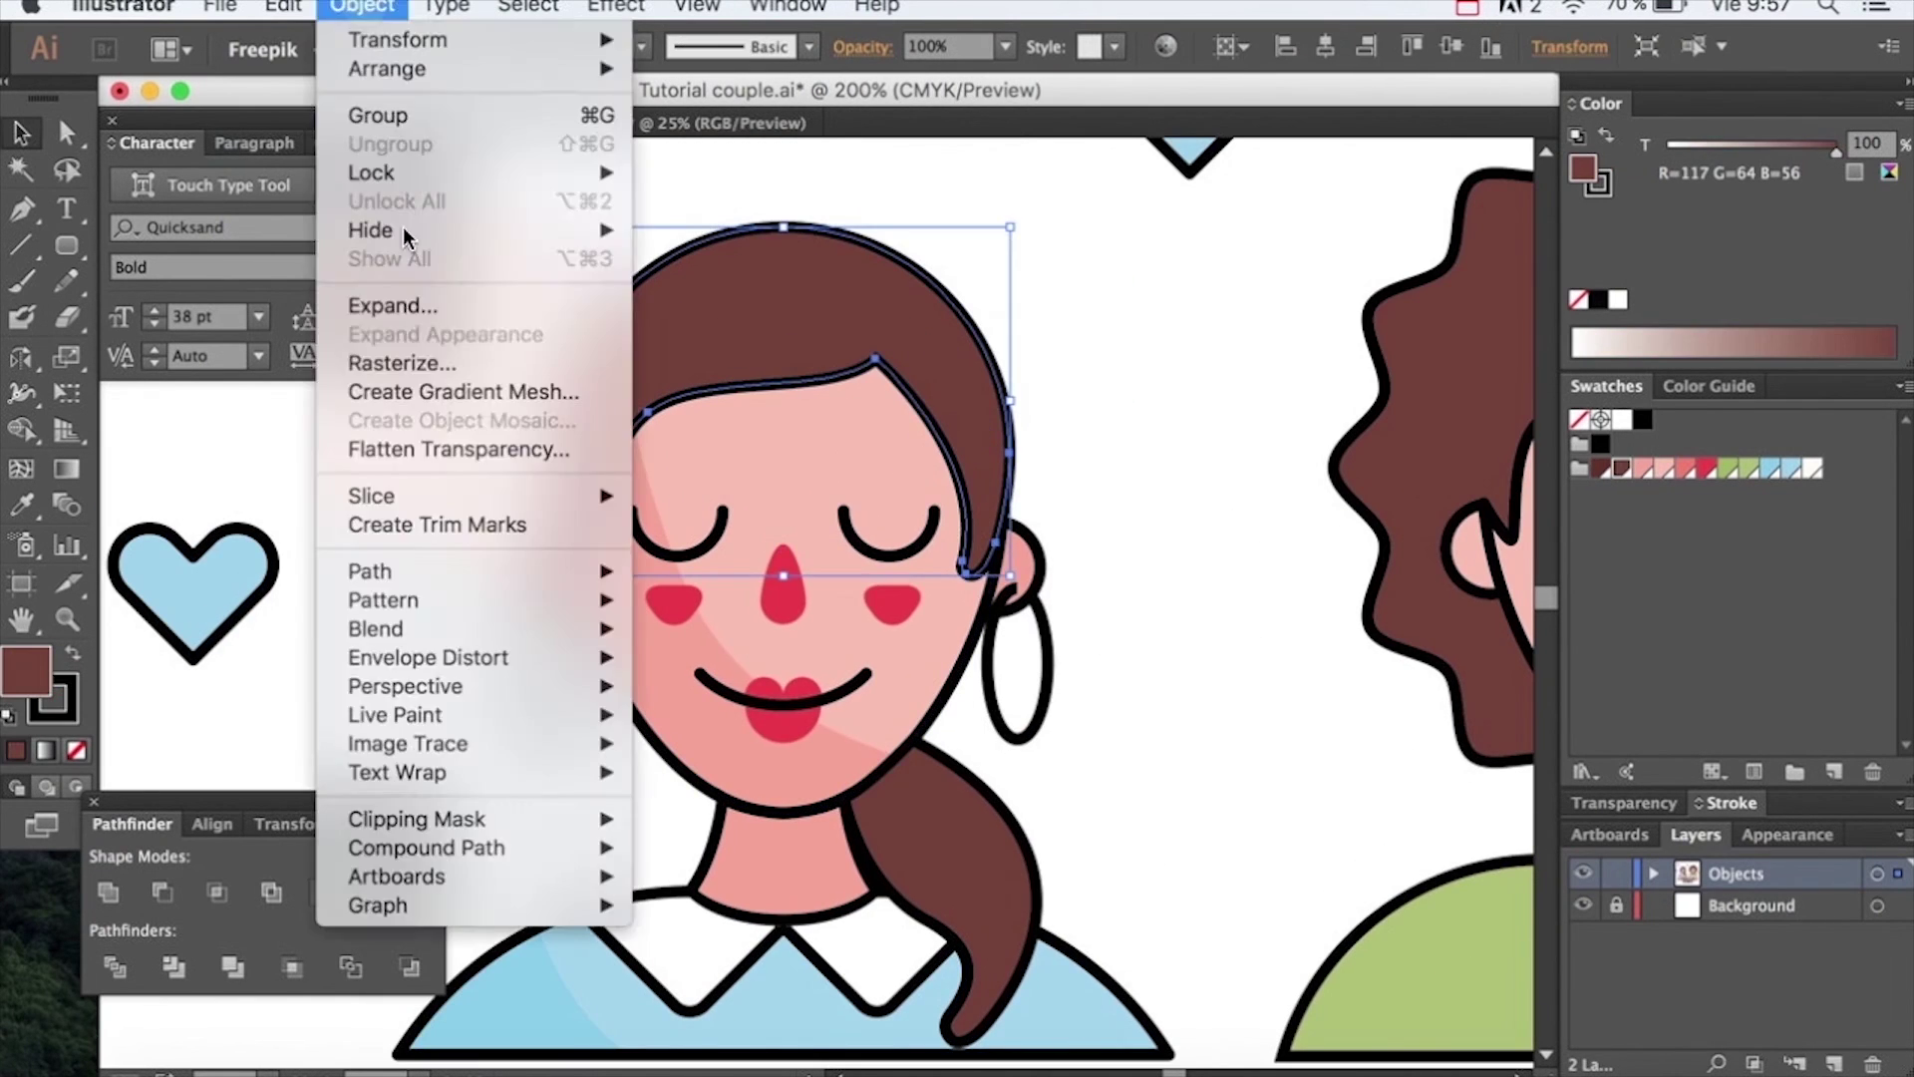
pyautogui.click(393, 306)
pyautogui.click(997, 768)
pyautogui.click(1176, 568)
pyautogui.doubleClick(754, 349)
pyautogui.press('super+c')
pyautogui.press('super+f')
pyautogui.hotkey('shift', 'e')
pyautogui.moveTo(648, 250); pyautogui.dragTo(713, 620)
# Delete the right hair piece, give the left piece a darker brown, and exit isolation
pyautogui.press('v')
pyautogui.click(1106, 339)
pyautogui.click(871, 344)
pyautogui.press('Delete')
pyautogui.click(595, 398)
pyautogui.click(1602, 469)
pyautogui.click(1119, 488)
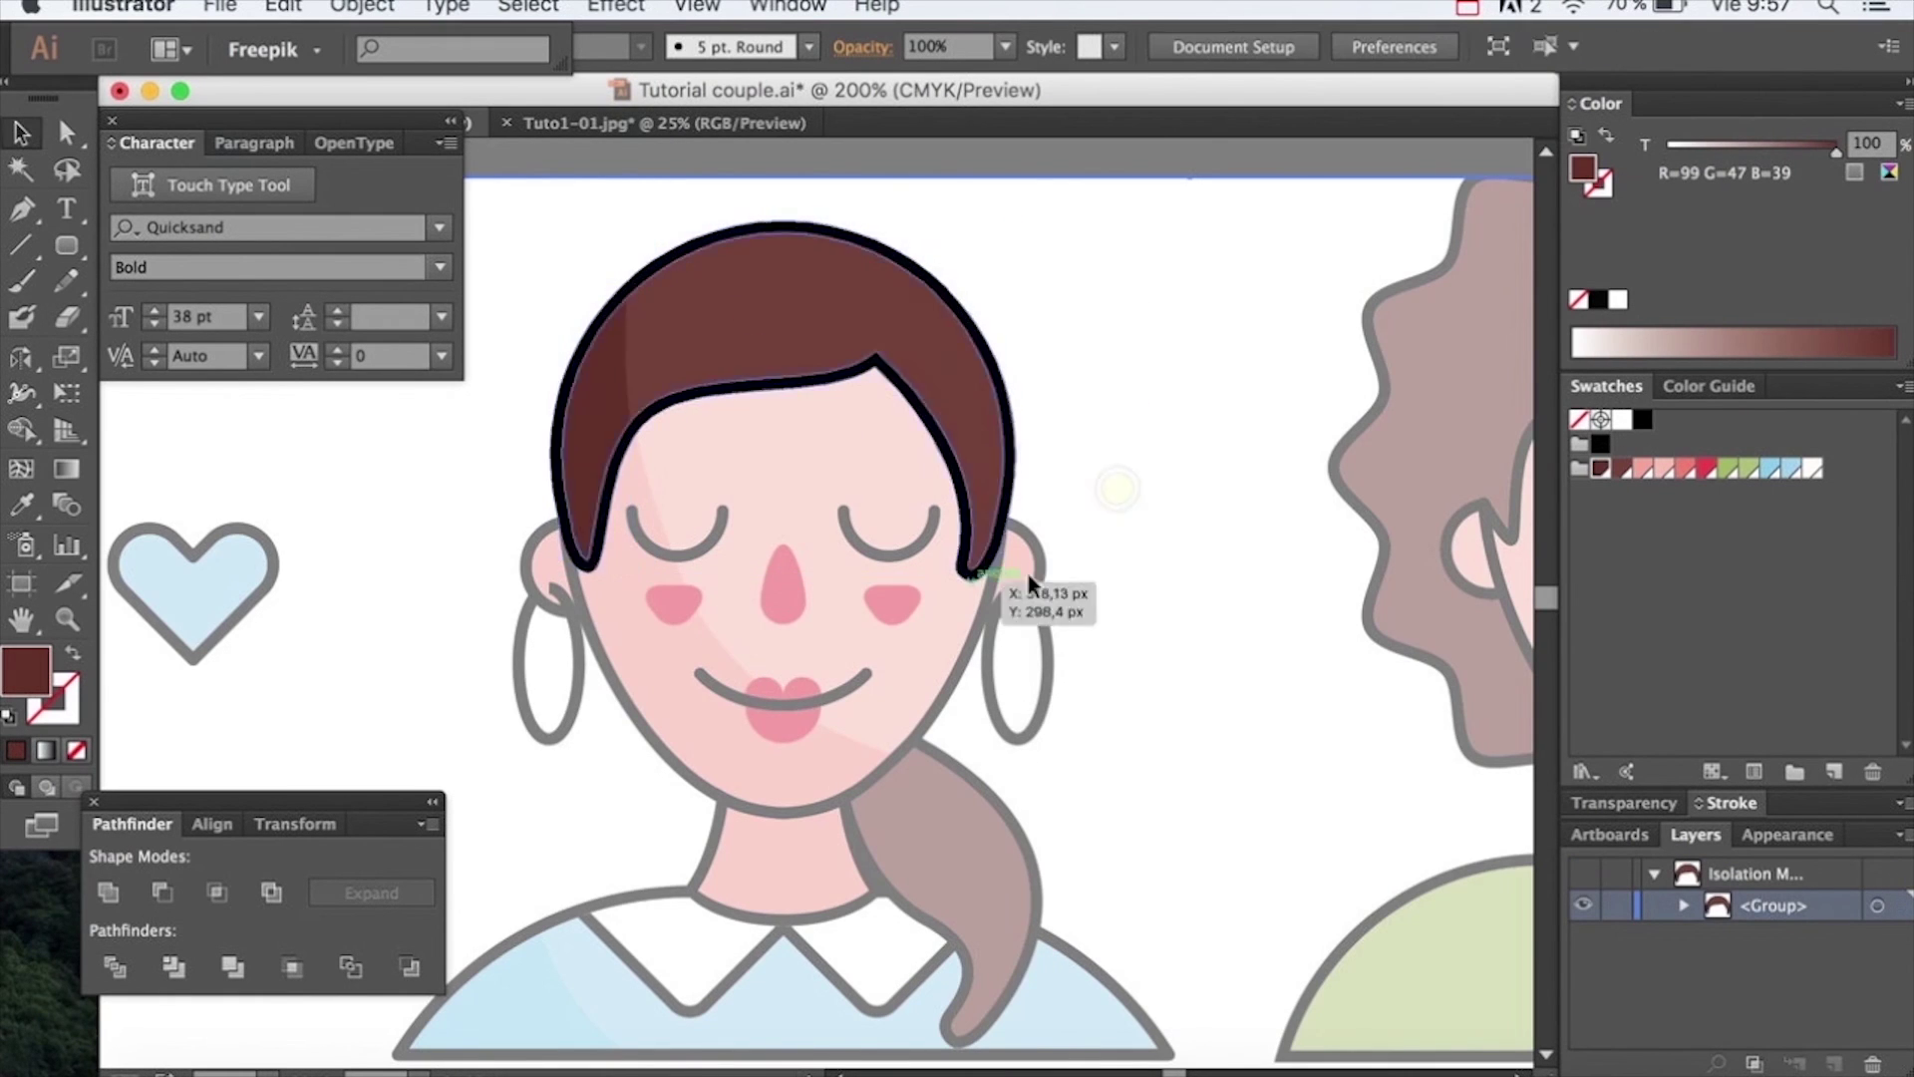
pyautogui.doubleClick(1026, 574)
pyautogui.keyDown('alt'); pyautogui.keyDown('super'); pyautogui.click(917, 623); pyautogui.keyUp('super'); pyautogui.keyUp('alt')
pyautogui.keyDown('alt'); pyautogui.keyDown('super'); pyautogui.click(917, 623); pyautogui.keyUp('super'); pyautogui.keyUp('alt')
pyautogui.keyDown('alt'); pyautogui.keyDown('super'); pyautogui.click(917, 623); pyautogui.keyUp('super'); pyautogui.keyUp('alt')
pyautogui.moveTo(763, 351); pyautogui.dragTo(1141, 852)
pyautogui.moveTo(1092, 626); pyautogui.dragTo(1127, 626)
pyautogui.click(1003, 820)
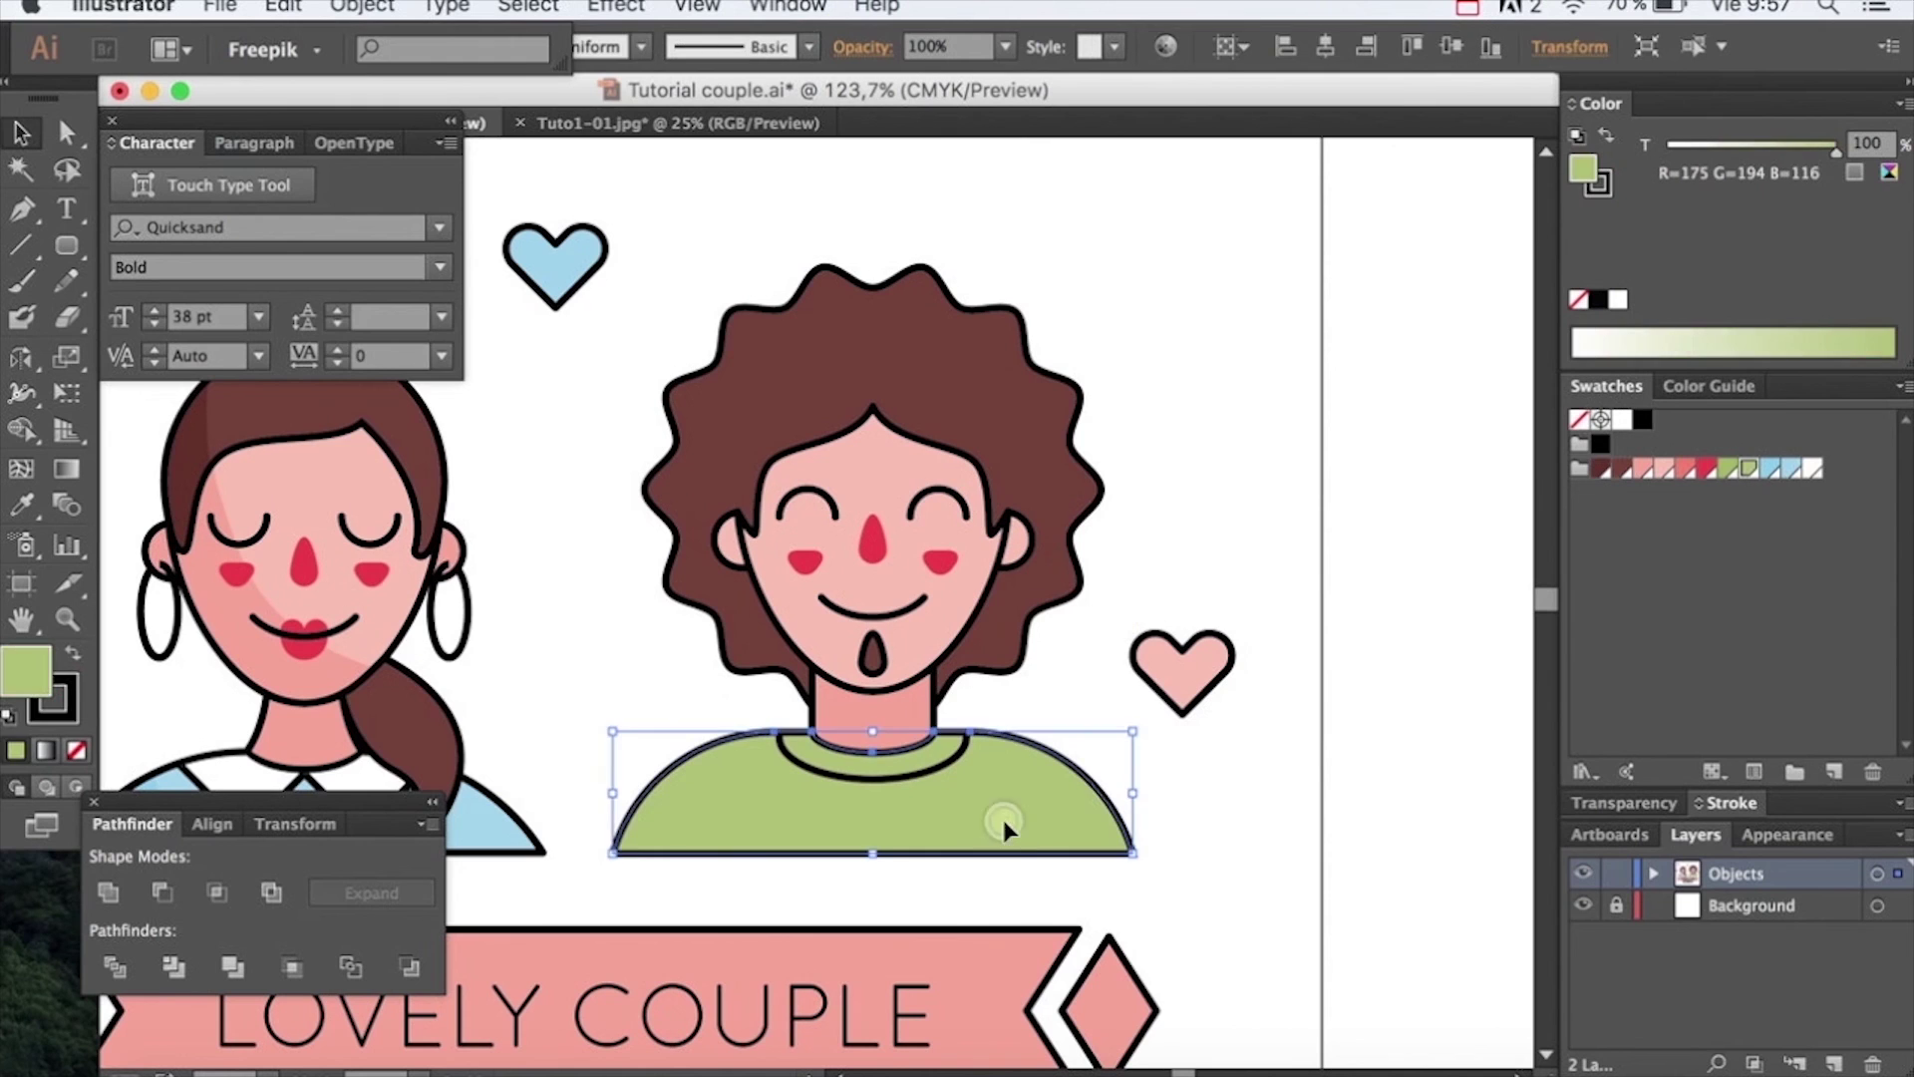
# Expand the man's green shirt, erase a curved copy and colour its left piece darker green
pyautogui.click(374, 12)
pyautogui.click(492, 308)
pyautogui.click(1077, 674)
pyautogui.doubleClick(726, 810)
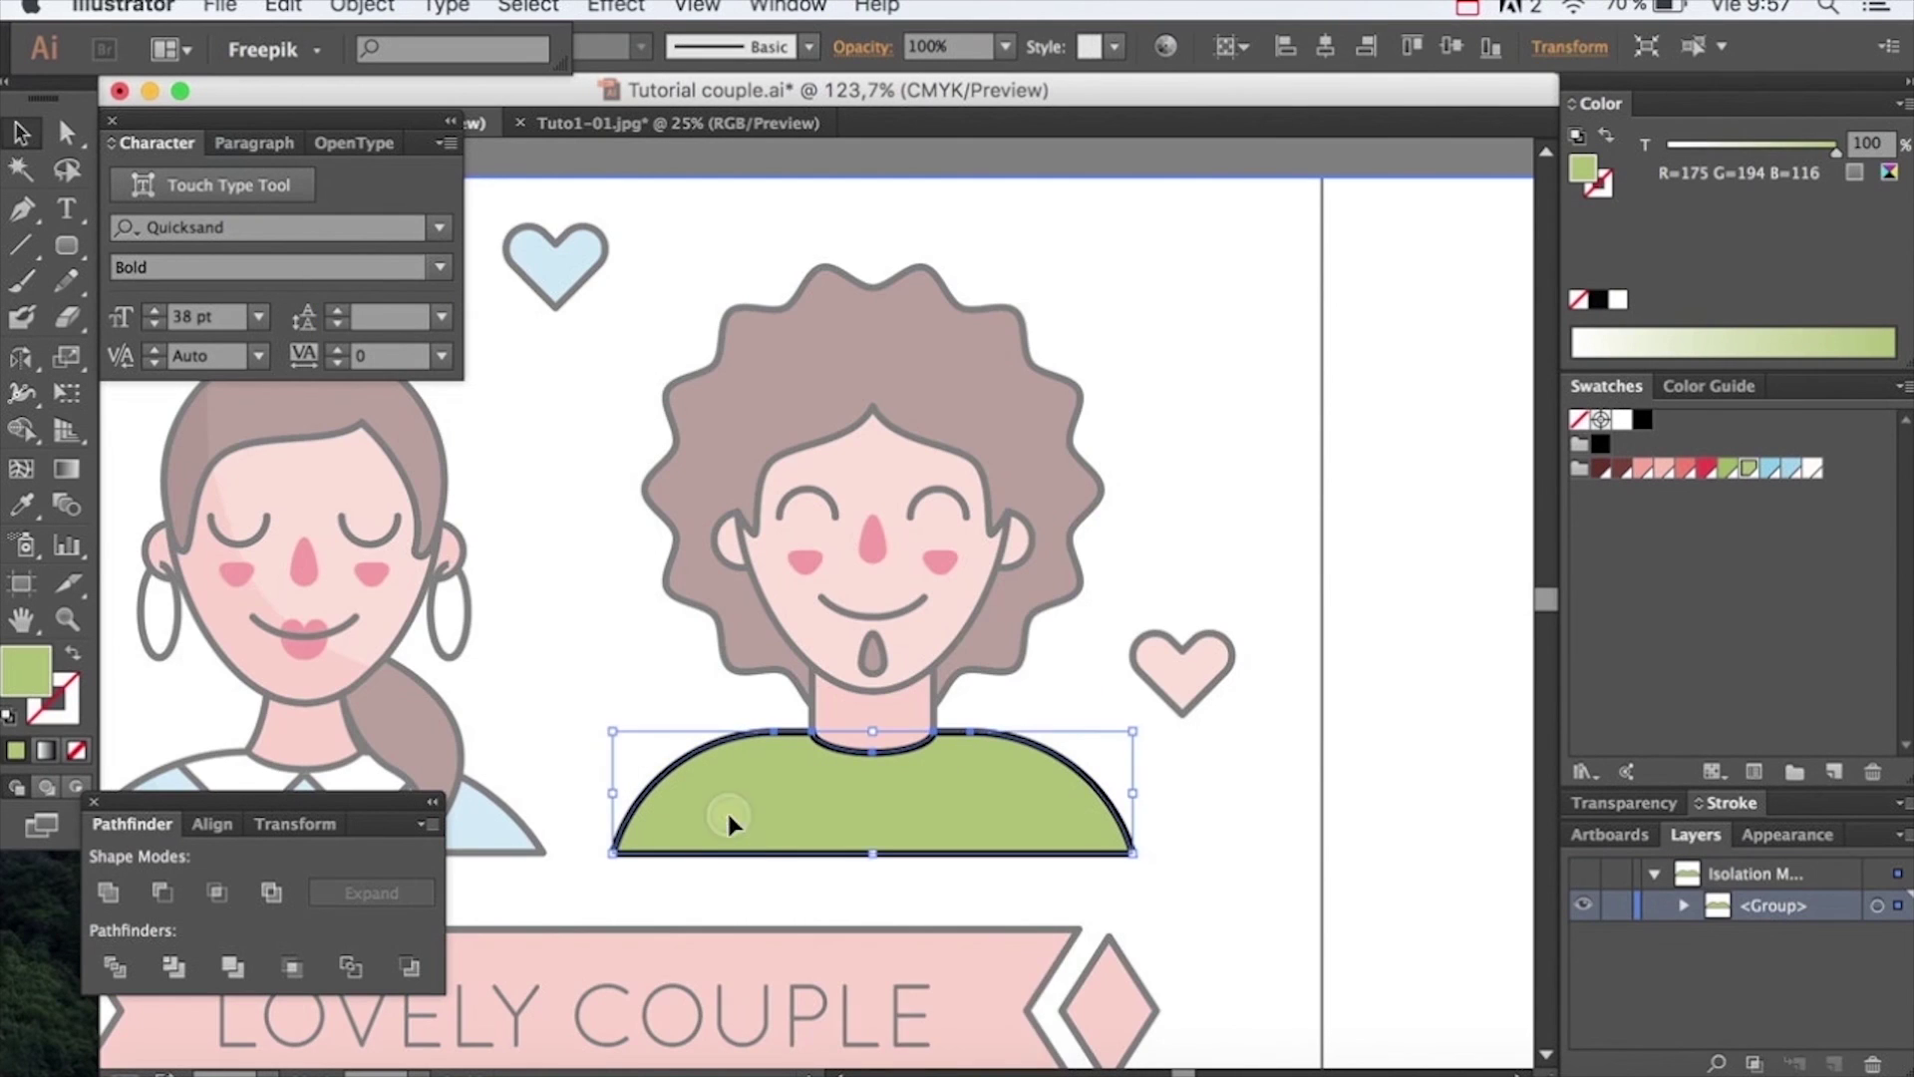
pyautogui.press('super+f')
pyautogui.press('super+z')
pyautogui.moveTo(704, 741)
pyautogui.mouseDown()
pyautogui.moveTo(883, 886)
pyautogui.moveTo(919, 863)
pyautogui.mouseUp()
pyautogui.press('v')
pyautogui.click(901, 820)
pyautogui.press('Delete')
pyautogui.click(700, 807)
pyautogui.click(1728, 467)
pyautogui.doubleClick(1086, 696)
# Expand the man's face and add a darker pink curved shading piece on its left side
pyautogui.click(909, 606)
pyautogui.click(363, 8)
pyautogui.click(425, 315)
pyautogui.click(425, 317)
pyautogui.click(1021, 676)
pyautogui.doubleClick(915, 637)
pyautogui.press('super+f')
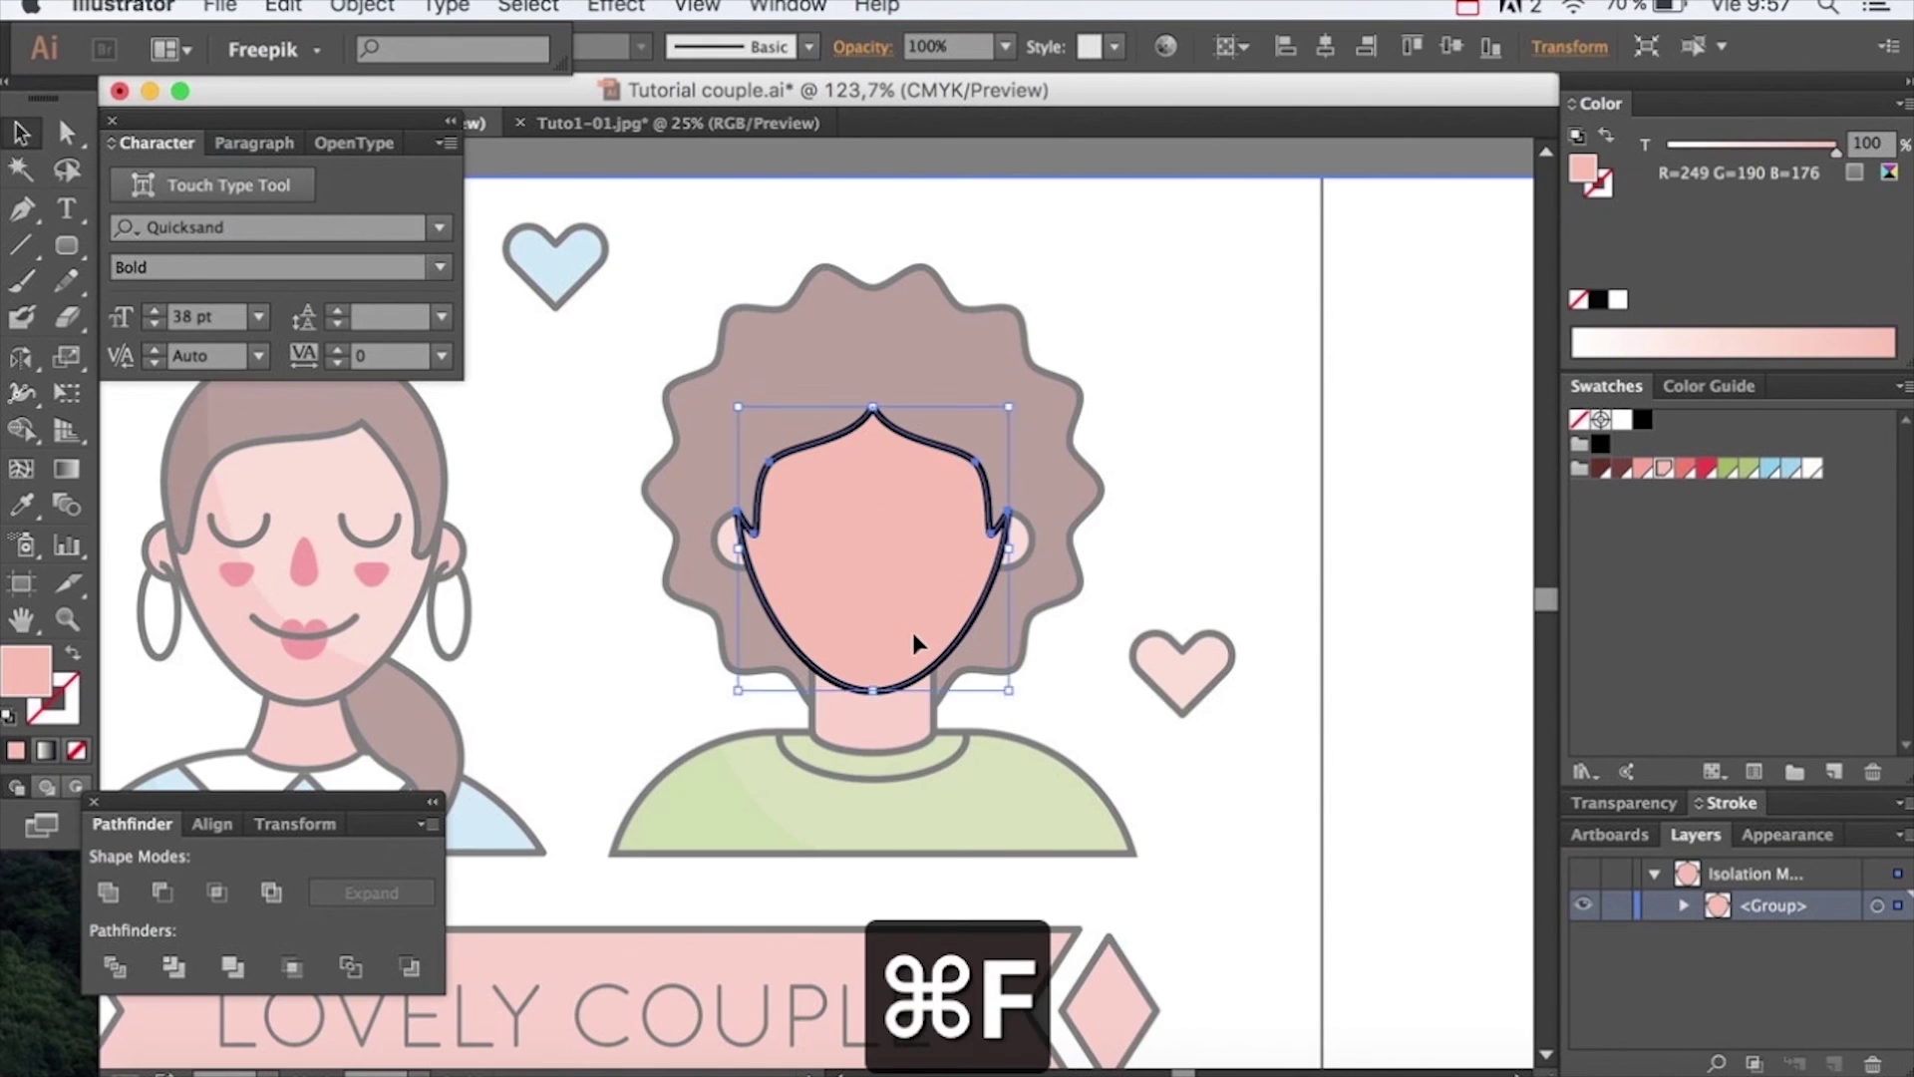
pyautogui.moveTo(788, 466); pyautogui.dragTo(989, 700)
pyautogui.press('v')
pyautogui.click(906, 574)
pyautogui.press('Delete')
pyautogui.click(799, 603)
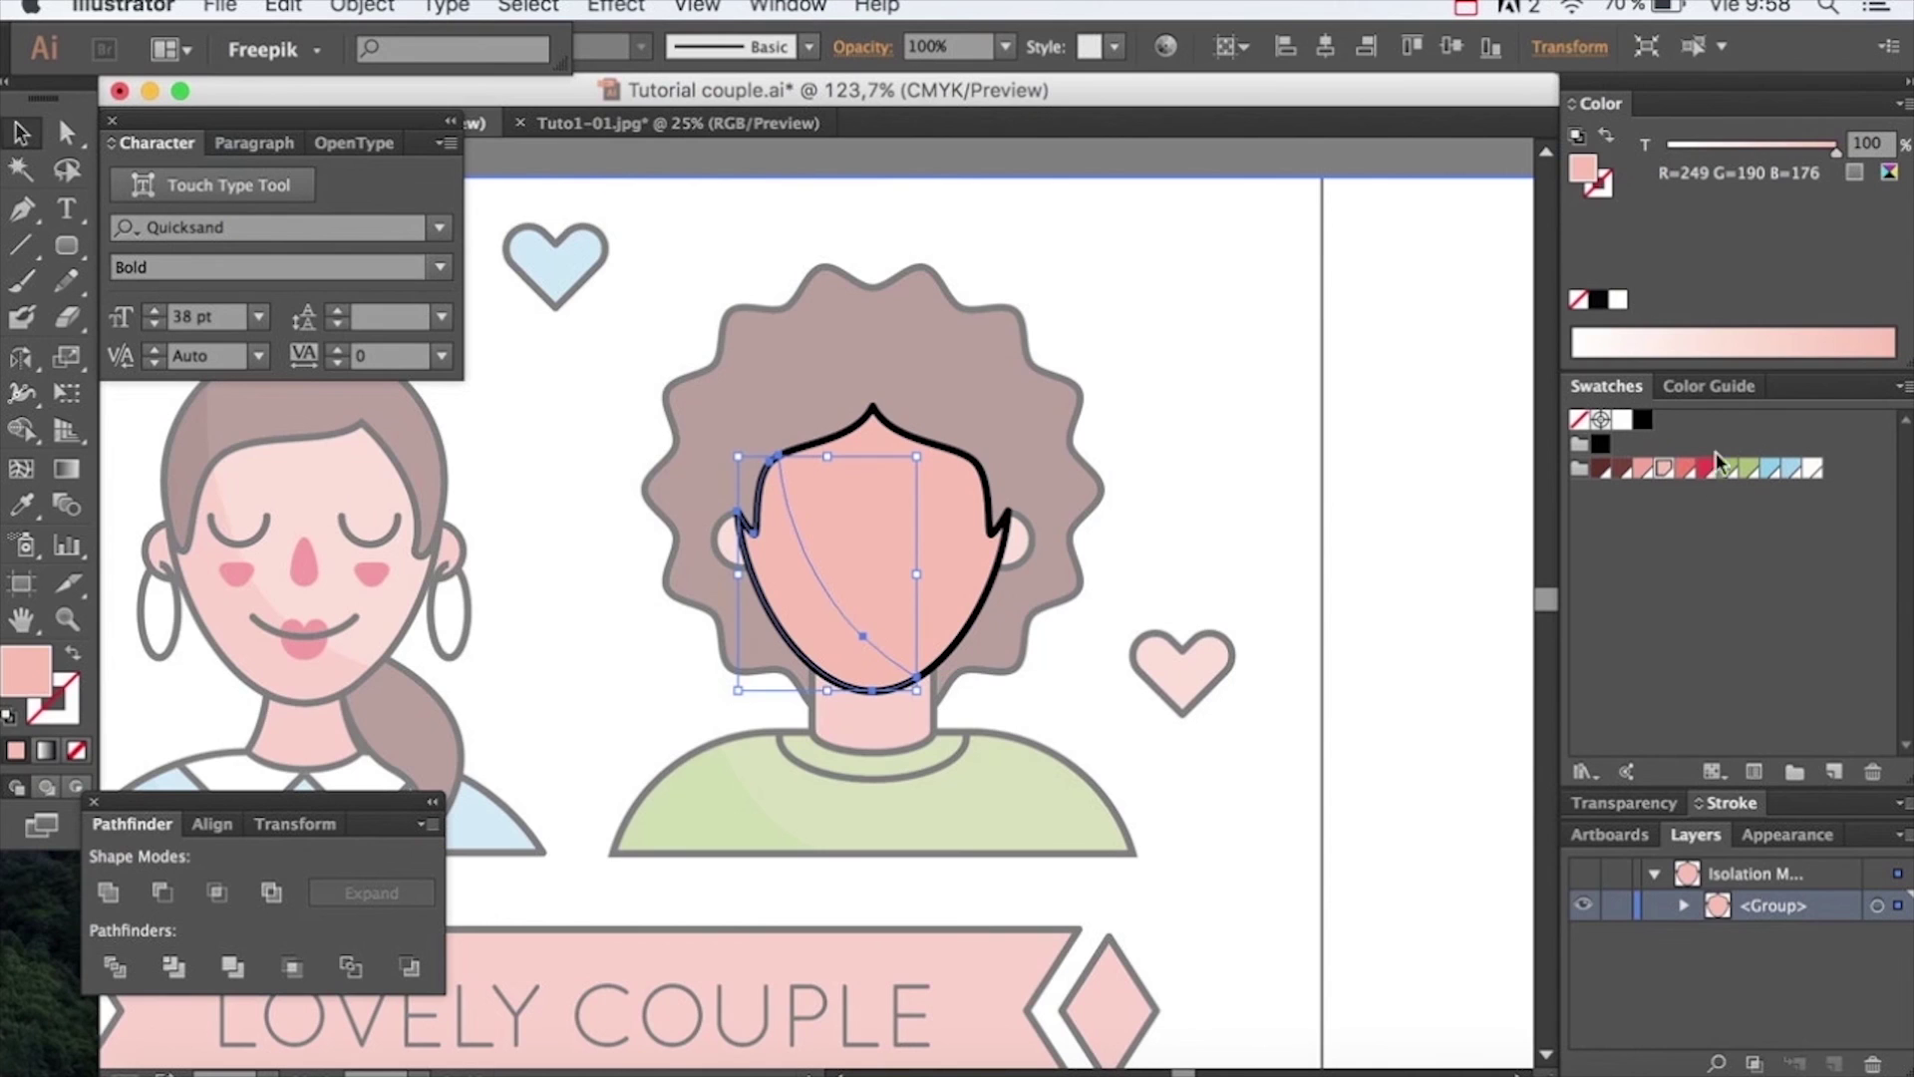
pyautogui.click(1643, 468)
pyautogui.click(981, 414)
pyautogui.doubleClick(977, 414)
# Expand the curly hair and cut a front copy twice with the Eraser into curved shading pieces
pyautogui.click(362, 6)
pyautogui.click(426, 317)
pyautogui.click(1042, 773)
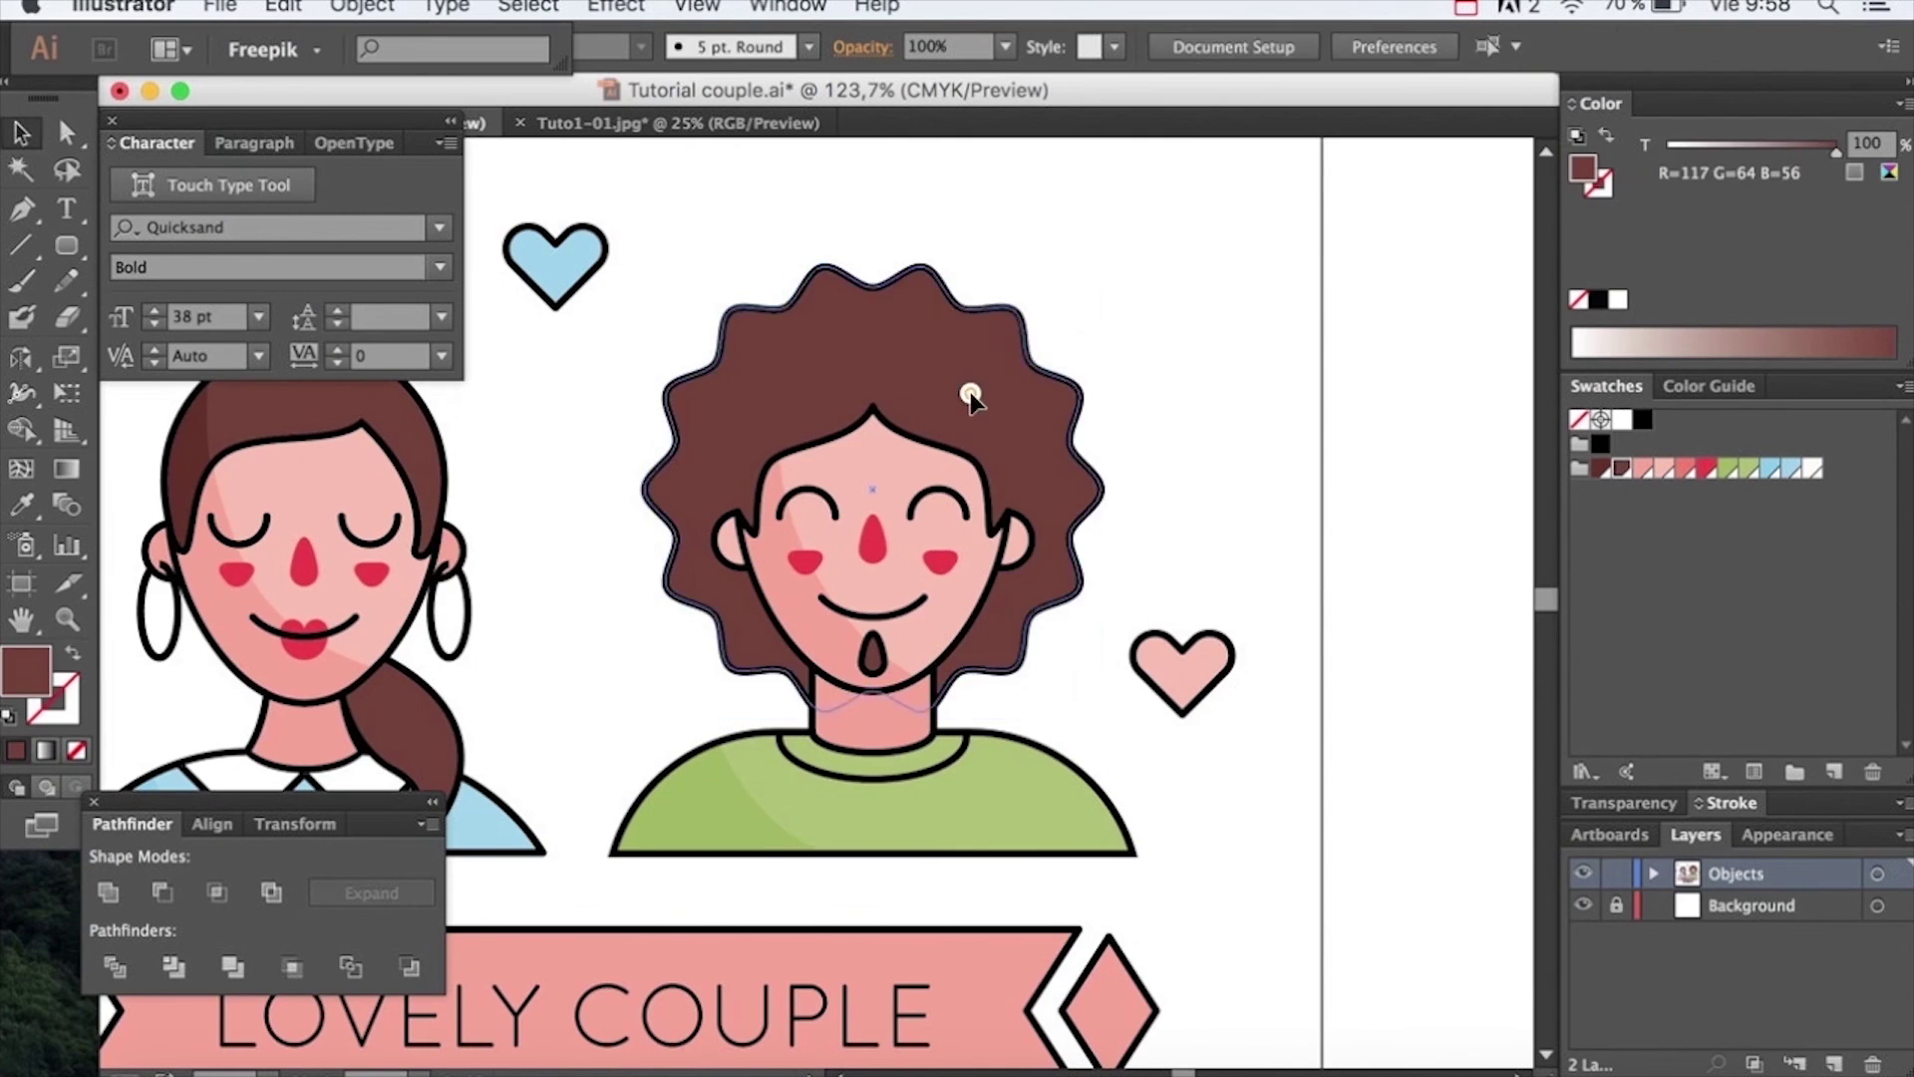
pyautogui.doubleClick(967, 397)
pyautogui.press('super+f')
pyautogui.hotkey('shift', 'e')
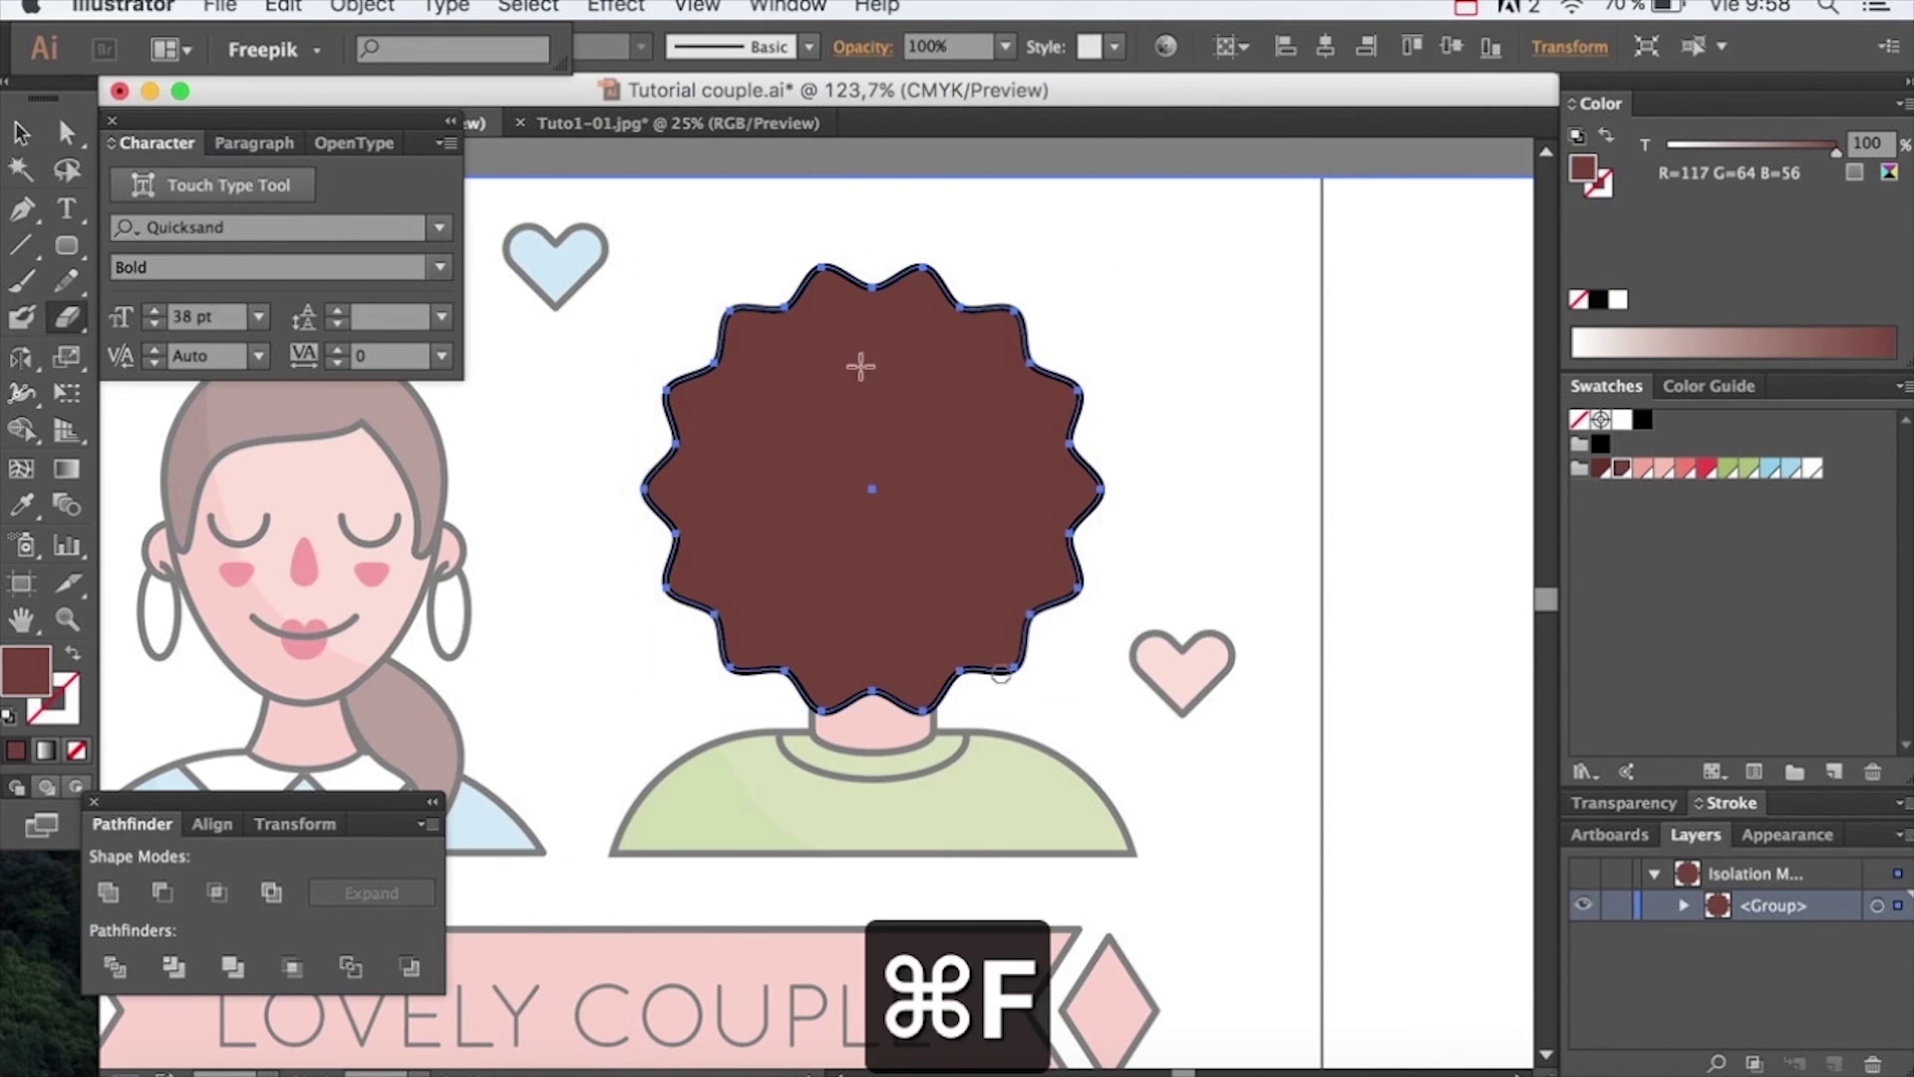
pyautogui.moveTo(791, 252); pyautogui.dragTo(1022, 648)
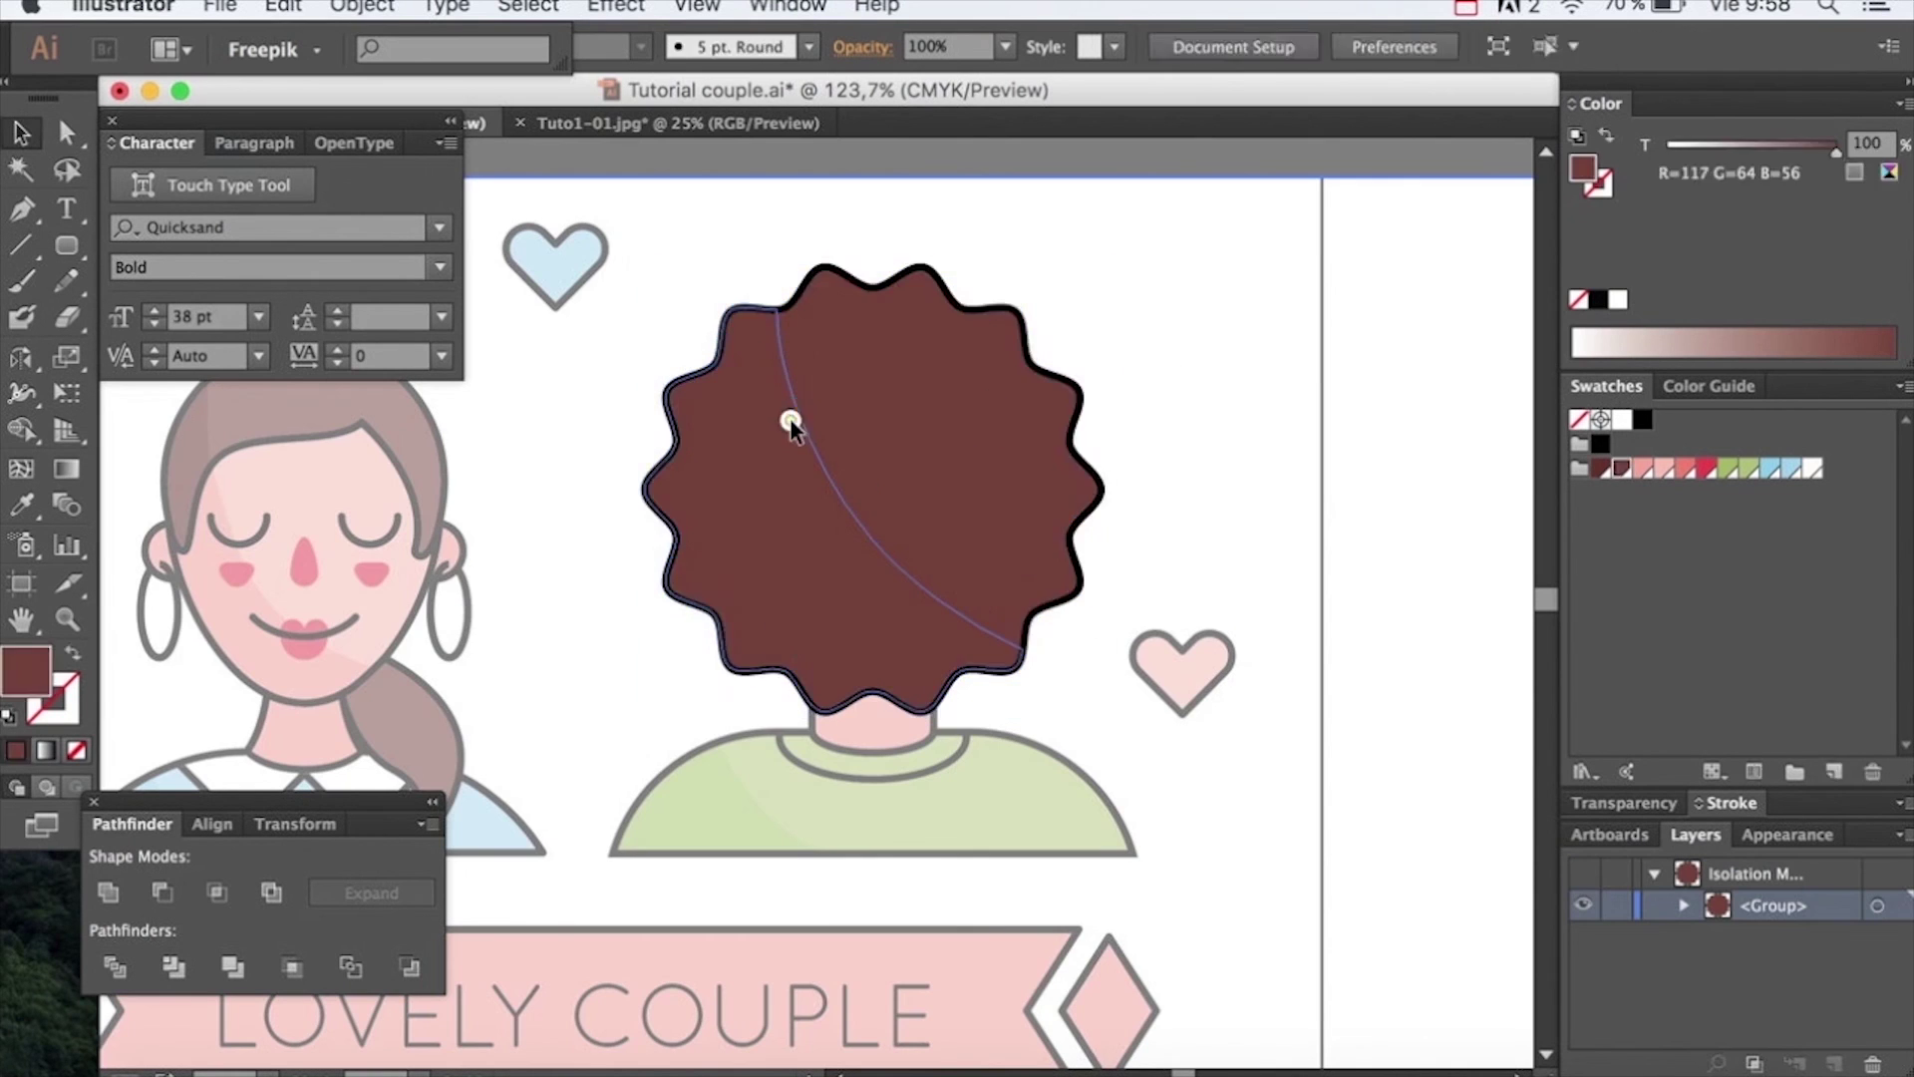
pyautogui.click(791, 420)
pyautogui.hotkey('shift', 'e')
pyautogui.moveTo(769, 284)
pyautogui.mouseDown()
pyautogui.moveTo(901, 664)
pyautogui.moveTo(955, 702)
pyautogui.mouseUp()
pyautogui.press('v')
pyautogui.click(949, 632)
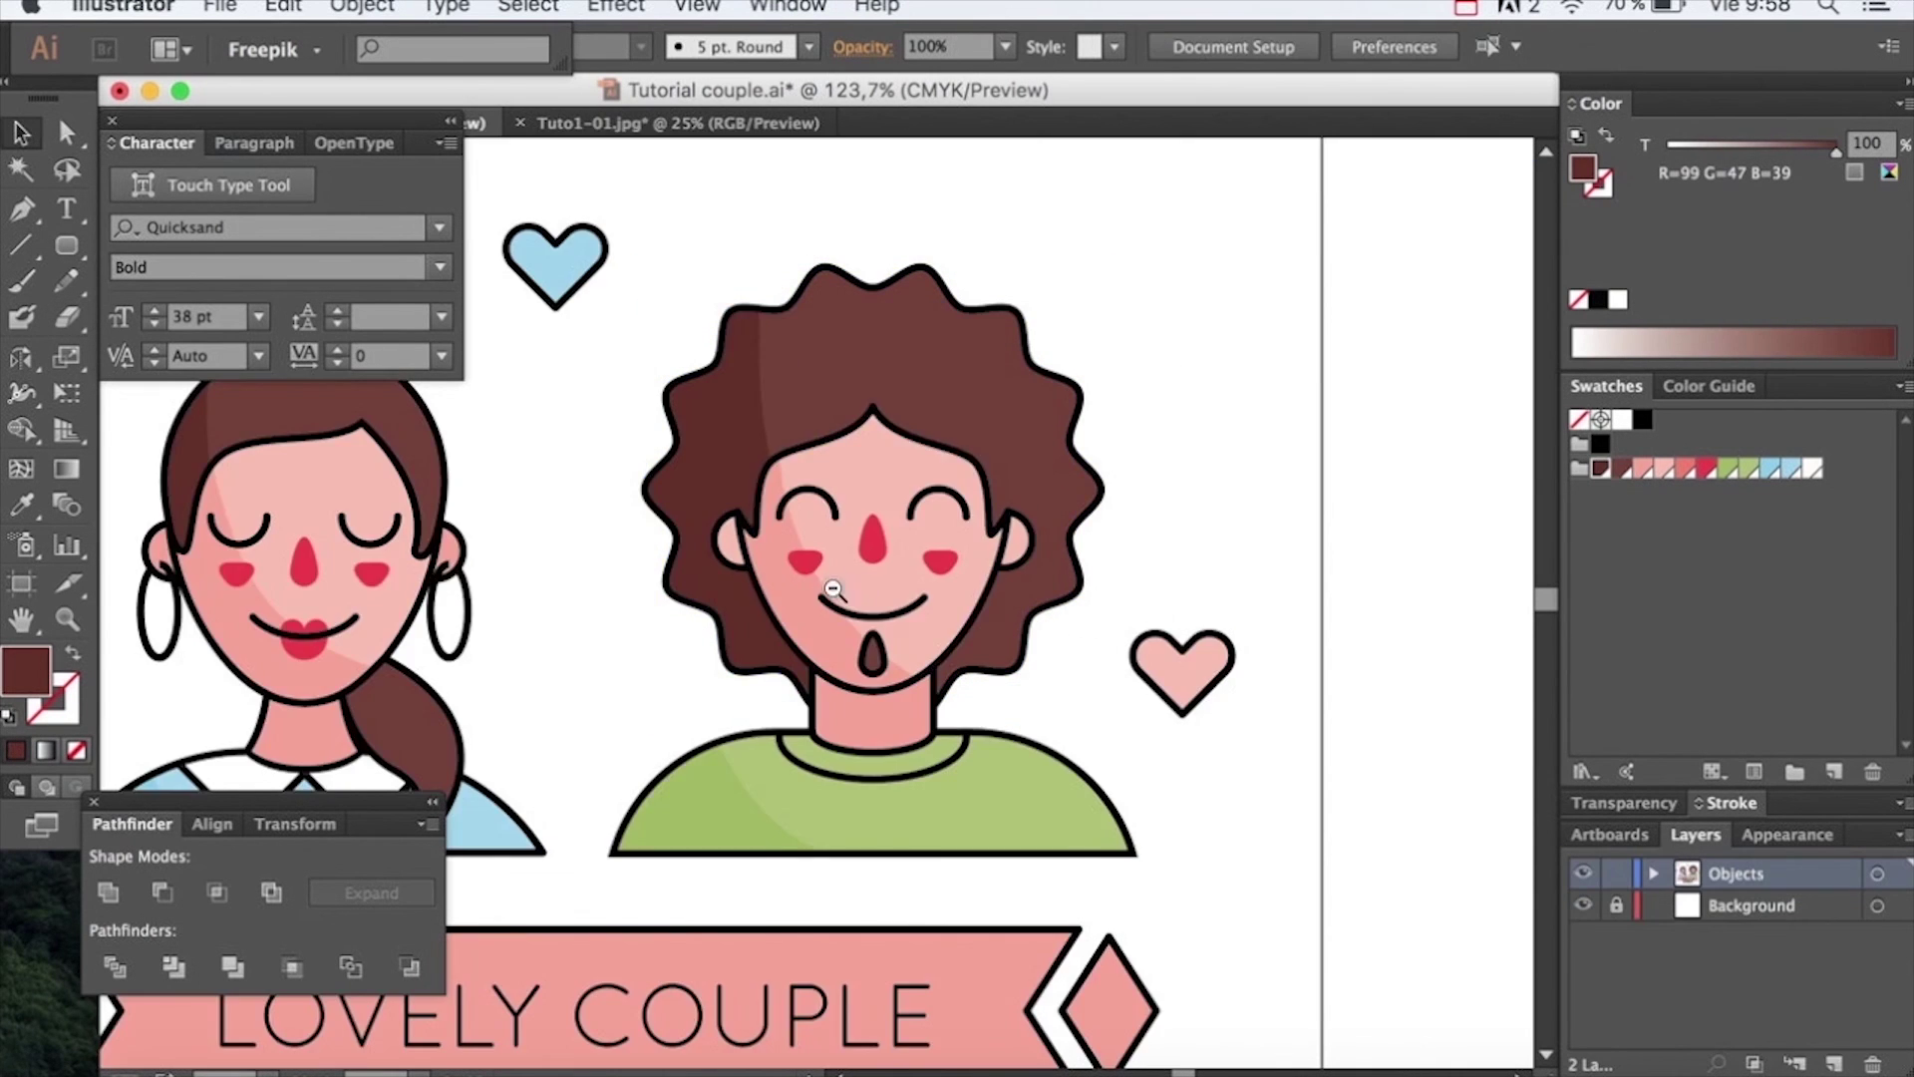
pyautogui.press('super+minus')
pyautogui.press('super+minus')
pyautogui.press('super+minus')
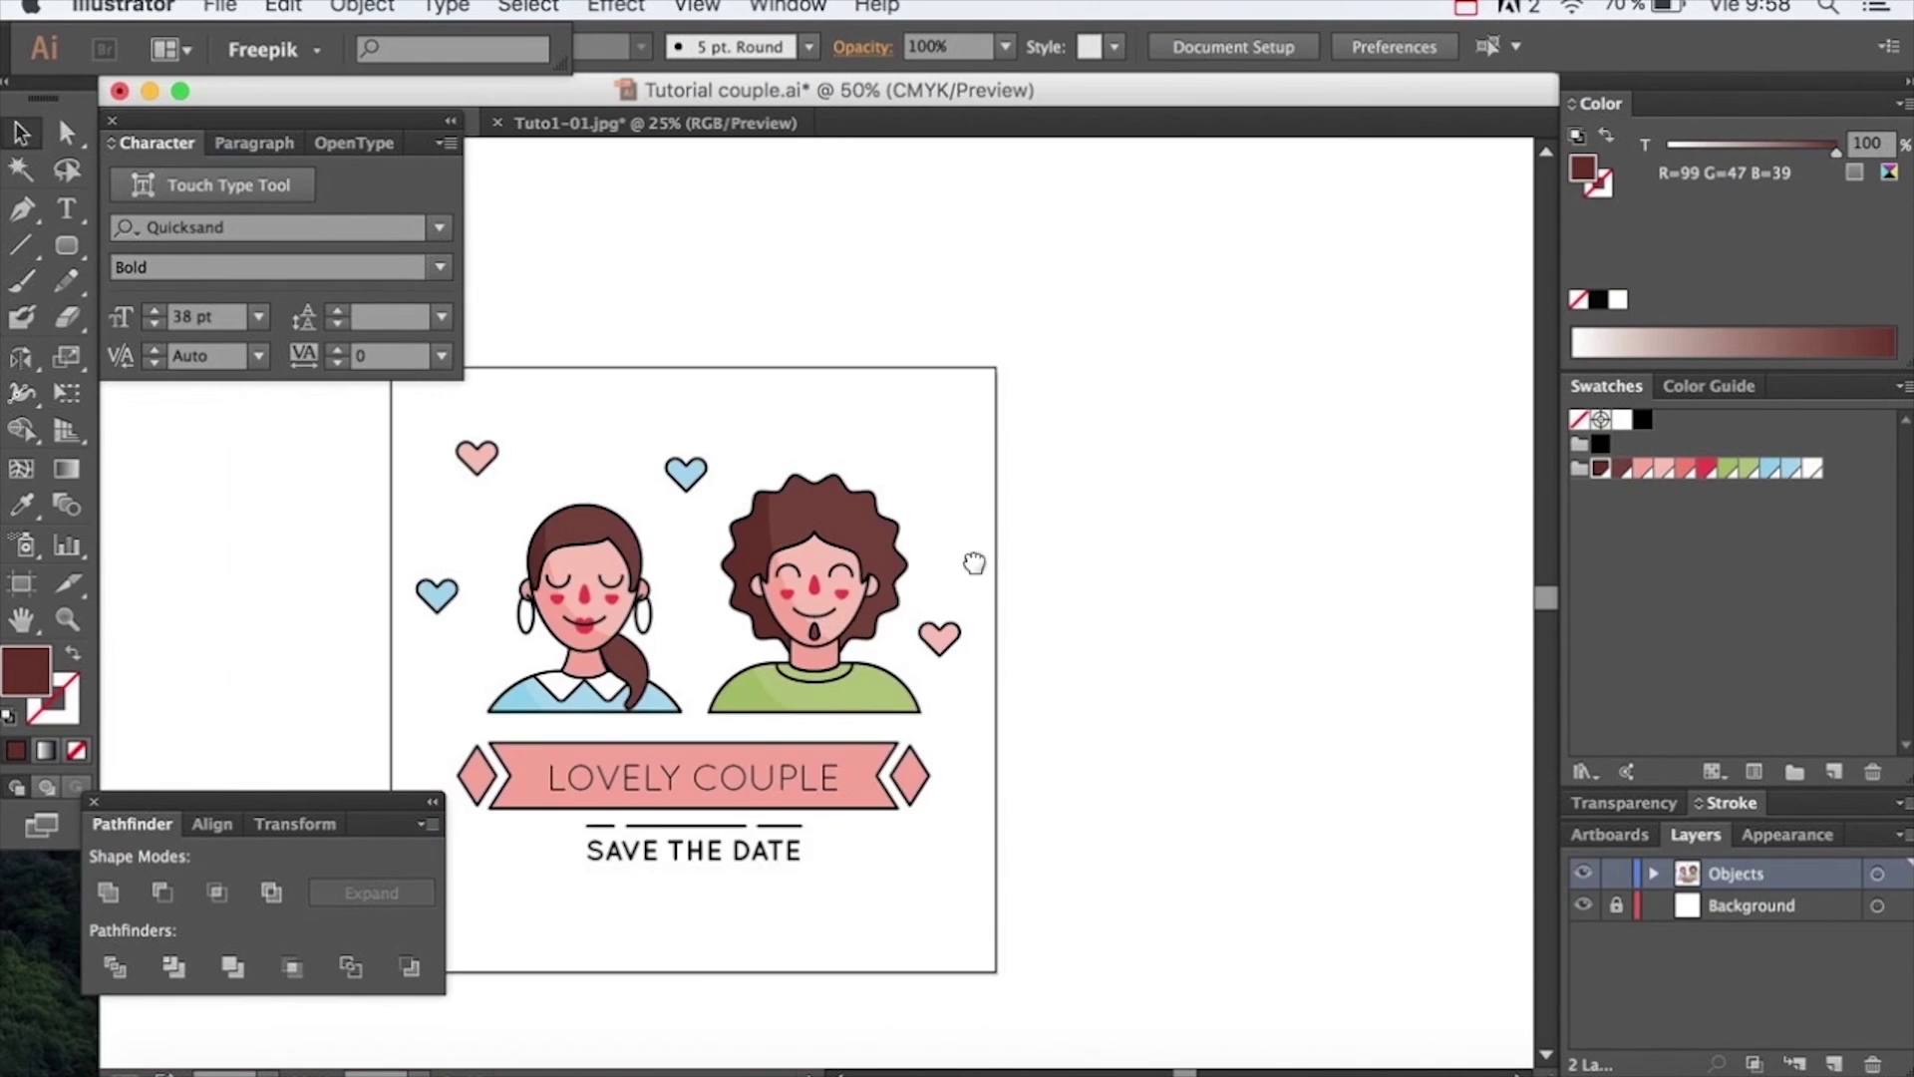
# Save the file, confirming the older-format compatibility prompt
pyautogui.moveTo(604, 465); pyautogui.dragTo(1152, 939)
pyautogui.moveTo(1033, 756); pyautogui.dragTo(1120, 867)
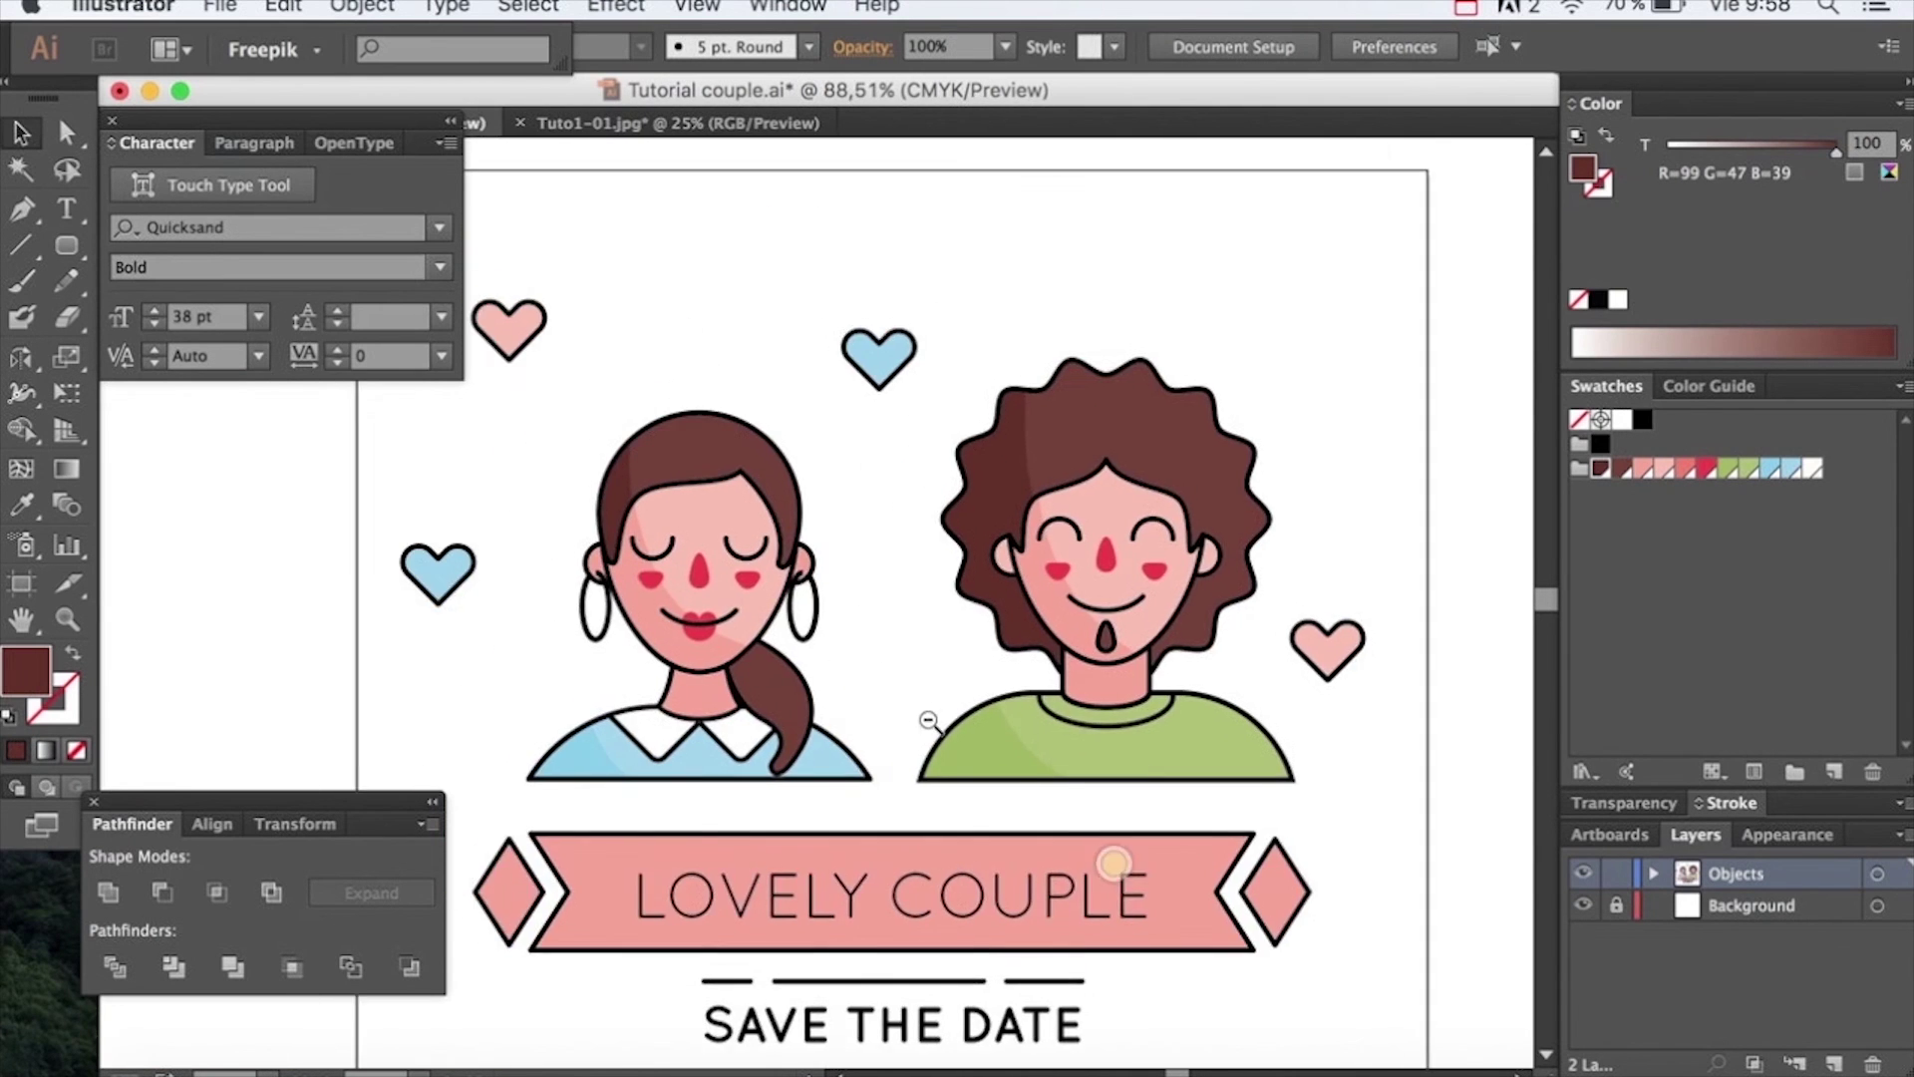
pyautogui.keyDown('alt'); pyautogui.keyDown('super'); pyautogui.click(929, 718); pyautogui.keyUp('super'); pyautogui.keyUp('alt')
pyautogui.moveTo(873, 653); pyautogui.dragTo(923, 654)
pyautogui.press('super+s')
pyautogui.click(1217, 624)
pyautogui.click(1216, 624)
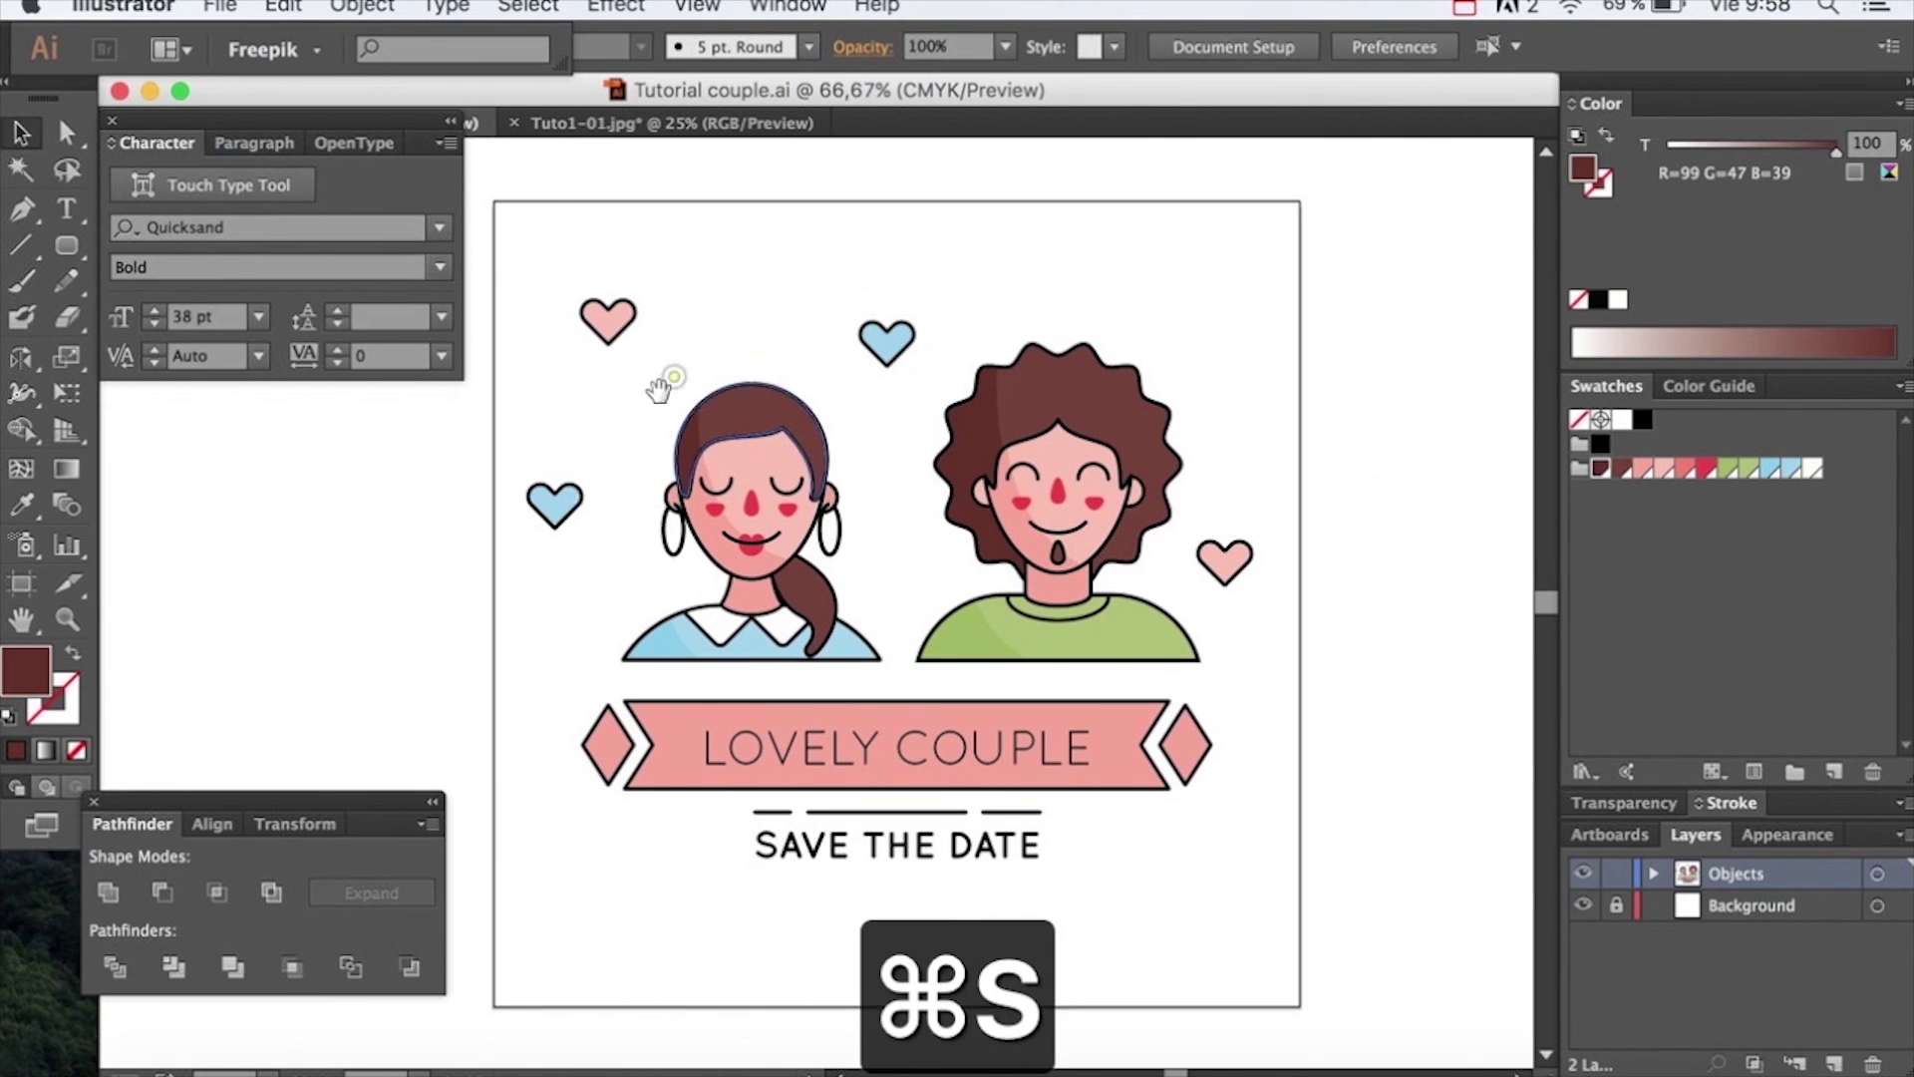
# Expand the four hearts and the LOVELY COUPLE banner
pyautogui.click(555, 505)
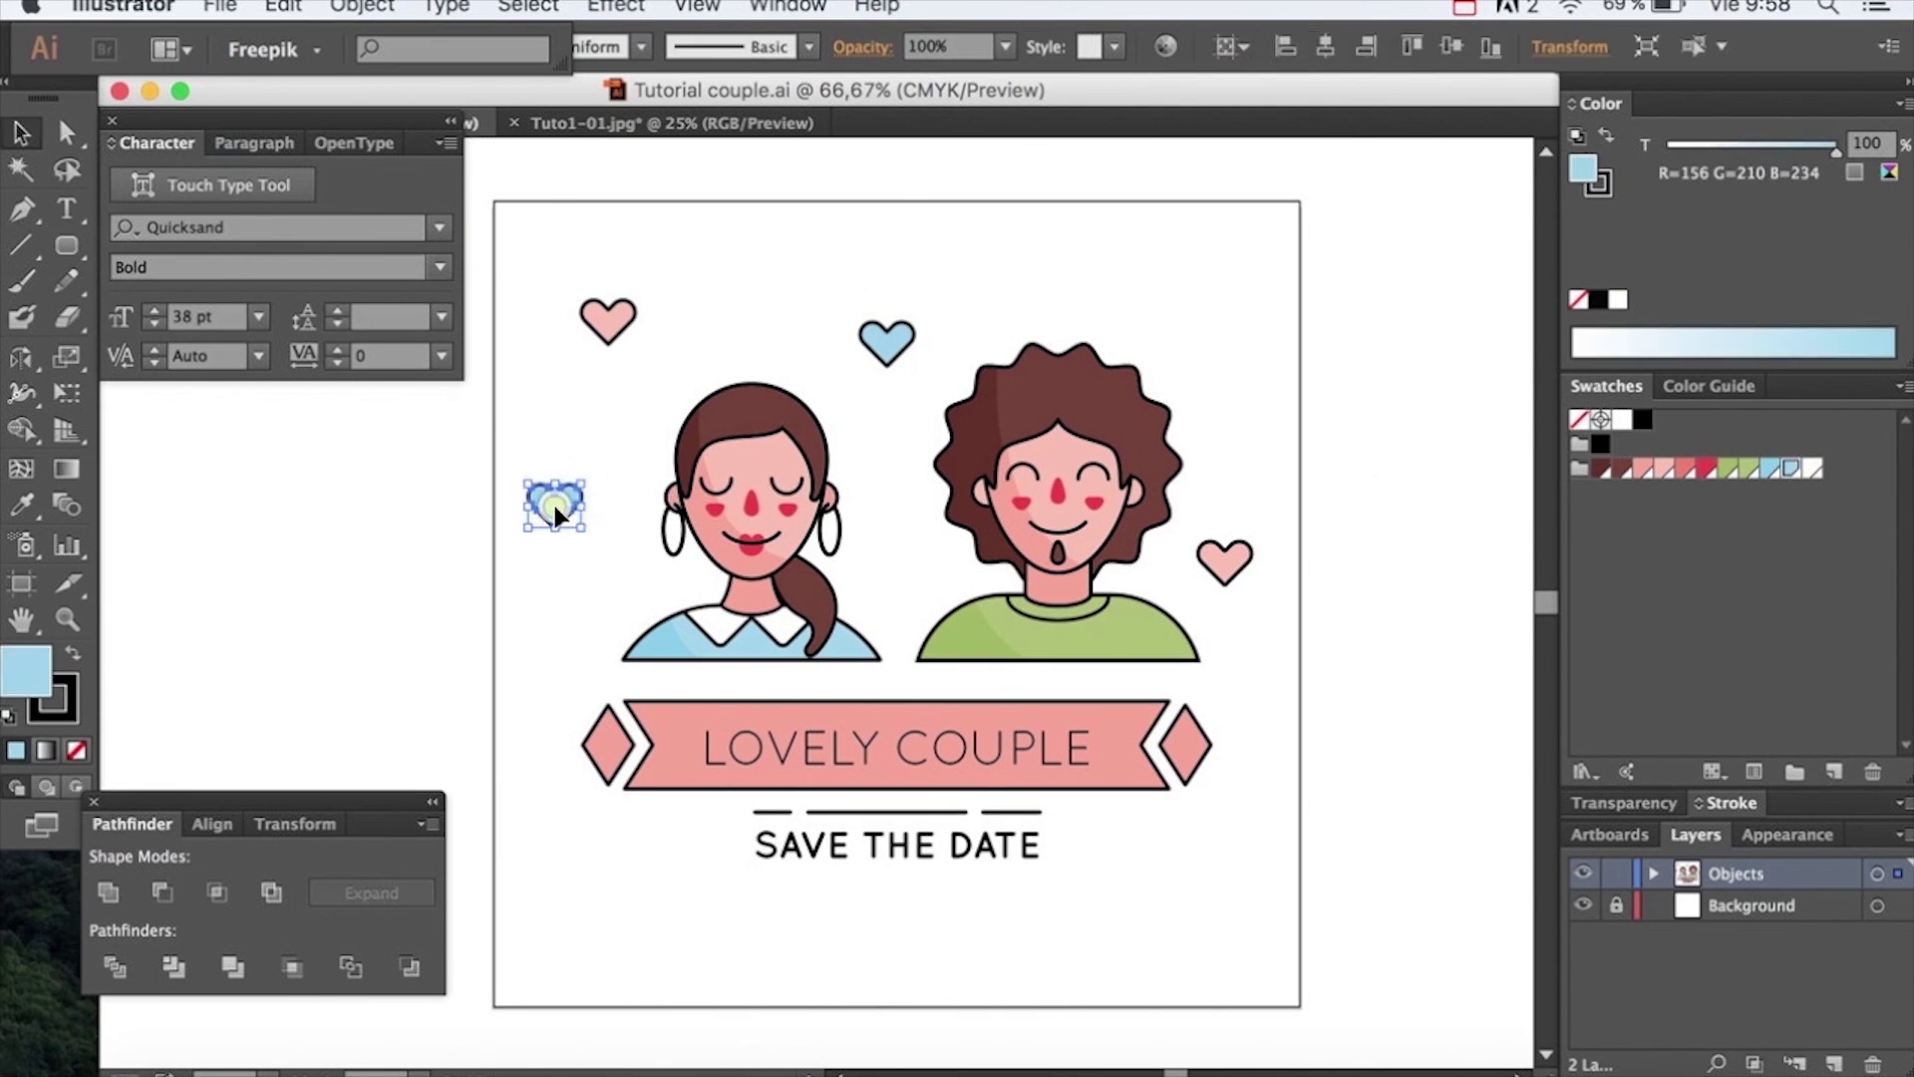
pyautogui.keyDown('shift'); pyautogui.click(607, 317); pyautogui.keyUp('shift')
pyautogui.keyDown('shift'); pyautogui.click(886, 341); pyautogui.keyUp('shift')
pyautogui.keyDown('shift'); pyautogui.click(1204, 565); pyautogui.keyUp('shift')
pyautogui.click(445, 6)
pyautogui.click(392, 303)
pyautogui.click(1037, 769)
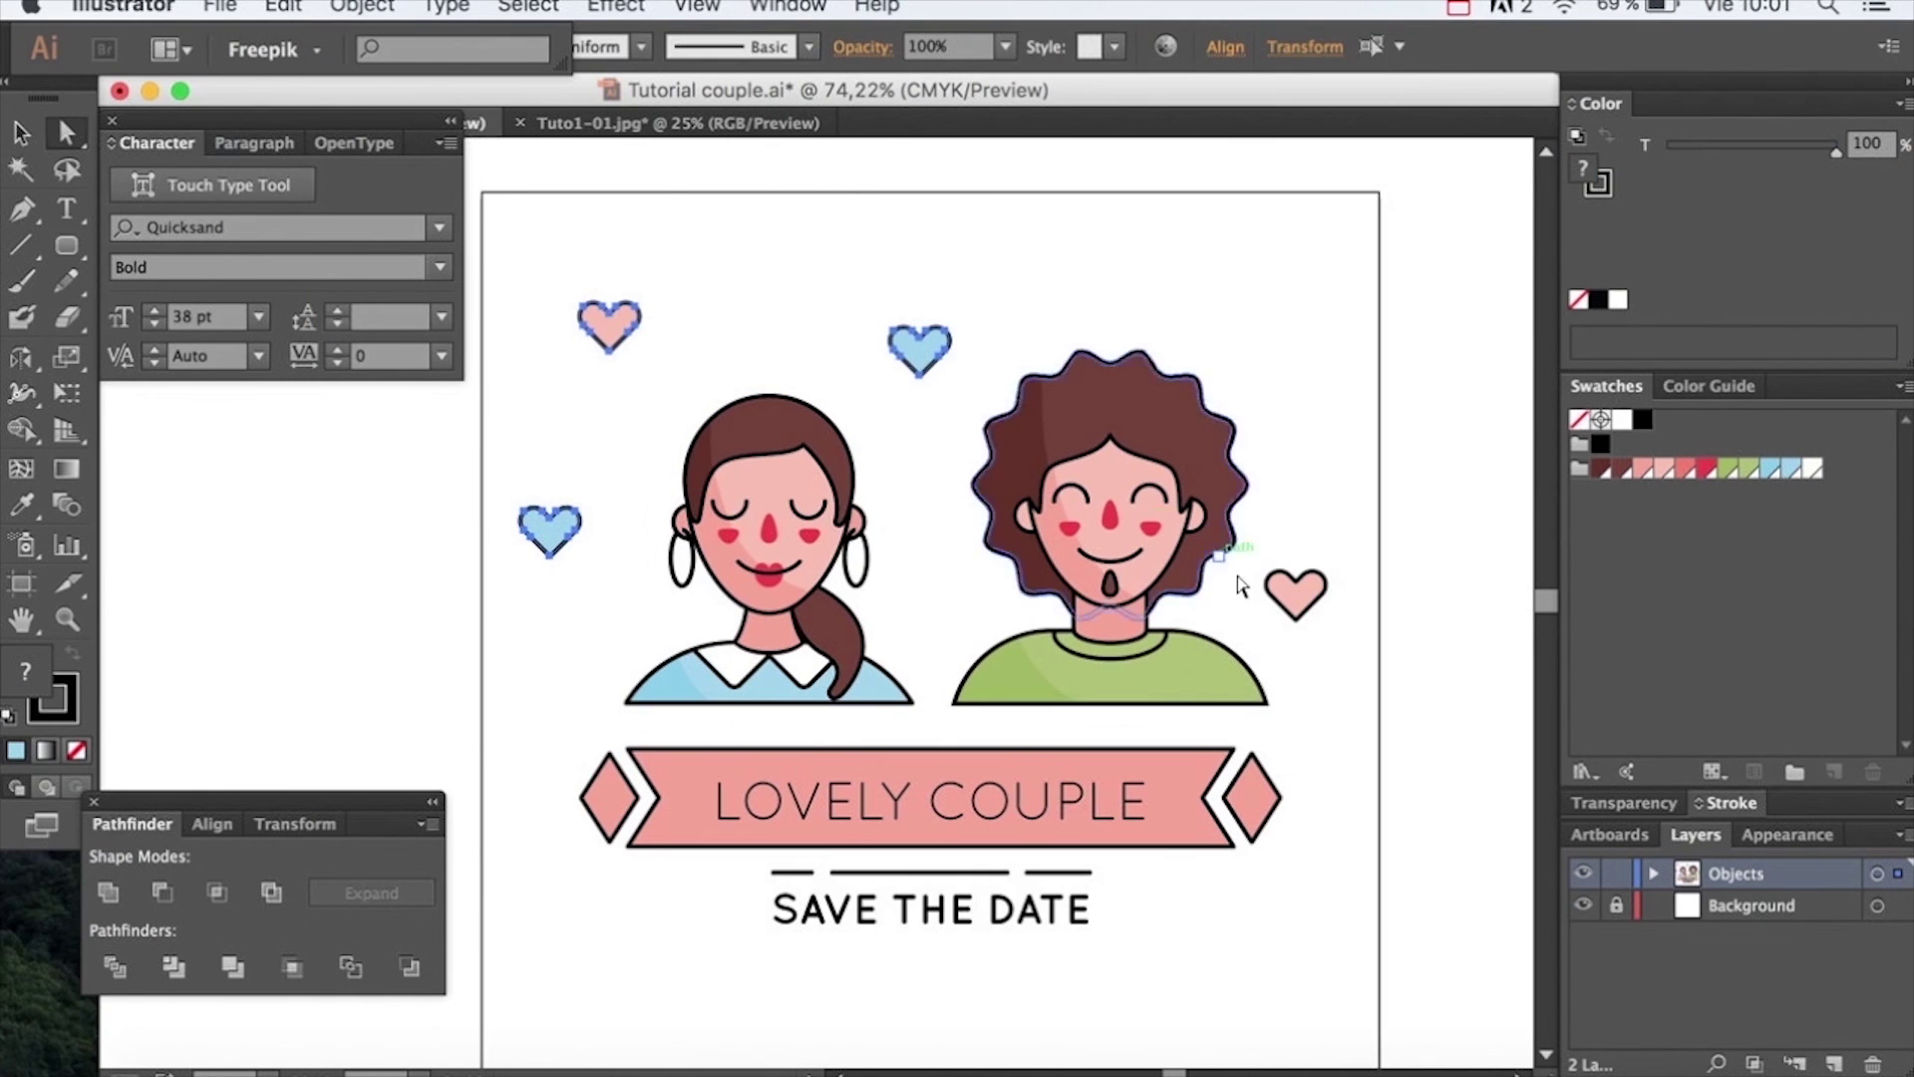
pyautogui.click(1185, 755)
pyautogui.click(365, 6)
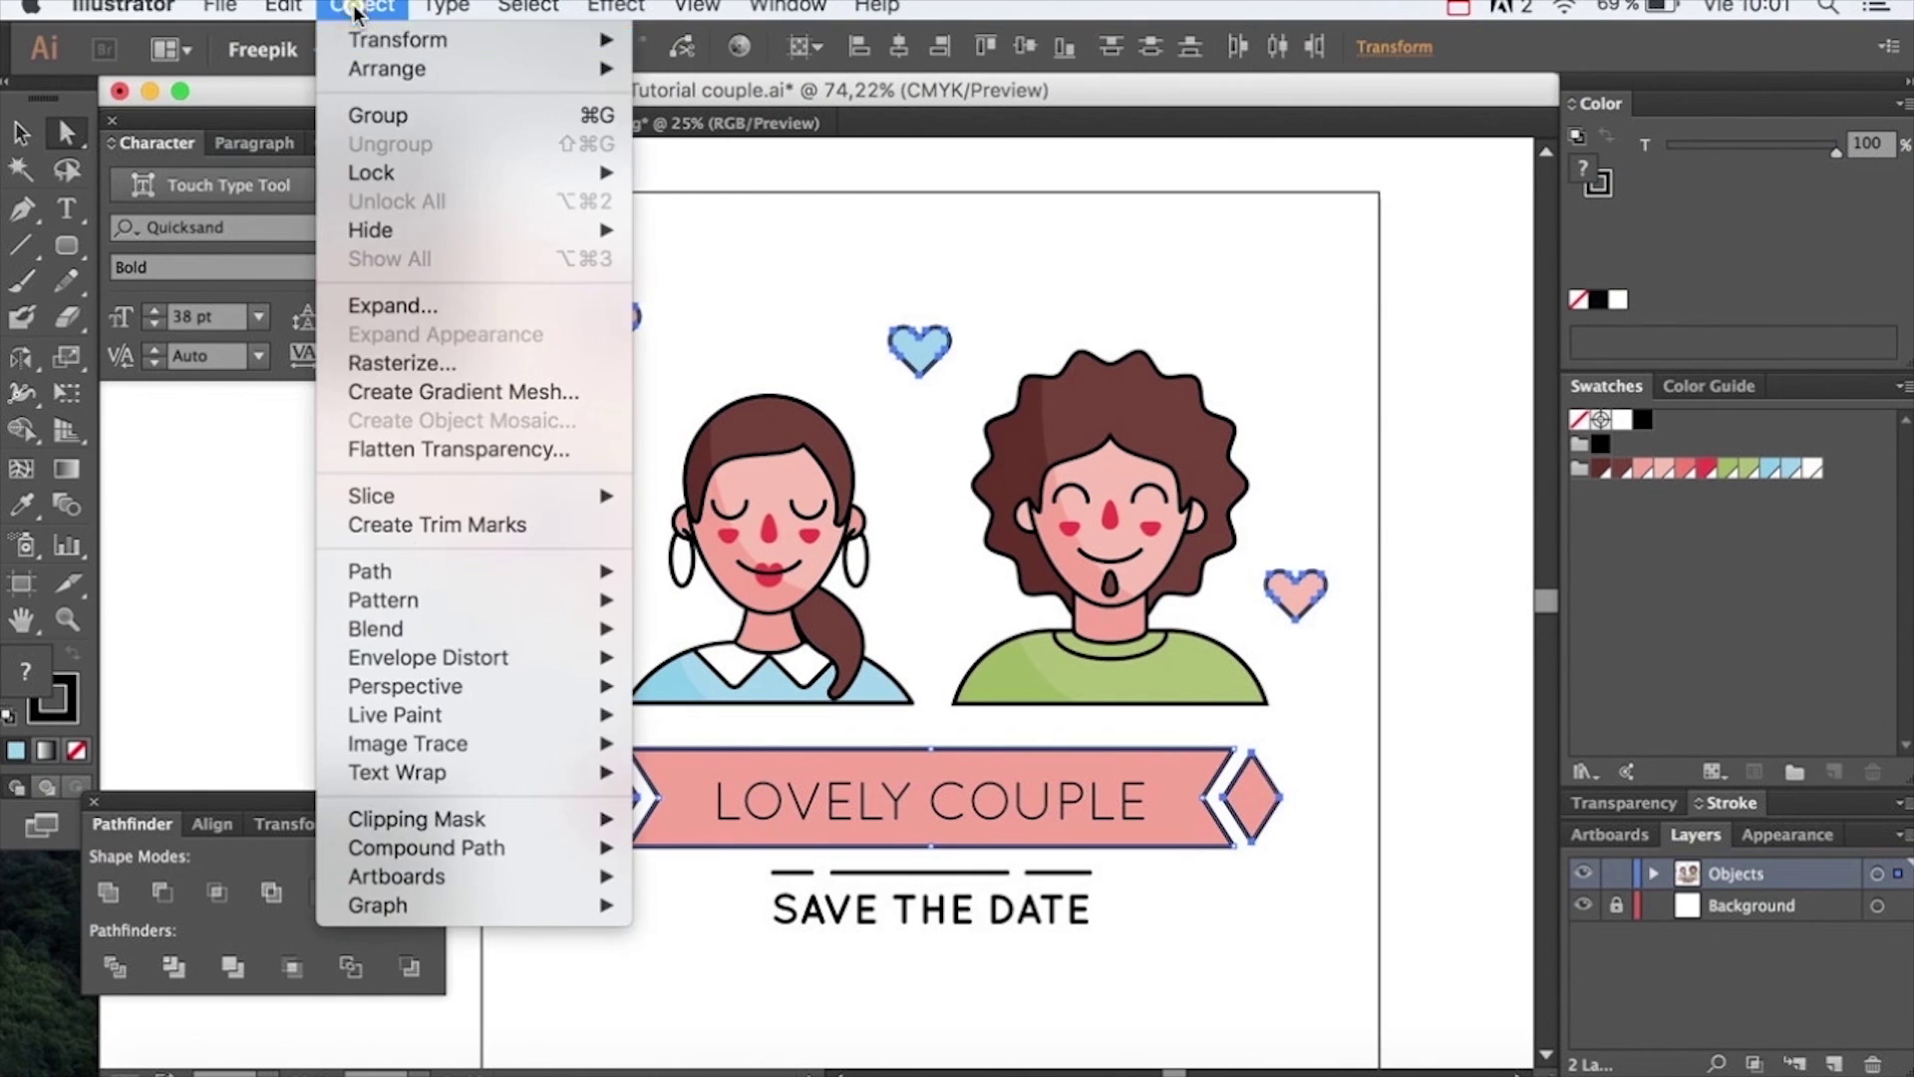
pyautogui.click(393, 303)
pyautogui.click(1038, 772)
pyautogui.click(603, 434)
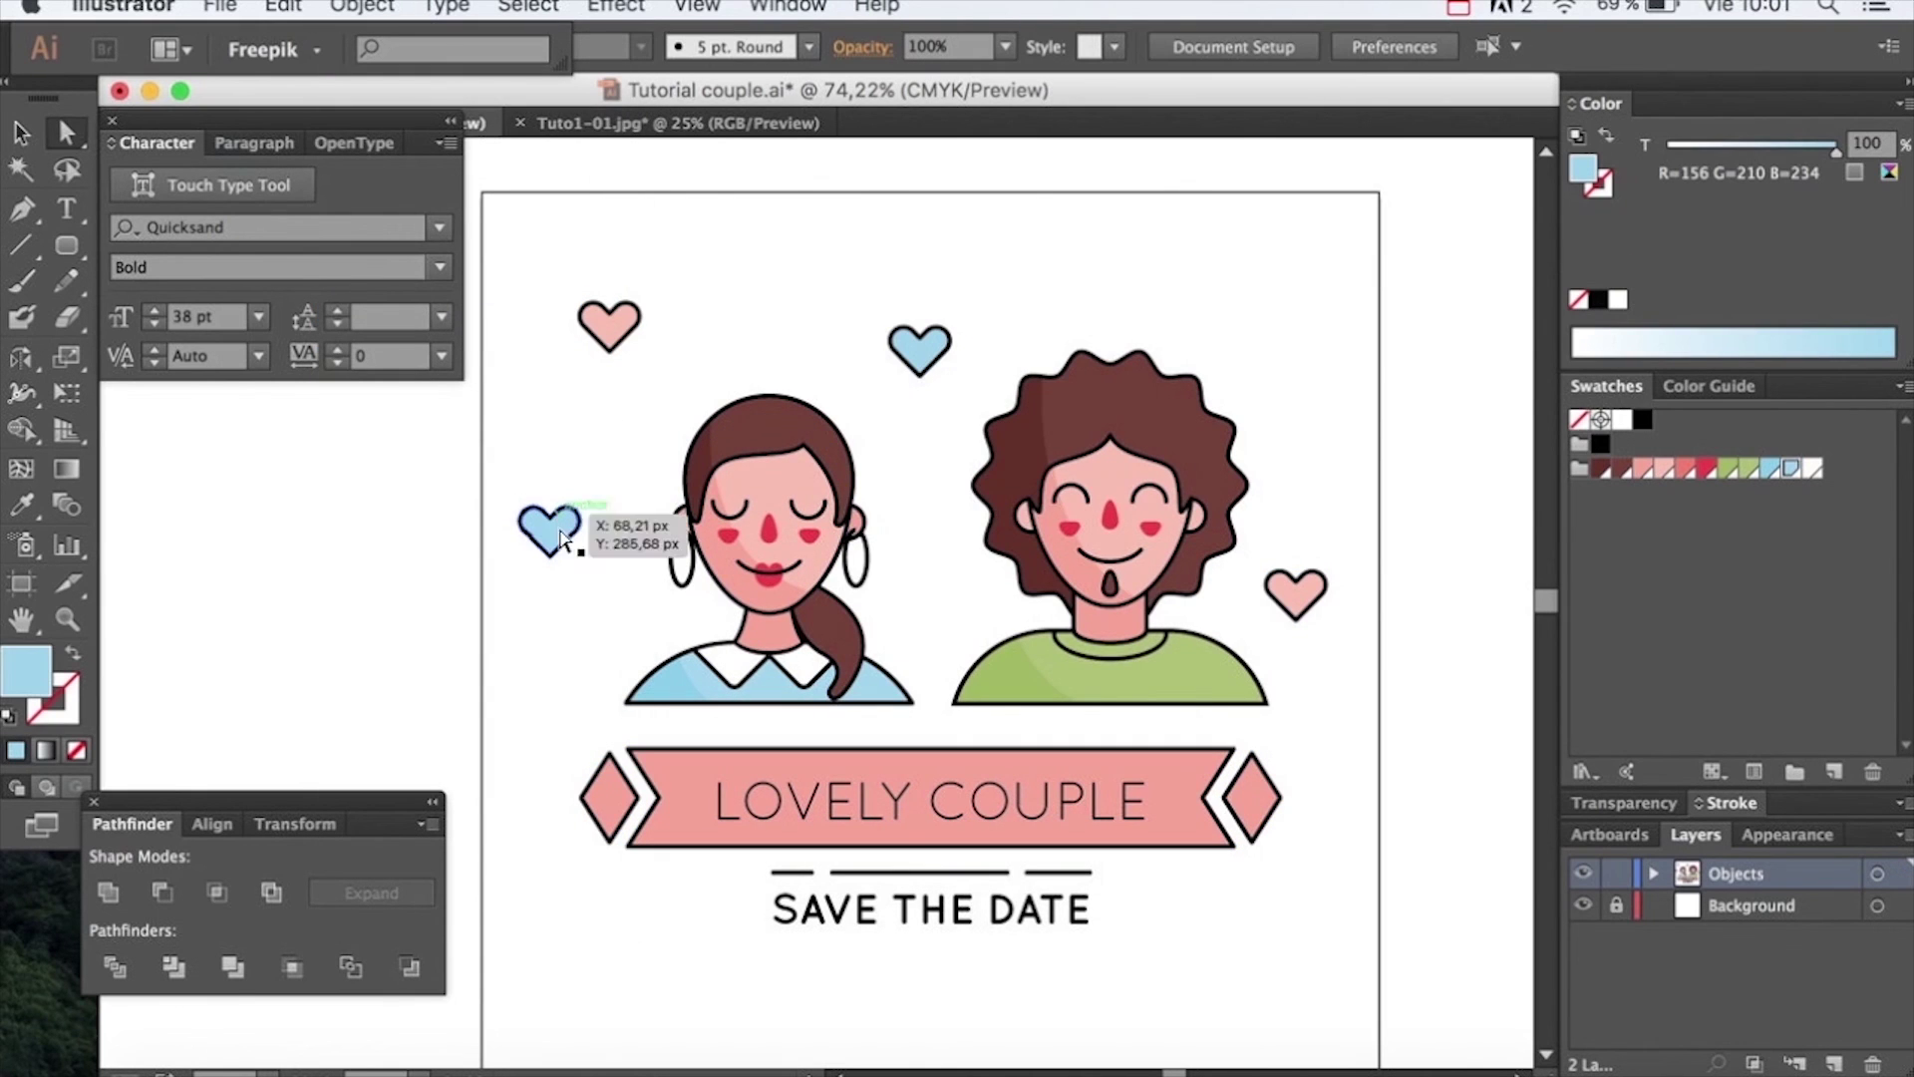
# Nudge the fills of the four hearts and the banner right and down off their outlines
pyautogui.click(550, 534)
pyautogui.keyDown('shift'); pyautogui.click(609, 326); pyautogui.keyUp('shift')
pyautogui.keyDown('shift'); pyautogui.click(919, 349); pyautogui.keyUp('shift')
pyautogui.keyDown('shift'); pyautogui.click(1295, 593); pyautogui.keyUp('shift')
pyautogui.keyDown('shift'); pyautogui.click(1253, 812); pyautogui.keyUp('shift')
pyautogui.press('Right')
pyautogui.press('Right')
pyautogui.press('Right')
pyautogui.press('Right')
pyautogui.press('Down')
pyautogui.press('Down')
pyautogui.press('Down')
pyautogui.press('Down')
pyautogui.click(978, 301)
pyautogui.moveTo(1009, 282); pyautogui.dragTo(979, 282)
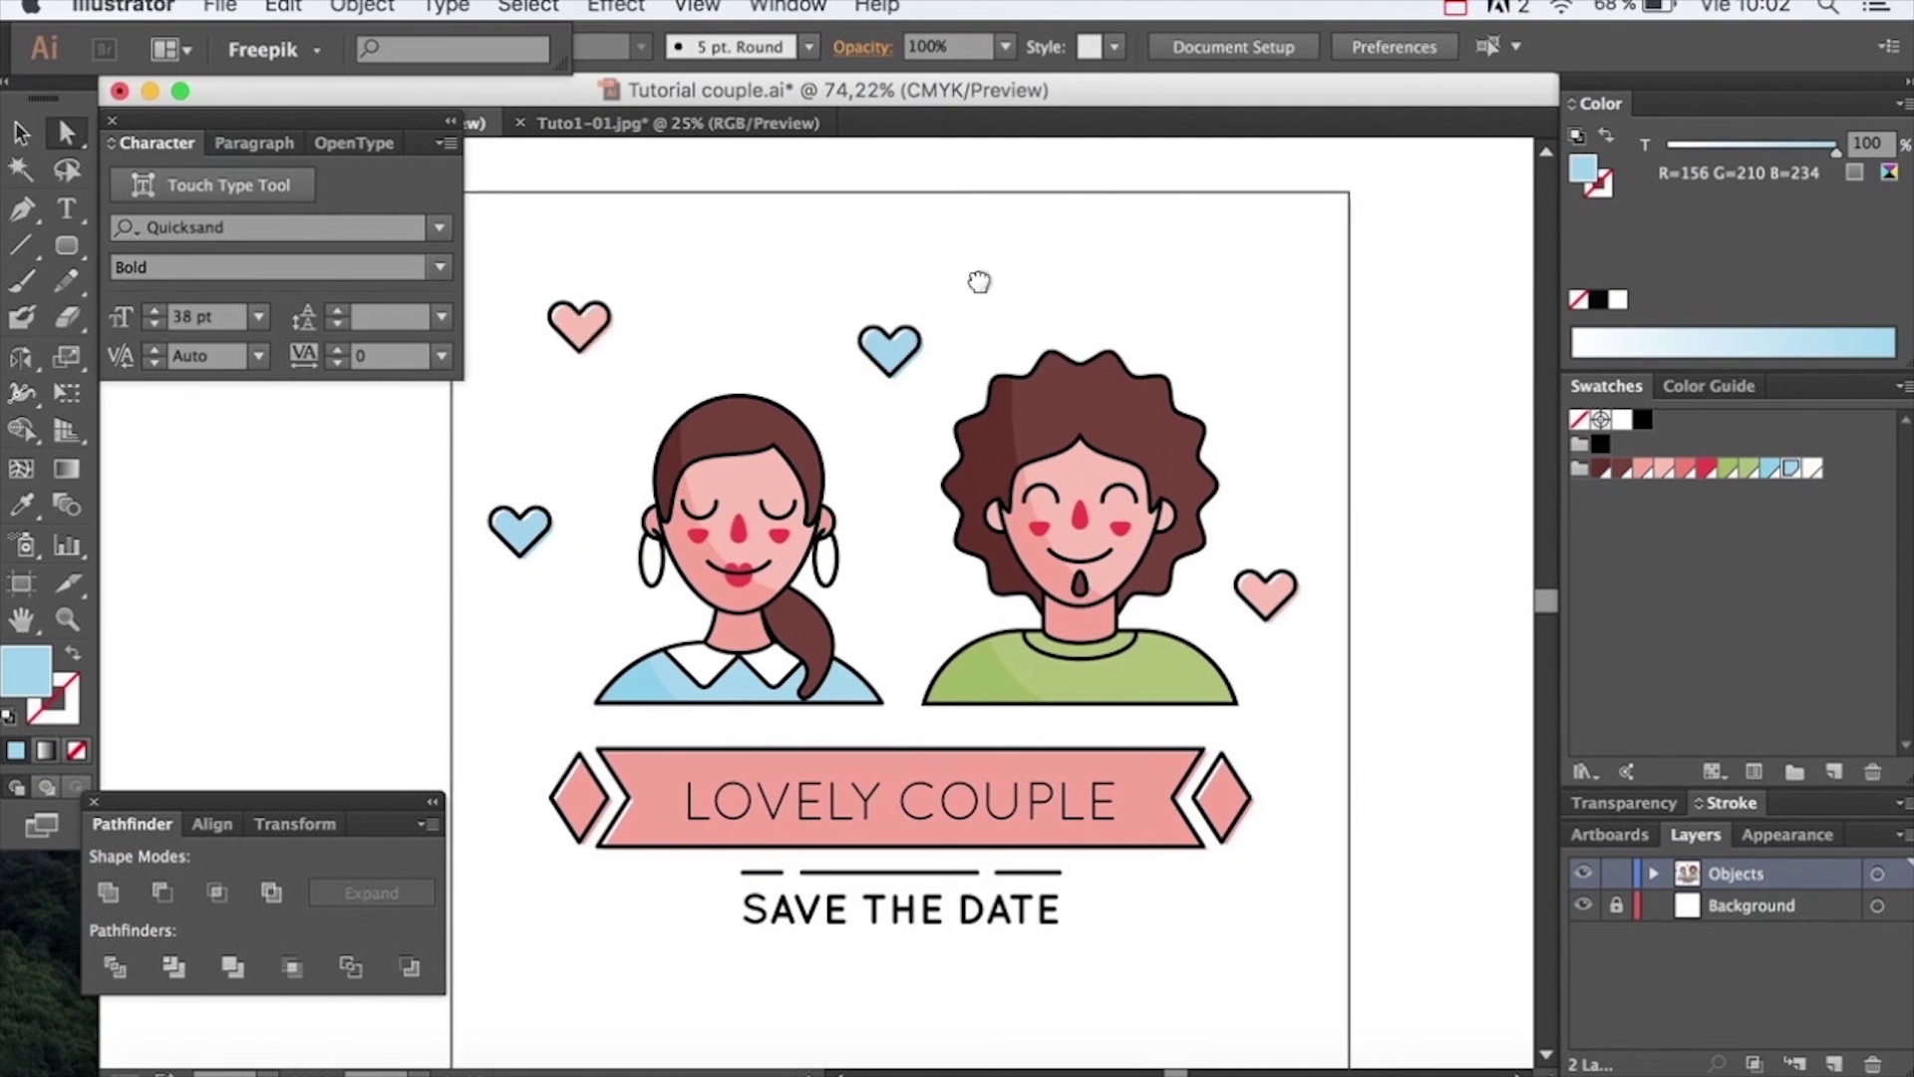
pyautogui.hscroll(3, 979, 282)
# Check the shading and fill offsets on the woman's and man's shirts, then select the woman's portrait
pyautogui.click(605, 695)
pyautogui.click(600, 723)
pyautogui.click(604, 688)
pyautogui.click(666, 712)
pyautogui.click(680, 682)
pyautogui.click(600, 712)
pyautogui.click(616, 697)
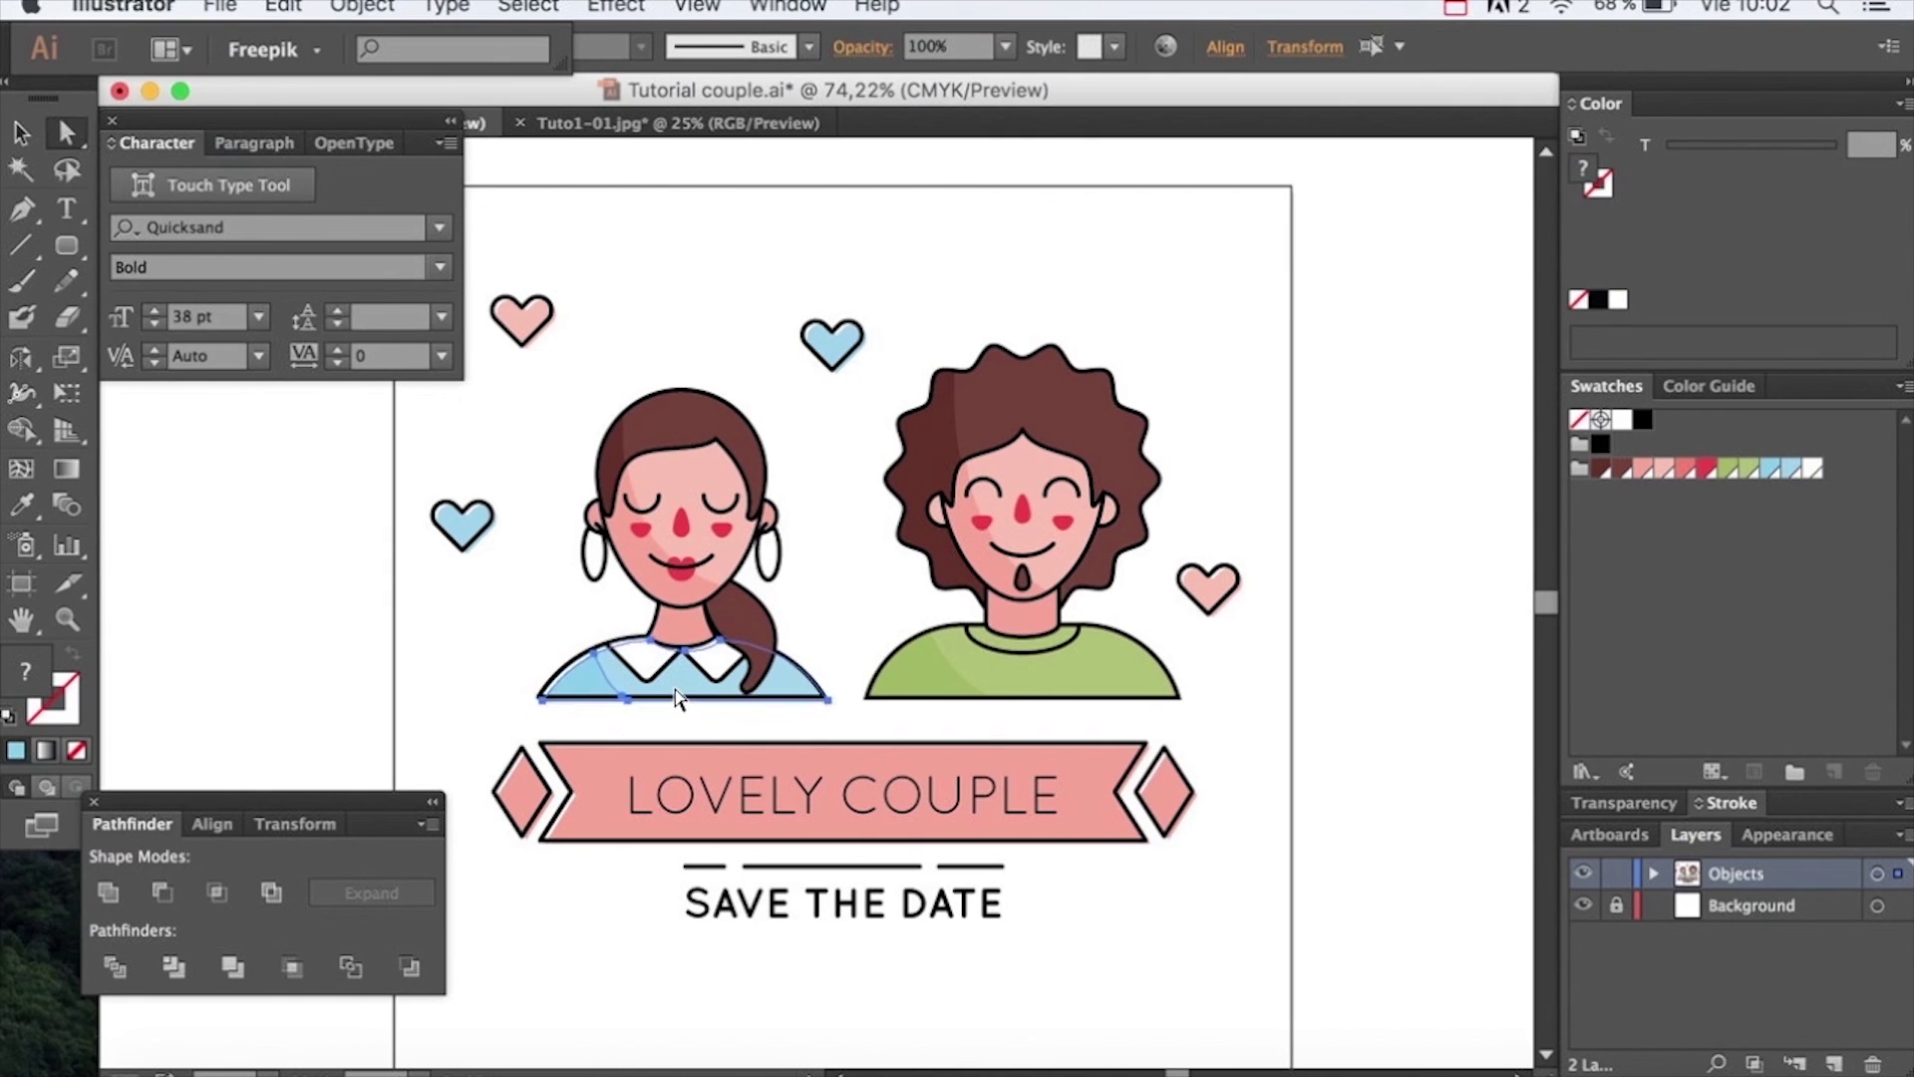
pyautogui.click(858, 591)
pyautogui.click(974, 667)
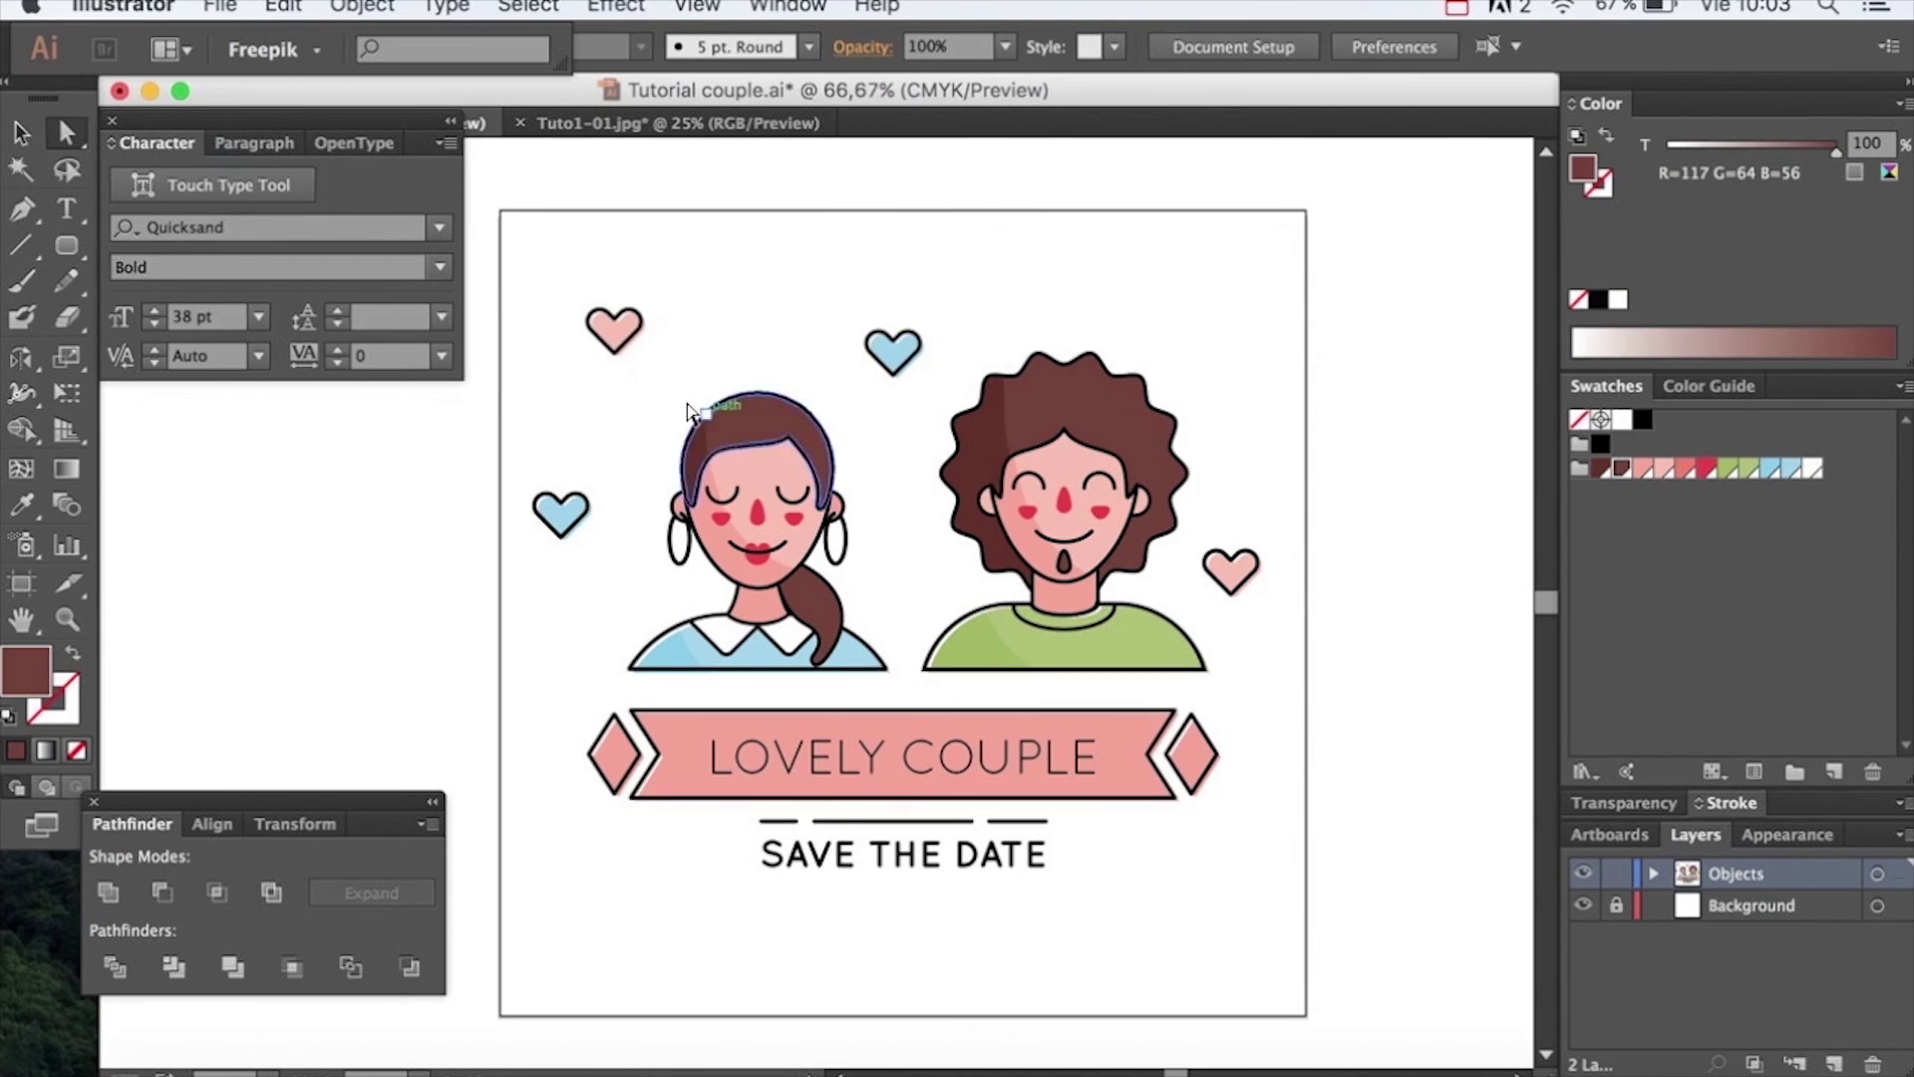
pyautogui.moveTo(641, 376); pyautogui.dragTo(872, 682)
# Group the woman's portrait pieces and the man's portrait pieces
pyautogui.press('super+g')
pyautogui.click(922, 558)
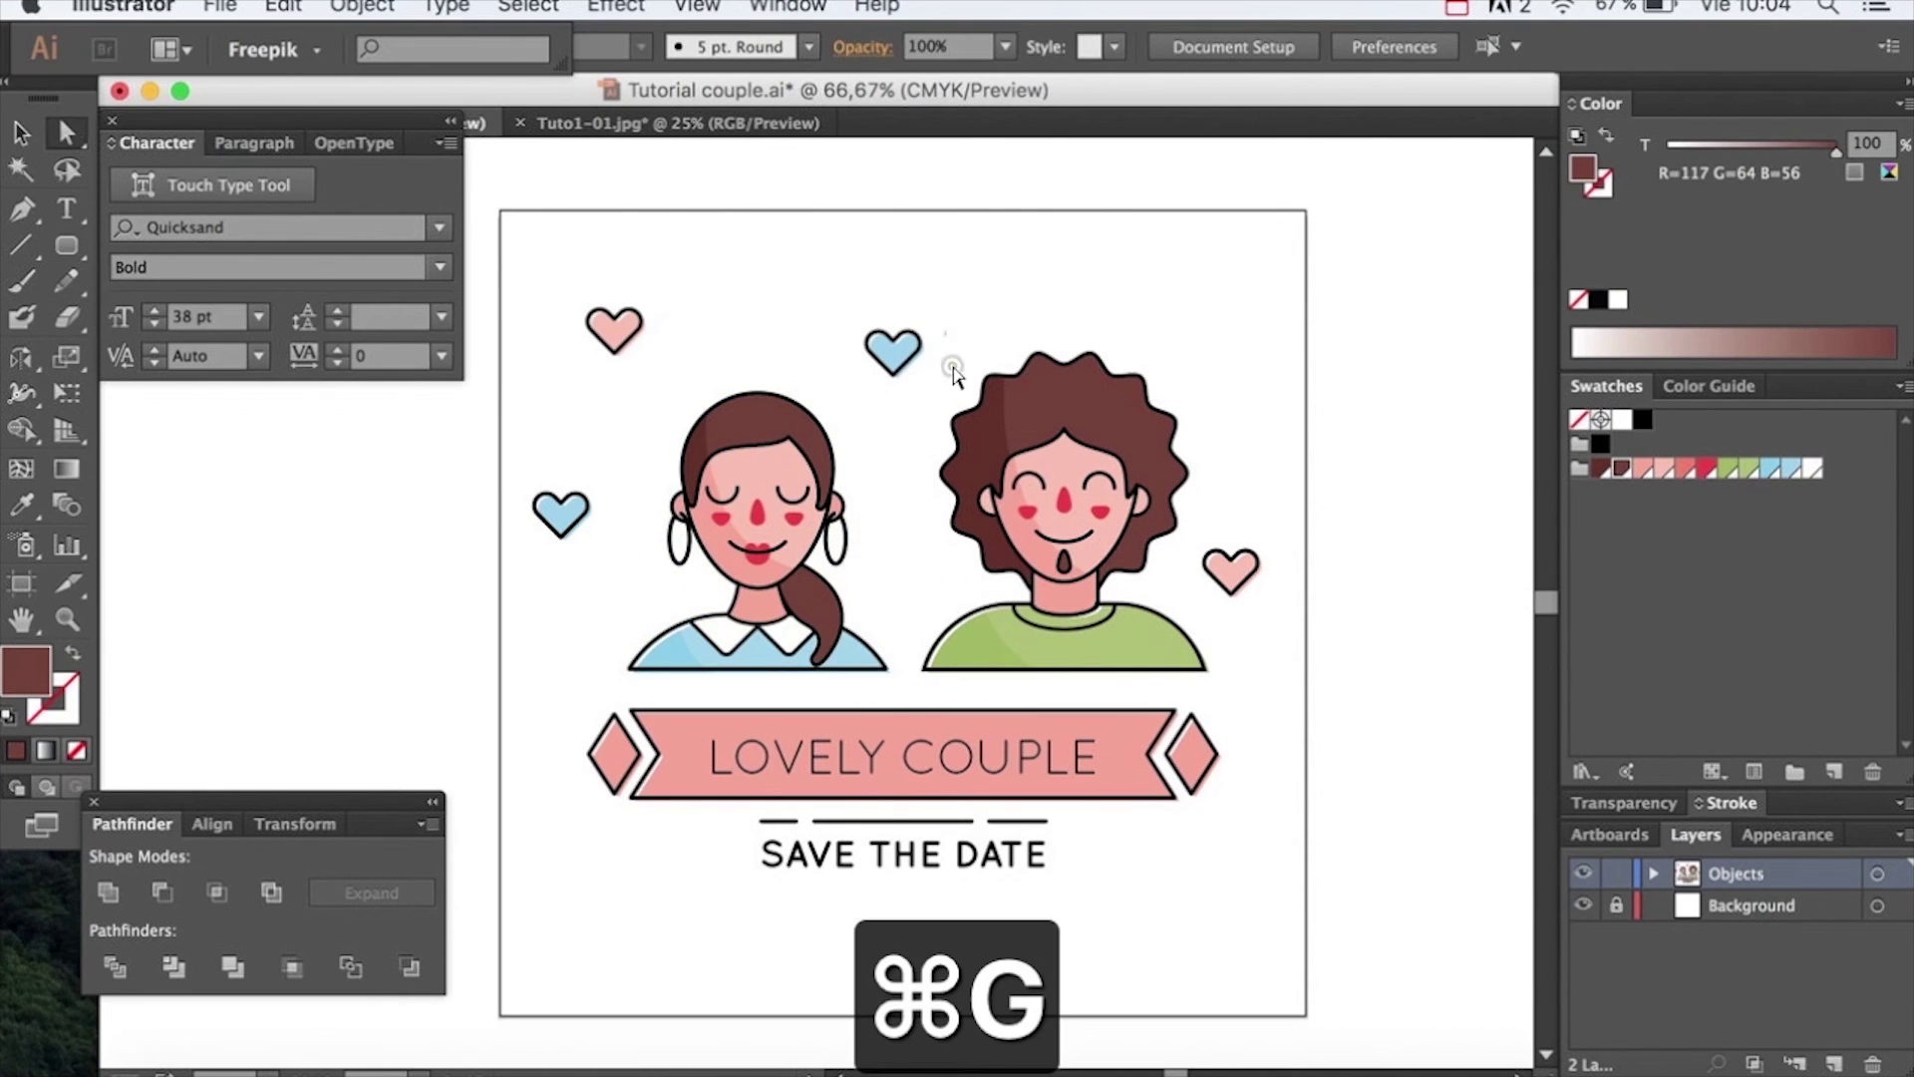
pyautogui.moveTo(1186, 683); pyautogui.dragTo(1192, 688)
pyautogui.press('super+g')
pyautogui.click(911, 438)
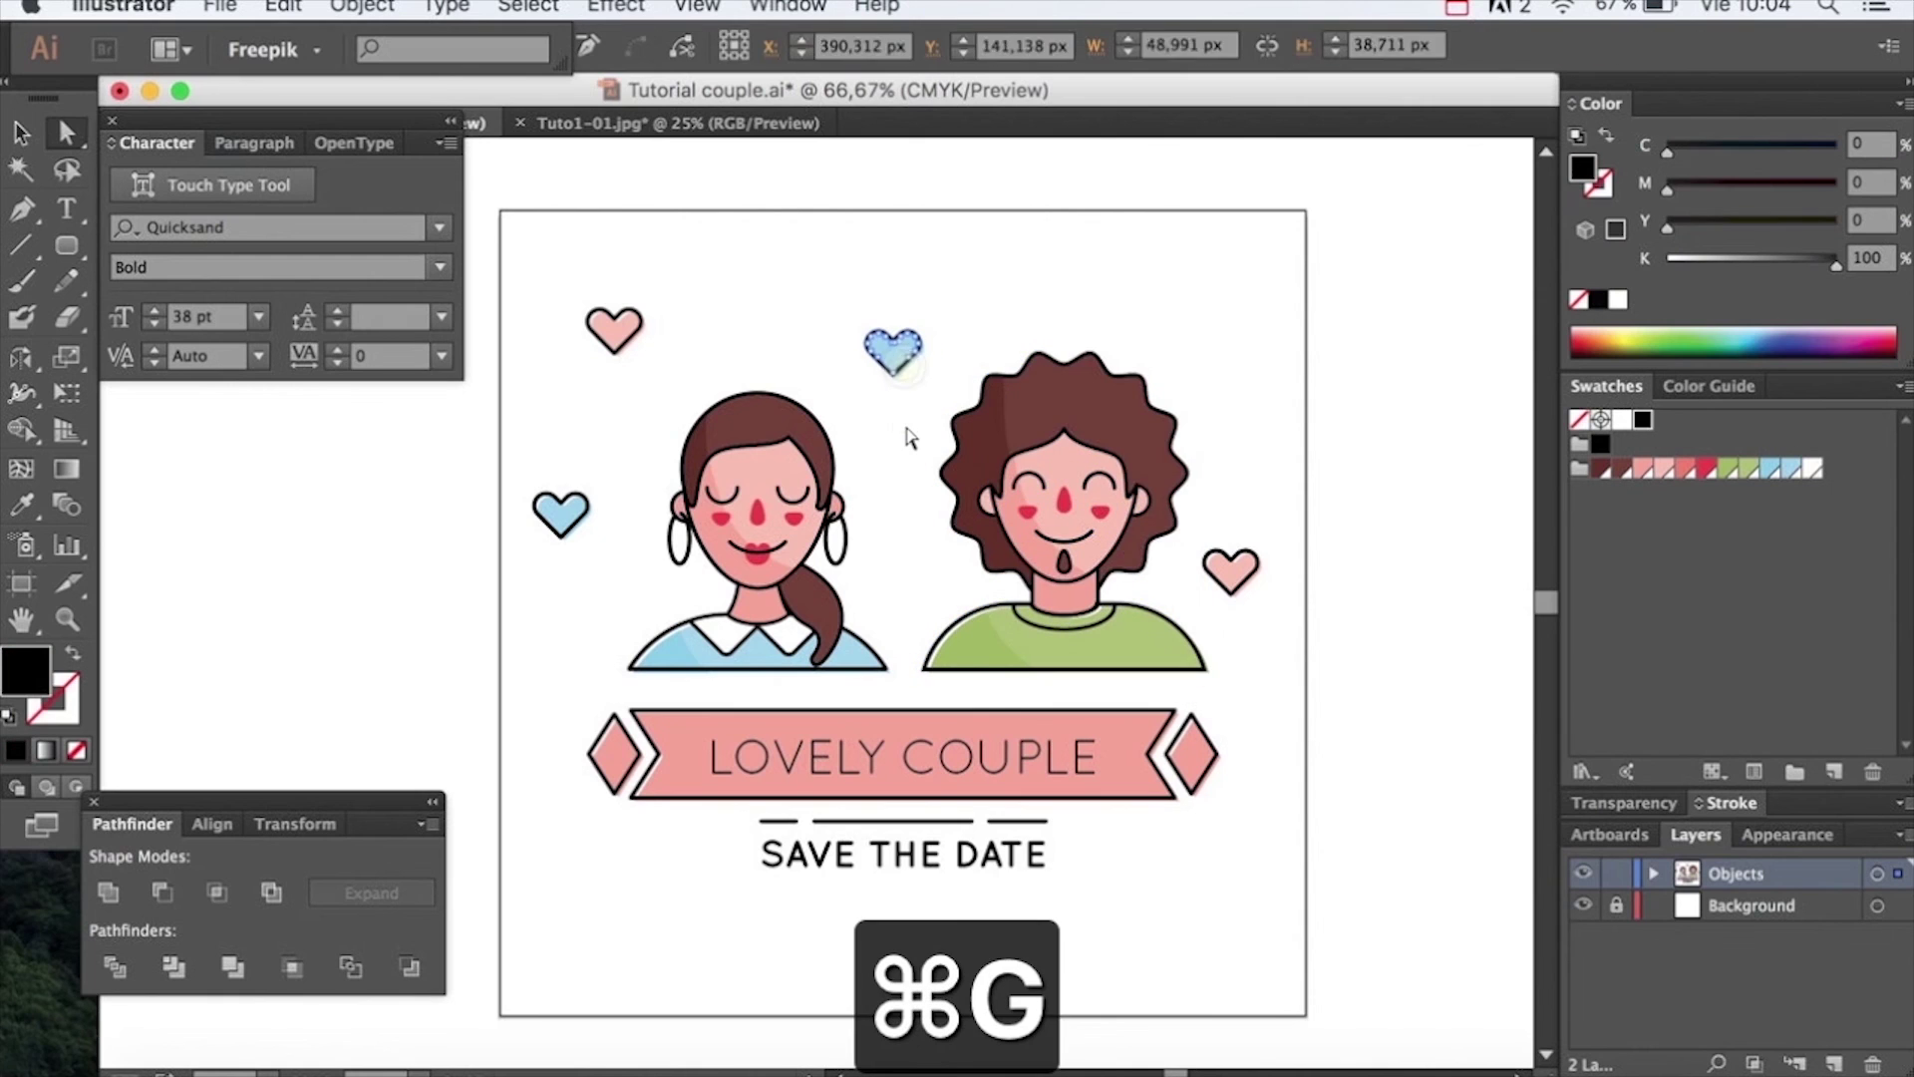
# Group each of the four hearts, two blue and two pink, separately
pyautogui.moveTo(529, 486); pyautogui.dragTo(587, 533)
pyautogui.press('super+g')
pyautogui.click(589, 414)
pyautogui.moveTo(580, 294); pyautogui.dragTo(652, 356)
pyautogui.press('super+g')
pyautogui.click(745, 326)
pyautogui.moveTo(859, 321); pyautogui.dragTo(917, 379)
pyautogui.press('super+g')
pyautogui.moveTo(1199, 545); pyautogui.dragTo(1289, 616)
pyautogui.press('super+g')
pyautogui.click(1282, 663)
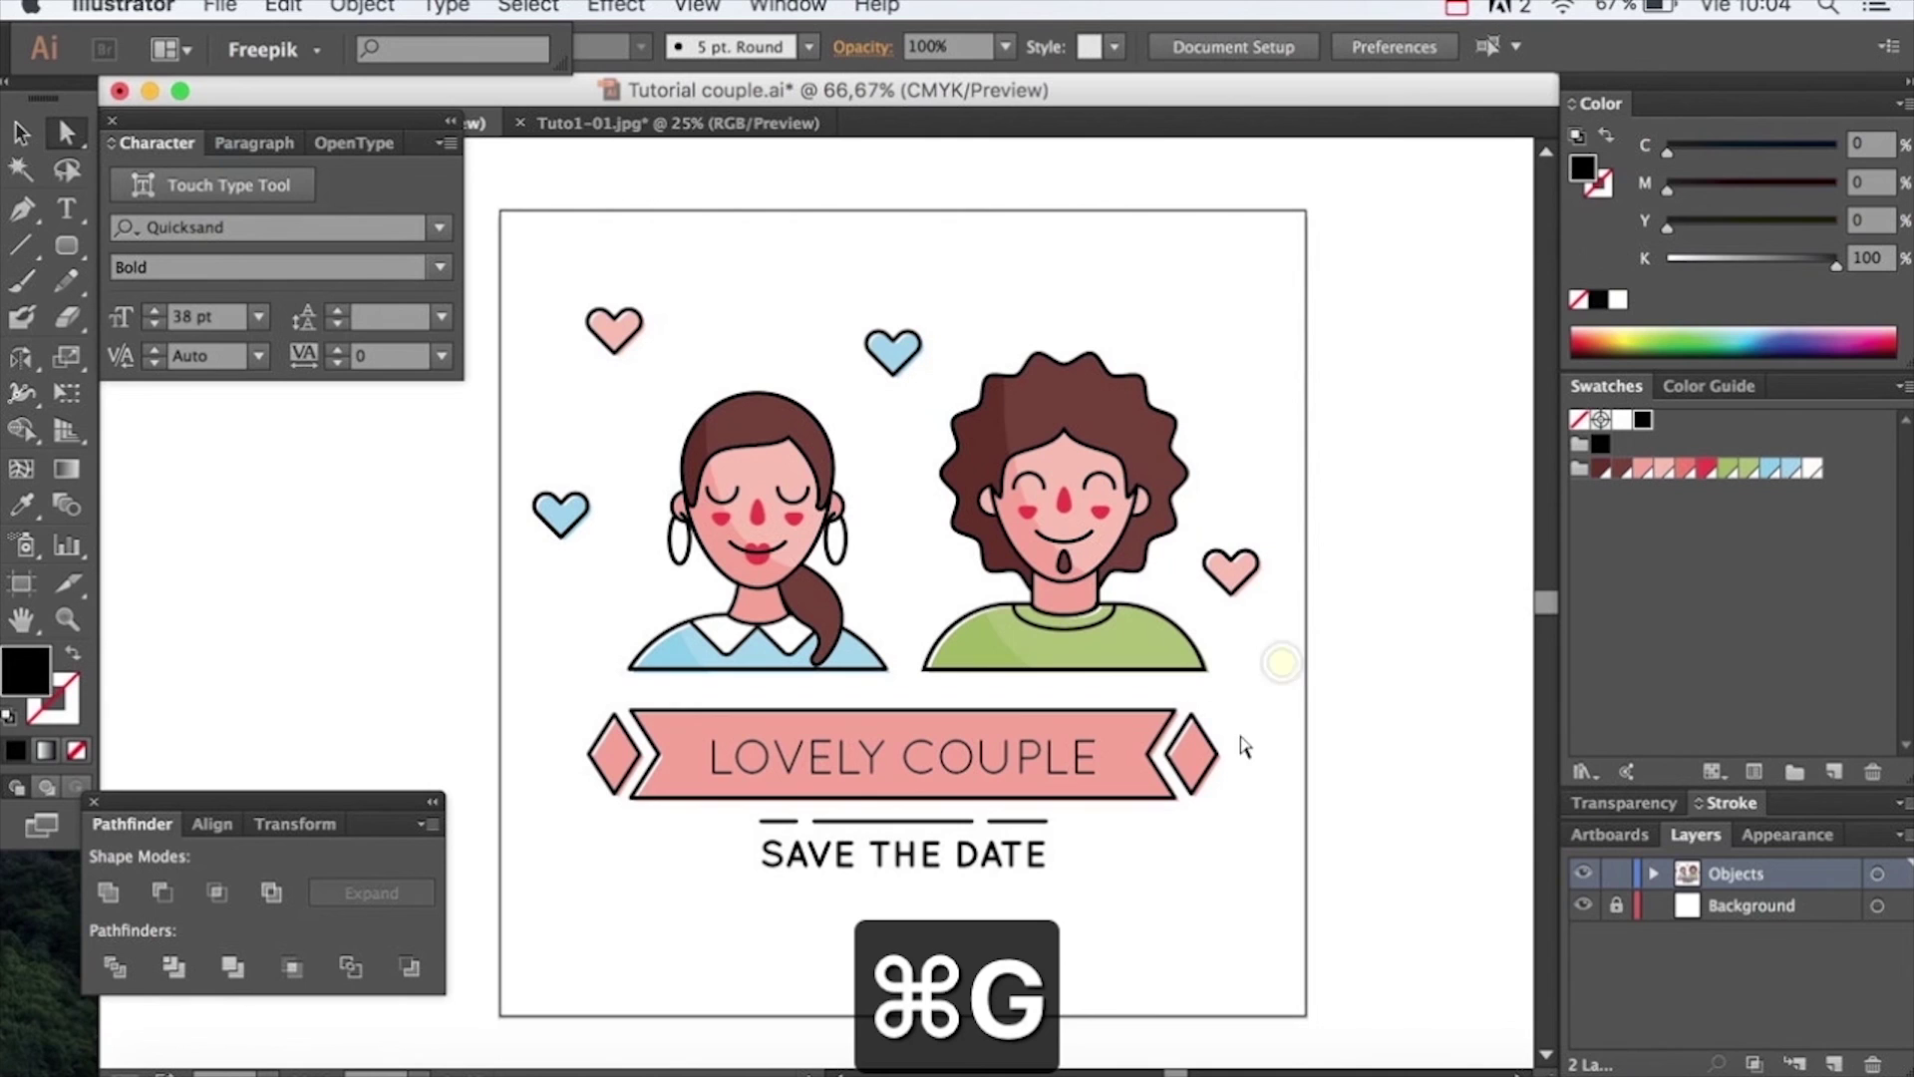
# Group the banner together with its SAVE THE DATE text
pyautogui.moveTo(729, 848); pyautogui.dragTo(574, 884)
pyautogui.press('super+g')
pyautogui.click(1263, 626)
pyautogui.moveTo(1189, 622); pyautogui.dragTo(1177, 613)
# Draw a small dot in the banner's pink and scatter copies of it around the couple
pyautogui.press('l')
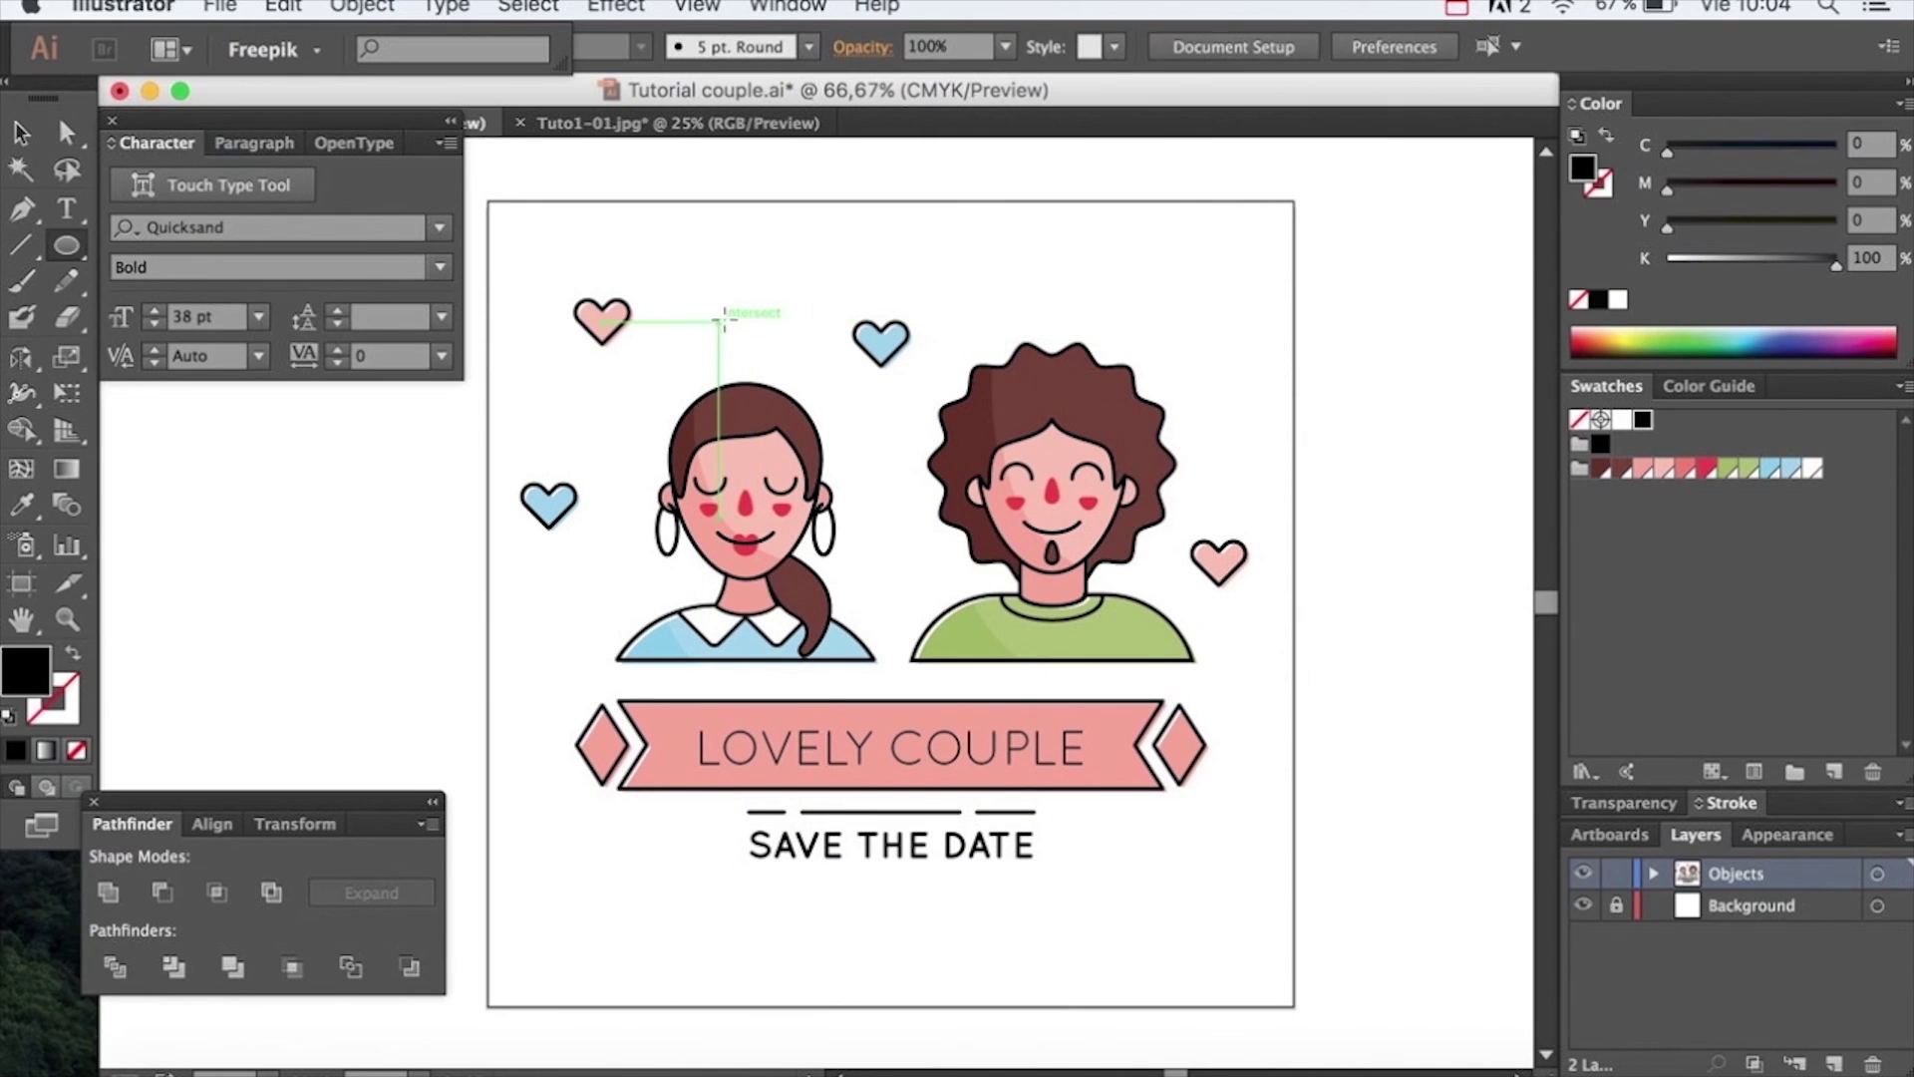
pyautogui.moveTo(714, 316); pyautogui.dragTo(729, 324)
pyautogui.press('i')
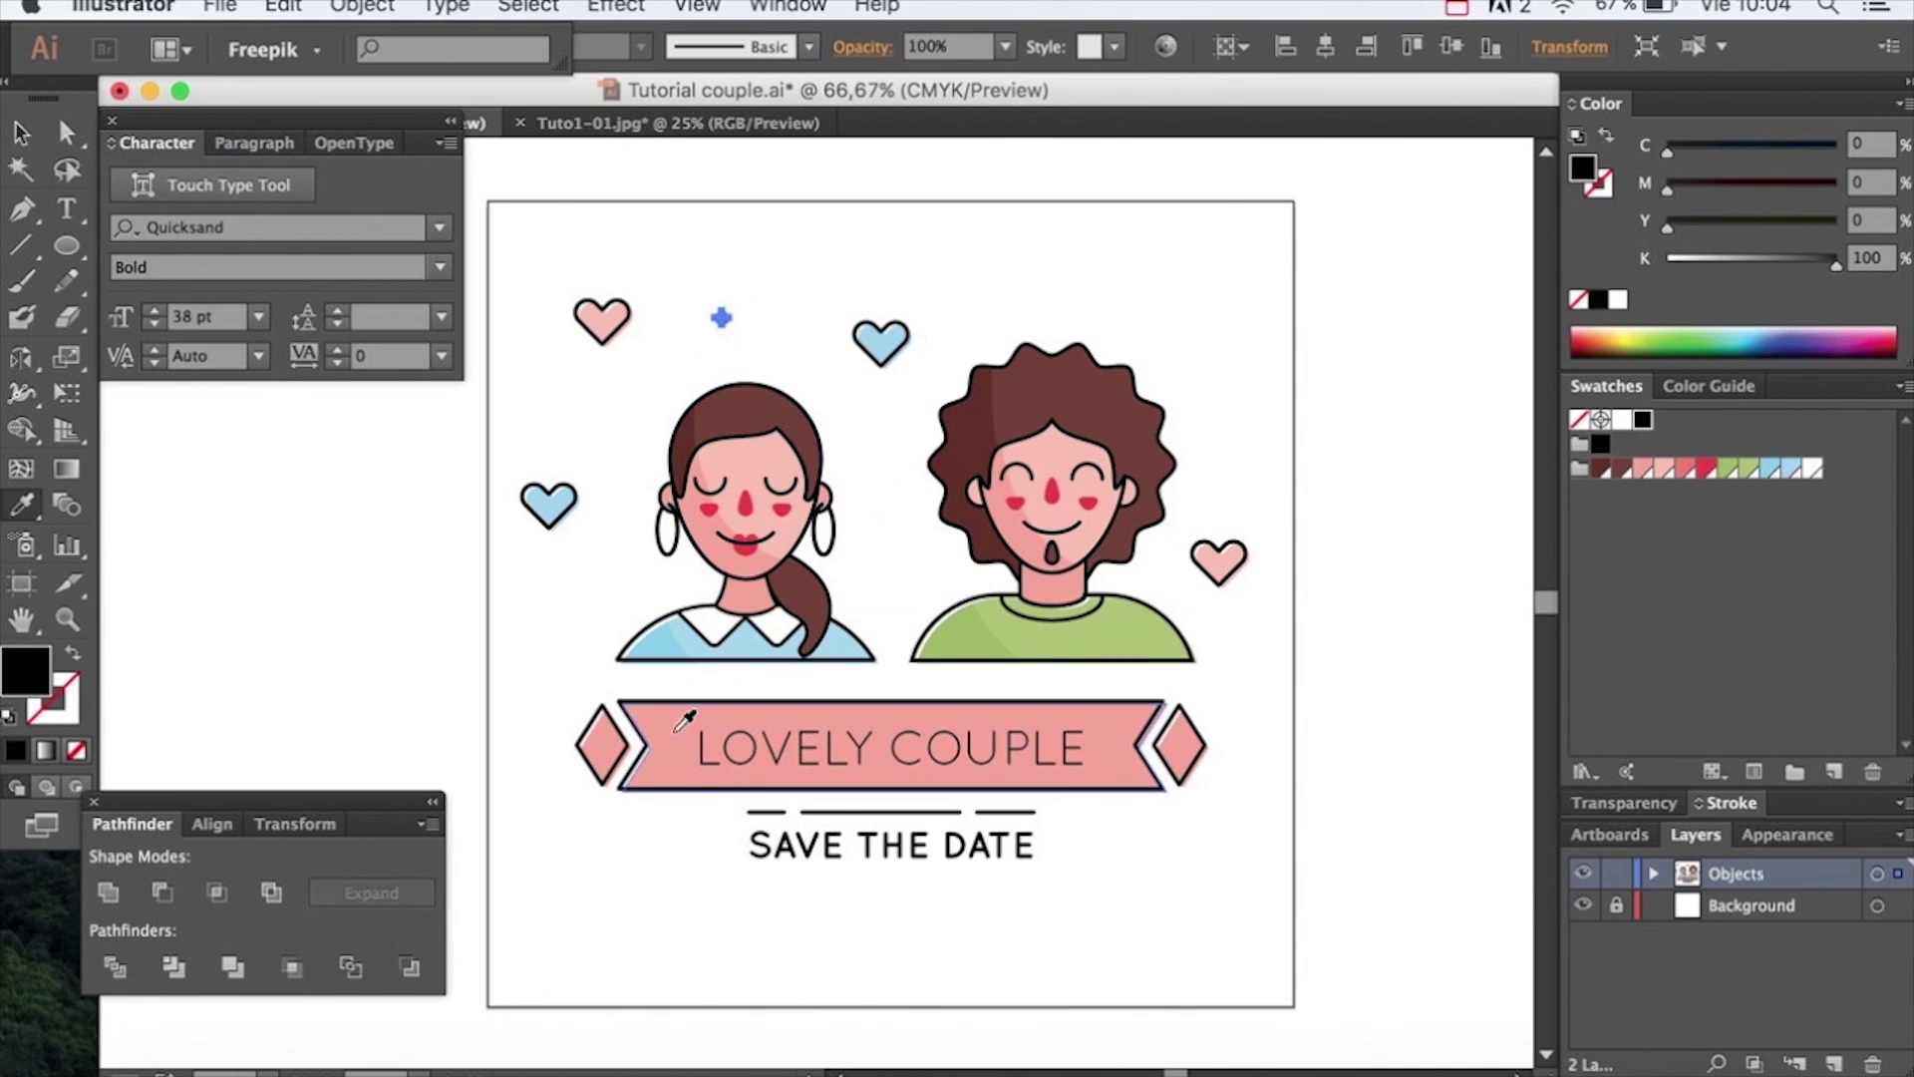
pyautogui.click(676, 729)
pyautogui.press('v')
pyautogui.click(797, 345)
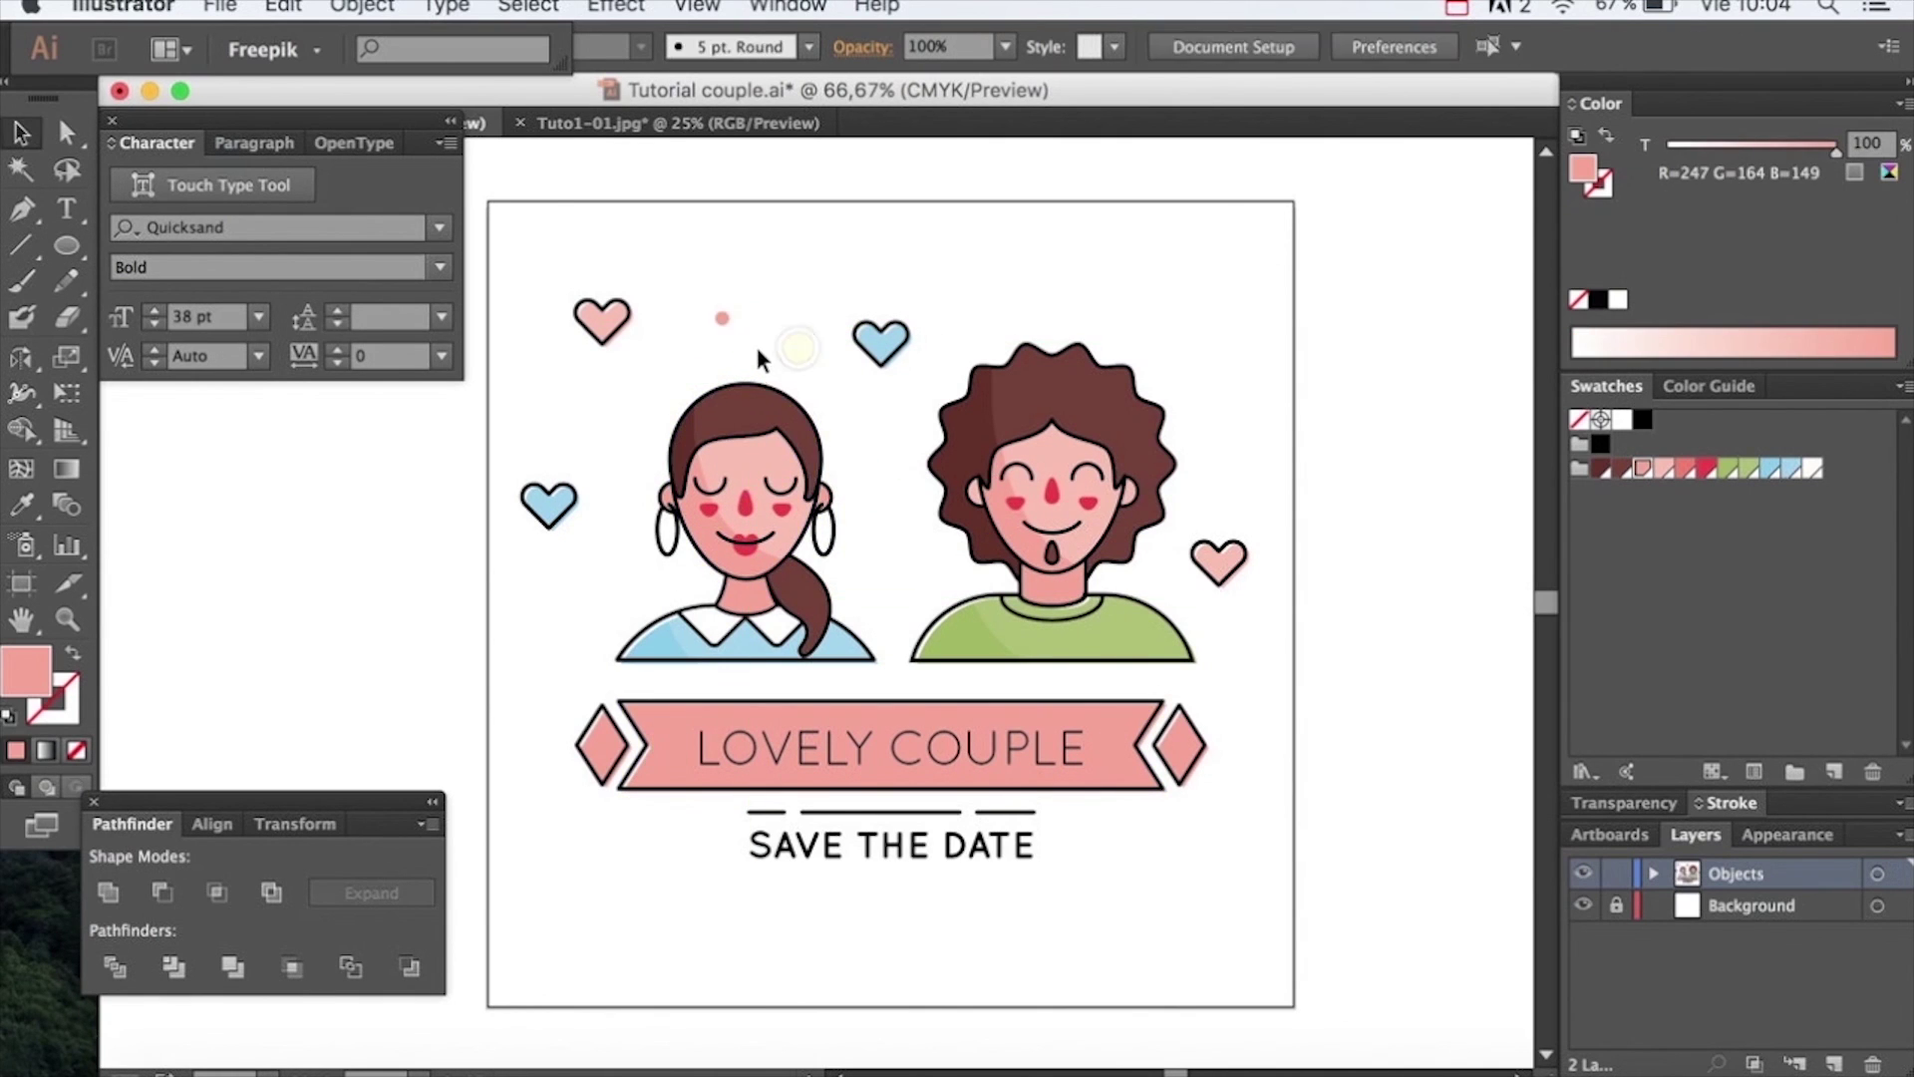
pyautogui.moveTo(705, 358); pyautogui.dragTo(892, 512)
pyautogui.moveTo(891, 506); pyautogui.dragTo(1247, 683)
pyautogui.click(1290, 658)
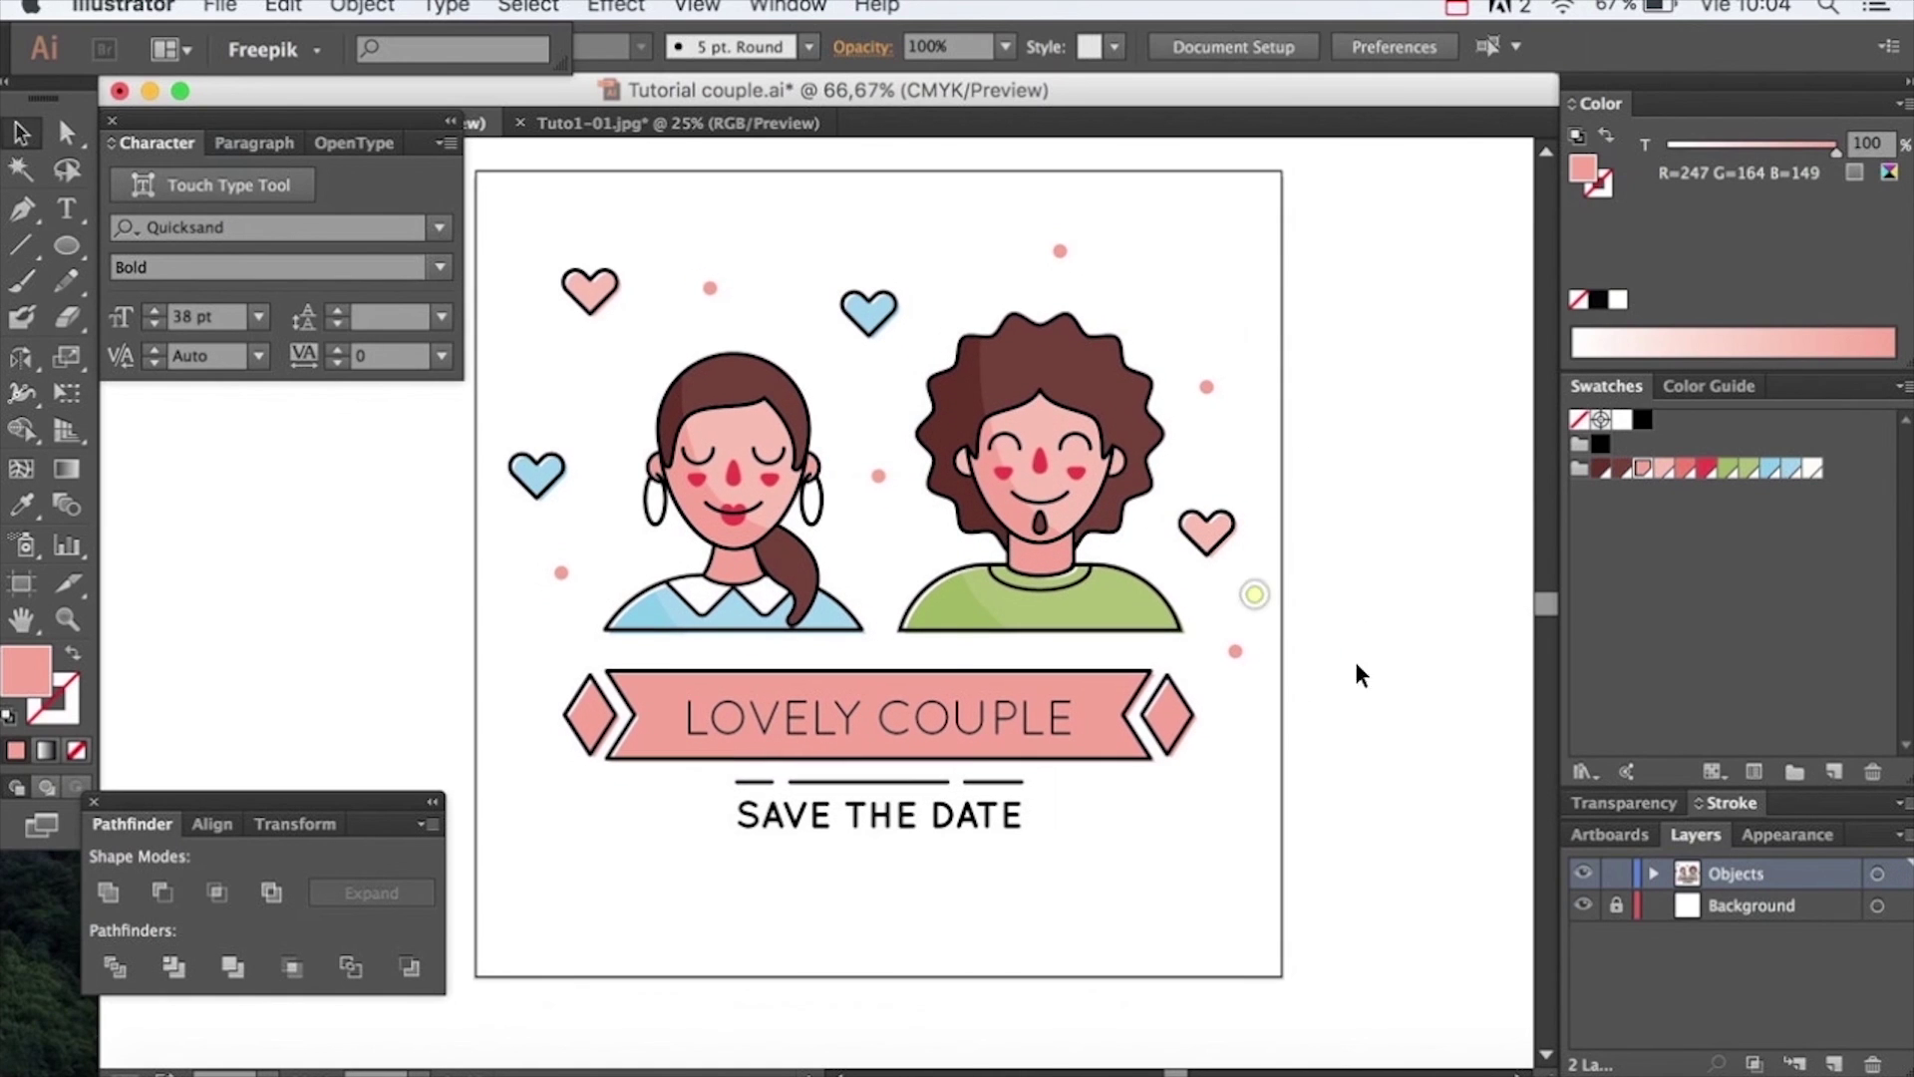
# Lock Objects, draw an artboard-sized off-white rectangle on the Background layer, then relock Background
pyautogui.click(1616, 873)
pyautogui.click(1619, 906)
pyautogui.click(1696, 907)
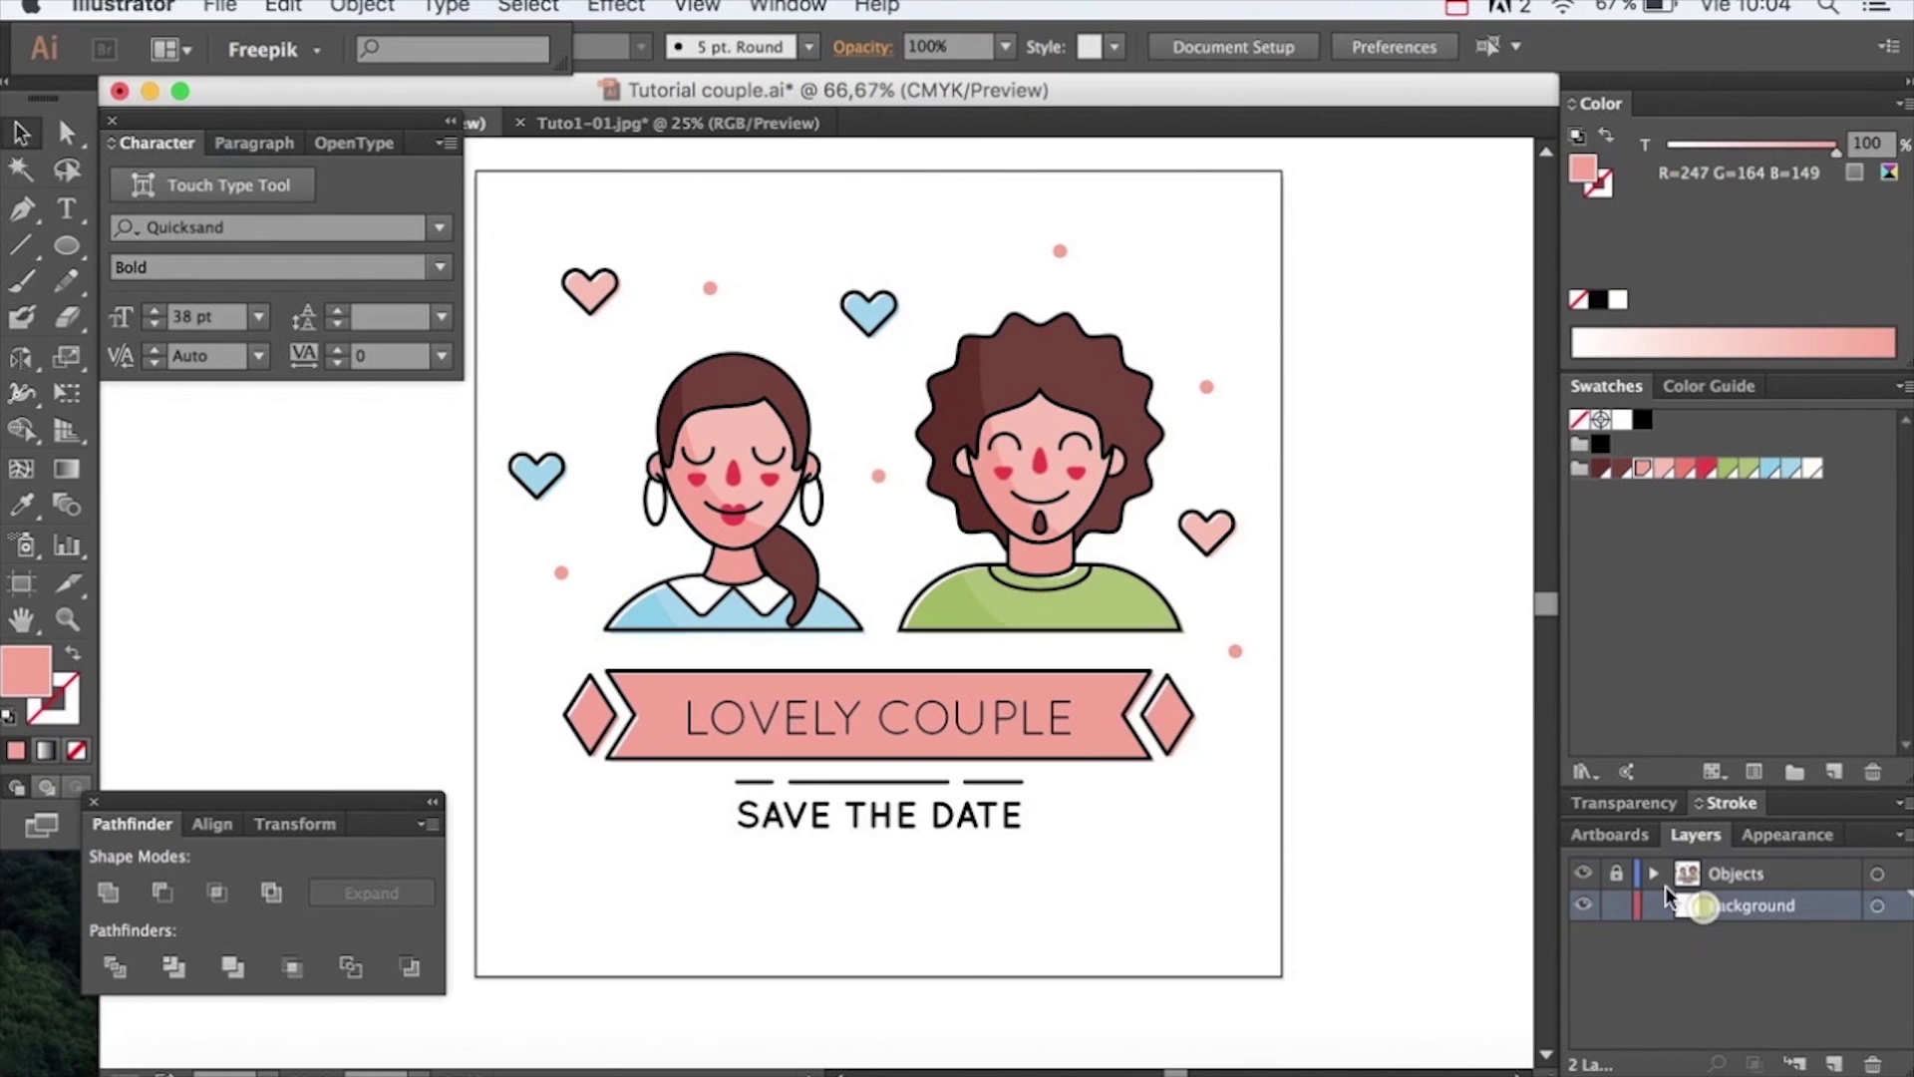
pyautogui.press('m')
pyautogui.moveTo(476, 174); pyautogui.dragTo(1280, 858)
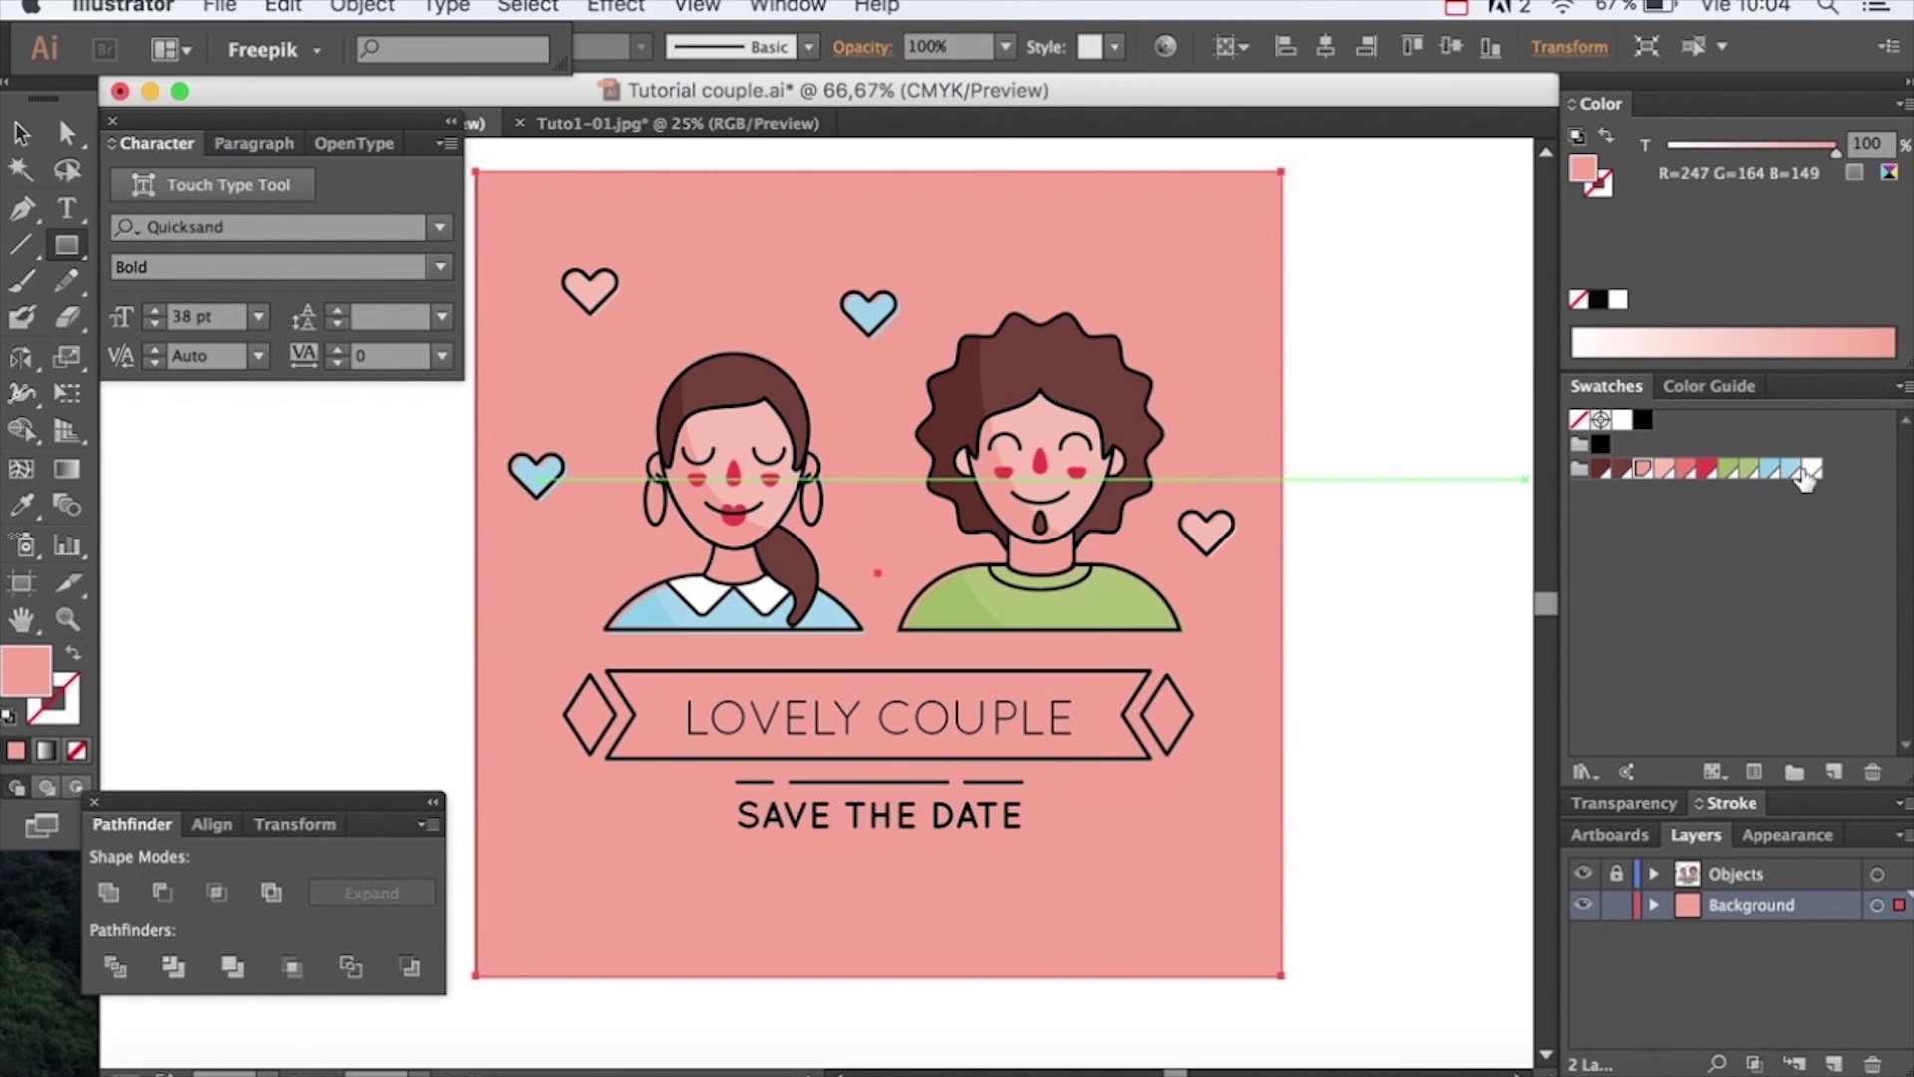
pyautogui.click(1806, 471)
pyautogui.press('v')
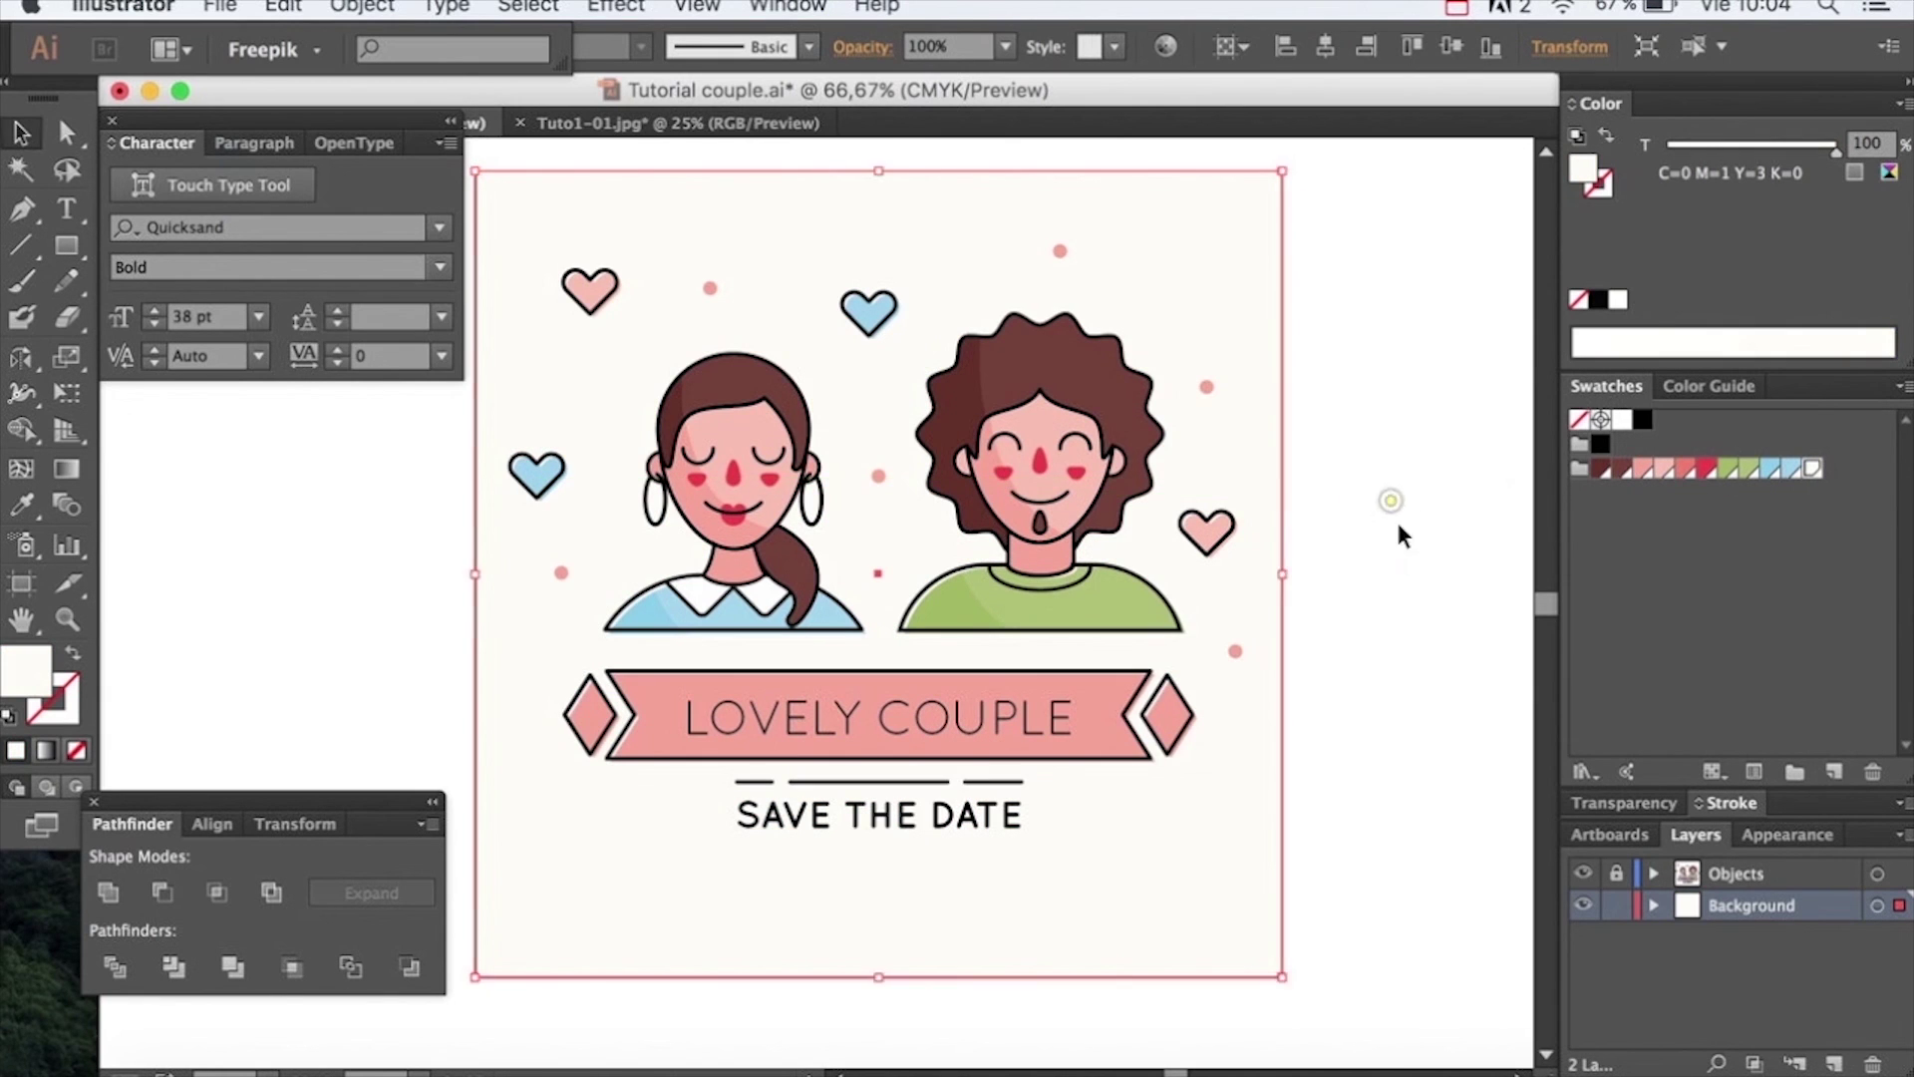
pyautogui.click(1398, 526)
pyautogui.click(1616, 904)
pyautogui.moveTo(1286, 535); pyautogui.dragTo(1337, 566)
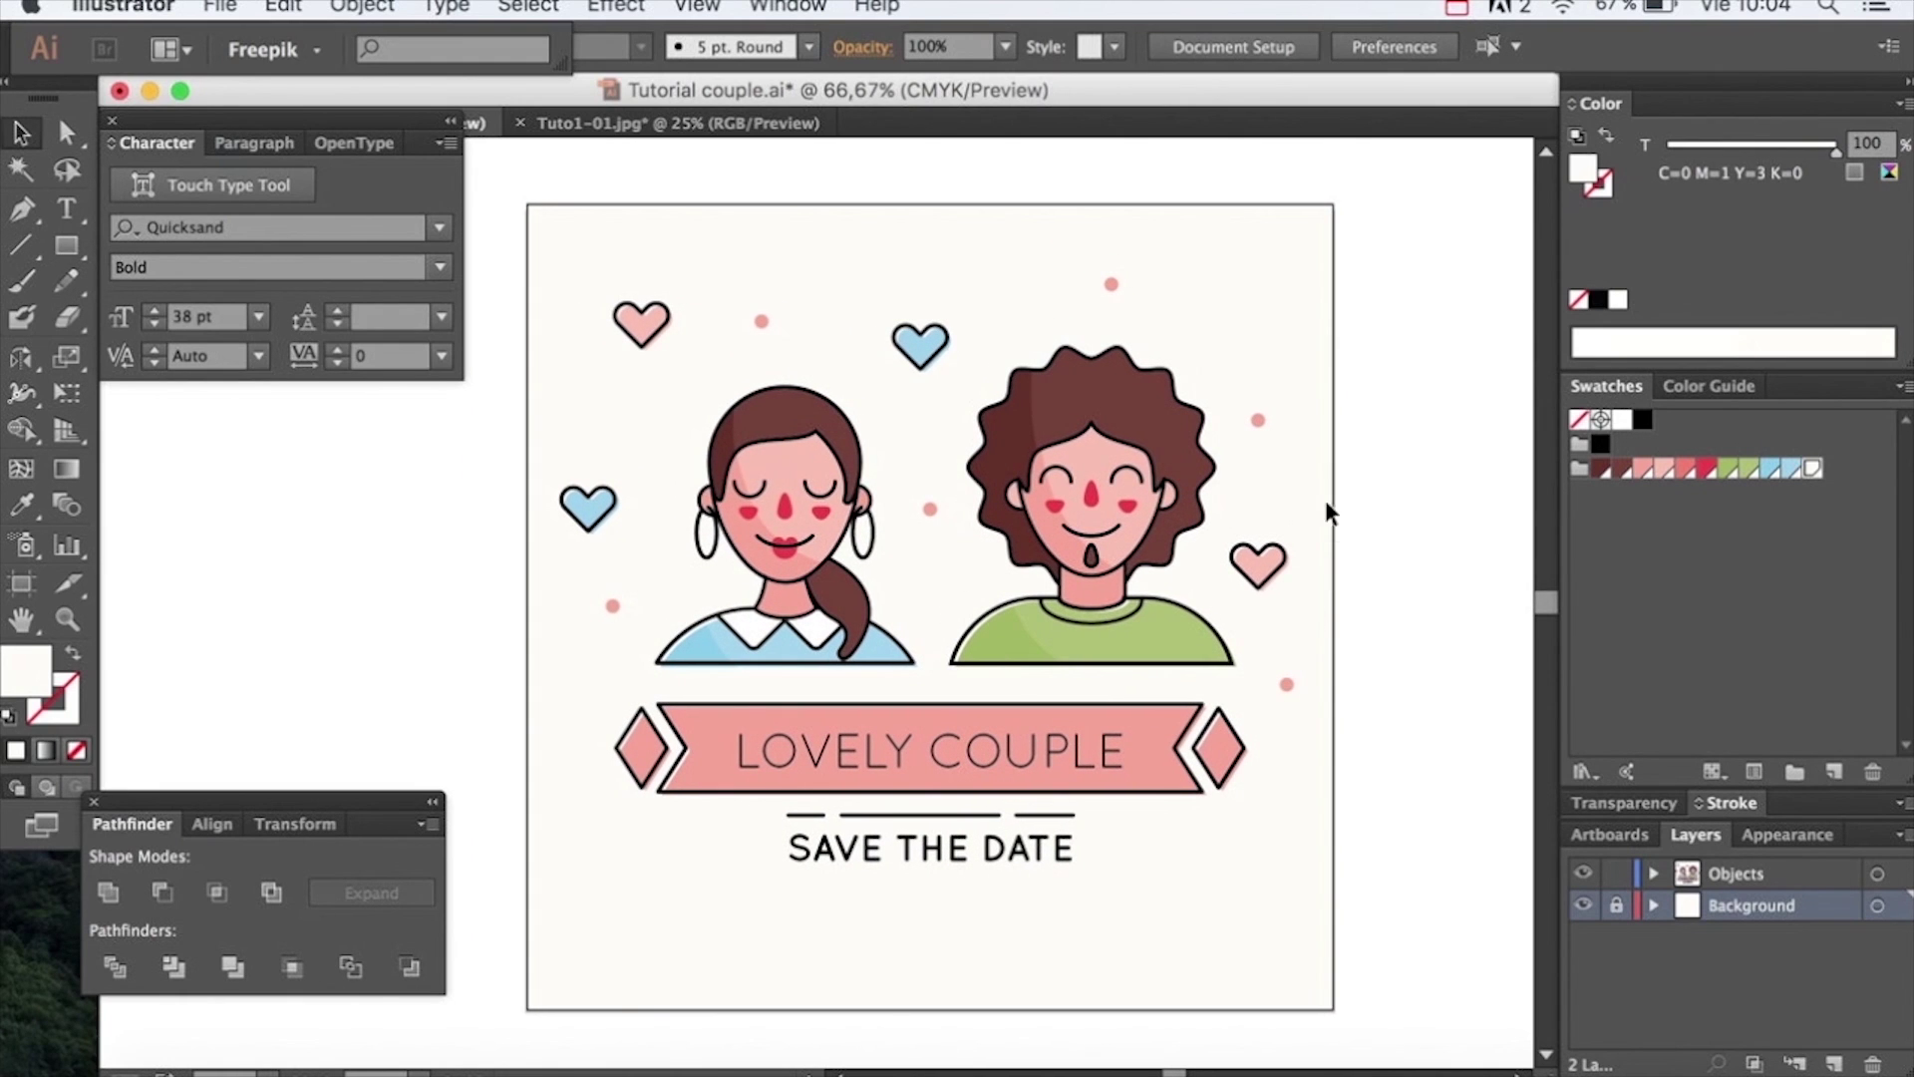
# Select all the artwork on the artboard and nudge it down slightly
pyautogui.moveTo(1372, 241); pyautogui.dragTo(559, 888)
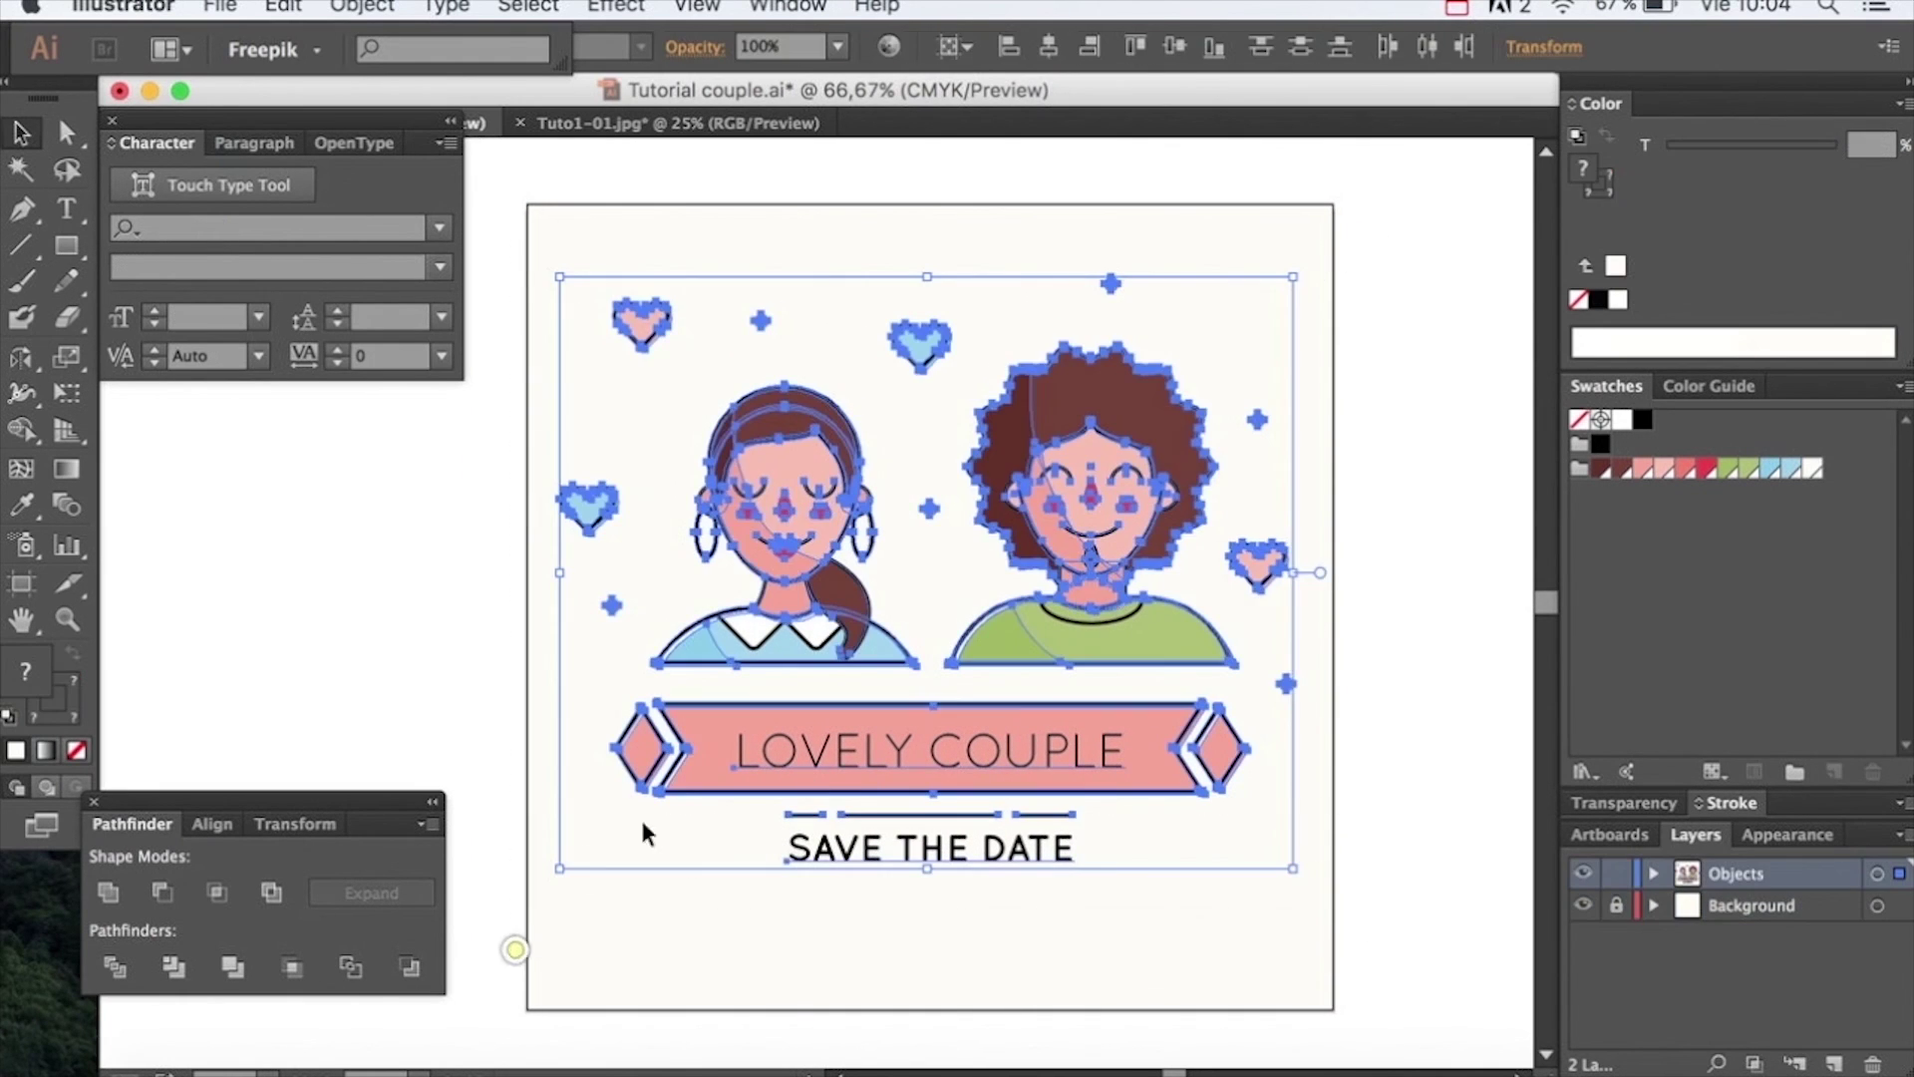
pyautogui.moveTo(870, 768); pyautogui.dragTo(872, 788)
pyautogui.click(1348, 744)
pyautogui.moveTo(1313, 708); pyautogui.dragTo(1309, 656)
# Group the woman and man figures together with Cmd+G
pyautogui.click(786, 445)
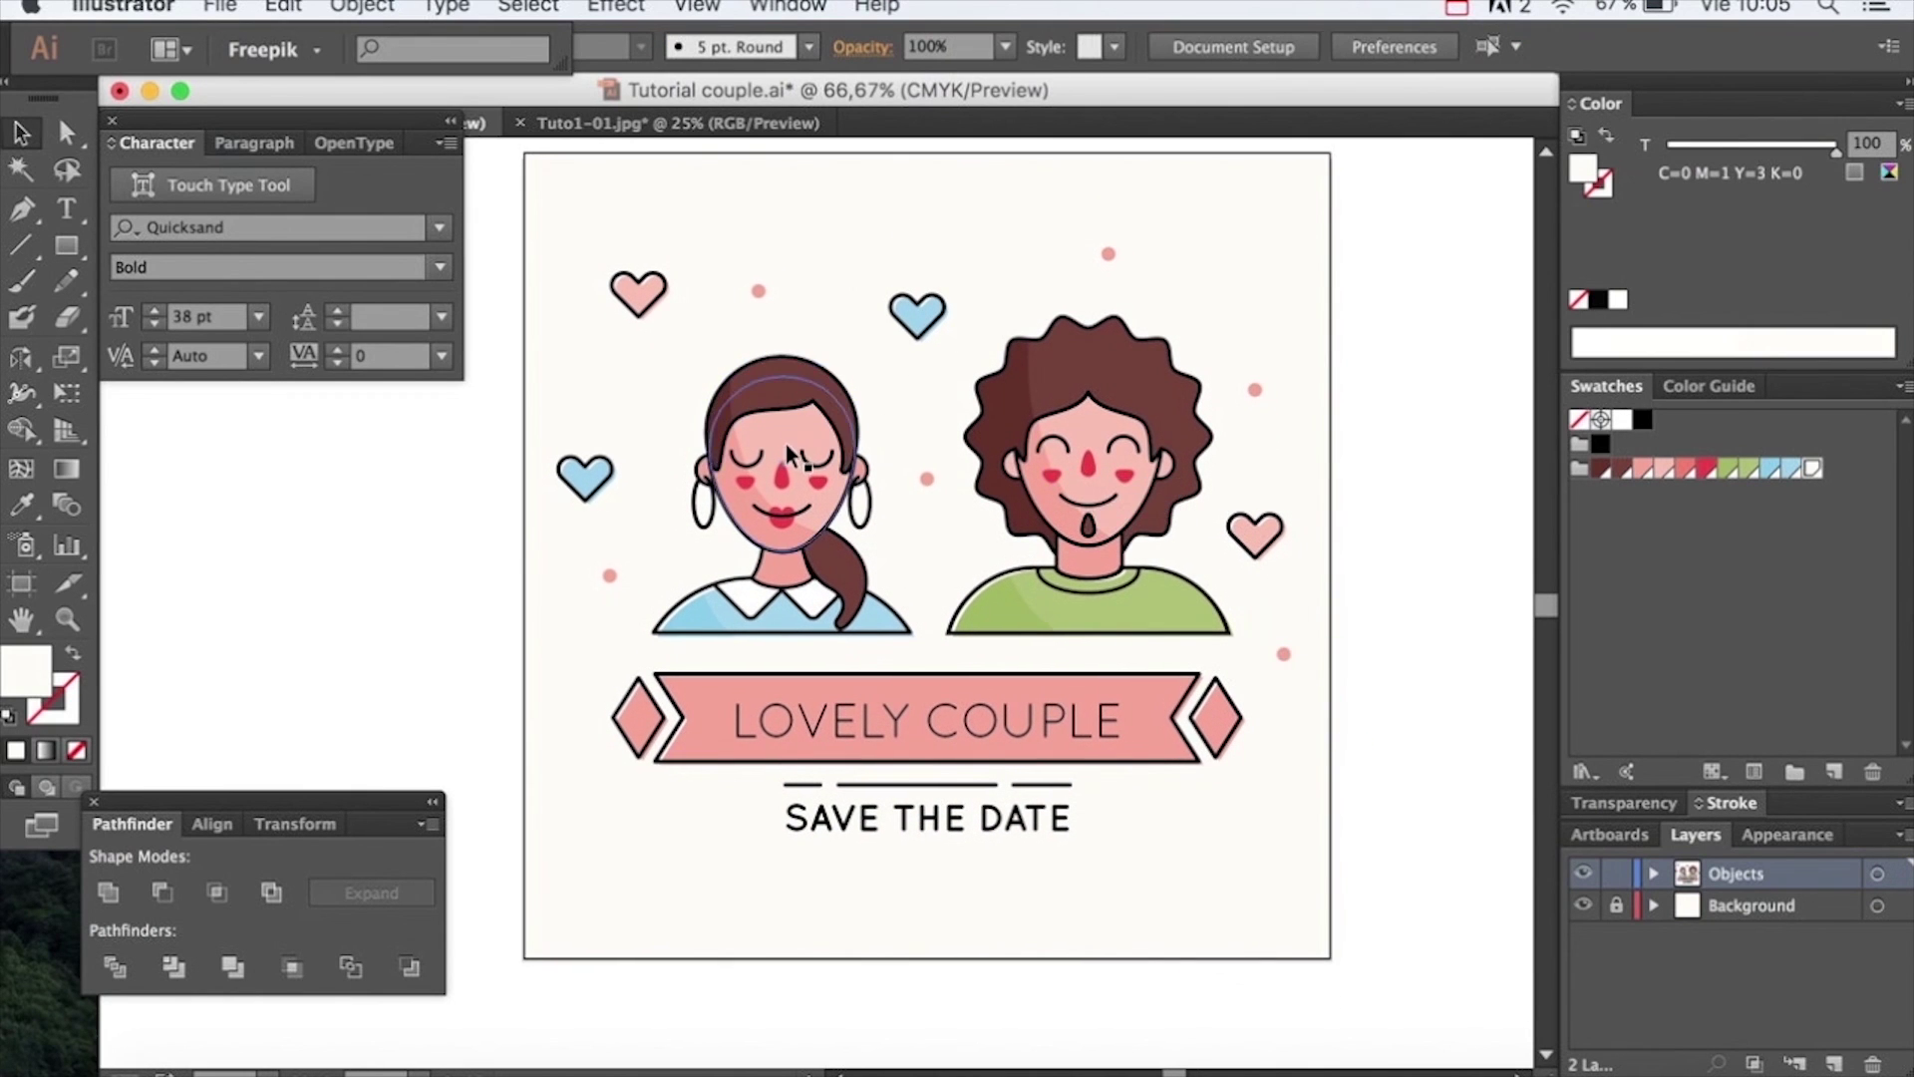
pyautogui.keyDown('shift'); pyautogui.click(1102, 444); pyautogui.keyUp('shift')
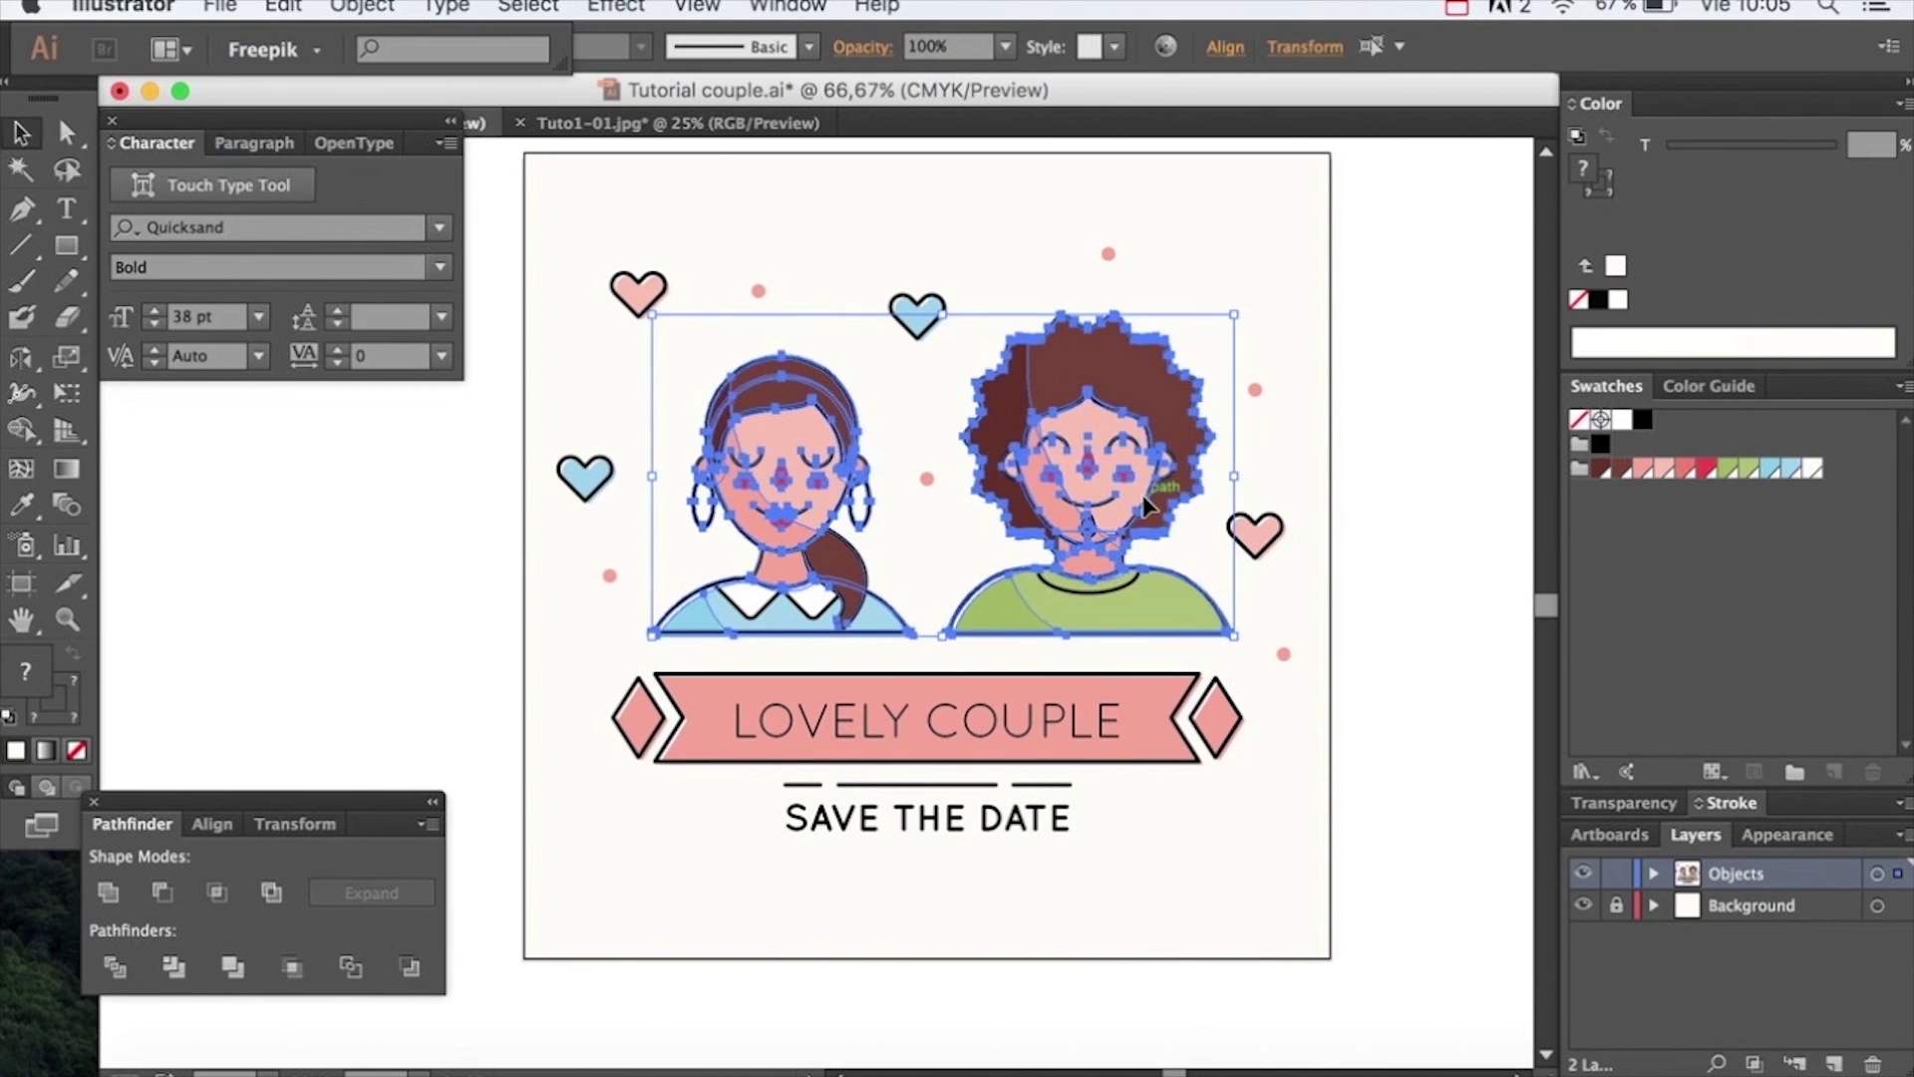
pyautogui.click(1319, 613)
pyautogui.click(1138, 630)
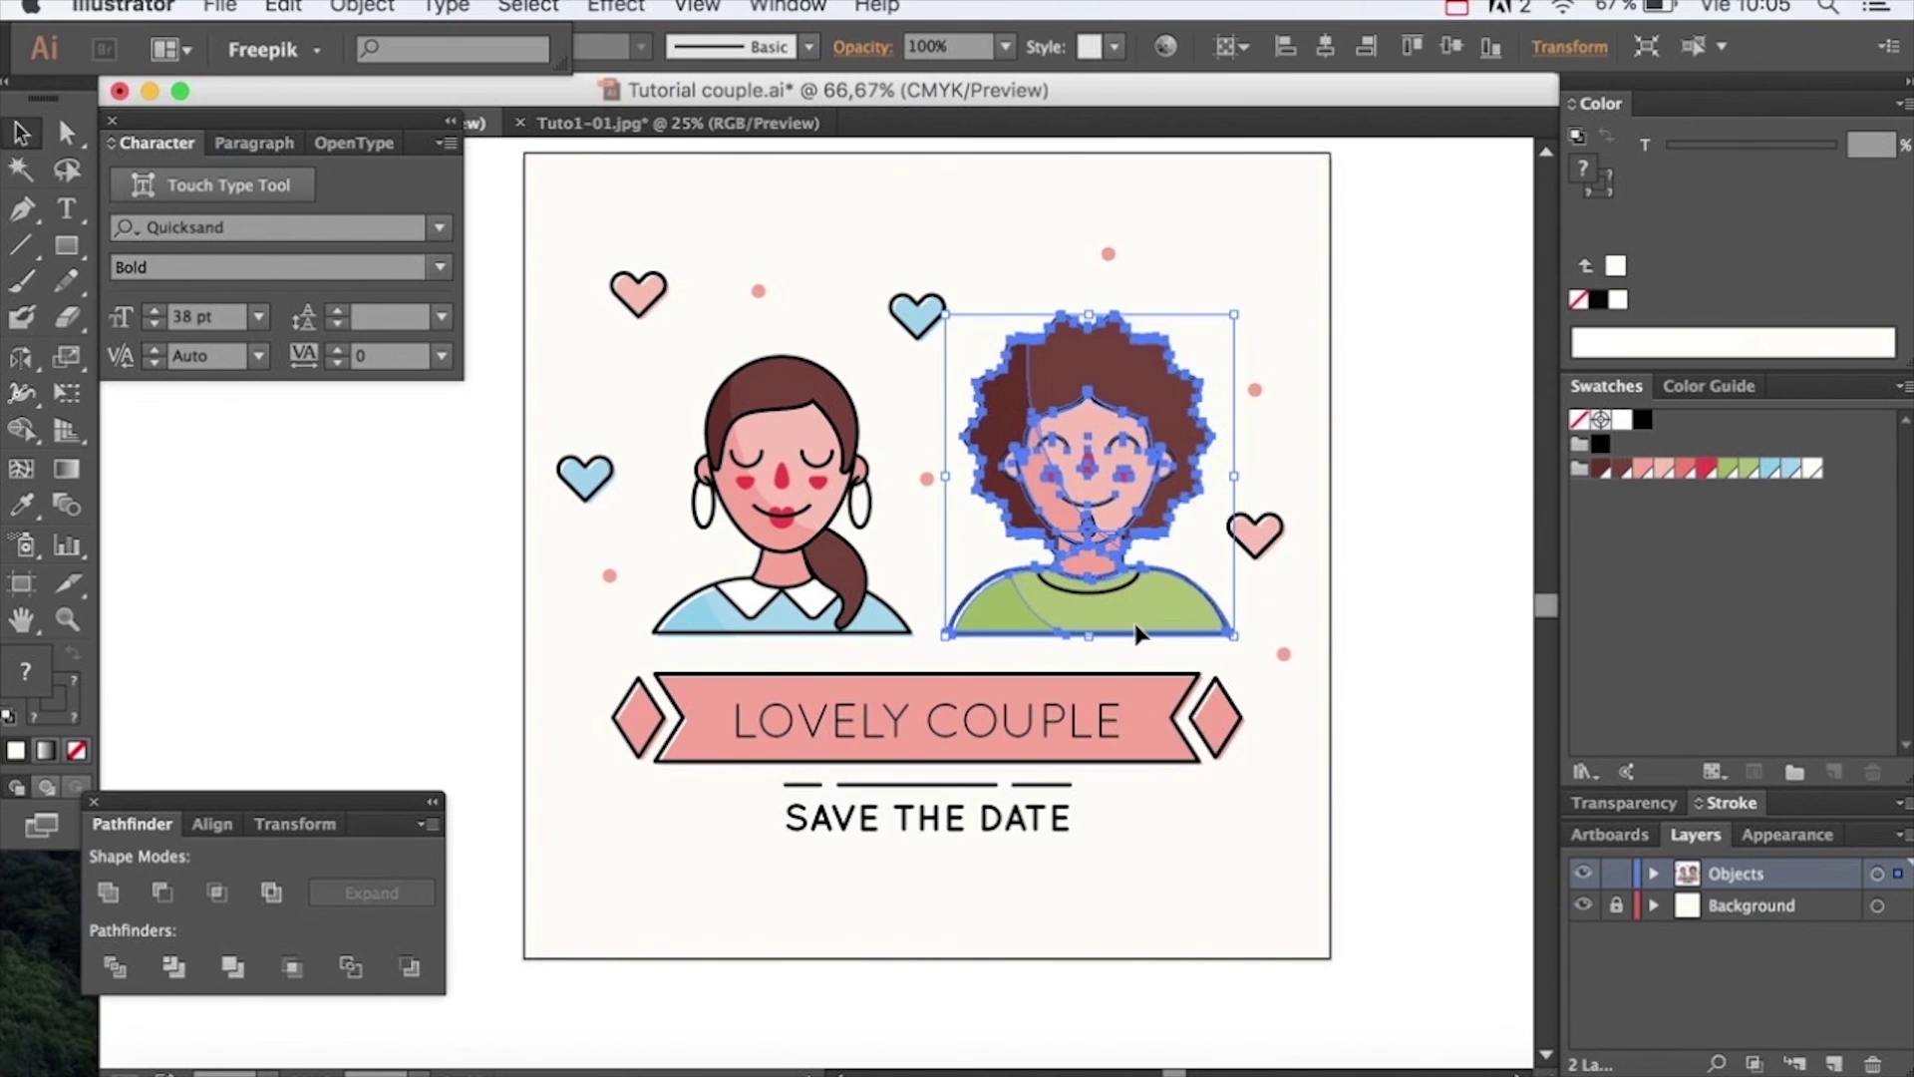
pyautogui.keyDown('shift'); pyautogui.click(819, 493); pyautogui.keyUp('shift')
pyautogui.press('cmd+g')
pyautogui.click(1351, 619)
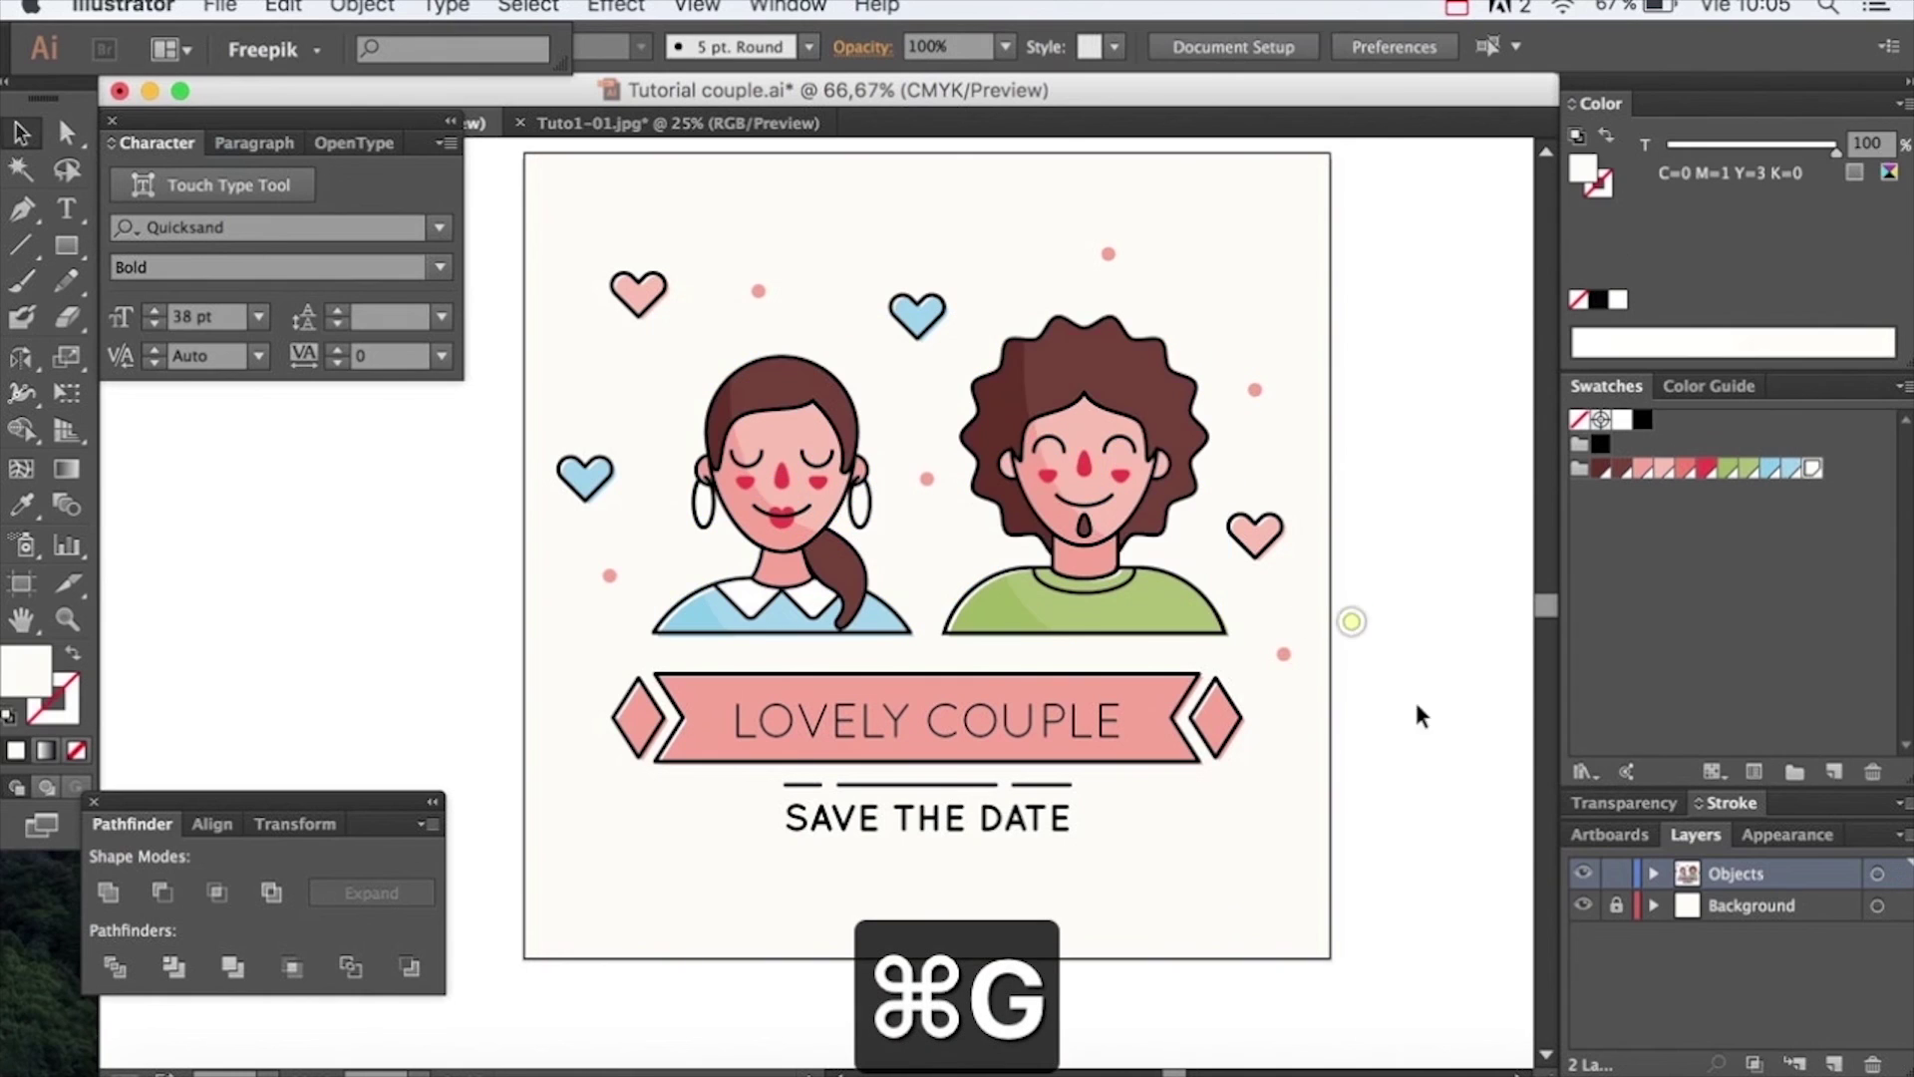
# Unlock the Background layer and centre the banner horizontally on the cream background rectangle
pyautogui.click(1615, 907)
pyautogui.click(1092, 727)
pyautogui.keyDown('shift'); pyautogui.click(1110, 897); pyautogui.keyUp('shift')
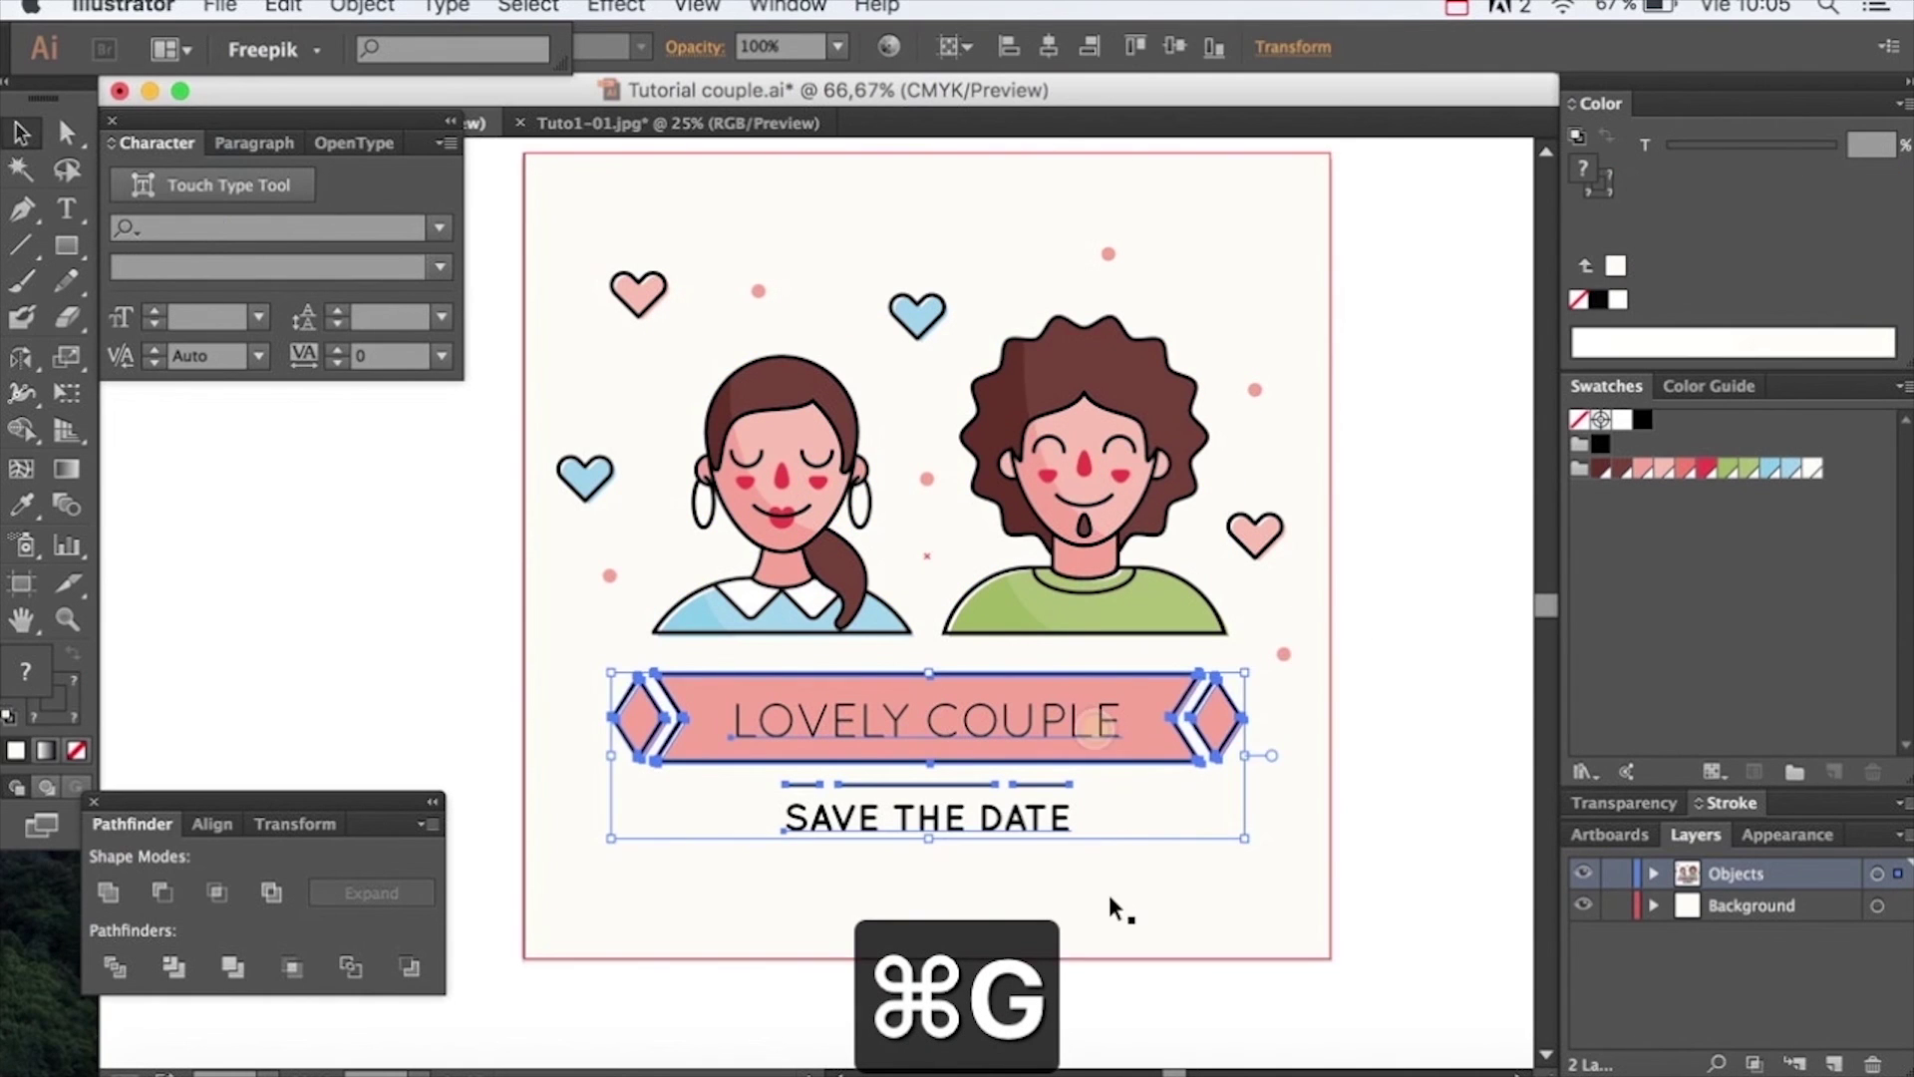
pyautogui.click(1048, 49)
pyautogui.click(1366, 464)
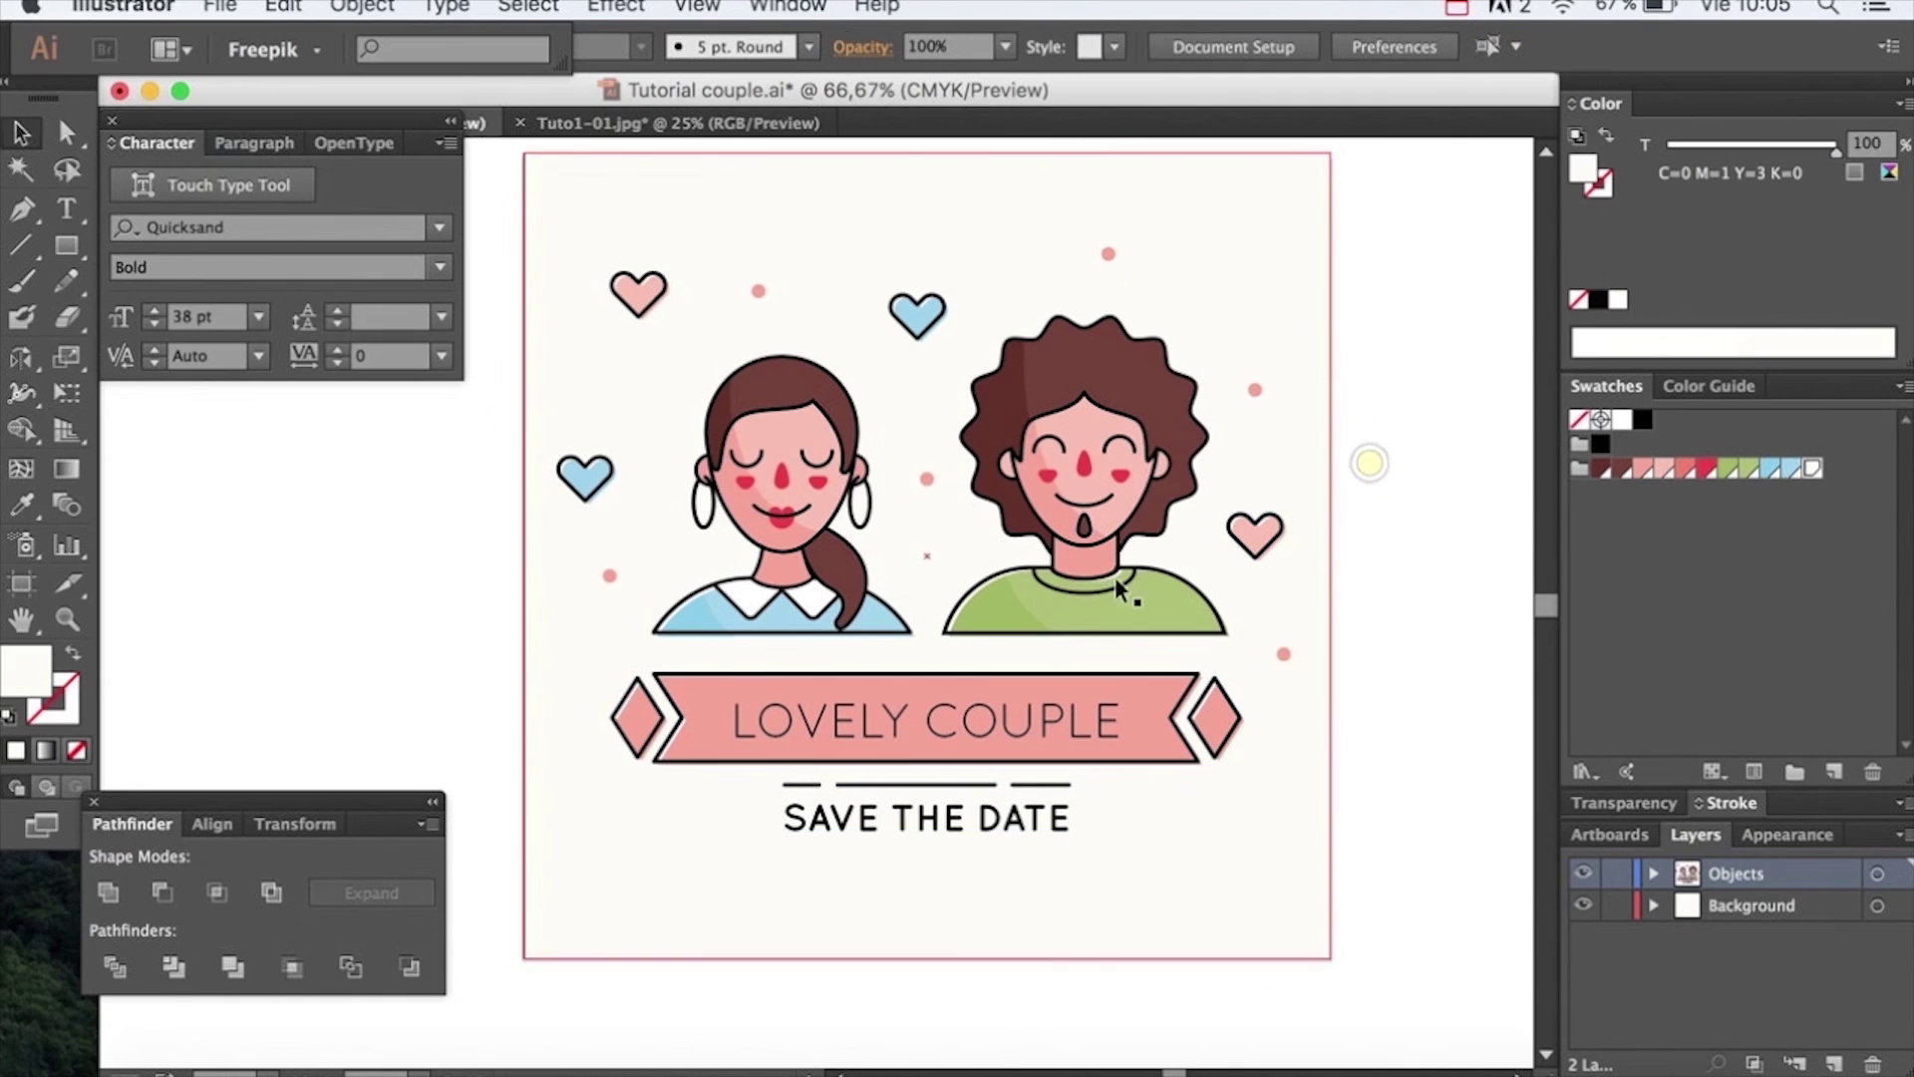
# Centre the couple group horizontally with the banner and text
pyautogui.click(1052, 617)
pyautogui.keyDown('shift'); pyautogui.click(1021, 710); pyautogui.keyUp('shift')
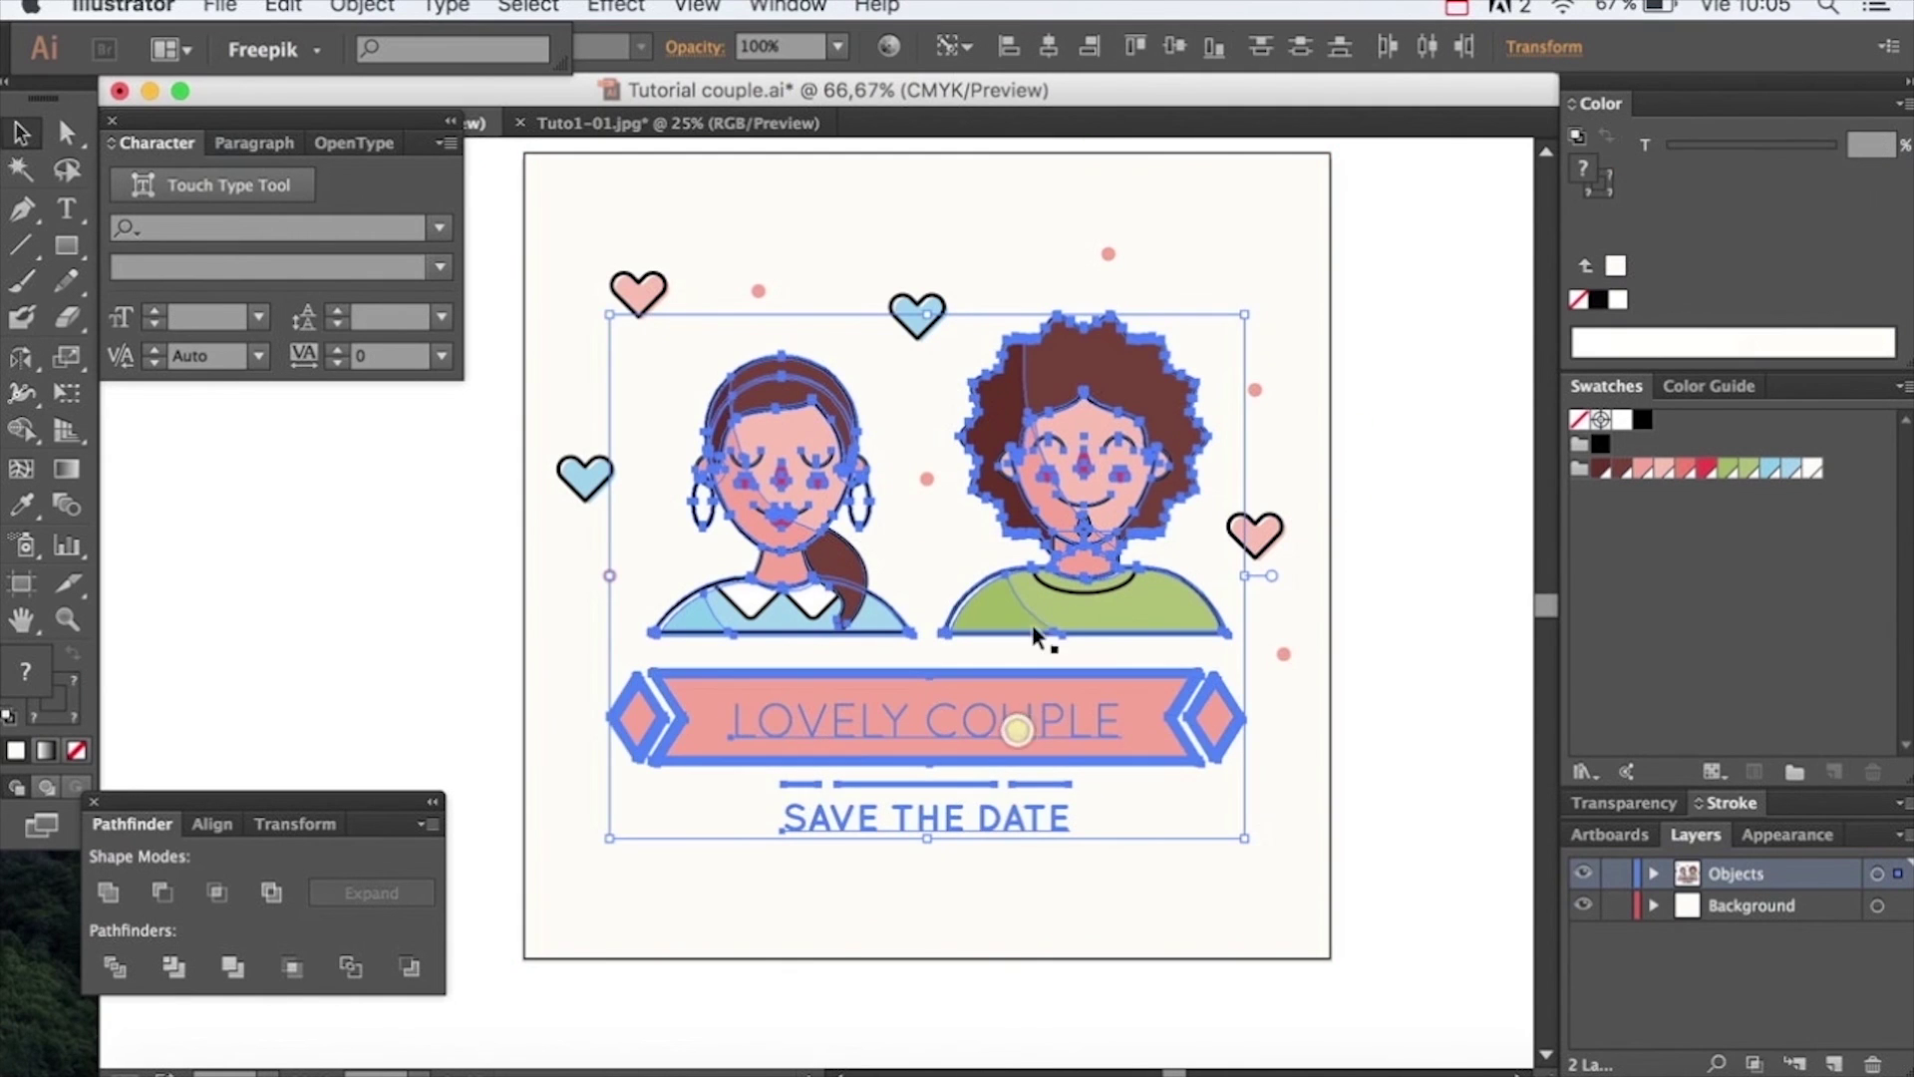
pyautogui.click(1050, 44)
pyautogui.click(1359, 419)
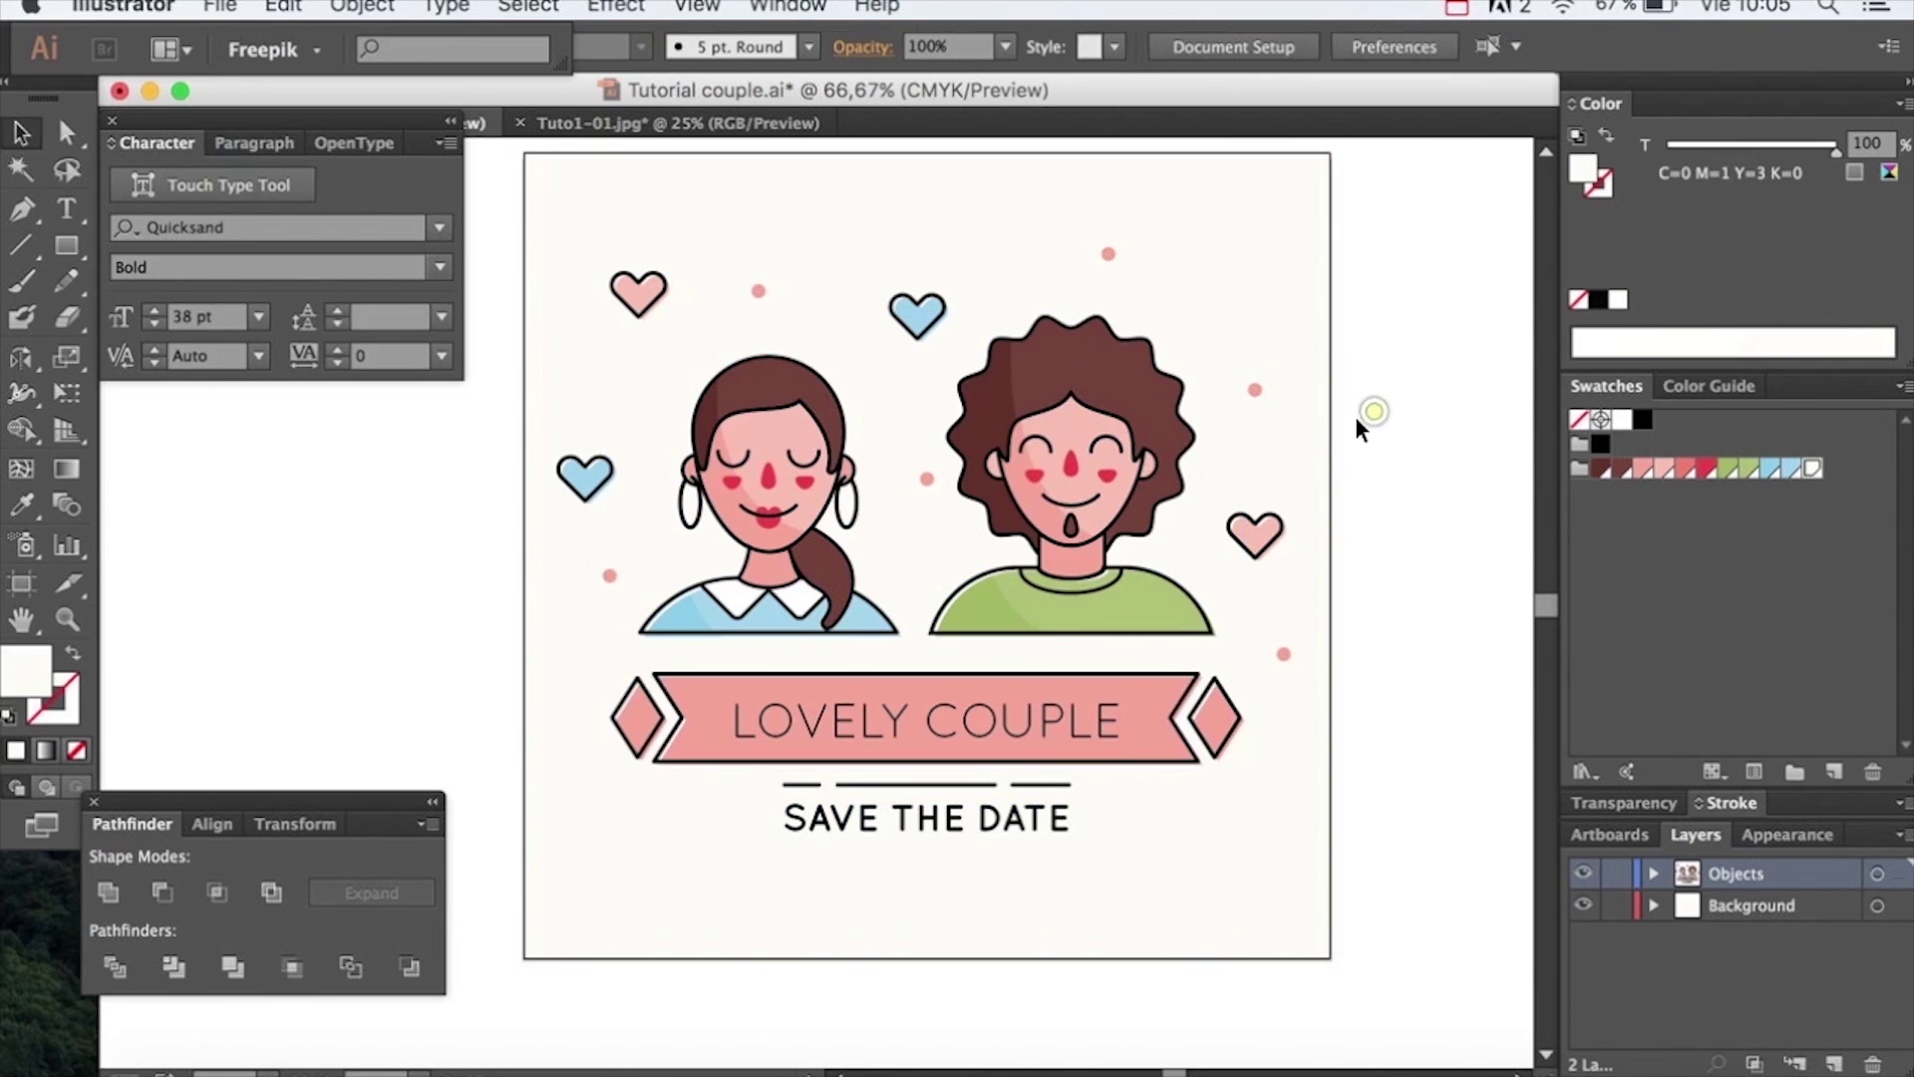
# Relock the Background layer and save Tutorial couple.ai, confirming the legacy format prompt
pyautogui.moveTo(1316, 428); pyautogui.dragTo(1299, 481)
pyautogui.click(1622, 907)
pyautogui.moveTo(1421, 820); pyautogui.dragTo(1420, 838)
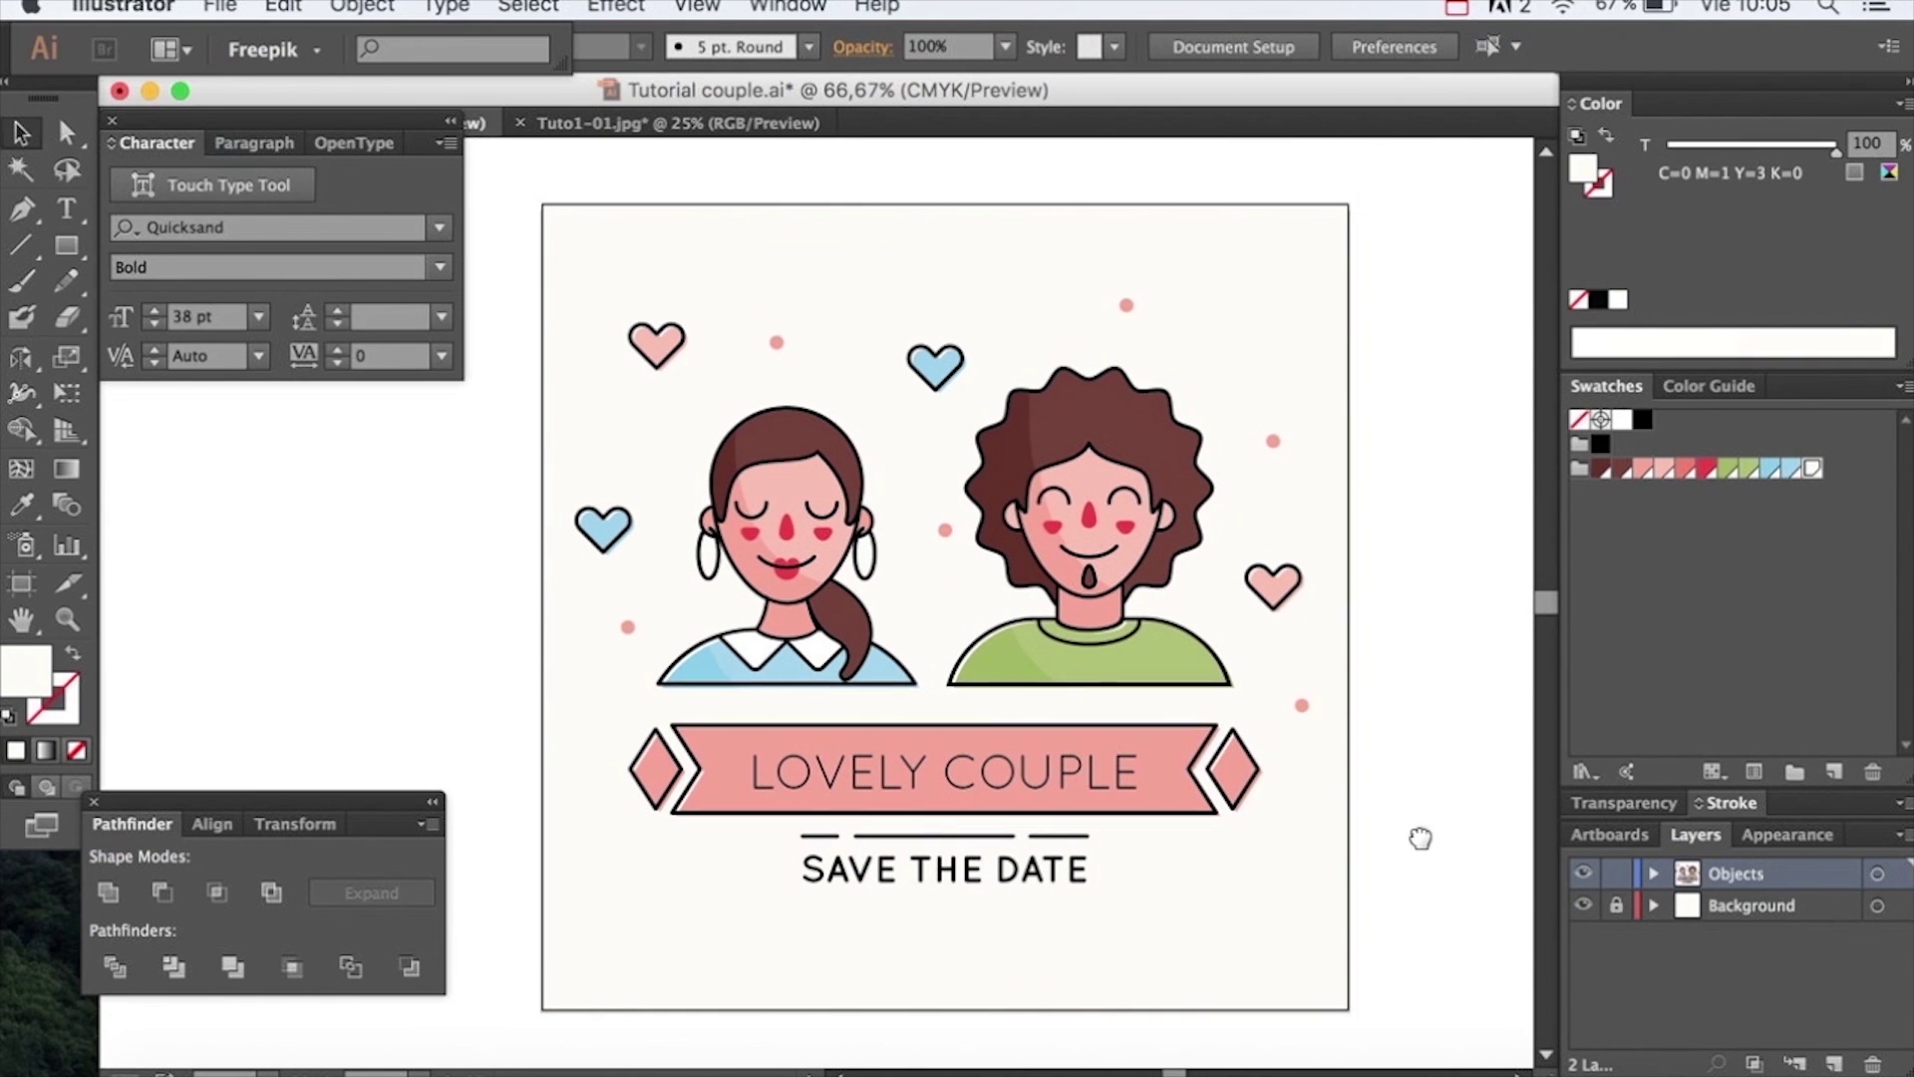
pyautogui.press('super+s')
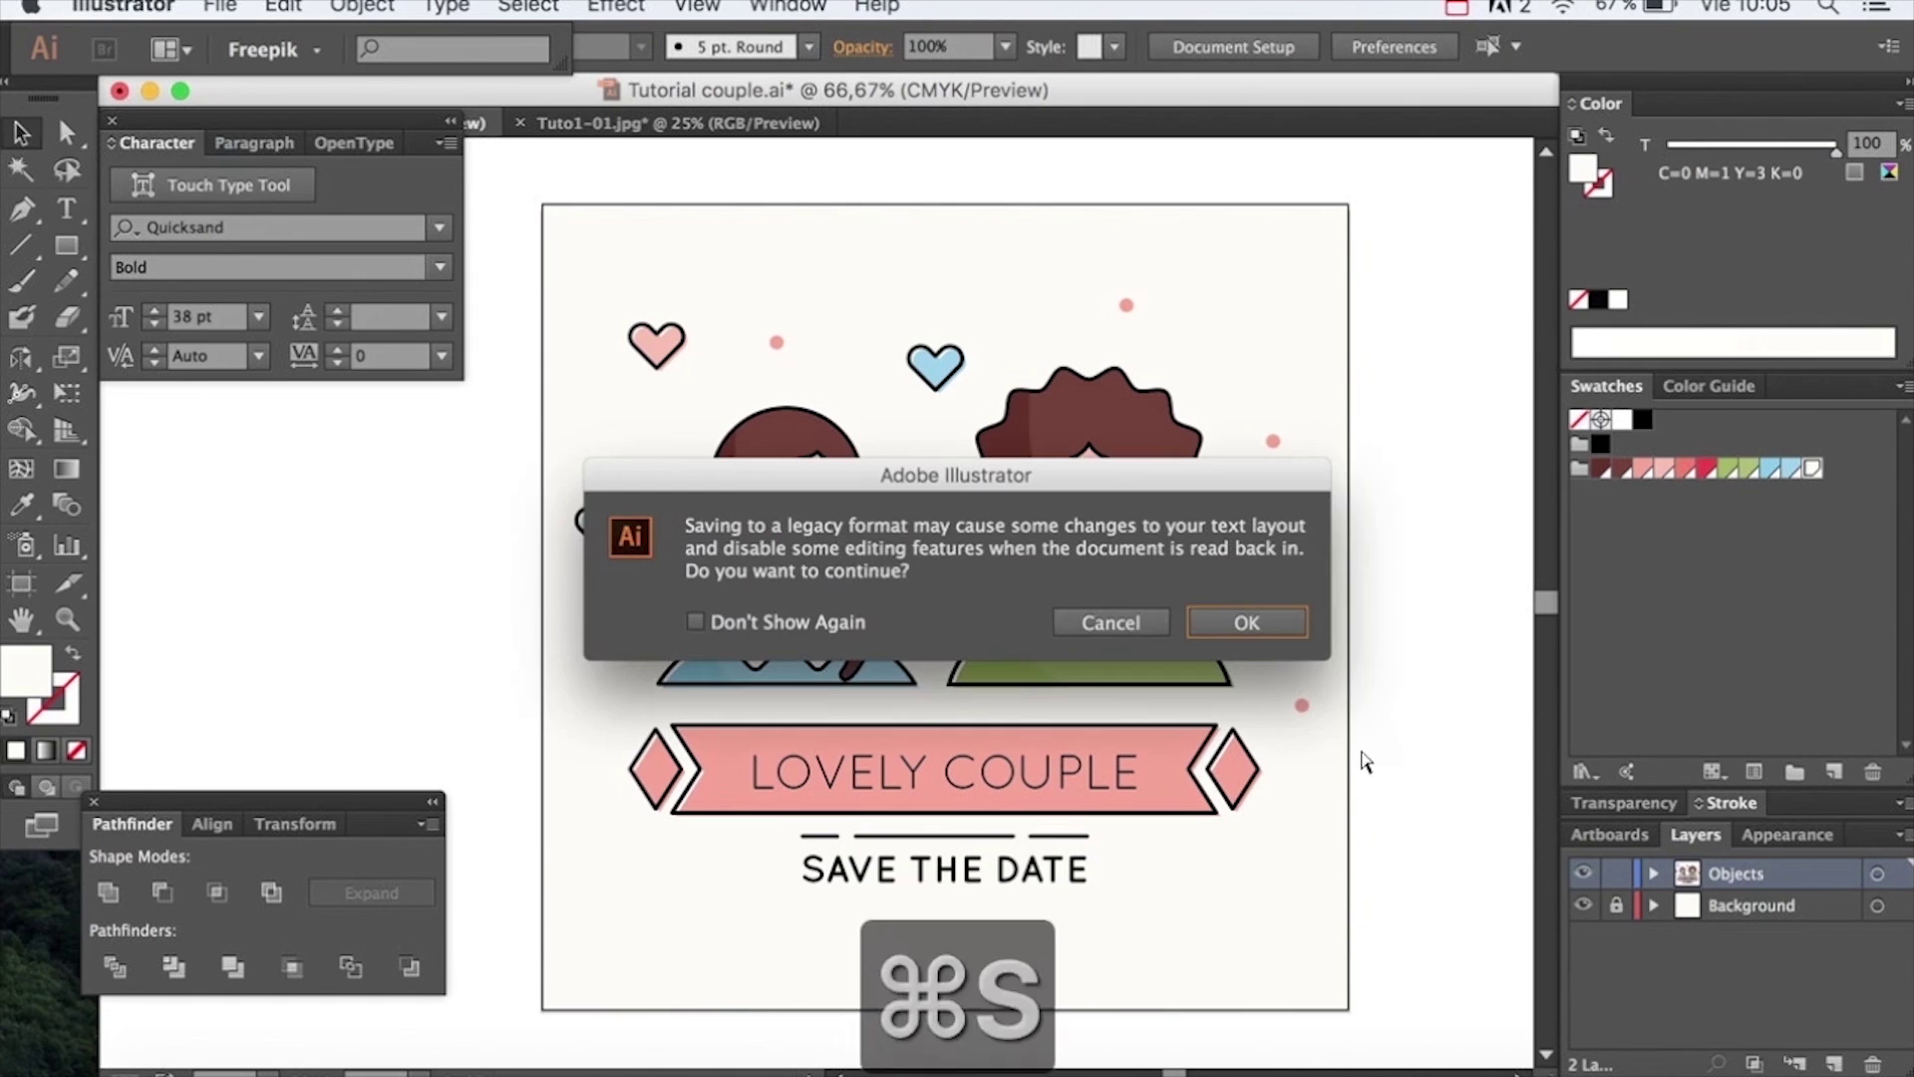
pyautogui.click(1274, 622)
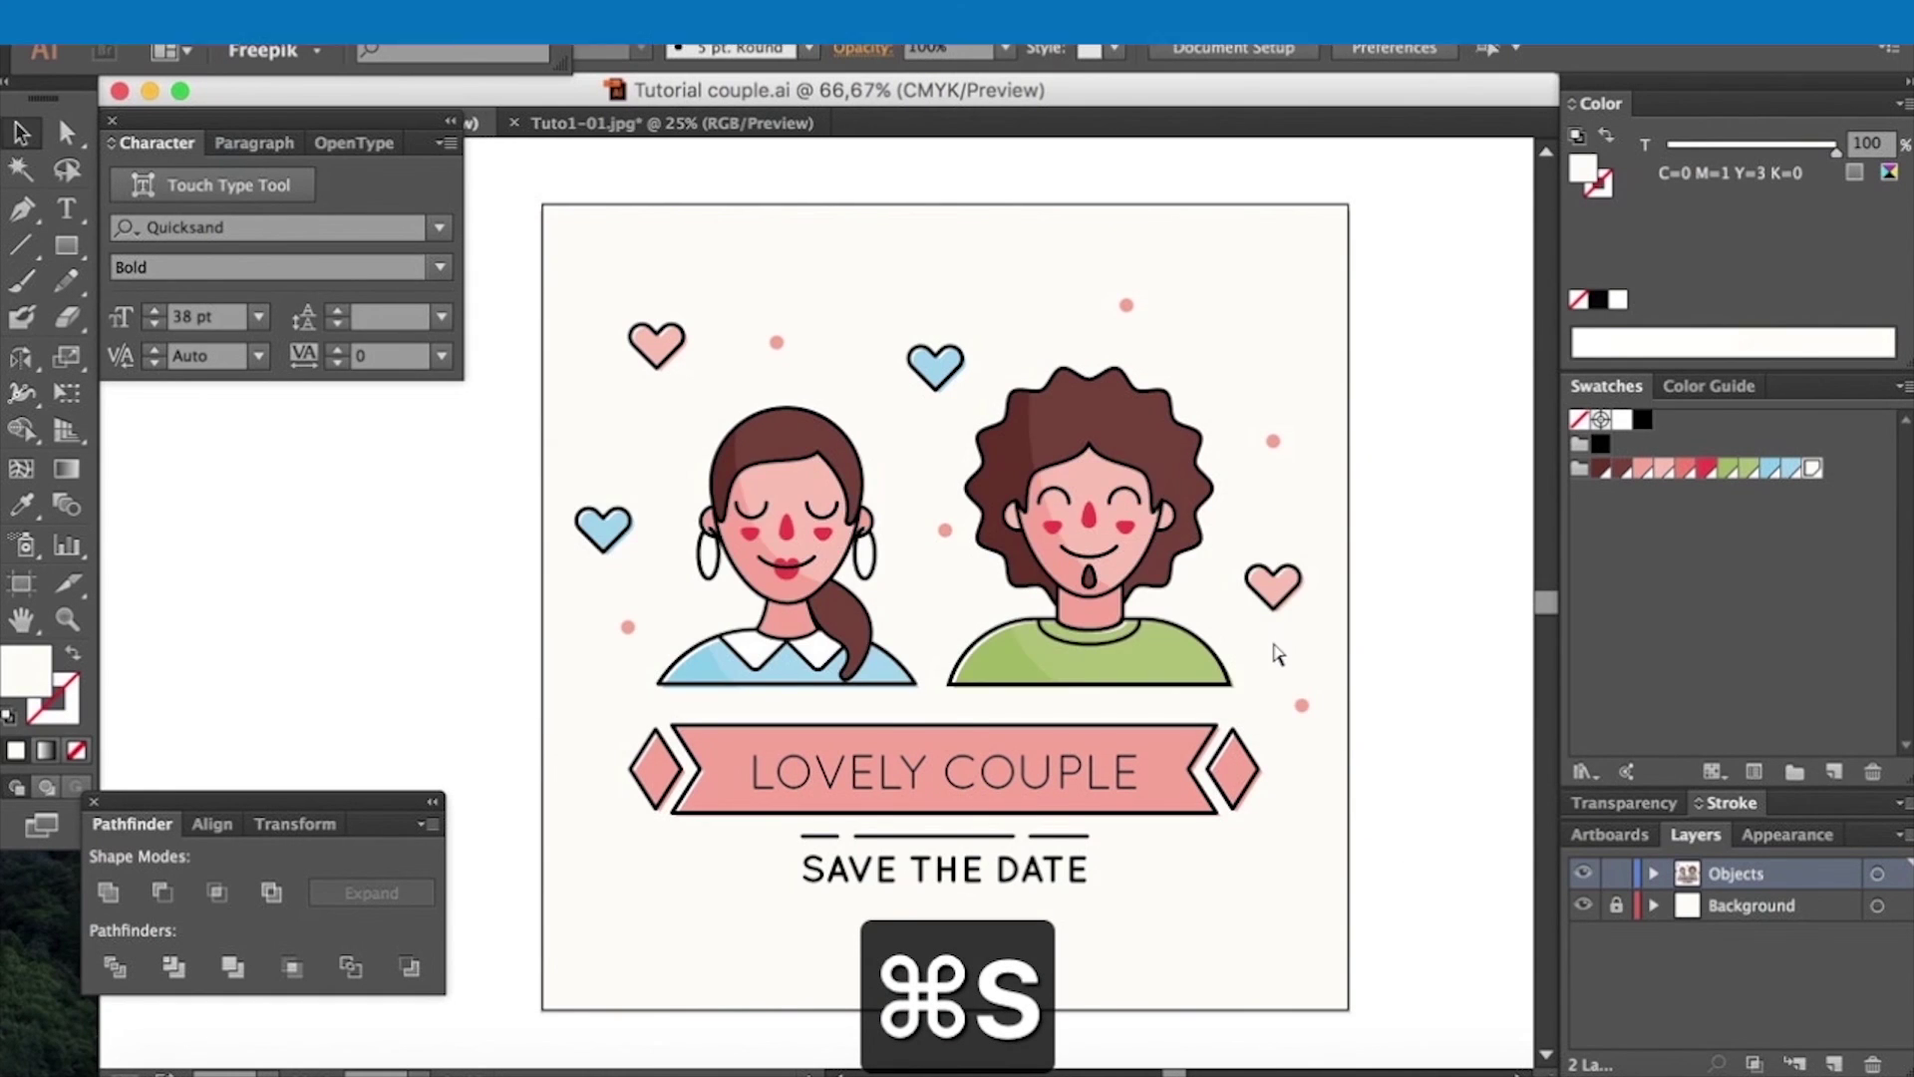